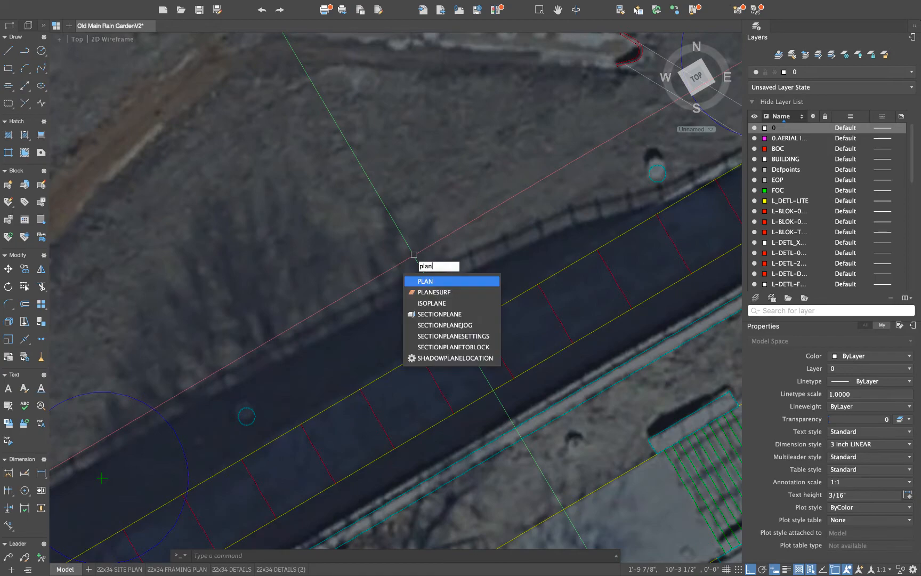
Rotate the view to the plan of the current UCS so the walkway south of the Old Main building runs horizontally
key("Return")
key("Return")
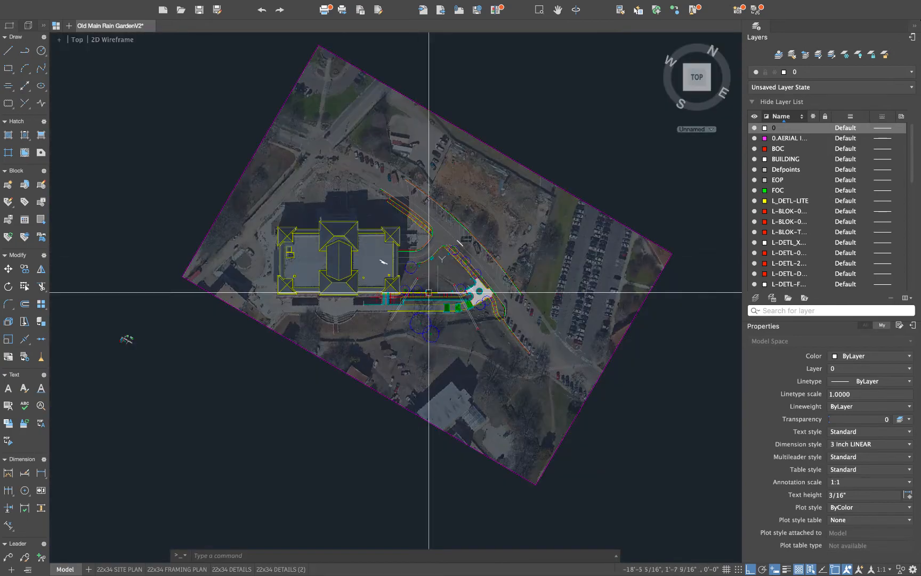
scroll(395, 298, "up", 10)
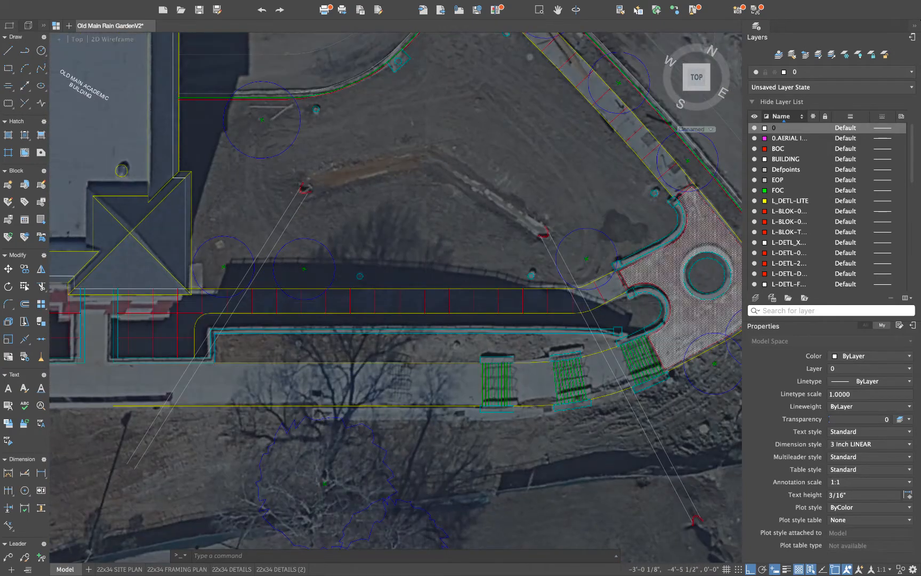
scroll(444, 283, "up", 3)
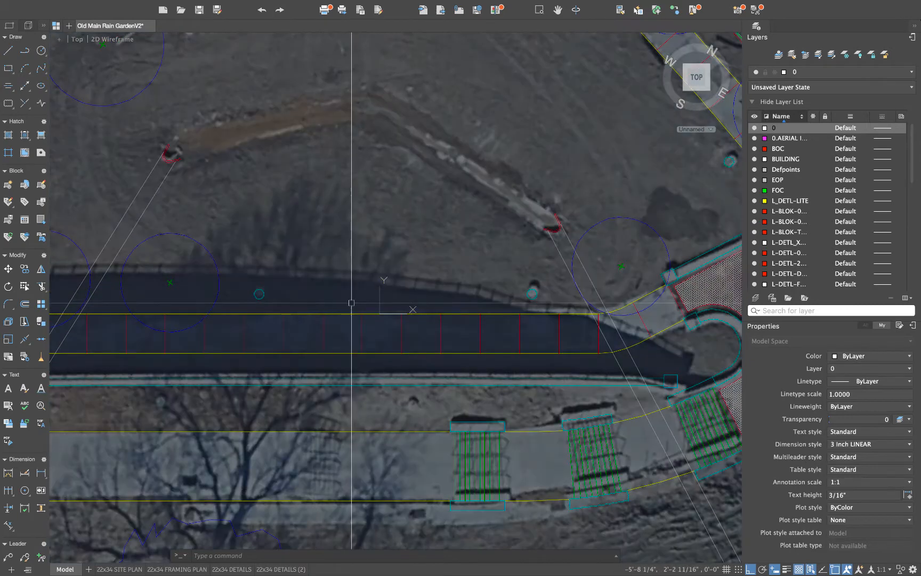
scroll(350, 303, "up", 3)
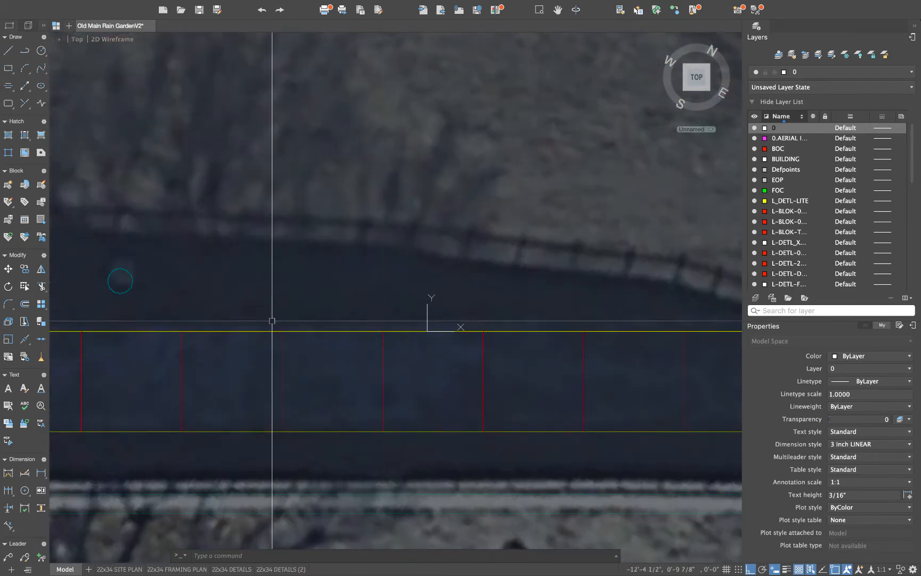
Draw a closed beam outline 44' long and 2" wide from lines, just above the walkway and between the two cyan circles
type("l")
key("Return")
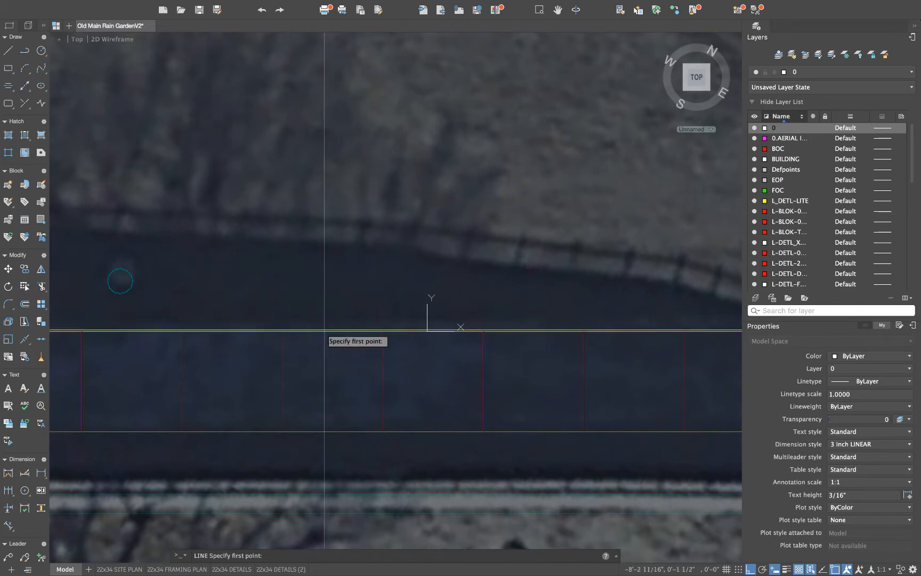
scroll(235, 261, "down", 2)
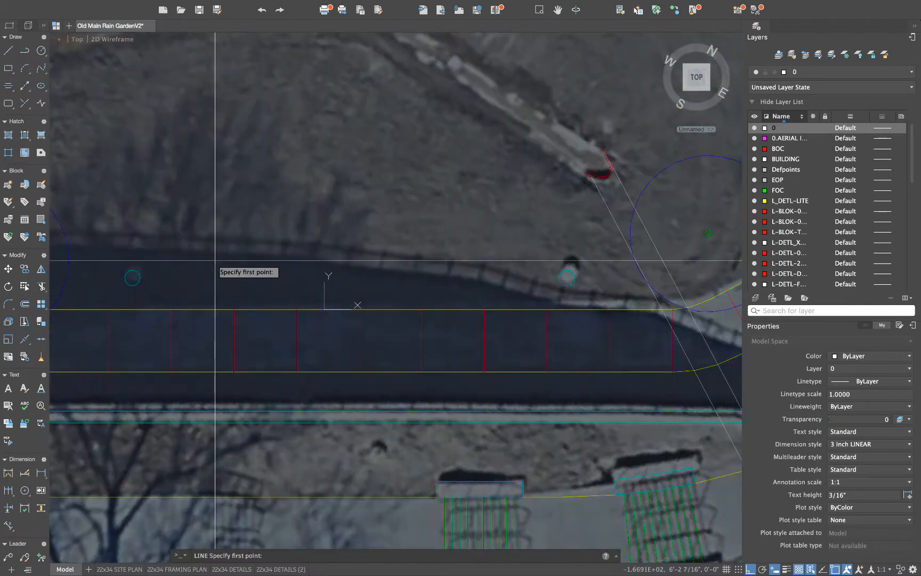
left_click(207, 272)
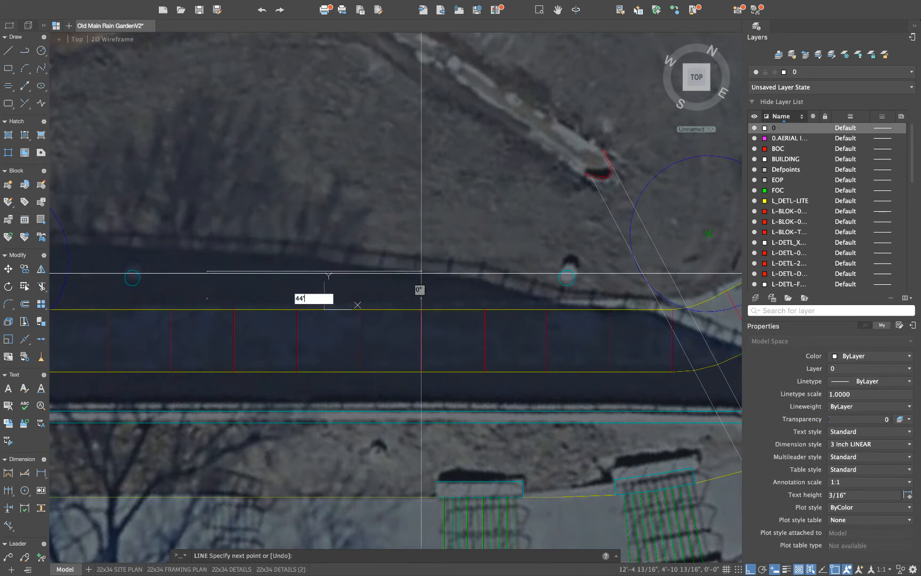
key("Return")
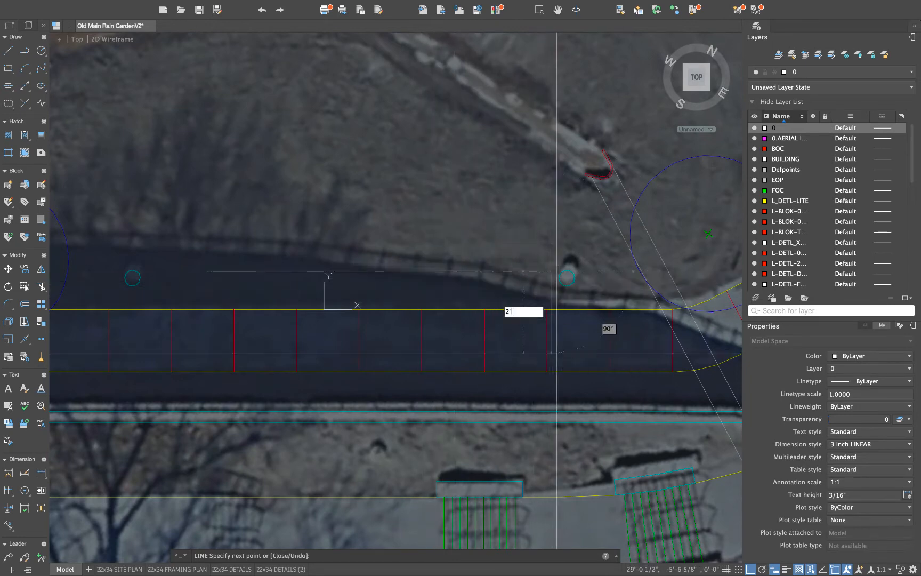
type("2\"")
key("Return")
scroll(210, 275, "up", 2)
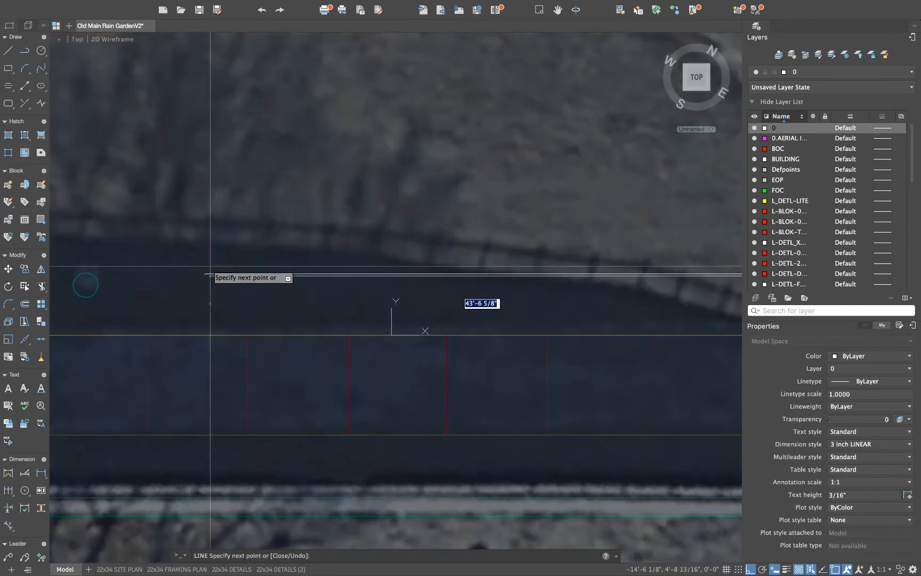
type("44")
key("Return")
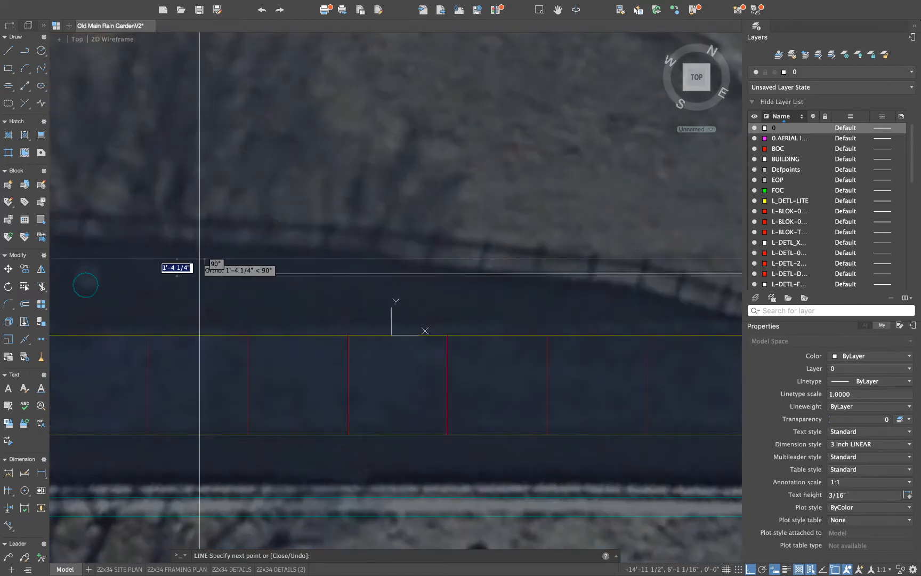
key("Escape")
scroll(204, 254, "down", 2)
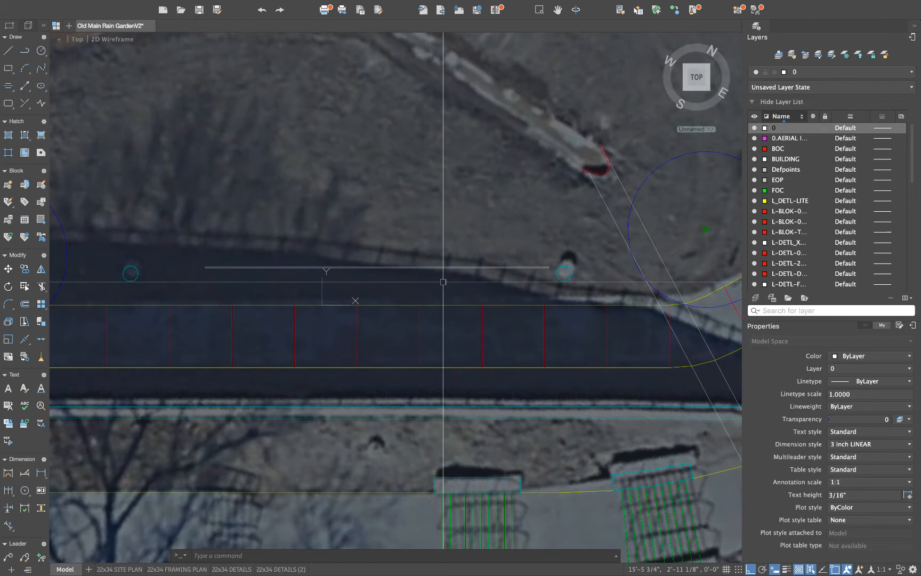
Move the four beam lines about 3'-5" in the 180° direction, toward the middle between the two cyan circles
left_click(201, 254)
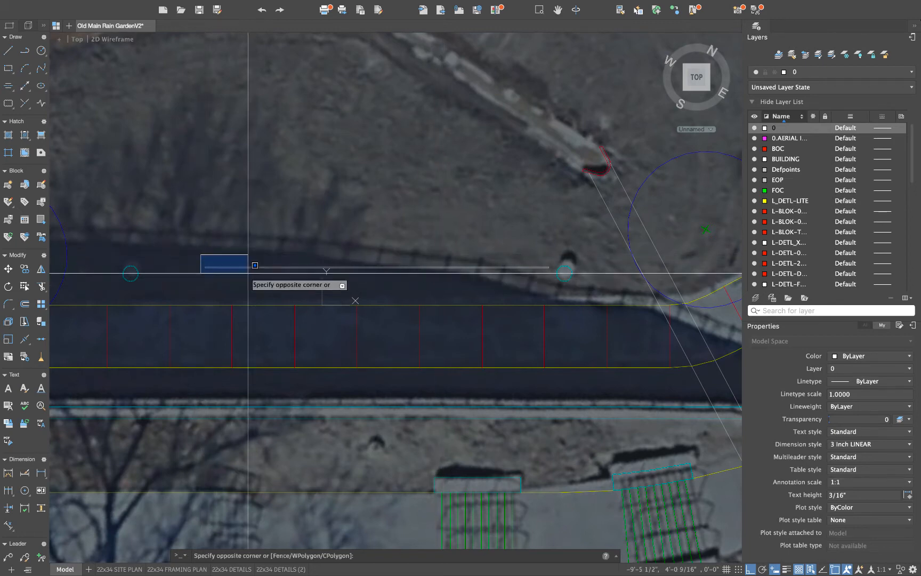
left_click(553, 279)
type("m")
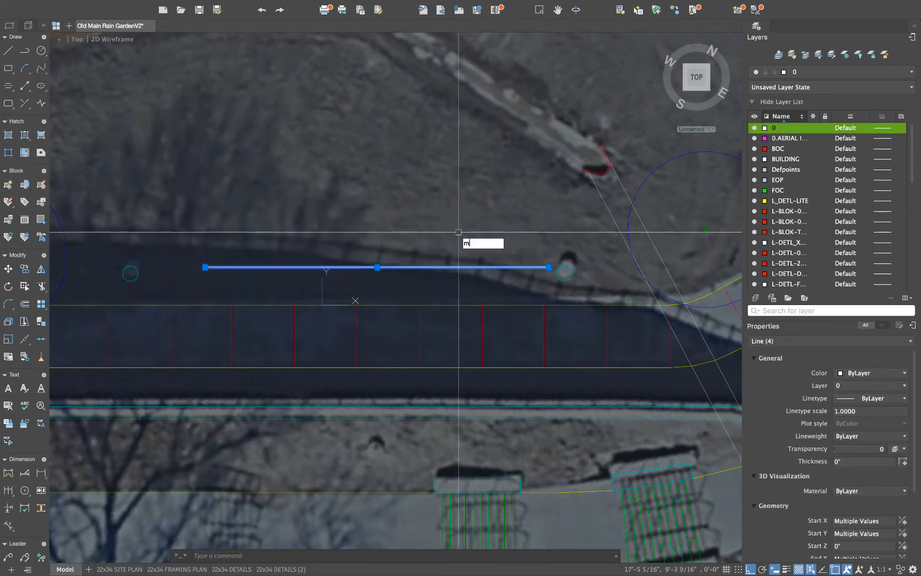
key("Return")
left_click(456, 232)
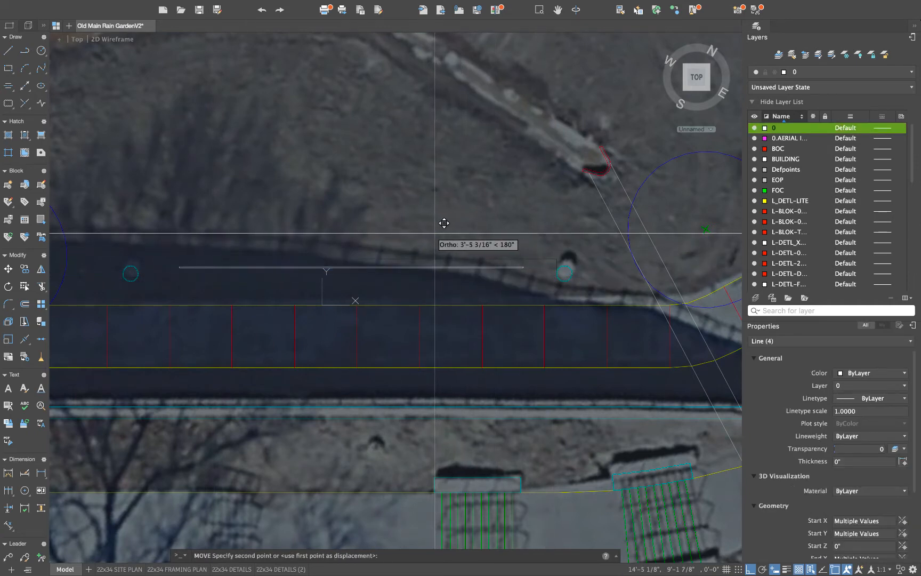
left_click(444, 221)
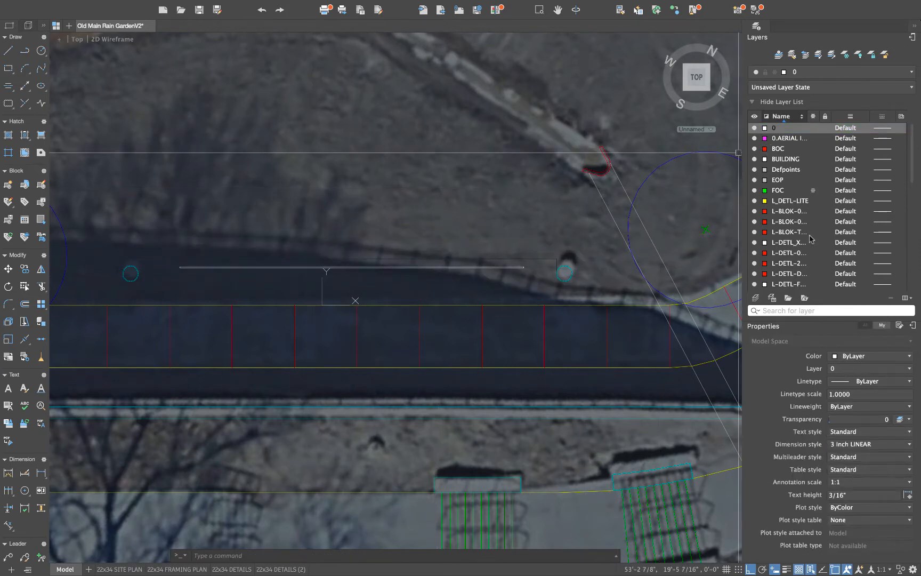
Create a new layer named beams and set its color to green
left_click(754, 299)
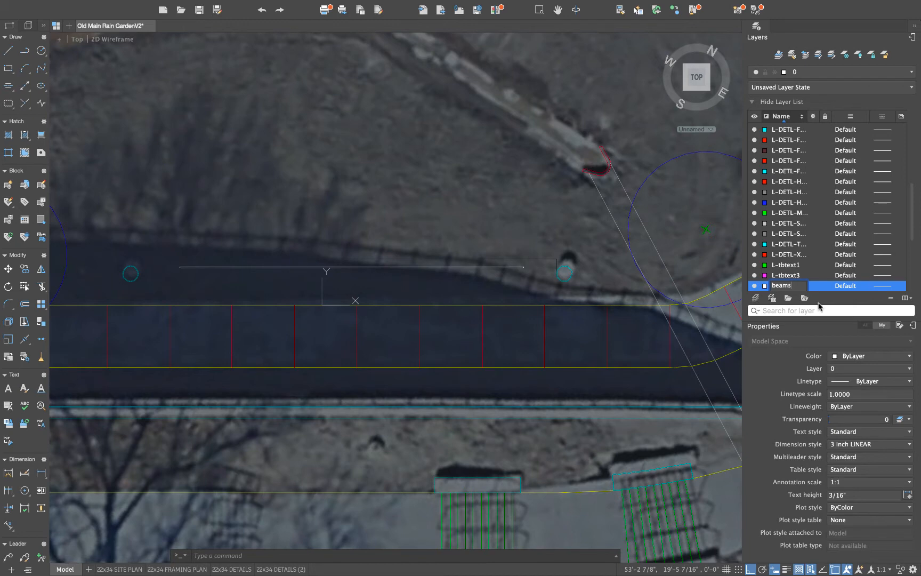
left_click(765, 286)
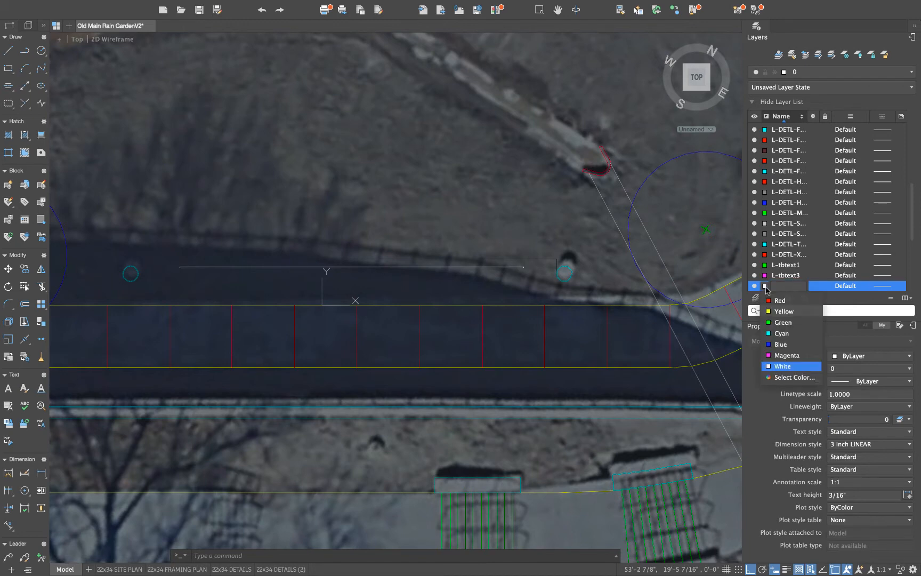
left_click(783, 322)
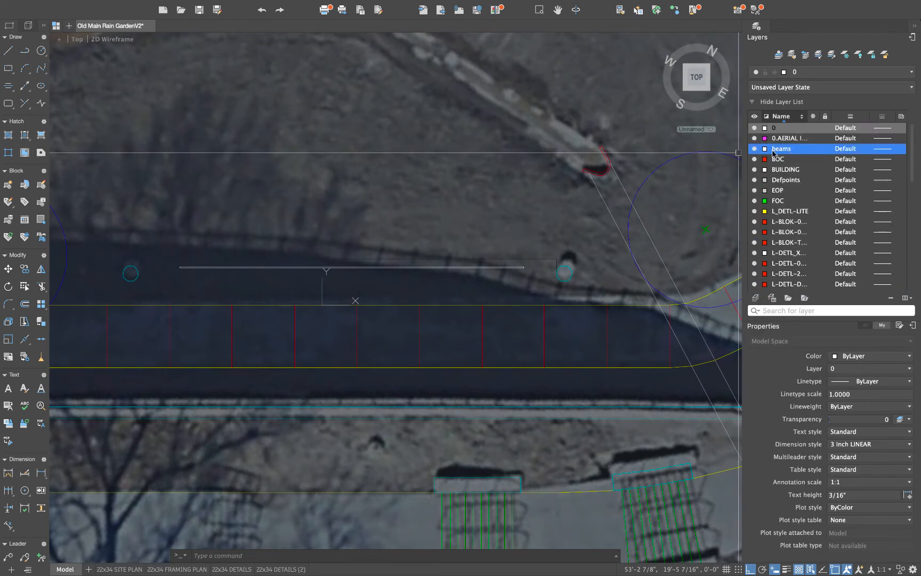
left_click(766, 150)
left_click(784, 186)
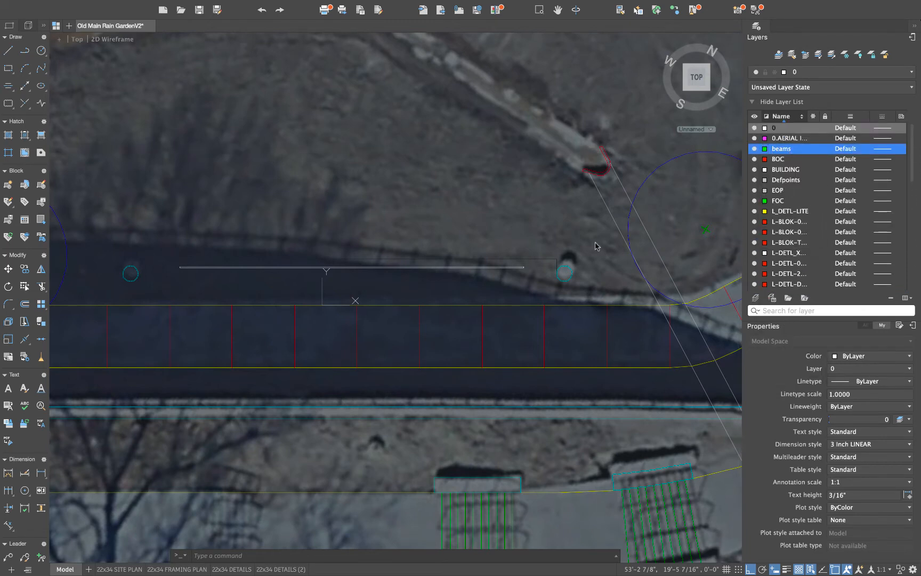
Assign the four beam lines to the beams layer
left_click(171, 249)
left_click(533, 280)
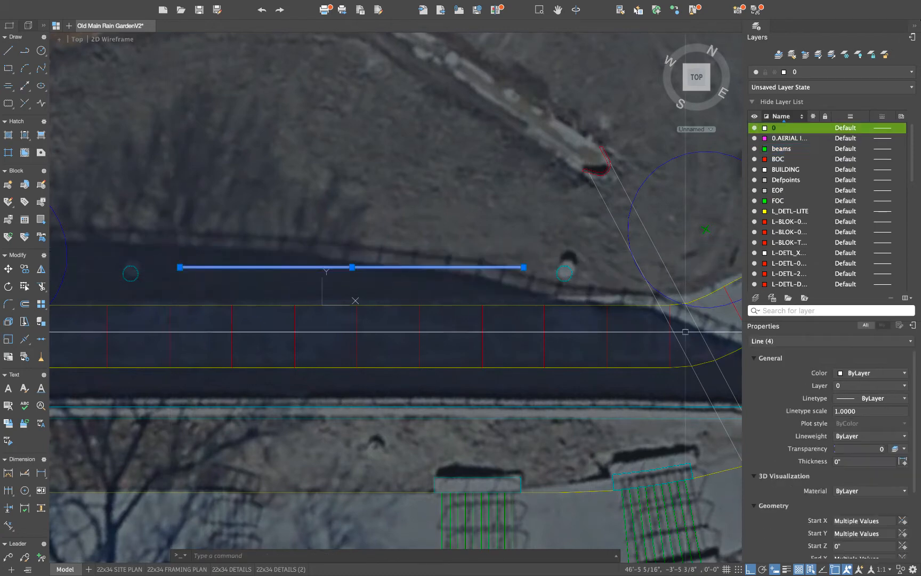
left_click(857, 385)
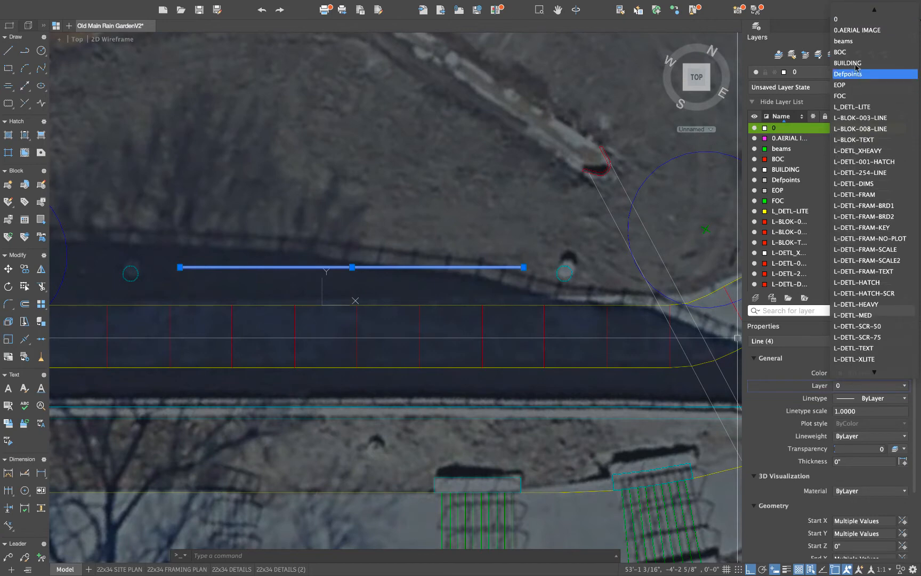
left_click(852, 42)
key("Escape")
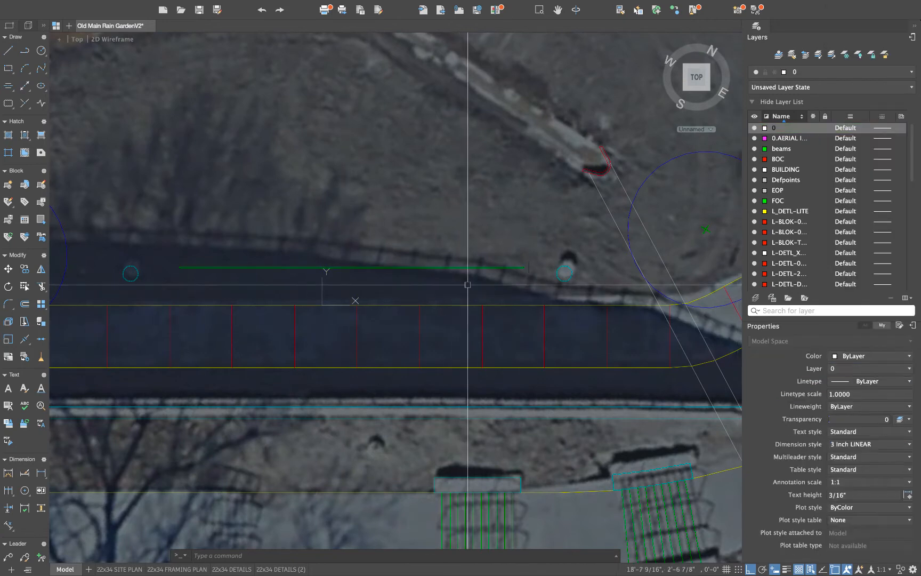
left_click(534, 249)
left_click(182, 283)
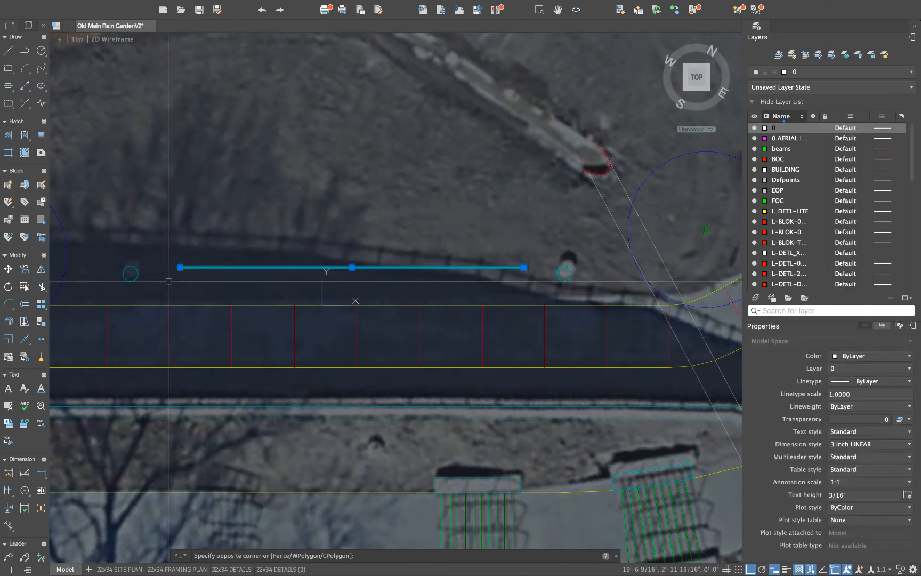
scroll(181, 276, "up", 2)
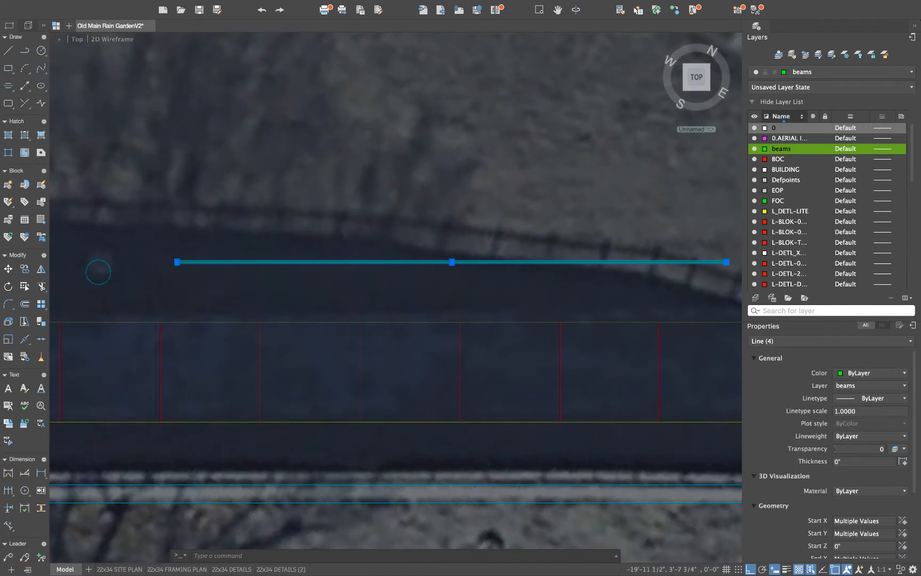
scroll(150, 276, "down", 2)
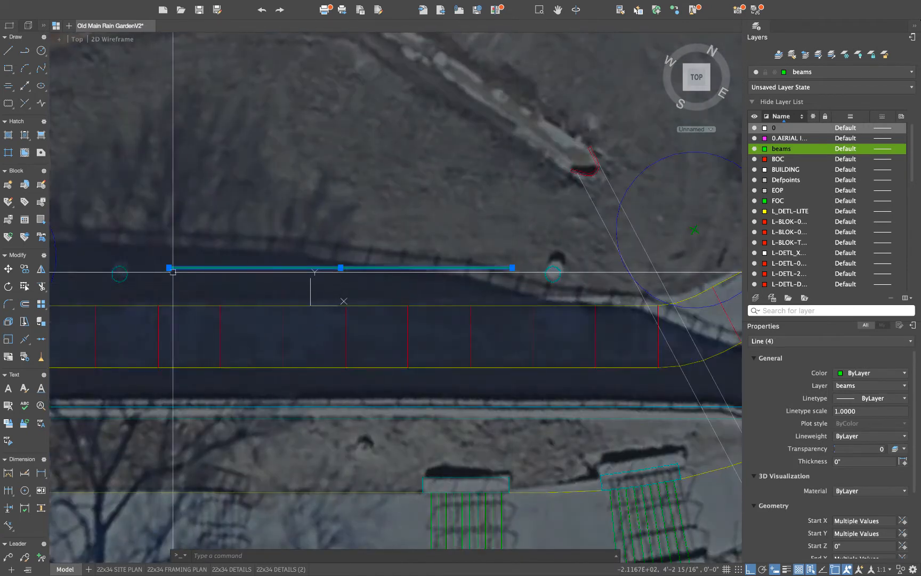
key("Escape")
Draw a guide line connecting the centers of the two cyan circles
type("l")
key("Return")
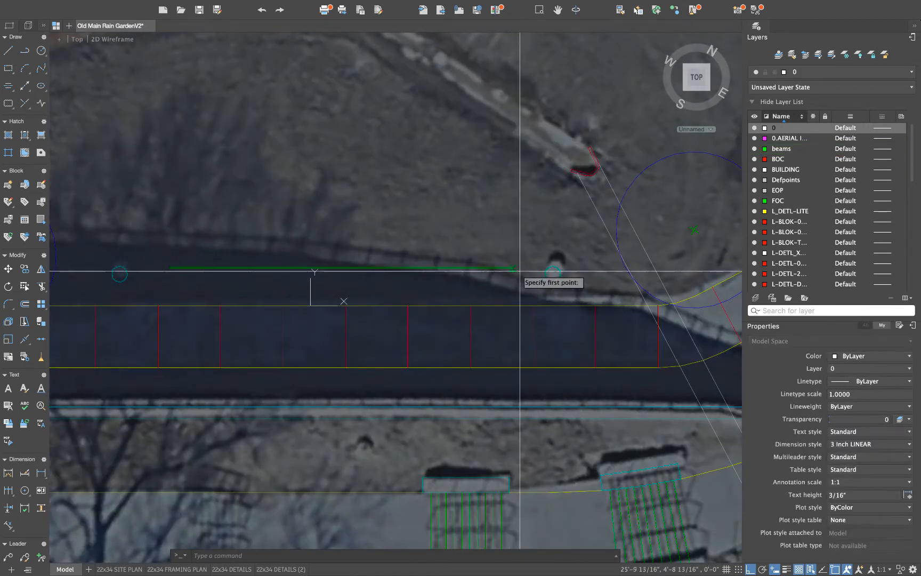
left_click(553, 274)
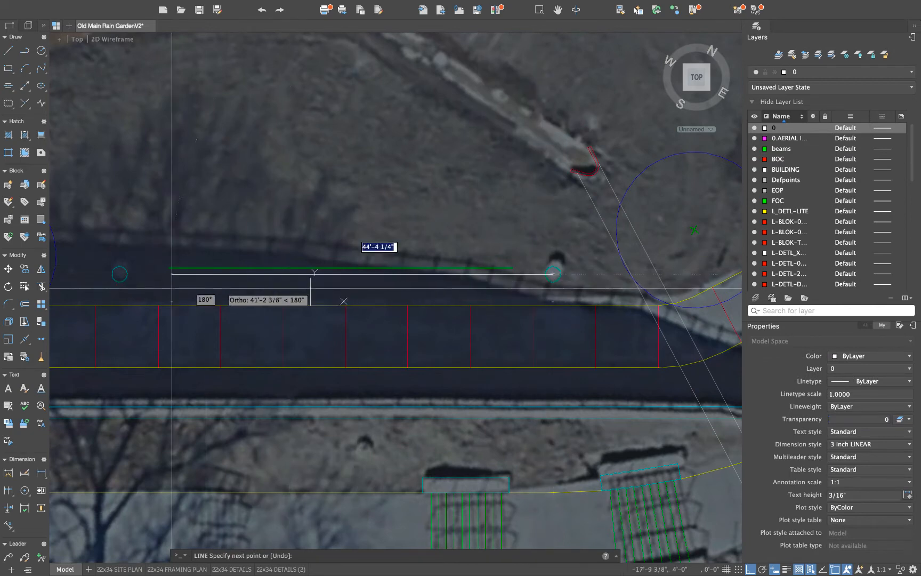
left_click(120, 274)
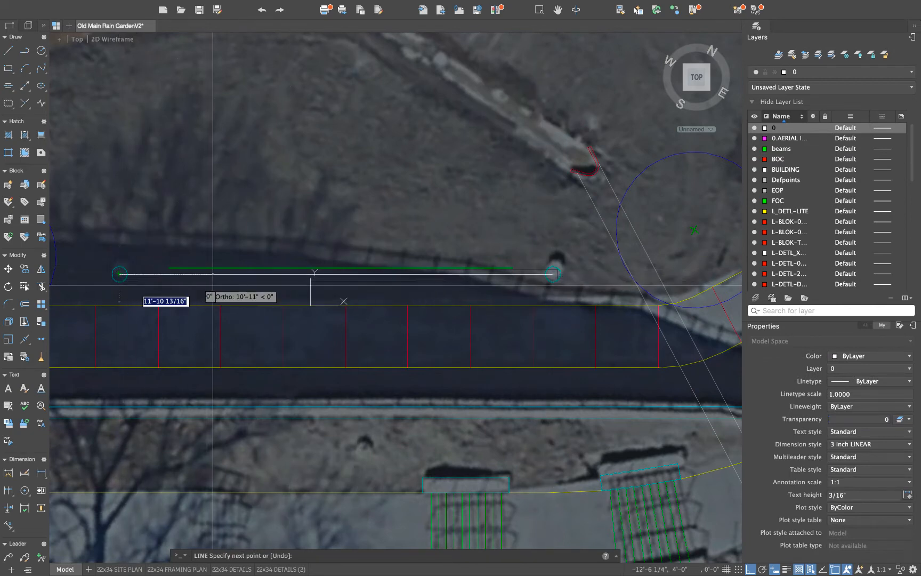
key("Escape")
Move the beam outline by its center onto the midpoint of the guide line between the circles, and delete that guide line
left_click(165, 252)
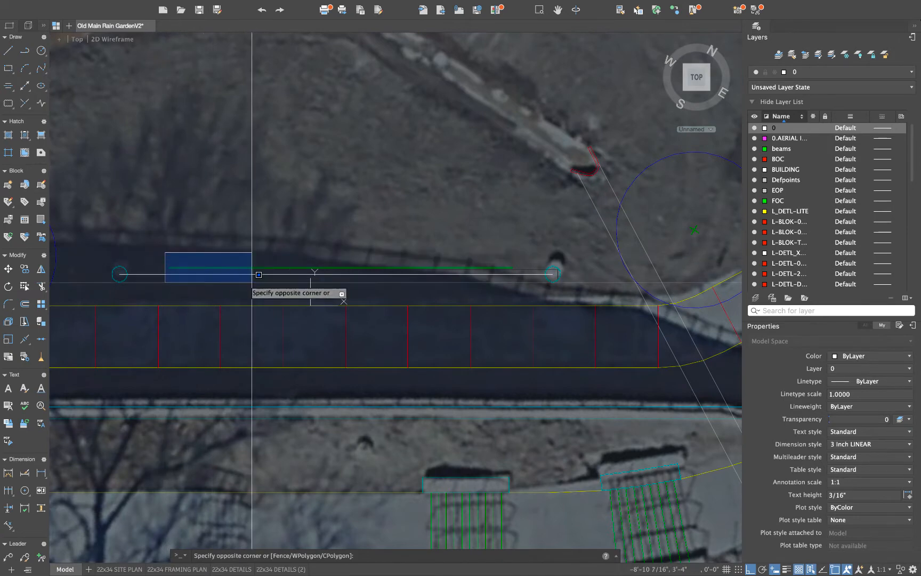
left_click(490, 283)
key("m")
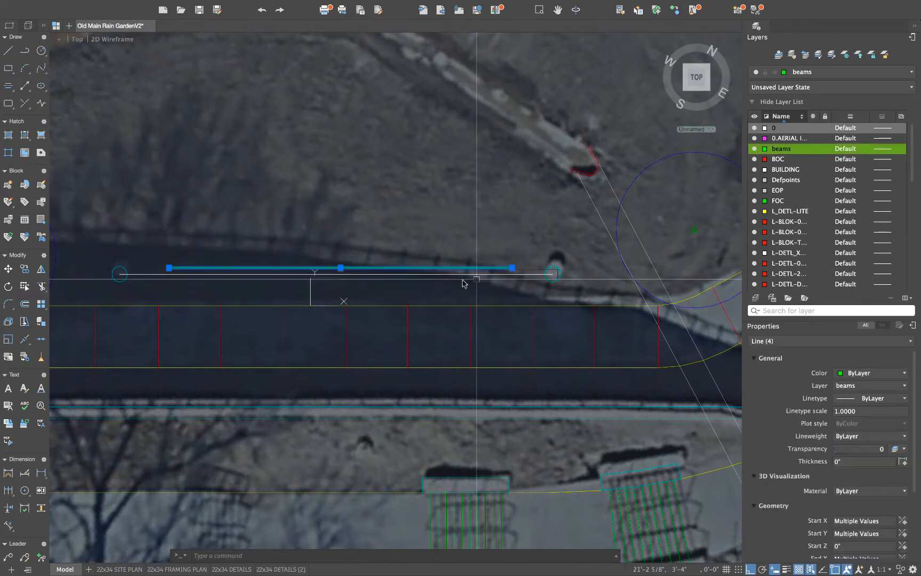
key("Return")
scroll(343, 269, "up", 4)
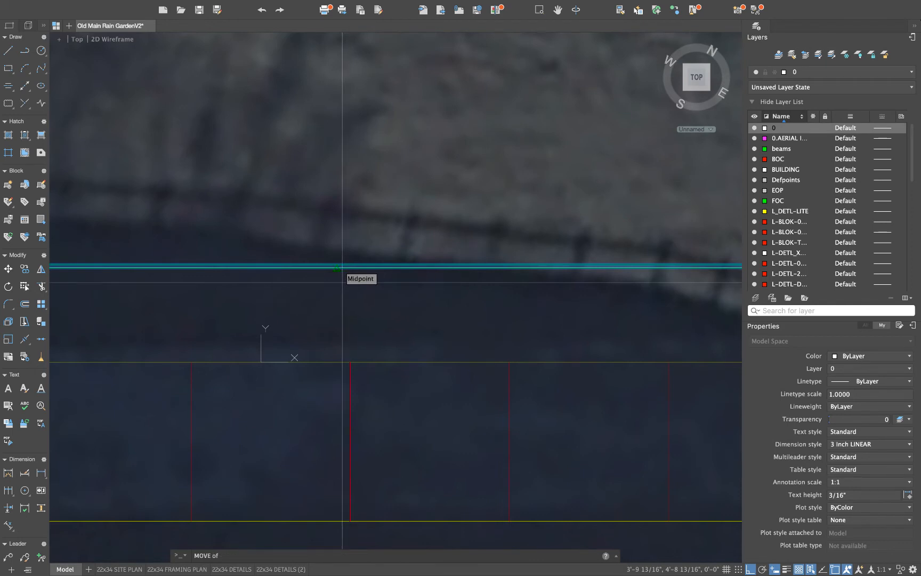
left_click(342, 268)
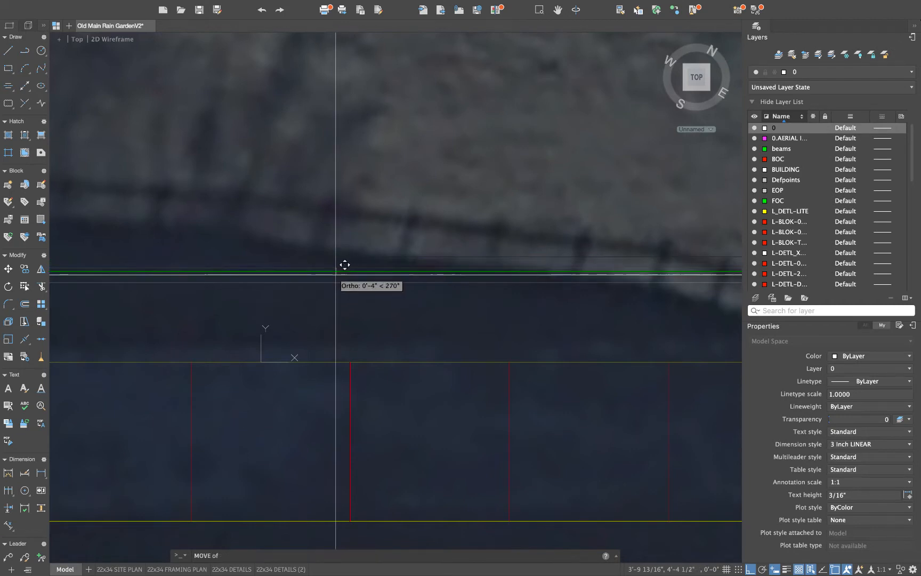
left_click(353, 285)
scroll(353, 284, "down", 4)
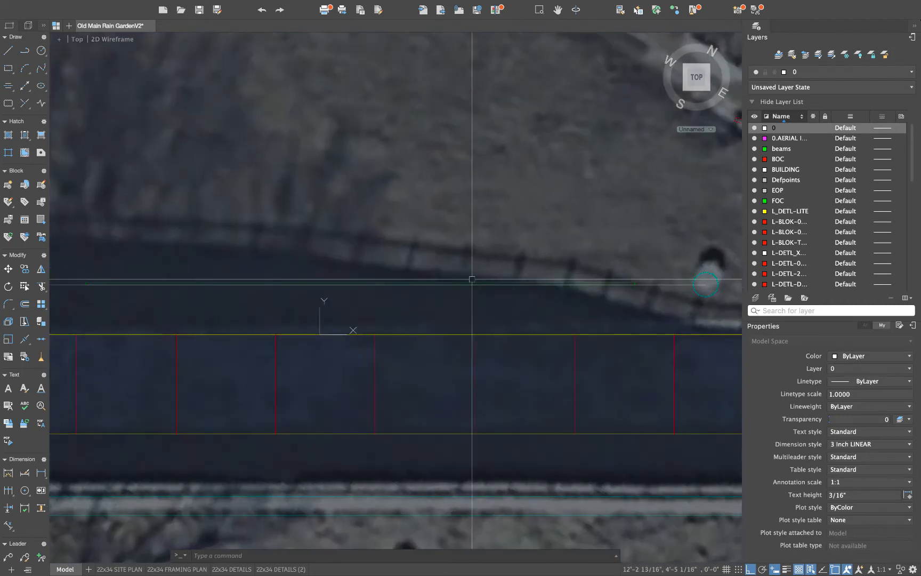
left_click(621, 283)
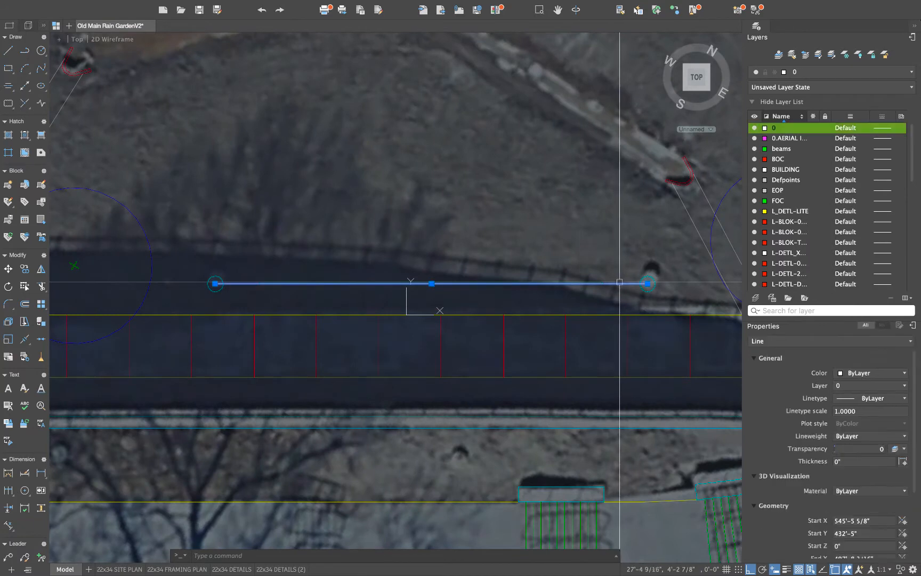
key("Escape")
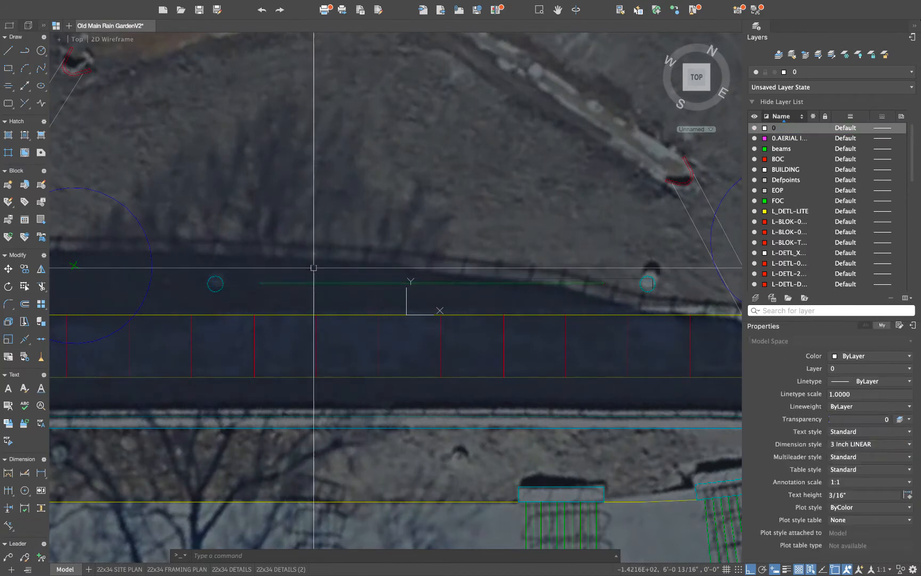
Move the whole green beam outline by its midpoint straight down onto the upper yellow sidewalk line
left_click(249, 264)
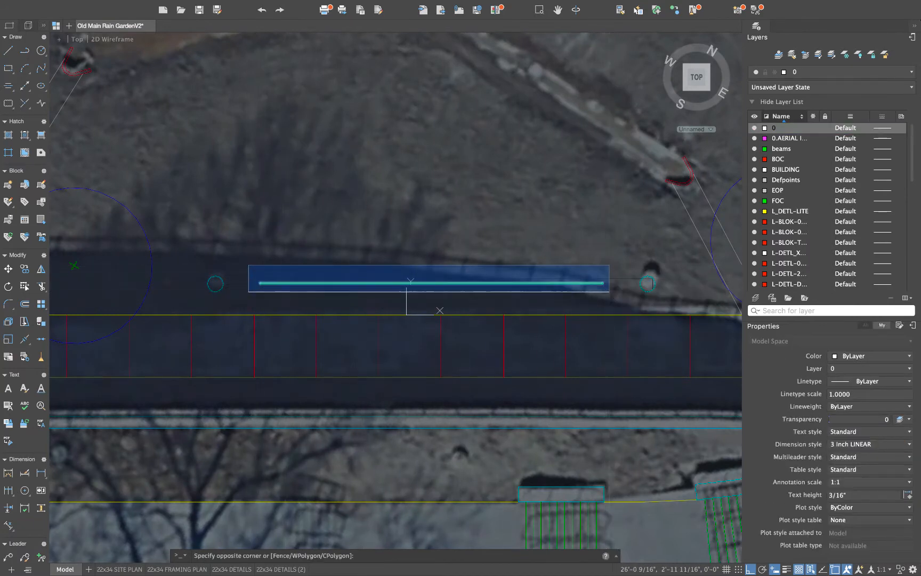
left_click(608, 292)
type("m")
key("Return")
scroll(466, 291, "up", 3)
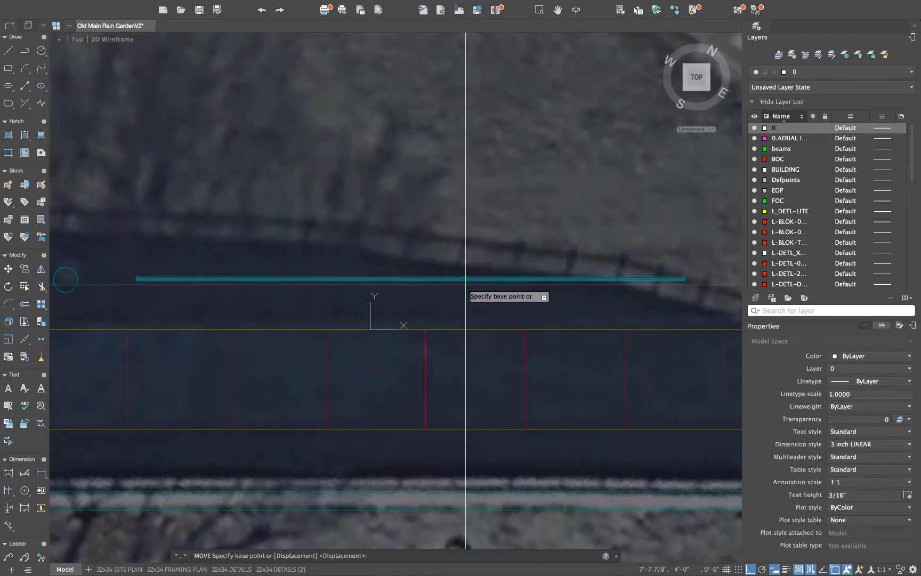
left_click(467, 278)
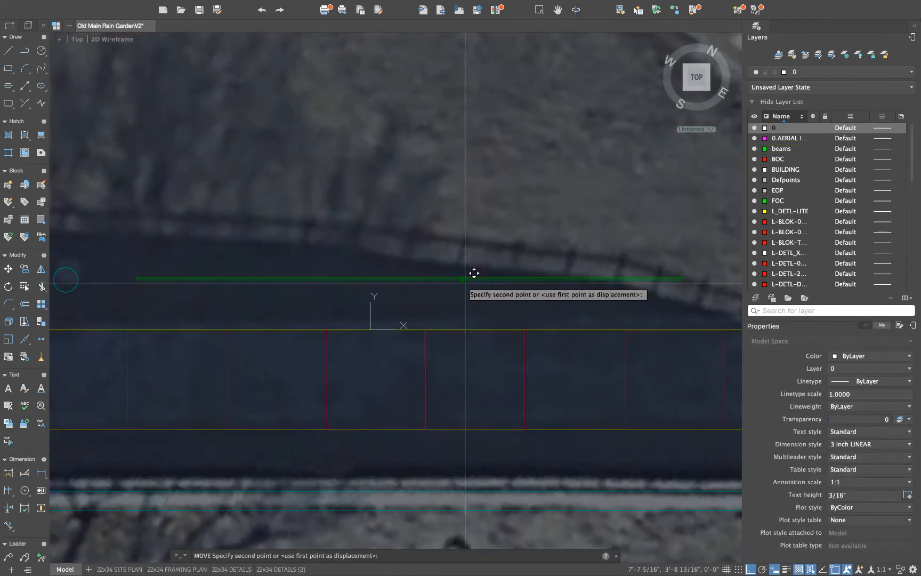
left_click(467, 328)
scroll(468, 309, "down", 4)
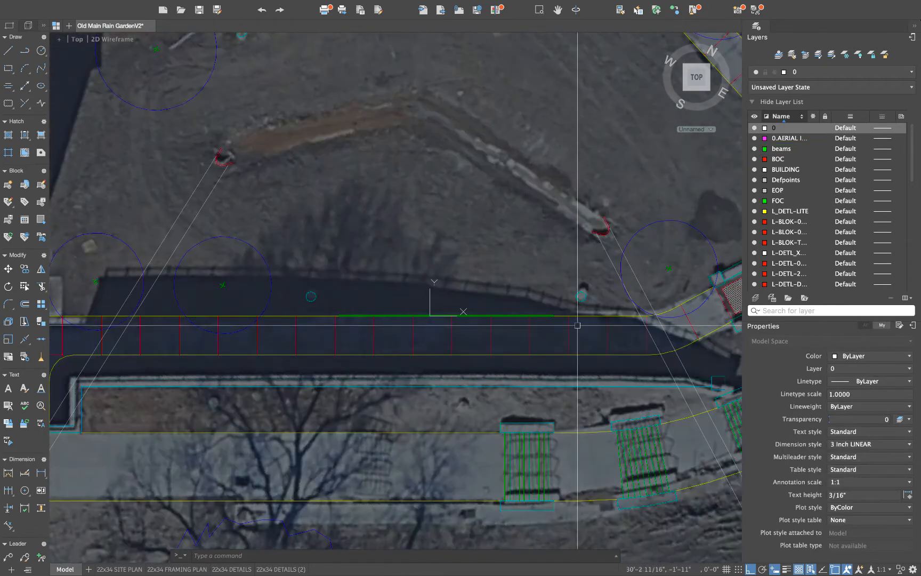
left_click(567, 316)
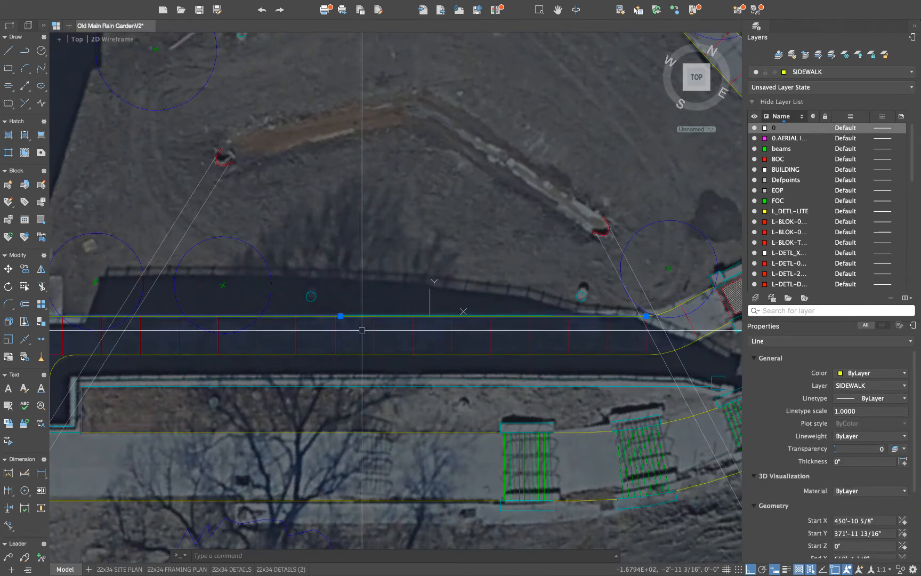
scroll(472, 309, "up", 4)
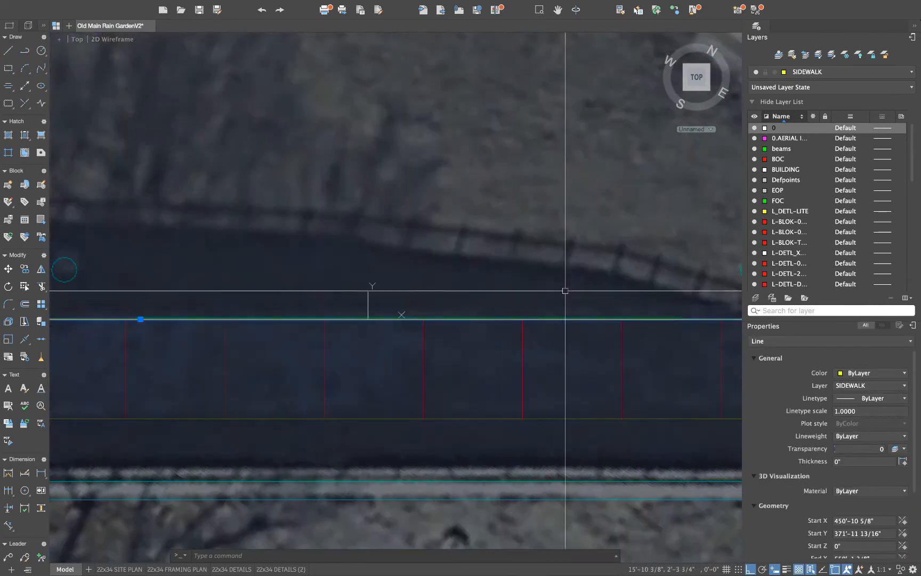
scroll(481, 307, "down", 2)
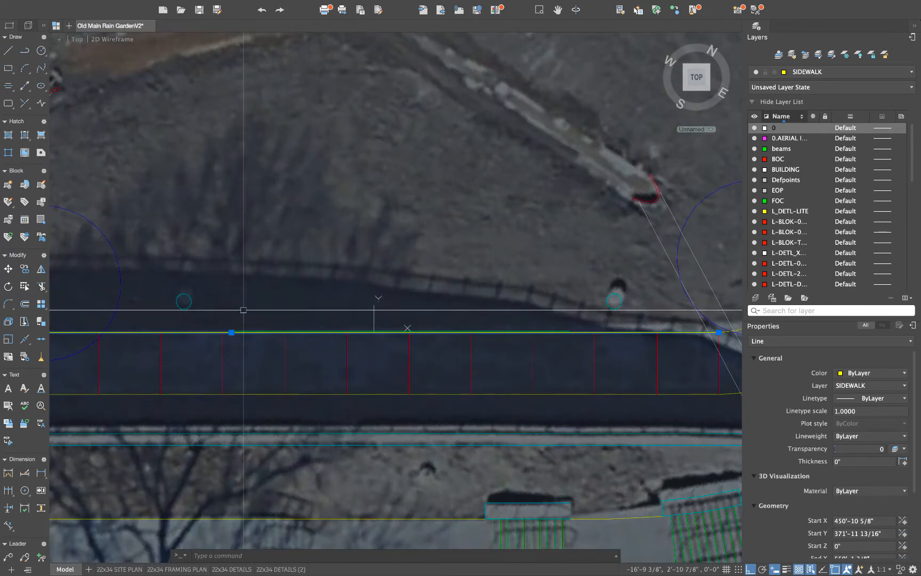
key("Escape")
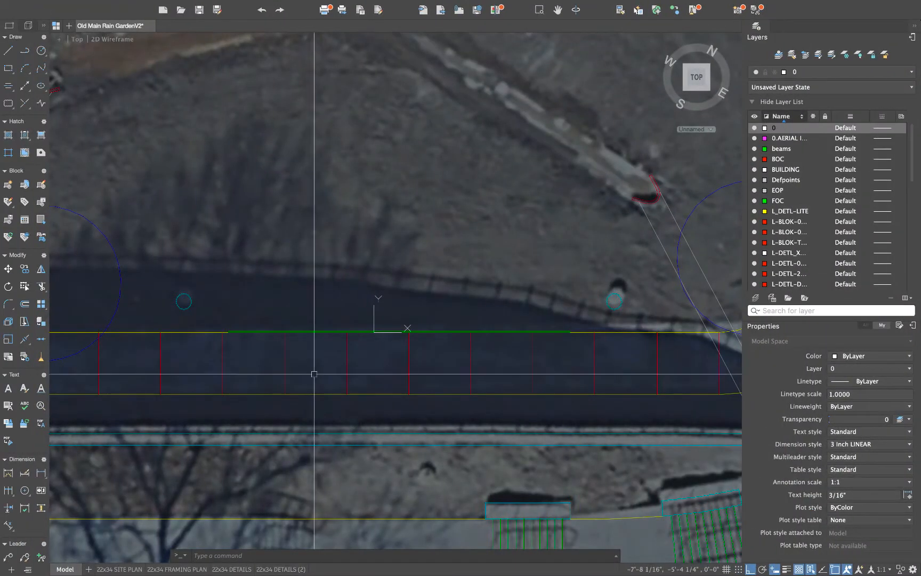
Draw a 12' vertical line up from the beam's west end, continuing into a 44' horizontal line parallel to the beam
scroll(295, 331, "up", 3)
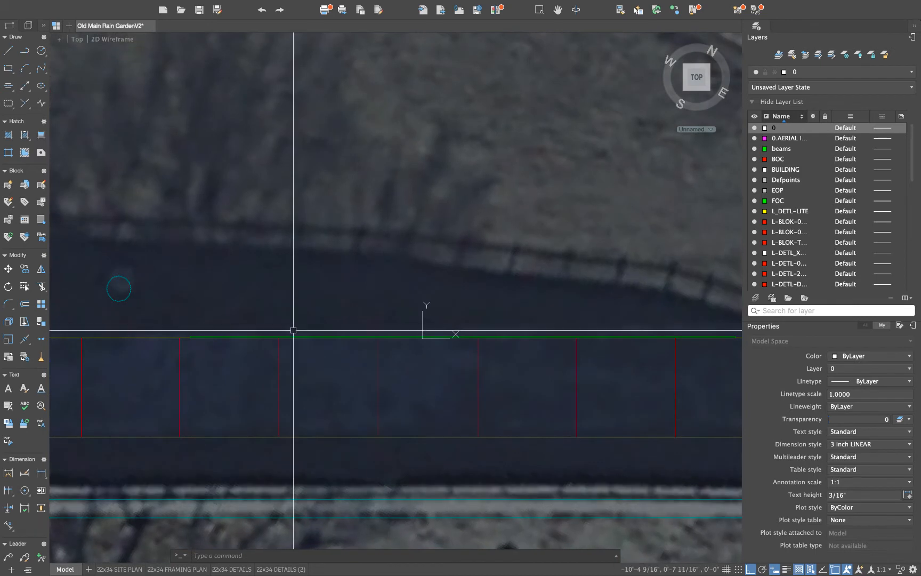
type("l")
key("Return")
scroll(183, 337, "up", 3)
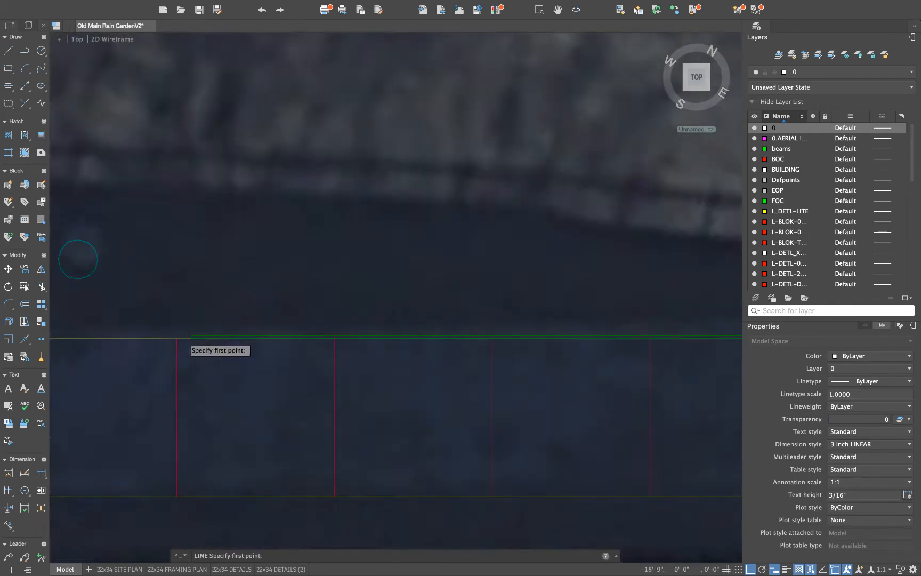
left_click(191, 337)
middle_click_drag(191, 248, 203, 205)
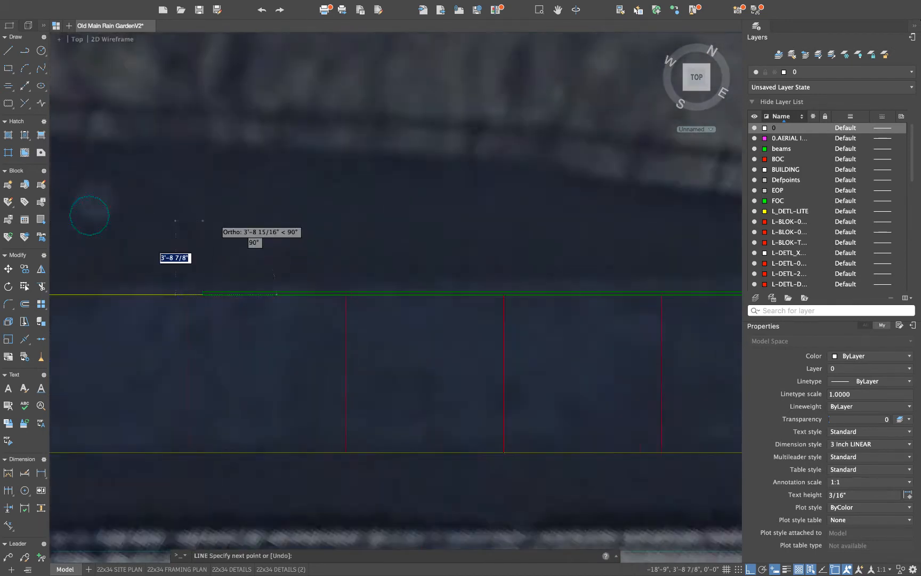
scroll(226, 160, "down", 4)
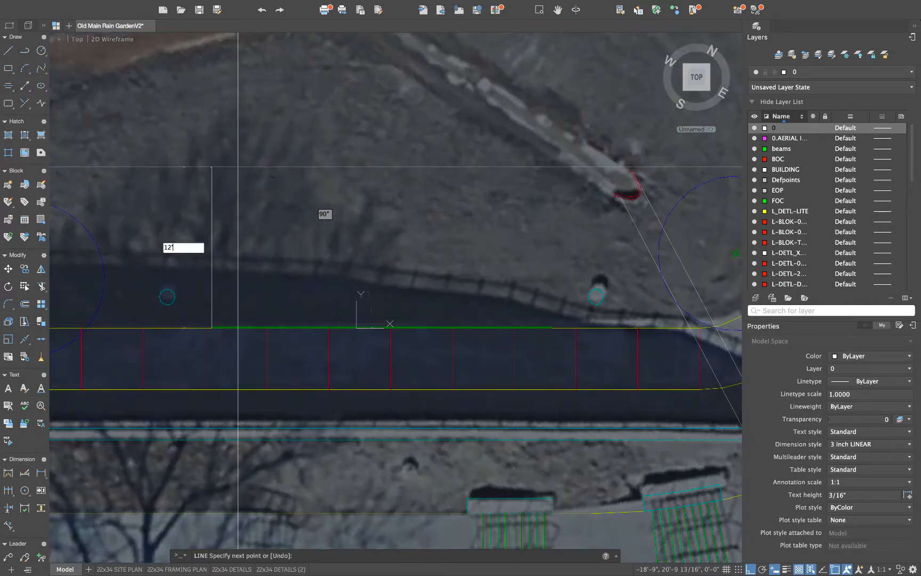
left_click(277, 235)
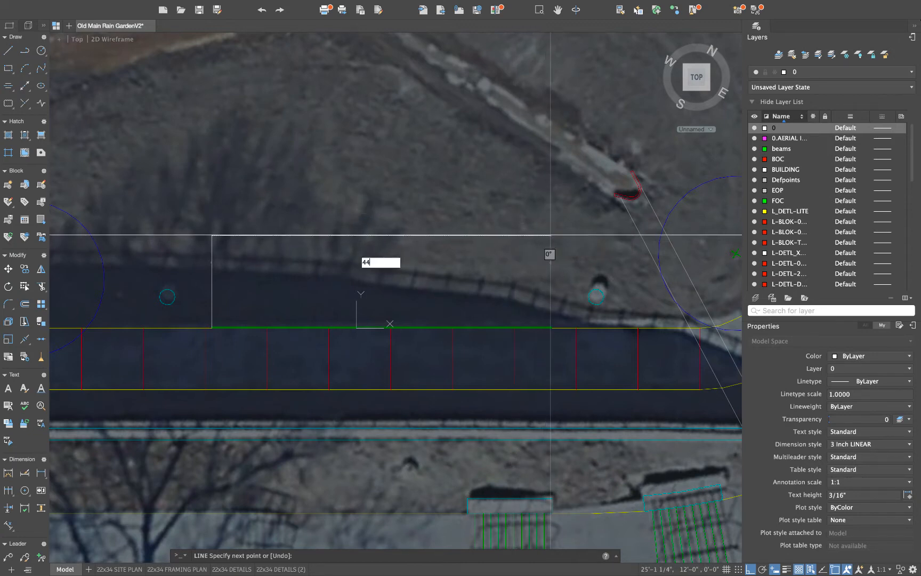
key("Return")
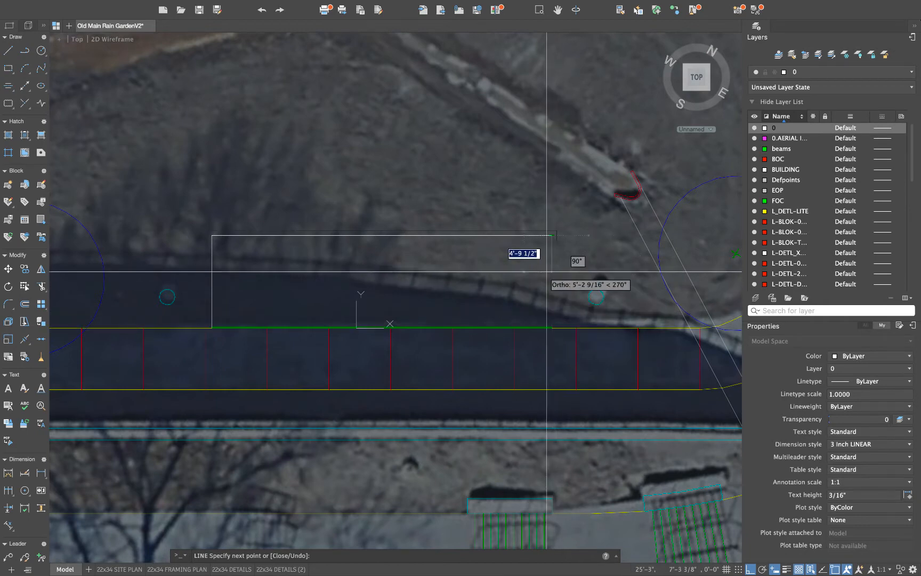
key("Escape")
Delete the 12' vertical line and offset the white 44' line 12' upward
left_click(212, 264)
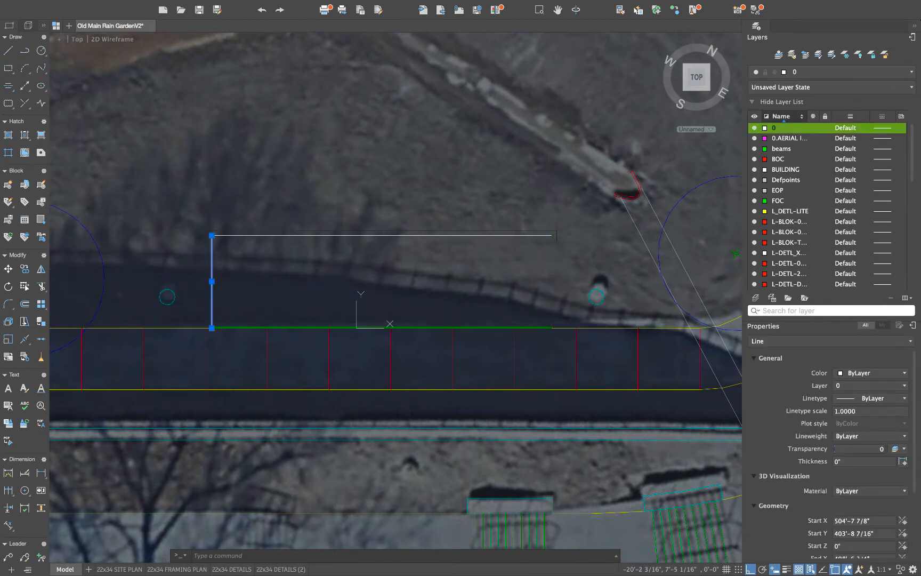
key("Delete")
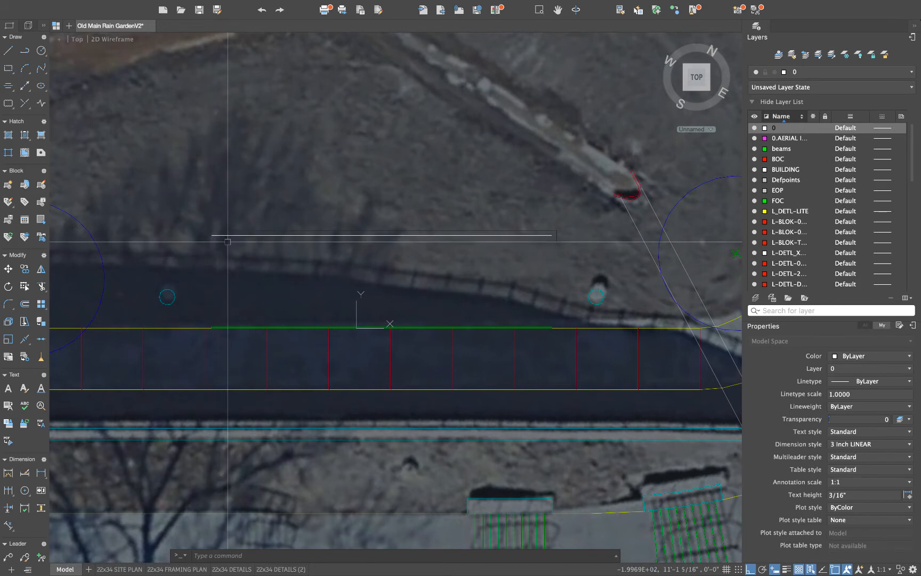
type("12")
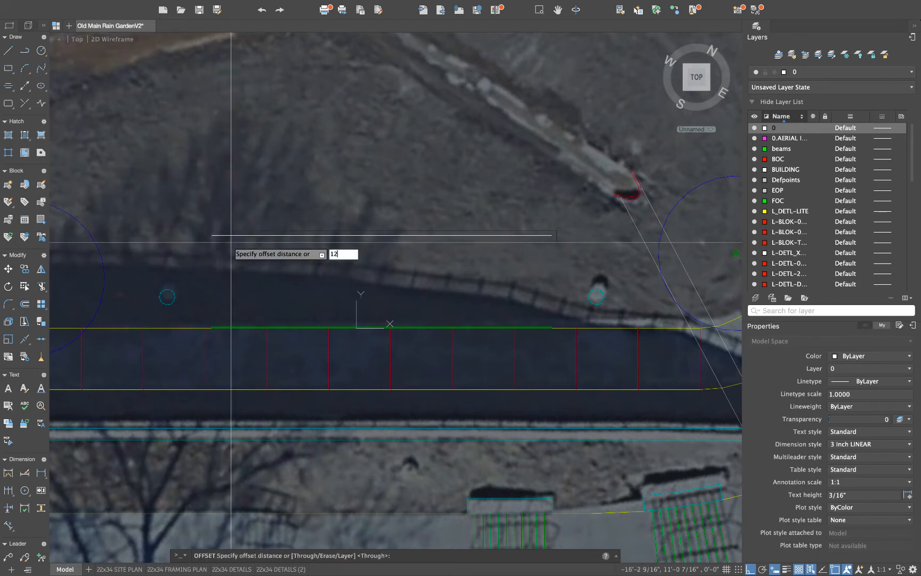
key("Return")
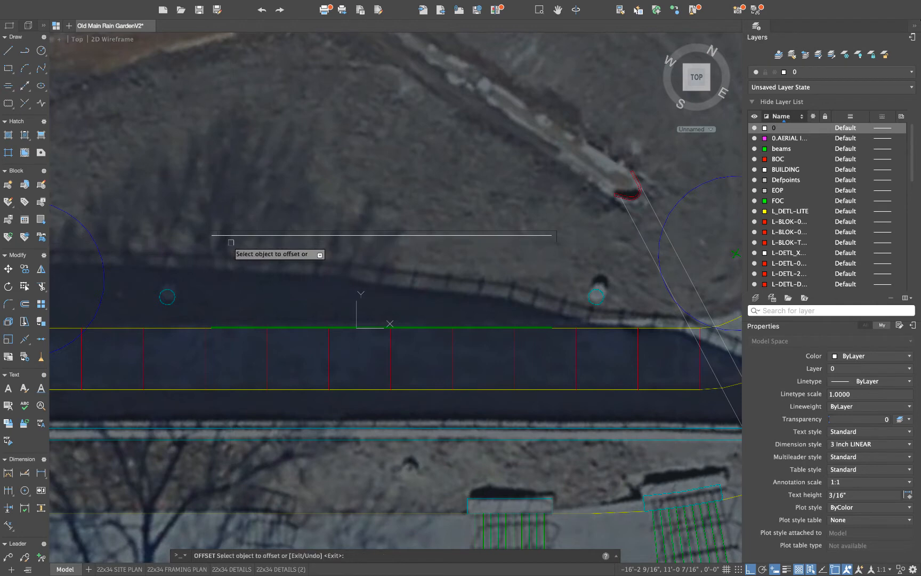
left_click(244, 236)
left_click(247, 199)
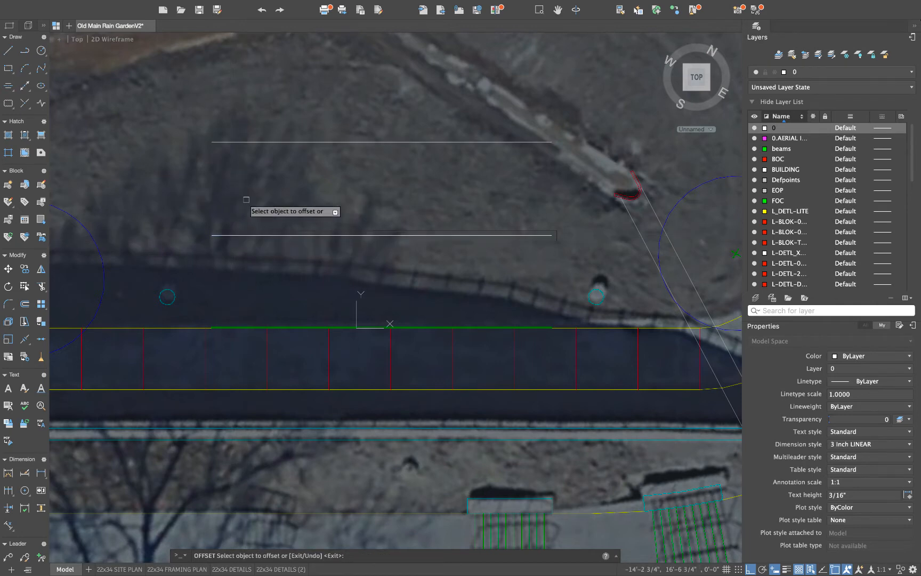
key("Return")
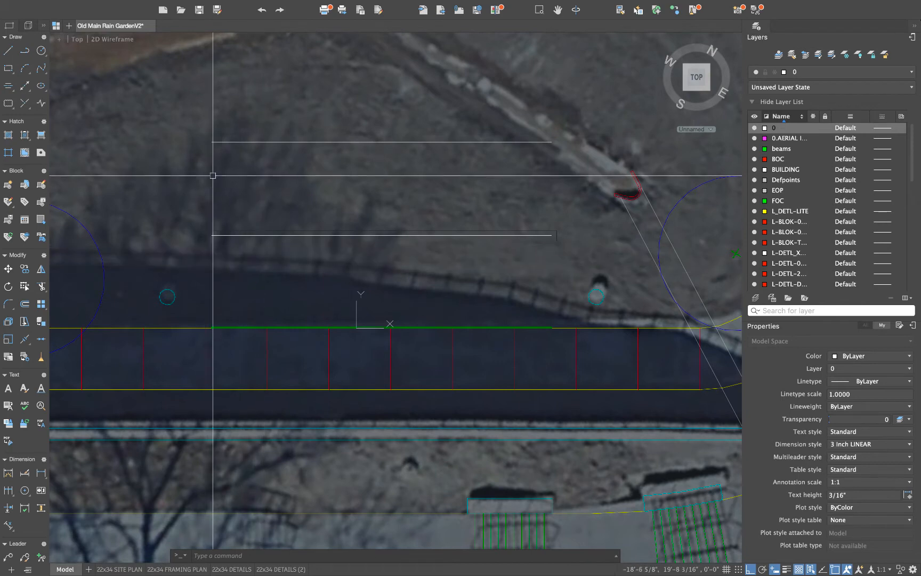
Draw a 4" square with lines, its upper-left corner on the west end of the lower white 44' line
scroll(213, 176, "up", 4)
scroll(228, 232, "down", 2)
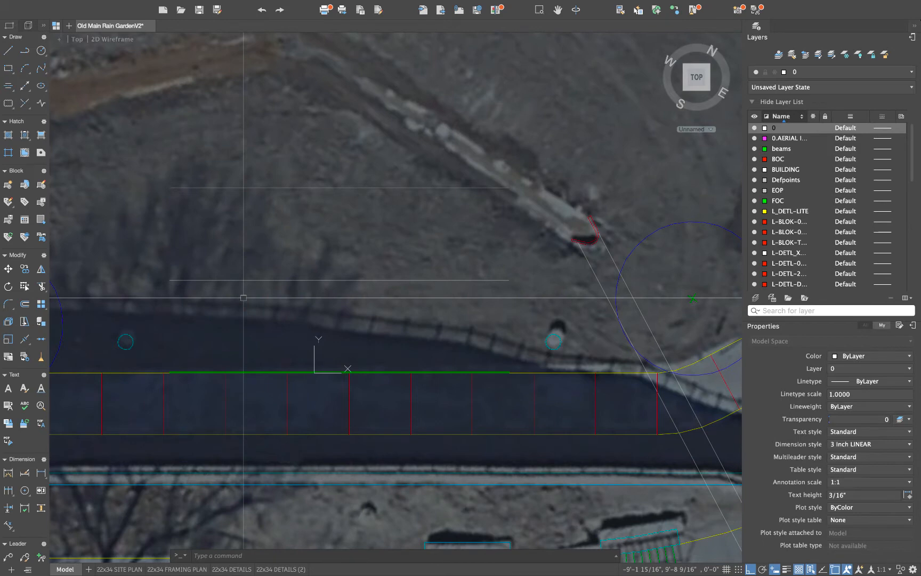
scroll(243, 298, "up", 5)
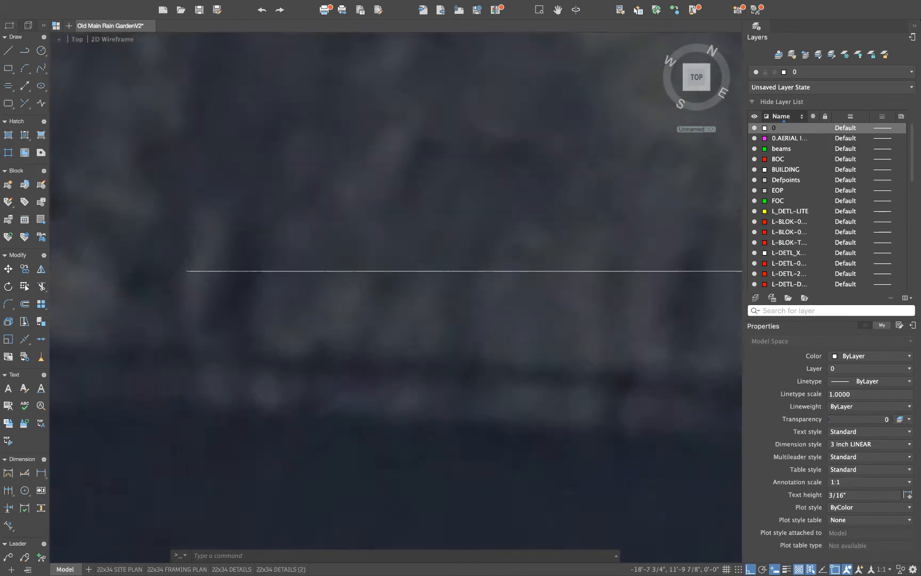
type("l")
key("Return")
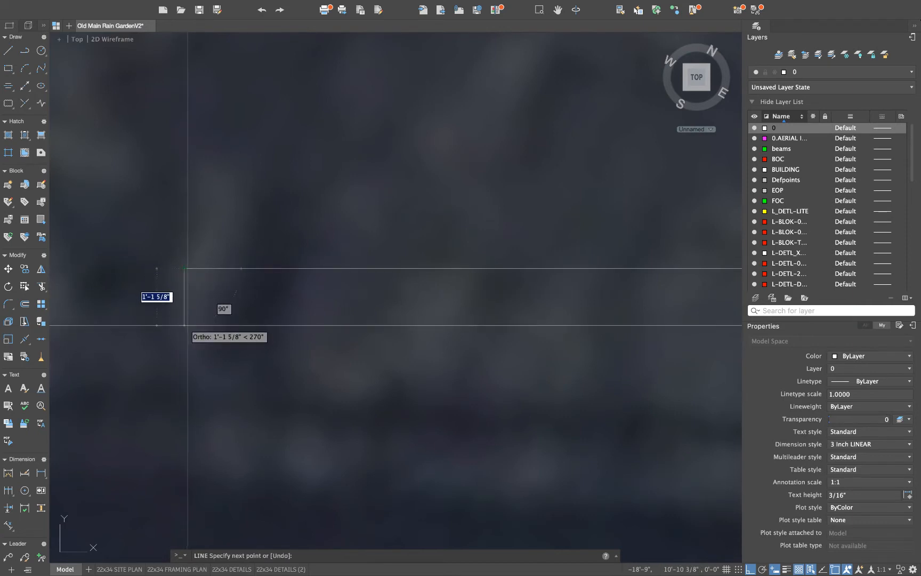
key("Return")
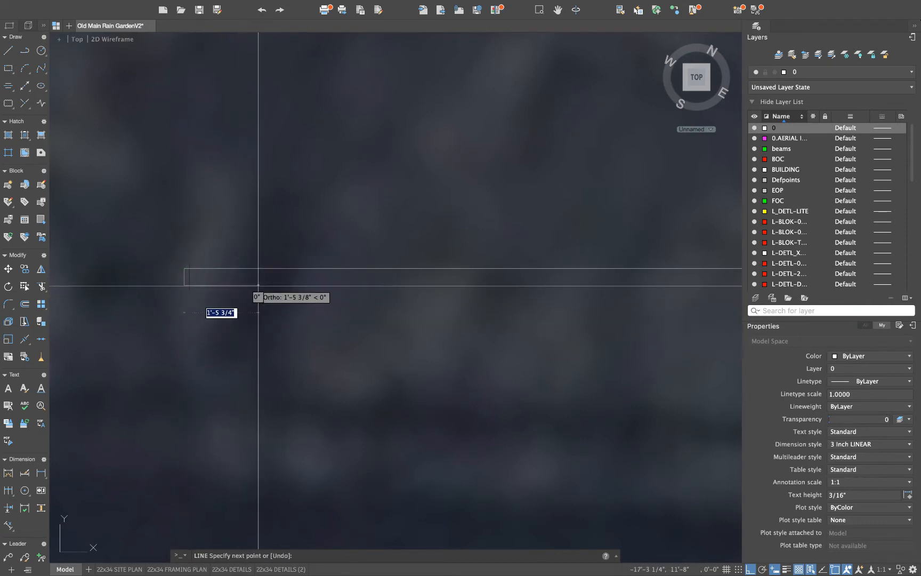
type("4\"")
key("Return")
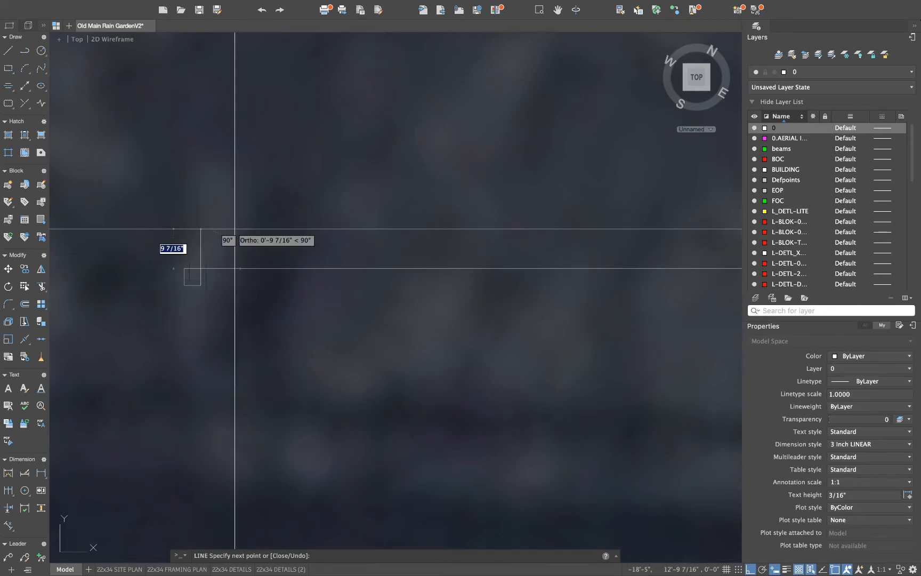
key("Return")
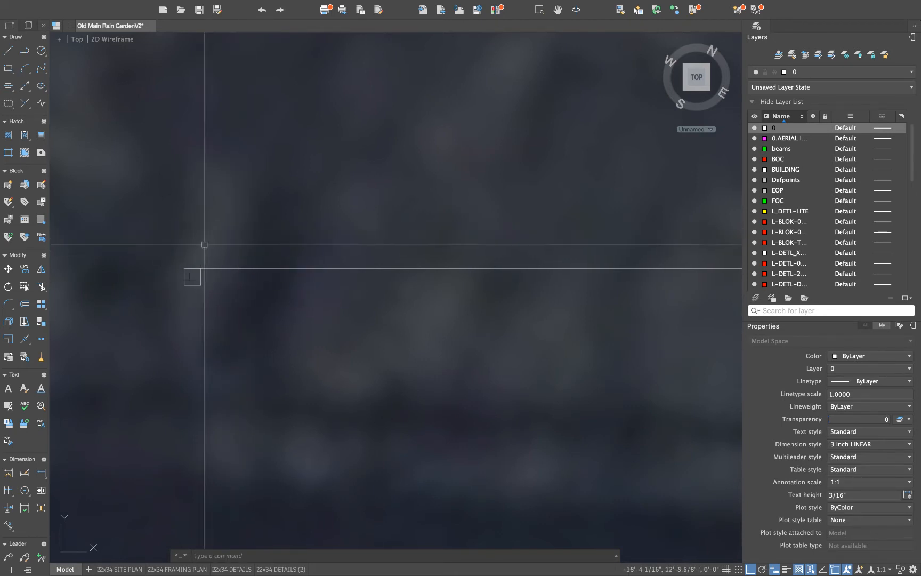
Move the 4" square straight down about 14" so that it sits clear of the white line
left_click(156, 246)
left_click(248, 322)
key("m")
key("Return")
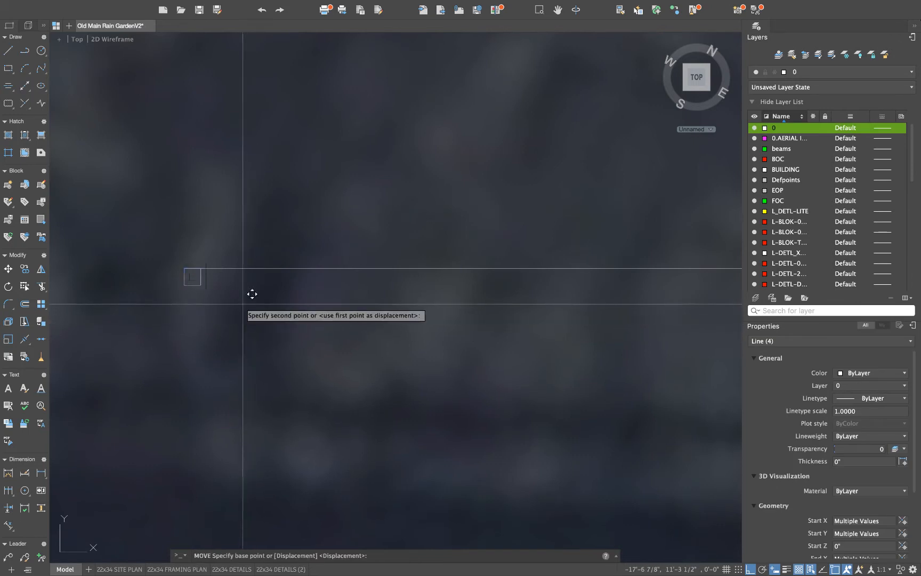
left_click(251, 294)
left_click(258, 351)
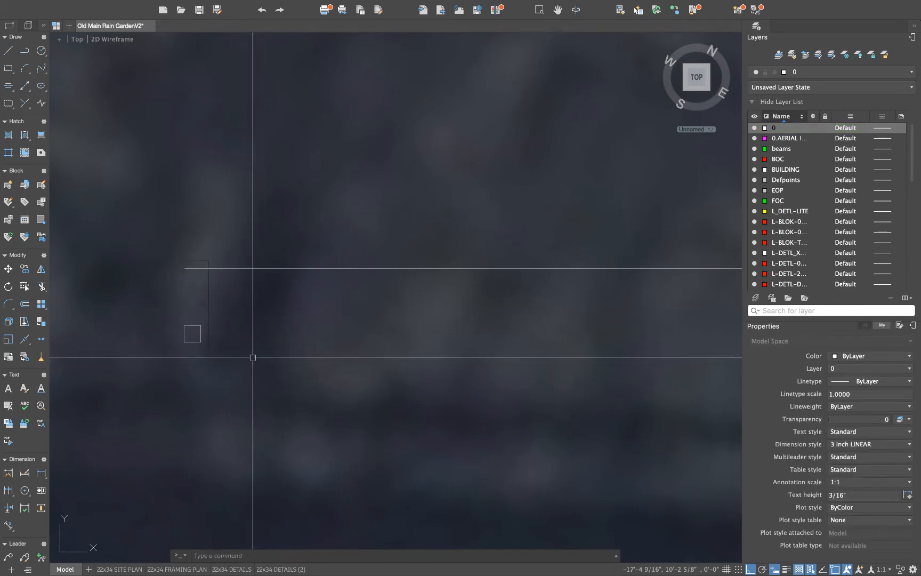
Draw both diagonals across the 4" square from corner to corner
key("l")
key("Return")
scroll(187, 332, "up", 2)
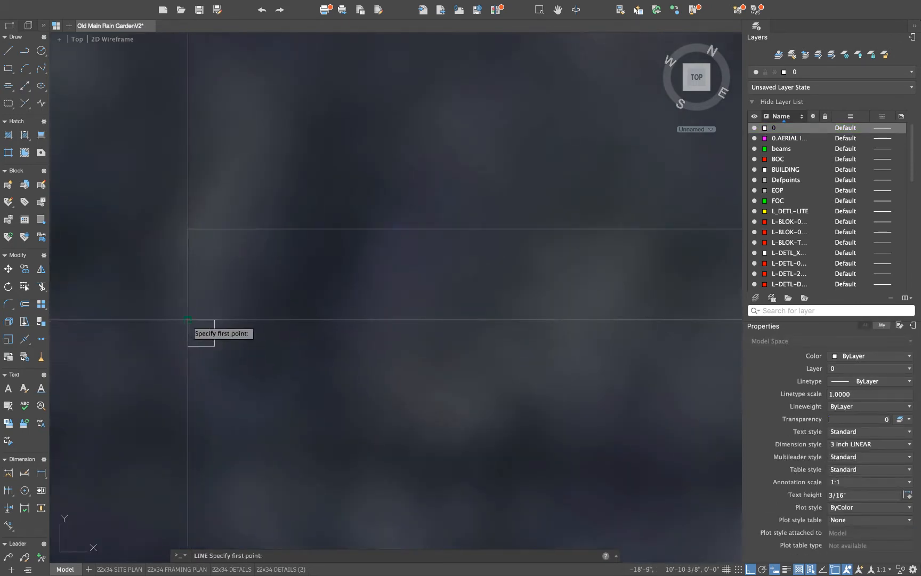
left_click(188, 320)
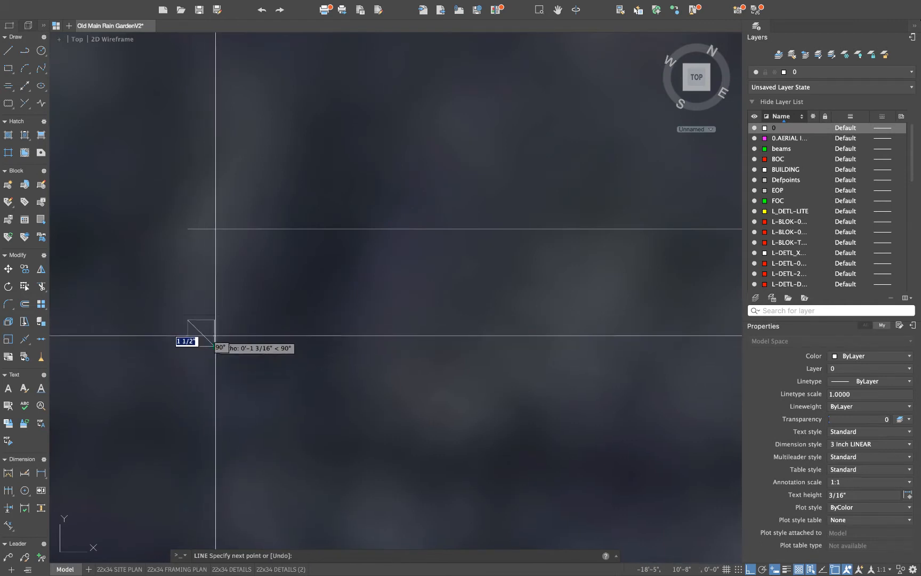
left_click(188, 345)
key("Escape")
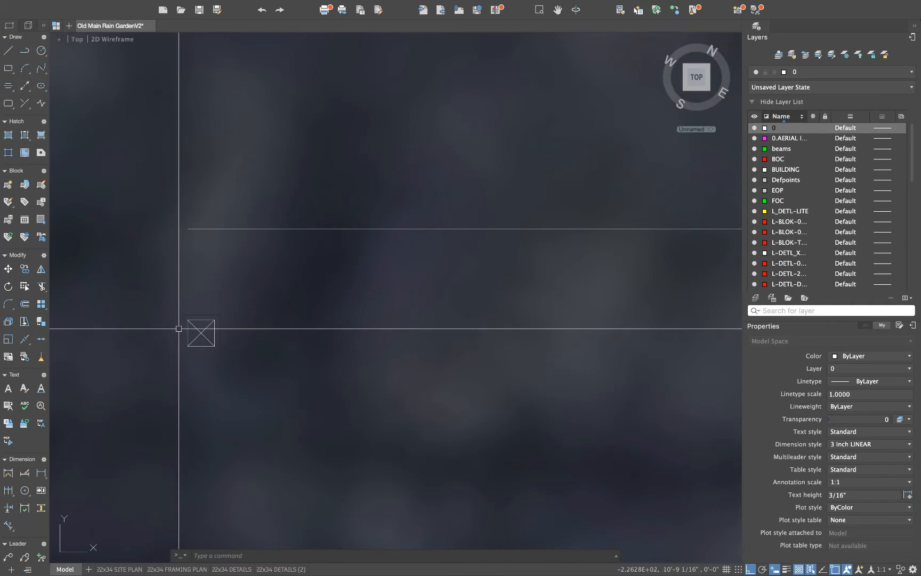
Draw a circle about 5" in radius around the square, centered where its diagonals cross
type("c")
key("Return")
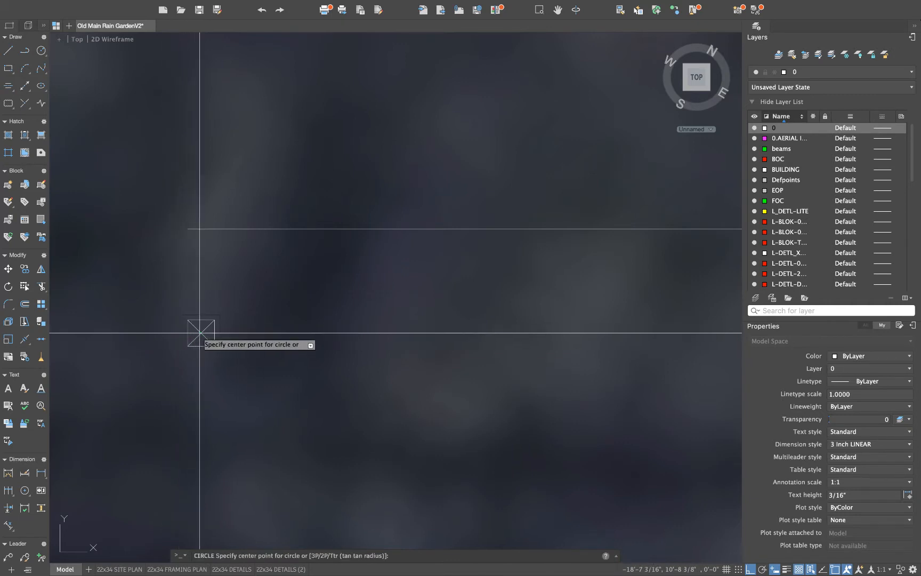
left_click(201, 332)
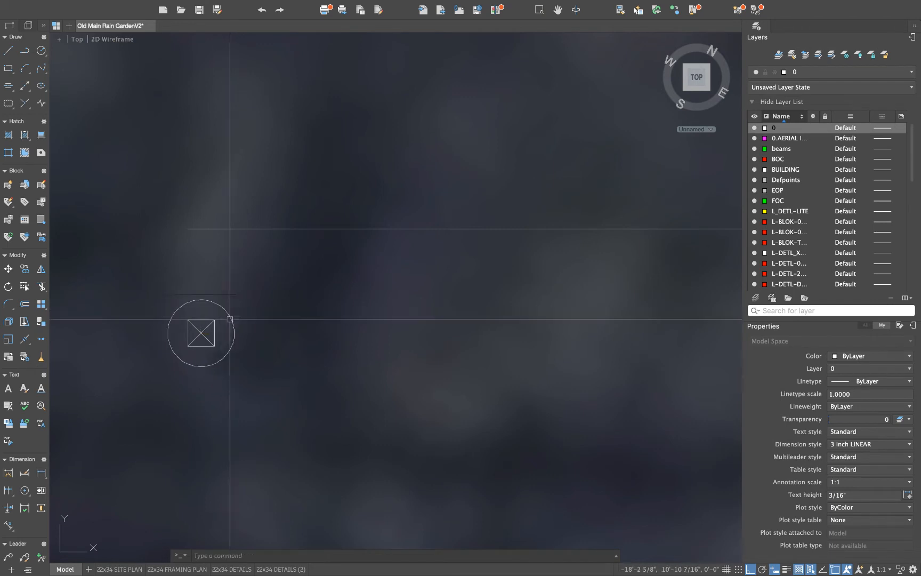
left_click(193, 303)
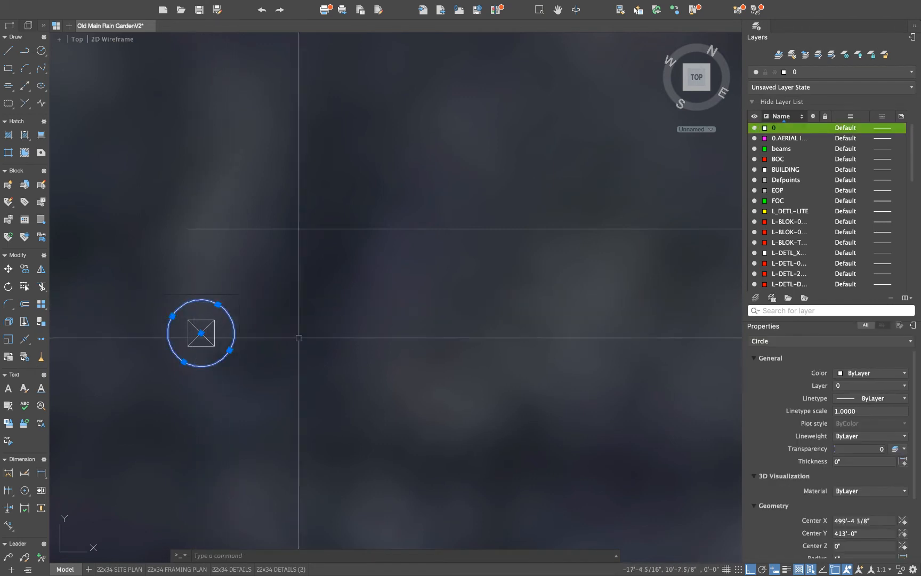
key("Escape")
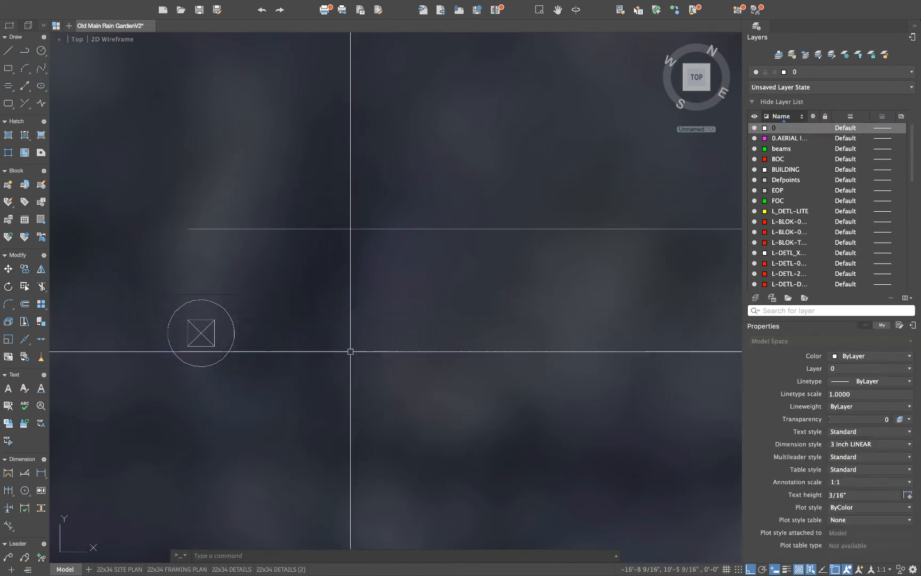
Create a layer named post and set its color to yellow
scroll(259, 312, "down", 4)
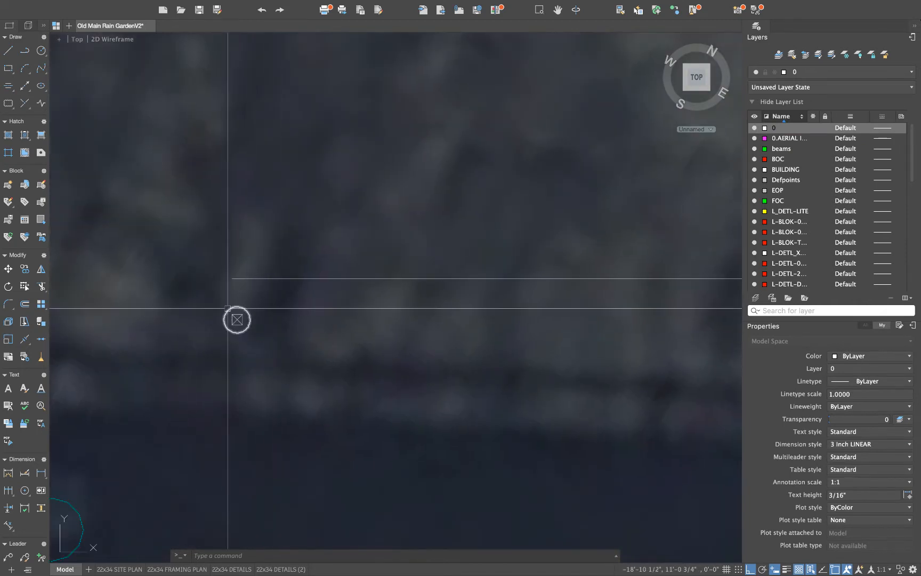
scroll(228, 322, "up", 3)
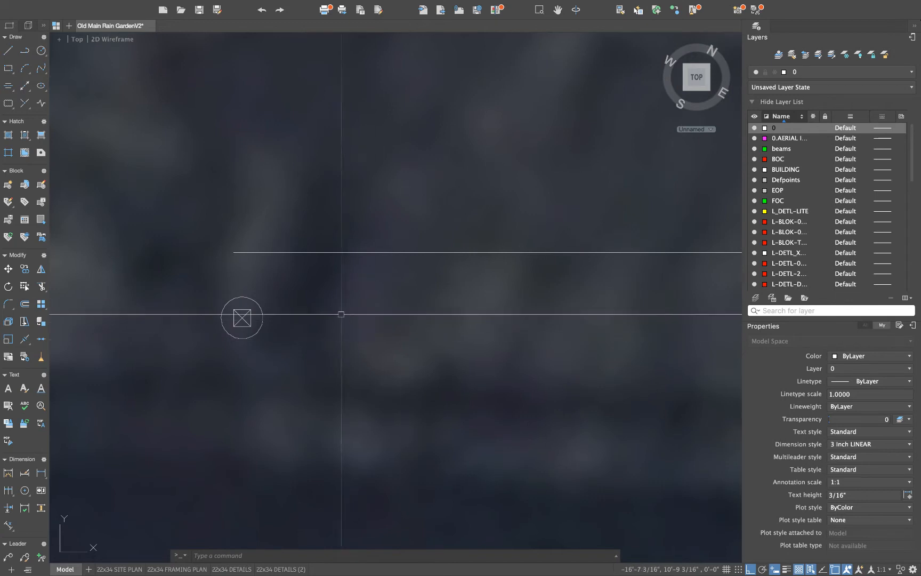
left_click(756, 297)
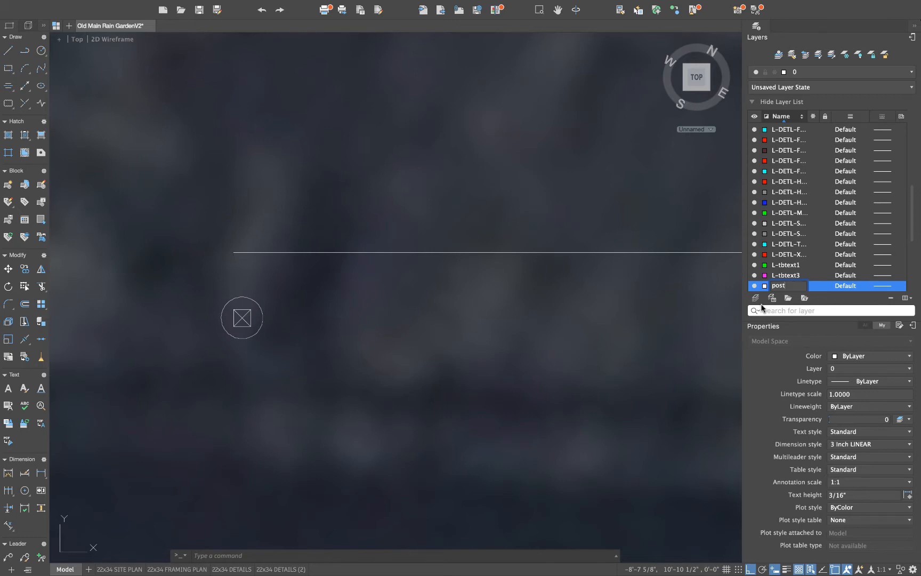
left_click(765, 286)
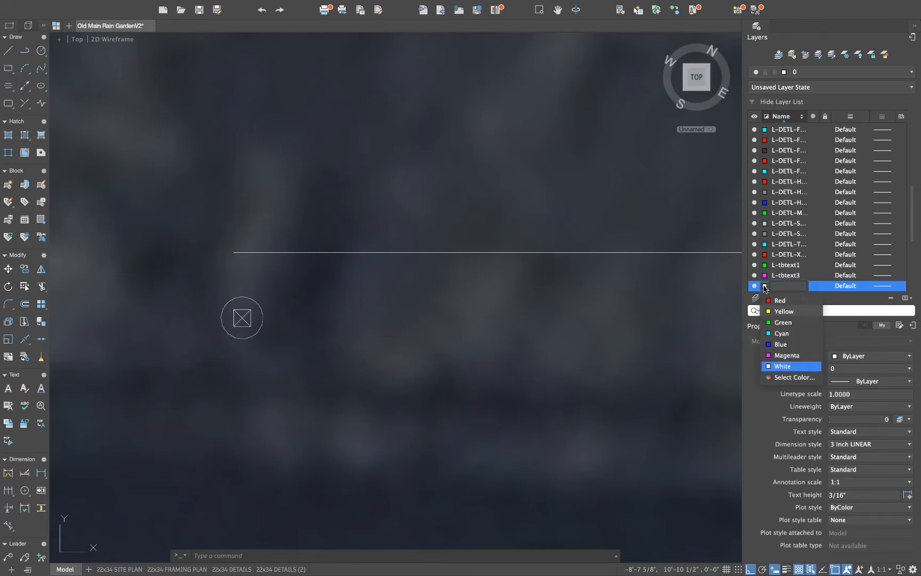
left_click(778, 311)
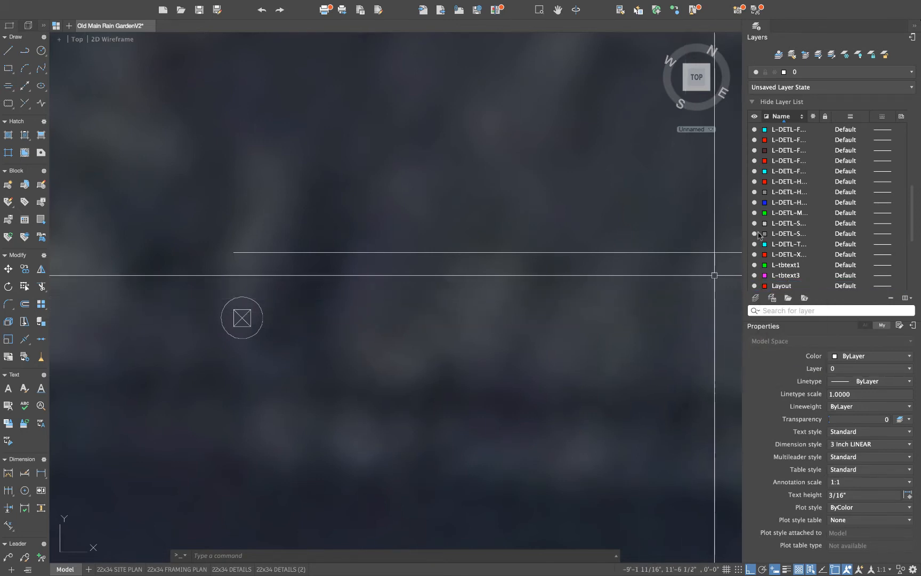
scroll(797, 206, "up", 1)
scroll(798, 206, "down", 5)
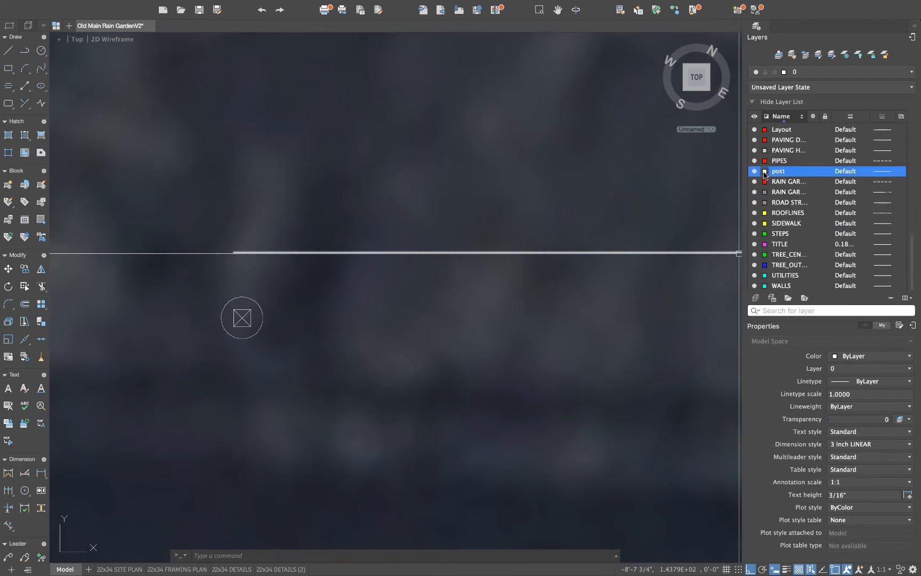
left_click(764, 172)
left_click(781, 198)
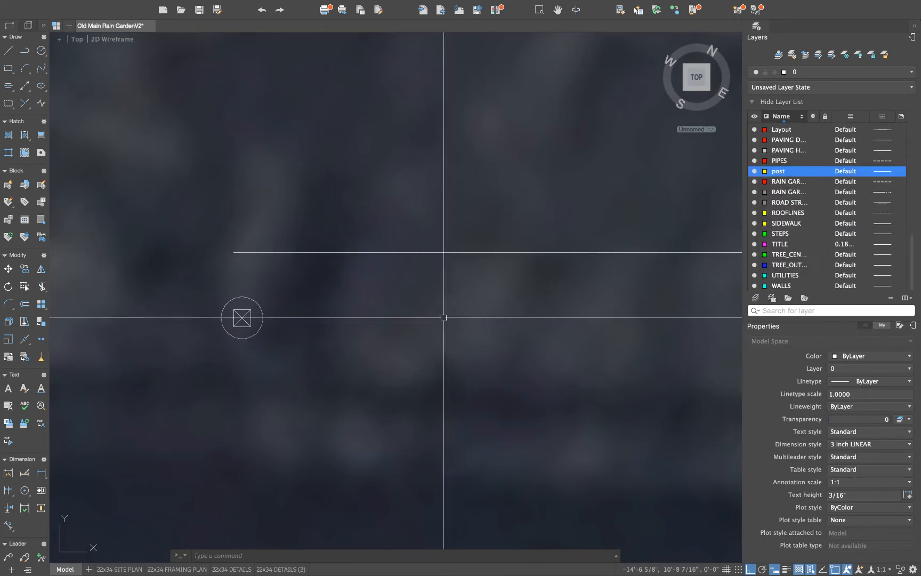
Create a layer named concrete with red color and the HIDDEN linetype
left_click(756, 297)
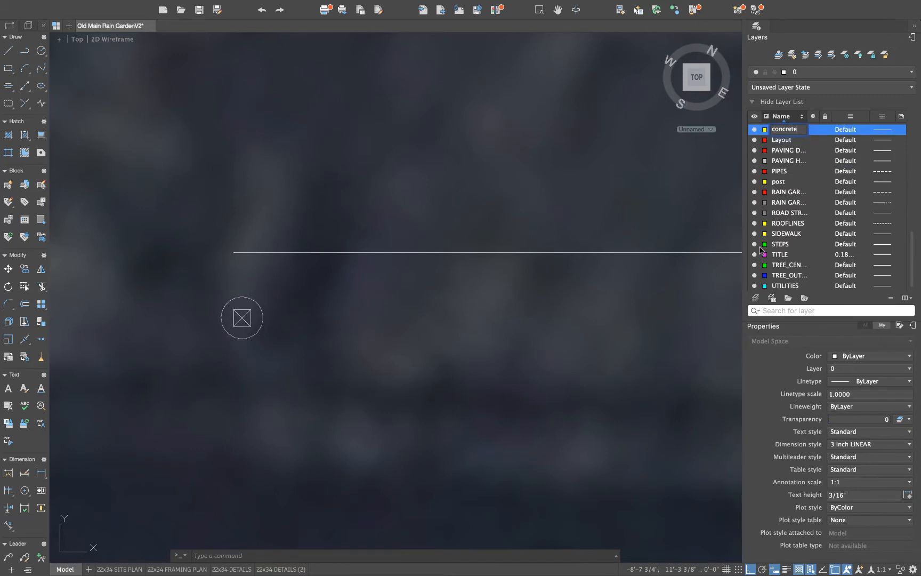
type("concrete")
key("Return")
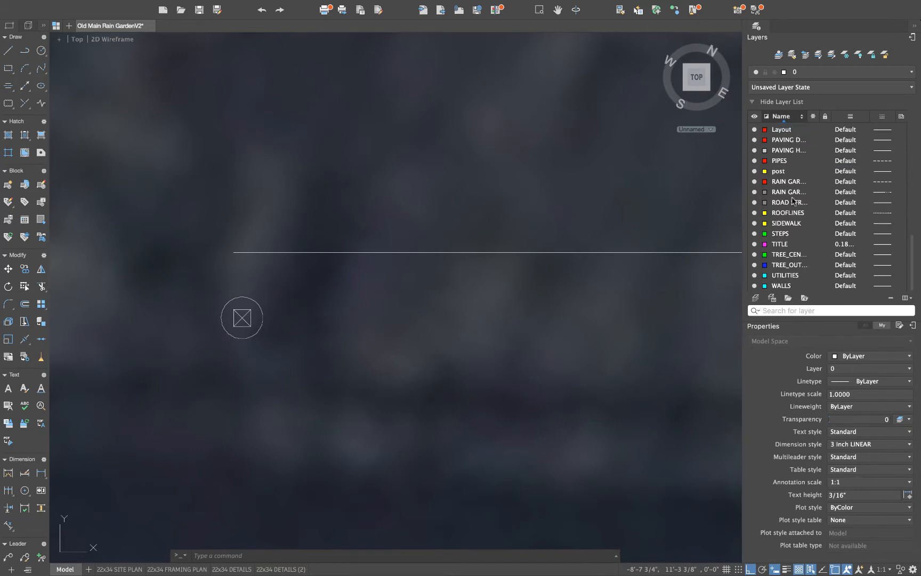
scroll(792, 200, "up", 10)
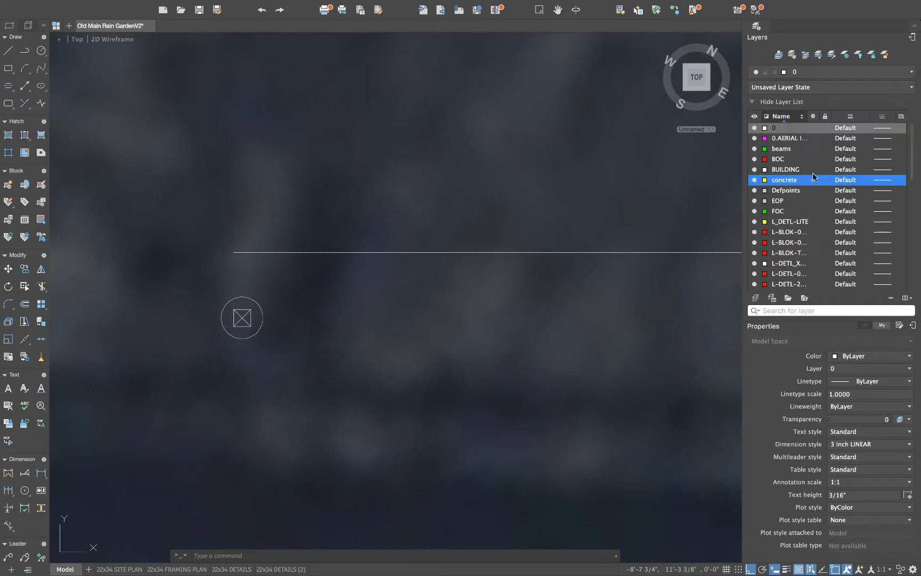
left_click(765, 180)
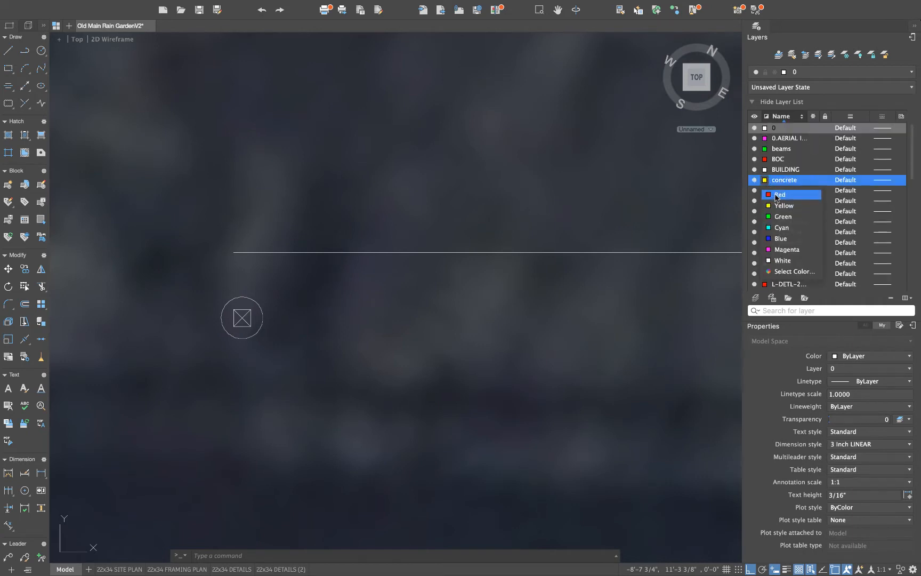
left_click(778, 195)
left_click(884, 181)
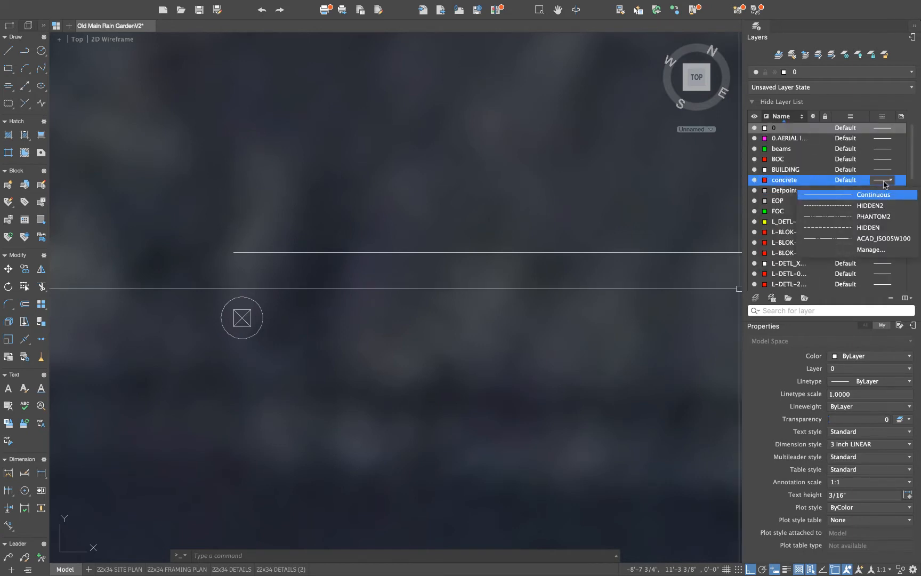
left_click(867, 228)
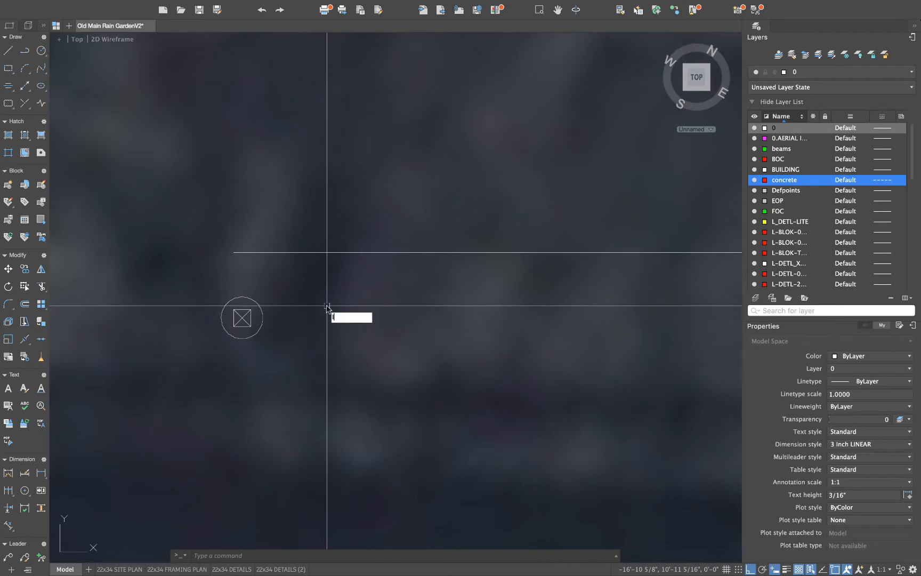
key("Escape")
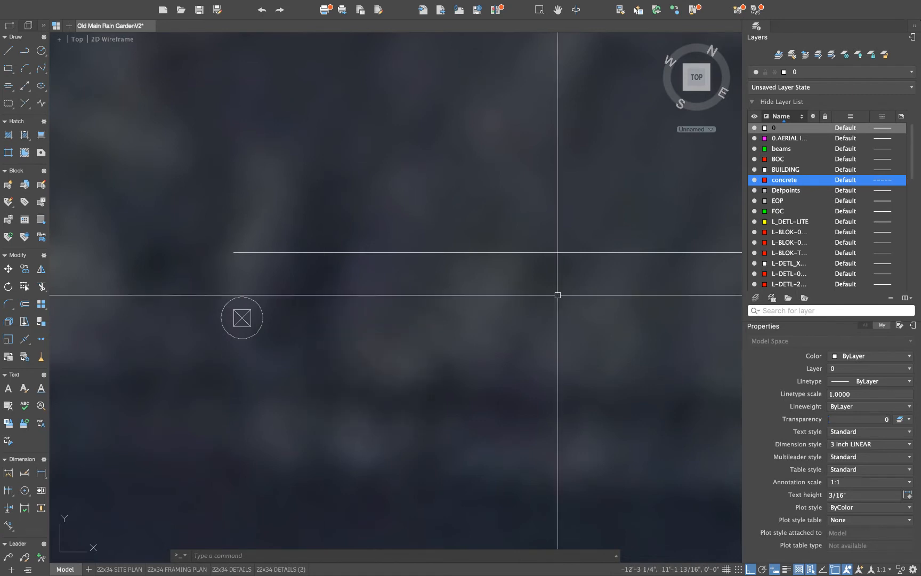
Create a layer named end grain and try to give it index color 9
left_click(755, 297)
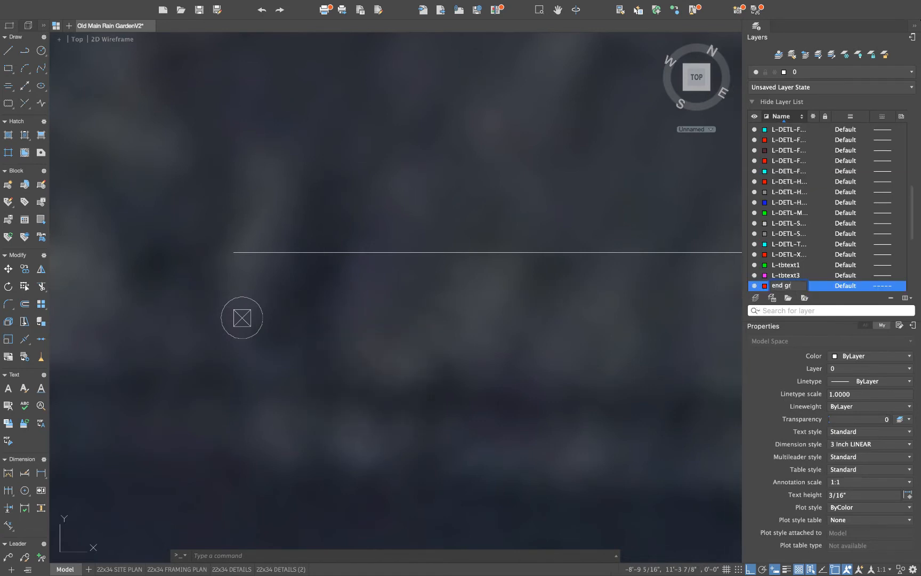
left_click(764, 287)
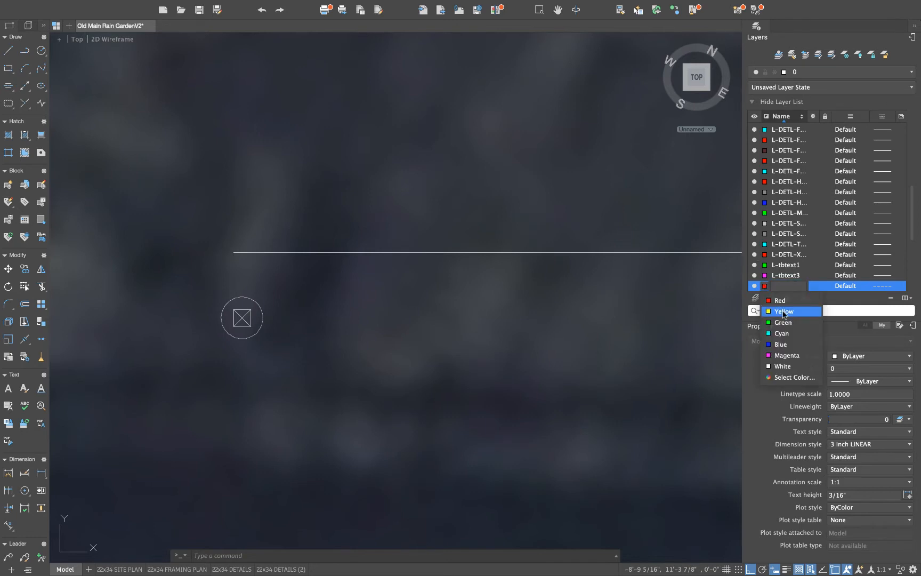
left_click(789, 377)
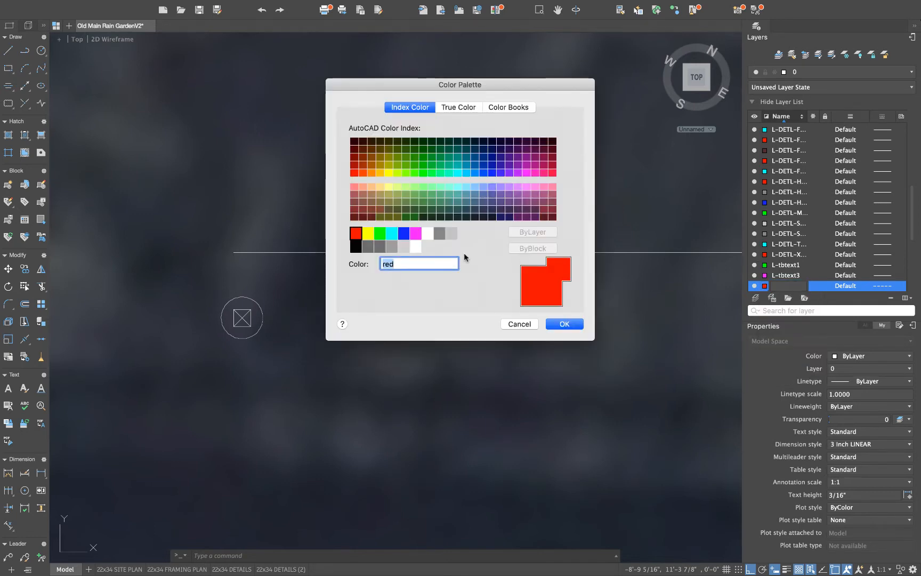
left_click(451, 234)
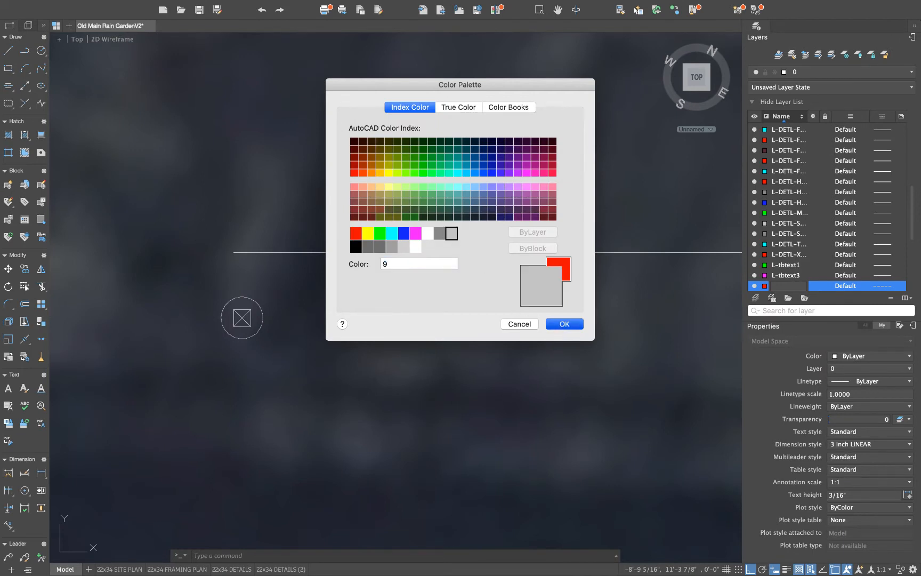
left_click(564, 324)
Assign the two diagonals inside the 4" square to the end grain layer
scroll(227, 312, "up", 3)
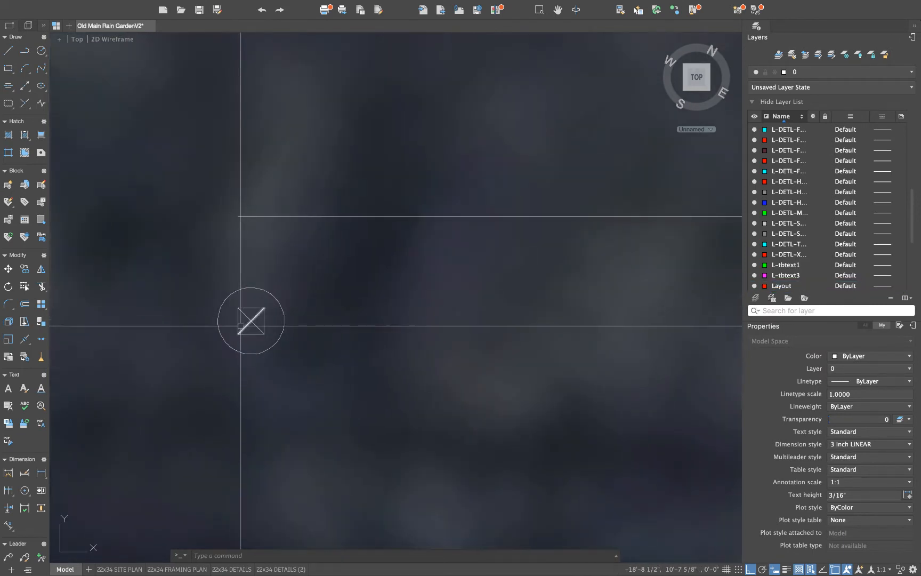
left_click(246, 316)
key("Escape")
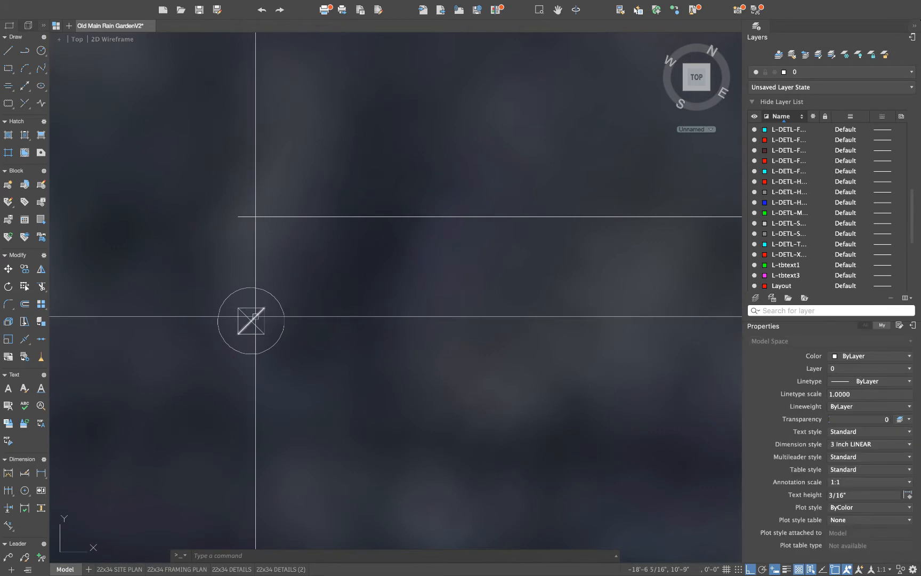
scroll(256, 316, "up", 2)
left_click(254, 322)
left_click(243, 333)
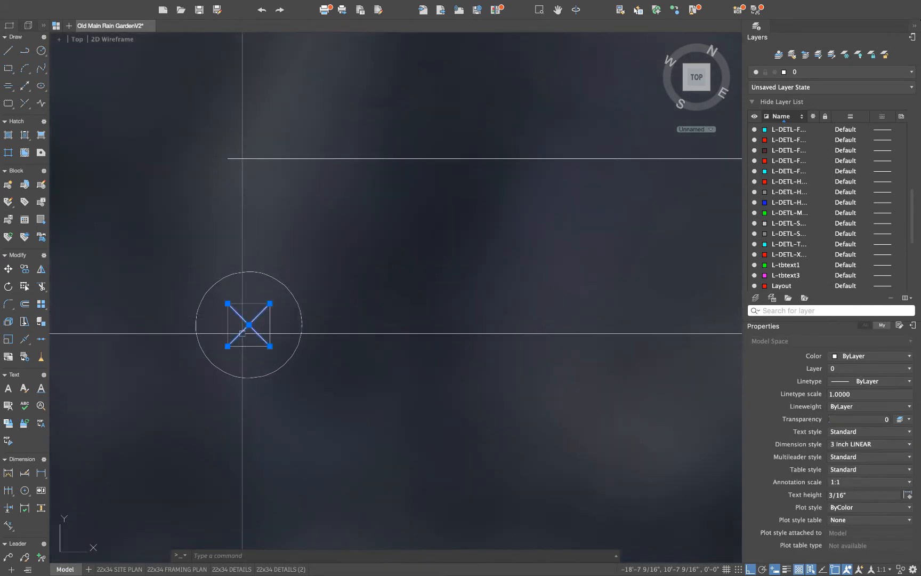
left_click(857, 387)
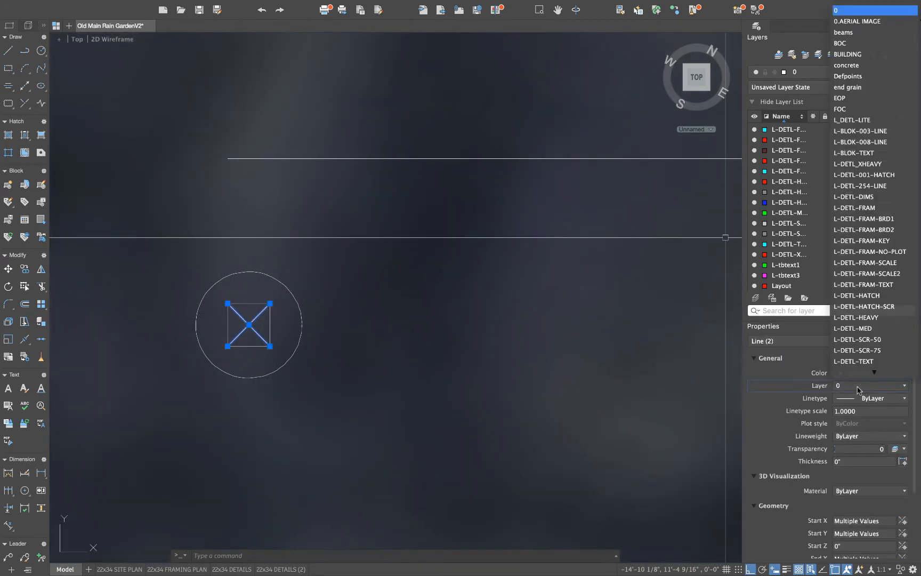
left_click(869, 94)
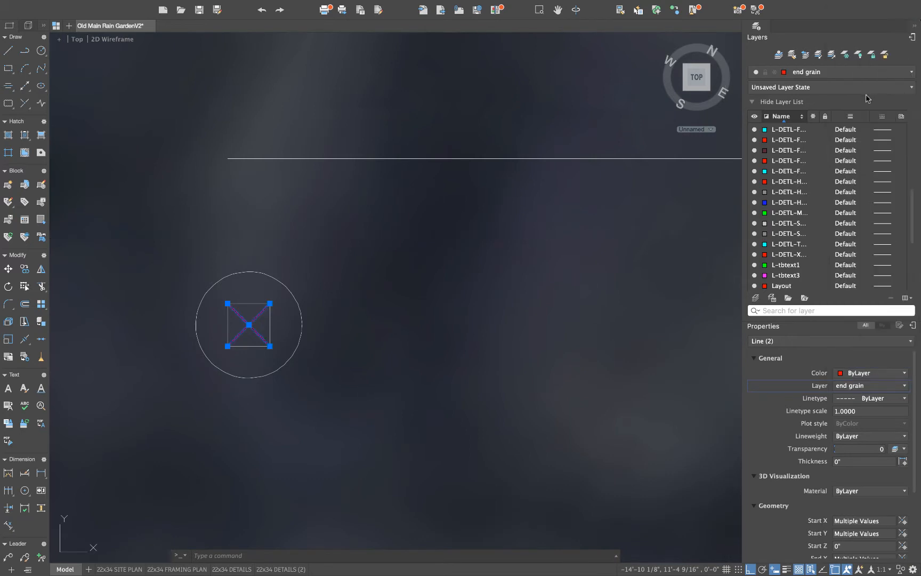
key("Escape")
Set the linetype of the end grain layer to Continuous
scroll(244, 339, "up", 2)
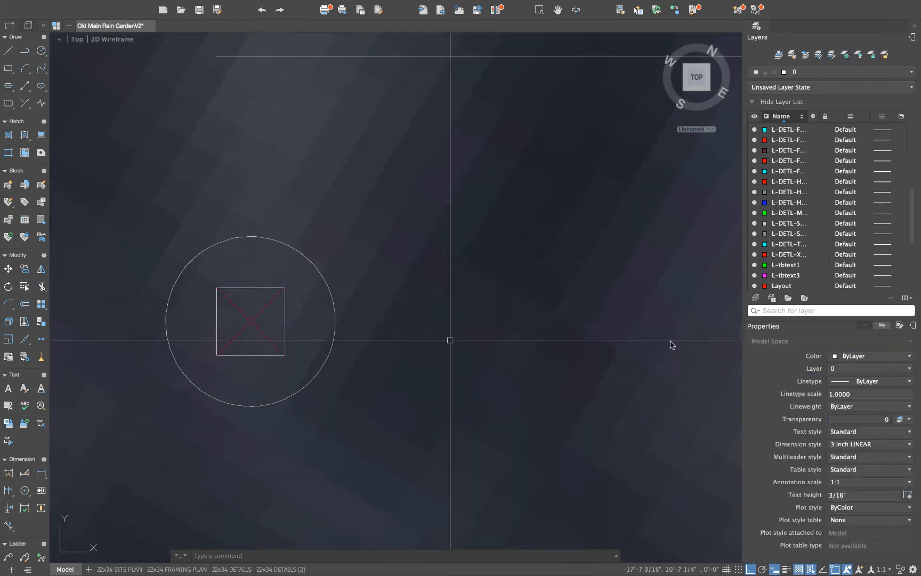
scroll(843, 176, "up", 5)
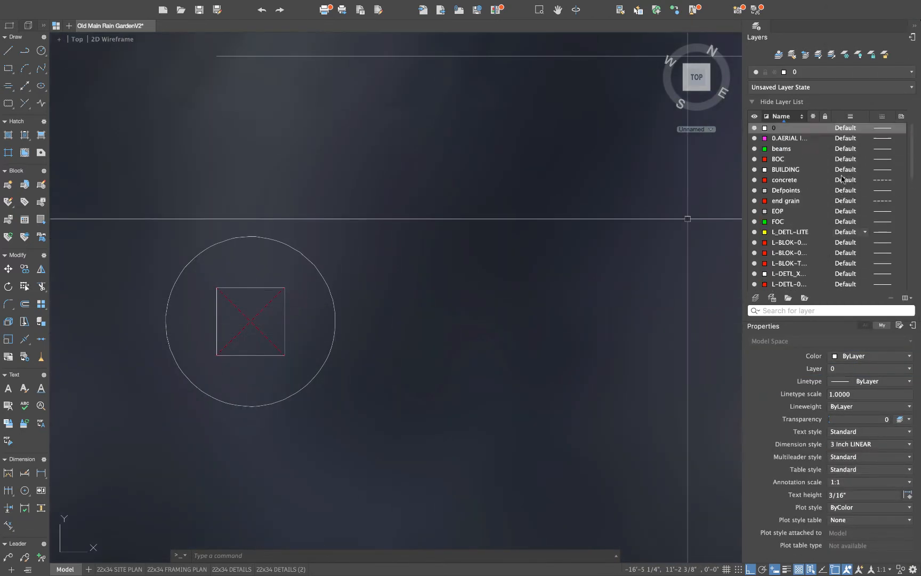
left_click(874, 202)
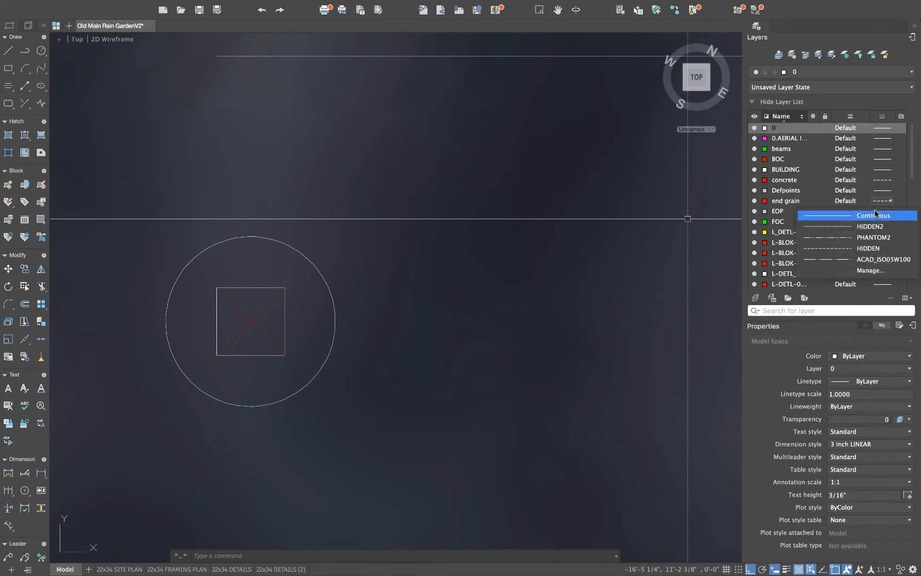
left_click(874, 211)
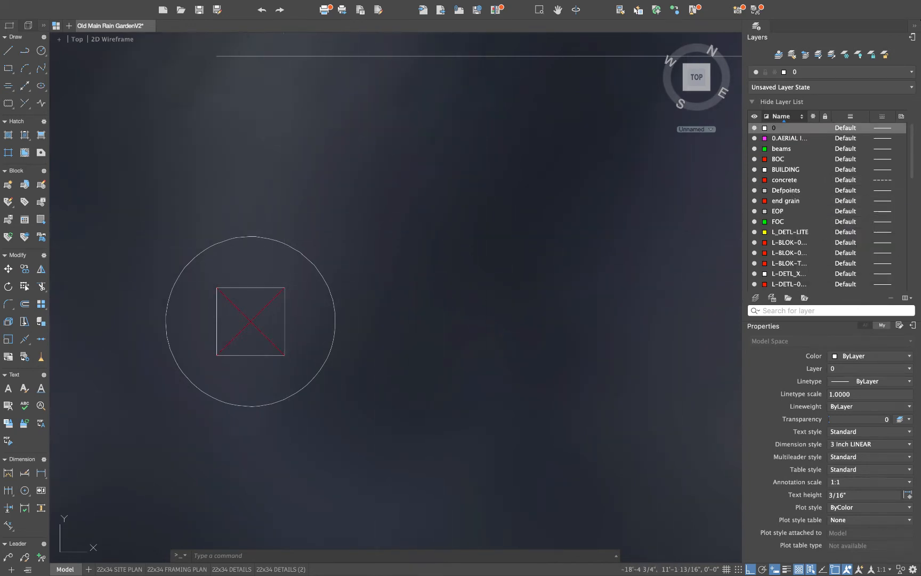
Assign the circle around the 4" square to the concrete layer
left_click(305, 256)
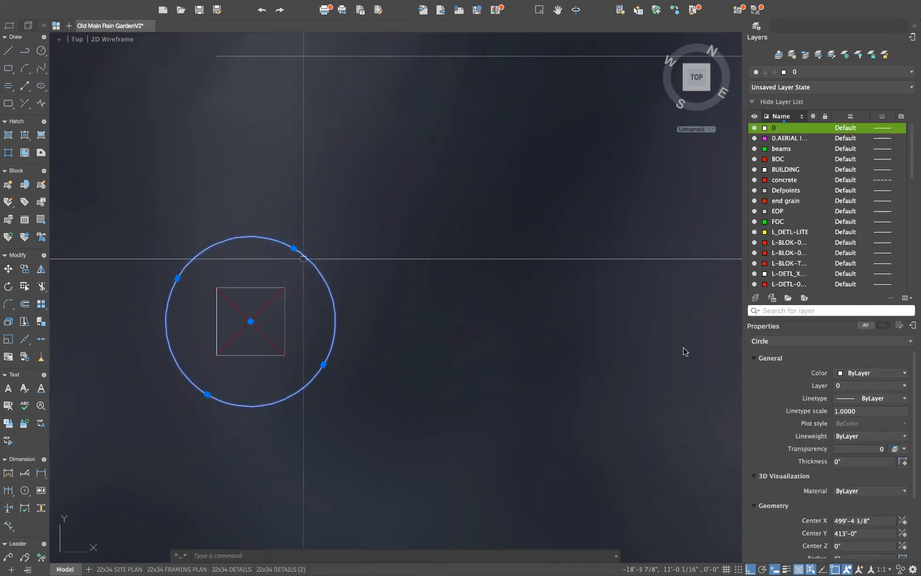
left_click(844, 385)
left_click(859, 78)
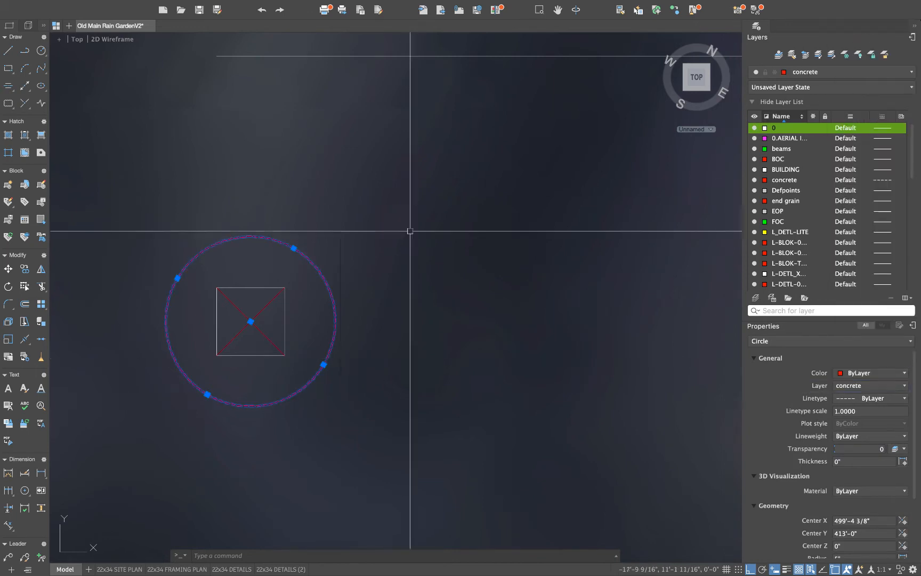
key("Escape")
Assign the four sides of the 4" square to the post layer
left_click(284, 325)
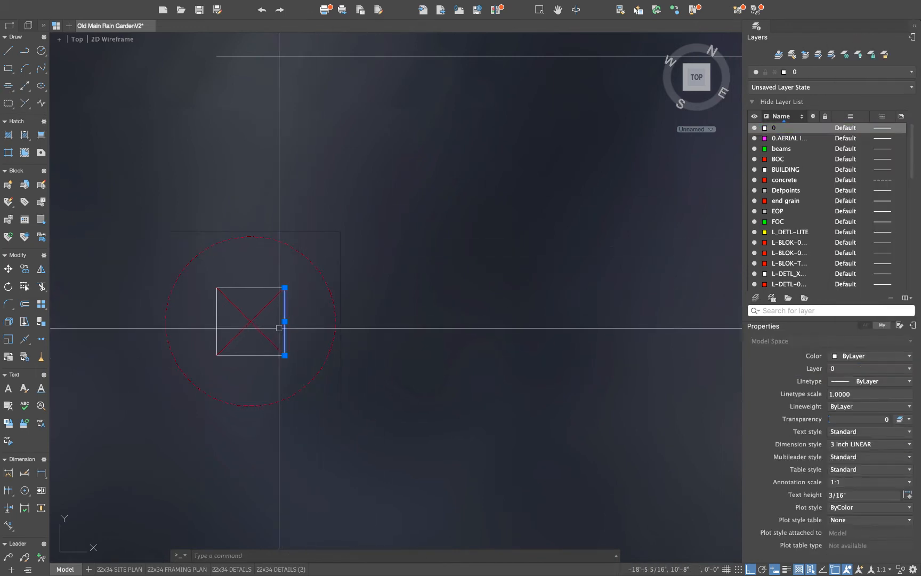
left_click(250, 287)
left_click(217, 325)
left_click(247, 355)
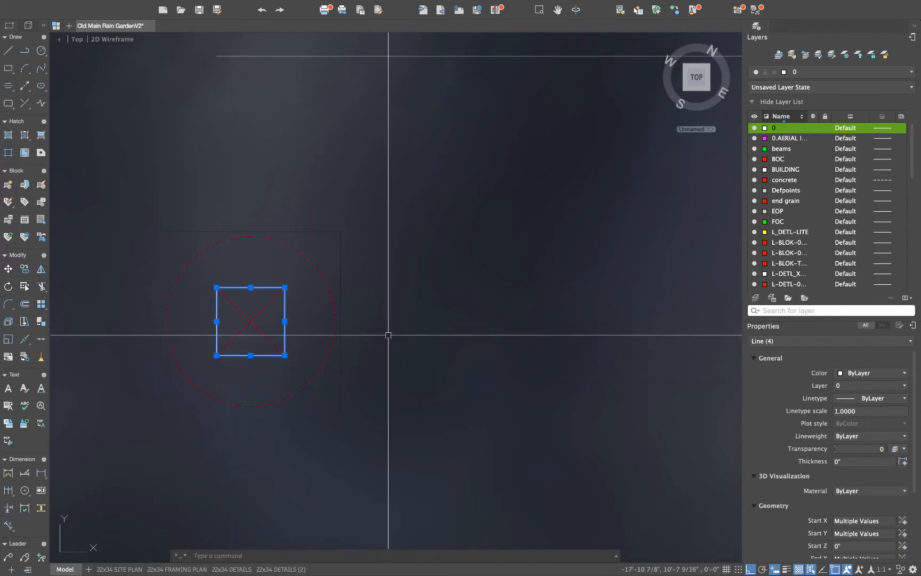
scroll(834, 277, "down", 5)
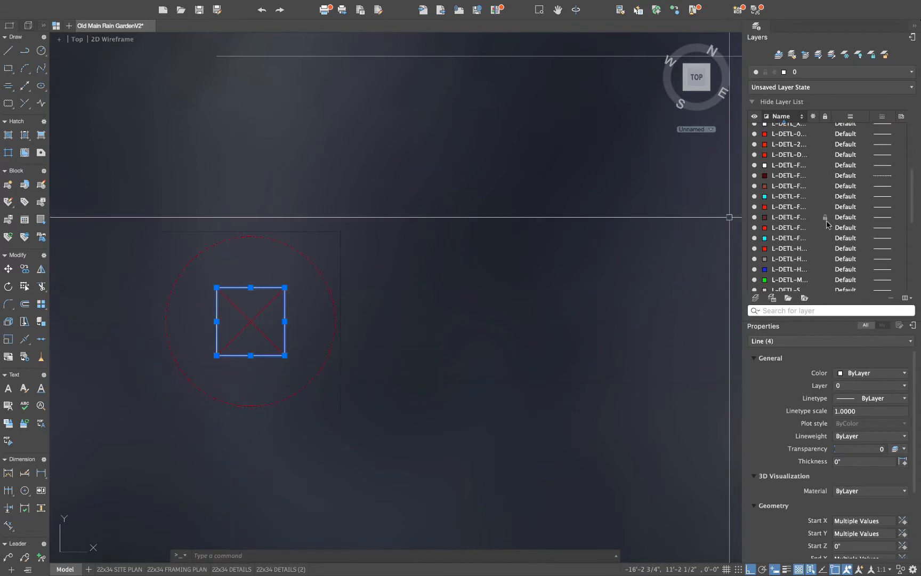
left_click(851, 385)
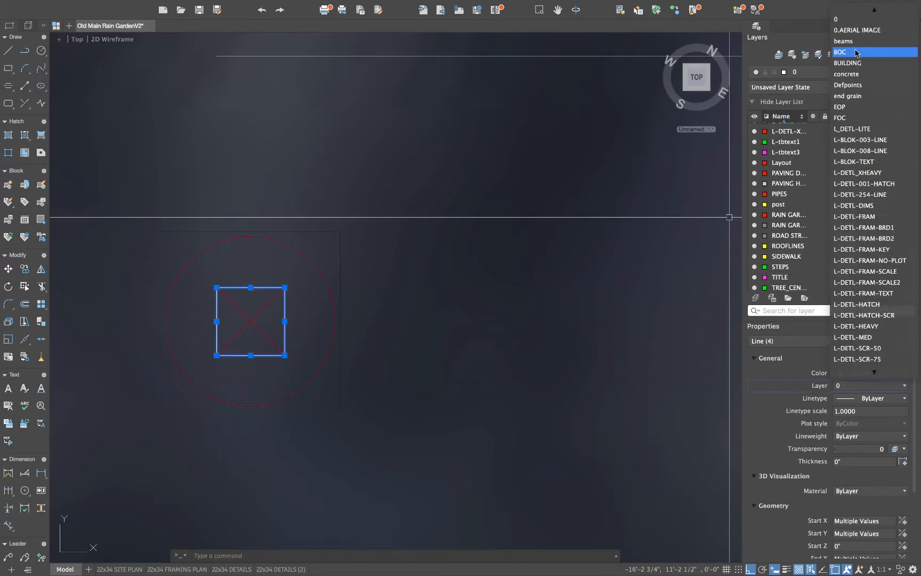
scroll(857, 217, "down", 5)
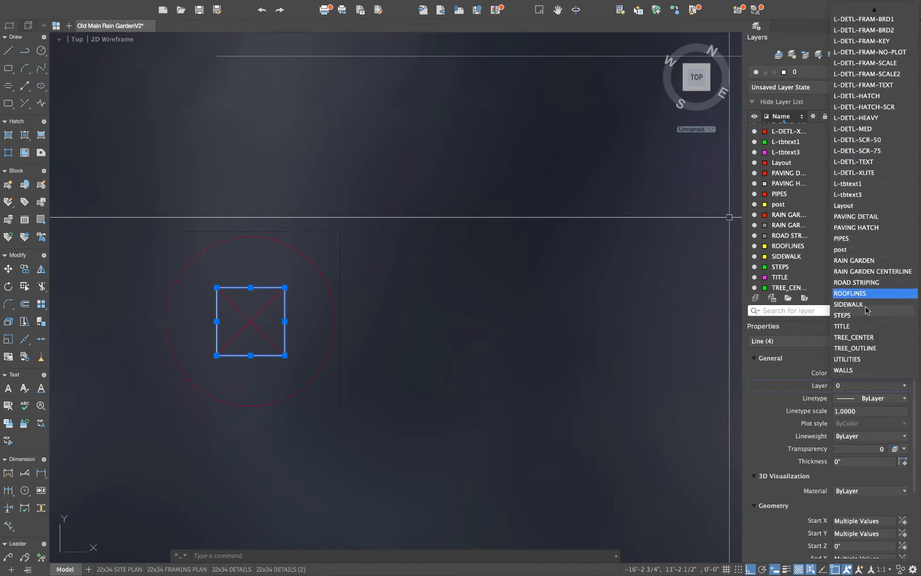
left_click(856, 247)
key("Escape")
scroll(310, 249, "down", 4)
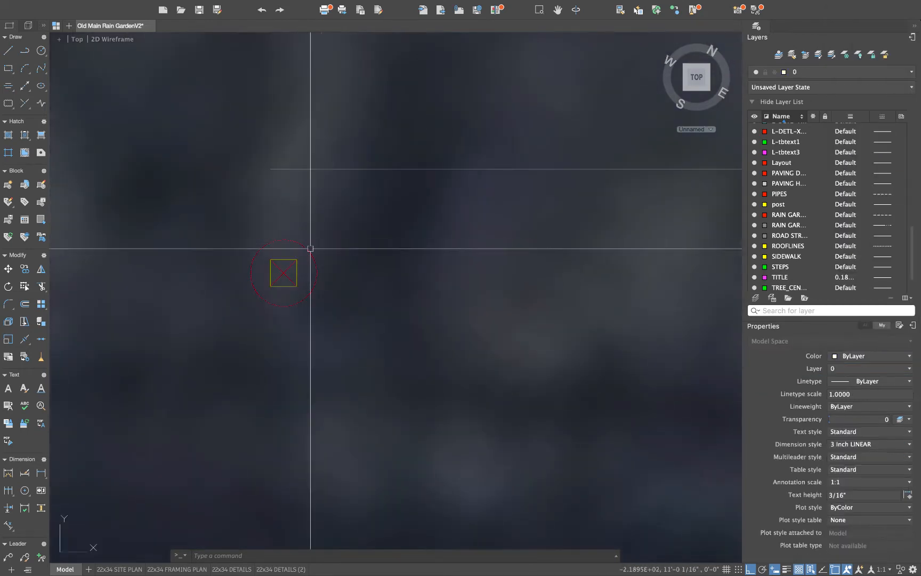
Move the post, its diagonals and circular footing by the square's left-side midpoint onto the left endpoint of the lower beam line
left_click(327, 216)
left_click(253, 291)
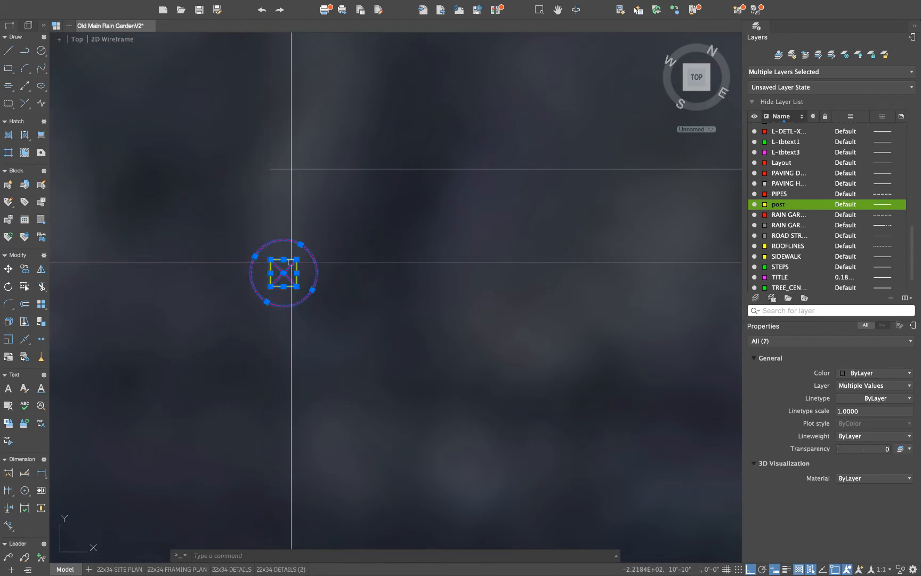
key("Return")
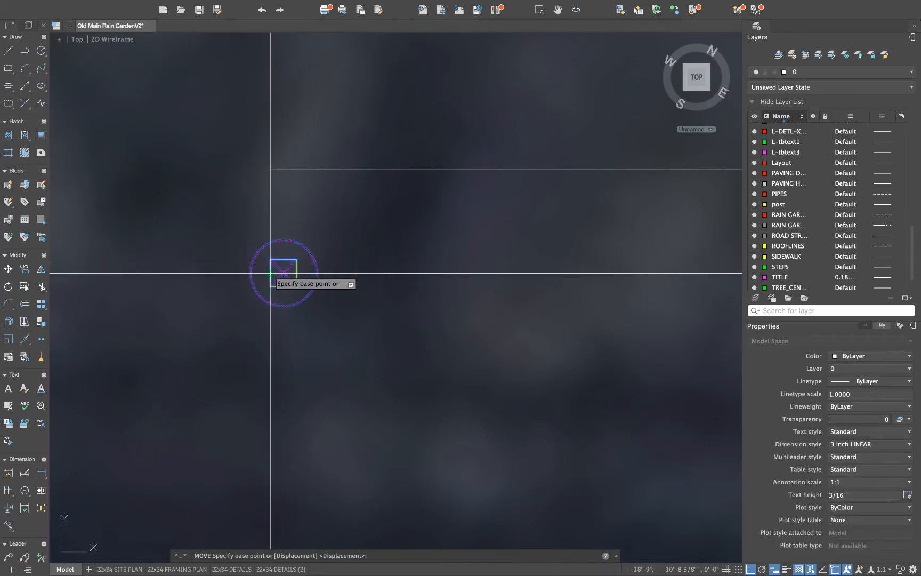
left_click(270, 273)
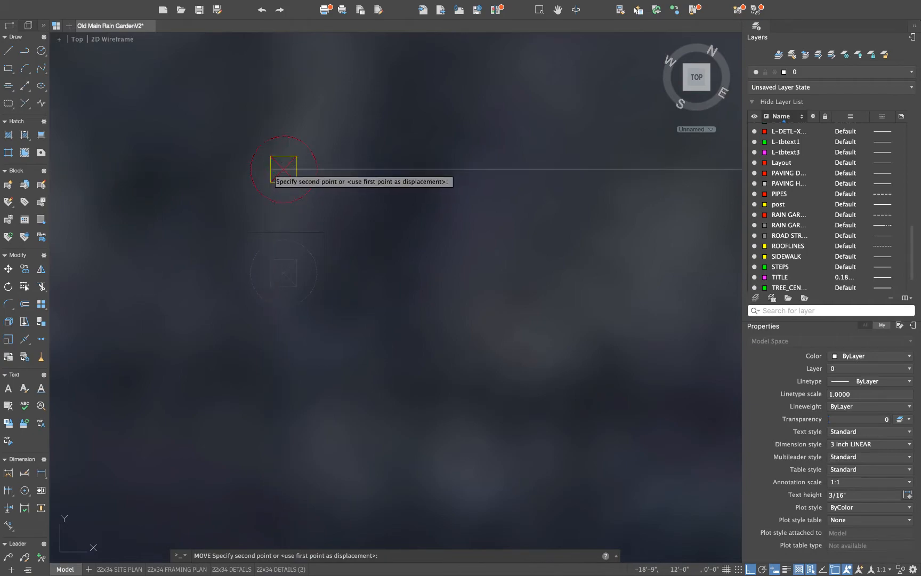
left_click(284, 169)
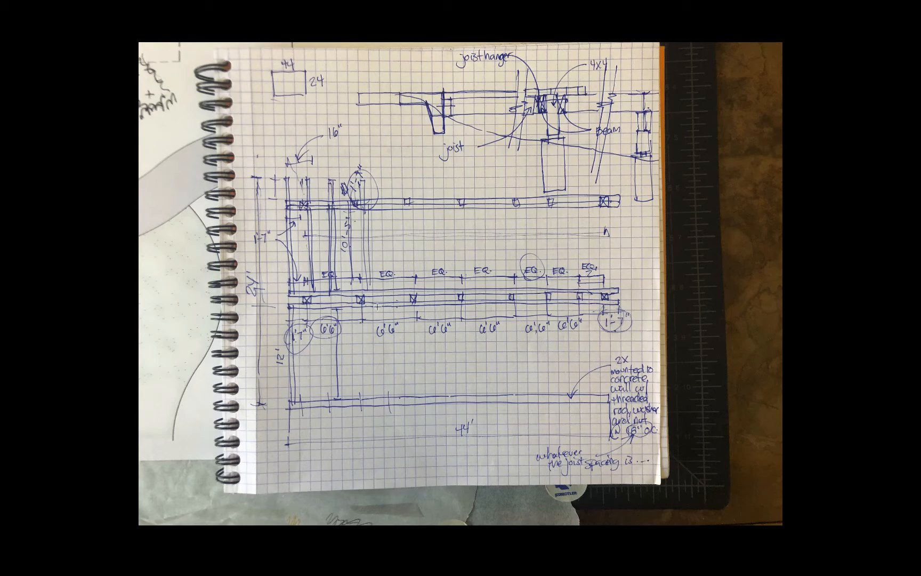
Move the post with its footing 1.5' to the right along the lower beam line
key("ctrl+Left")
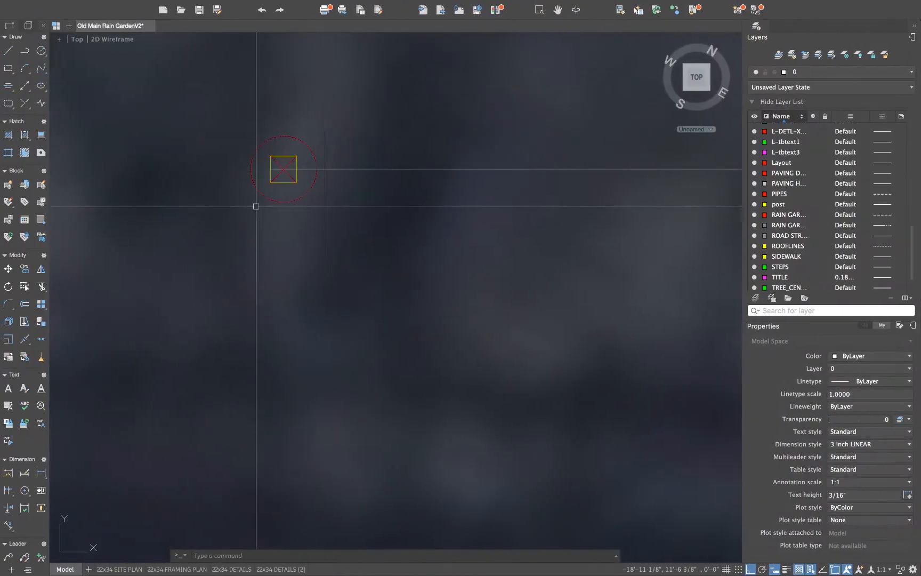
left_click(220, 113)
left_click(362, 261)
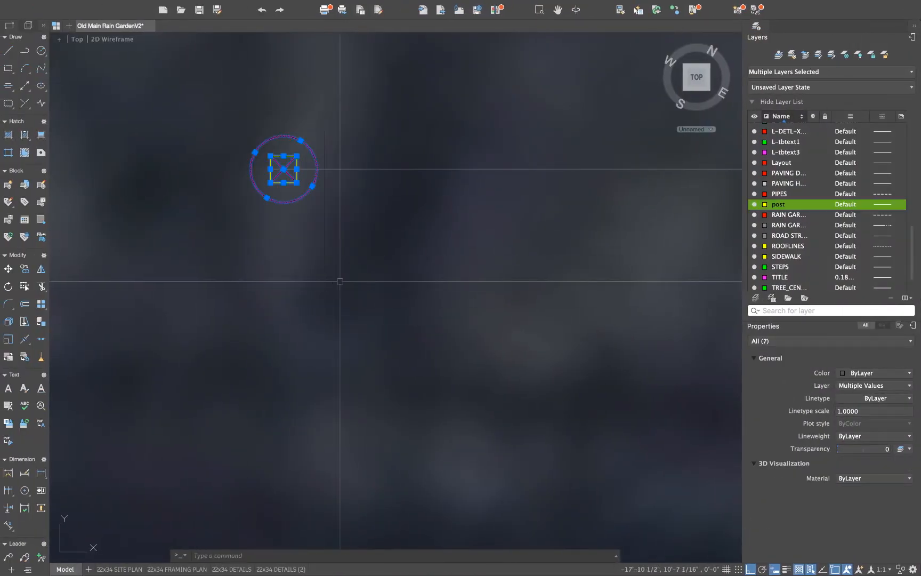
type("m")
key("Return")
left_click(269, 252)
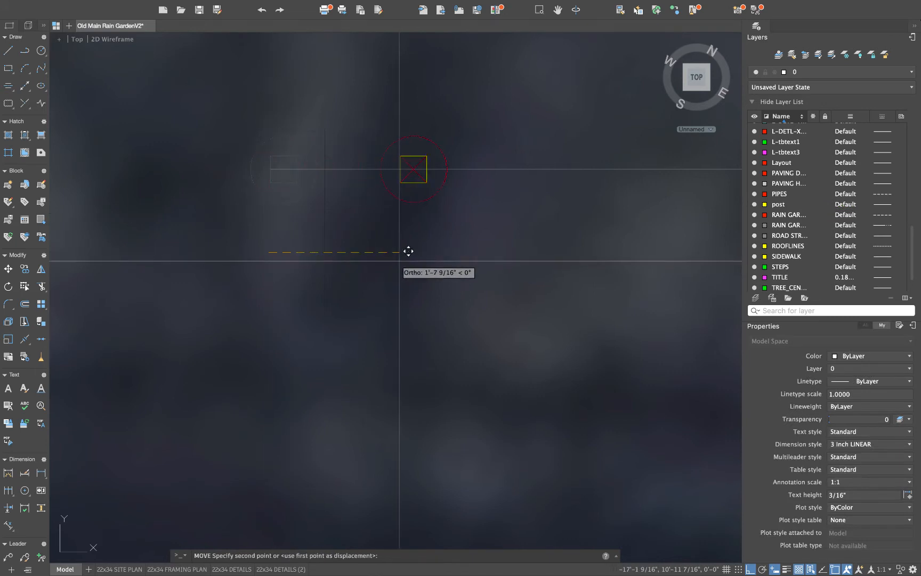
type("1.")
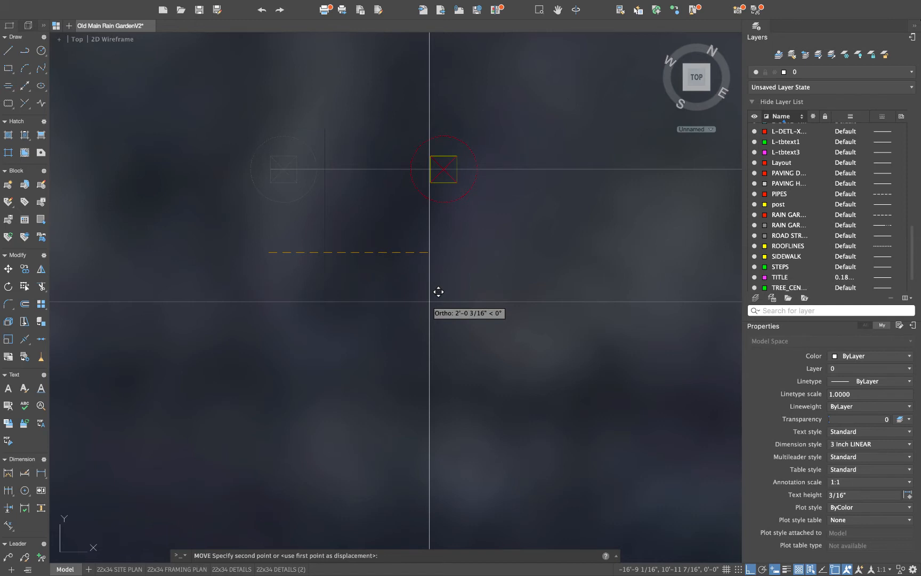
type("'")
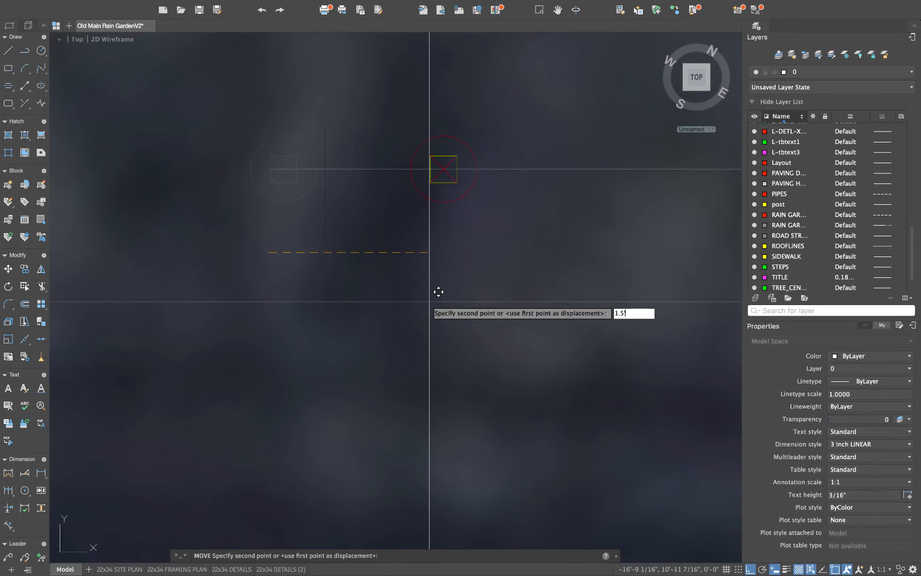
key("Return")
Copy the post with its footing to the right end of the lower beam line, aligning the square's right side with the endpoint
scroll(335, 208, "down", 2)
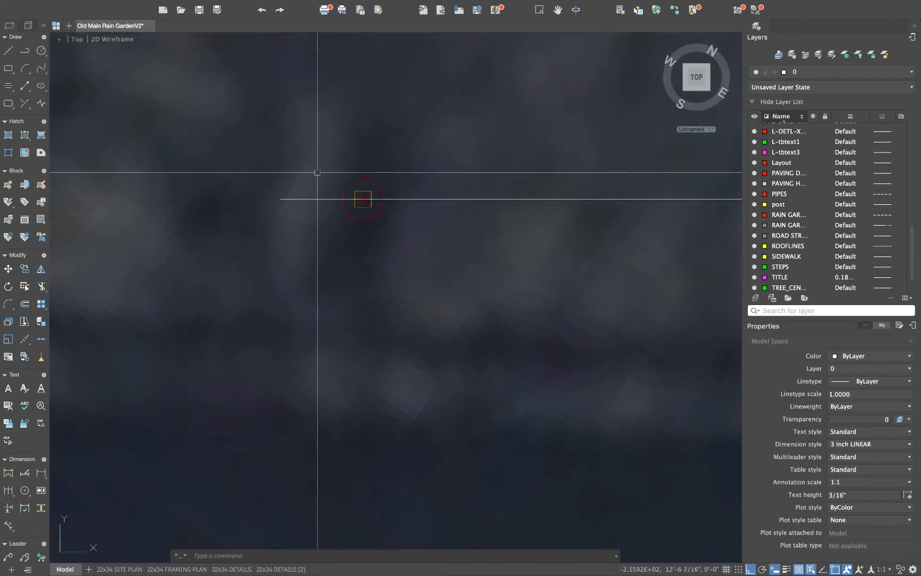
left_click(317, 172)
left_click(408, 222)
type("c")
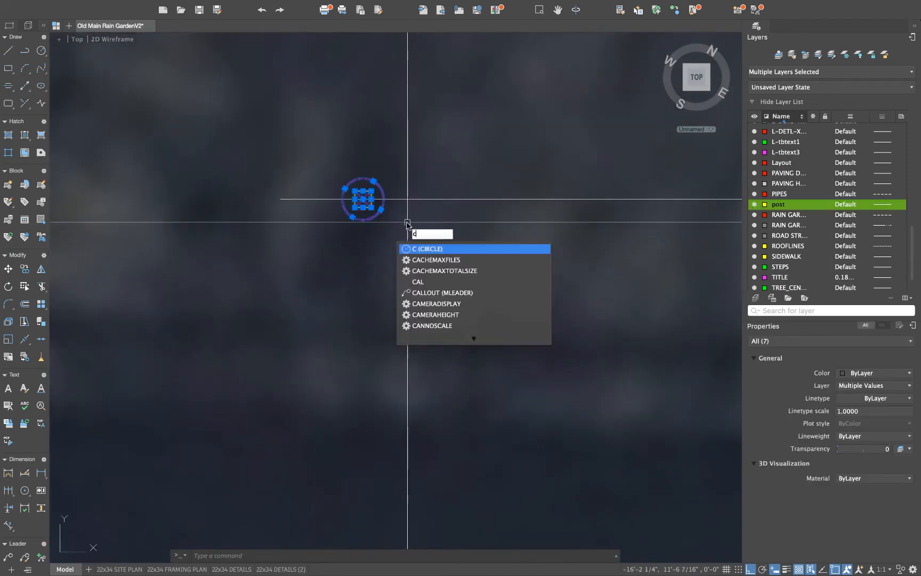
type("o")
key("Return")
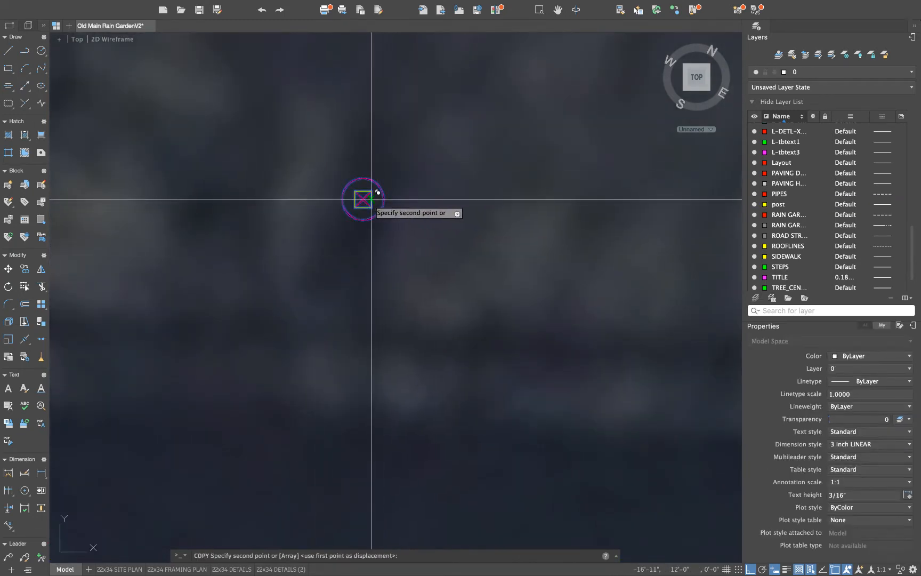
scroll(369, 241, "down", 10)
scroll(507, 243, "up", 3)
scroll(483, 242, "up", 5)
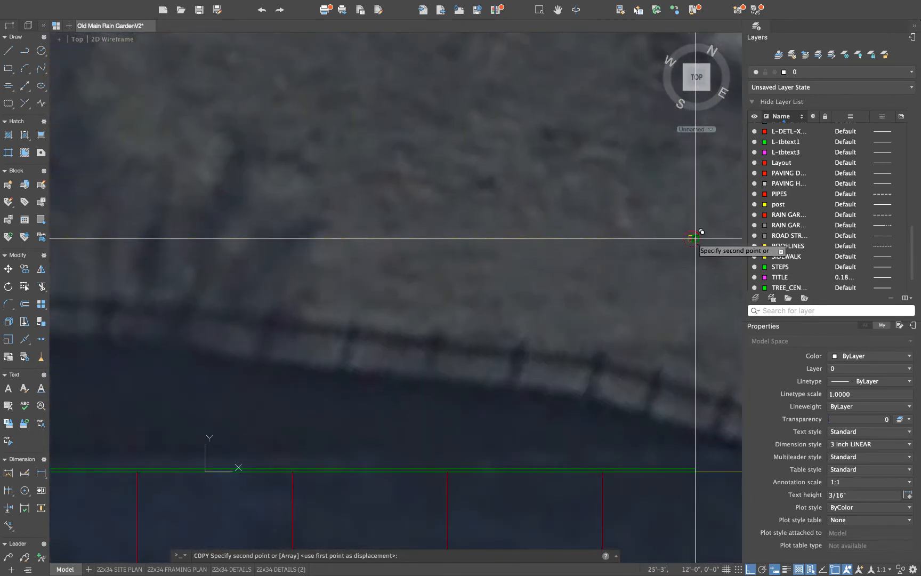
scroll(695, 239, "up", 5)
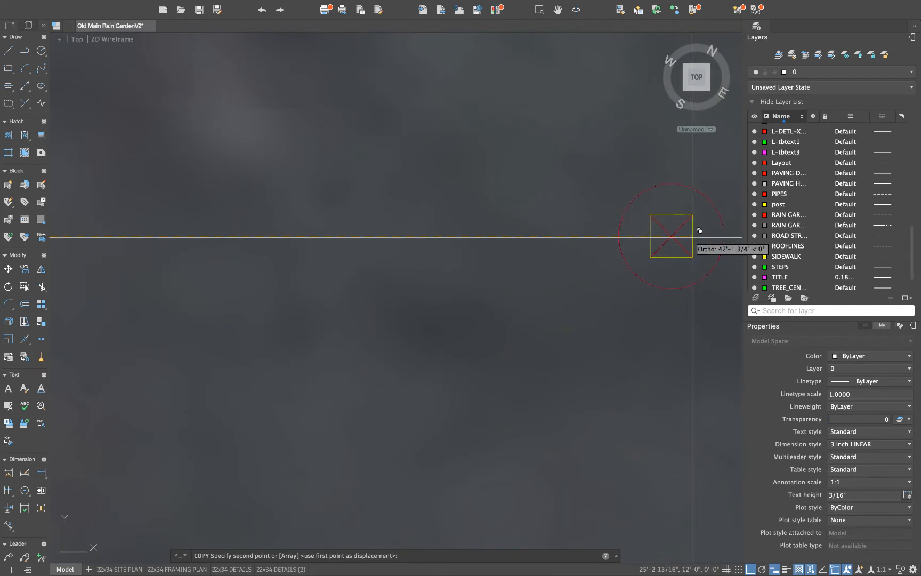
left_click(693, 237)
key("Escape")
Move the right-end post with its footing 1.5' to the left, inward from the beam's end
left_click(563, 144)
scroll(714, 320, "down", 3)
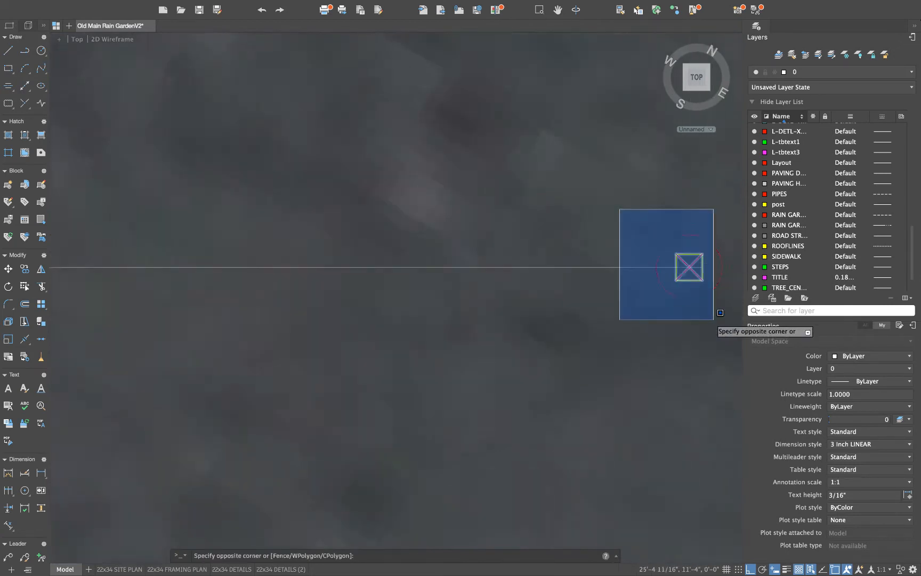
scroll(684, 320, "down", 2)
left_click(710, 335)
key("space")
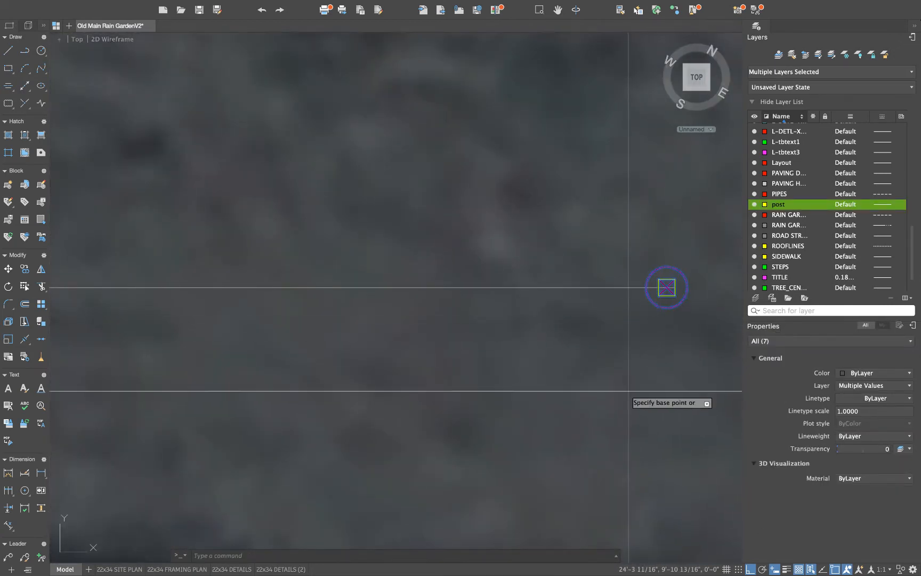
left_click(629, 388)
type("1.")
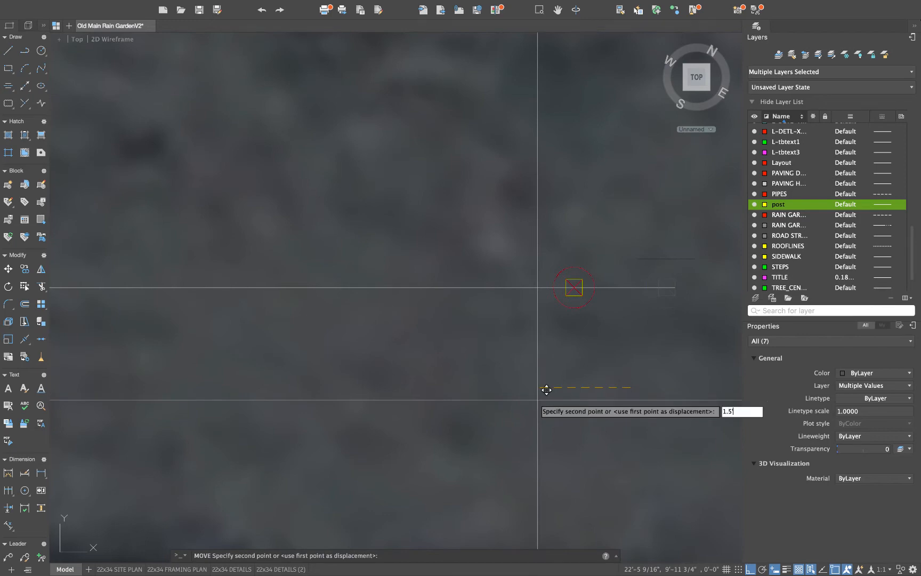
type("5")
key("Return")
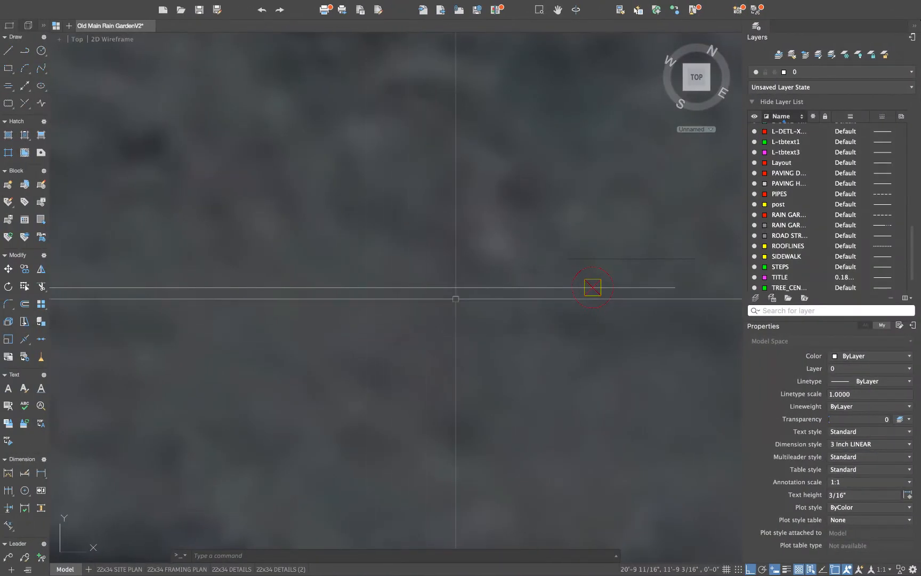
Copy the left-end post with its footing three times to the right along the lower beam at 6' intervals
scroll(311, 295, "down", 5)
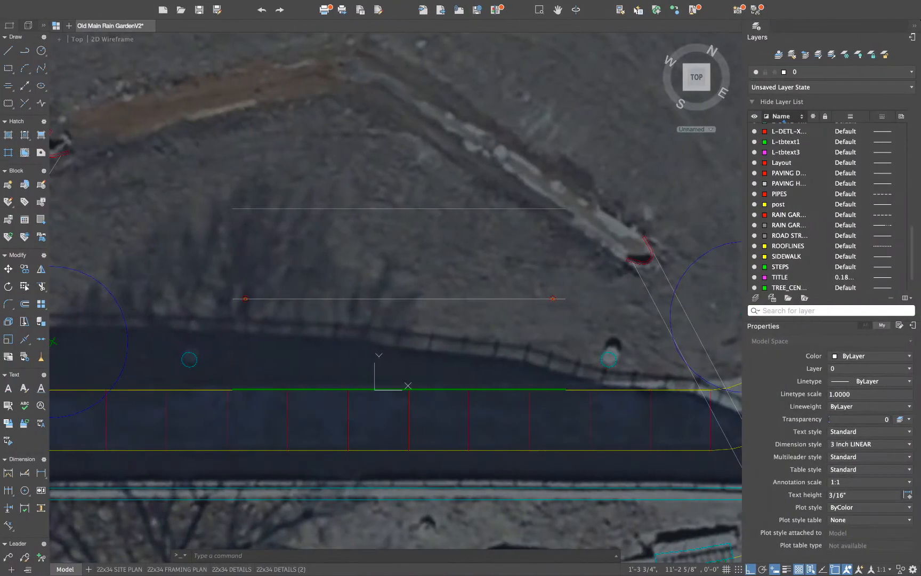
scroll(304, 281, "up", 10)
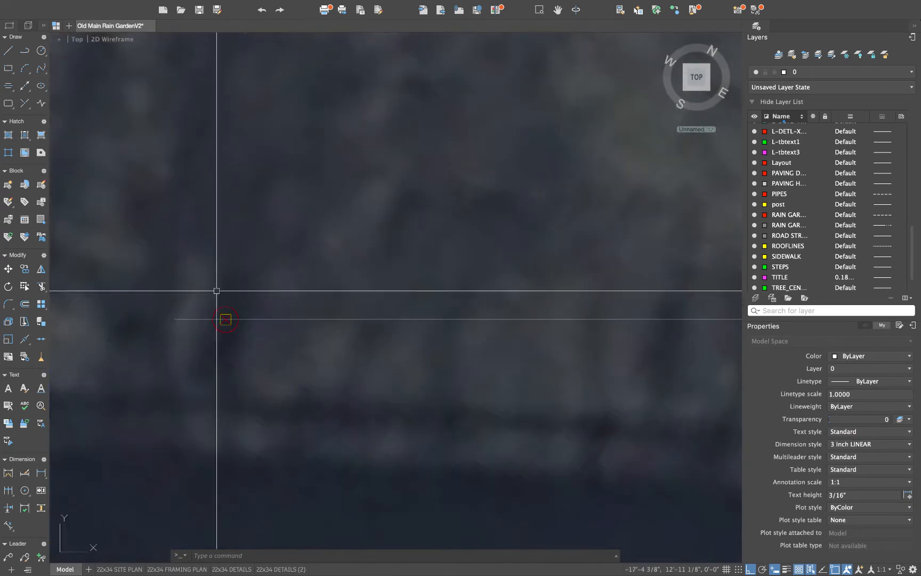
type("co")
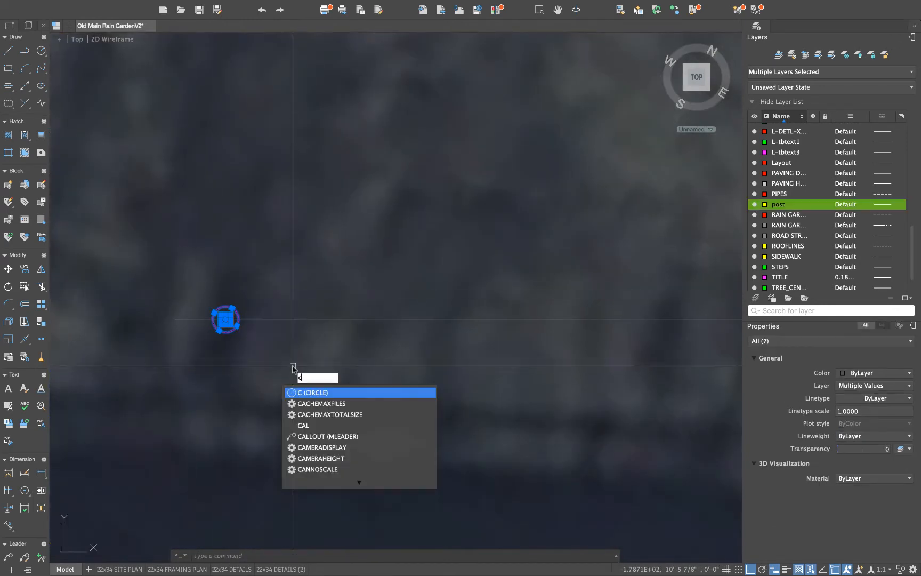
key("Return")
left_click(292, 369)
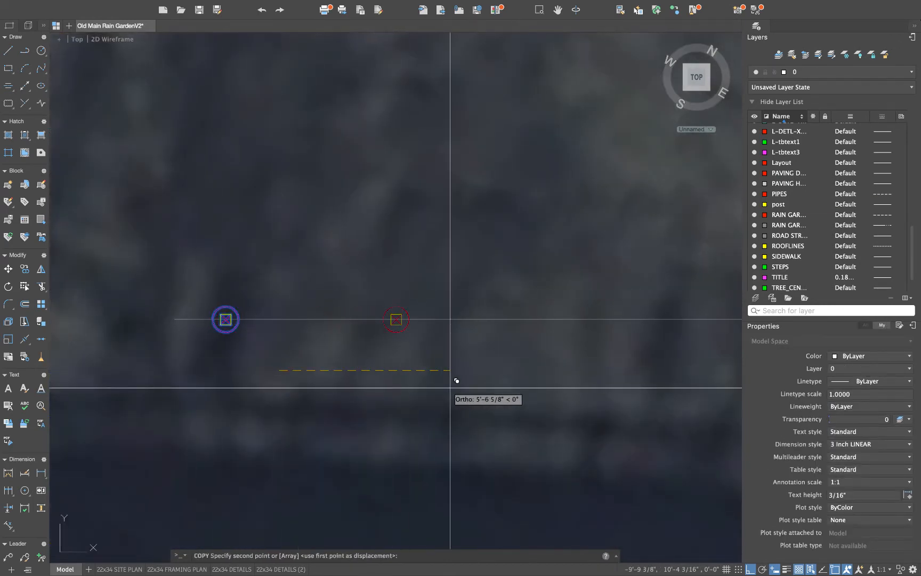
type("6")
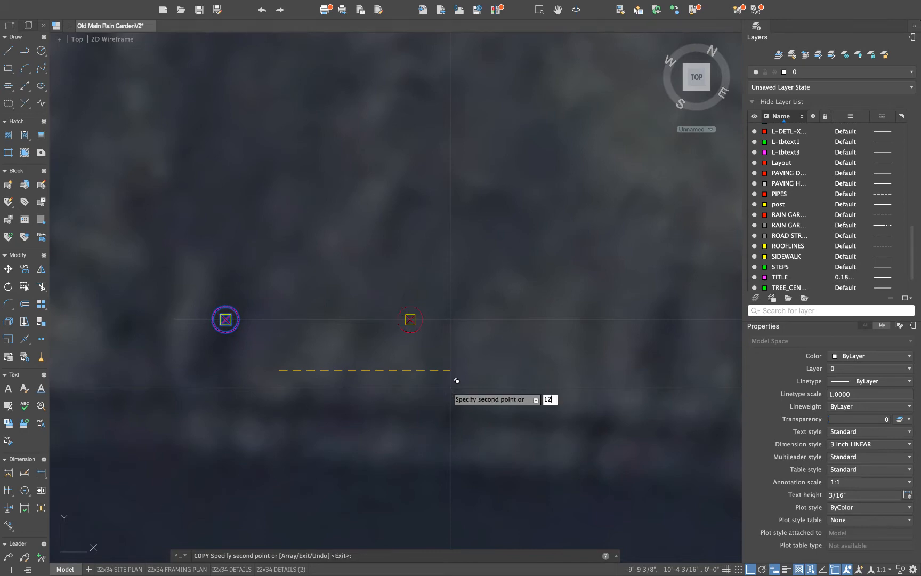
key("Return")
scroll(511, 353, "down", 5)
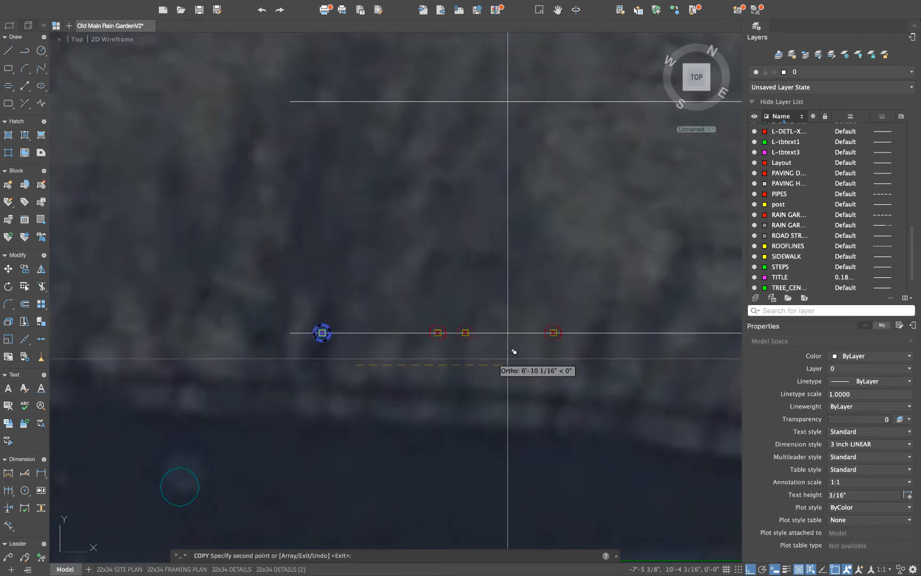
scroll(534, 366, "down", 2)
middle_click_drag(534, 367, 325, 376)
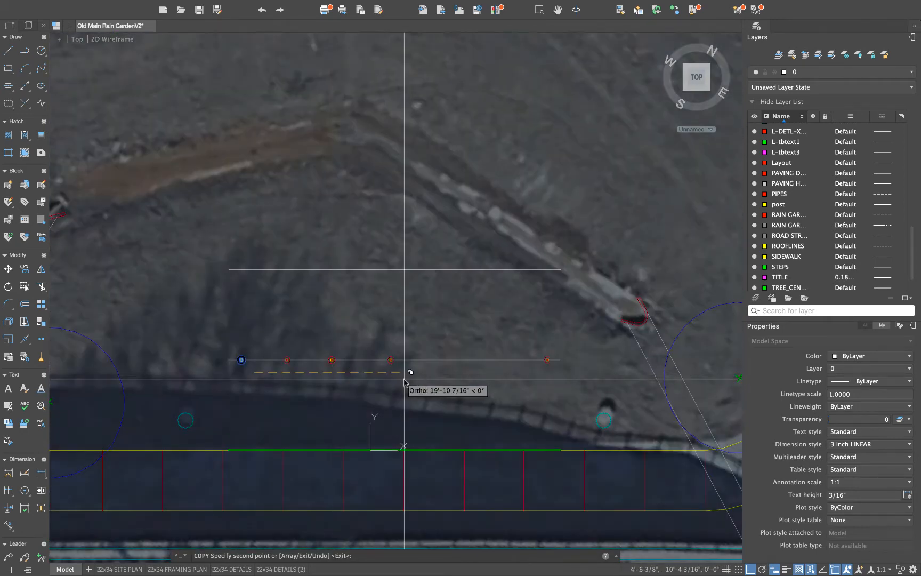
key("Escape")
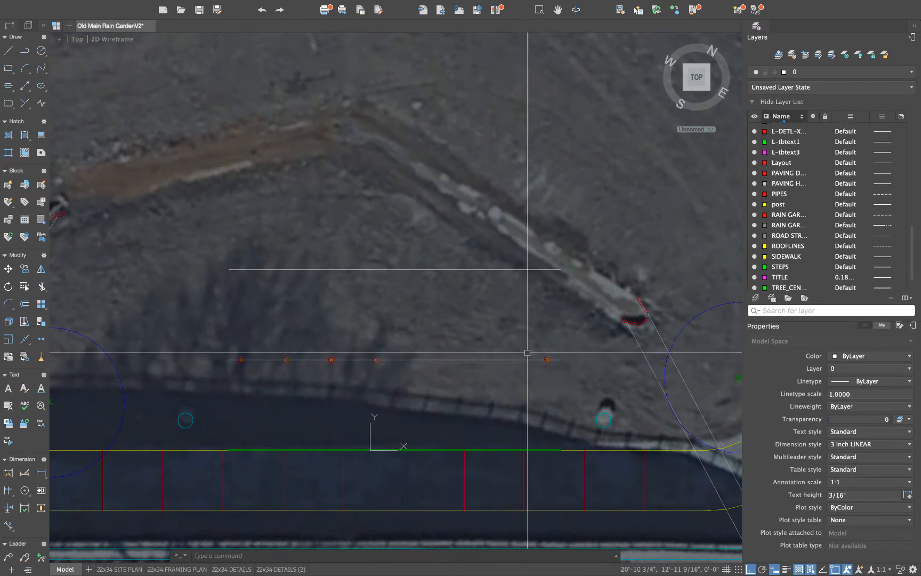
Copy the right-end post with its footing three times to the left along the lower beam at 6' intervals
left_click(525, 344)
left_click(579, 393)
type("co")
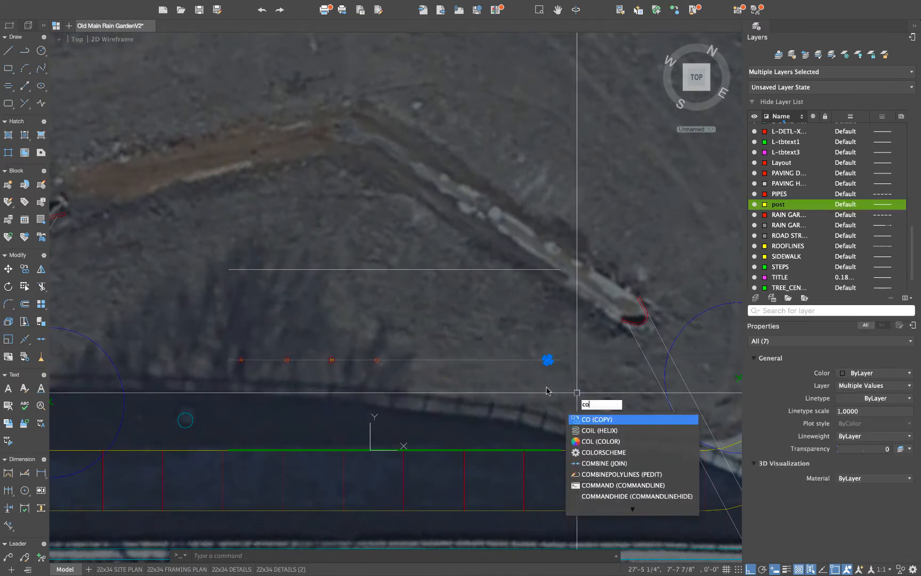
key("Return")
left_click(547, 359)
type("6'")
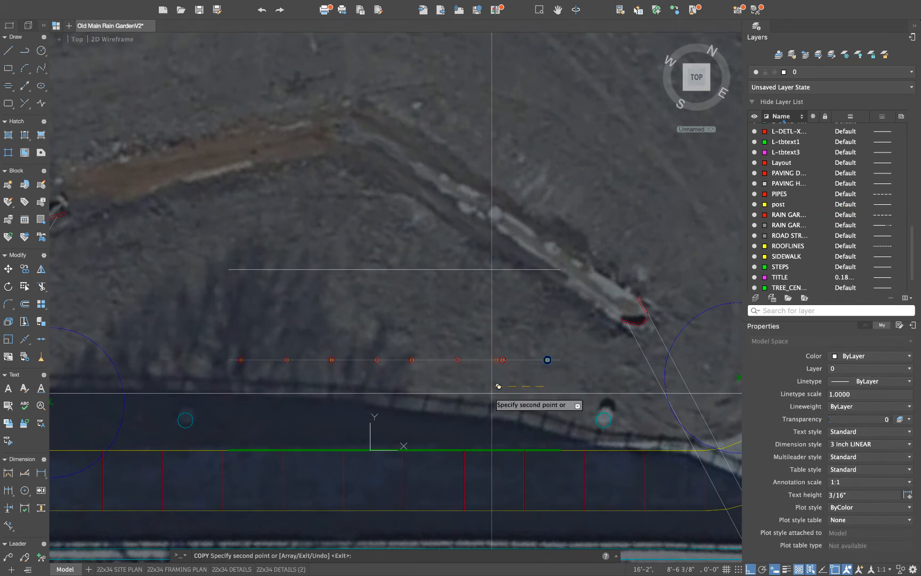
key("Escape")
Measure the distance between the two middle posts on the lower beam line and check the overall post spacing
scroll(471, 386, "up", 4)
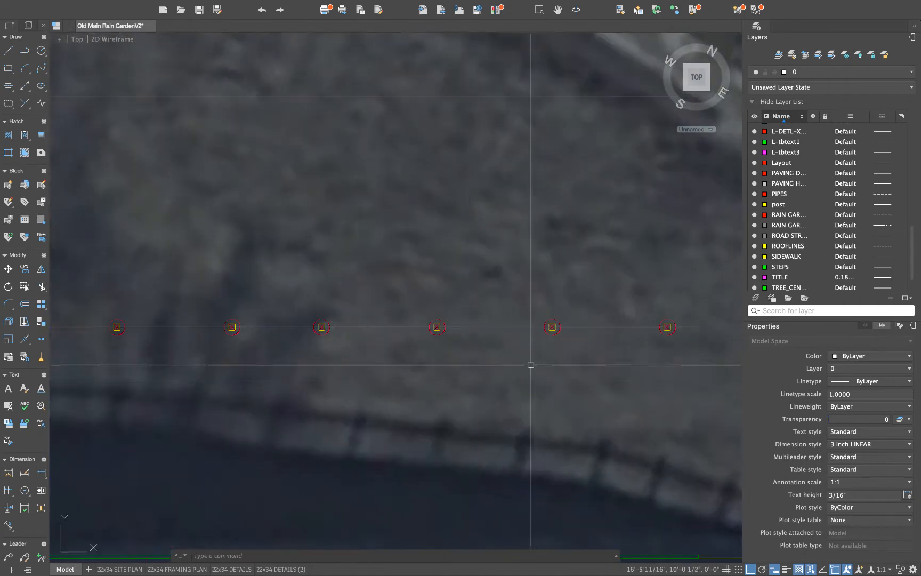
mouse_move(387, 342)
middle_mouse_down()
mouse_move(462, 355)
mouse_move(517, 332)
middle_mouse_up()
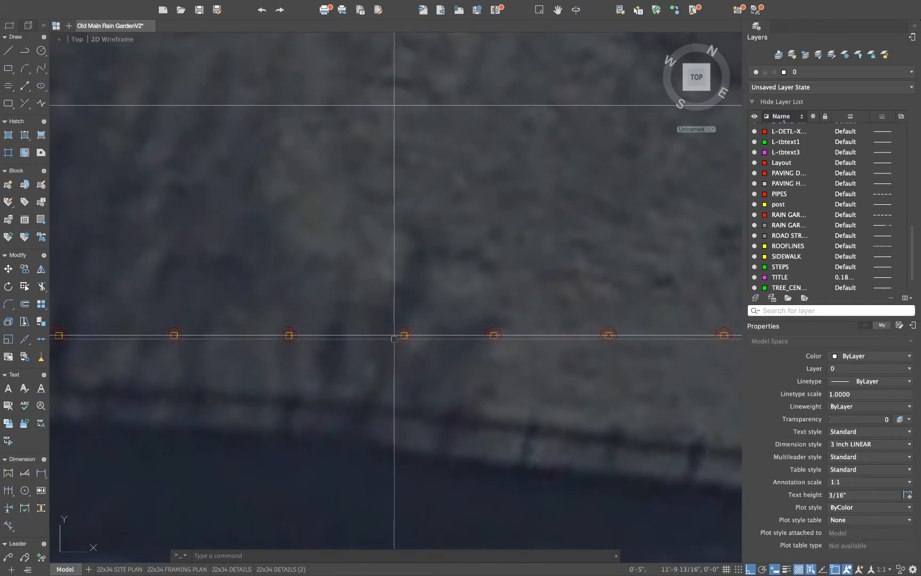
scroll(422, 358, "up", 2)
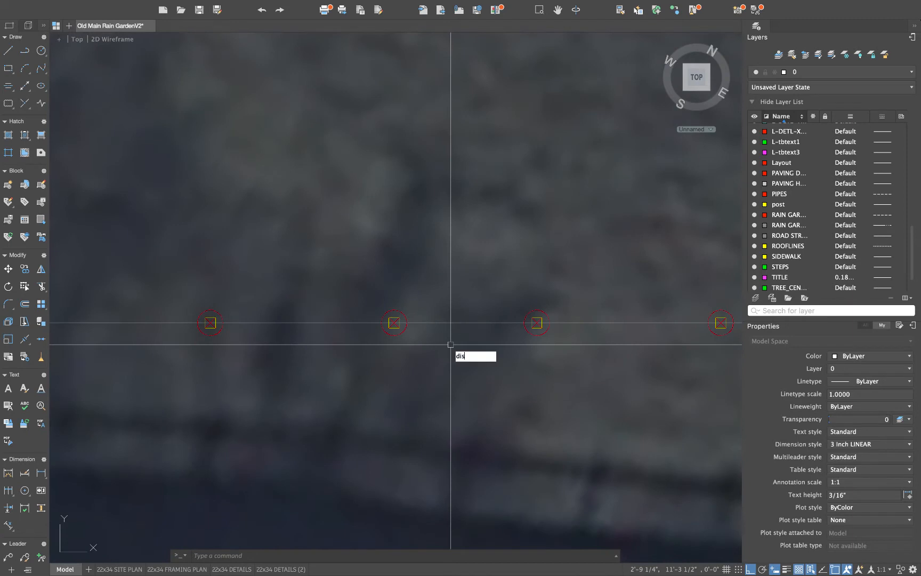
key("Return")
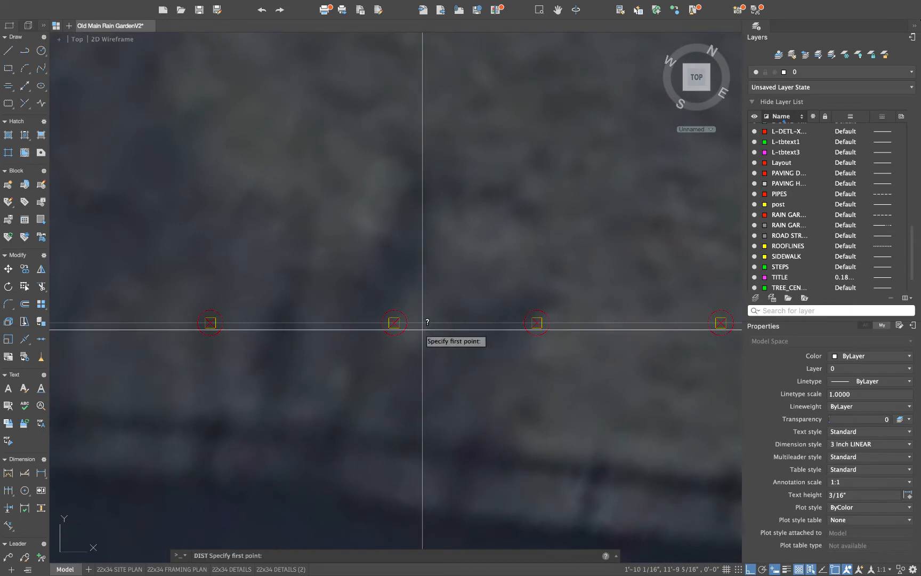
left_click(394, 322)
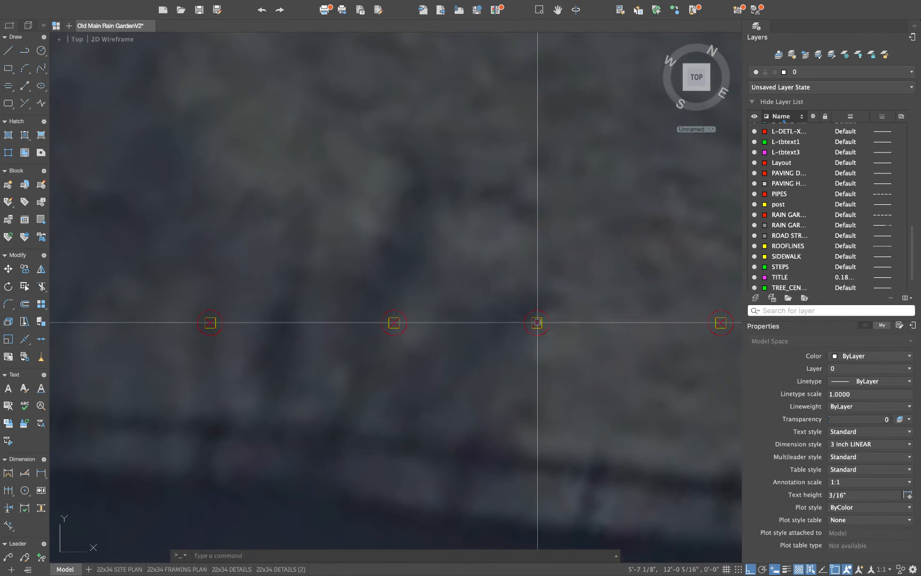
scroll(537, 323, "down", 5)
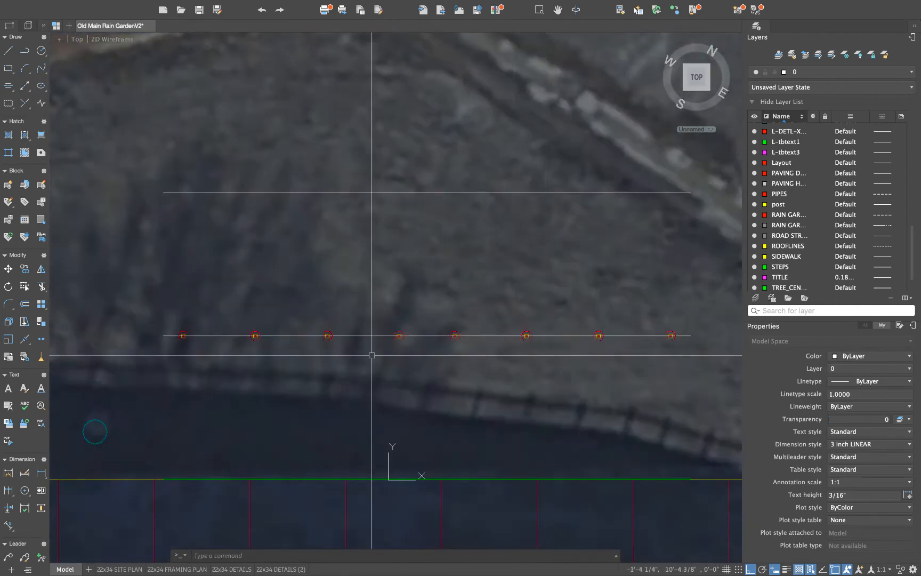
scroll(299, 337, "down", 3)
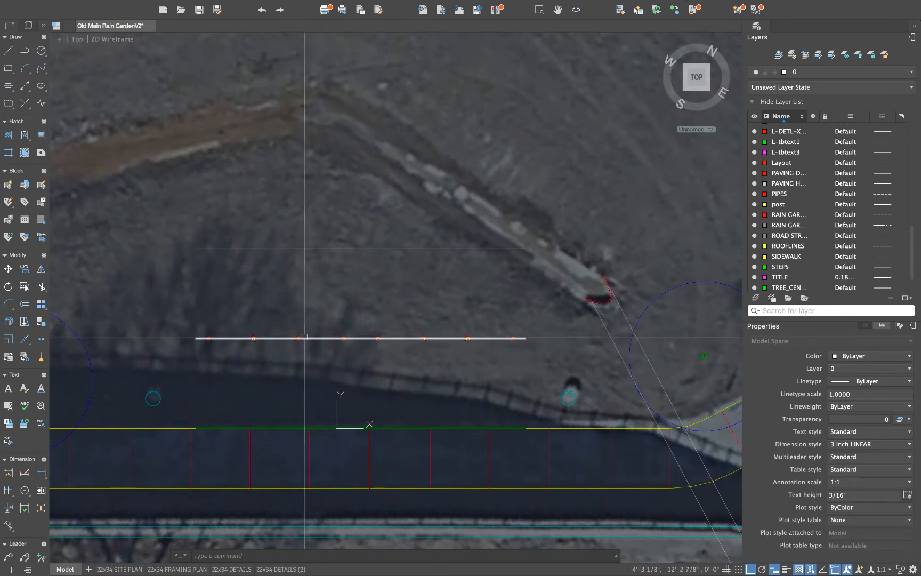
Copy the lower beam line with all its posts and footings a short distance straight up
left_click(194, 320)
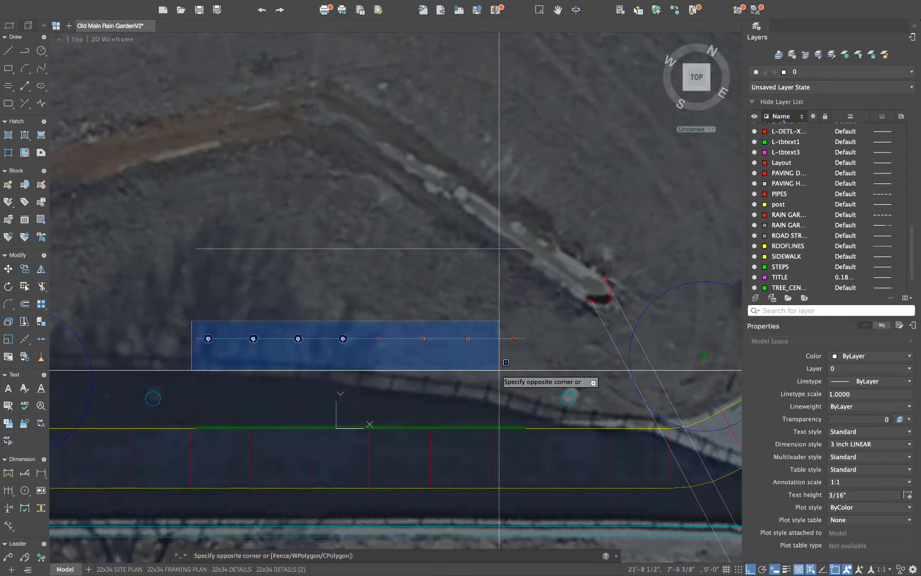
left_click(528, 361)
type("co")
key("Return")
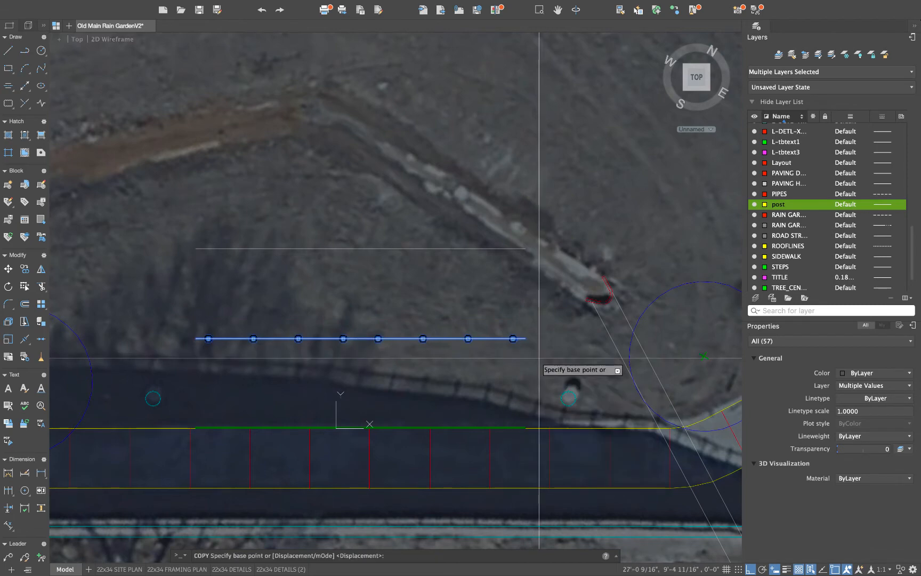
left_click(539, 358)
left_click(543, 332)
key("Return")
scroll(286, 305, "up", 4)
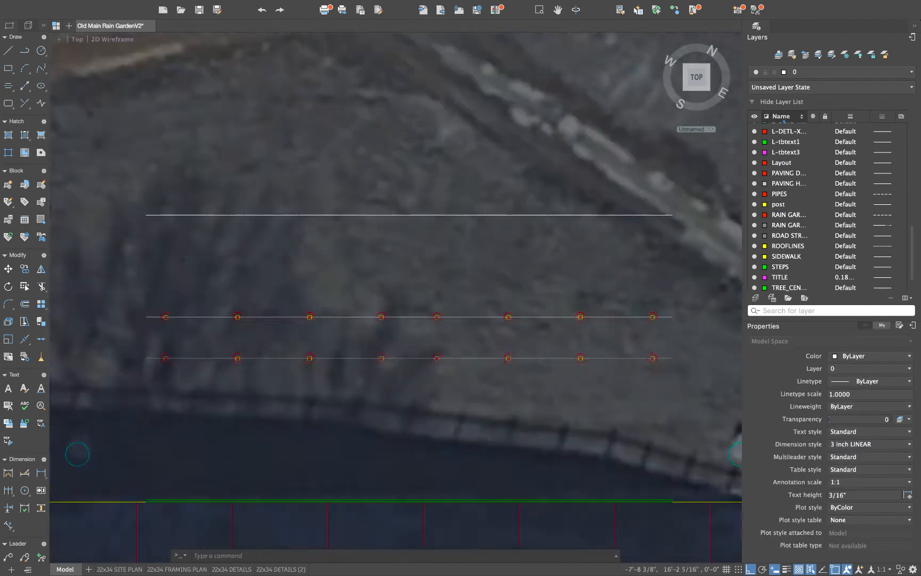
left_click(180, 302)
scroll(437, 340, "down", 5)
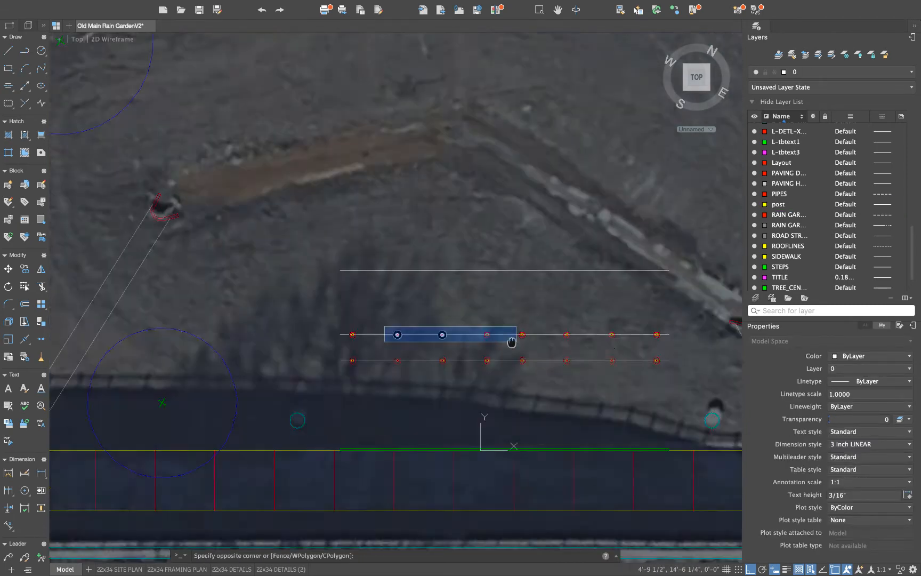
scroll(533, 344, "up", 1)
left_click(578, 346)
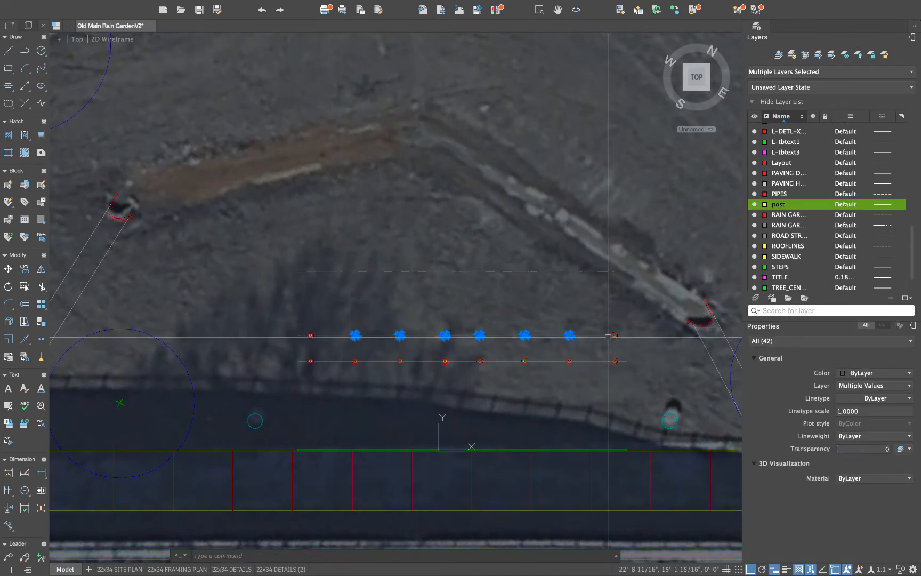
key("Escape")
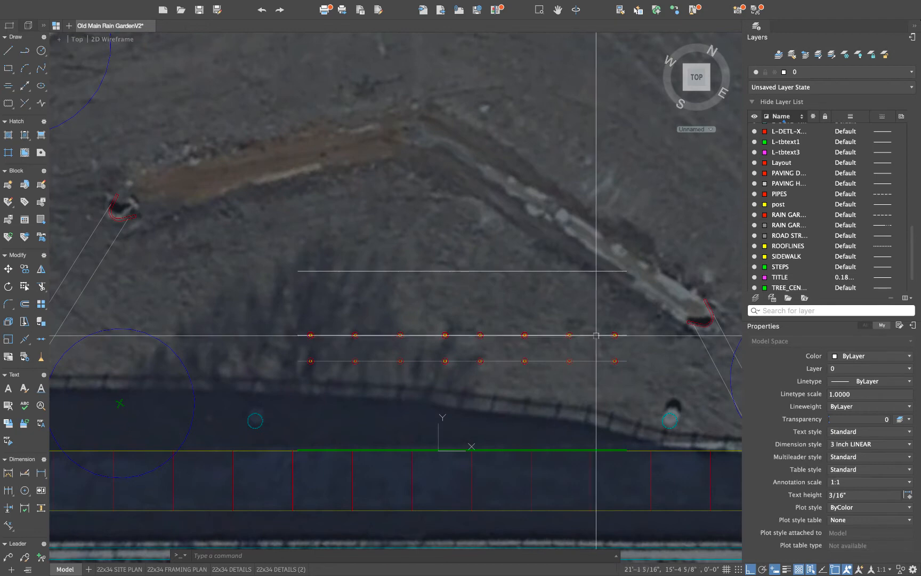
Measure the center-to-center distance between the two end posts on the copied beam line
scroll(325, 335, "up", 6)
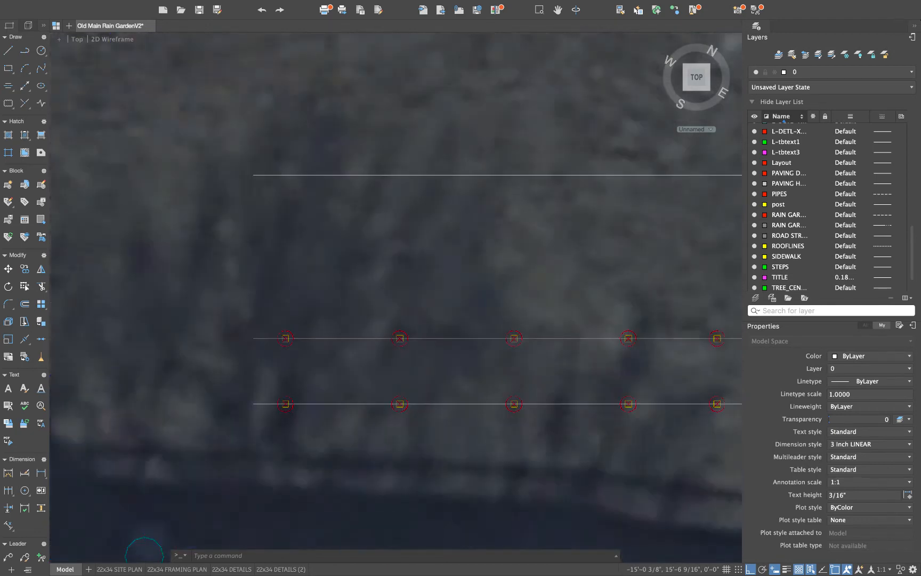
type("t")
key("Return")
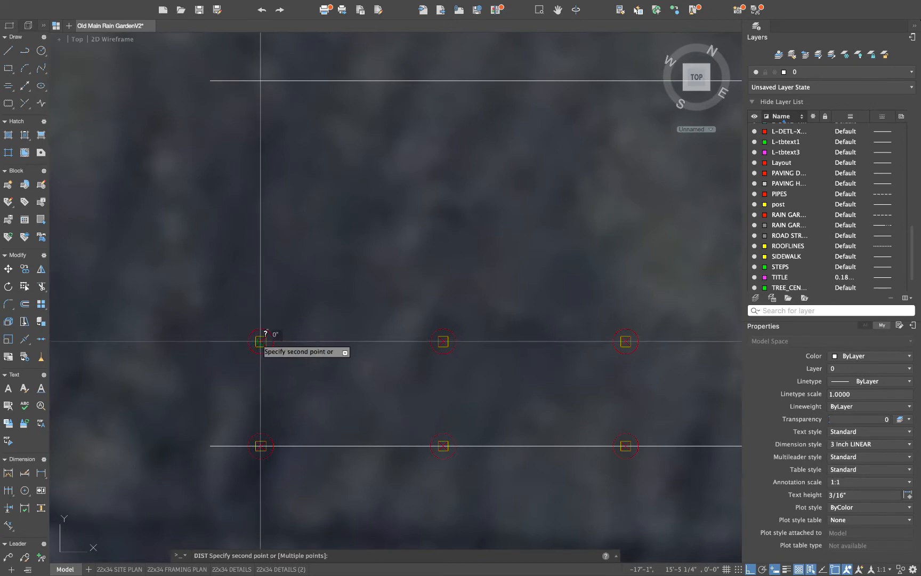
scroll(260, 342, "down", 3)
scroll(524, 351, "up", 3)
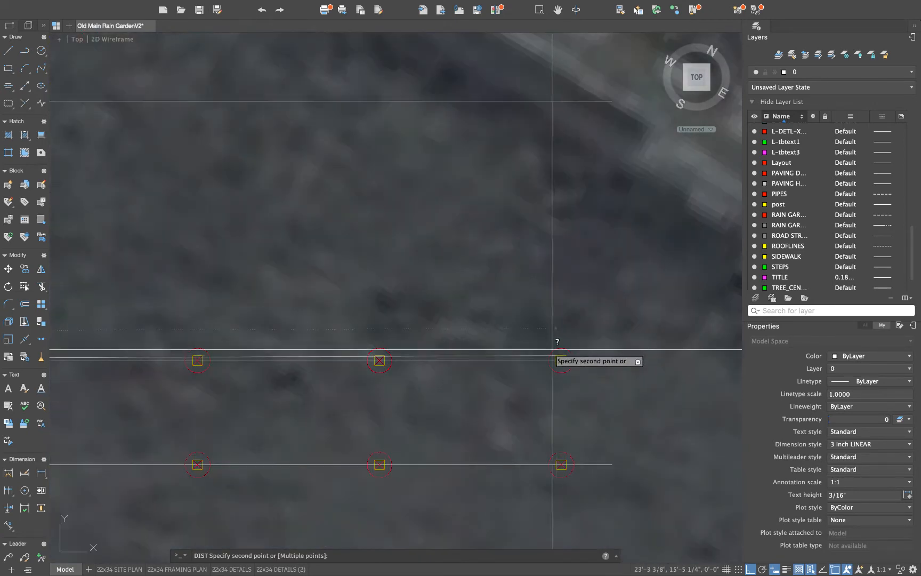
scroll(562, 356, "up", 3)
left_click(563, 361)
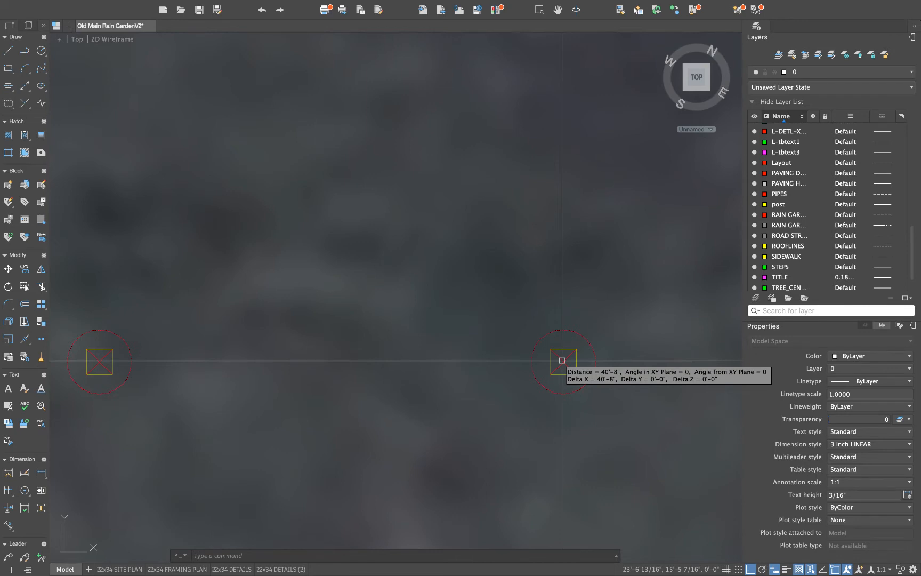
Erase the six intermediate posts with their footings from the copied beam, keeping only the two end posts
scroll(561, 360, "down", 10)
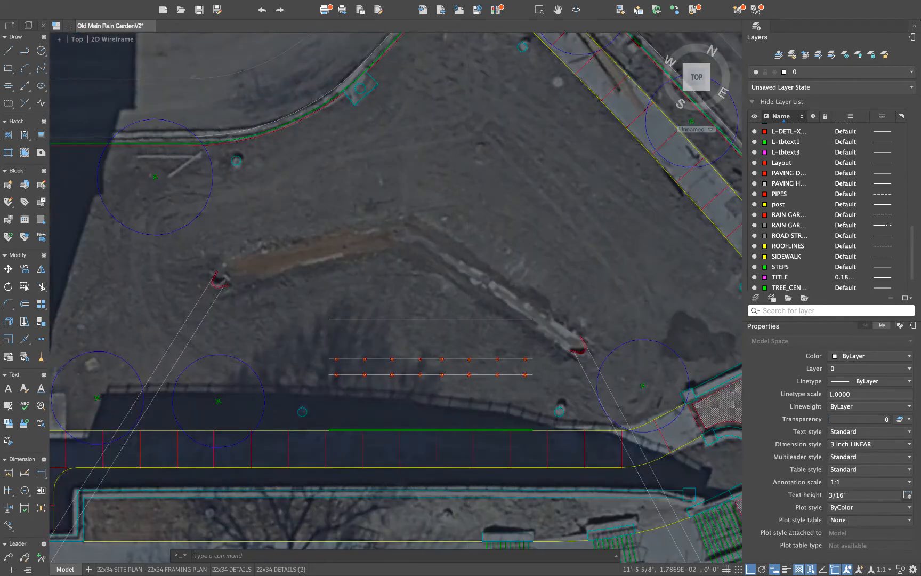
scroll(471, 360, "up", 6)
middle_click_drag(634, 356, 583, 363)
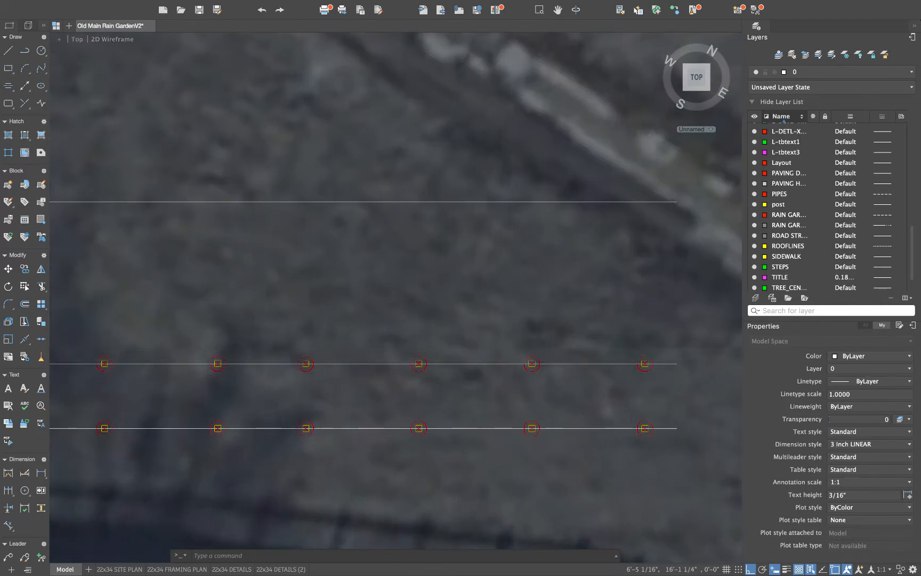
scroll(637, 345, "down", 2)
left_click_drag(200, 339, 660, 373)
type("e")
key("Return")
Copy the right-end post with its footing once to the left along the copied beam, one-seventh of the end-post distance away
type("co")
key("Return")
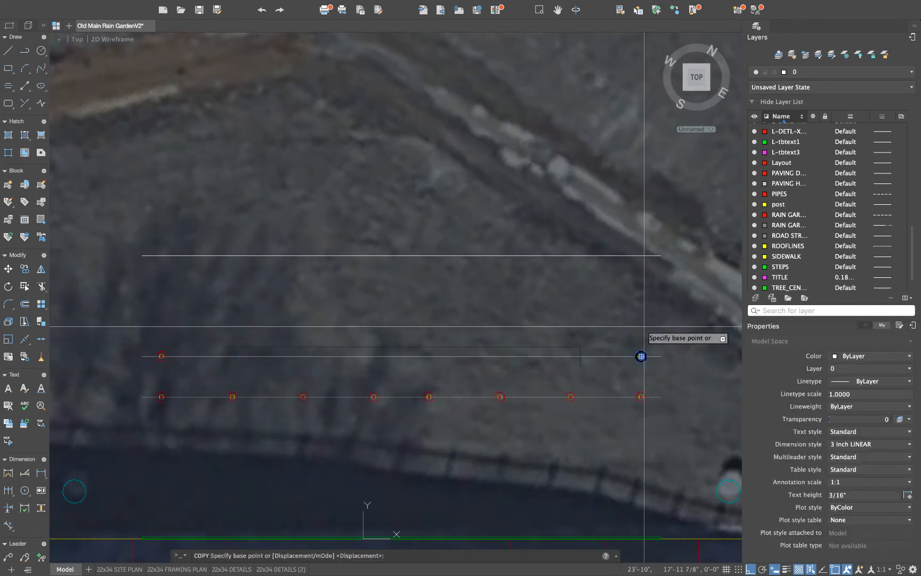
left_click(641, 355)
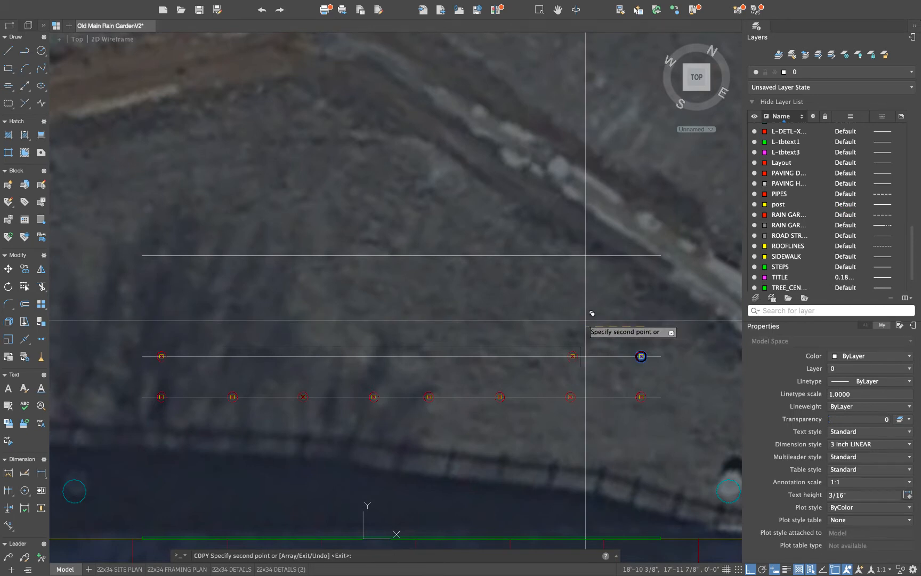
left_click(570, 355)
key("Return")
Copy the second post from the right with its footing twice farther left, using the gap to the end post as spacing
scroll(569, 353, "up", 2)
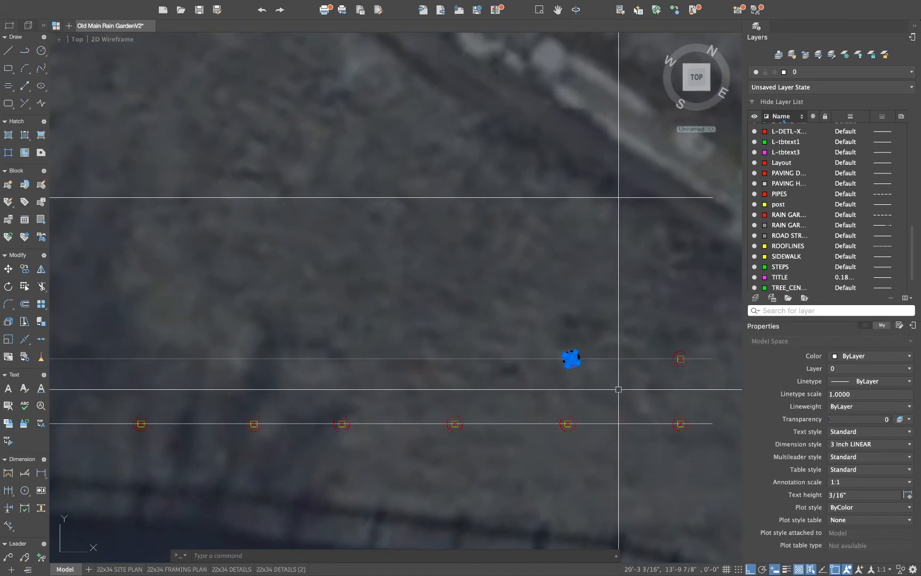
type("co")
key("Return")
scroll(686, 356, "up", 4)
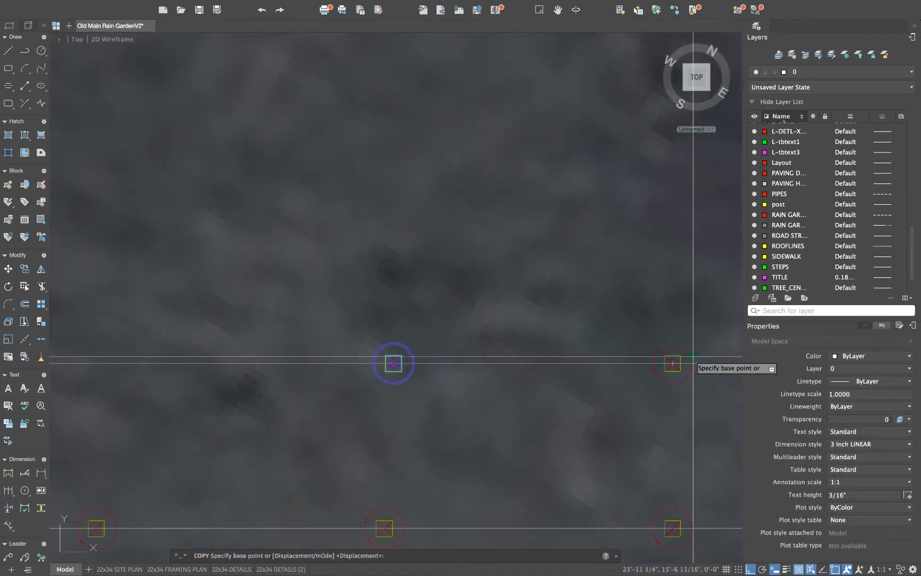
scroll(680, 356, "up", 2)
left_click(667, 367)
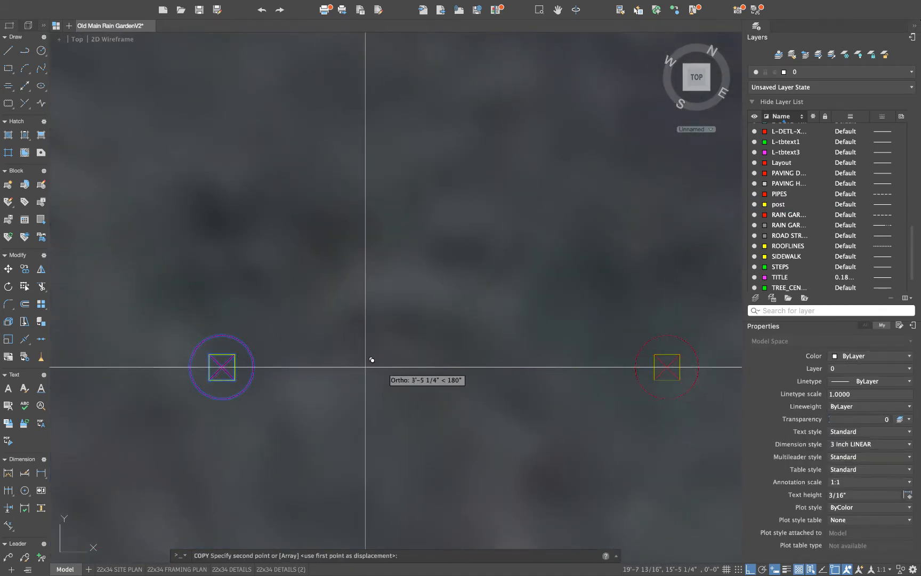
left_click(222, 367)
scroll(234, 367, "down", 4)
middle_click_drag(208, 367, 597, 356)
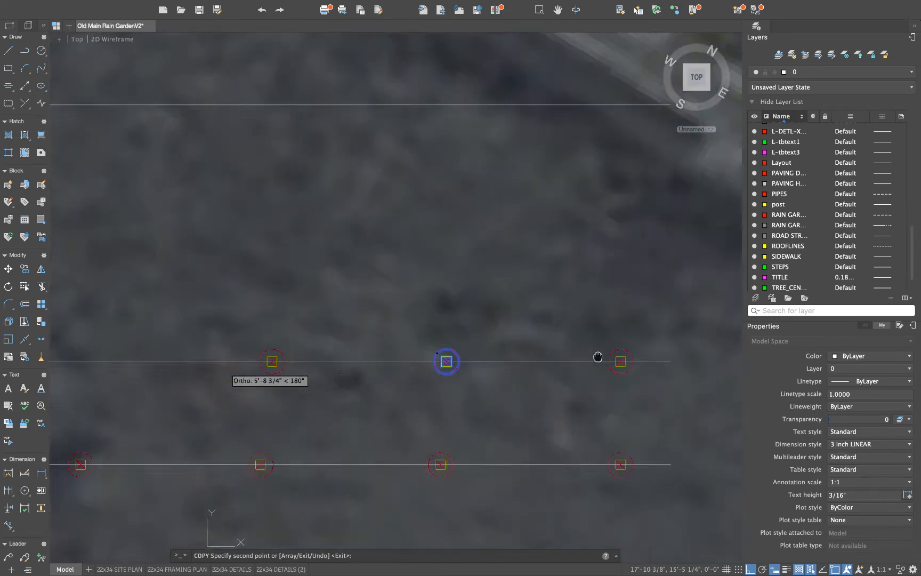
scroll(395, 368, "up", 2)
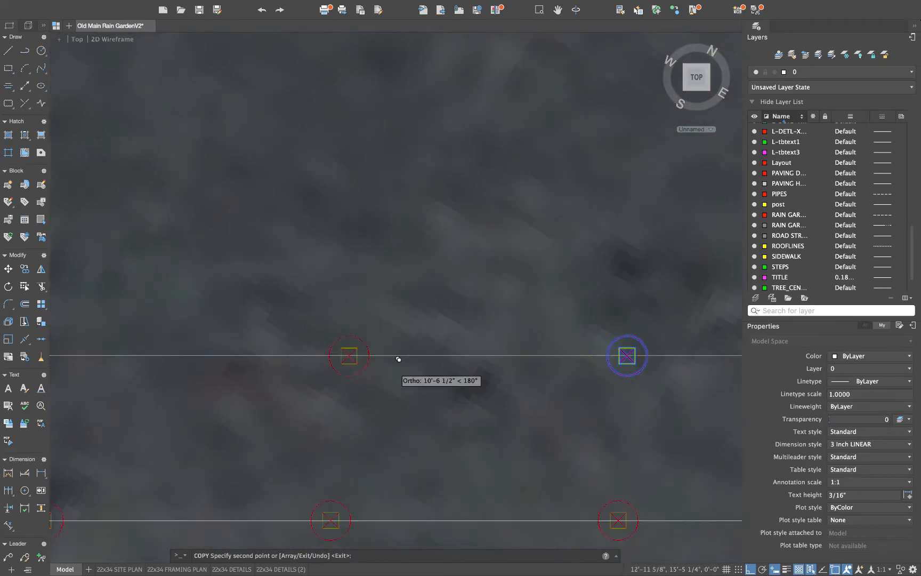
left_click(348, 356)
Place three more copies of the post and footing leftward at the same spacing, filling the beam up to its left-end post
scroll(348, 355, "down", 4)
middle_click_drag(350, 355, 532, 348)
scroll(430, 348, "up", 4)
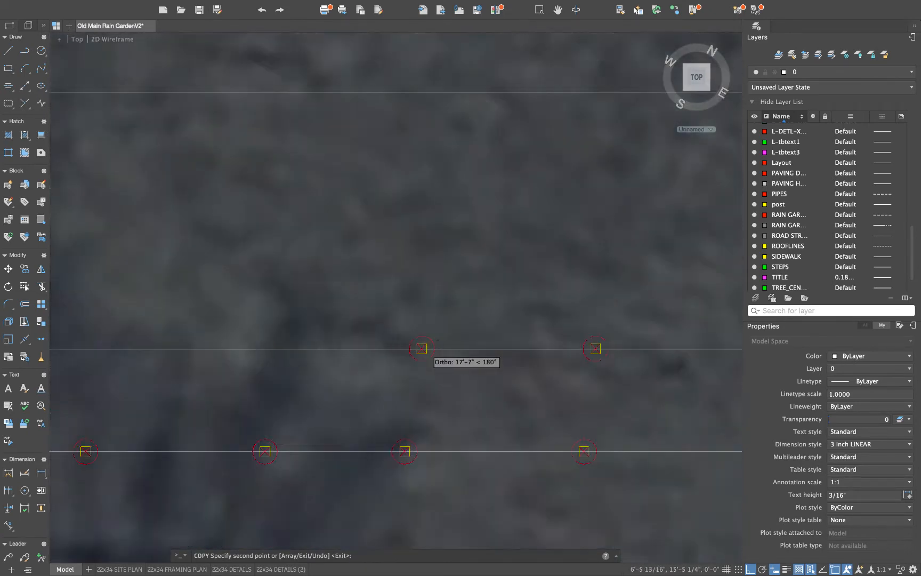
left_click(424, 340)
scroll(422, 344, "down", 3)
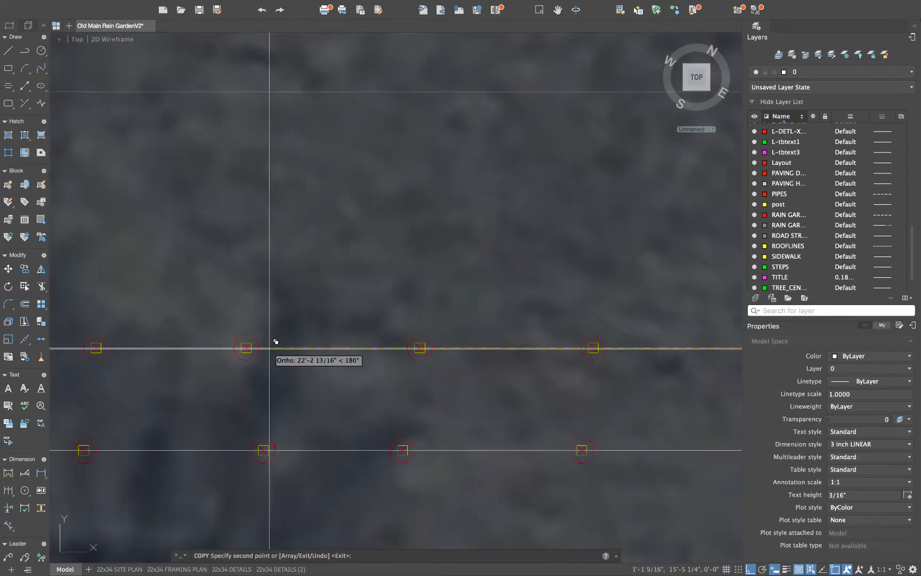
scroll(252, 339, "up", 4)
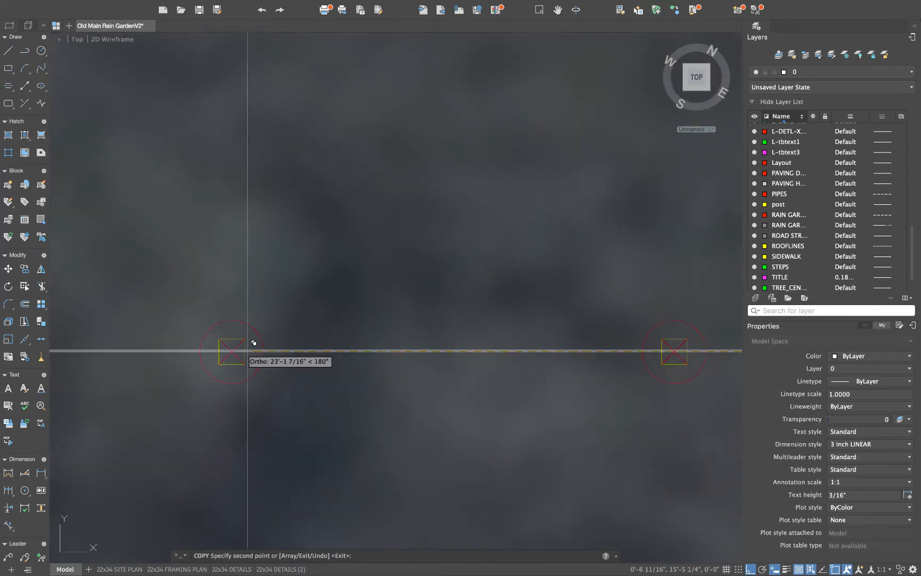
left_click(253, 342)
scroll(319, 335, "down", 4)
scroll(449, 335, "up", 4)
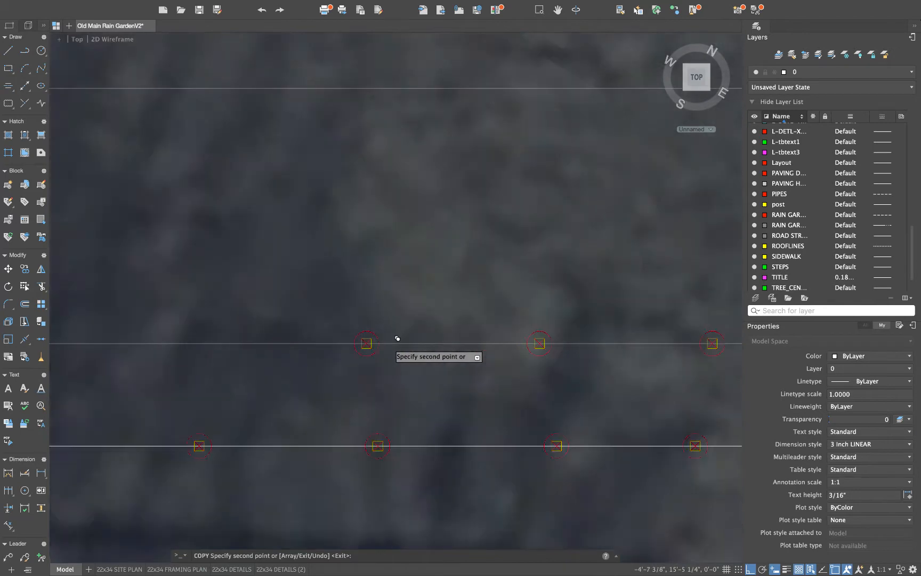
scroll(394, 338, "up", 2)
left_click(353, 344)
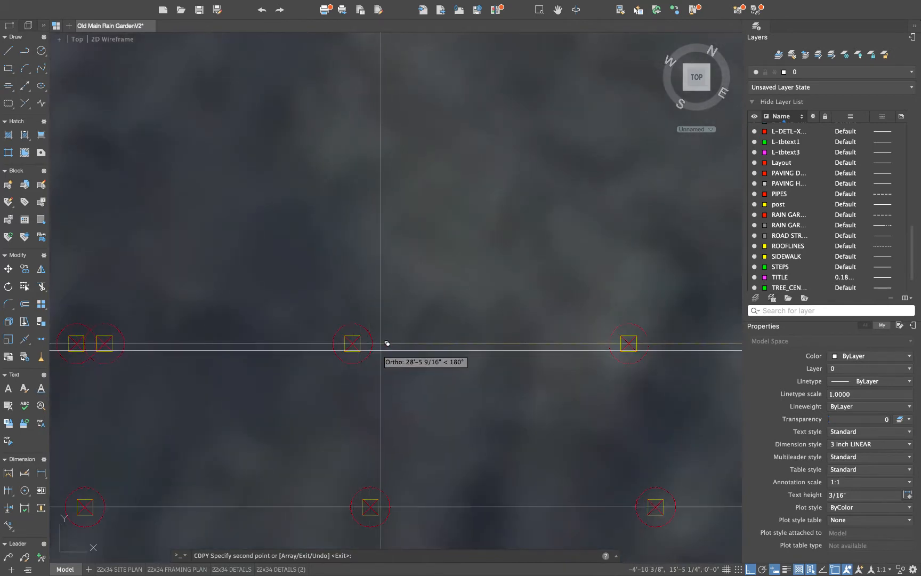
key("Escape")
Examine the post spacing along the copied beam and compare it with the original row below
scroll(384, 346, "down", 5)
middle_click_drag(384, 345, 390, 338)
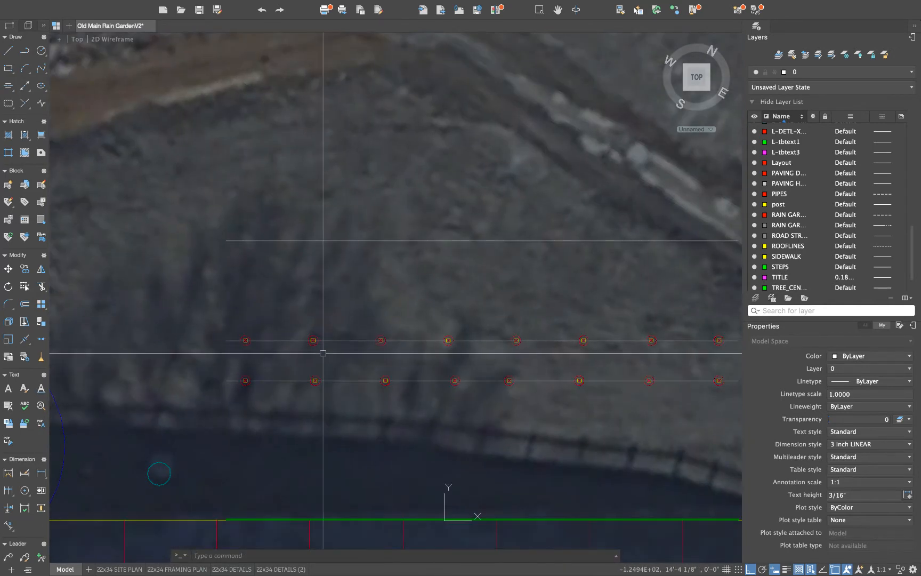
scroll(259, 341, "up", 2)
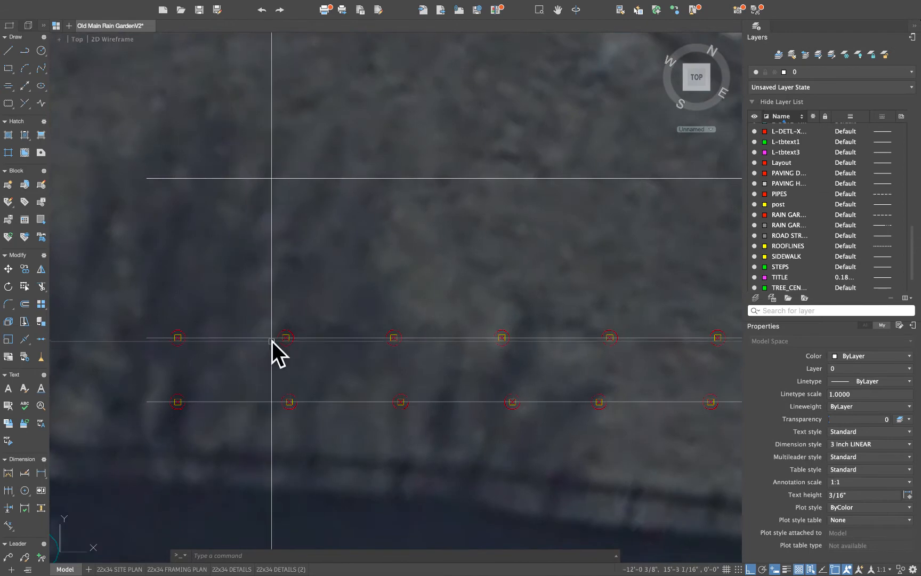
middle_click_drag(272, 342, 256, 357)
scroll(256, 356, "down", 2)
scroll(338, 349, "up", 2)
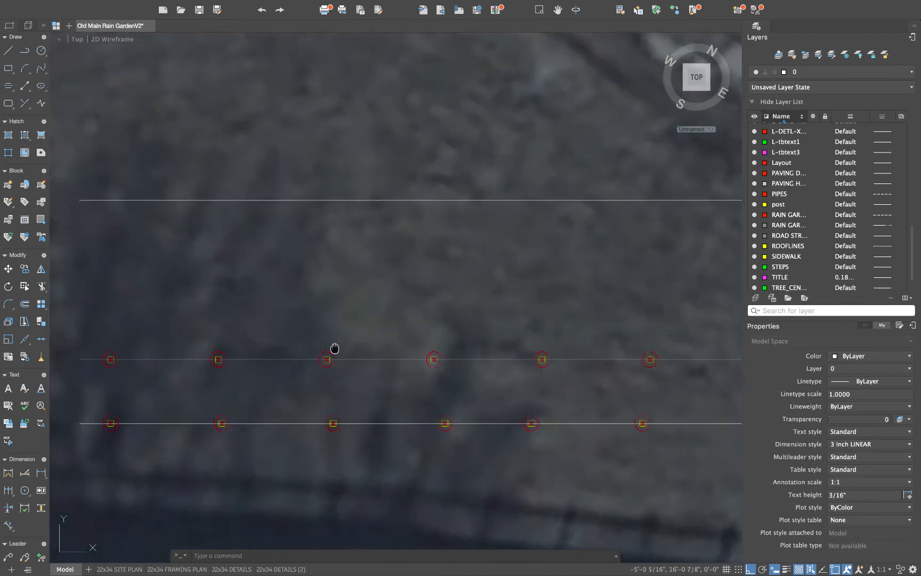
middle_click_drag(335, 349, 328, 351)
scroll(326, 351, "down", 2)
Make 10 Scale LINEAR the current dimension style
type("dimlin")
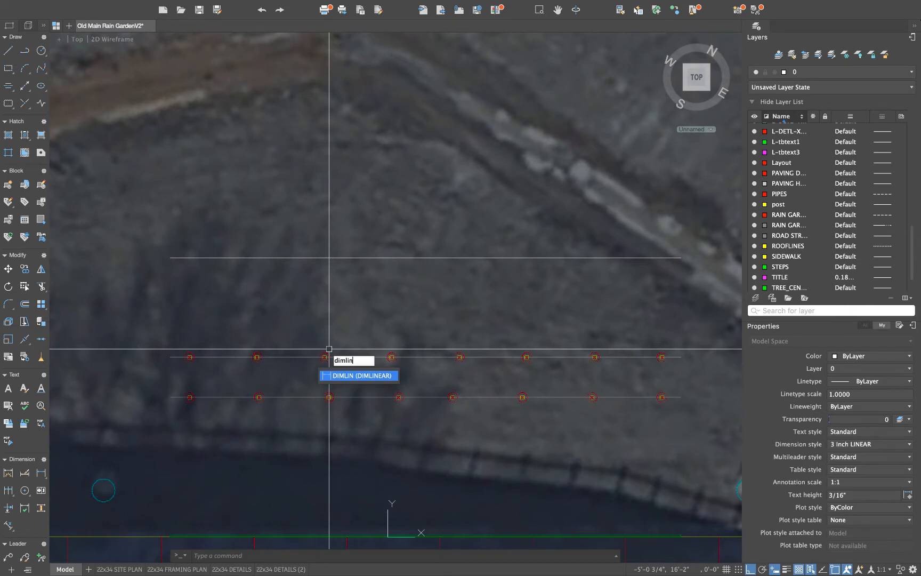
key("Escape")
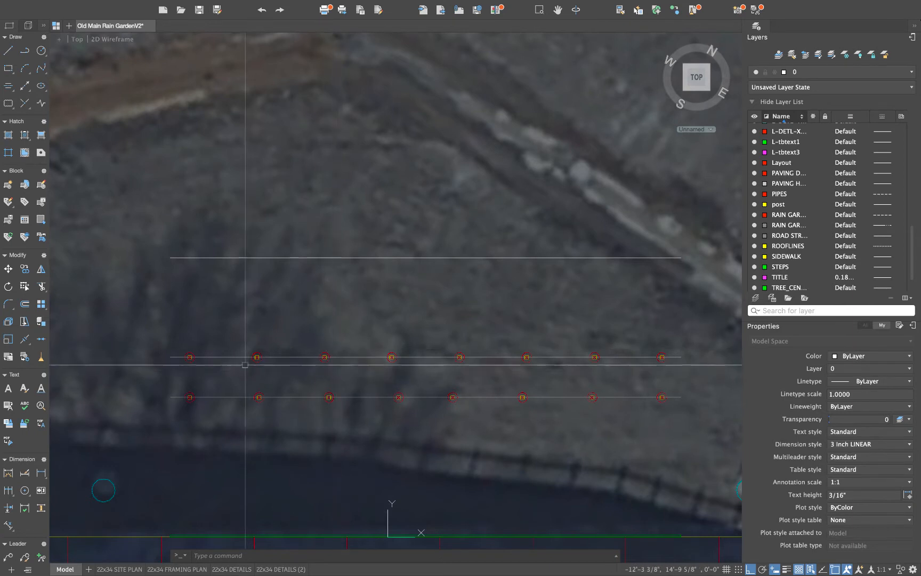
type("d")
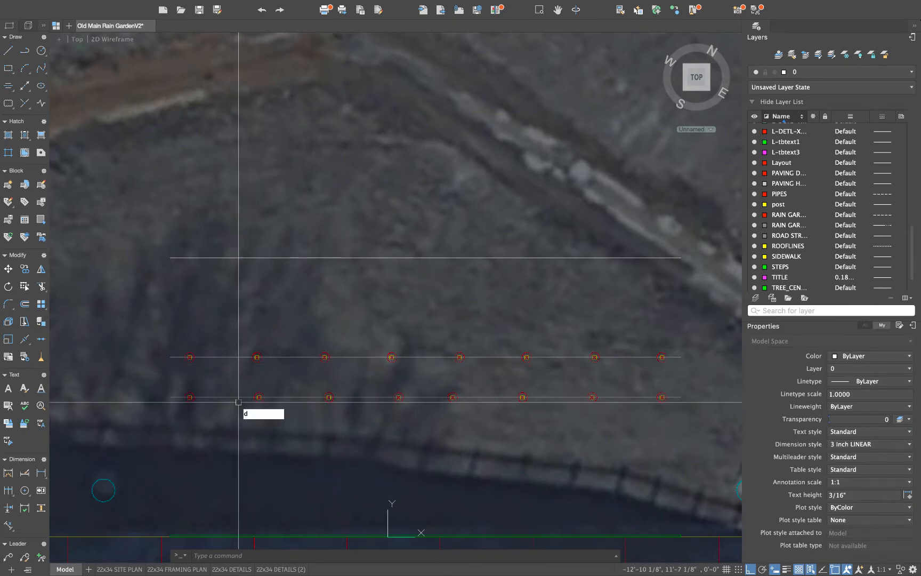
type("imstyle")
key("Return")
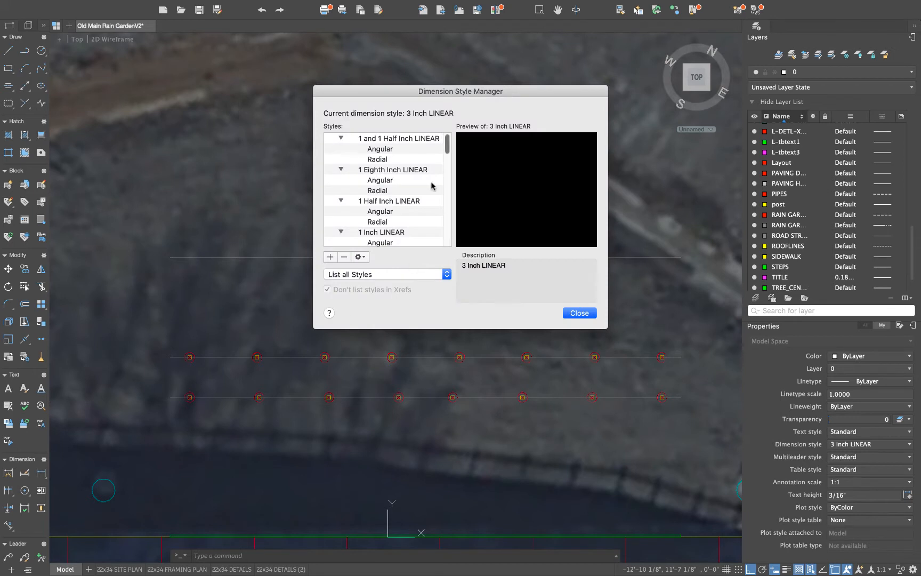
scroll(376, 181, "down", 5)
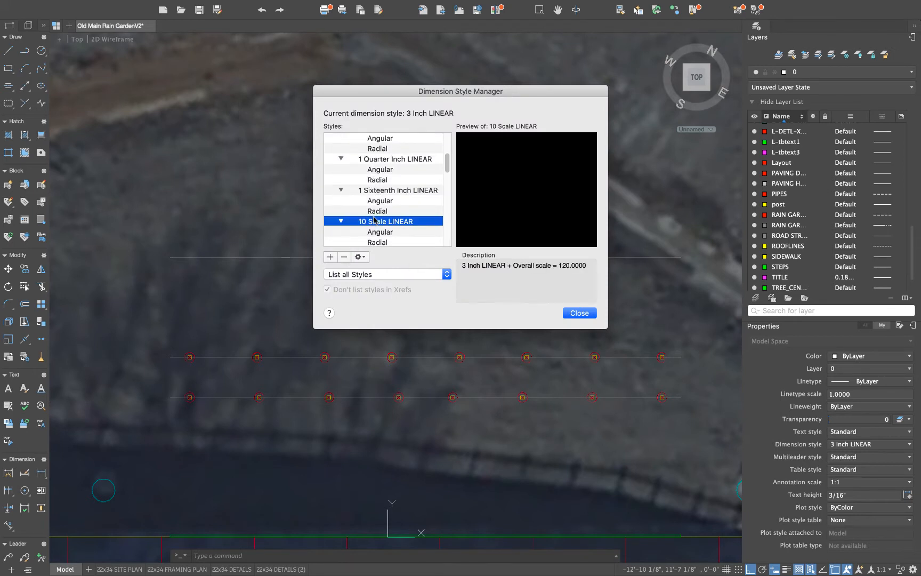
left_click(363, 258)
left_click(379, 263)
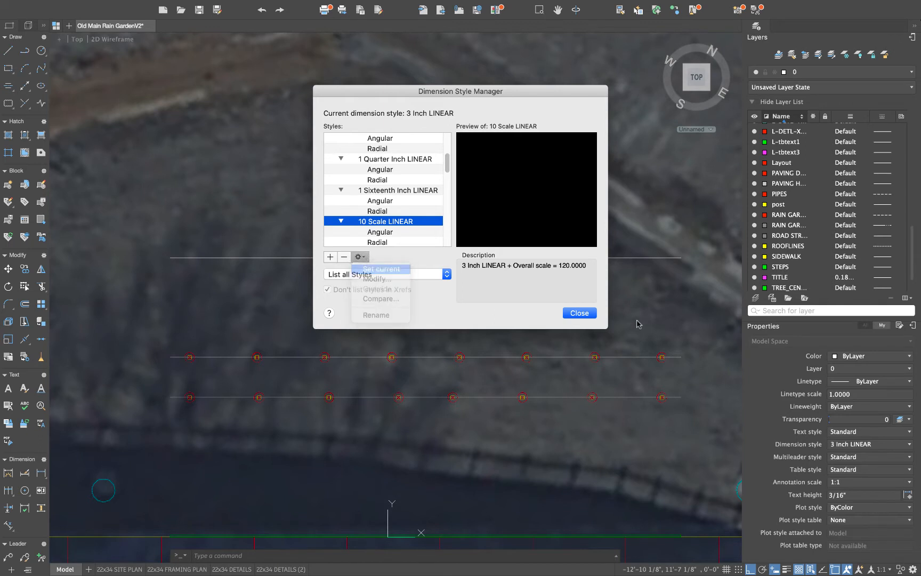
left_click(580, 313)
Add an aligned dimension between the first two posts from the left on the copied beam, placing it above the beam
scroll(181, 362, "up", 4)
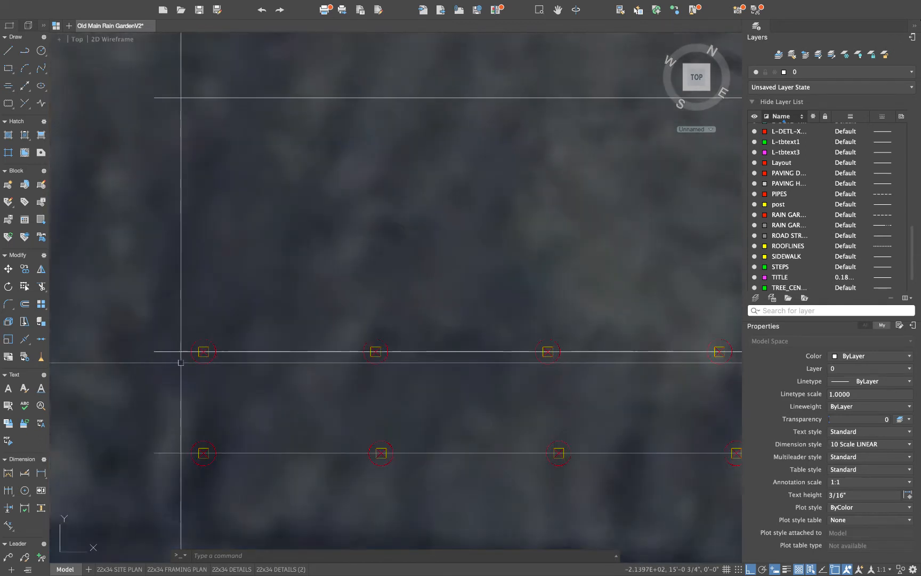
type("dim")
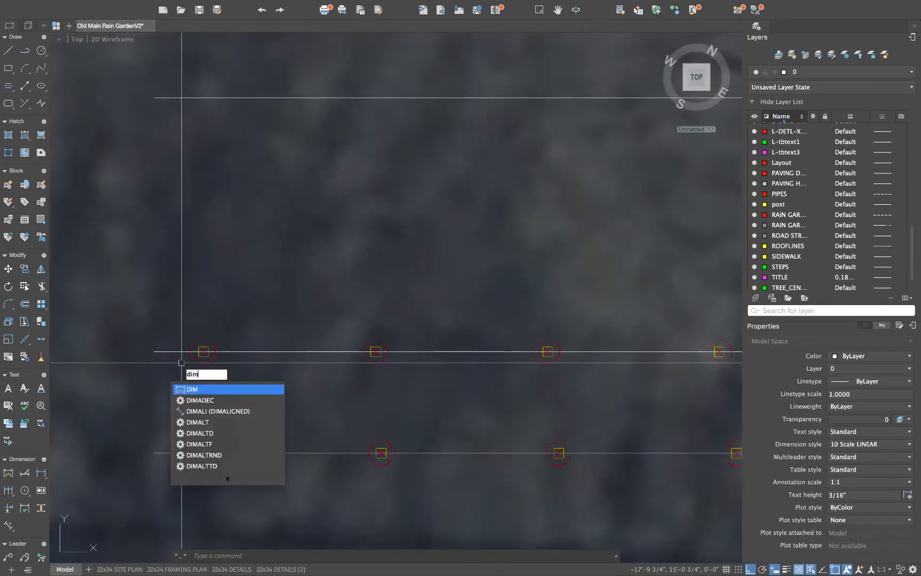
type("align")
key("Return")
scroll(203, 351, "up", 2)
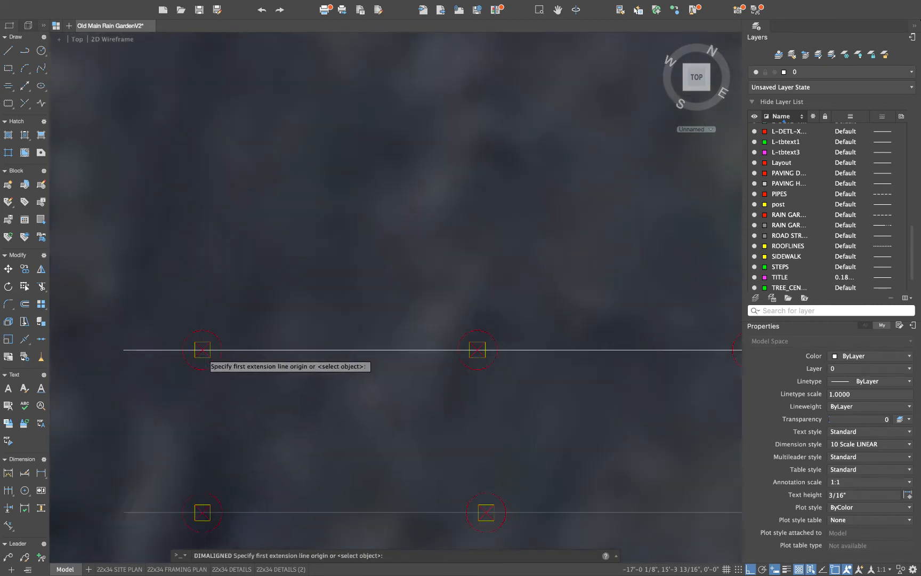
left_click(202, 349)
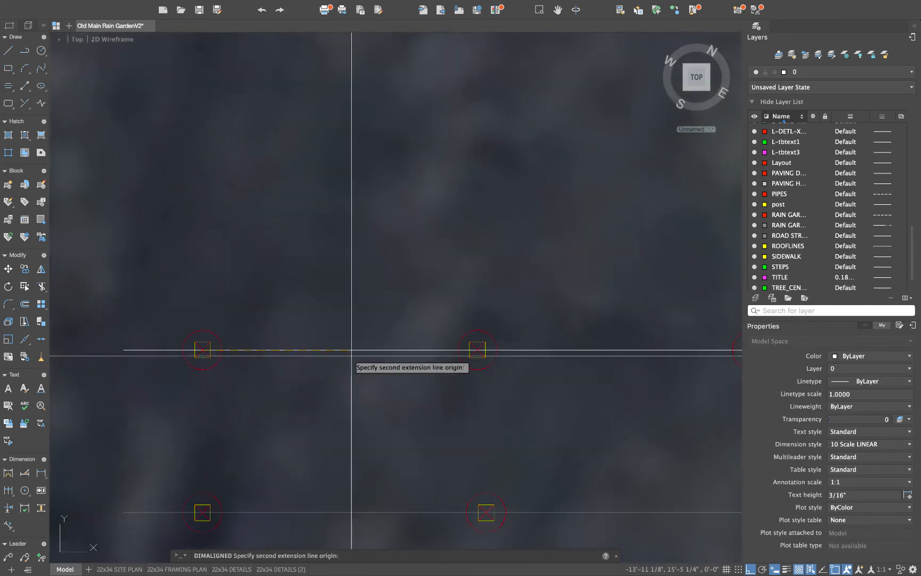
left_click(477, 350)
left_click(479, 212)
scroll(480, 211, "down", 2)
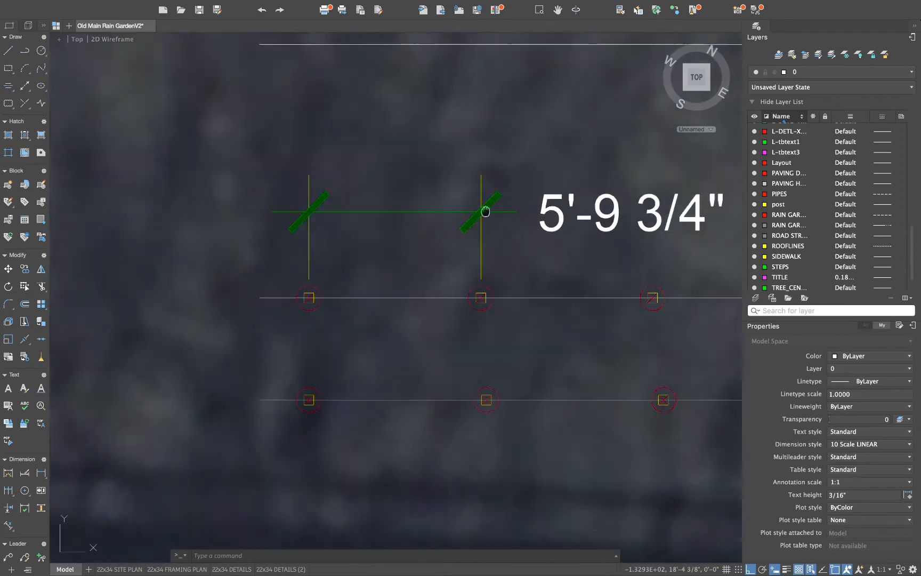
Replace the text of the new post-spacing dimension with EQ
middle_click_drag(485, 210, 319, 242)
double_click(389, 227)
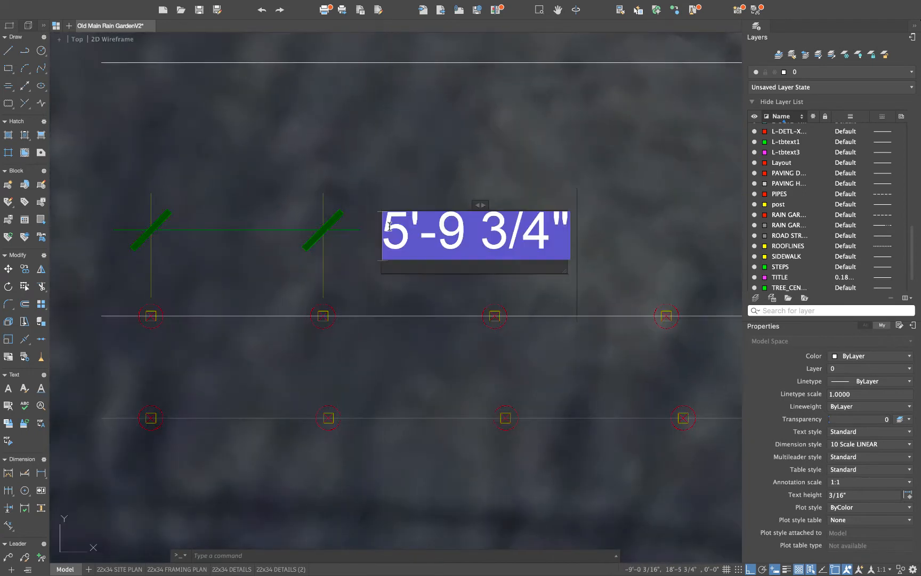
type("E")
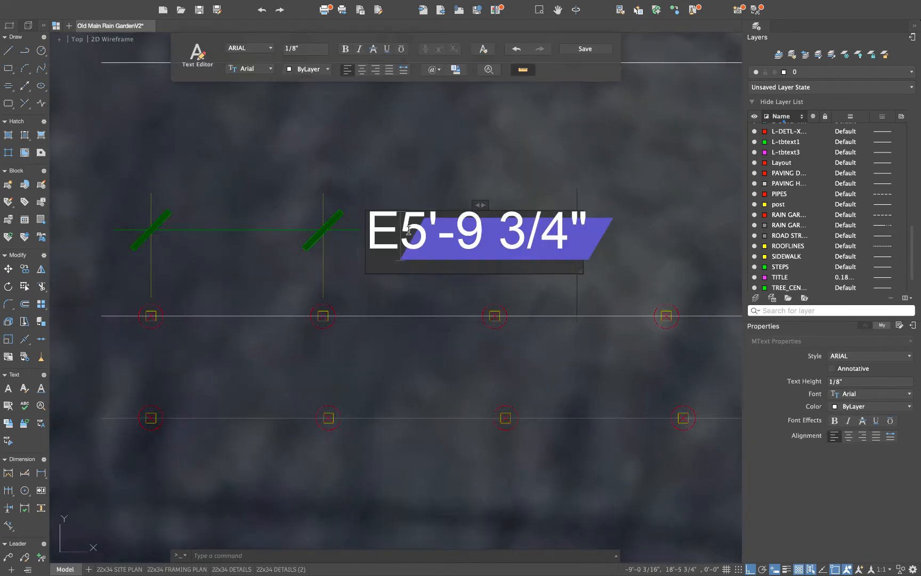
type("Q")
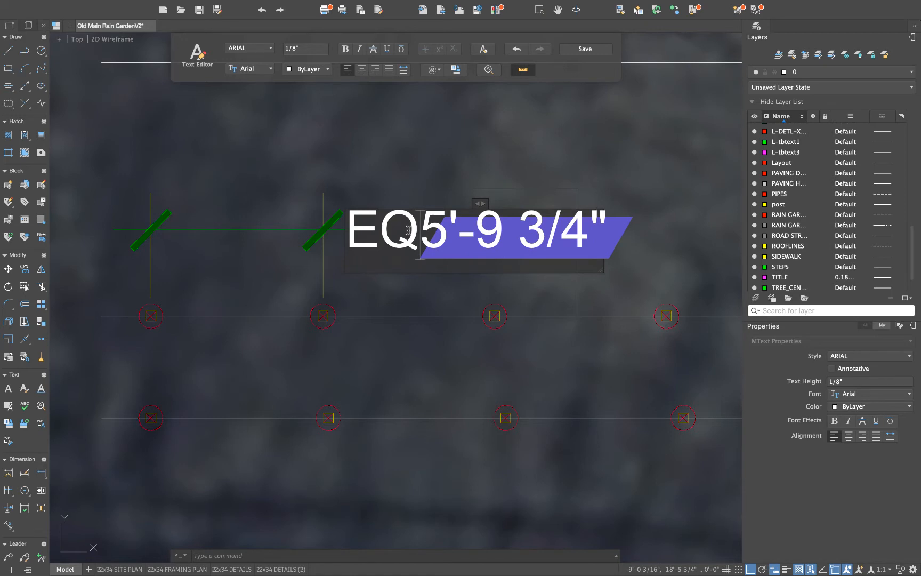
type(".")
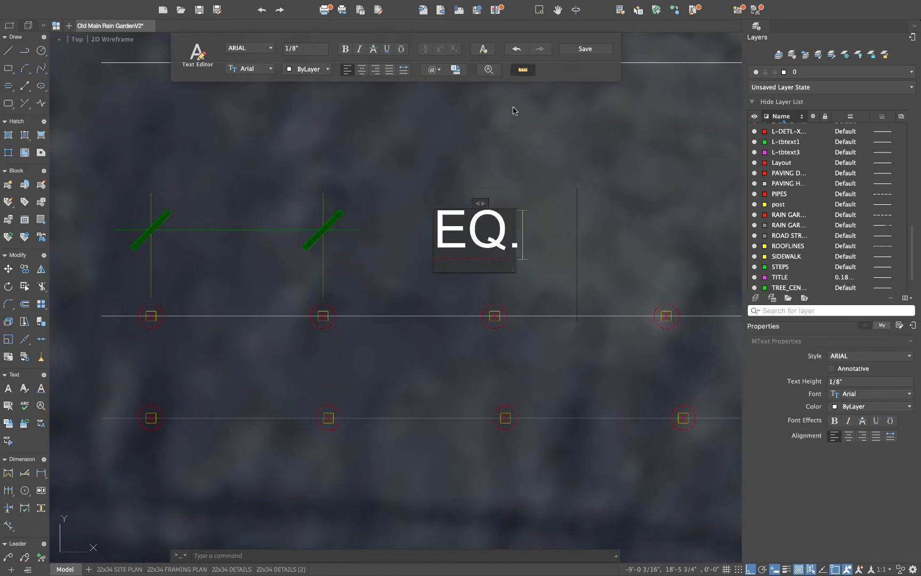
left_click(585, 49)
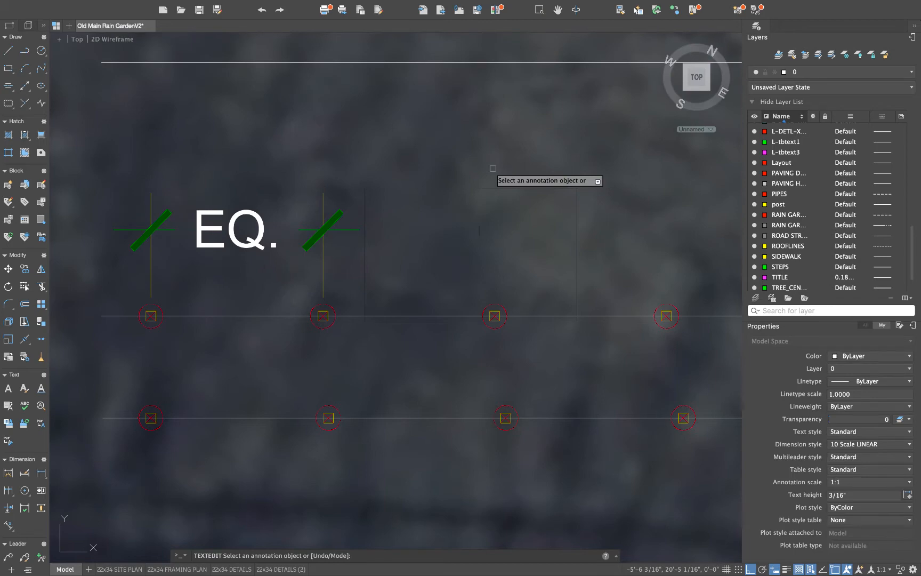
Delete the EQ. dimension above the copied beam
scroll(193, 328, "down", 2)
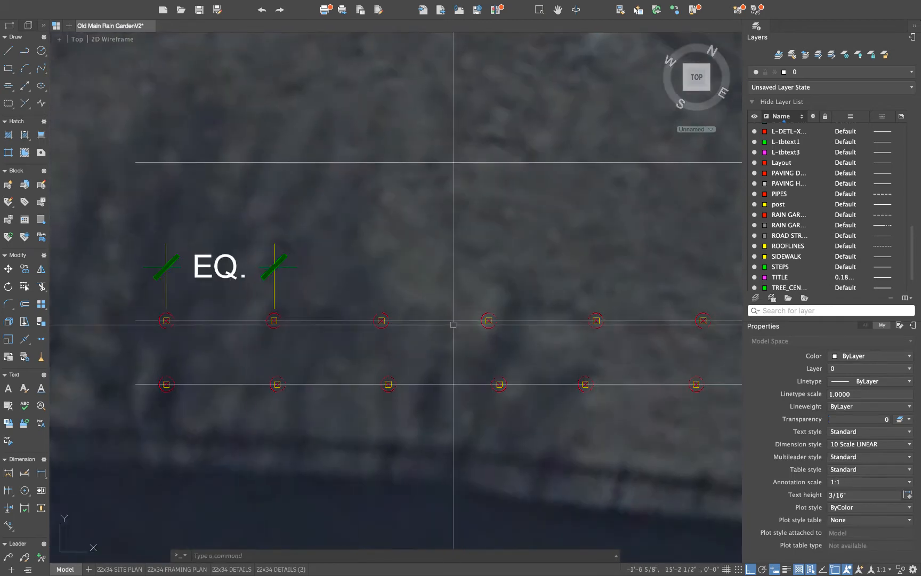
scroll(618, 319, "down", 3)
middle_click_drag(619, 318, 521, 321)
left_click(340, 264)
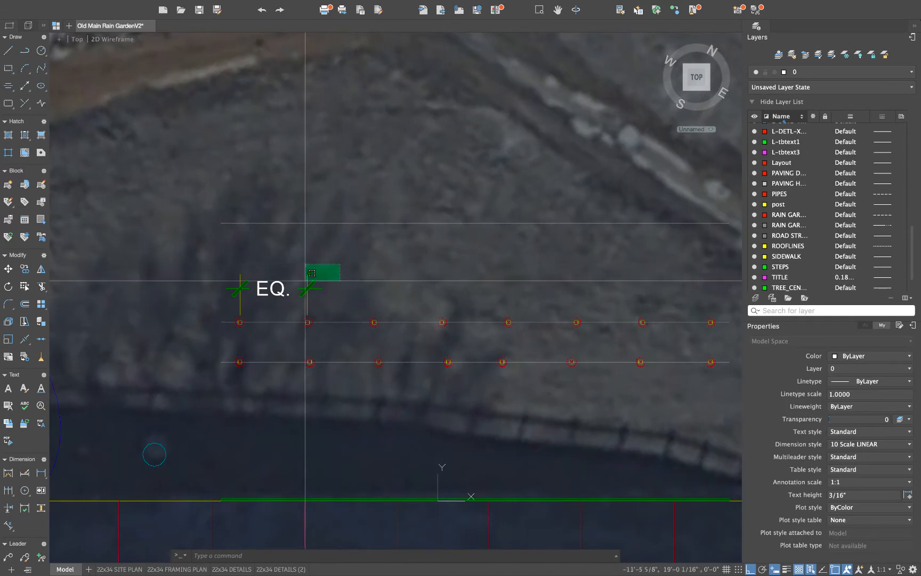
left_click(312, 273)
scroll(269, 285, "down", 2)
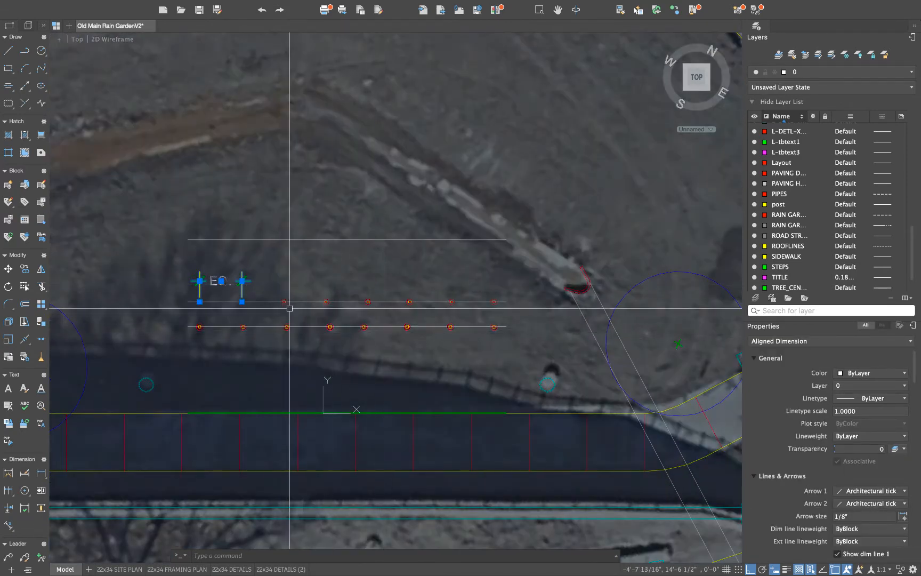
scroll(266, 302, "up", 4)
scroll(232, 289, "down", 4)
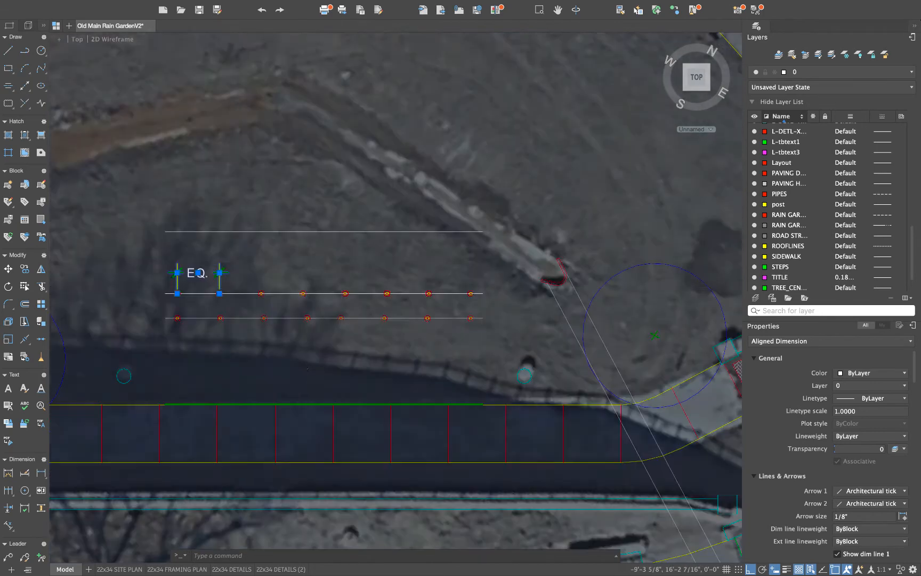
key("Return")
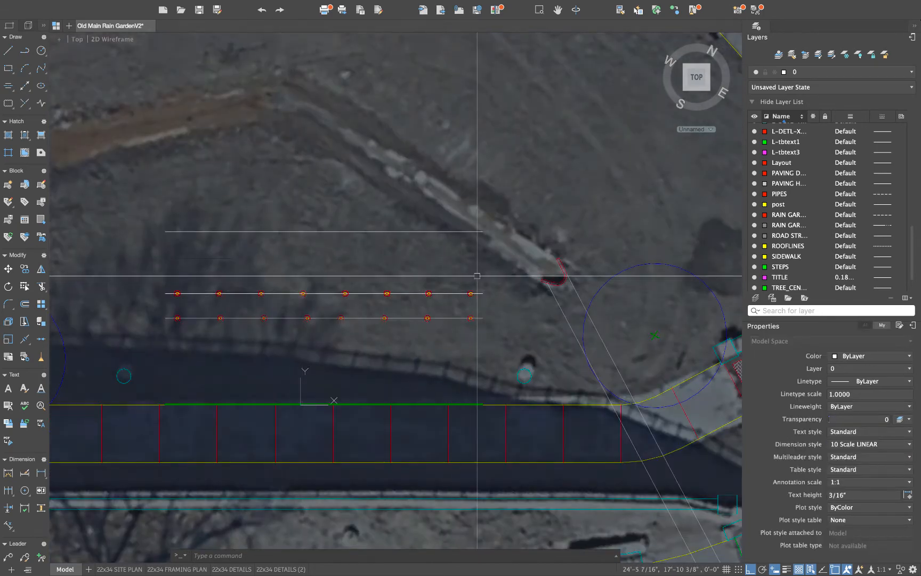
Delete the copied beam line above the original row together with all its posts and footings
left_click(478, 276)
left_click(168, 301)
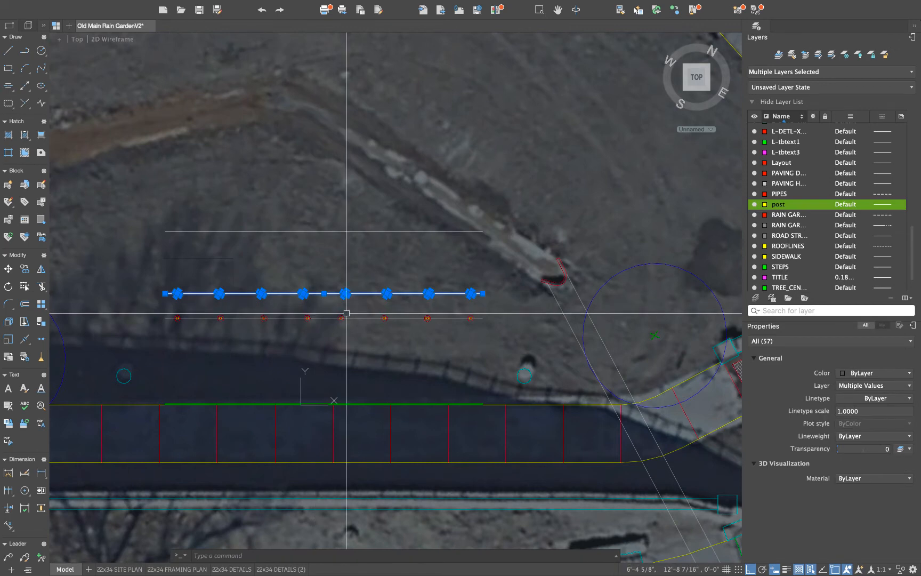
key("Delete")
Copy the four green beam lines straight up from the parking edge to just below the remaining post row
scroll(261, 328, "up", 2)
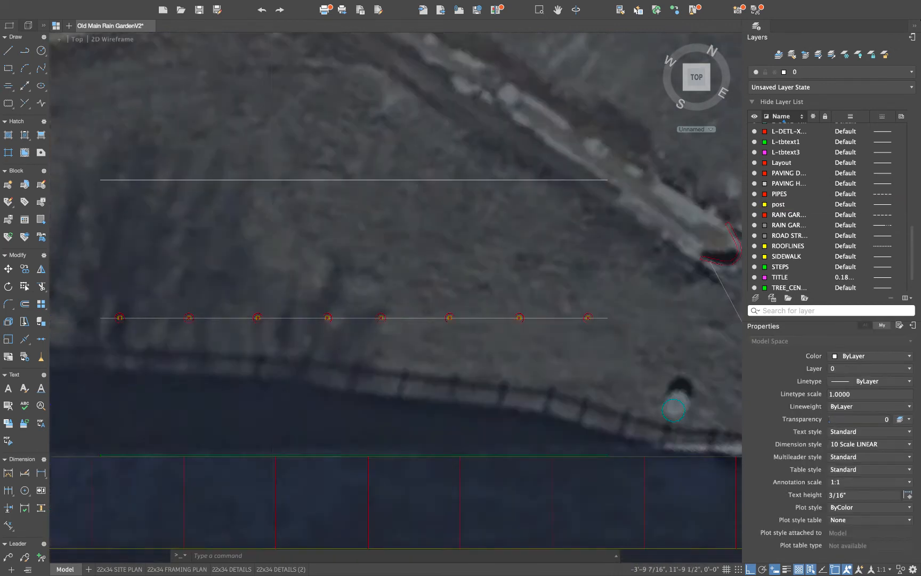
scroll(261, 328, "down", 2)
middle_click_drag(247, 390, 340, 386)
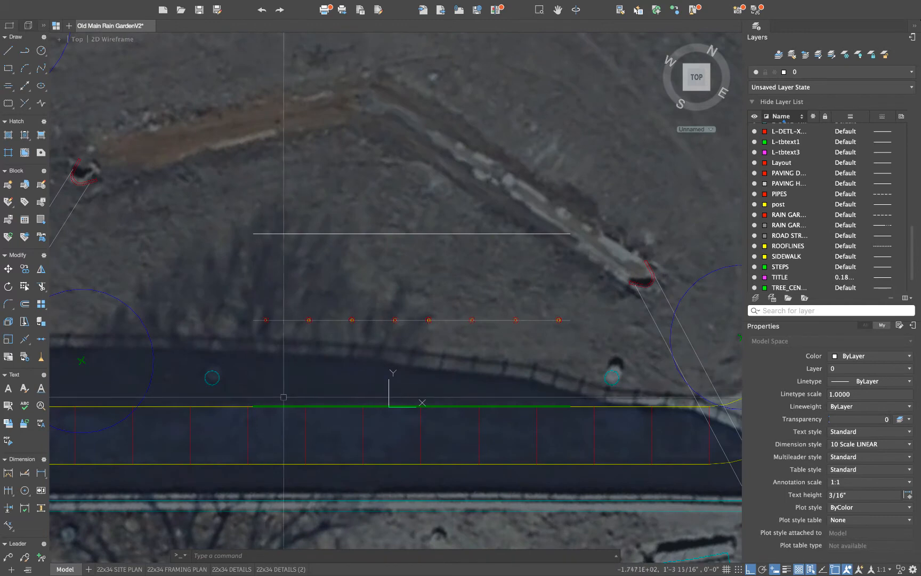
scroll(283, 397, "up", 2)
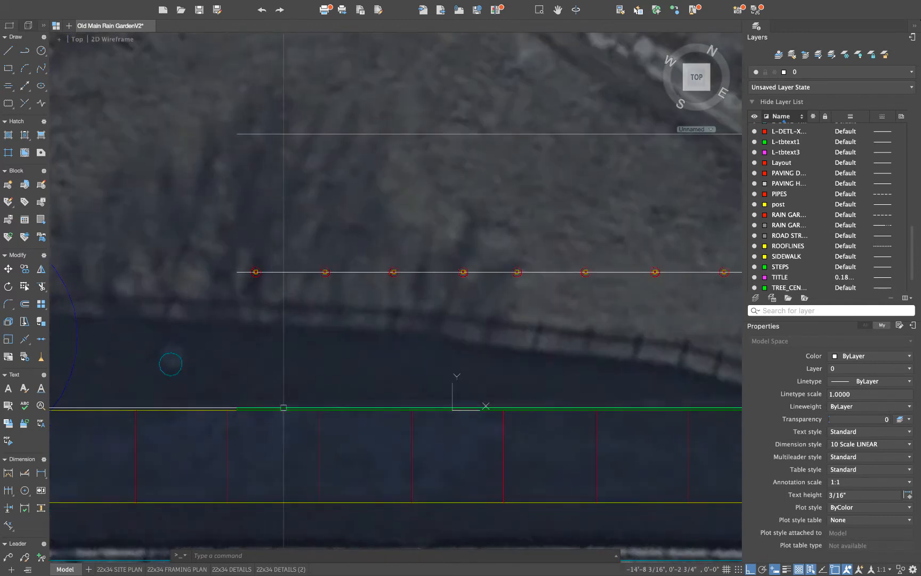
scroll(403, 405, "down", 2)
scroll(399, 375, "up", 2)
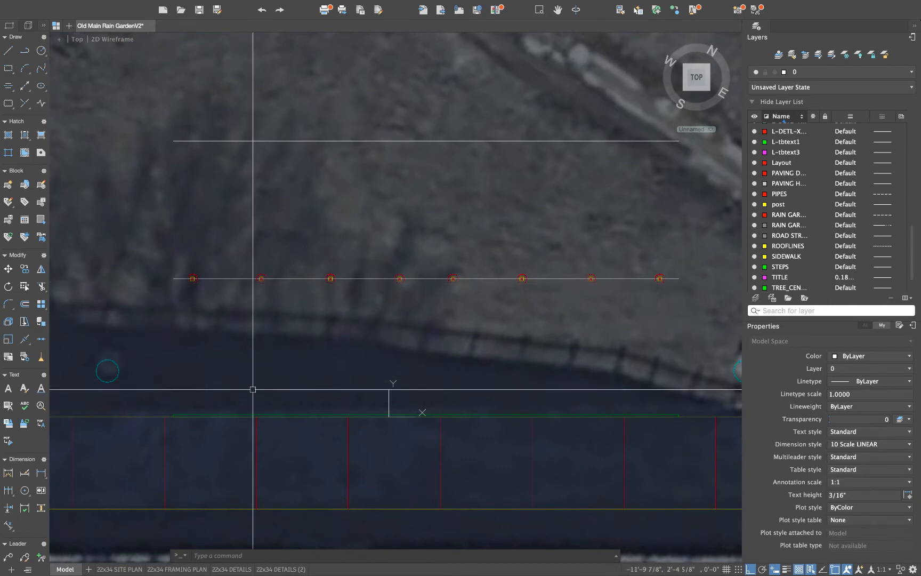
left_click(171, 393)
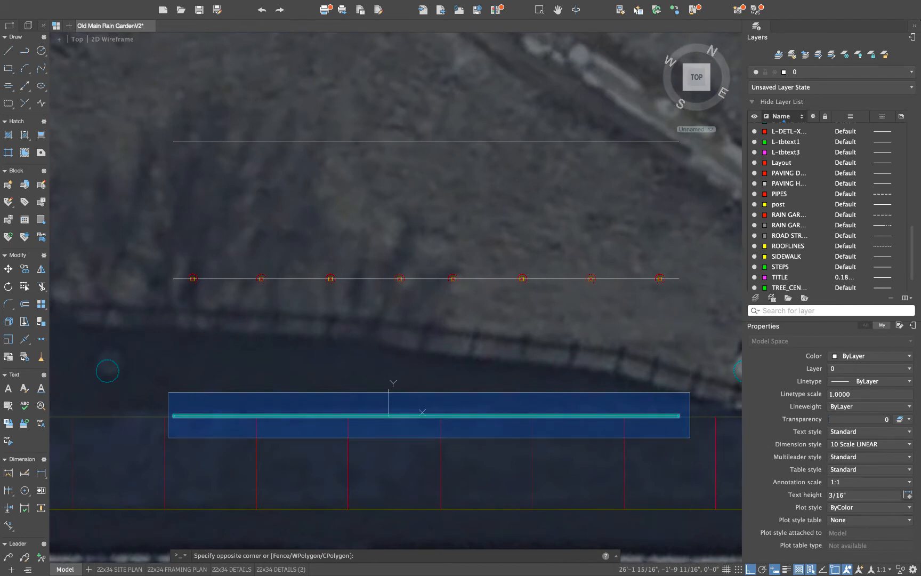
left_click(690, 437)
type("co")
key("Return")
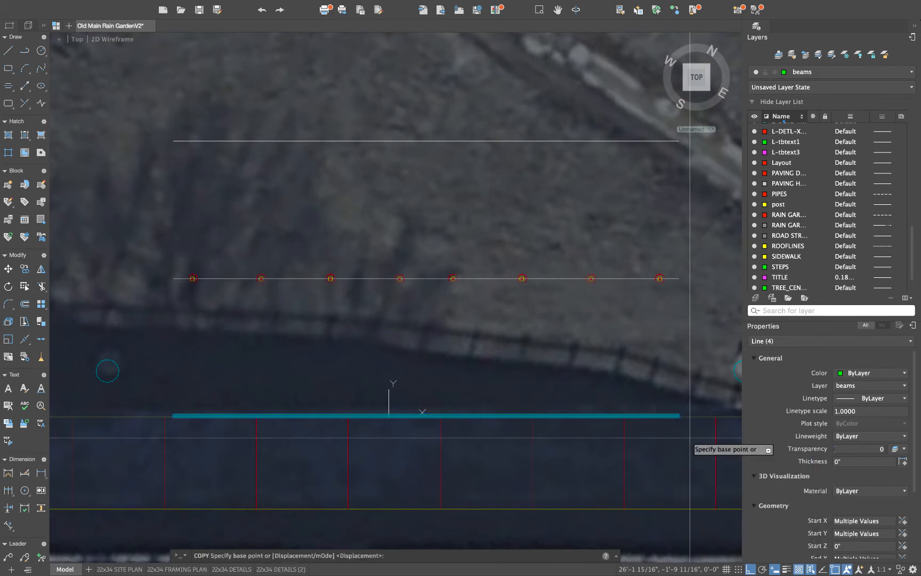
left_click(660, 416)
scroll(677, 312, "up", 3)
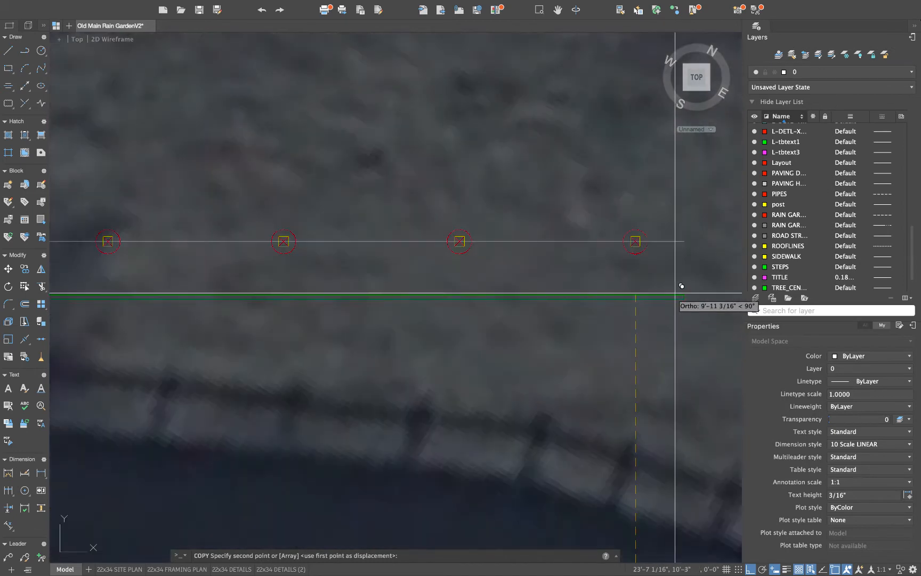
scroll(679, 268, "up", 4)
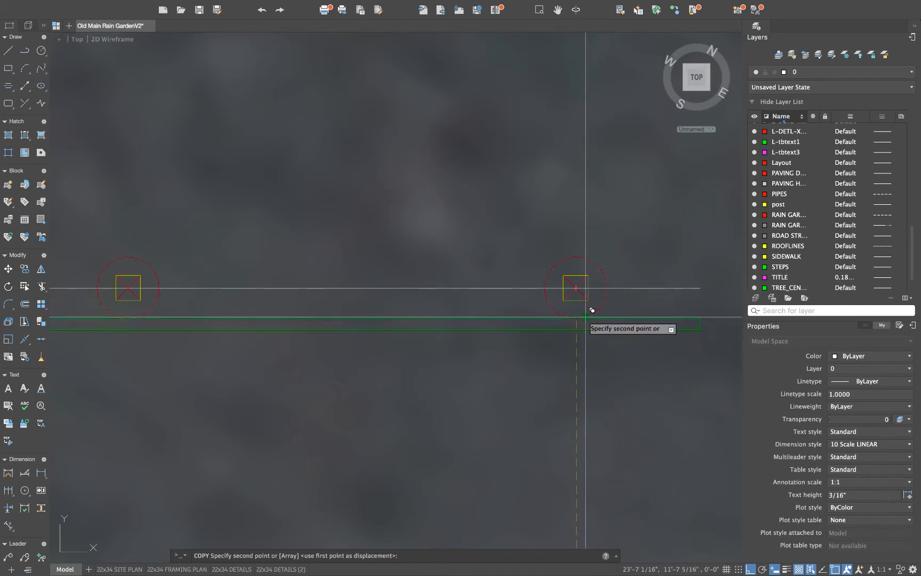
left_click(610, 348)
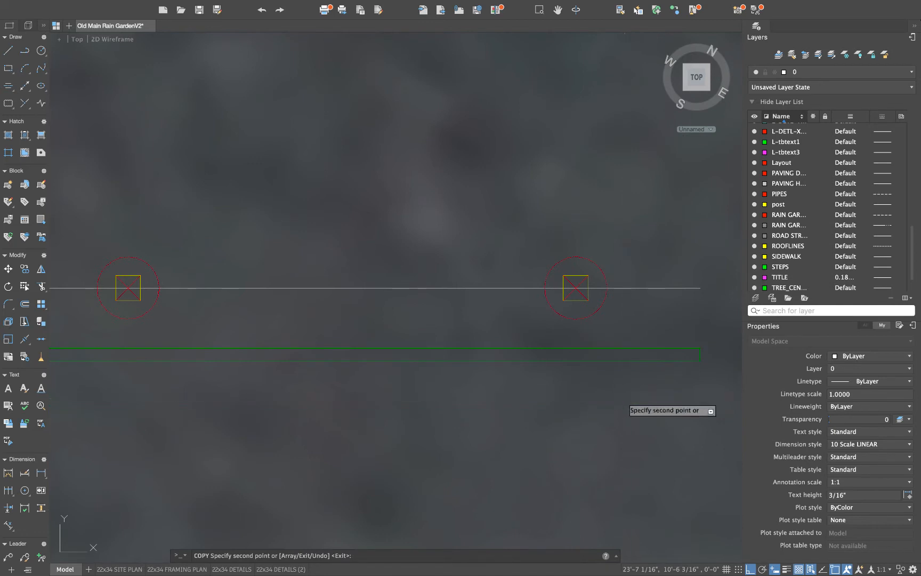
key("Escape")
Move the copied green beam lines up so the beam's upper edge meets the lower edge of the posts
scroll(703, 343, "down", 3)
left_click(706, 343)
scroll(621, 395, "down", 6)
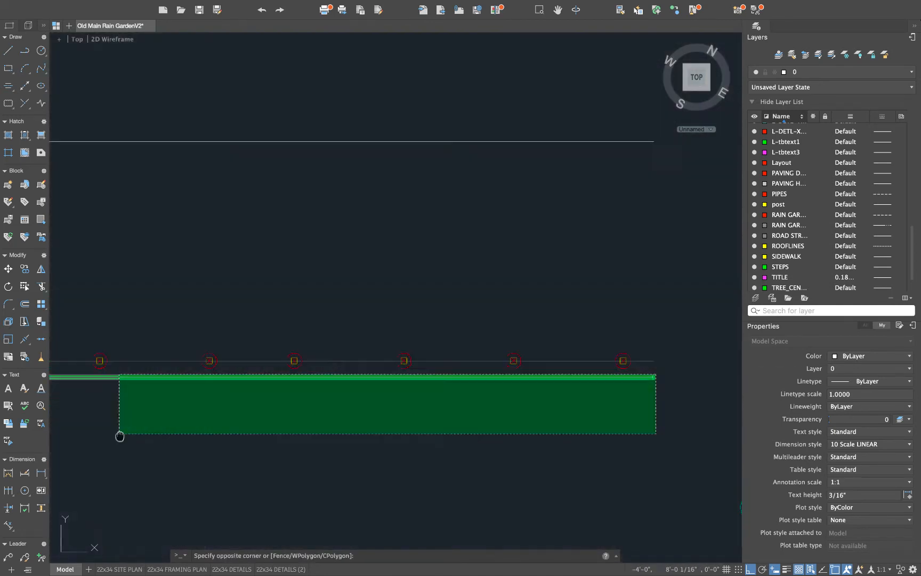
middle_click_drag(124, 449, 345, 442)
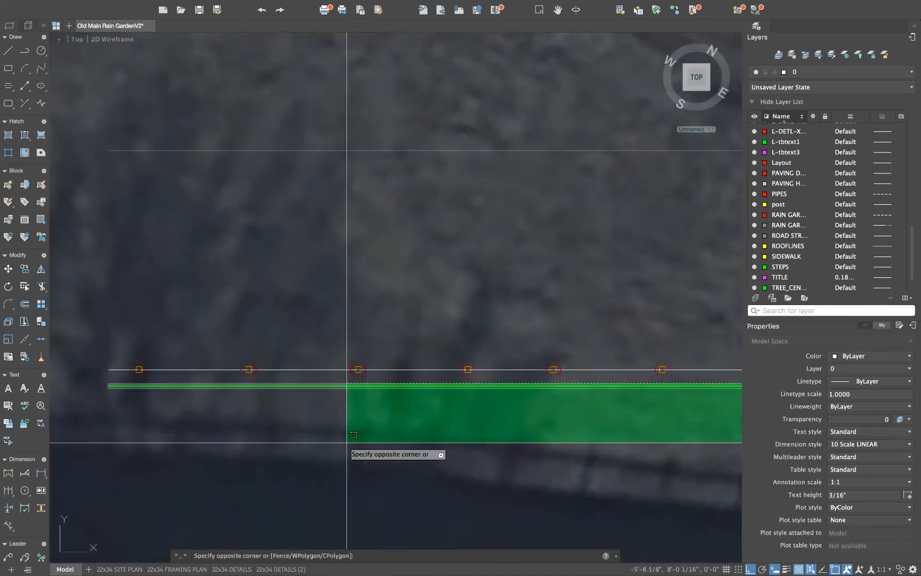
left_click(101, 444)
scroll(557, 424, "down", 2)
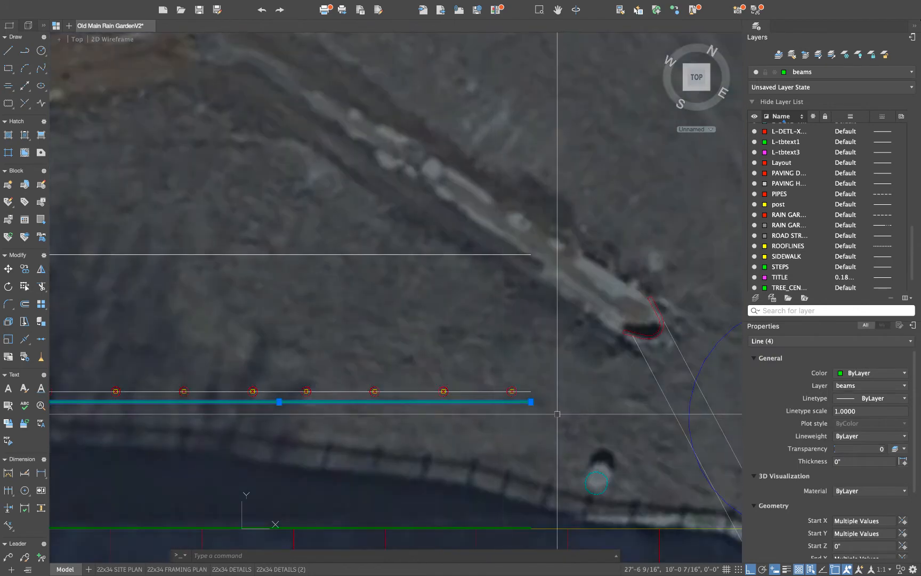
scroll(544, 402, "up", 5)
scroll(507, 391, "up", 8)
scroll(472, 406, "down", 2)
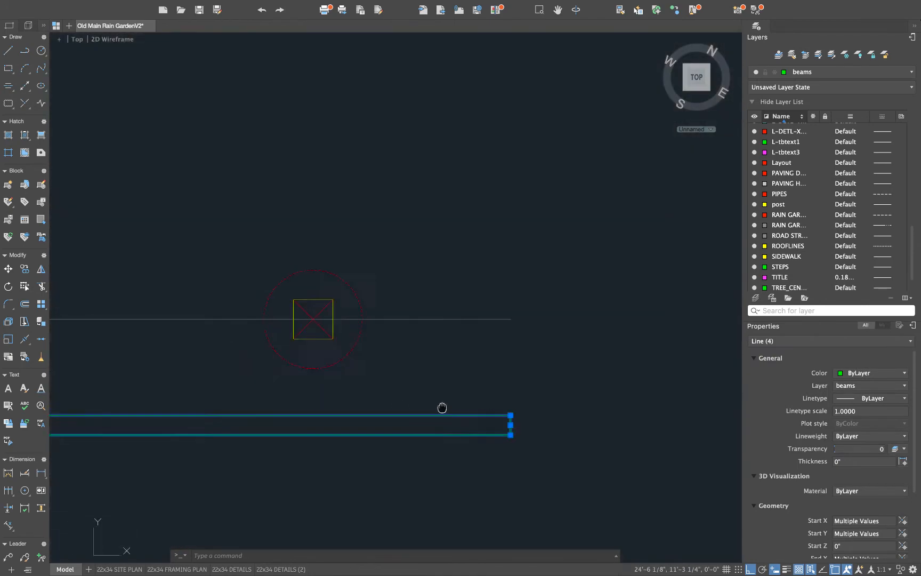
middle_click_drag(442, 407, 558, 417)
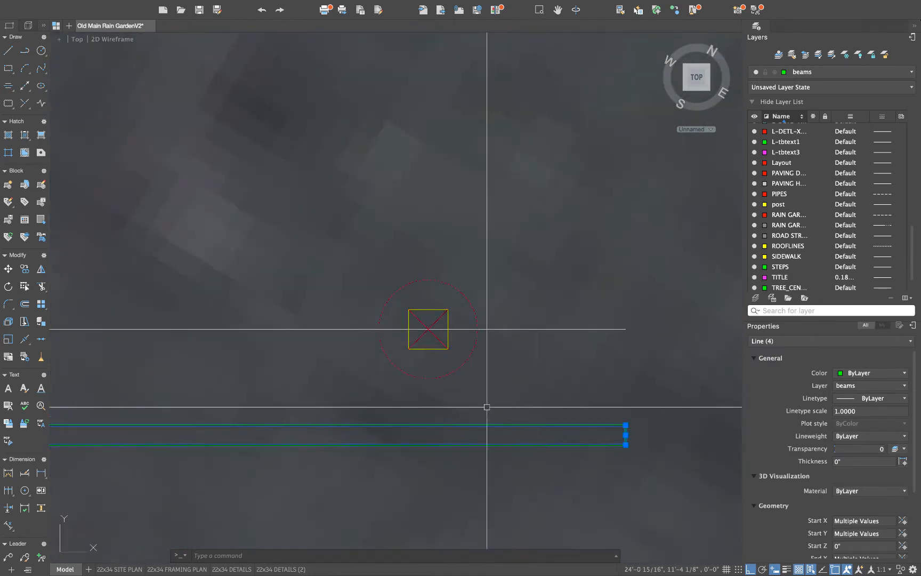
type("m")
key("Return")
left_click(438, 419)
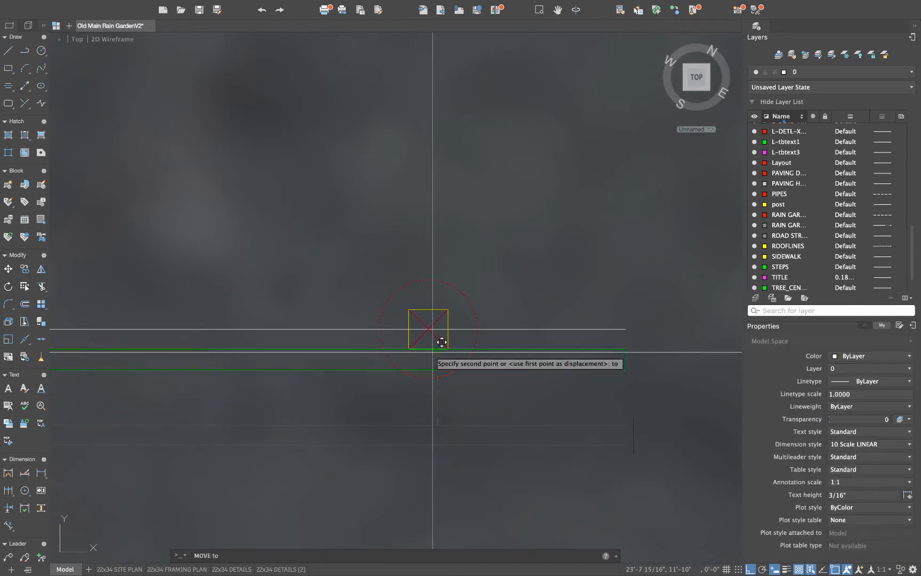
left_click(448, 351)
scroll(458, 365, "down", 3)
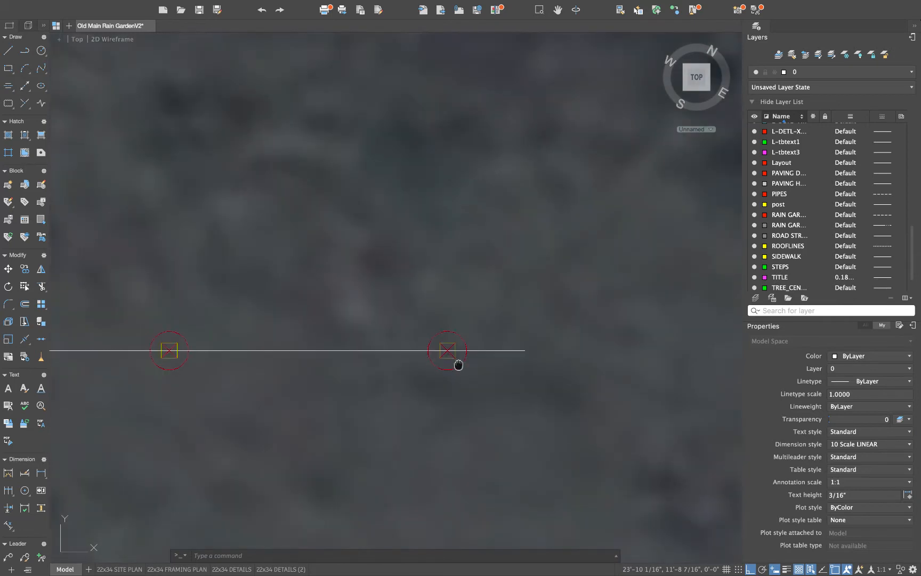
scroll(511, 367, "down", 2)
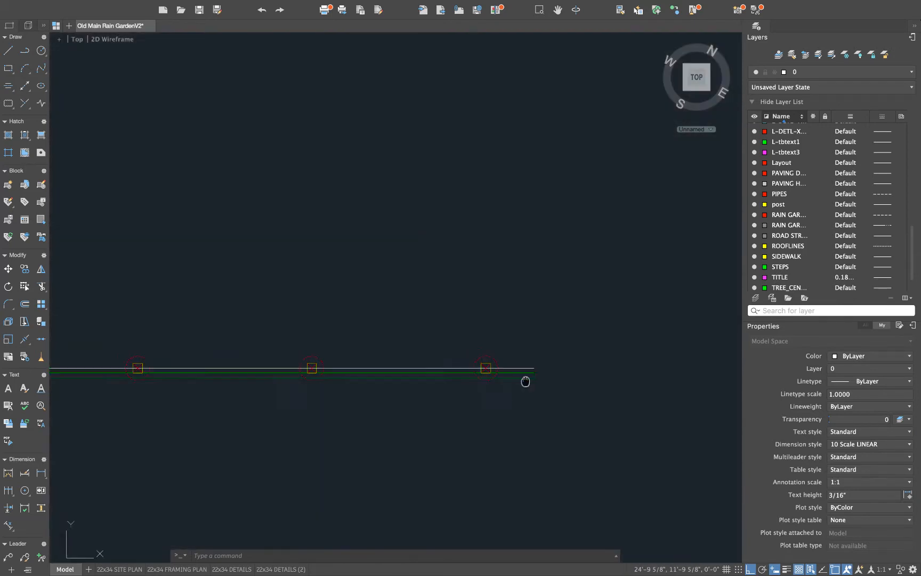
scroll(526, 380, "up", 4)
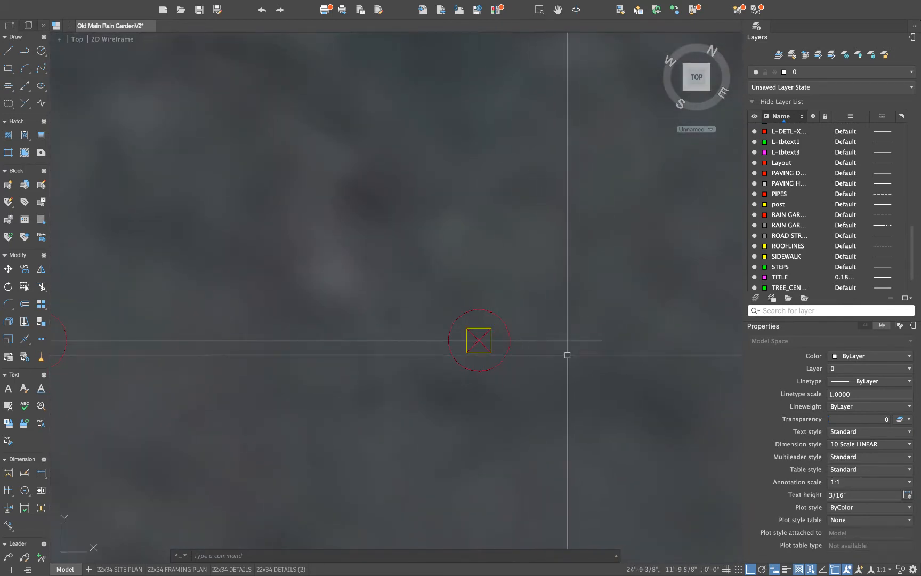
mouse_move(582, 272)
middle_mouse_down()
mouse_move(569, 288)
mouse_move(499, 303)
middle_mouse_up()
scroll(500, 302, "down", 6)
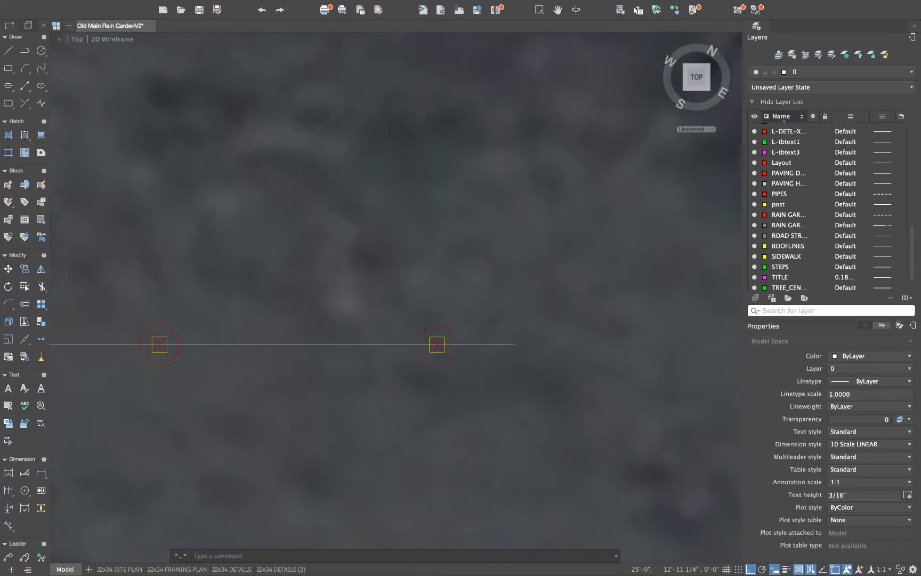
Send the aerial image to the back of the draw order, behind the drawn linework
scroll(499, 303, "down", 5)
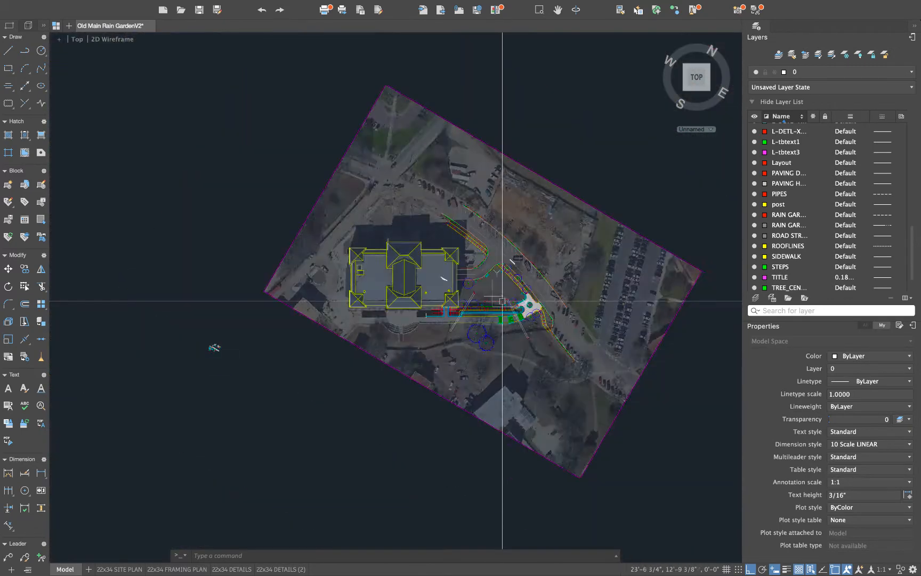
left_click(506, 245)
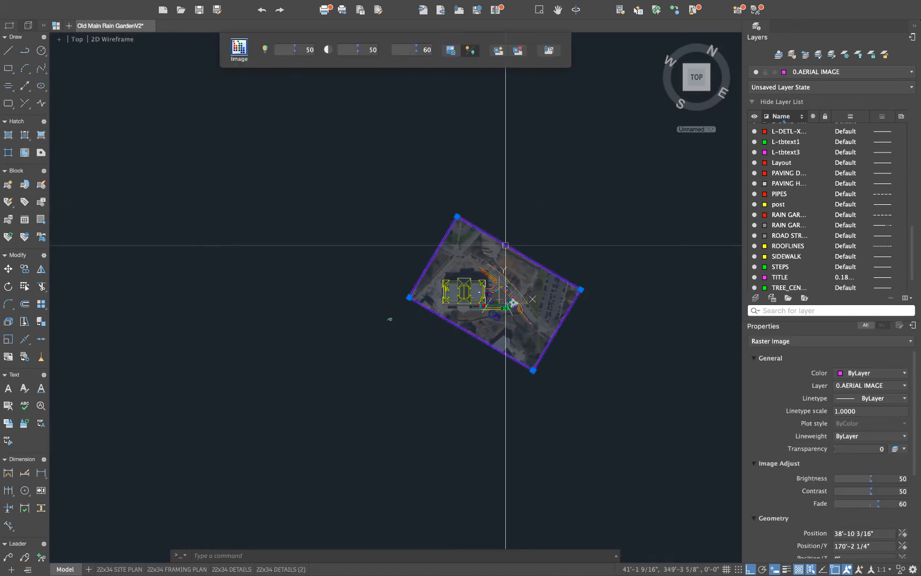
right_click(505, 246)
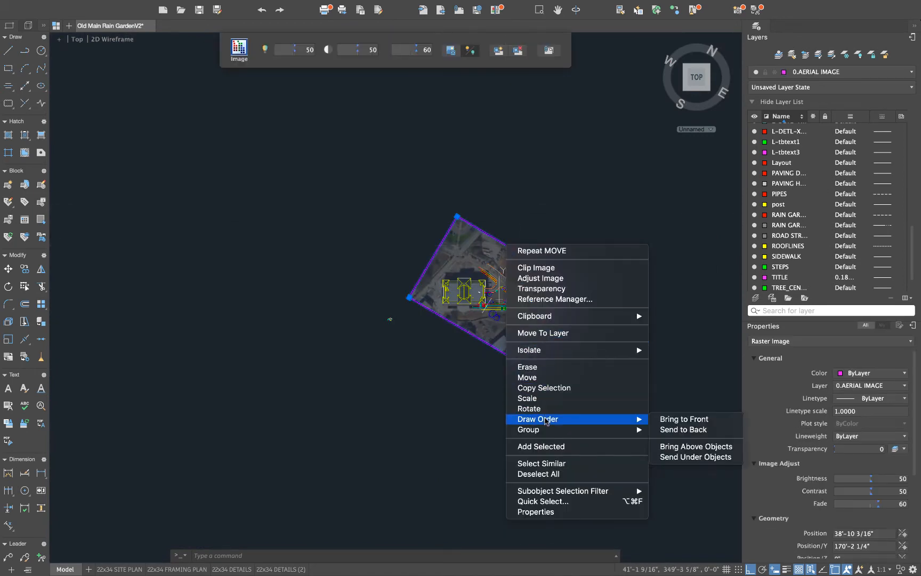
left_click(676, 429)
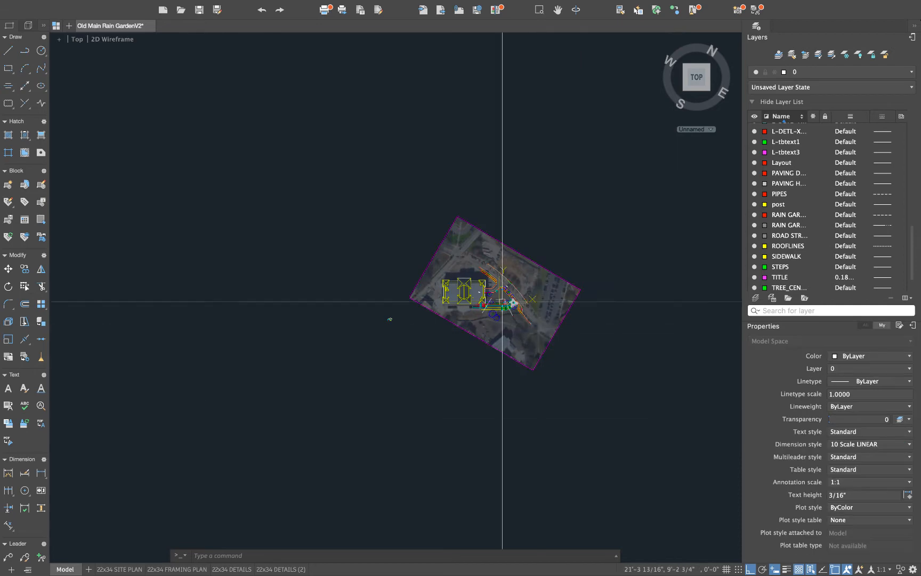
scroll(498, 304, "up", 10)
scroll(483, 307, "up", 10)
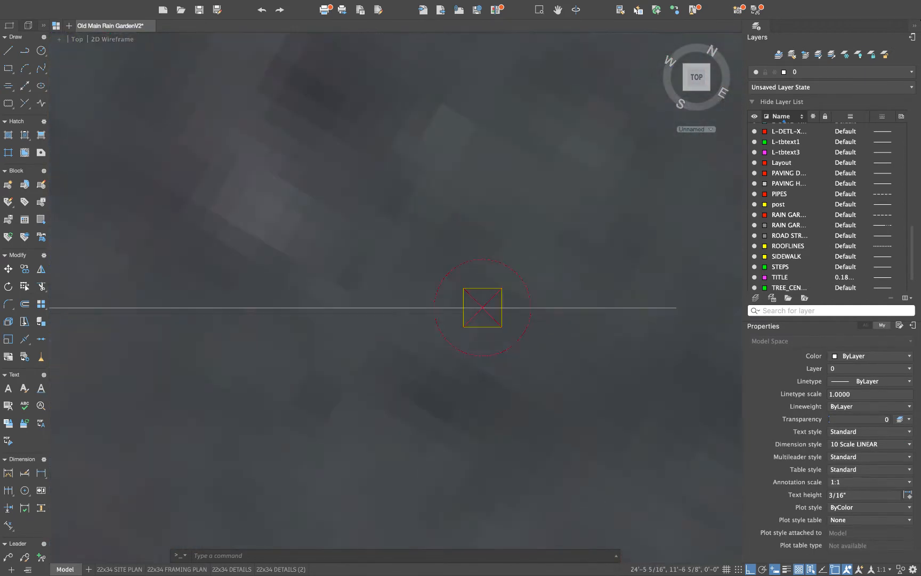
middle_click_drag(582, 359, 575, 365)
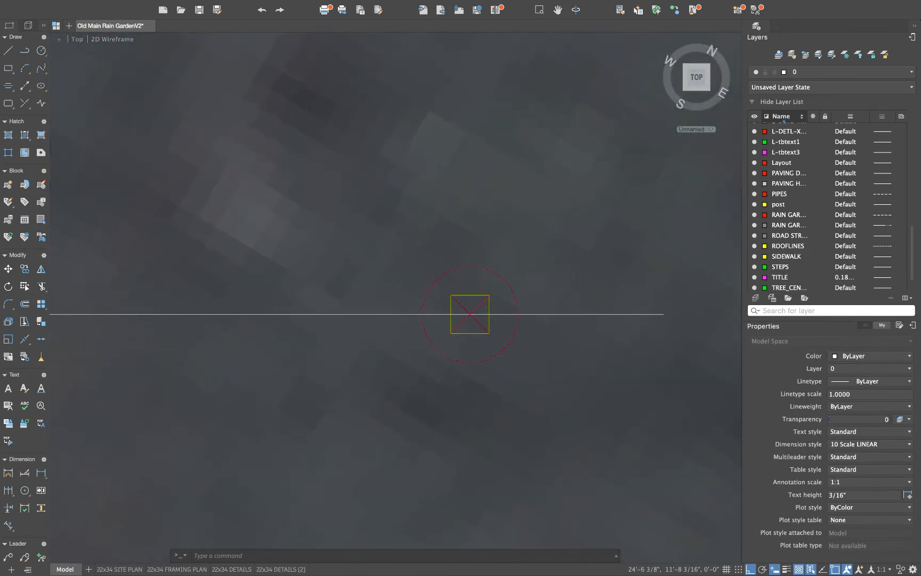
scroll(597, 341, "down", 3)
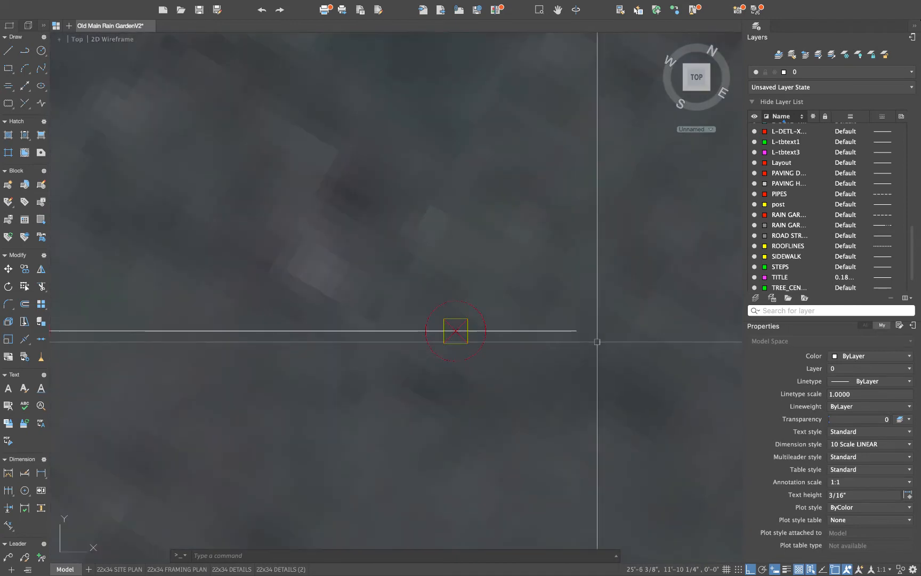
Bring the four green lines of the beam outline below the posts to the front of the draw order
left_click(597, 342)
left_click(545, 373)
scroll(527, 372, "down", 5)
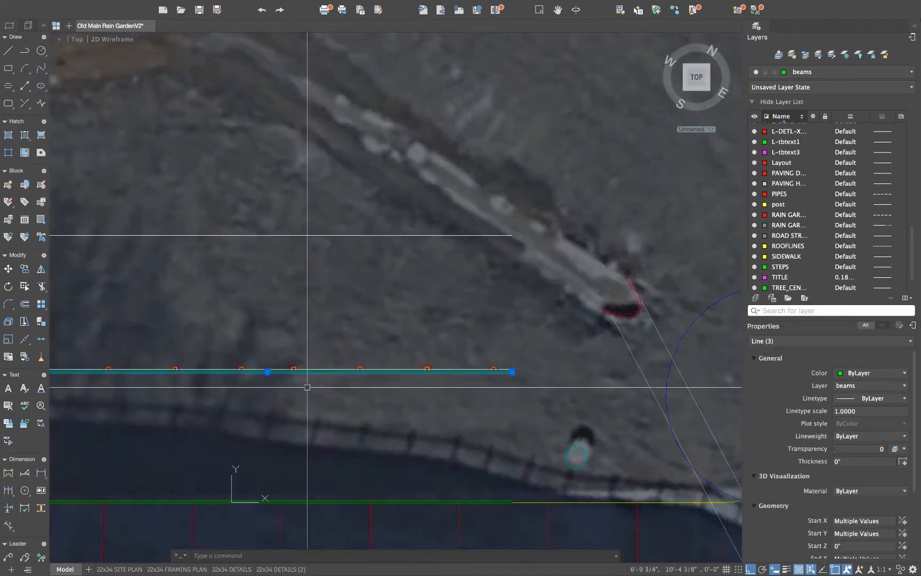
scroll(307, 387, "down", 3)
middle_click_drag(448, 383, 702, 378)
scroll(406, 373, "up", 10)
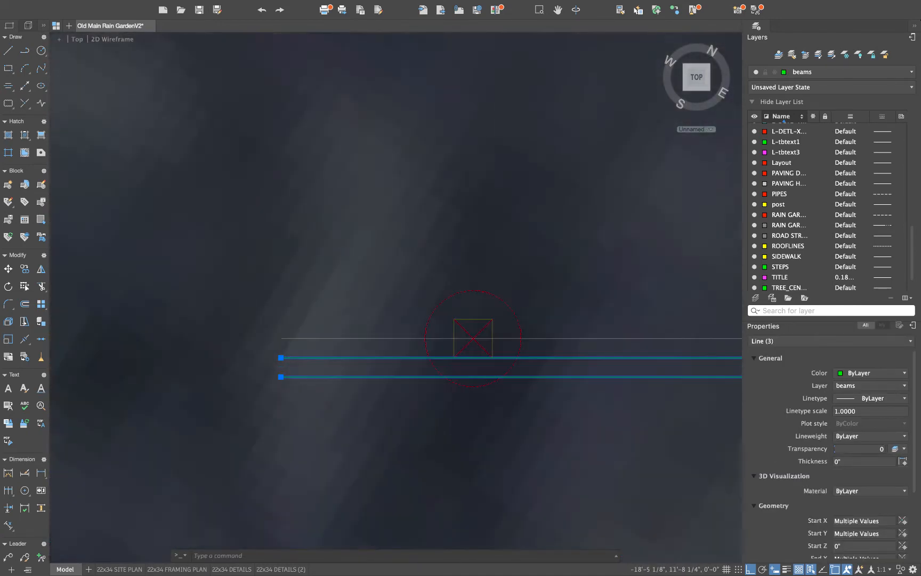
left_click(247, 350)
left_click(312, 402)
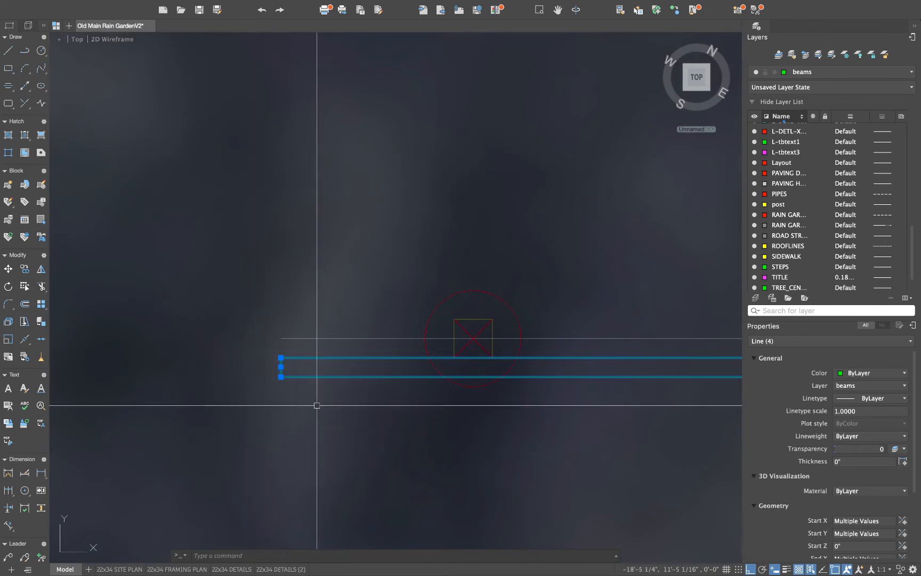
right_click(314, 356)
mouse_move(366, 472)
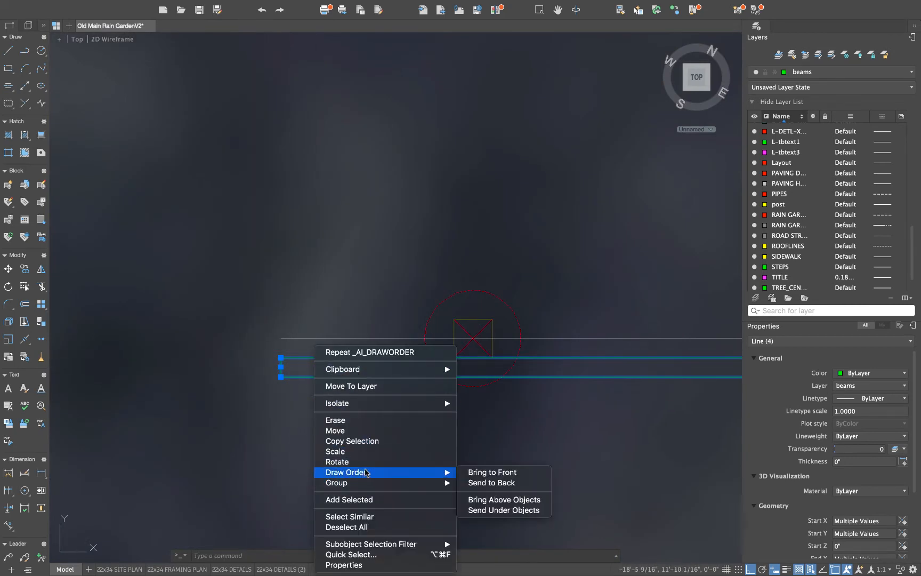
left_click(479, 472)
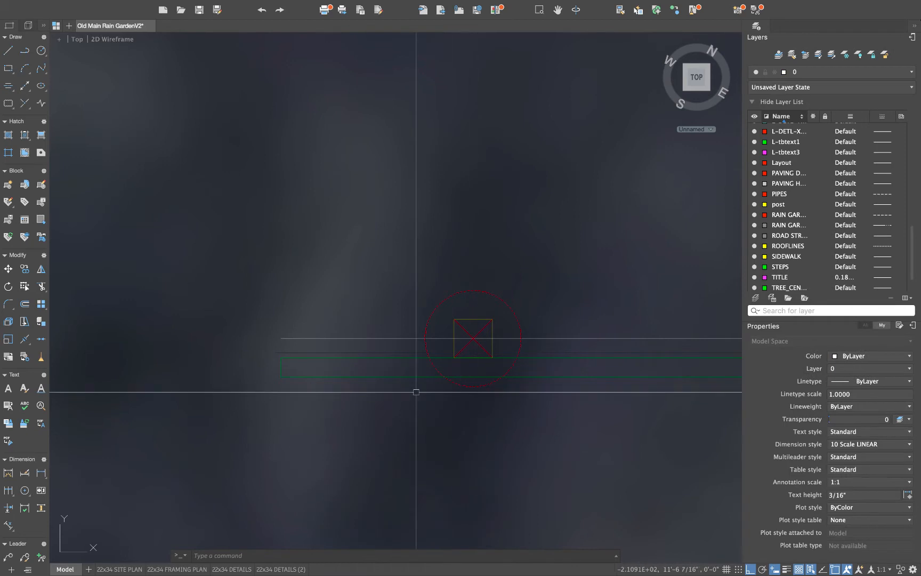
Convert the short line closing the west end of the green beam outline into a polyline with PEDIT
scroll(415, 391, "down", 5)
scroll(644, 366, "up", 8)
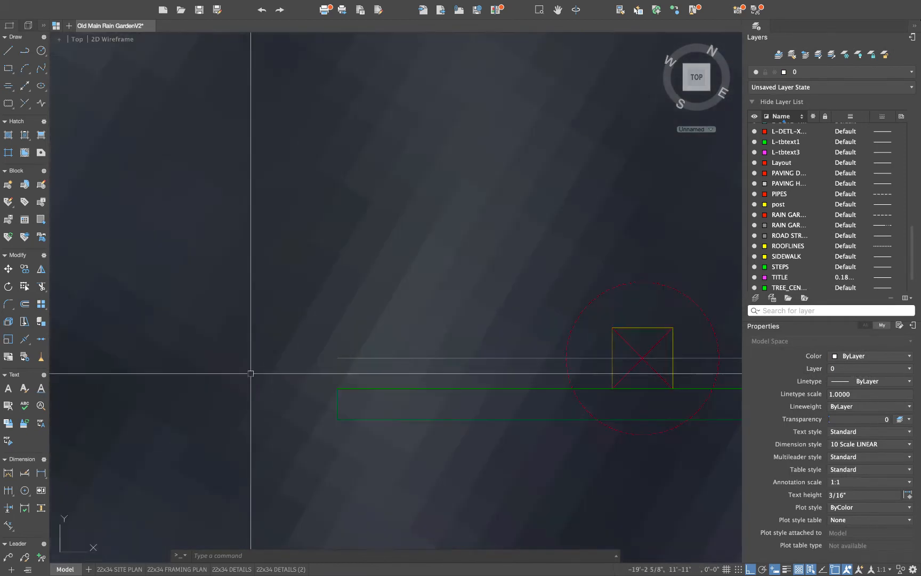
left_click(372, 438)
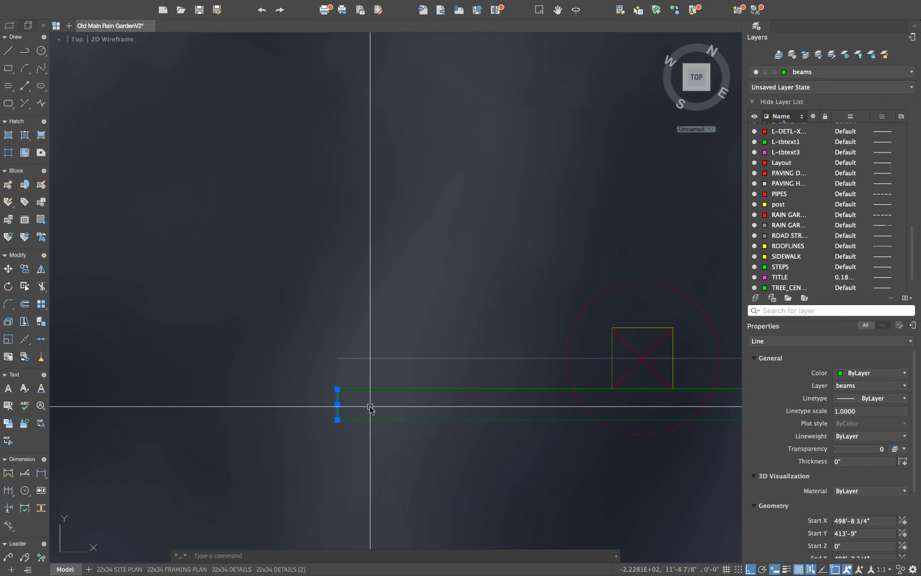
type("pe")
key("Return")
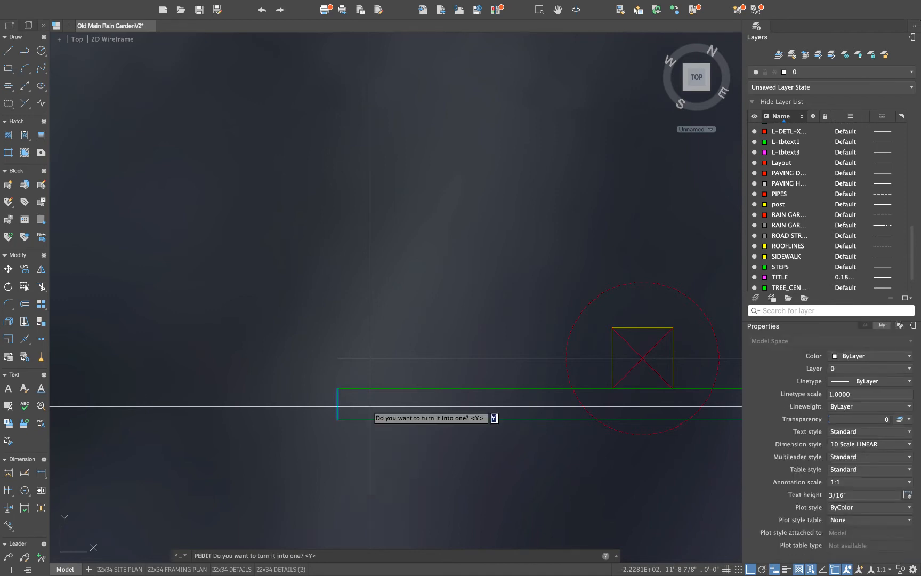
key("Return")
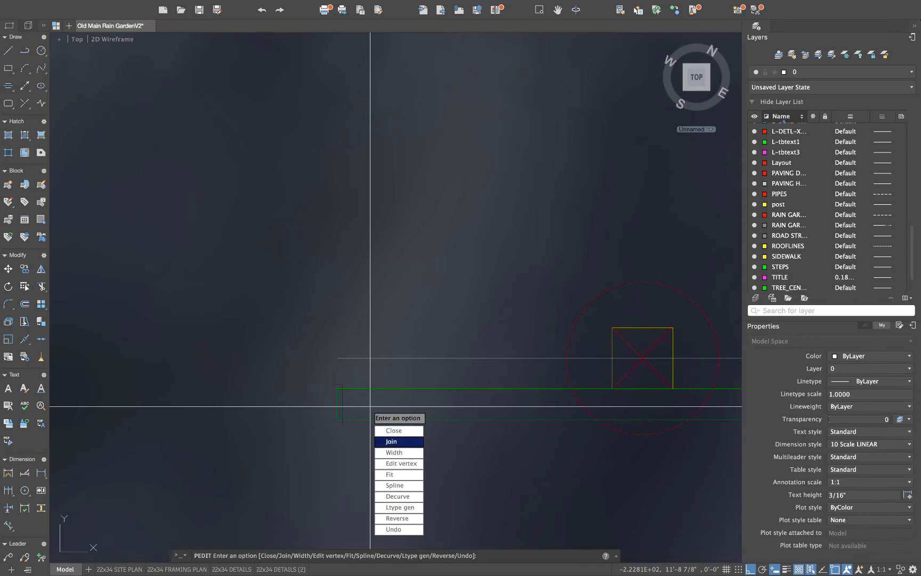
Join the remaining three green beam lines to the converted end line, making the outline one polyline
key("Return")
left_click(361, 371)
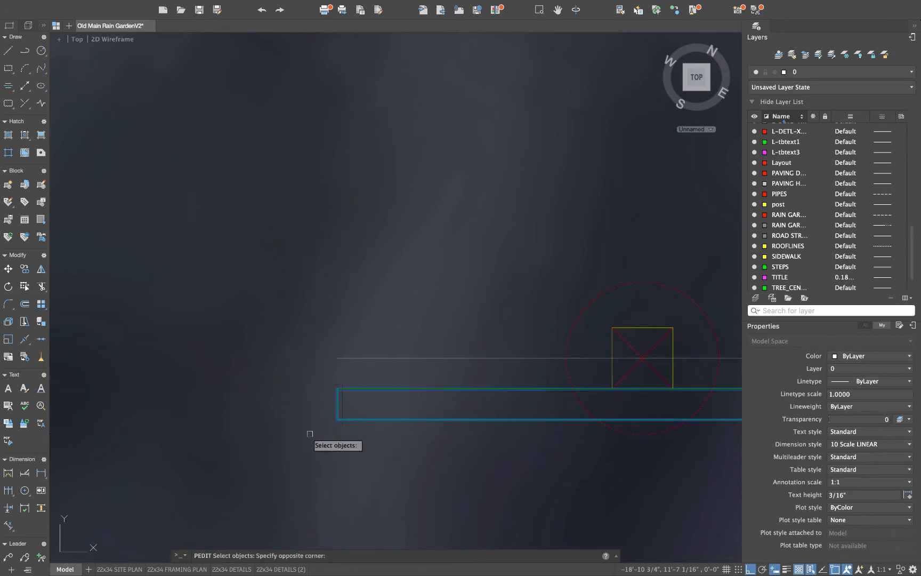
scroll(373, 410, "down", 5)
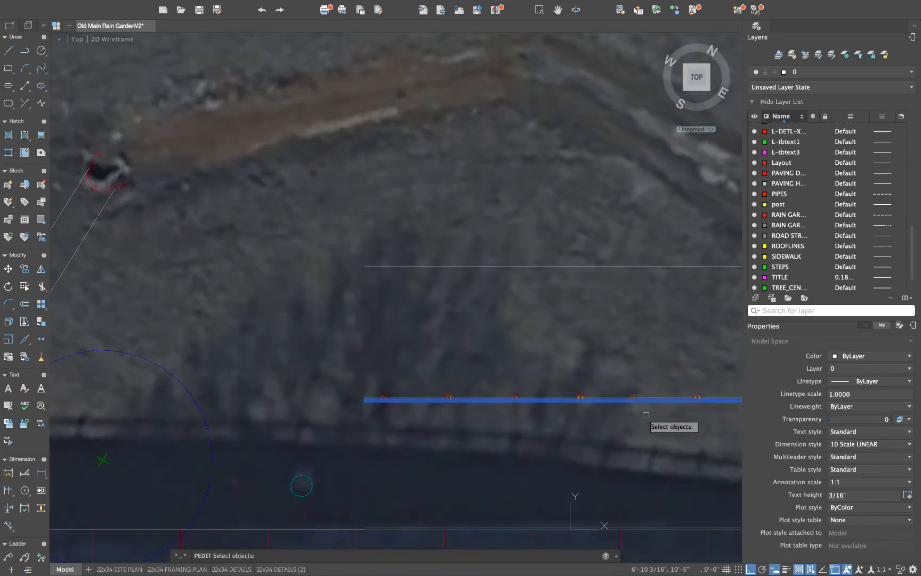
scroll(643, 415, "down", 2)
middle_click_drag(618, 414, 472, 413)
scroll(493, 413, "up", 2)
scroll(726, 408, "up", 8)
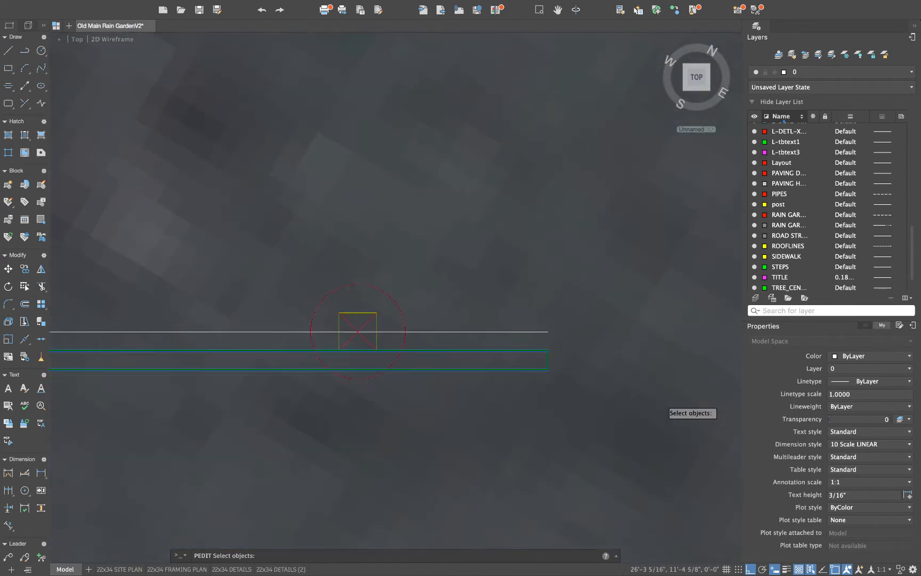
scroll(566, 369, "up", 5)
left_click(547, 355)
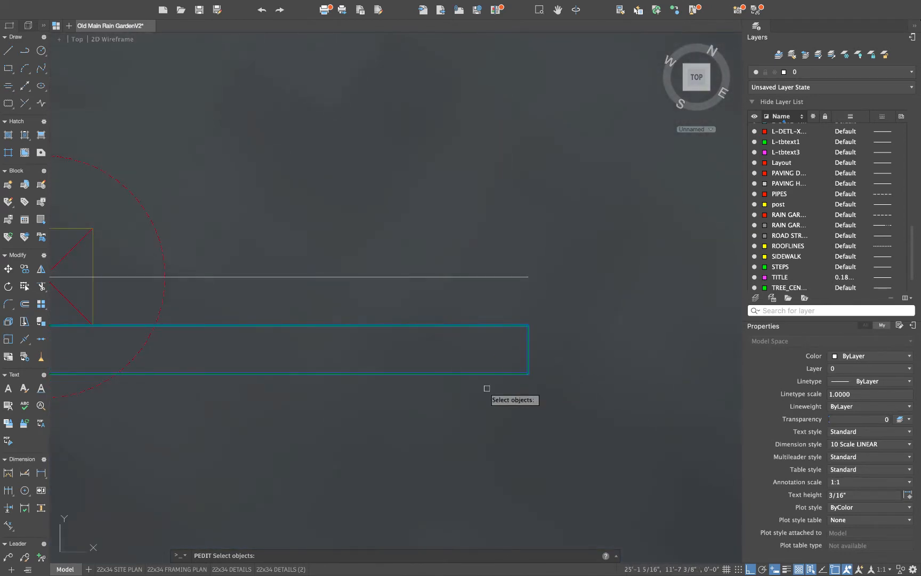
key("Return")
key("Escape")
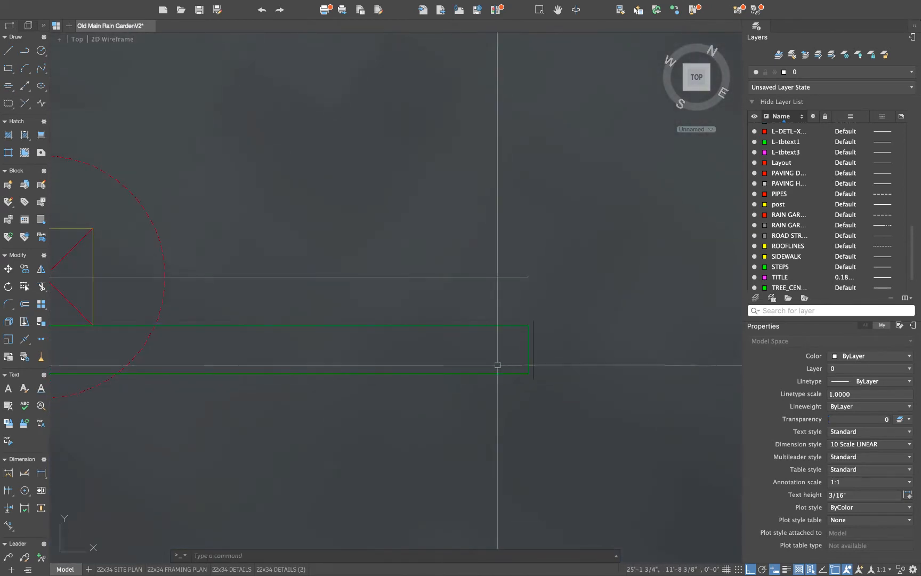
Copy the beam polyline straight up so the copy's lower edge sits on the upper edge of the posts
left_click(486, 325)
scroll(586, 426, "down", 4)
middle_click_drag(495, 410, 521, 423)
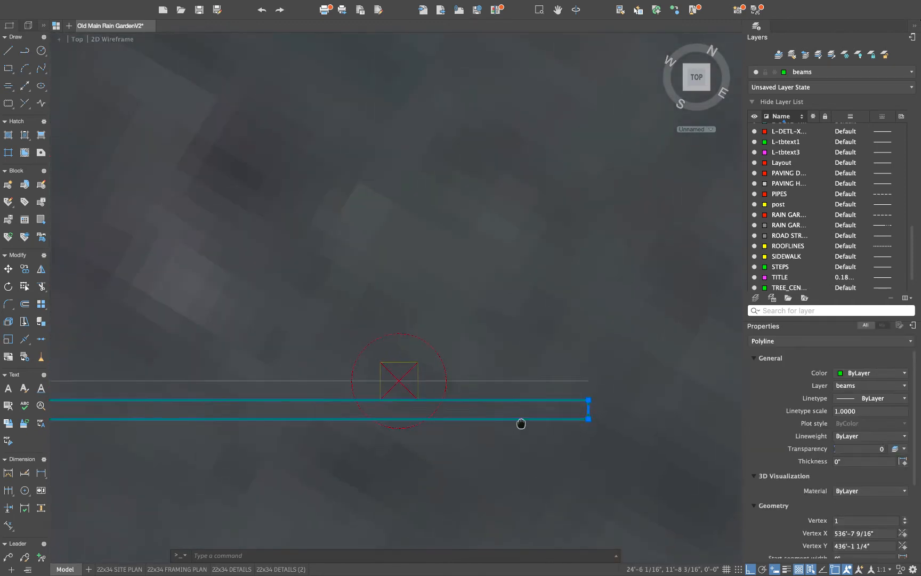
type("c")
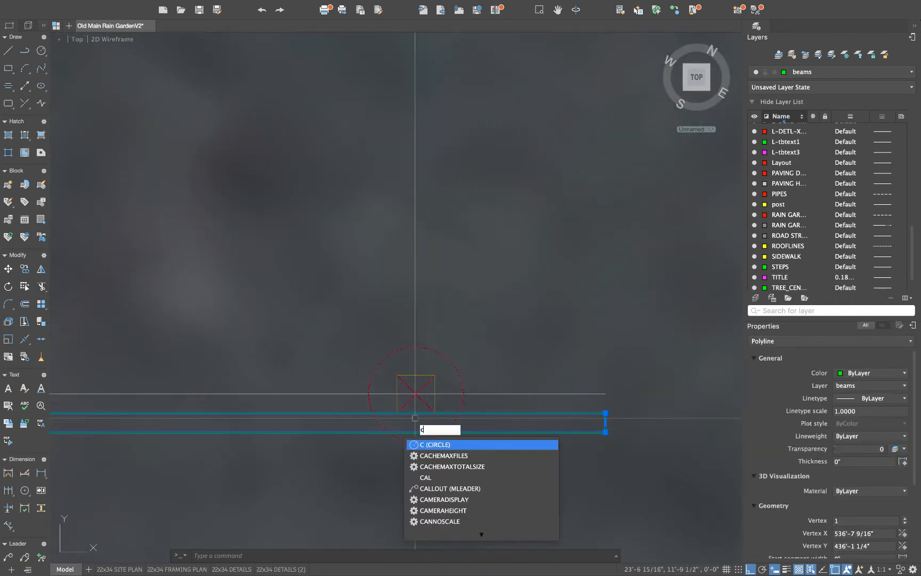
type("o")
key("Return")
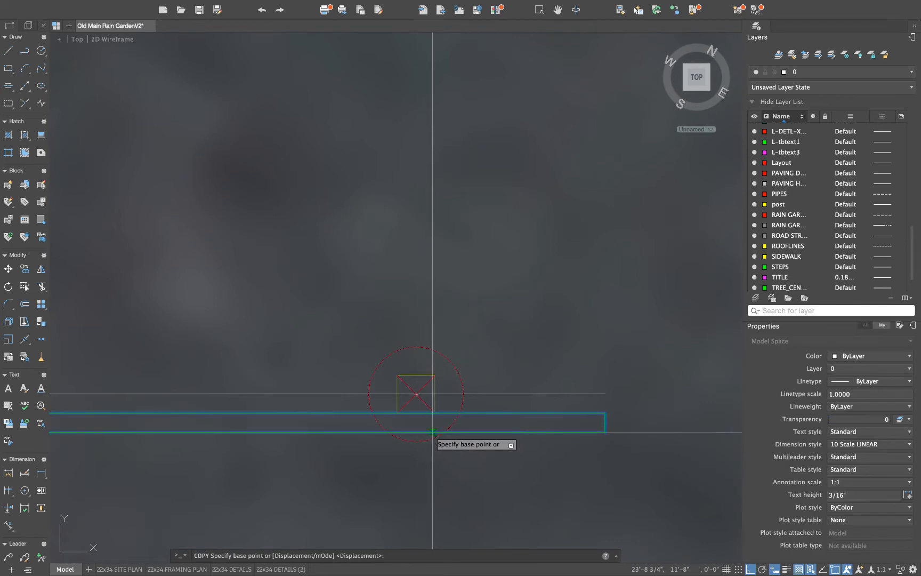
scroll(429, 429, "up", 3)
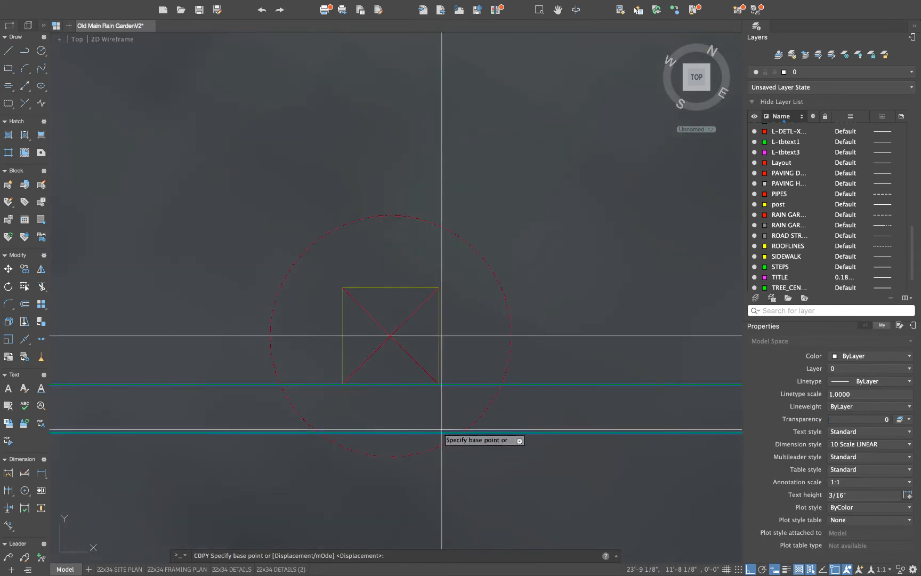
left_click(422, 432)
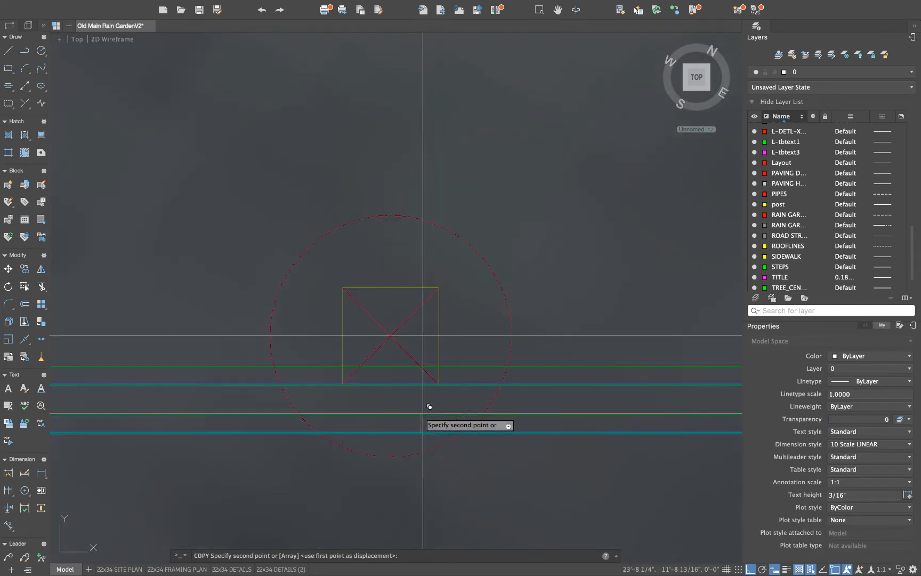
left_click(421, 289)
key("Escape")
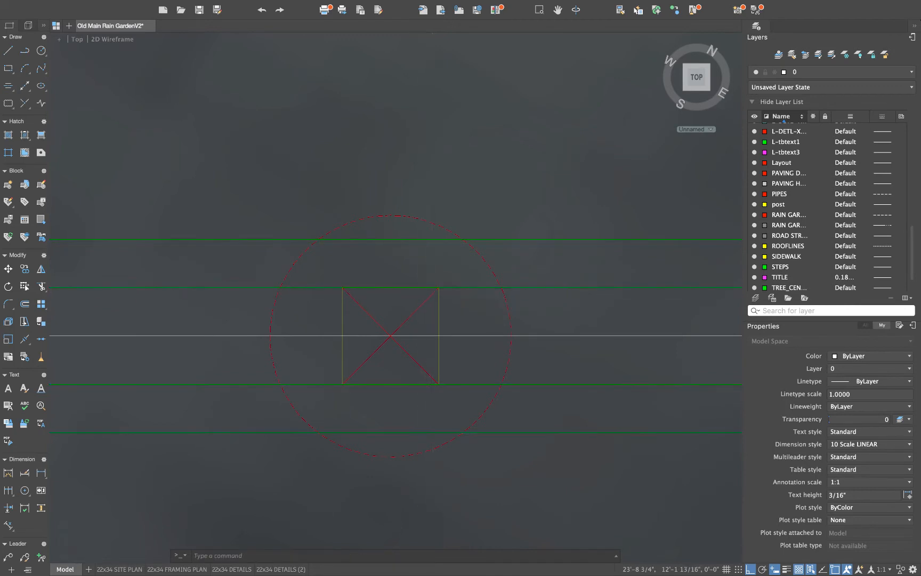
Try to copy the row of double beams, posts and footings straight up by its upper beam edge onto the upper line
scroll(432, 295, "down", 5)
middle_click_drag(432, 296, 434, 307)
scroll(515, 311, "down", 3)
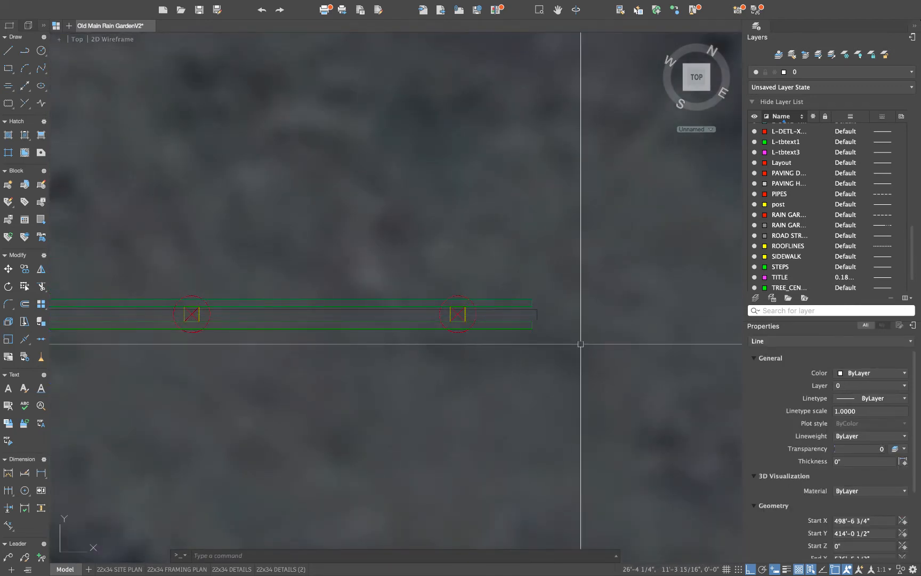
scroll(480, 323, "down", 4)
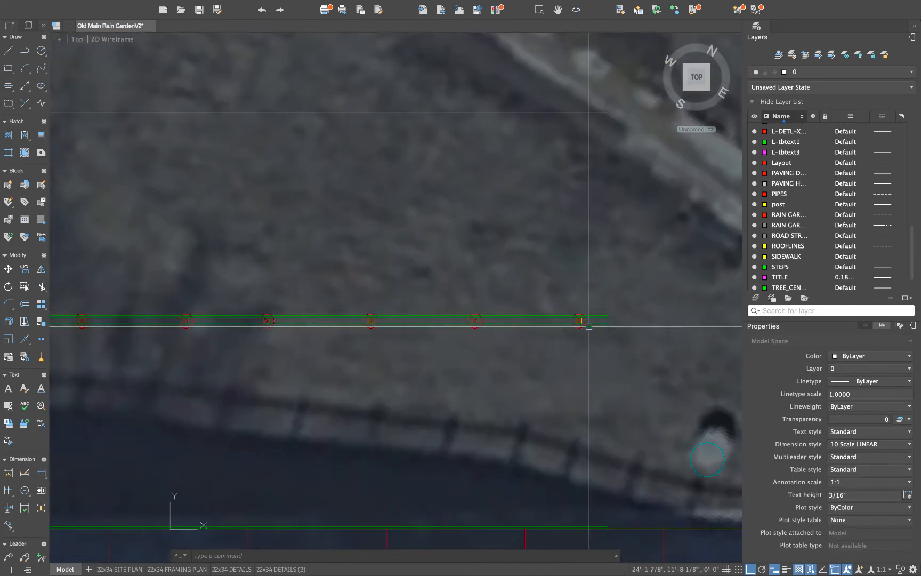
scroll(588, 326, "down", 5)
scroll(545, 324, "up", 5)
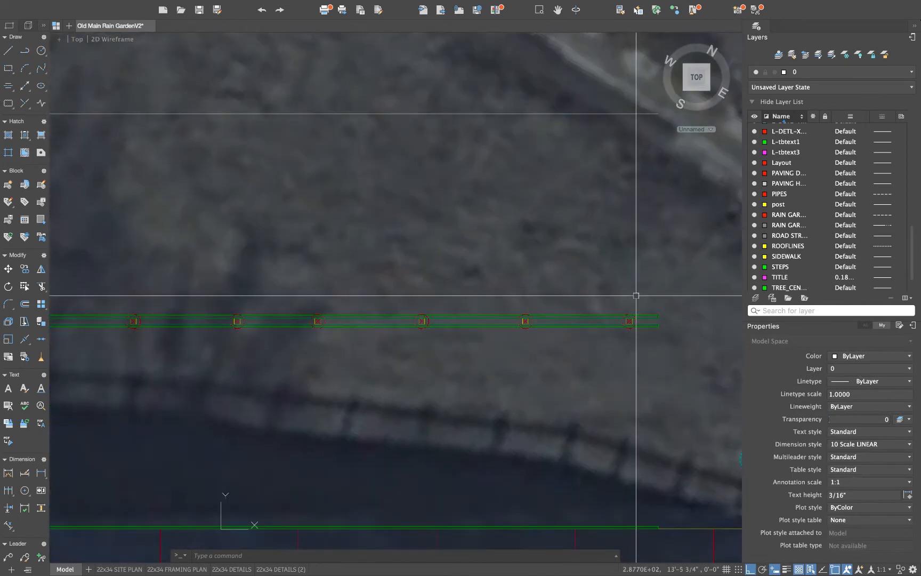
scroll(636, 295, "down", 5)
scroll(635, 219, "up", 3)
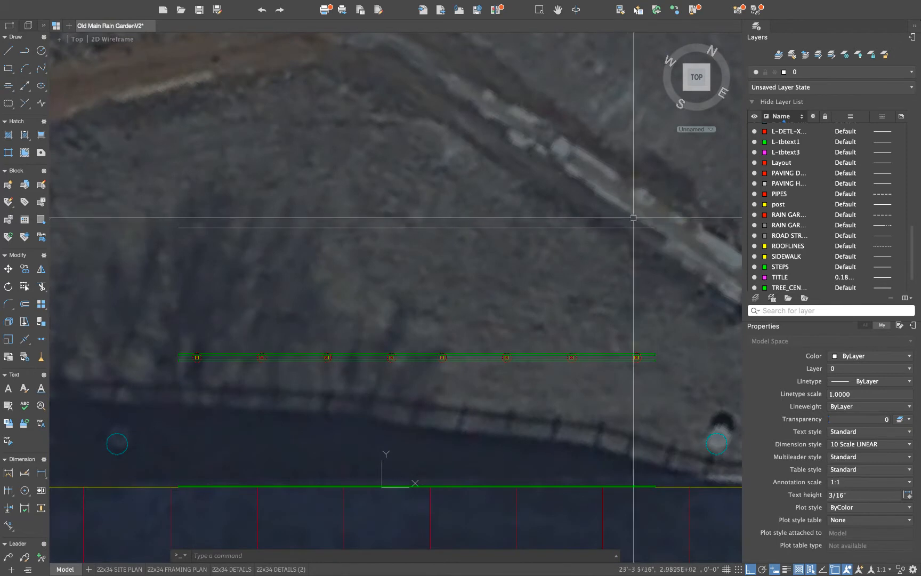
left_click(681, 309)
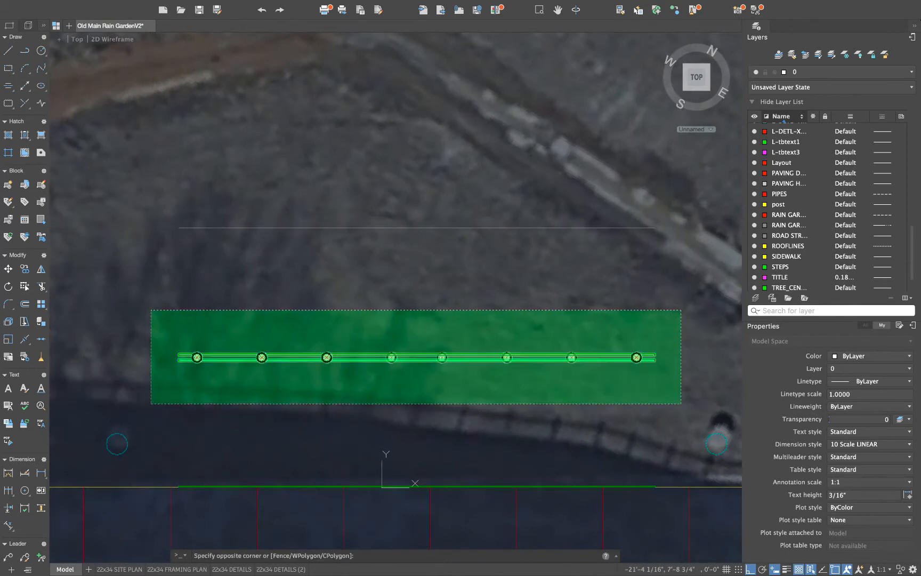
left_click(151, 403)
type("c")
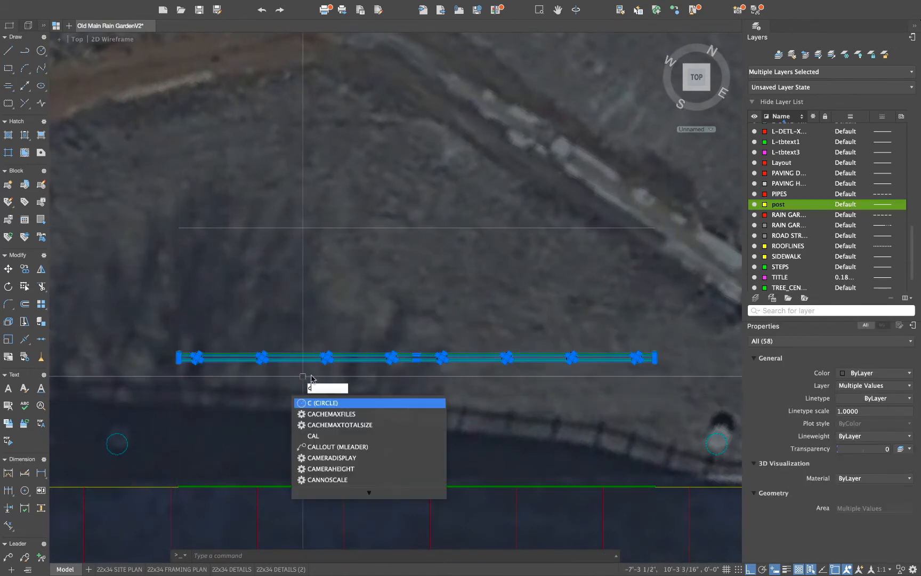
type("o")
key("Return")
scroll(416, 362, "up", 4)
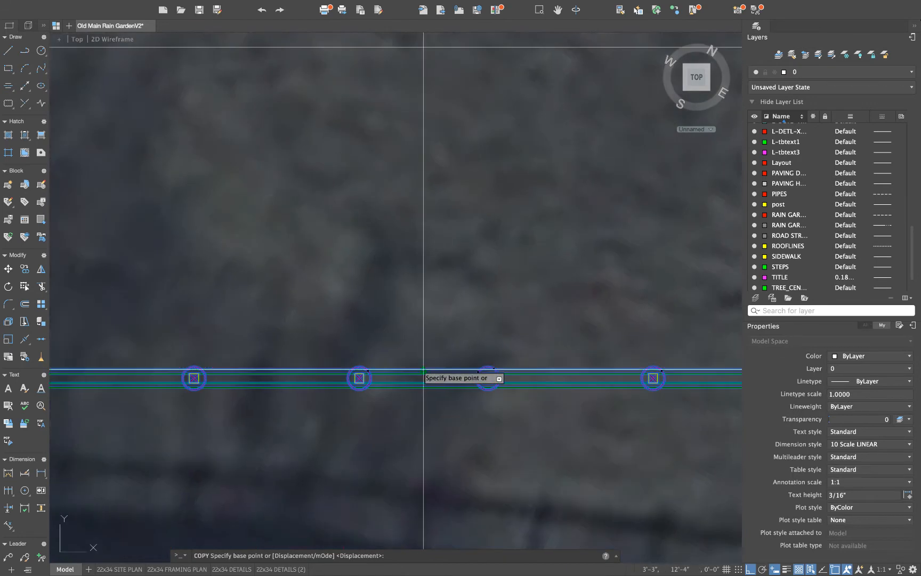
left_click(424, 368)
scroll(426, 331, "down", 3)
middle_click_drag(426, 252, 431, 325)
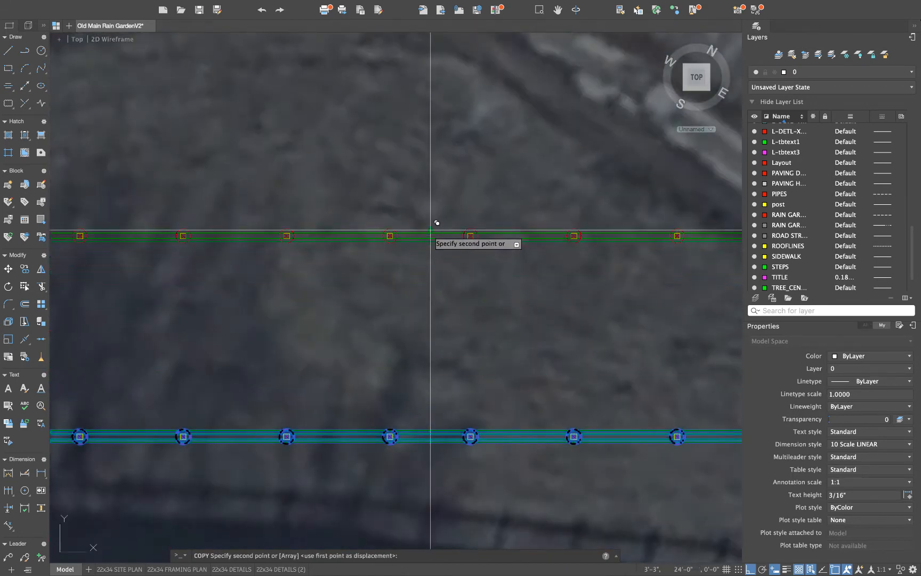
left_click(431, 230)
key("Escape")
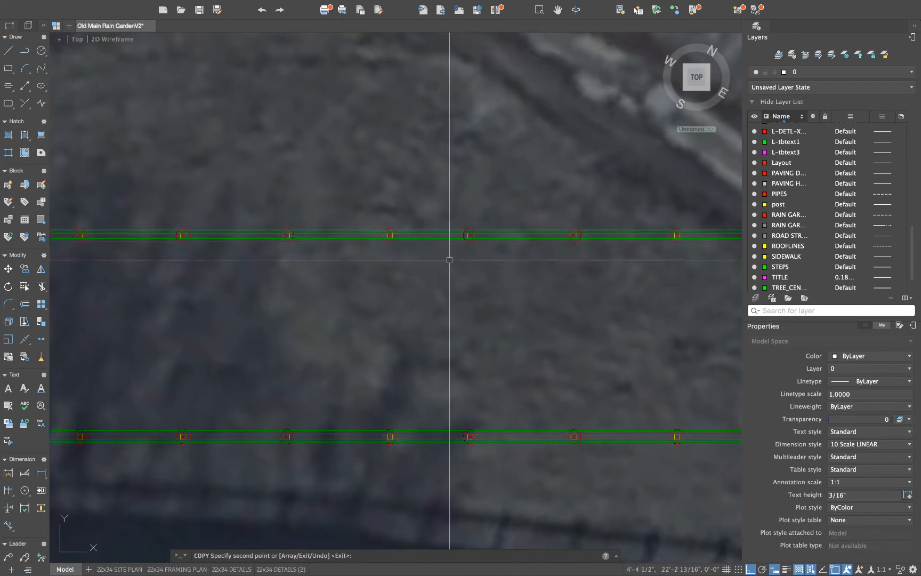
scroll(452, 259, "down", 4)
mouse_move(470, 264)
middle_mouse_down()
mouse_move(480, 274)
mouse_move(437, 276)
middle_mouse_up()
scroll(436, 275, "up", 5)
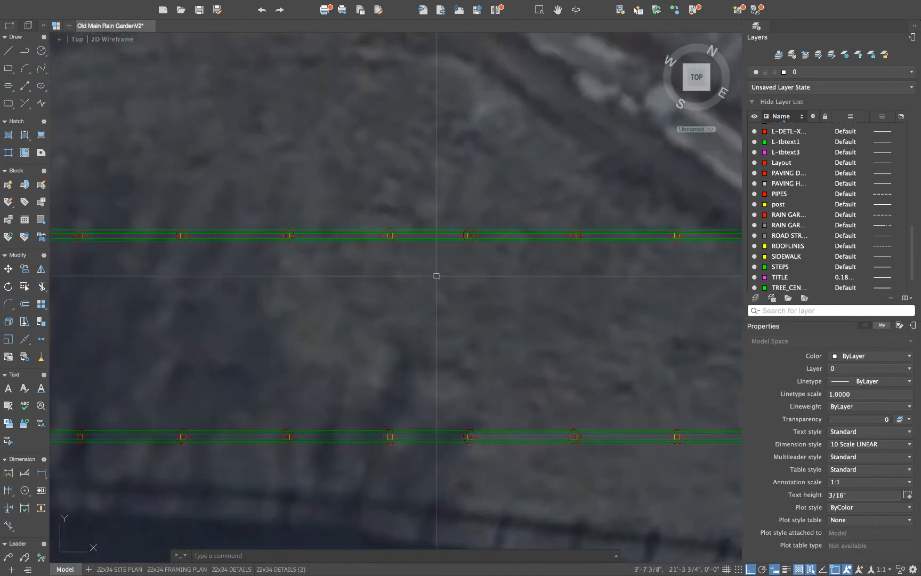
scroll(437, 275, "down", 3)
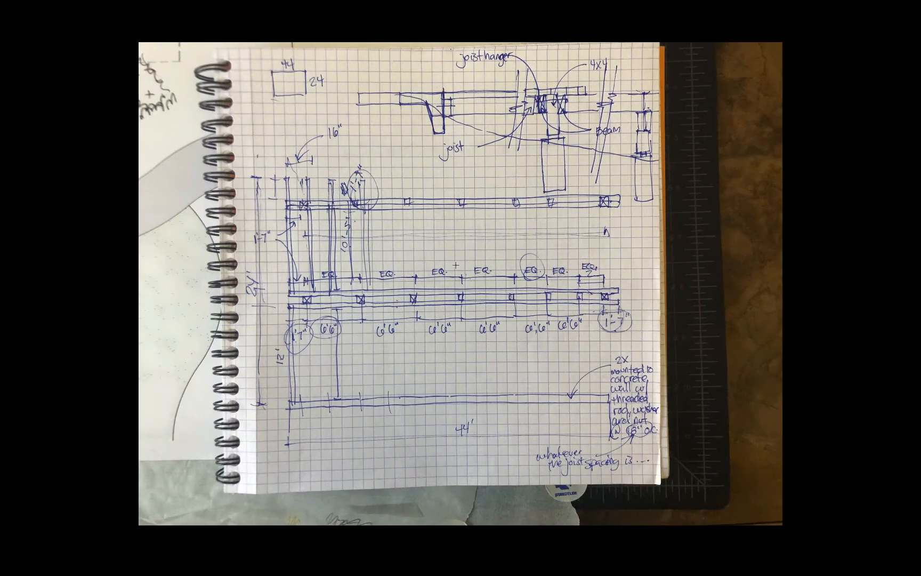
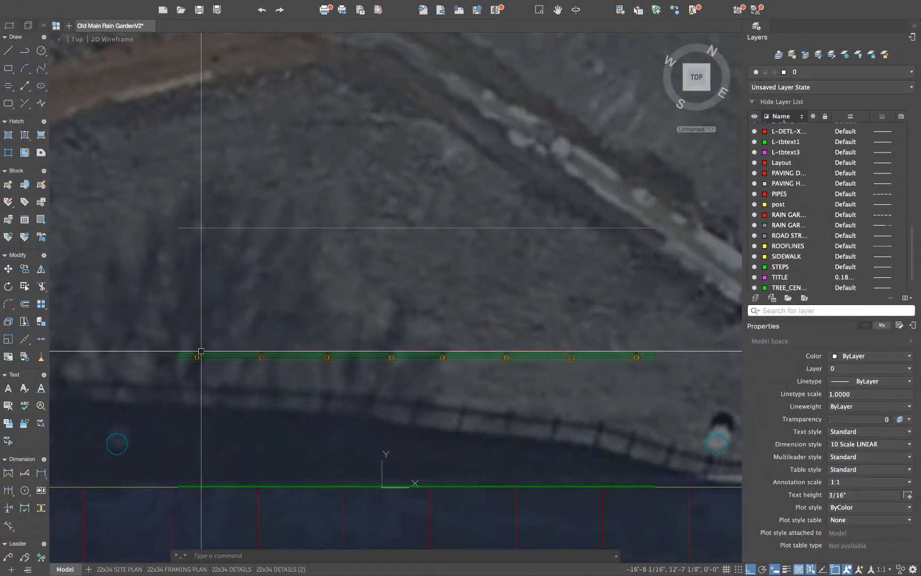
Copy the row of double beams, posts and footings straight up so the posts' upper edge sits on the upper line
scroll(179, 358, "up", 5)
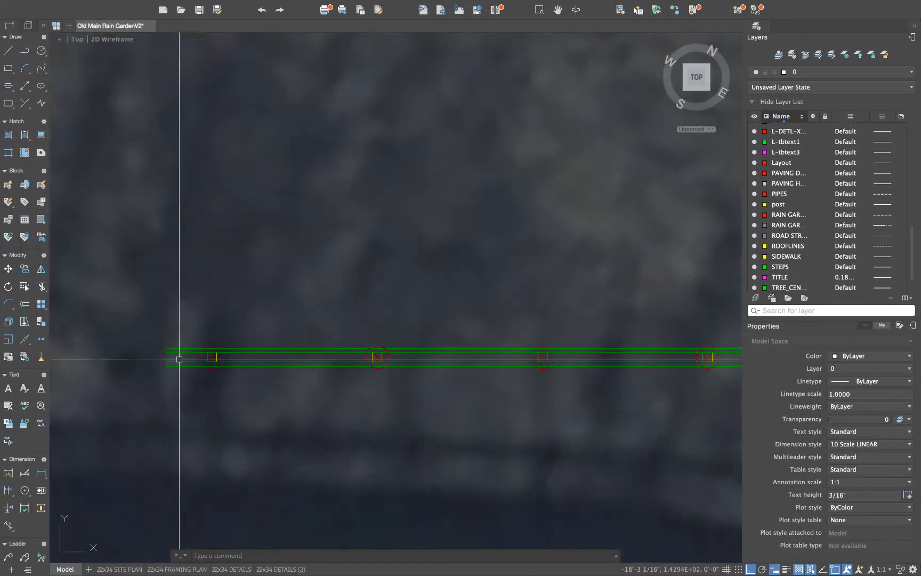
scroll(179, 359, "up", 4)
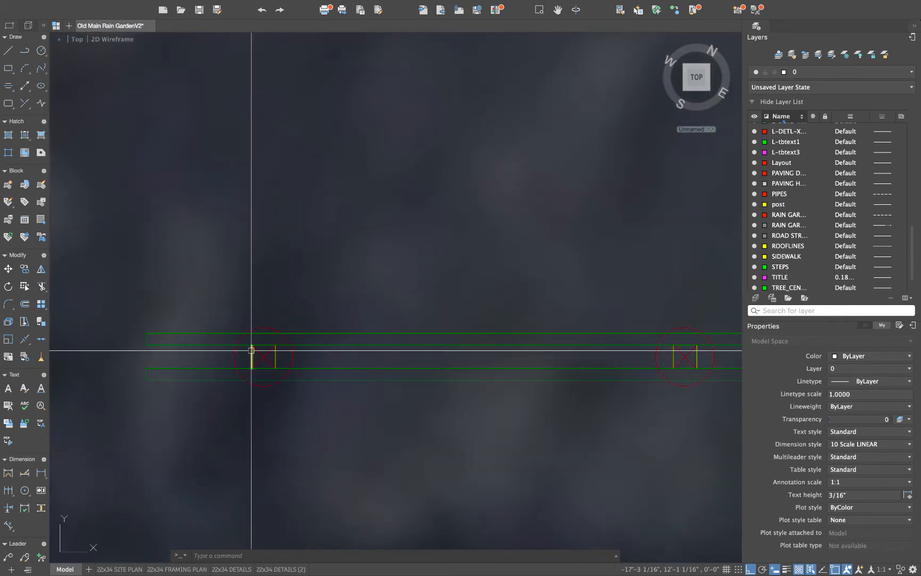
scroll(244, 333, "down", 4)
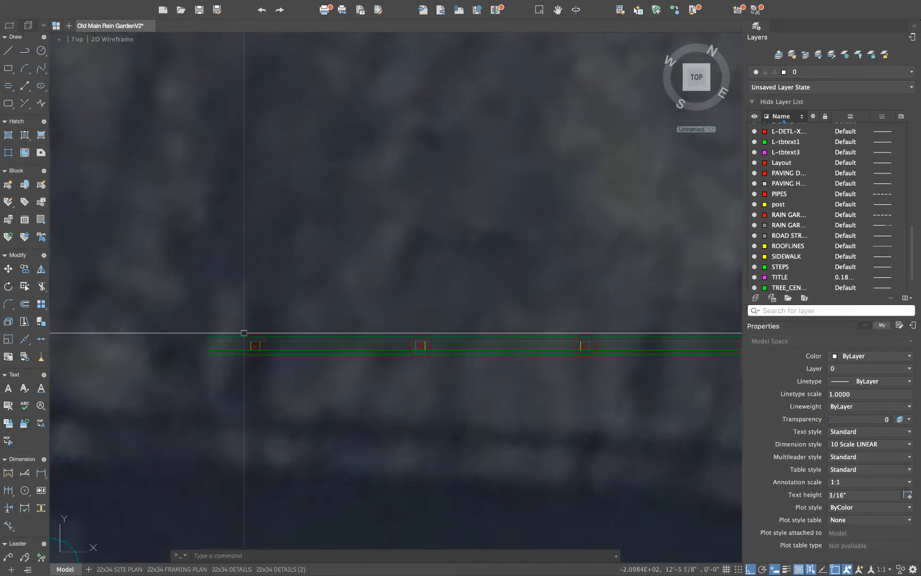
scroll(244, 333, "down", 6)
scroll(246, 245, "up", 4)
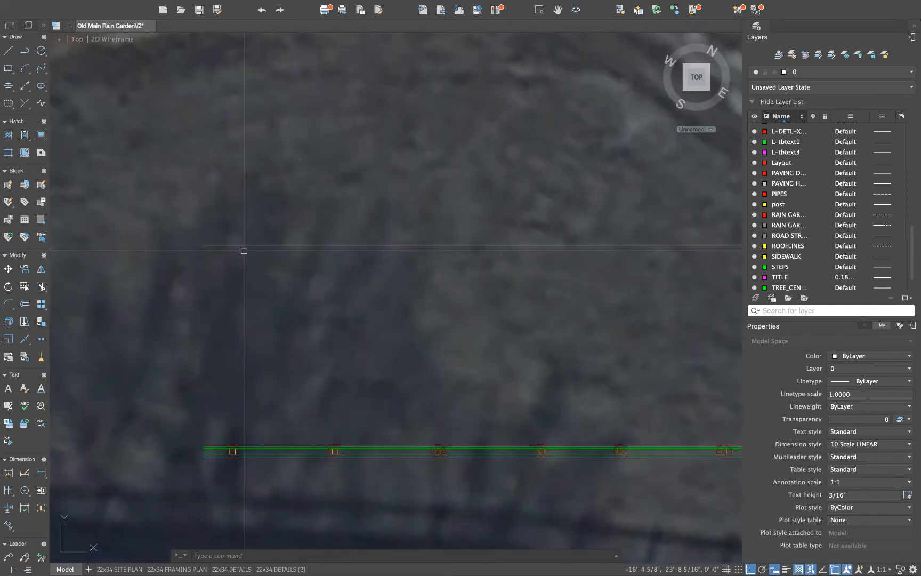
scroll(198, 311, "down", 4)
left_click(171, 368)
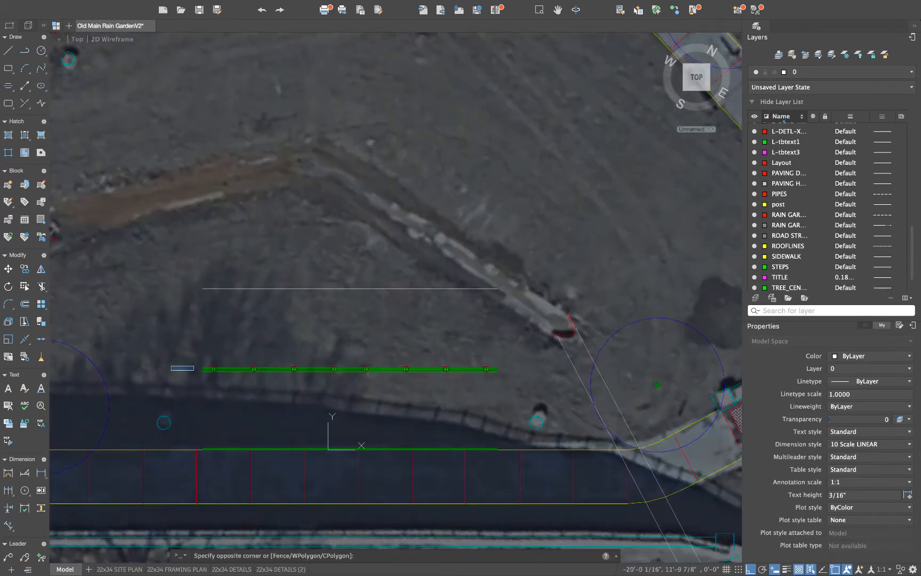
left_click(485, 388)
left_click(188, 353)
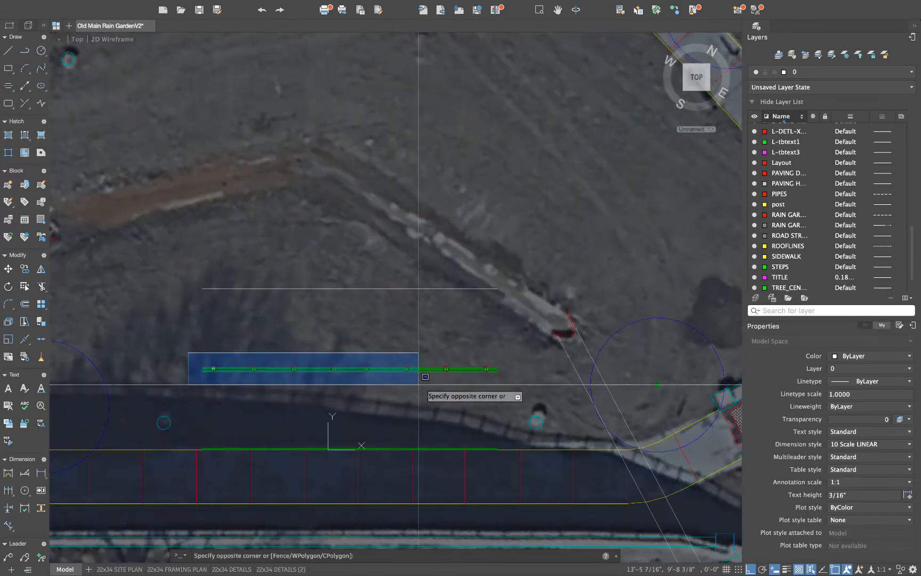
left_click(506, 388)
type("co")
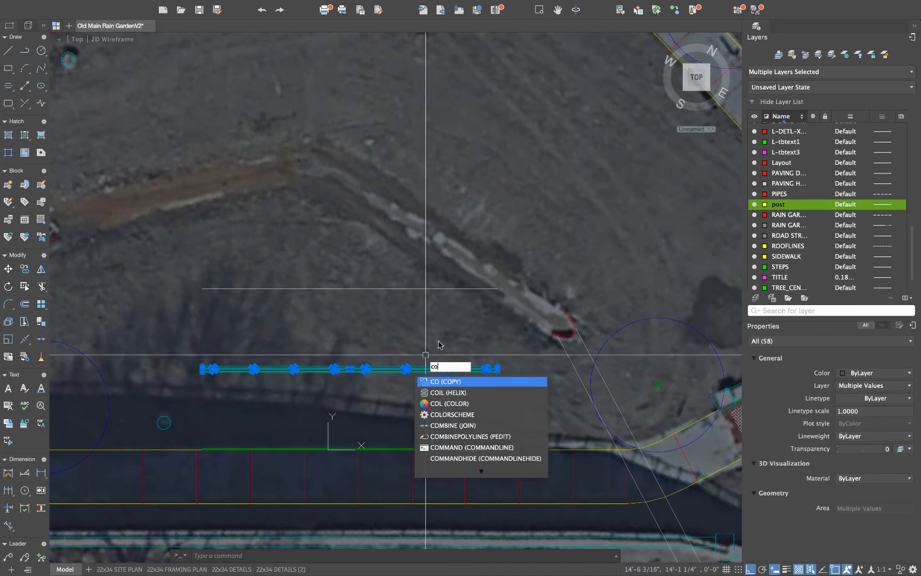
key("Return")
scroll(440, 338, "up", 8)
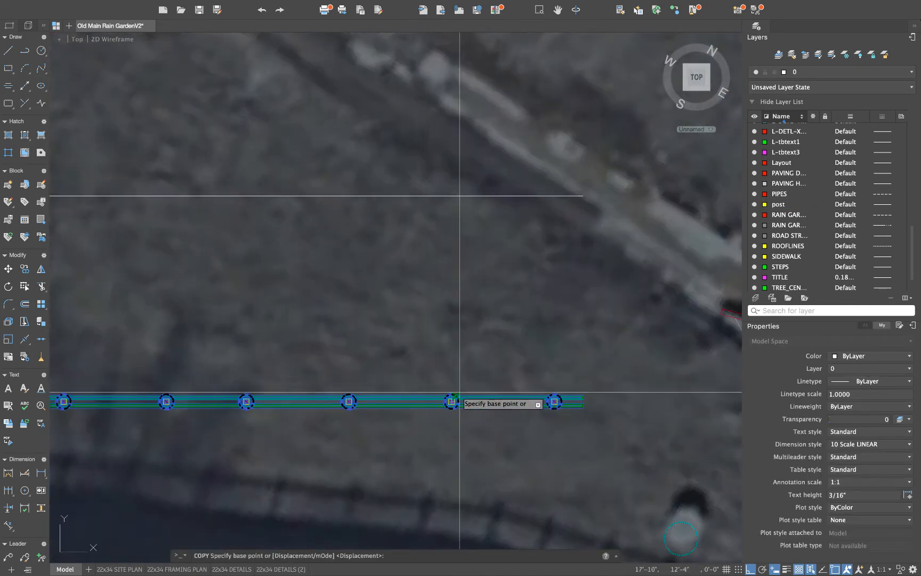
left_click(445, 406)
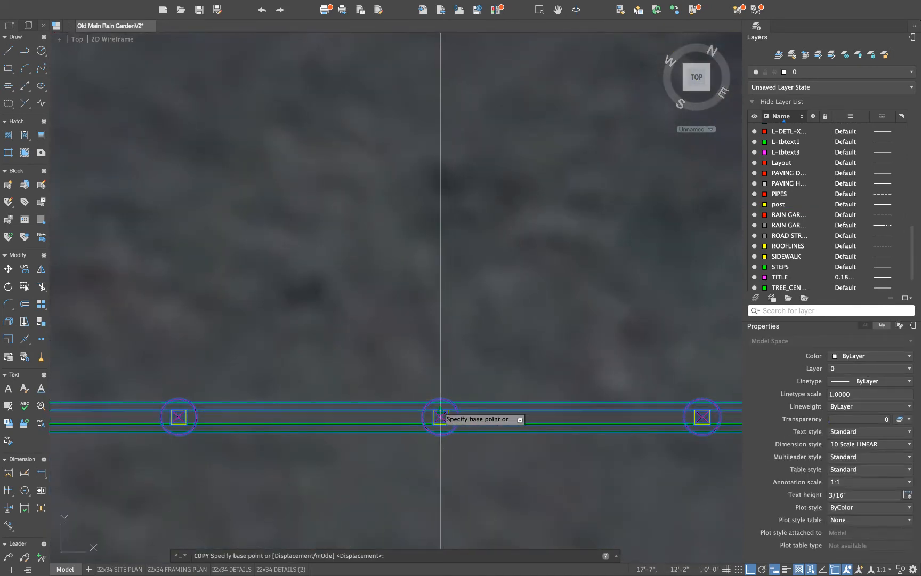
scroll(449, 373, "down", 4)
scroll(448, 320, "up", 2)
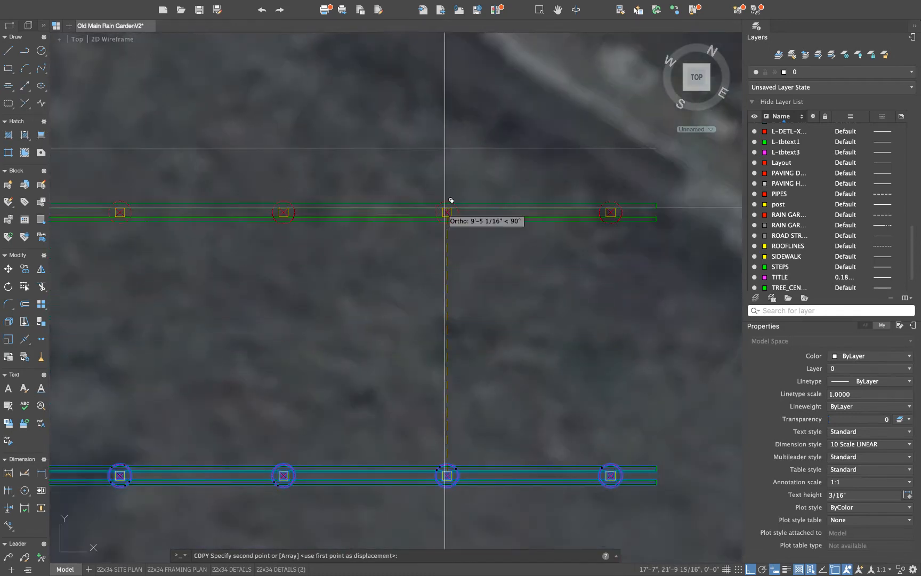
left_click(450, 142)
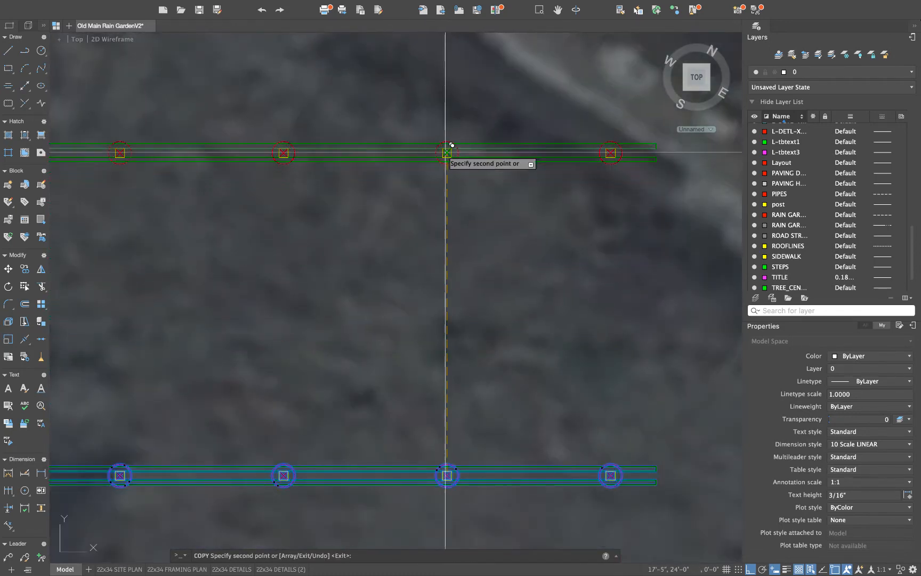
key("Escape")
Move the copied upper row of double beams, posts and footings straight down 1.5', leaving the white upper line in place
scroll(432, 241, "down", 2)
middle_click_drag(432, 240, 483, 263)
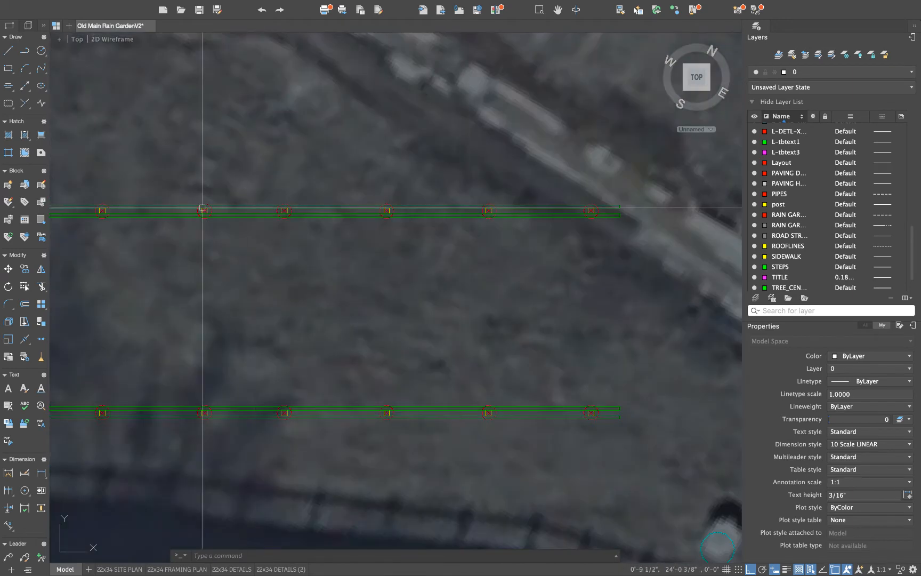
scroll(203, 210, "down", 4)
middle_click_drag(210, 211, 351, 219)
left_click(163, 198)
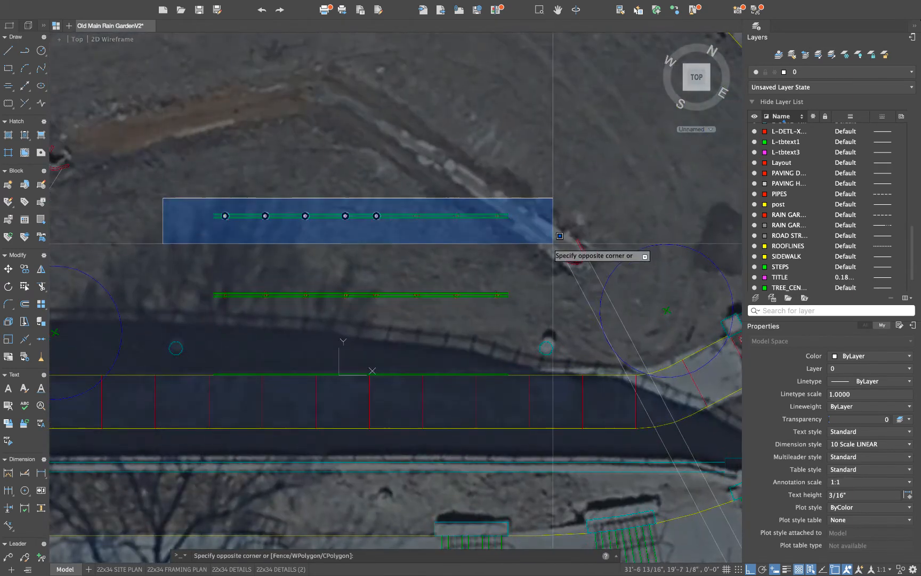
left_click(528, 240)
scroll(505, 223, "up", 5)
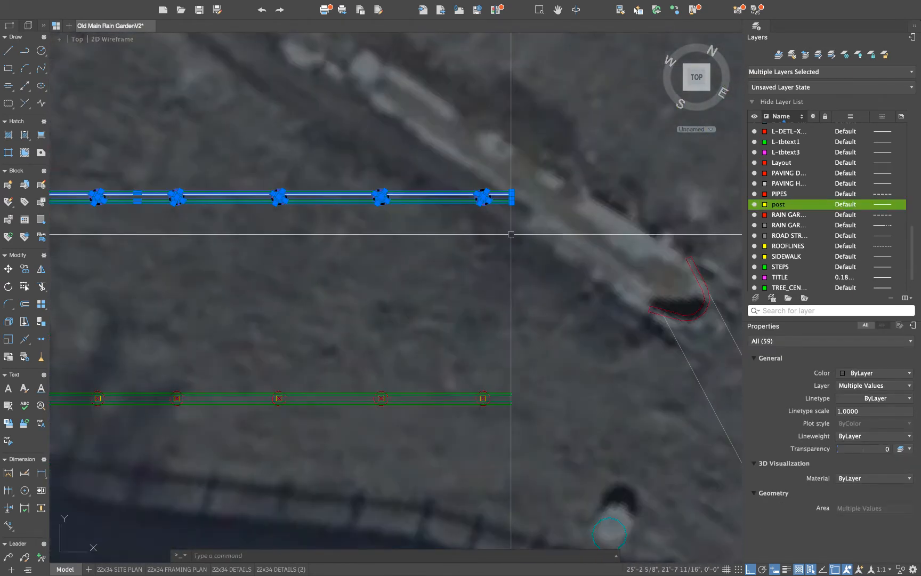
scroll(507, 219, "up", 4)
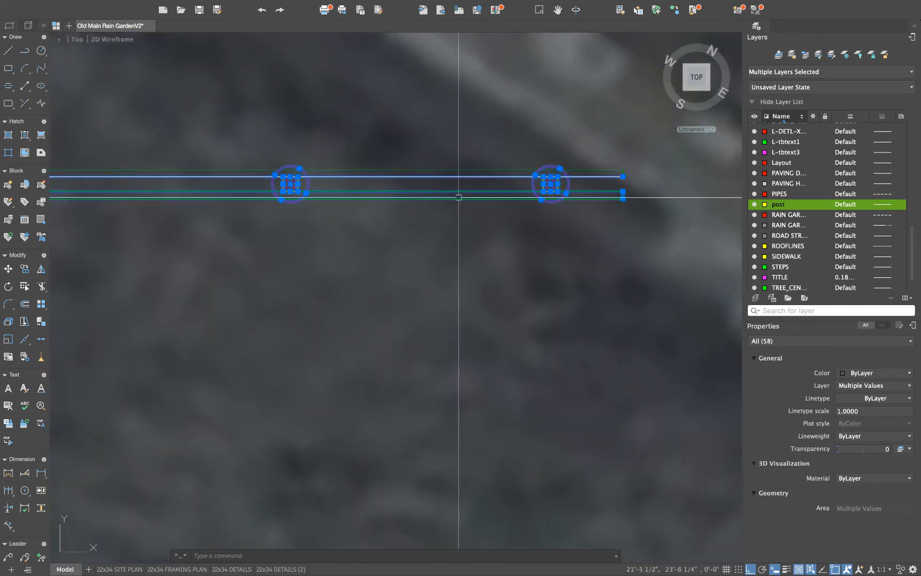
left_click(479, 156)
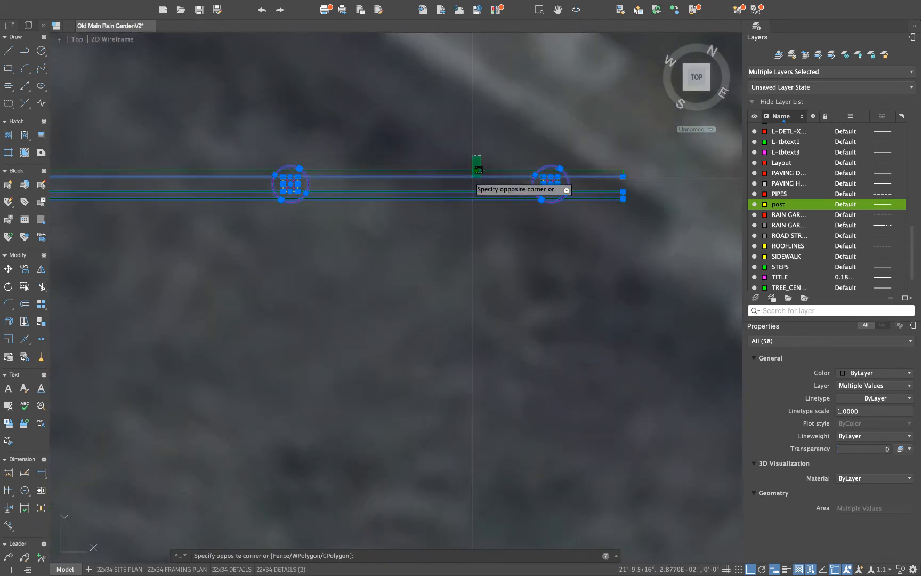
left_click(471, 179, "shift")
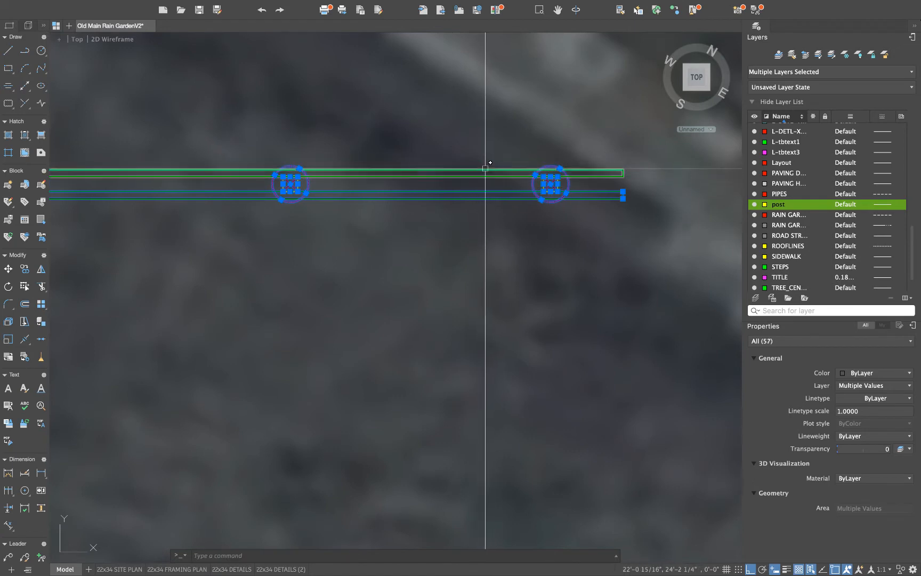
left_click(485, 169)
type("m")
key("Return")
left_click(491, 271)
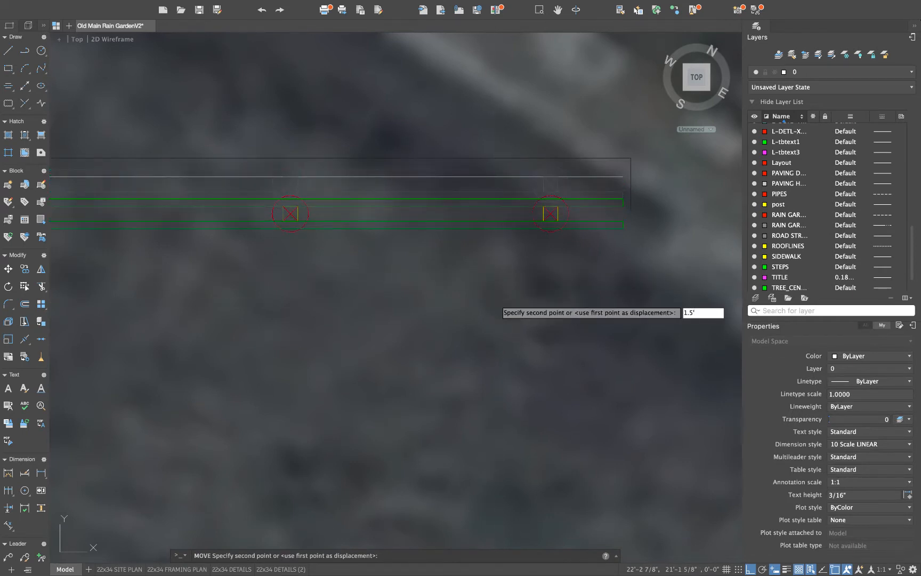
type("1.5'")
key("Return")
Bring the whole upper row of double beams, posts and footings to the front of the draw order
scroll(509, 291, "down", 2)
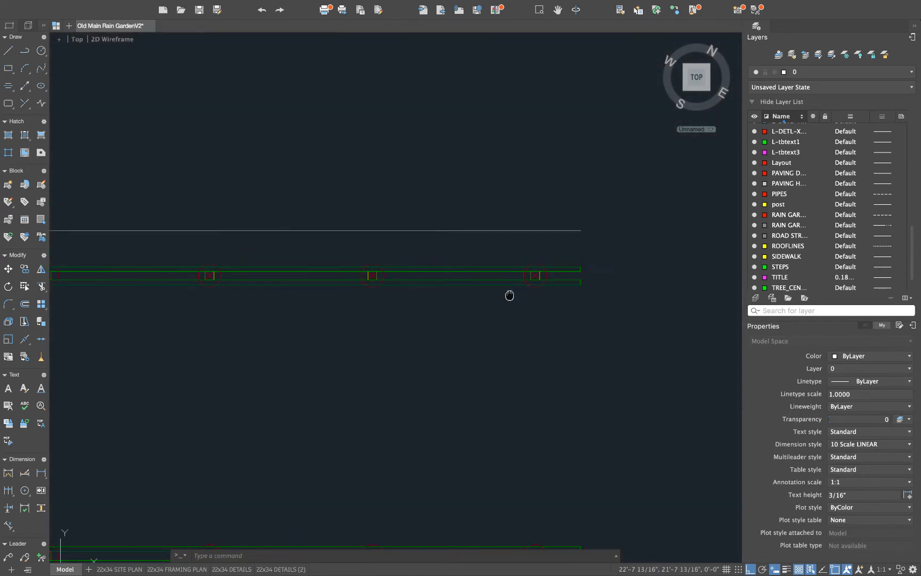
scroll(510, 295, "down", 1)
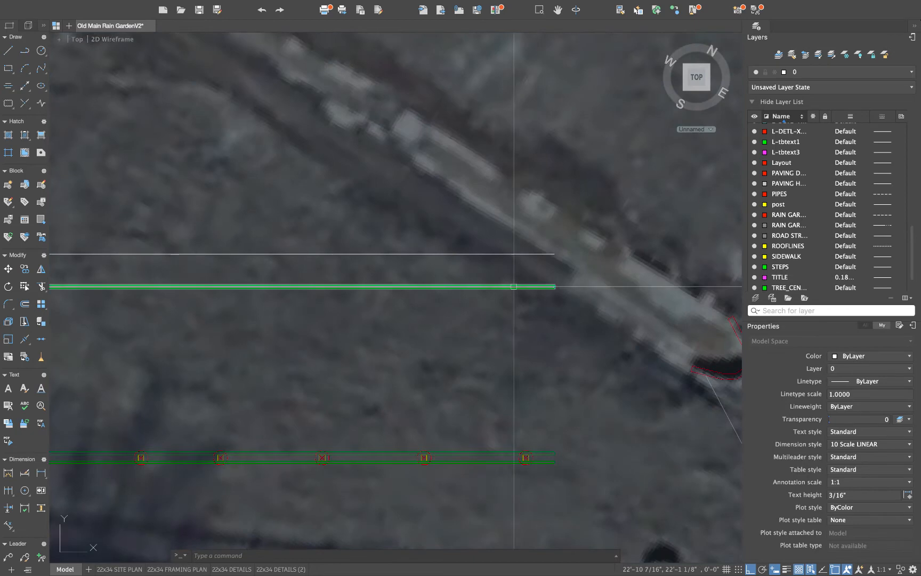
left_click(568, 261)
scroll(510, 309, "down", 4)
left_click(250, 305)
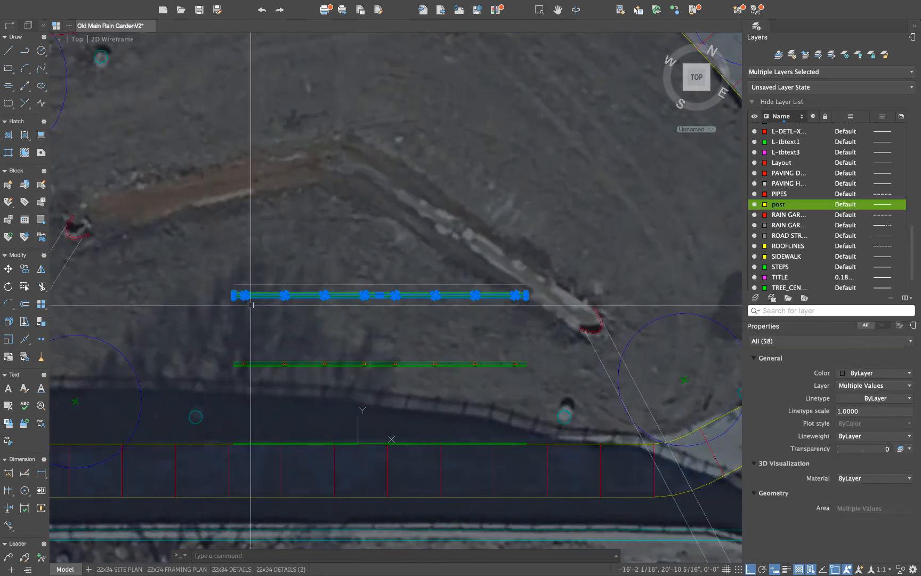
right_click(268, 301)
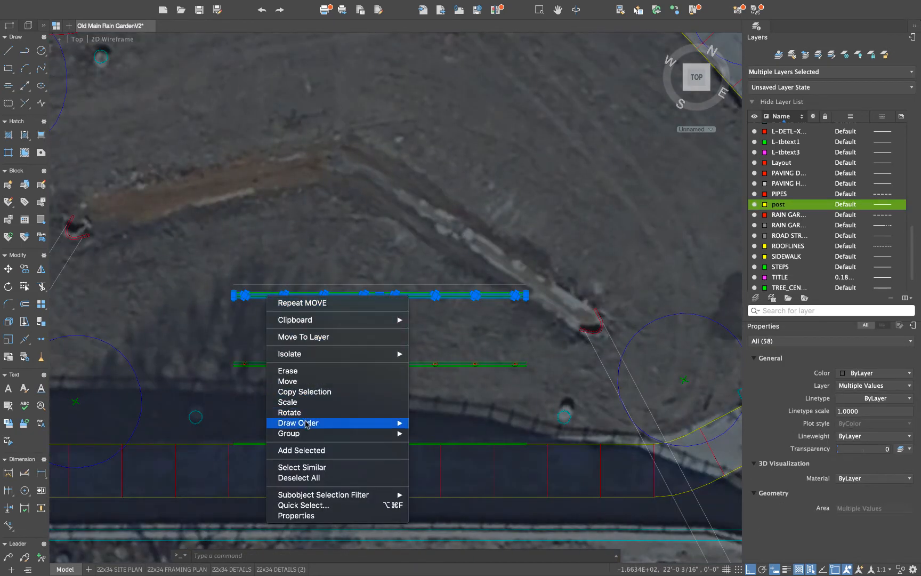
left_click(447, 422)
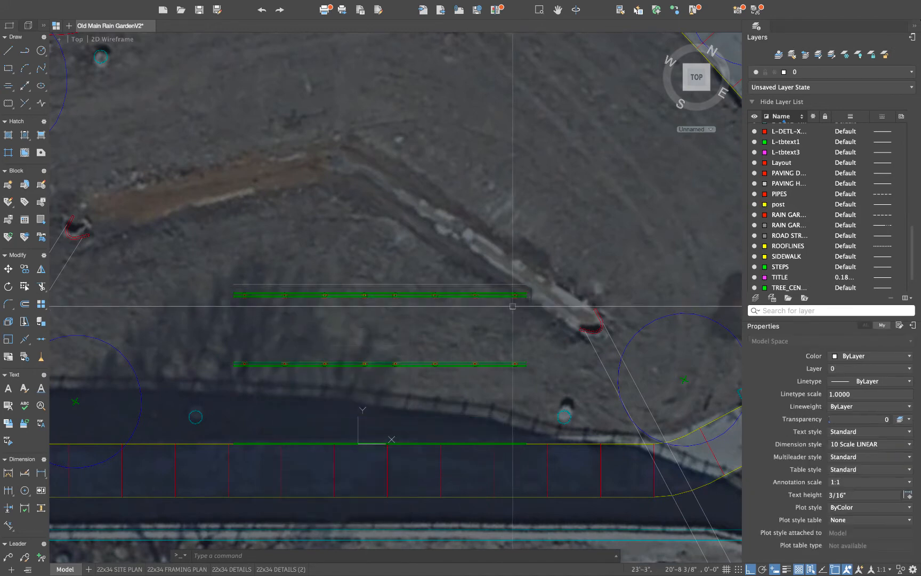
Measure the vertical distance from the last upper-row post's upper edge to the white upper line
scroll(509, 288, "up", 5)
scroll(512, 295, "up", 5)
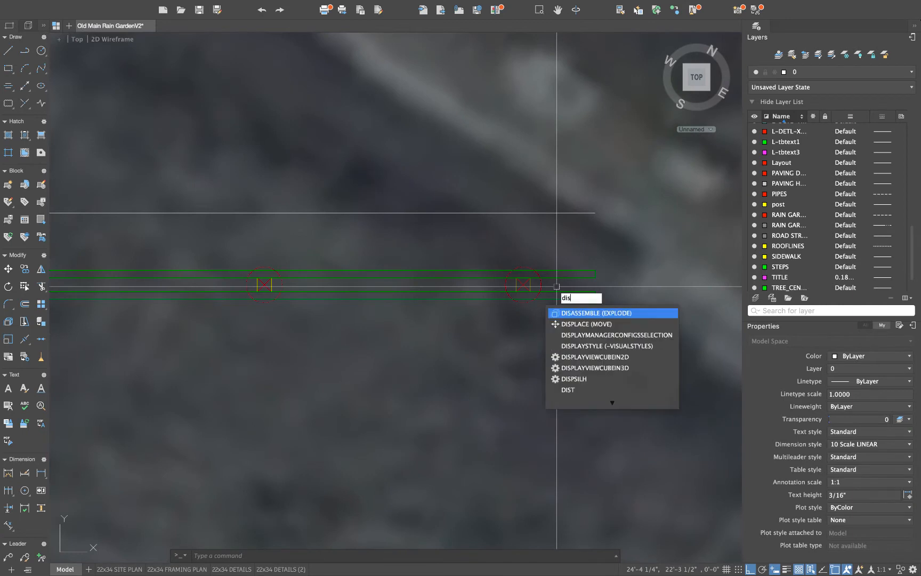
key("Return")
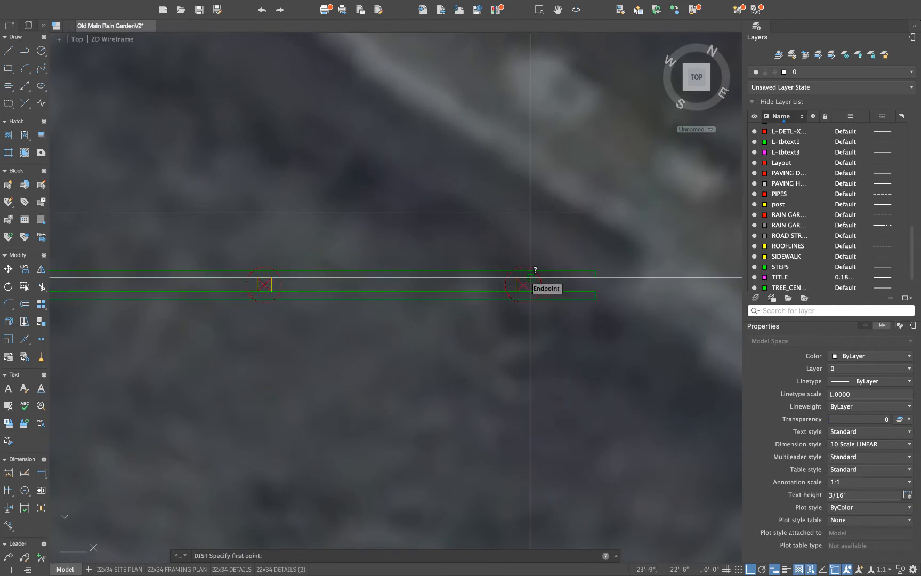
left_click(528, 277)
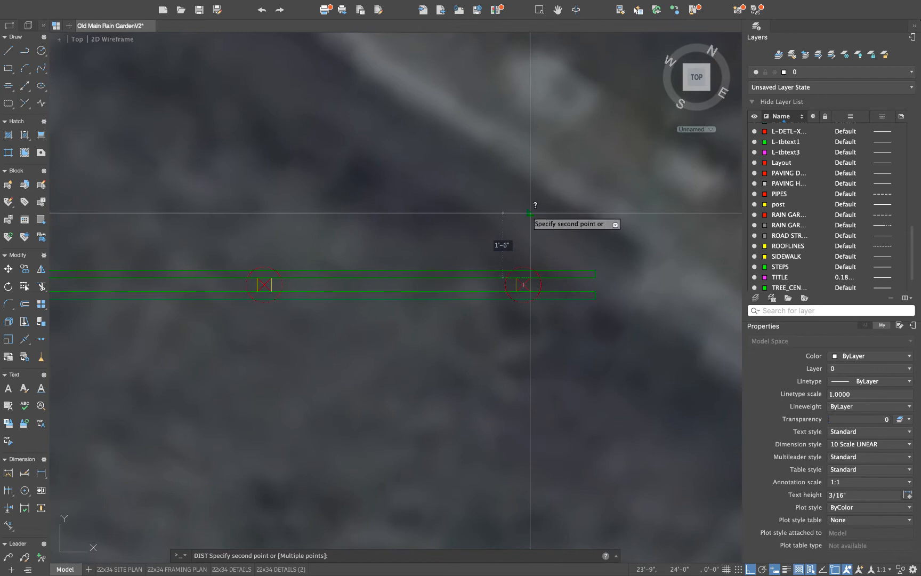
key("Escape")
Compare both rows of double beams and posts and the wall-side beam with the hand-drawn framing sketch
scroll(536, 280, "down", 5)
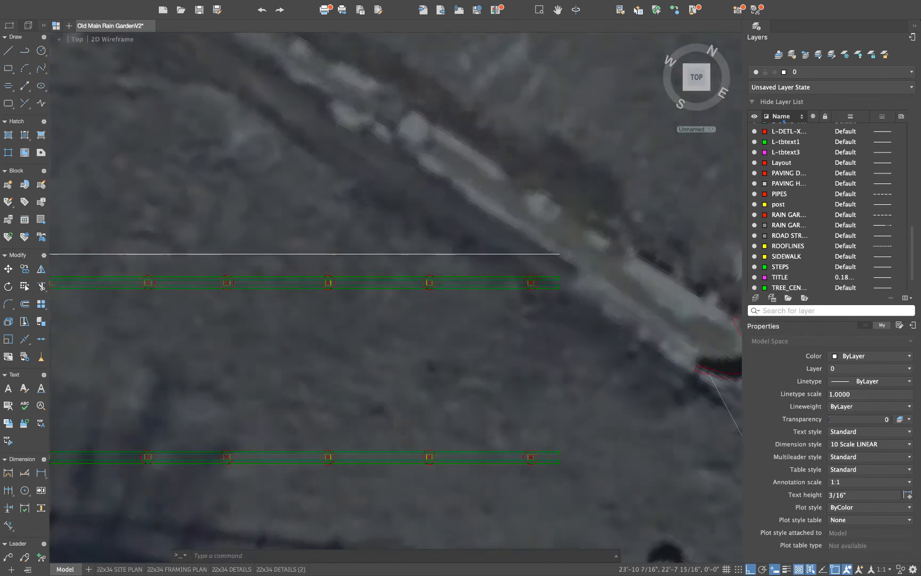
scroll(537, 280, "down", 2)
middle_click_drag(536, 281, 535, 286)
scroll(535, 286, "up", 2)
middle_click_drag(521, 432, 510, 410)
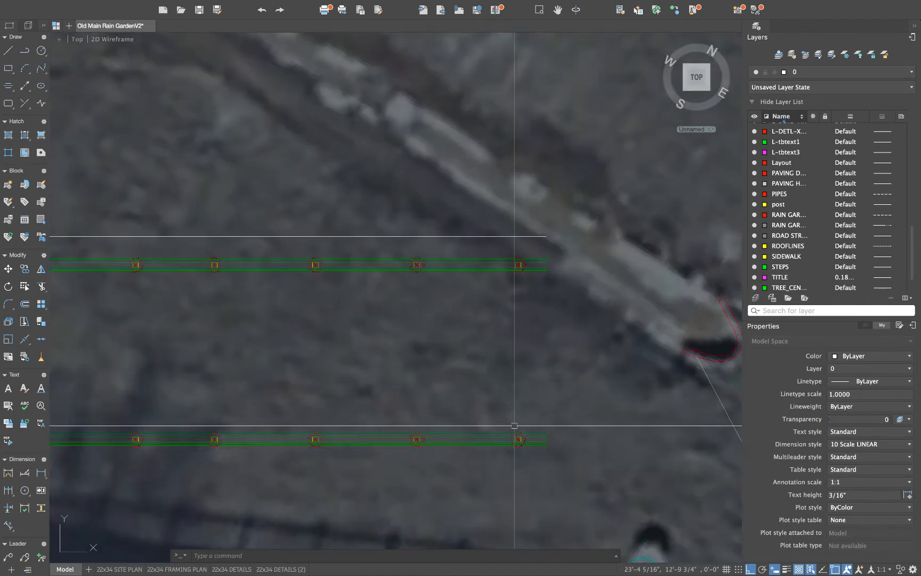
scroll(515, 337, "down", 2)
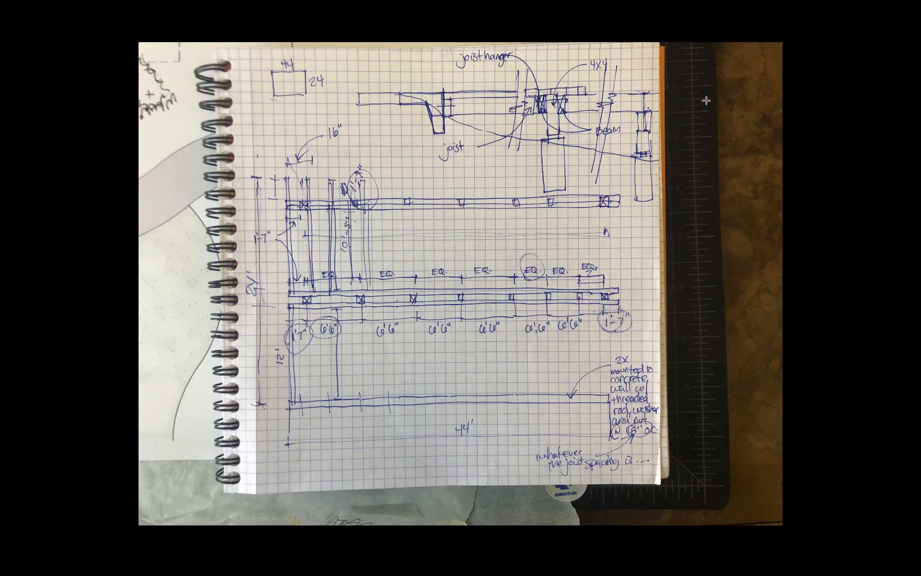
key("ctrl+Left")
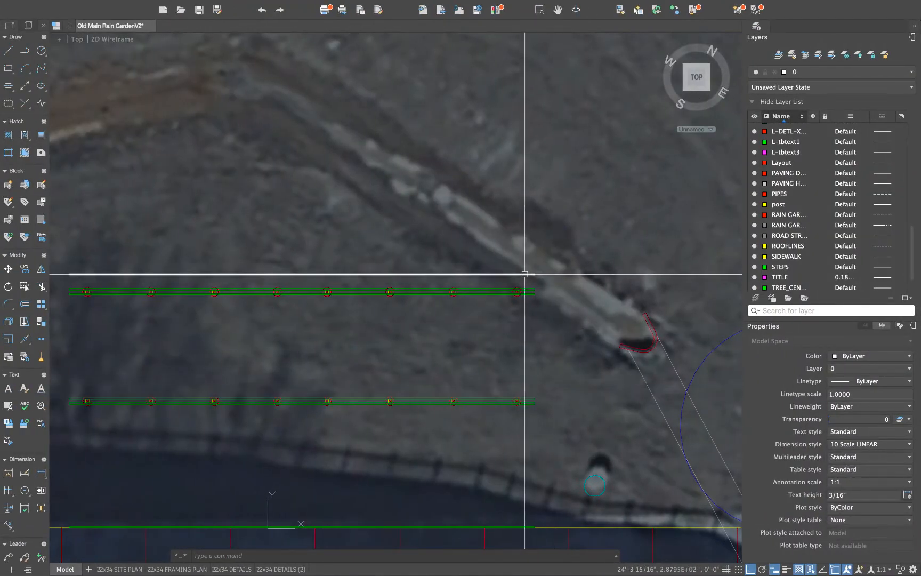
scroll(525, 274, "up", 4)
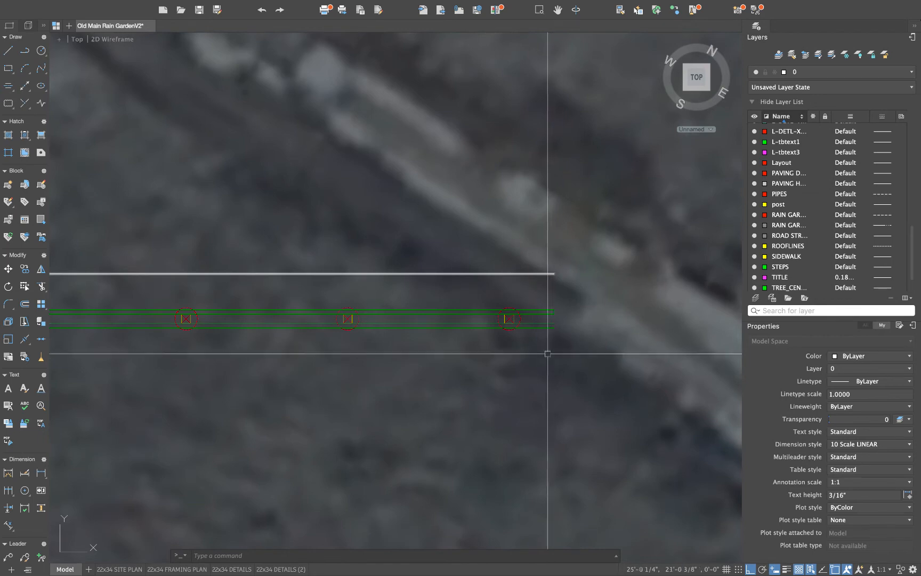
scroll(541, 282, "down", 6)
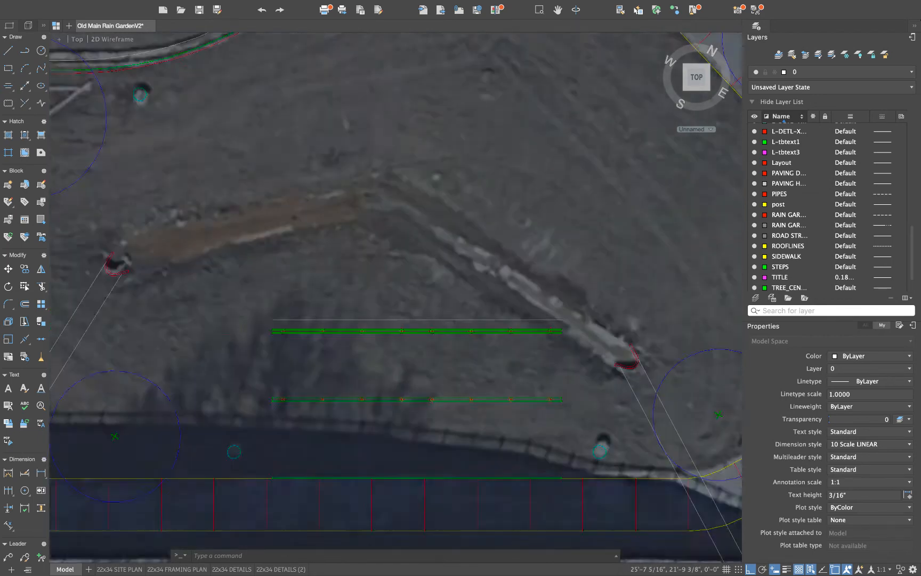
scroll(543, 291, "up", 2)
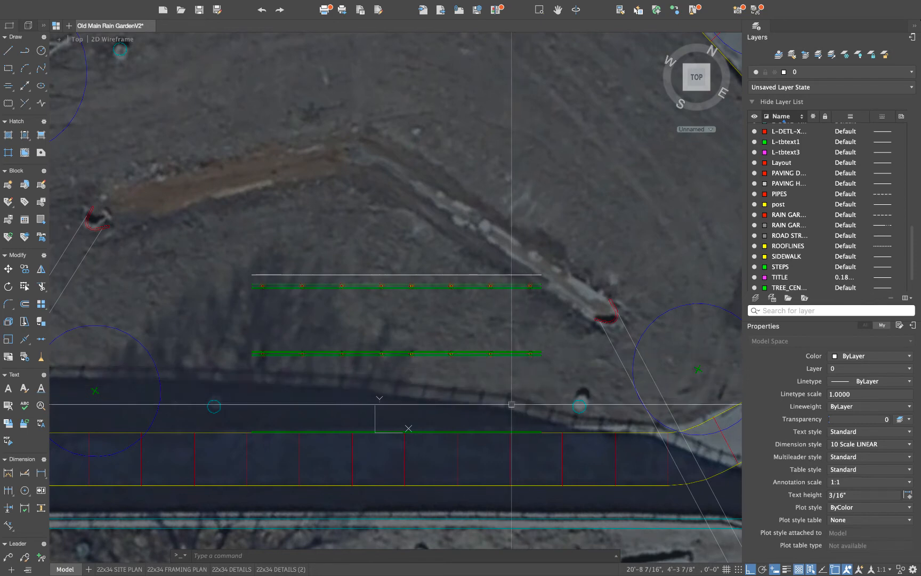
scroll(527, 431, "up", 5)
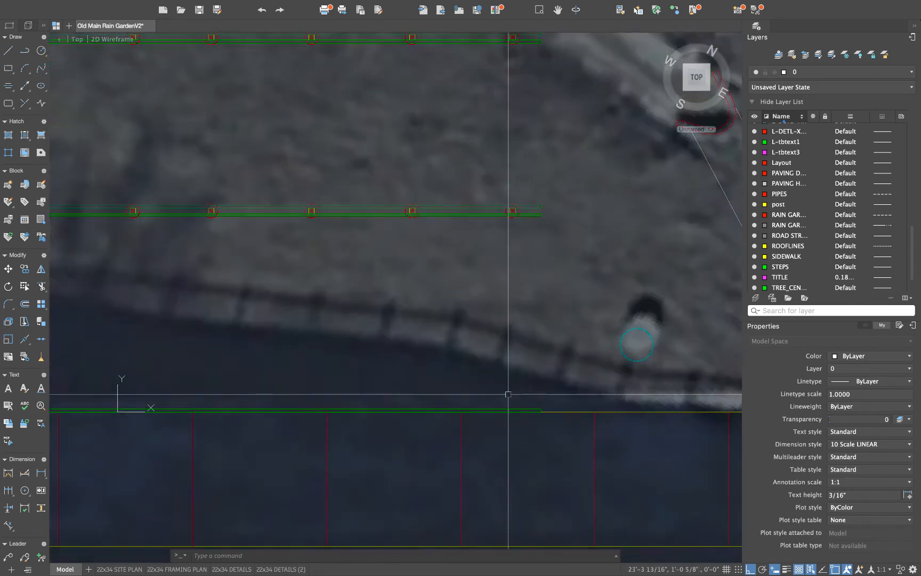
scroll(502, 334, "down", 3)
scroll(615, 329, "up", 3)
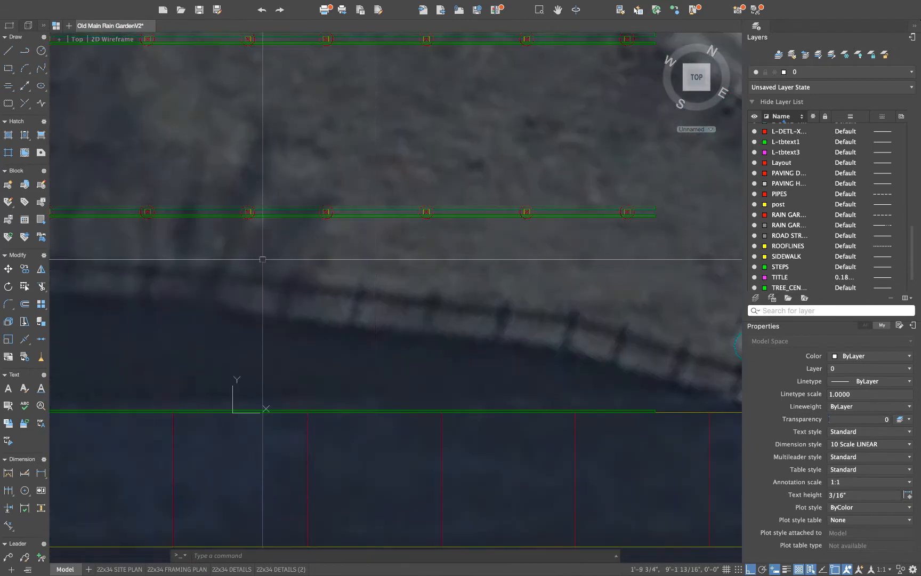
Draw a vertical joist line from the wall-side beam's left end up to the middle double beam, and offset it to the right
middle_click_drag(248, 321, 455, 309)
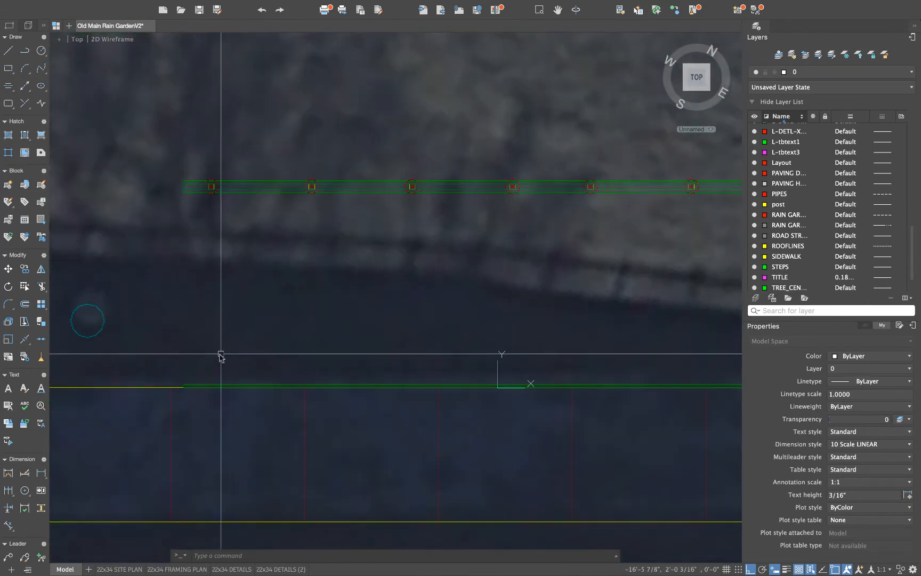
scroll(189, 375, "up", 4)
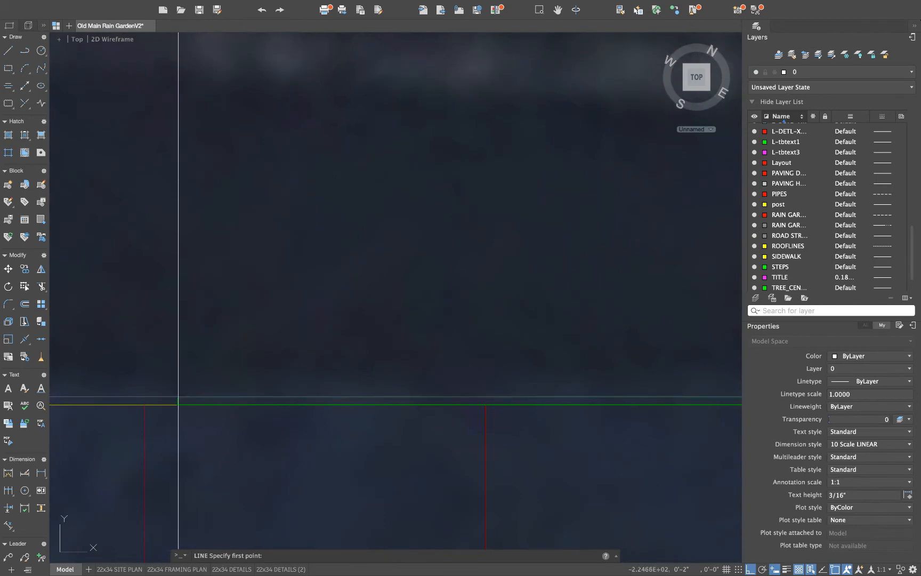
left_click(177, 396)
scroll(194, 261, "down", 2)
scroll(194, 264, "down", 3)
scroll(206, 267, "up", 3)
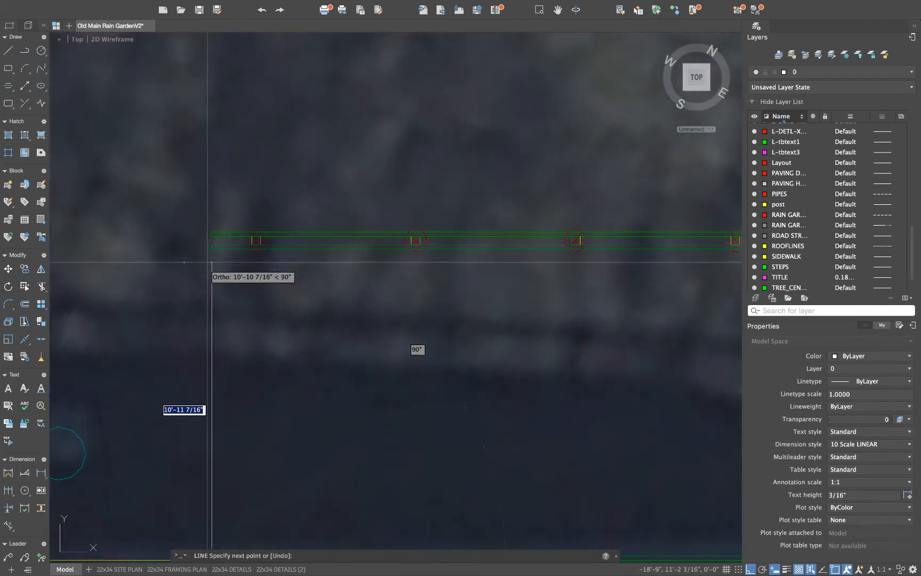
left_click(213, 252)
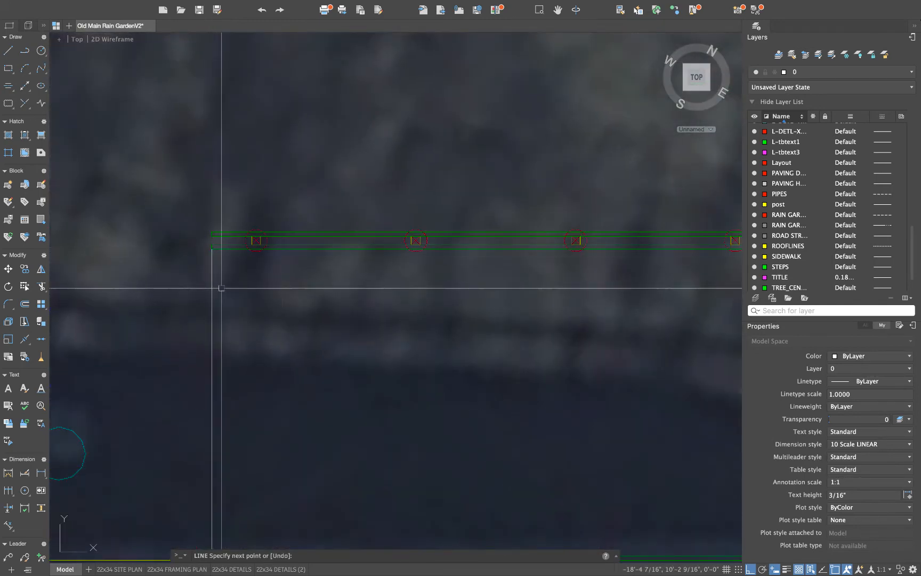
key("Escape")
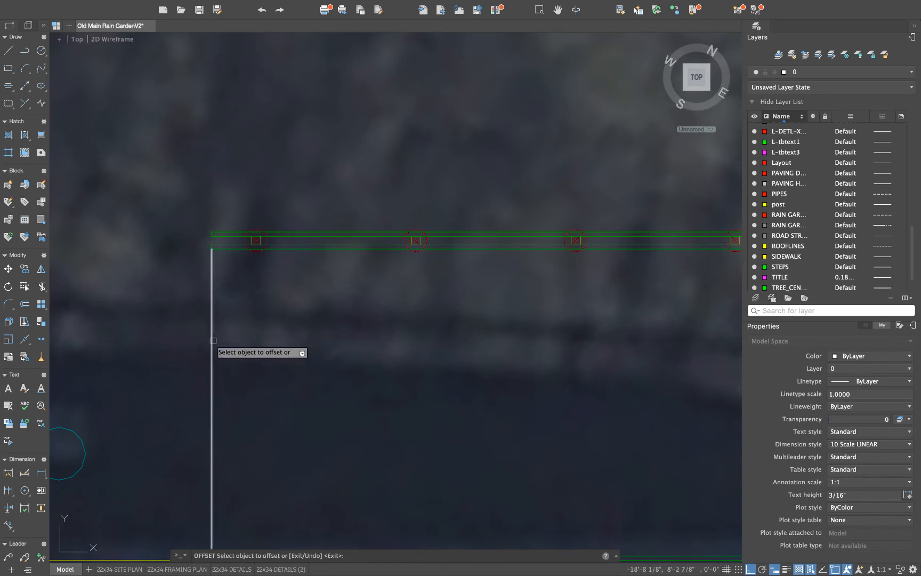
left_click(213, 341)
left_click(240, 340)
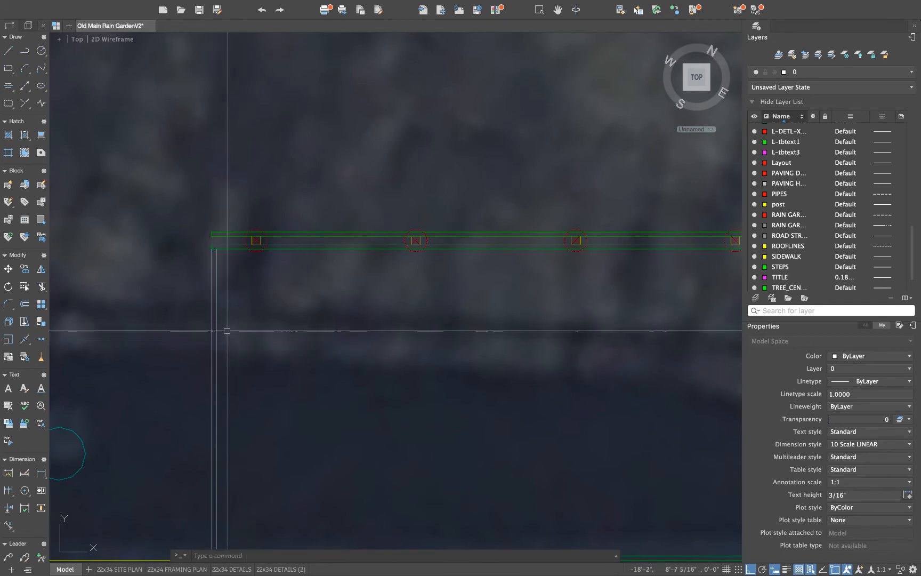
Create a new layer named joist and set its color to yellow
scroll(267, 309, "down", 3)
middle_click_drag(269, 306, 294, 284)
left_click(292, 291)
left_click(243, 317)
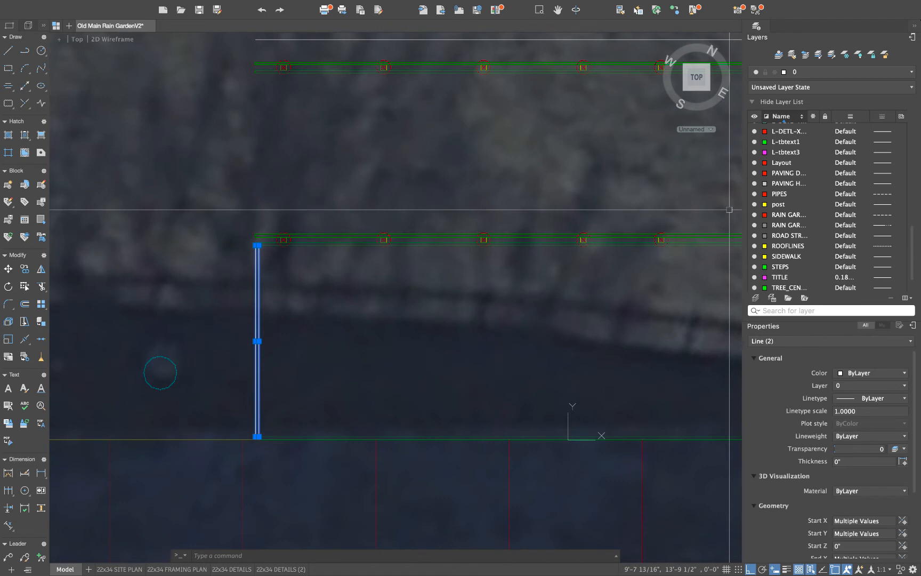
left_click(755, 298)
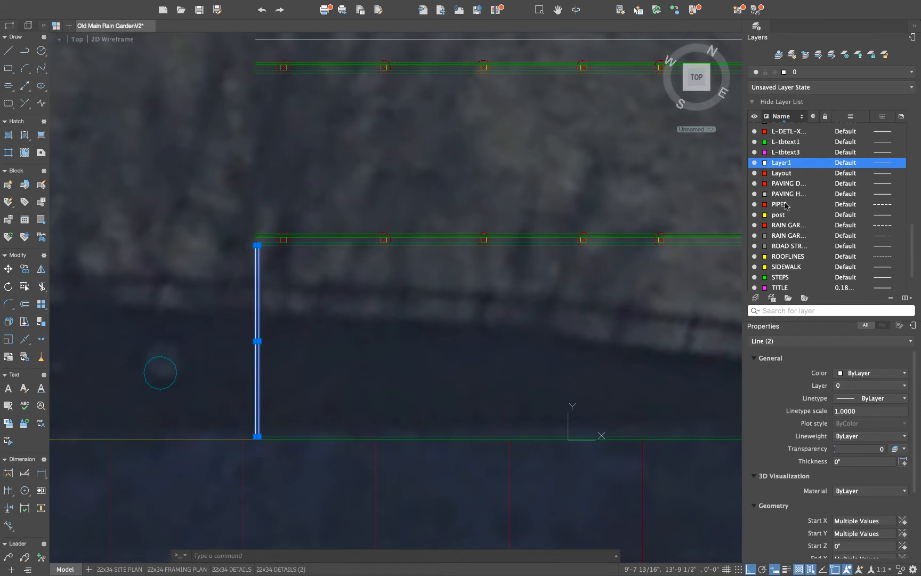
scroll(786, 204, "up", 10)
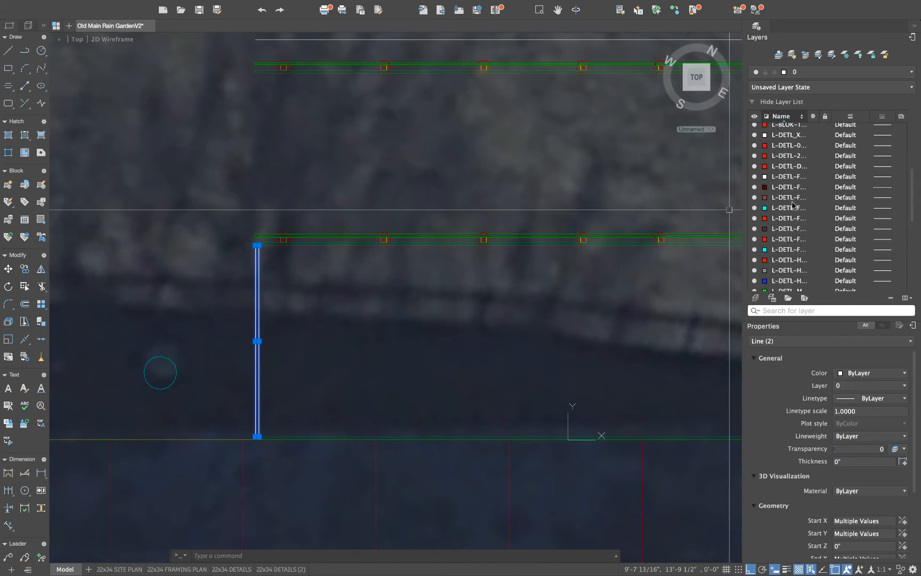
scroll(793, 204, "up", 3)
left_click(765, 195)
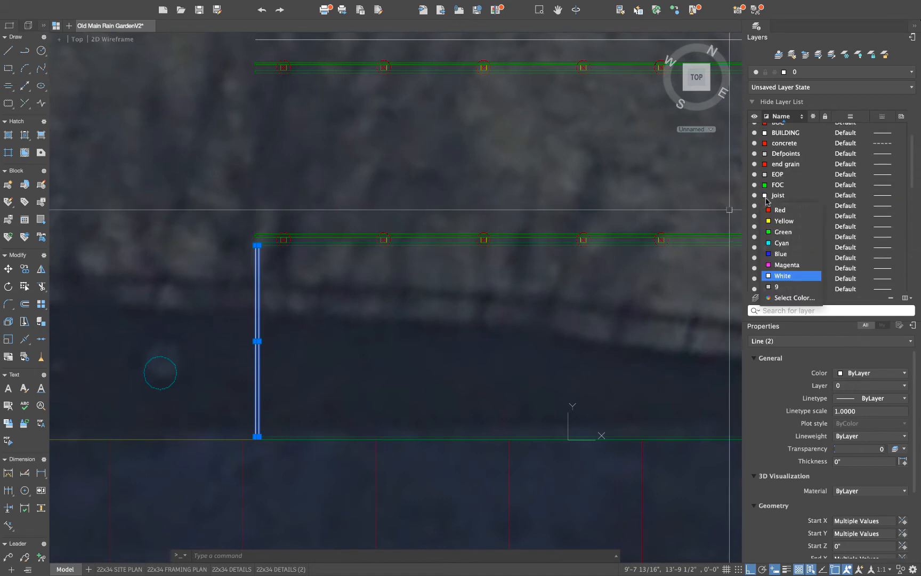
left_click(781, 221)
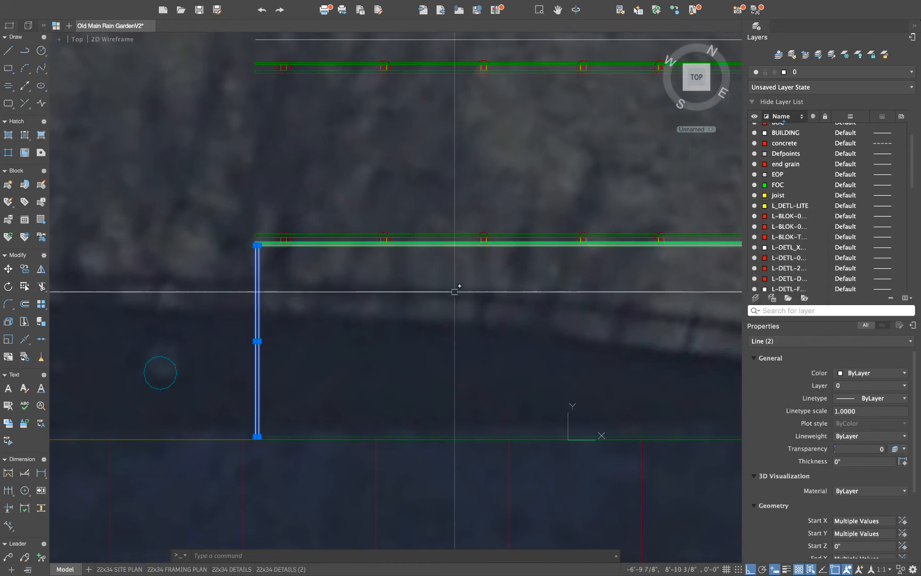
key("Escape")
Assign the two vertical joist lines to the joist layer
left_click(281, 267)
left_click(249, 299)
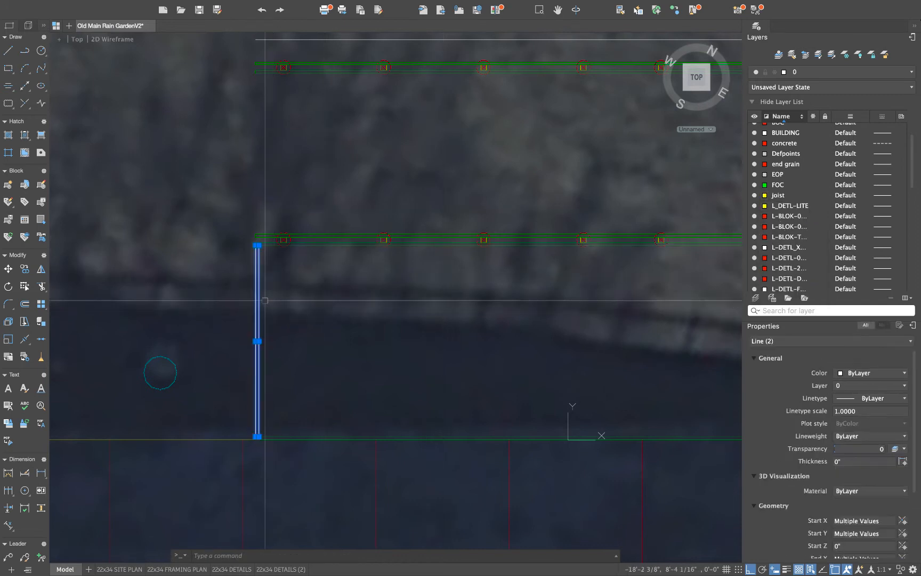
left_click(850, 384)
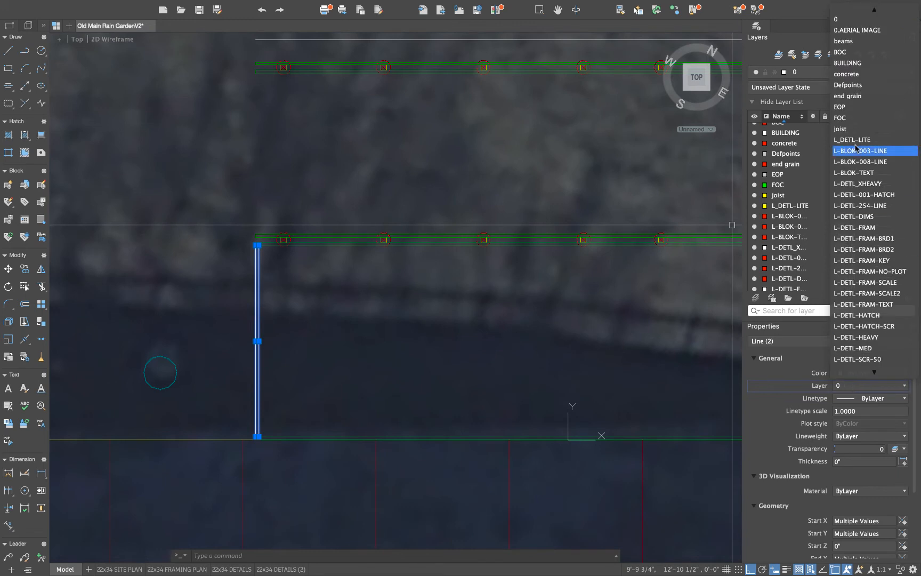
left_click(853, 129)
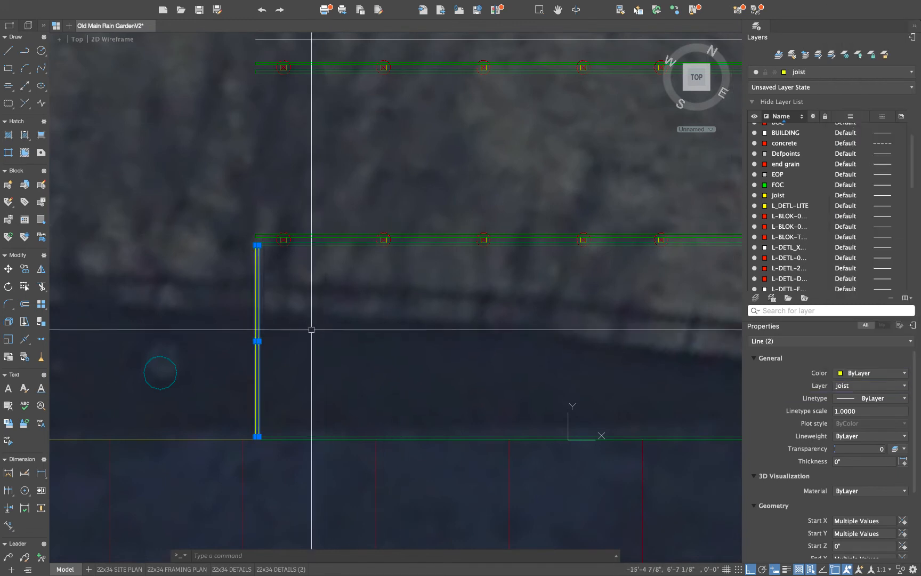
key("Escape")
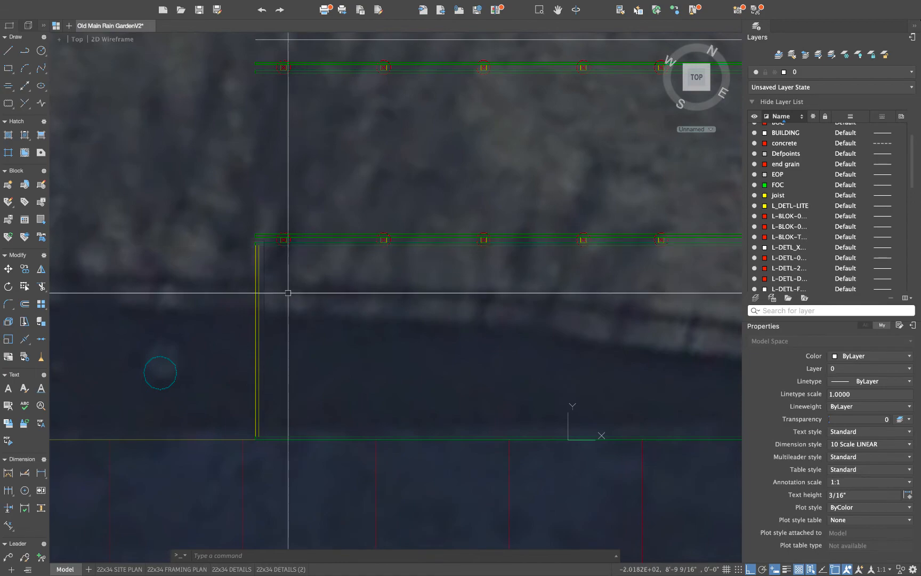
Copy the two joist lines 16" to the right along the double beam
scroll(289, 292, "down", 2)
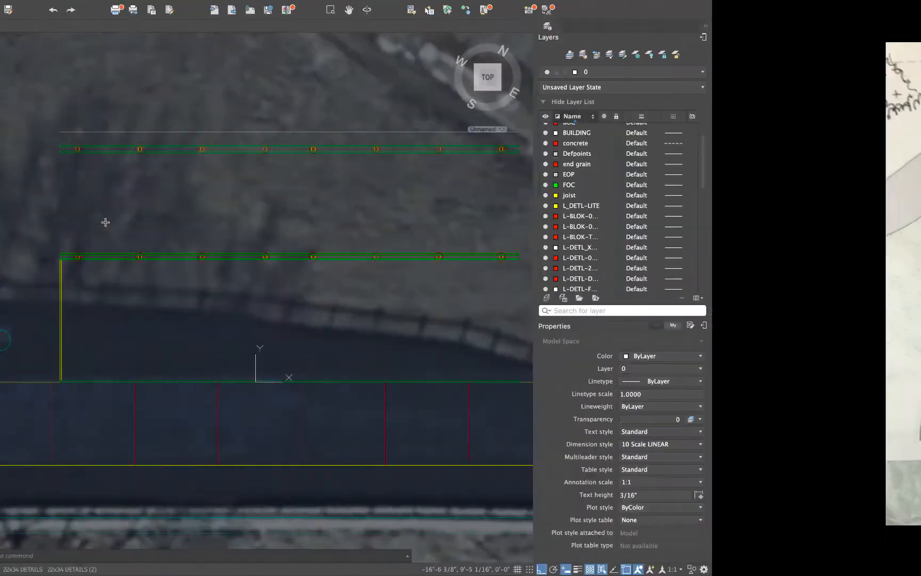
scroll(229, 265, "up", 5)
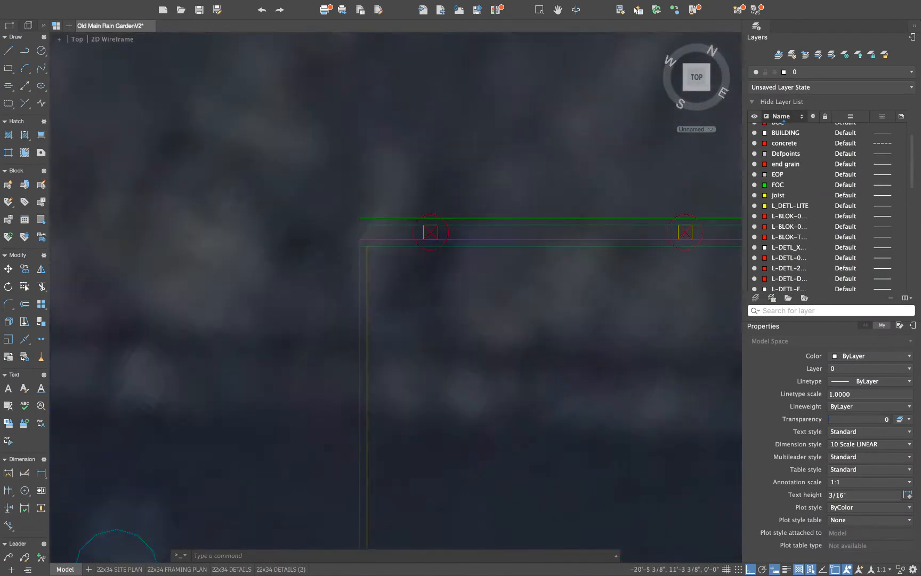
scroll(390, 267, "up", 2)
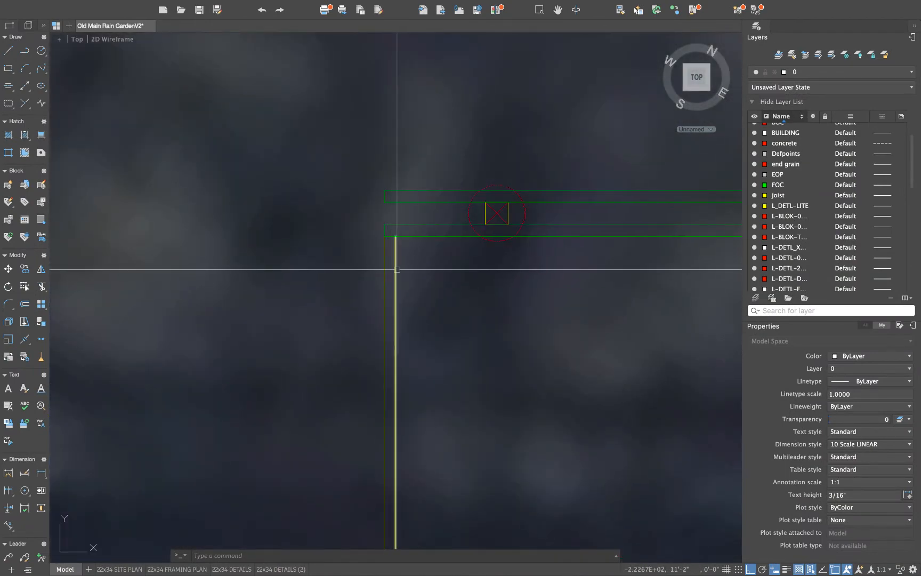
scroll(415, 274, "down", 3)
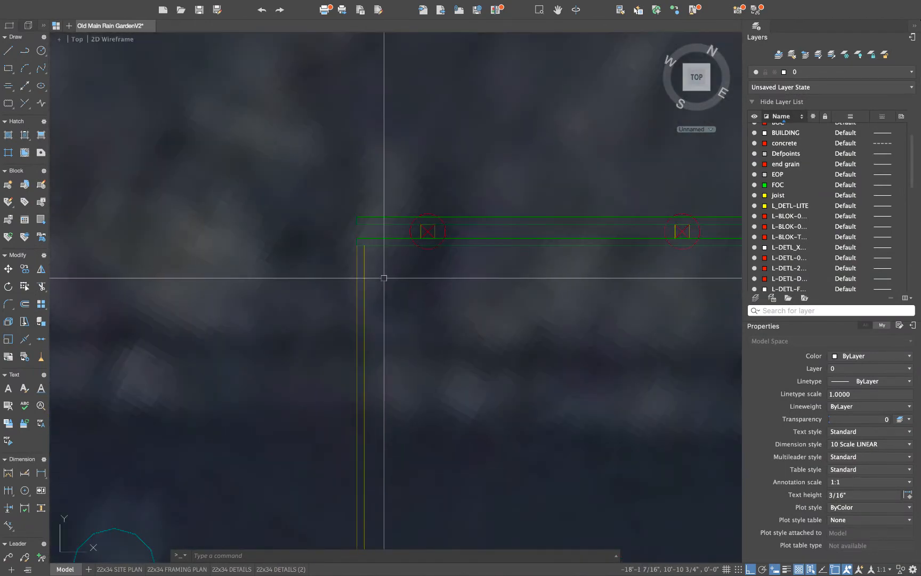
left_click(395, 294)
left_click(315, 341)
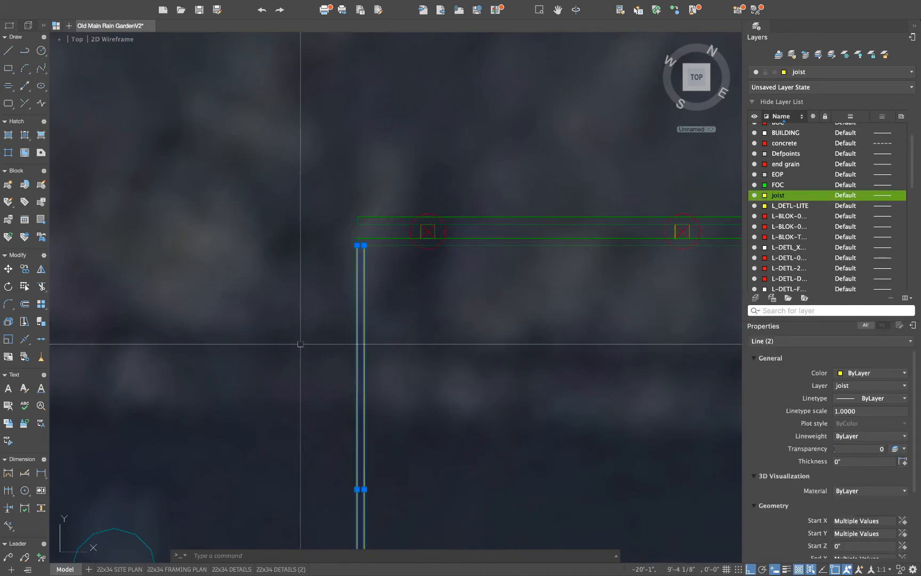
type("co")
key("Return")
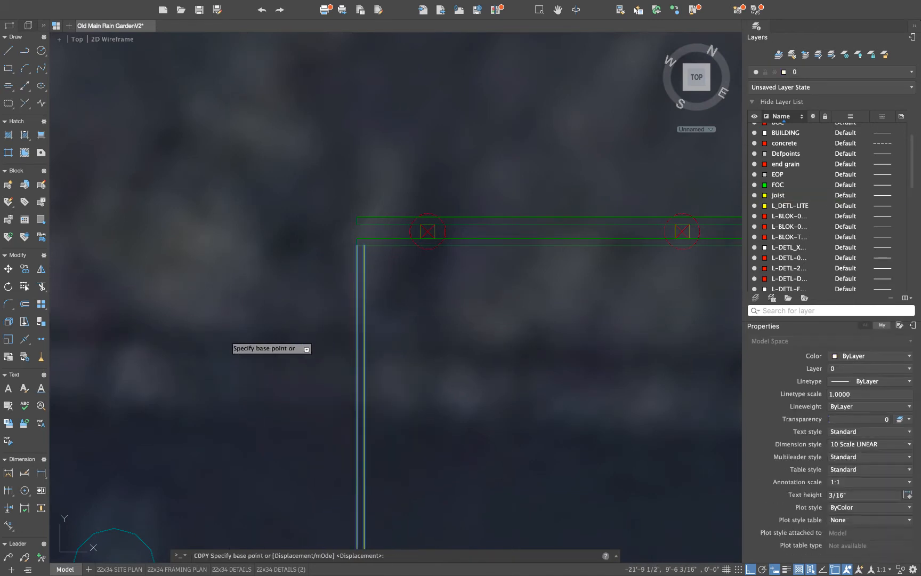
left_click(234, 341)
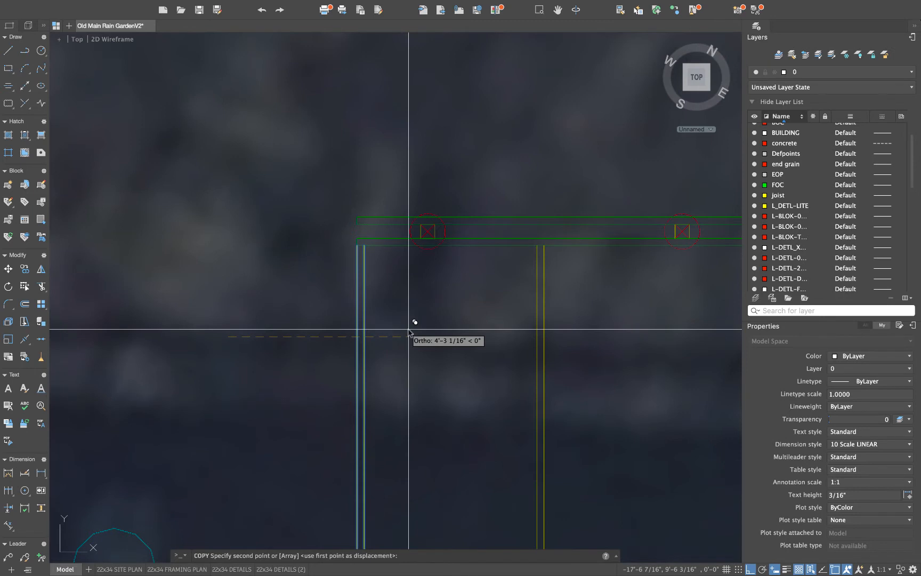
type("16\"")
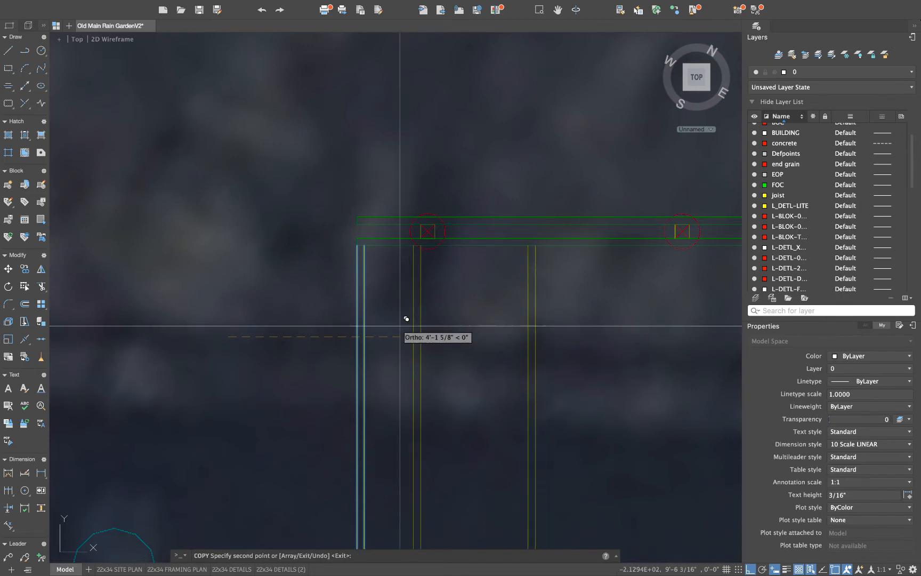
Finish copying the two joist lines and clear any active selection
key("Return")
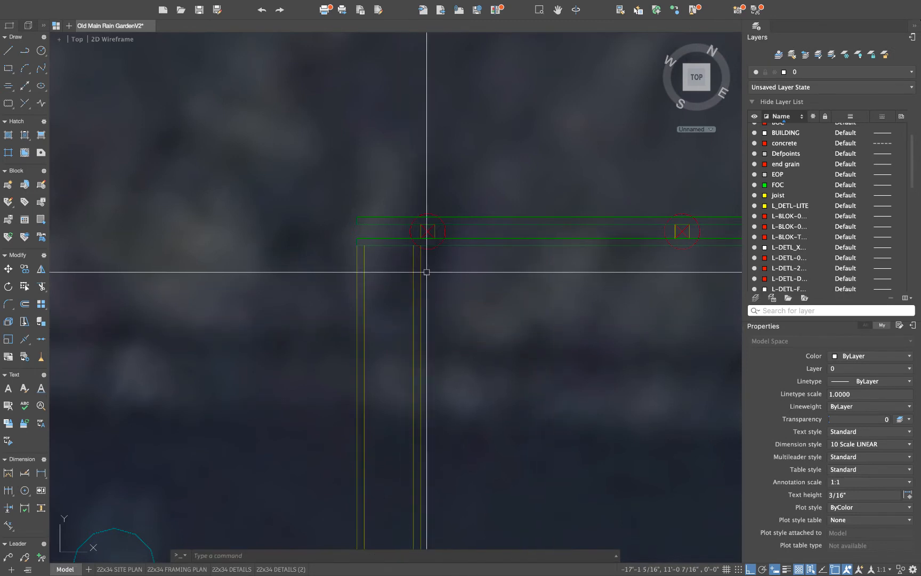
left_click(448, 271)
key("Escape")
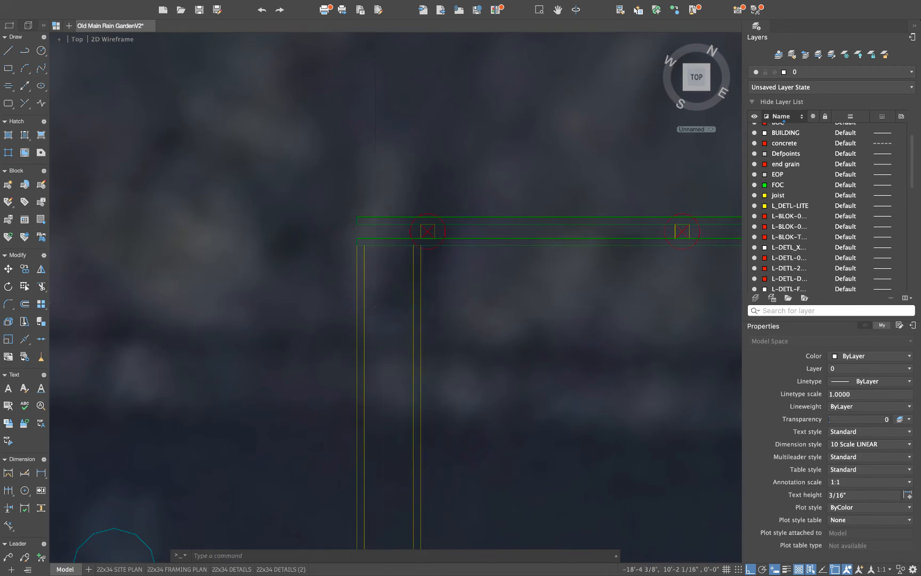
Place an aligned dimension between the right edges of the first and second joists
scroll(375, 307, "up", 2)
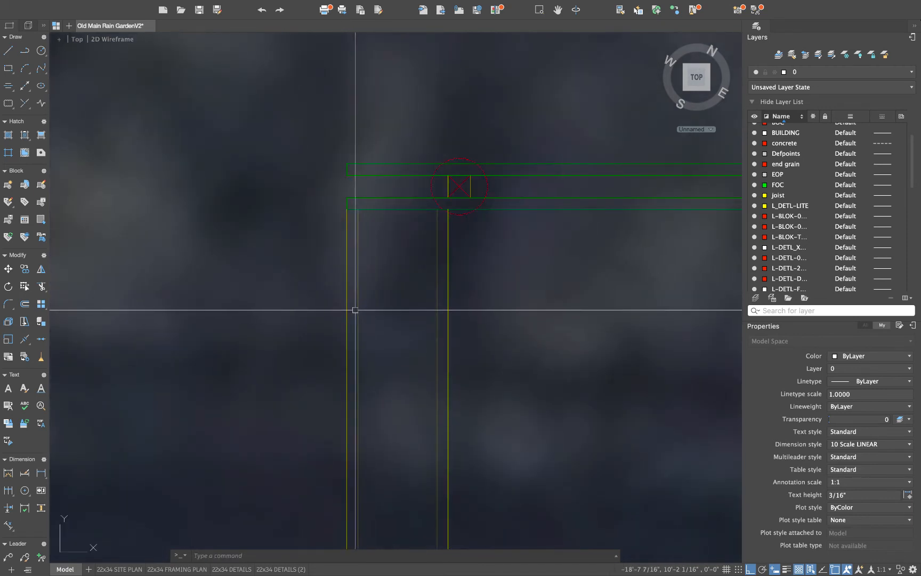
type("dim")
key("Return")
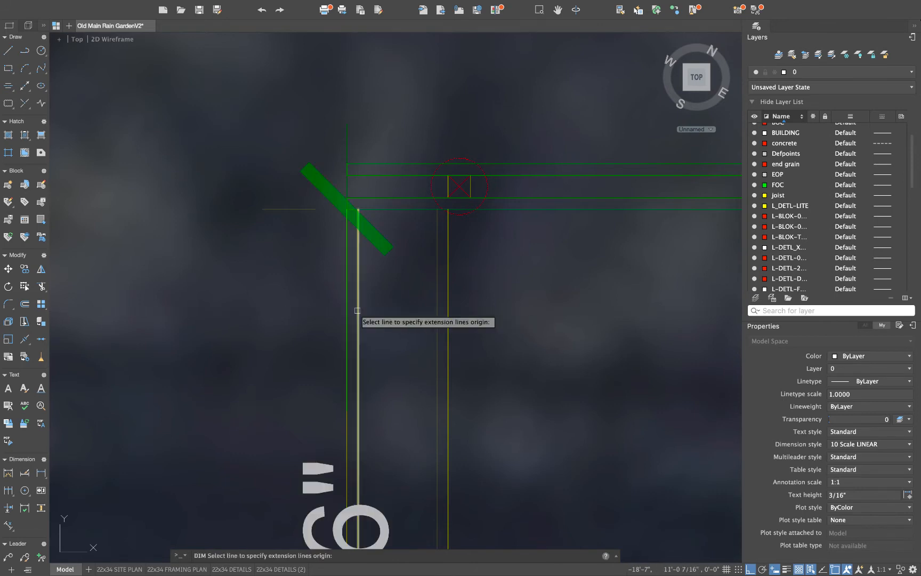
key("Escape")
type("align")
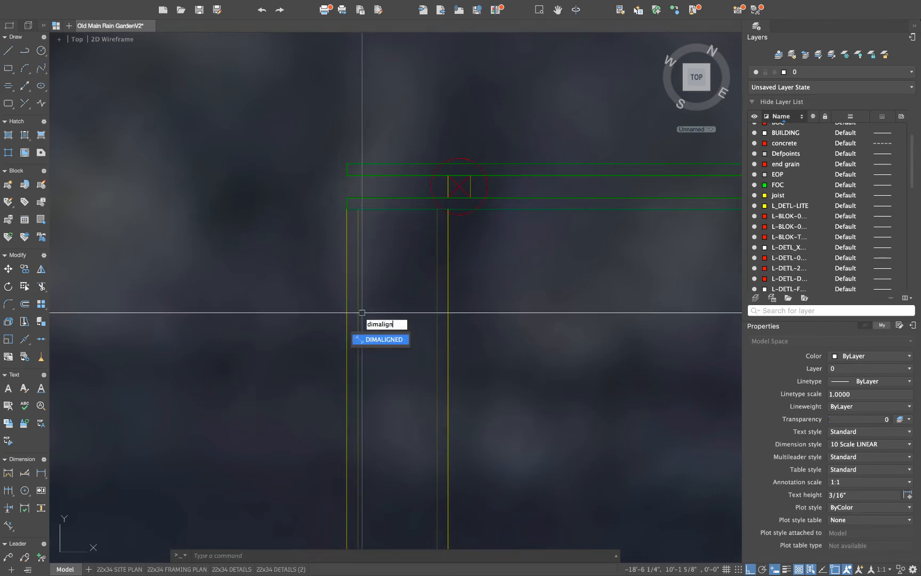
key("Return")
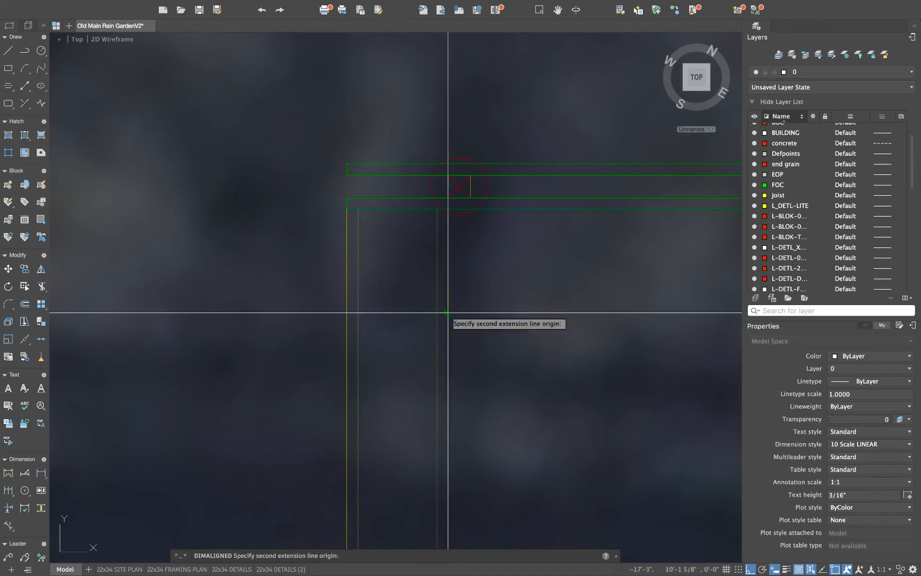
left_click(448, 312)
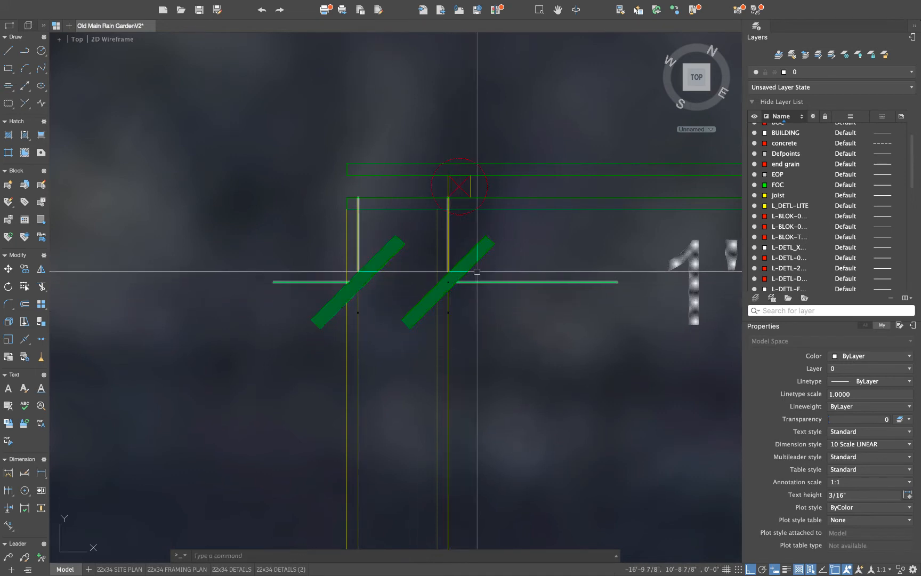
Move the aligned dimension 1" to the left onto the joist centers and delete it
left_click(522, 284)
left_click(524, 275)
left_click(516, 317)
type("m")
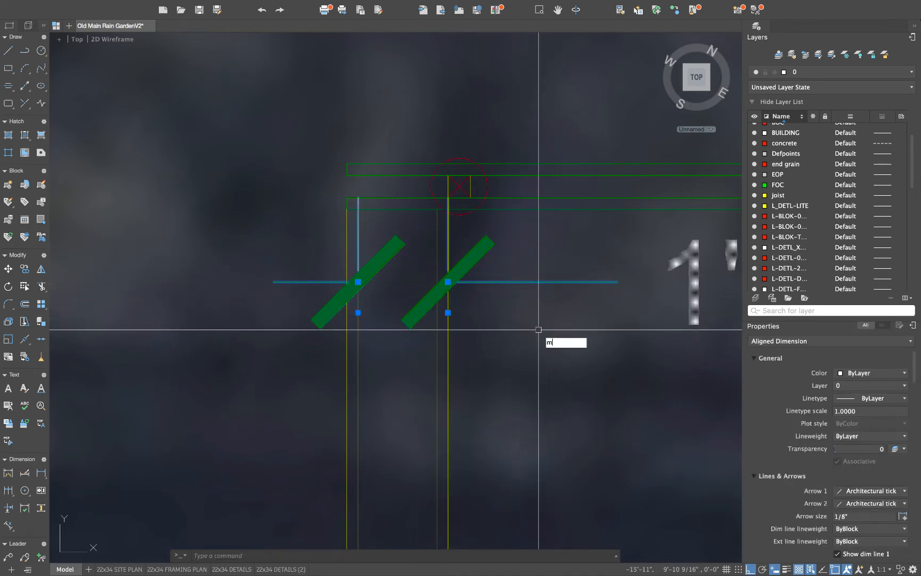
key("Return")
left_click(543, 331)
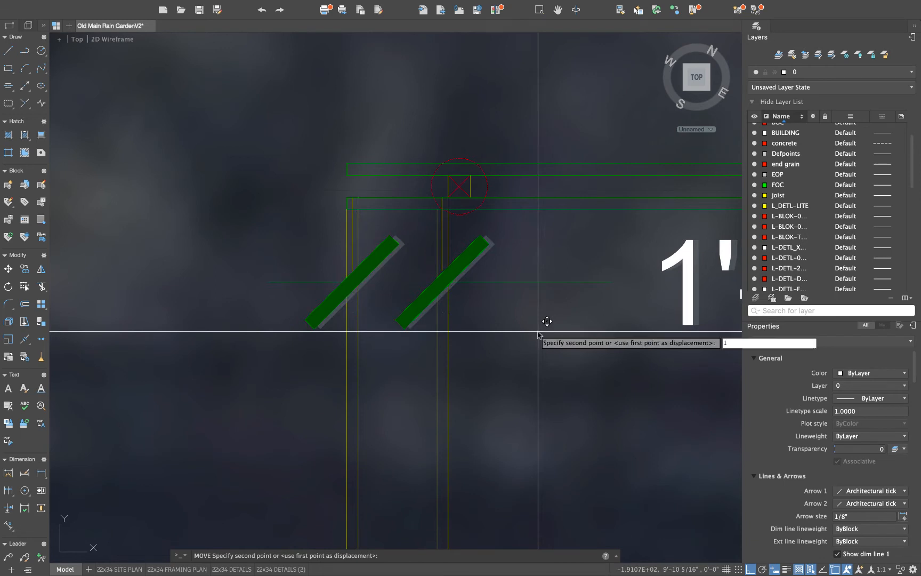
type("1'")
key("Return")
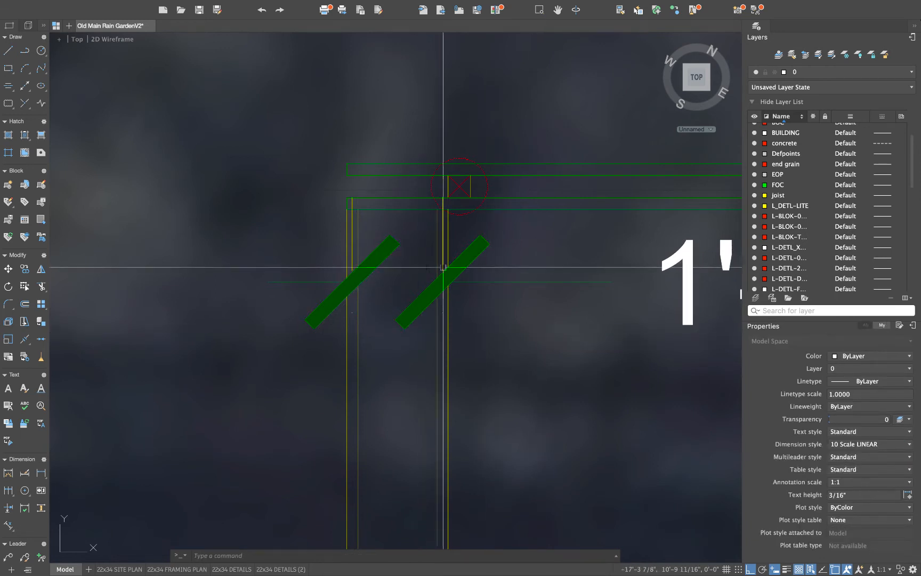
left_click(351, 250)
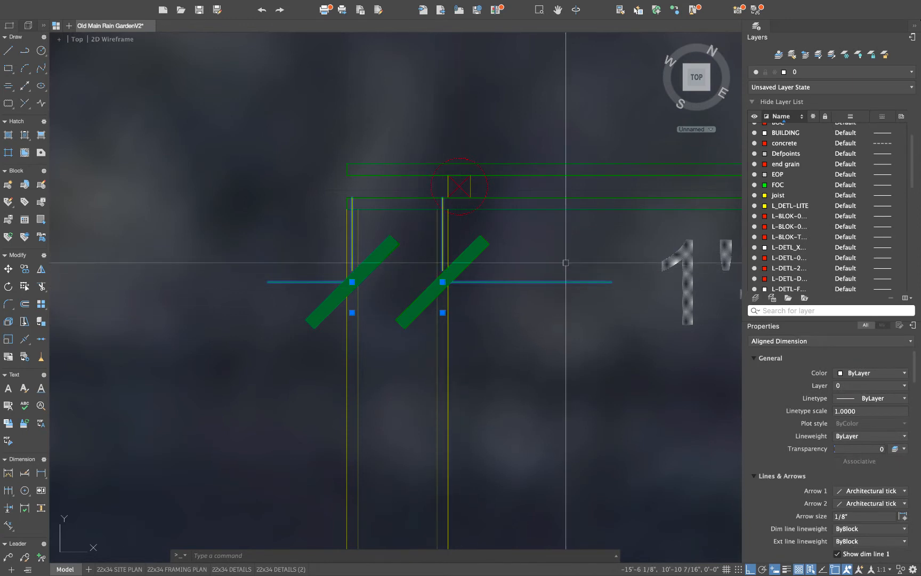
key("Delete")
Copy the second joist's two lines to the right three times, keeping the 16" spacing along the double beam
scroll(499, 267, "down", 5)
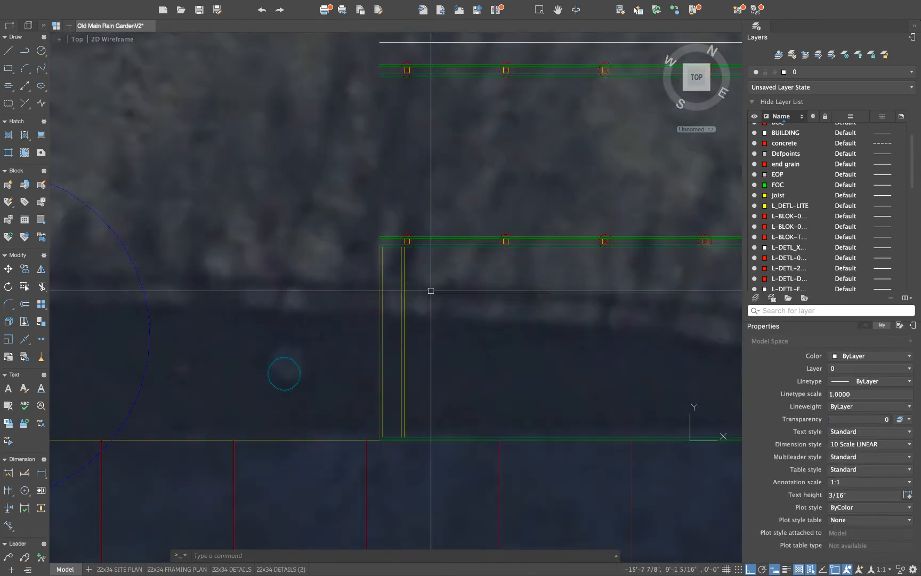
left_click(430, 289)
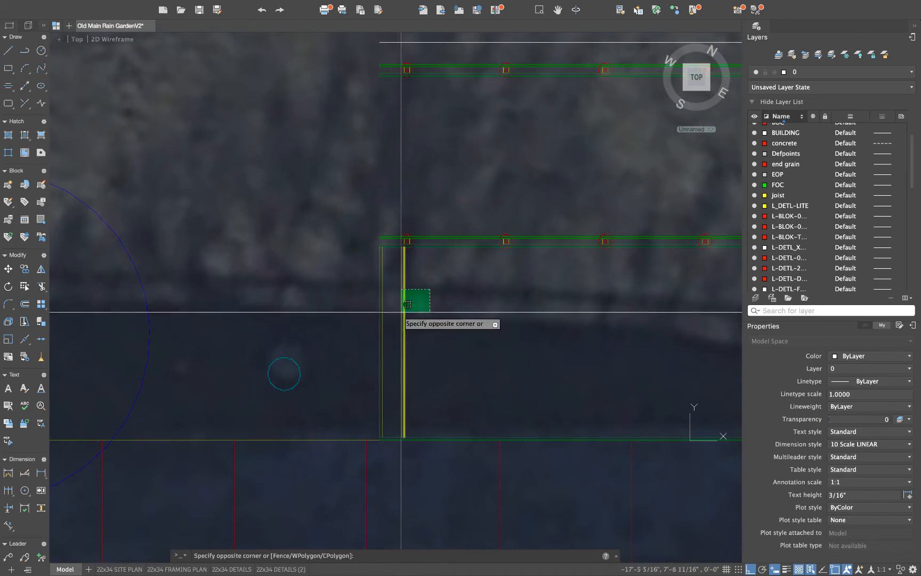
left_click(403, 307)
scroll(411, 284, "up", 3)
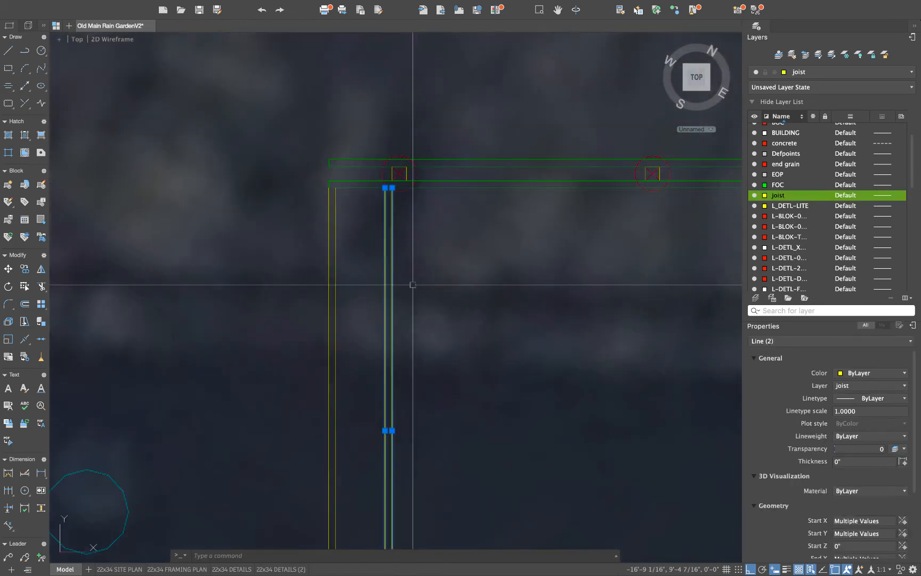
key("Return")
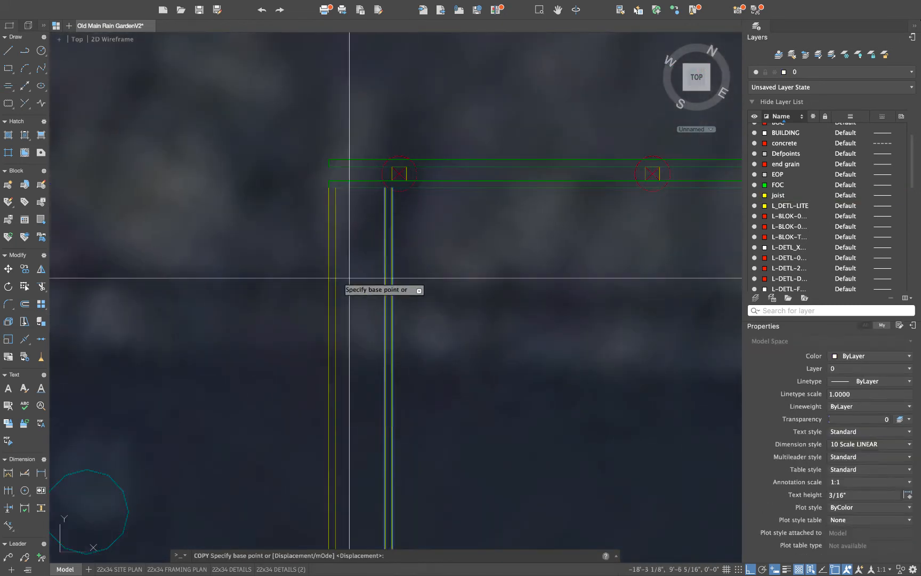
left_click(335, 254)
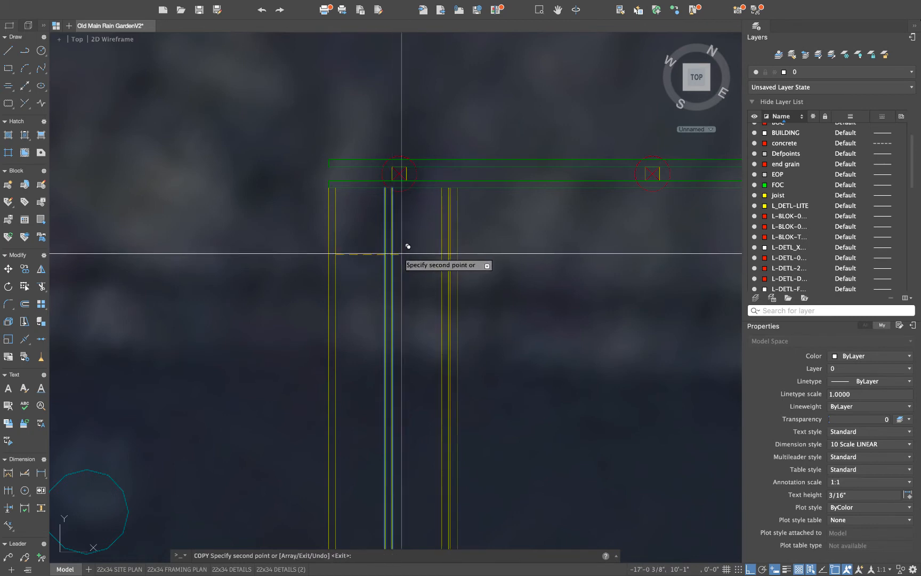
left_click(504, 255)
key("Escape")
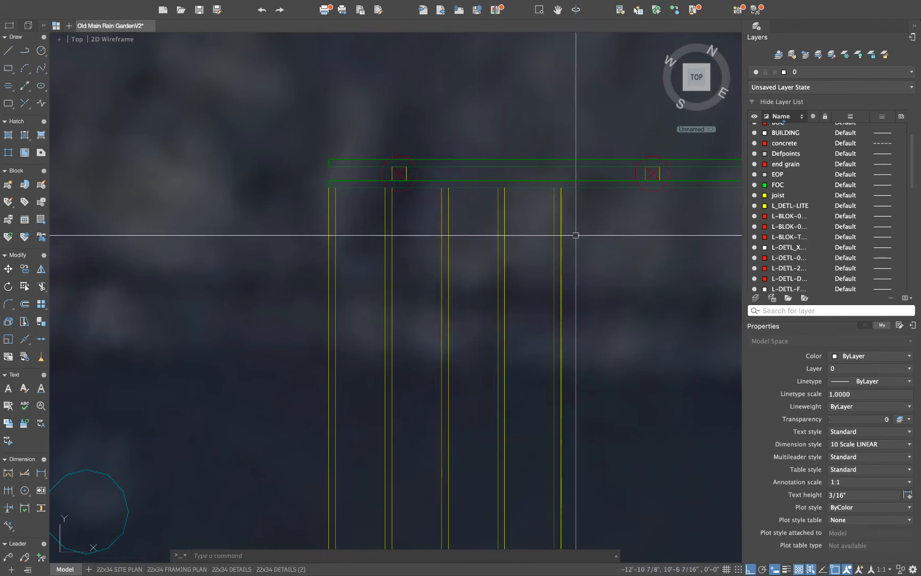
left_click(578, 234)
left_click(337, 310)
key("Escape")
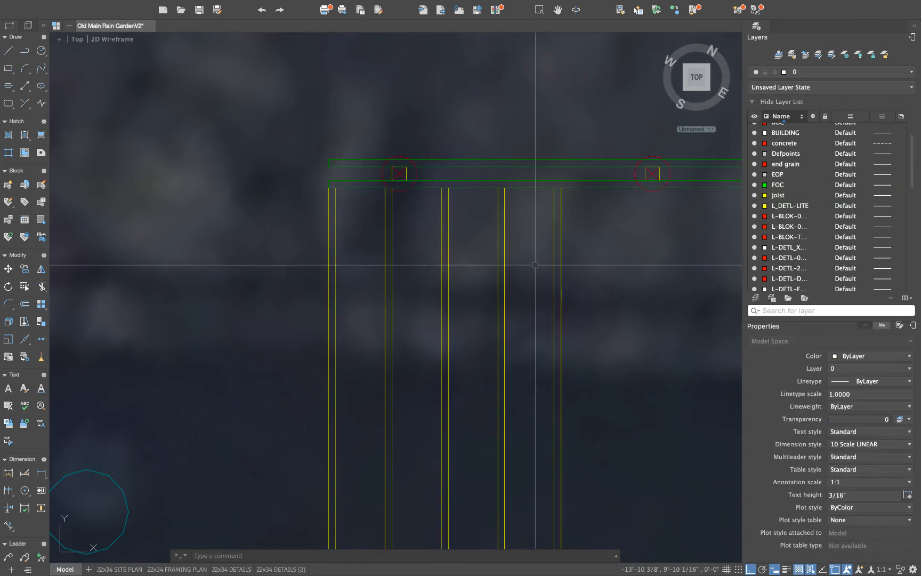
Copy the second through fifth joists repeatedly to the right at the same spacing until they run past the double beam's right end
left_click(588, 229)
left_click(346, 313)
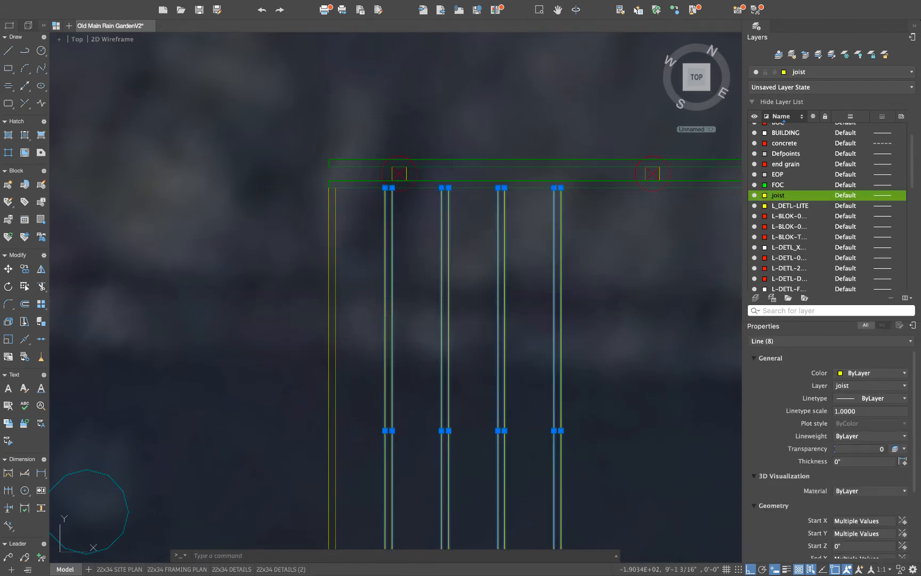
type("co")
key("Return")
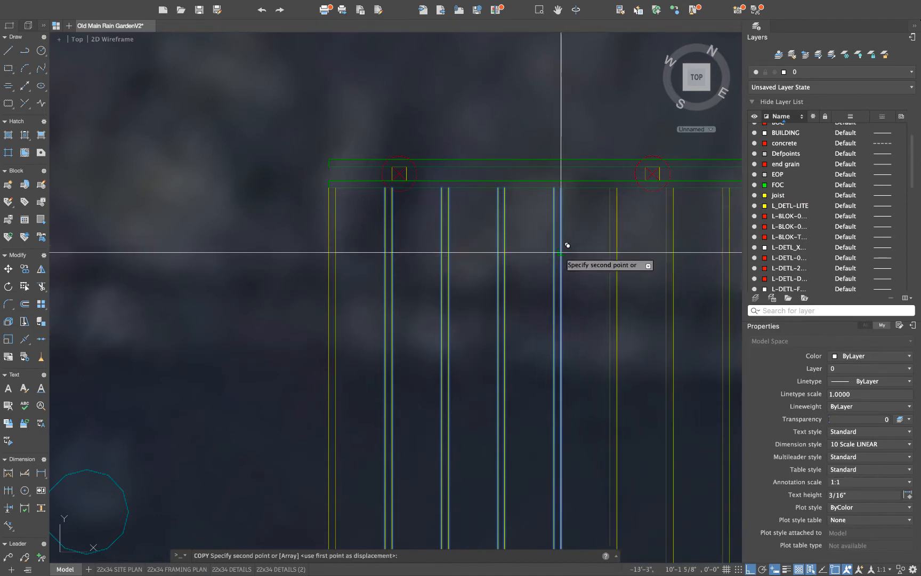
left_click(561, 252)
scroll(405, 281, "down", 3)
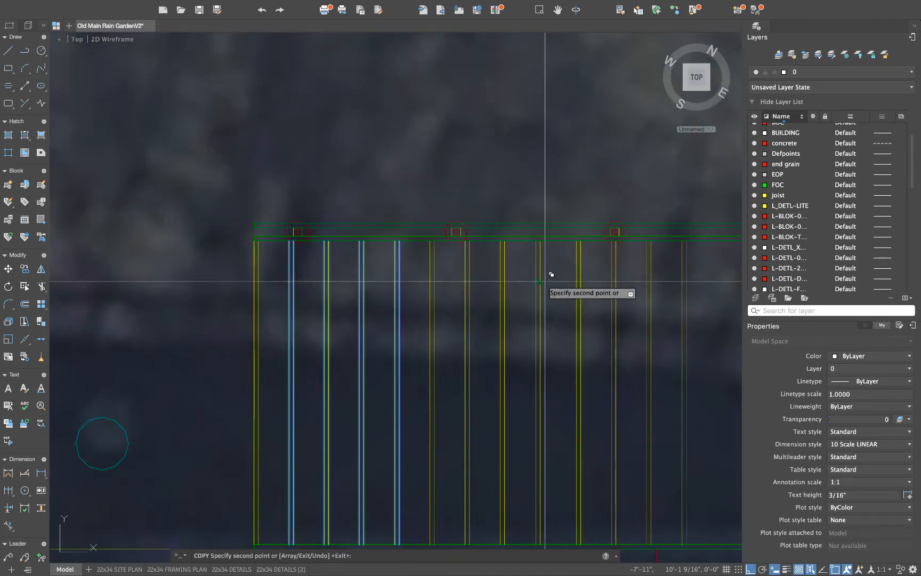
scroll(362, 304, "down", 3)
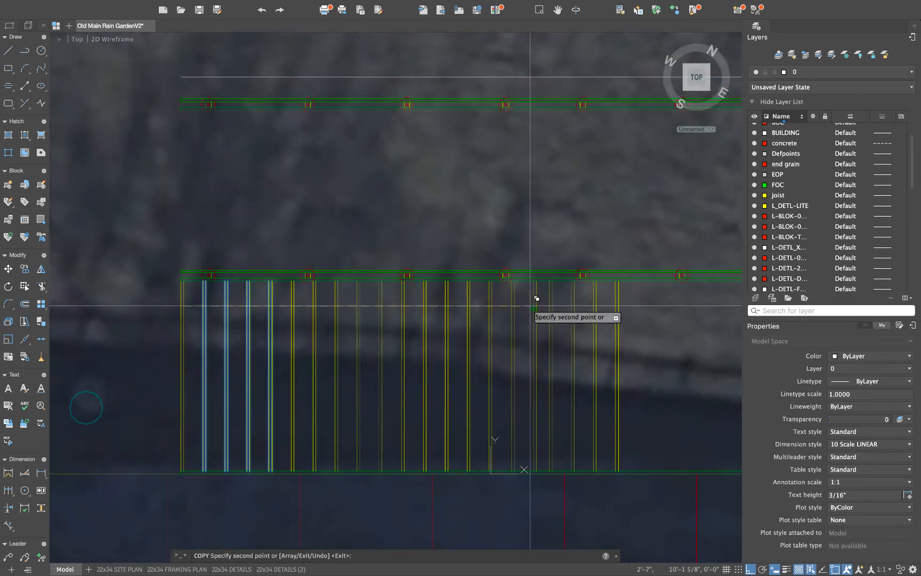
scroll(534, 307, "up", 3)
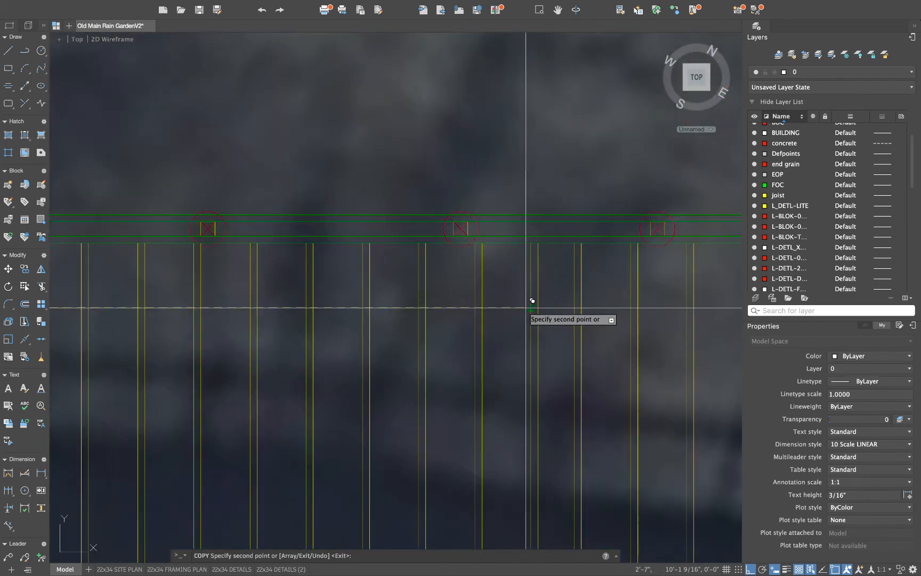
scroll(522, 300, "down", 2)
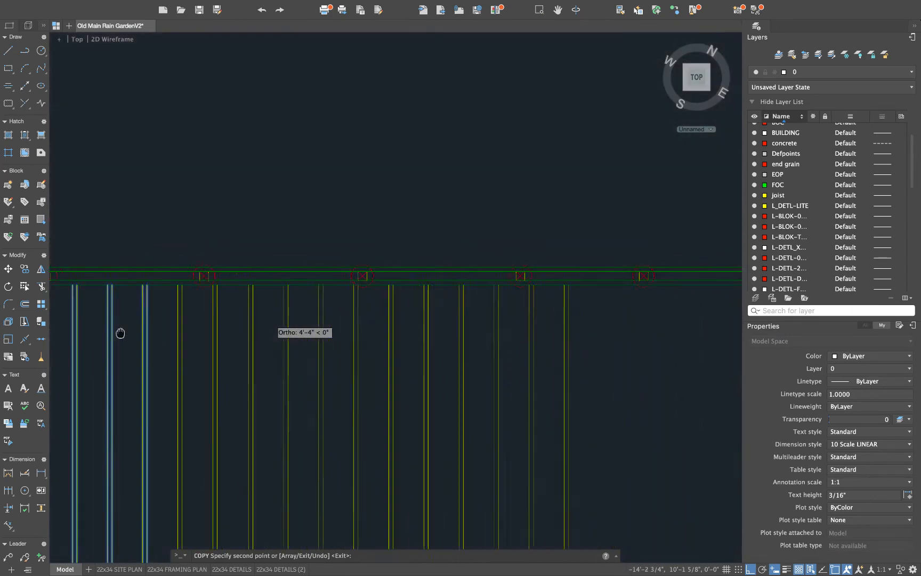
scroll(535, 320, "up", 3)
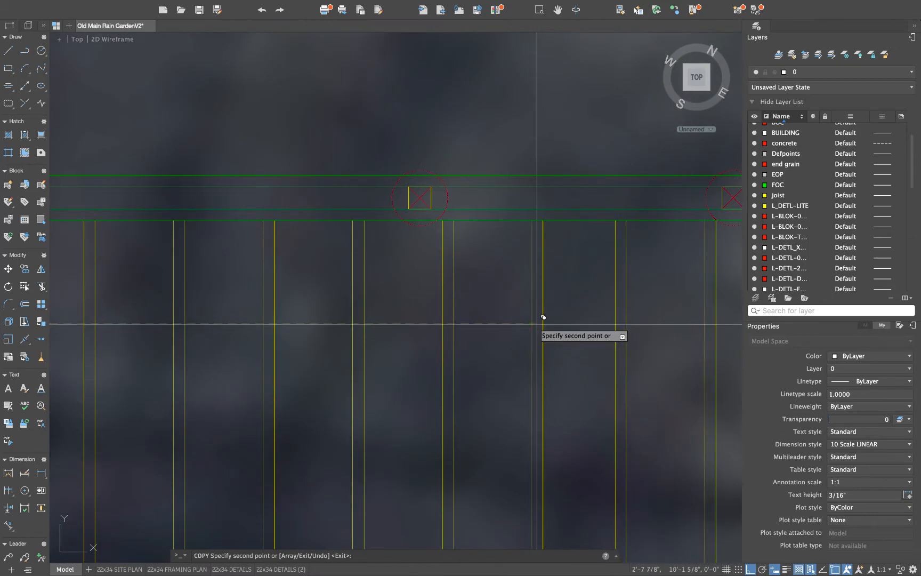
scroll(546, 321, "down", 3)
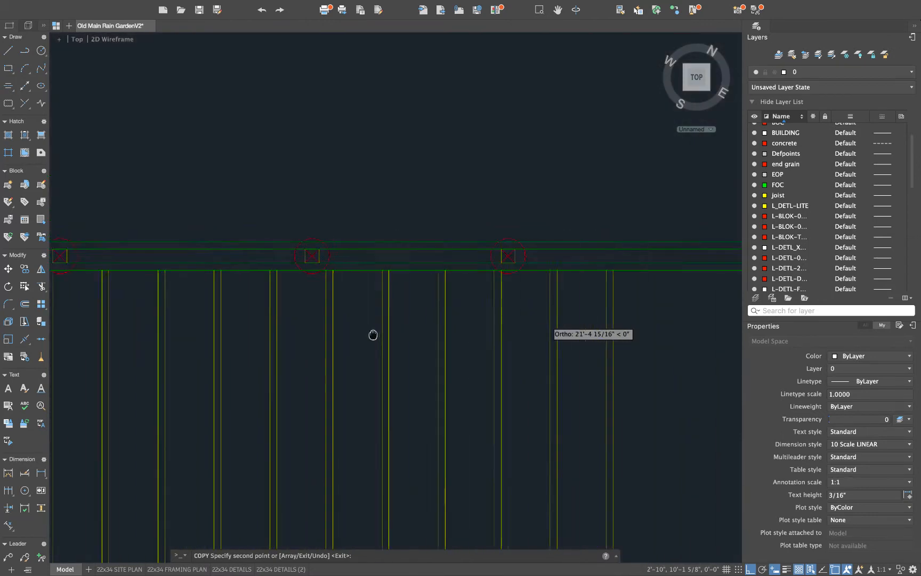
scroll(320, 334, "down", 1)
scroll(417, 333, "up", 3)
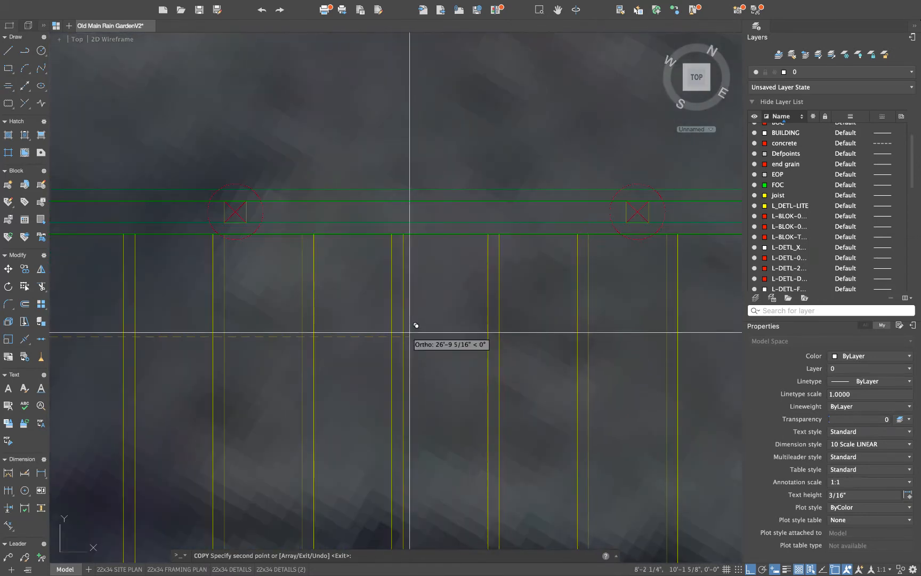
scroll(520, 333, "down", 3)
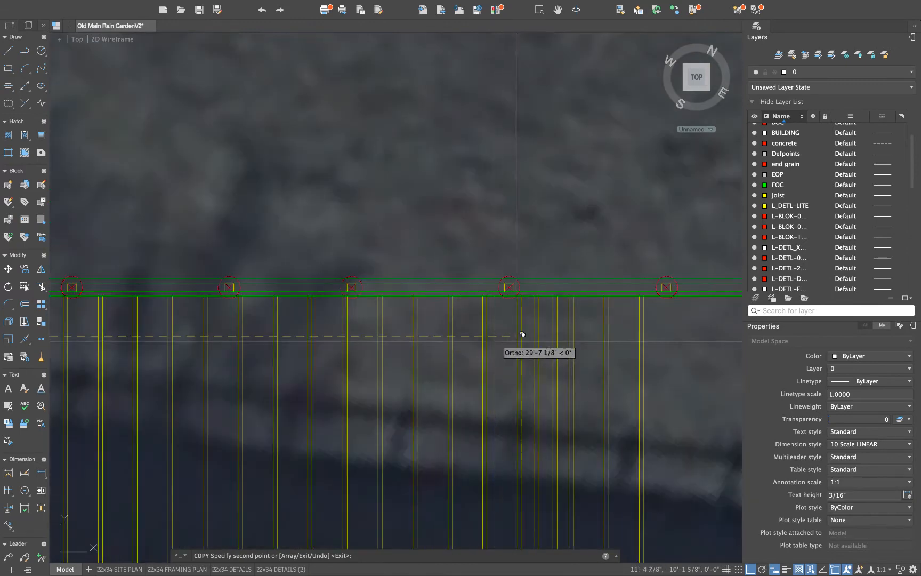
scroll(370, 349, "up", 2)
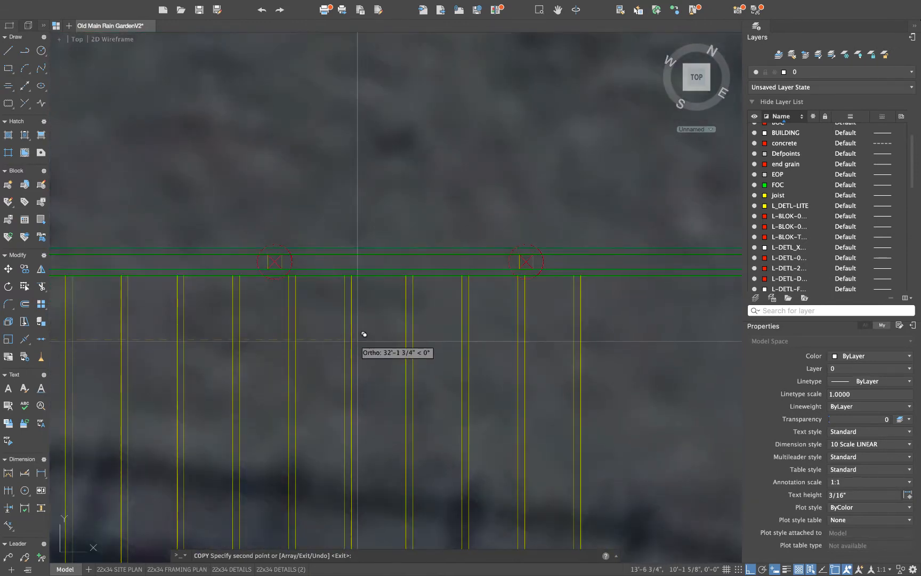
scroll(516, 335, "down", 3)
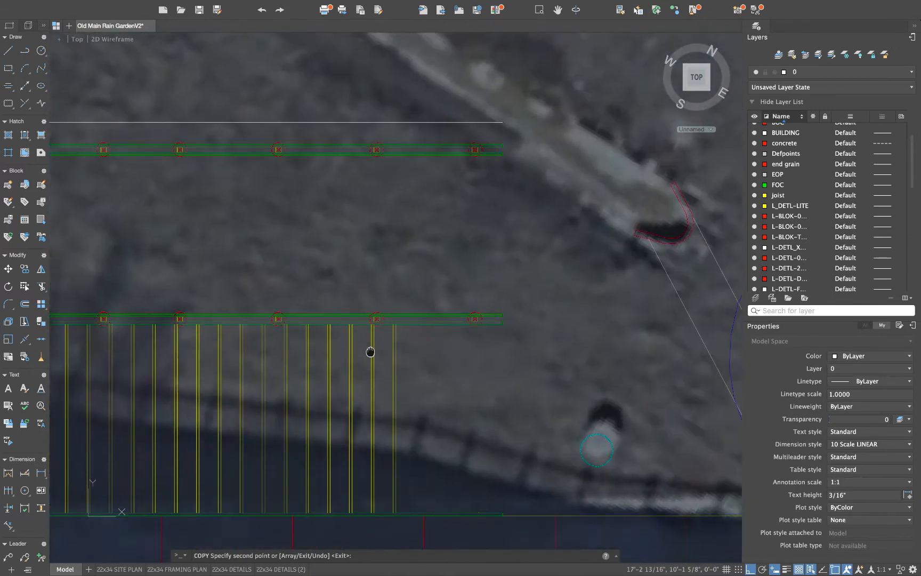
scroll(370, 353, "up", 3)
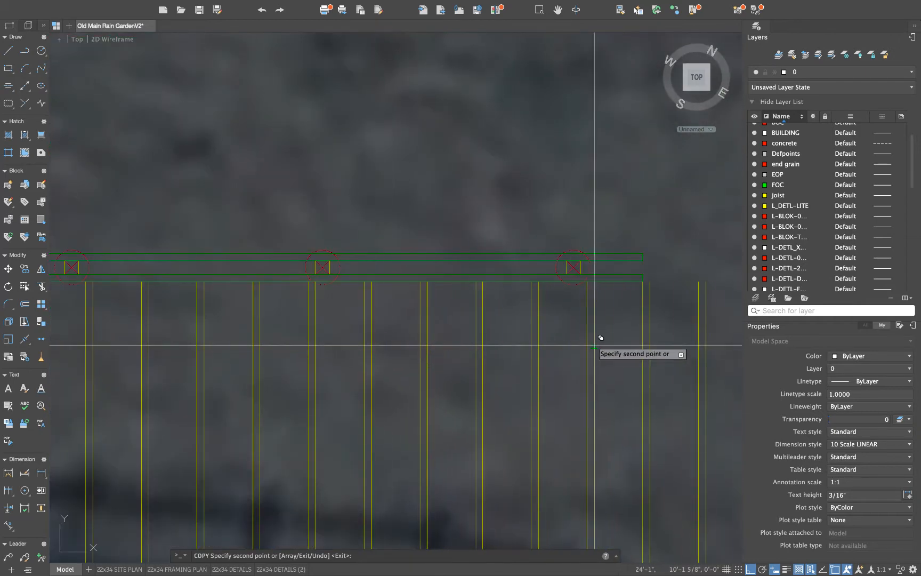
key("Escape")
Delete the surplus joists lying beyond the right end of the double beam
scroll(602, 346, "down", 2)
middle_click_drag(580, 347, 355, 341)
scroll(355, 341, "down", 2)
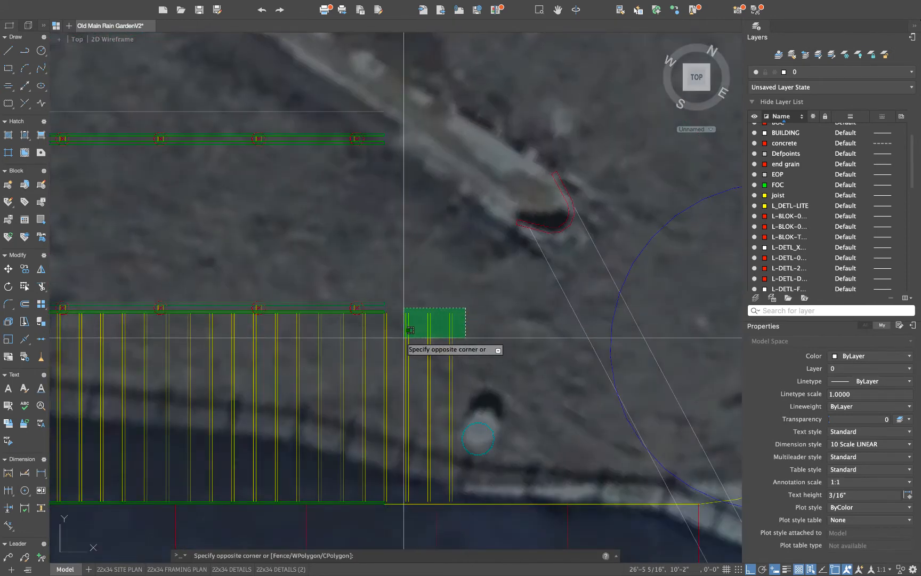
left_click(403, 337)
key("Delete")
Examine how the last joist's two lines align with the right end of the double beam
scroll(382, 322, "up", 2)
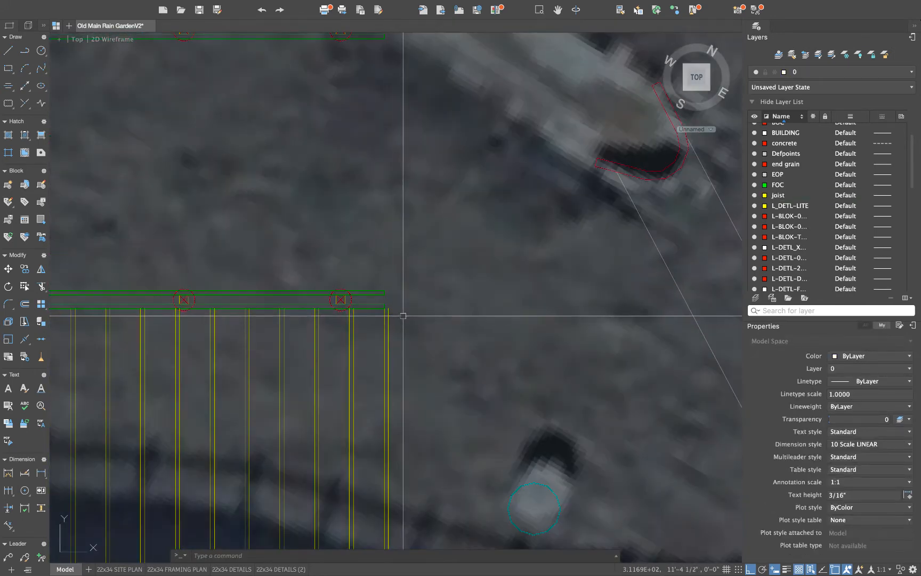
scroll(403, 316, "up", 2)
left_click(368, 335)
scroll(372, 312, "up", 3)
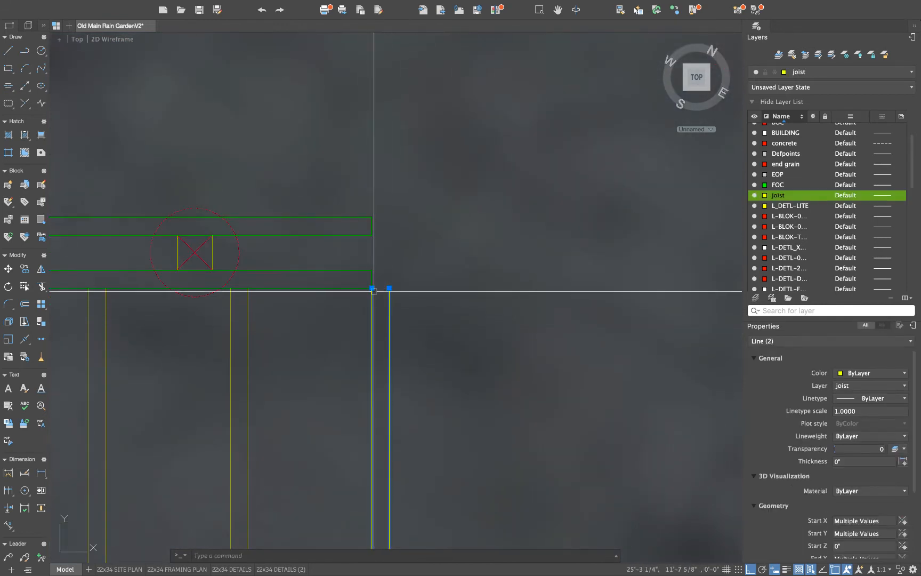
key("Escape")
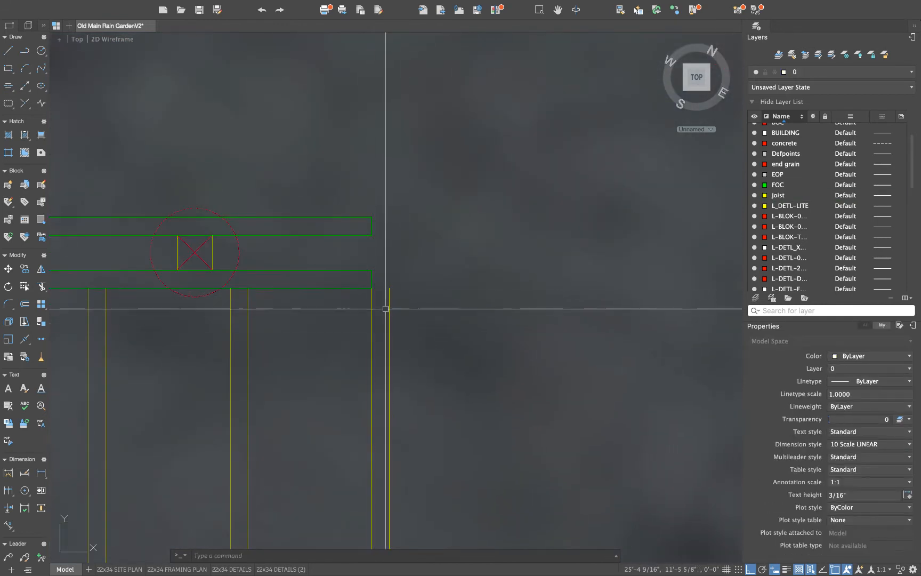
Try to move the last joist's two lines left so its outer line meets the double beam's right end
scroll(384, 308, "down", 4)
scroll(452, 292, "up", 3)
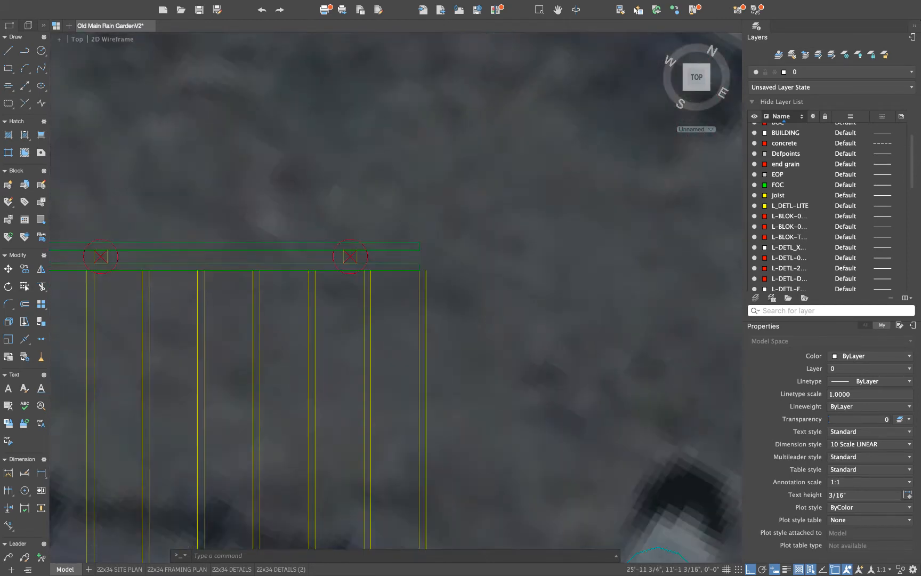
left_click(451, 292)
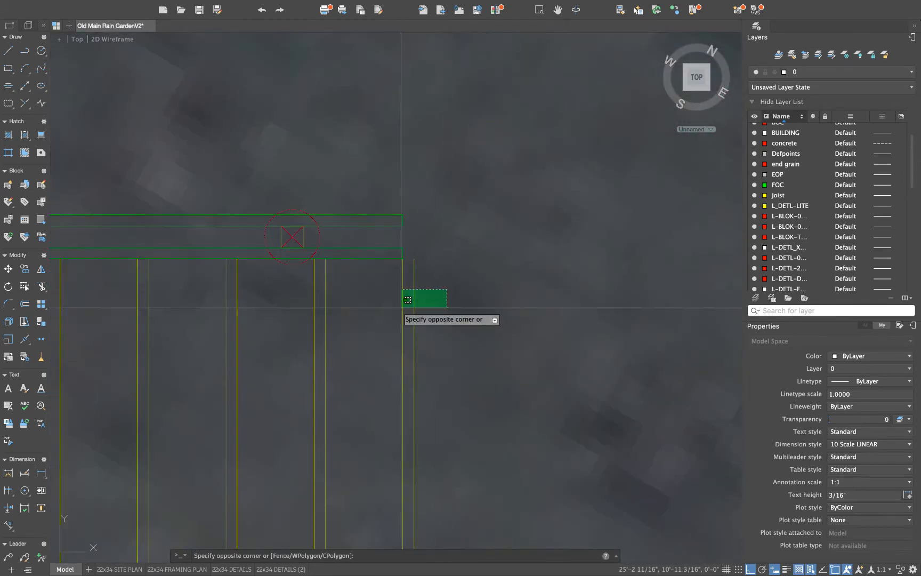
left_click(413, 258)
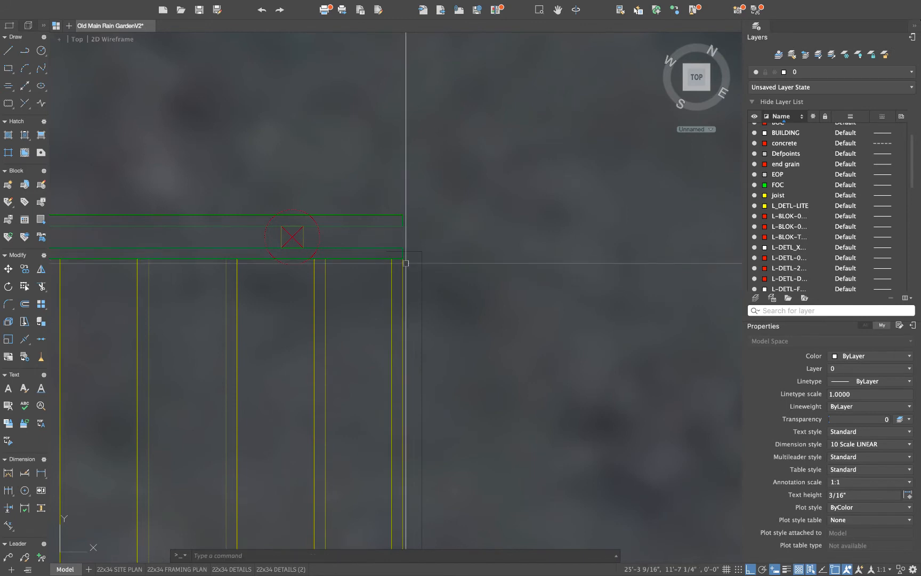
scroll(121, 295, "down", 2)
middle_click_drag(137, 295, 287, 289)
scroll(427, 280, "up", 2)
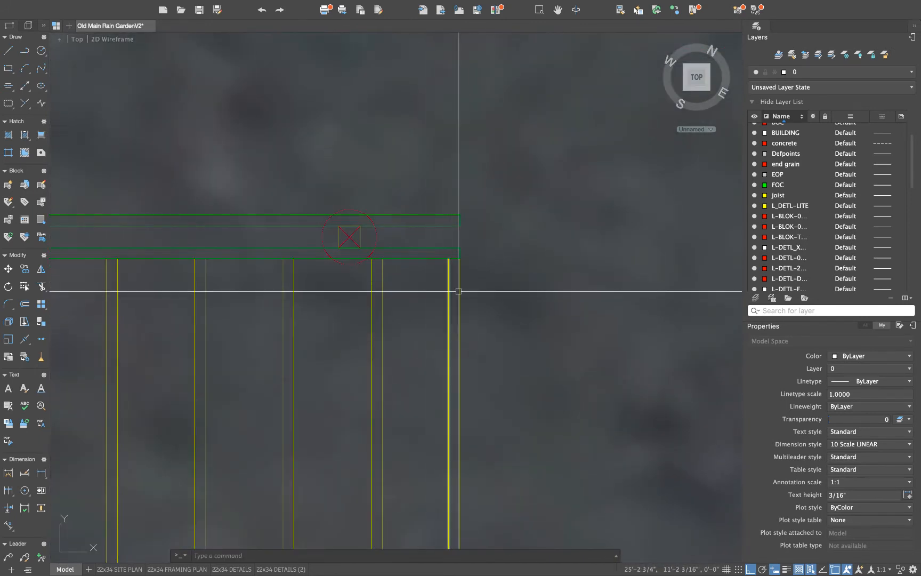
key("Escape")
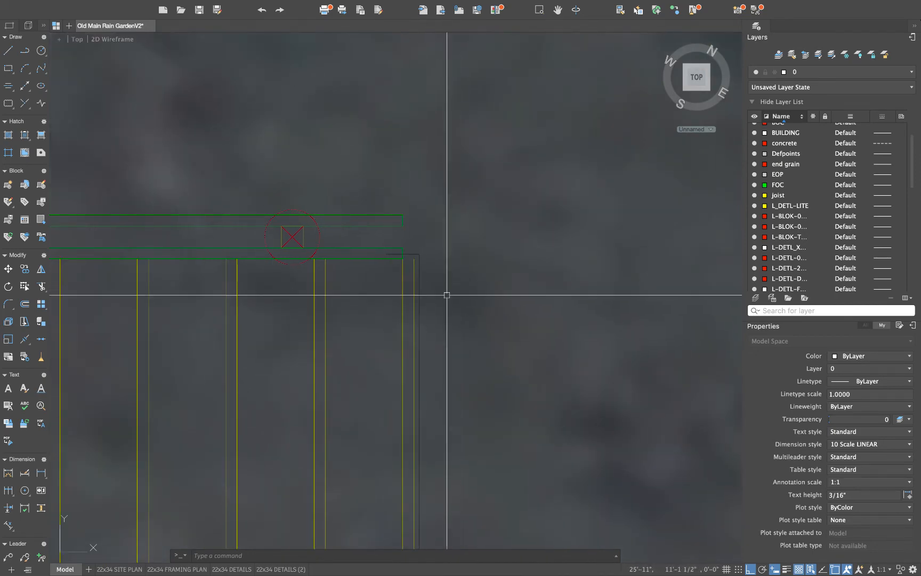
left_click(449, 294)
scroll(394, 314, "down", 8)
middle_click_drag(370, 328, 557, 311)
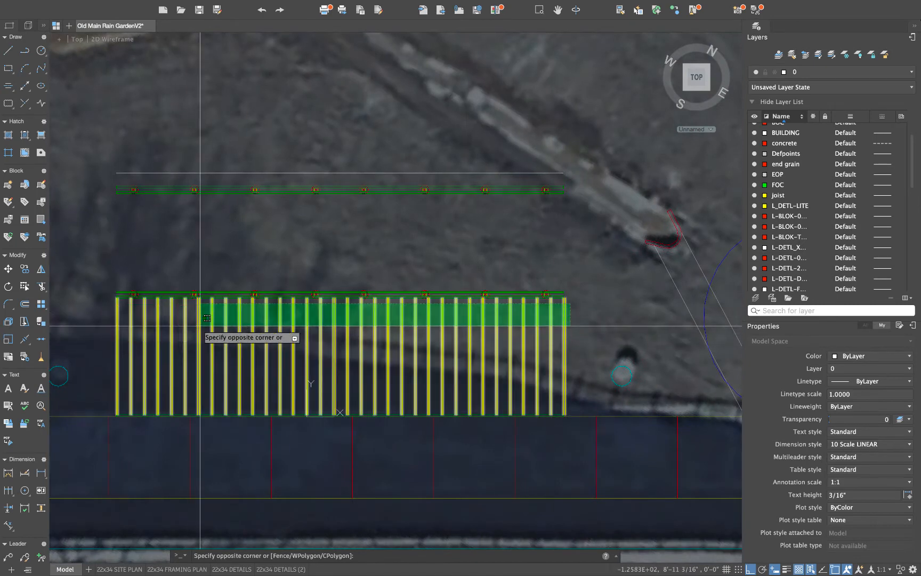
key("Escape")
Measure the last joist's overhang from the double beam's right end to the joist's outer line
scroll(572, 300, "up", 10)
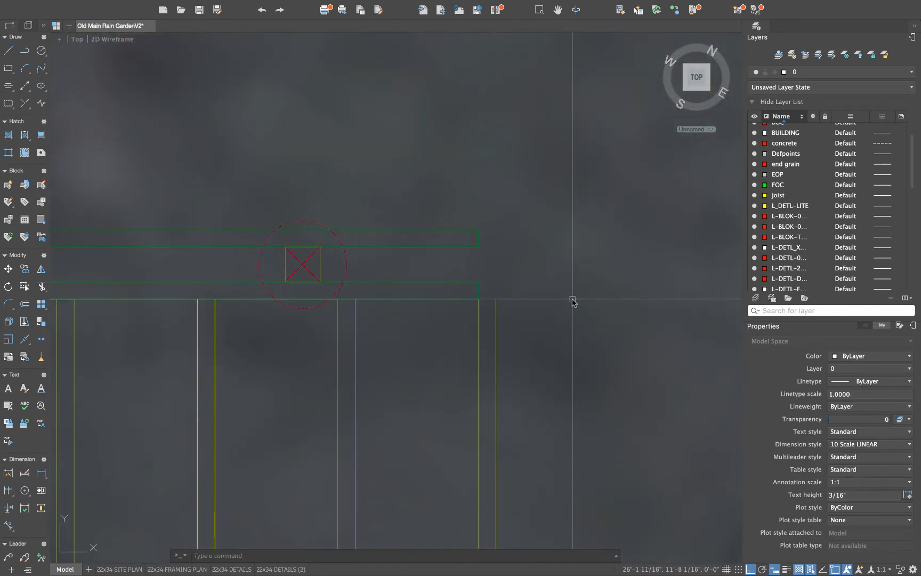
type("dist")
key("Return")
left_click(478, 299)
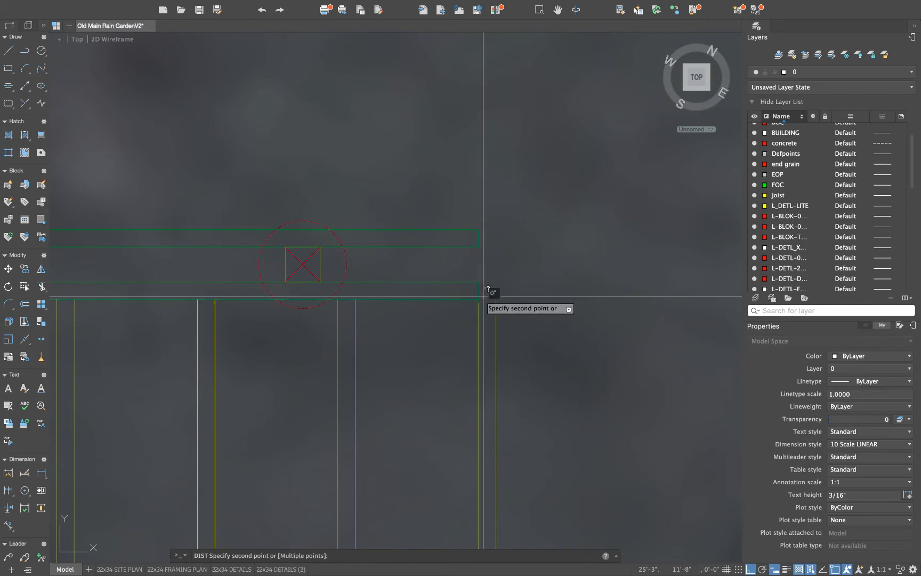
left_click(493, 298)
Move all the joist lines together 1" to the left
scroll(514, 315, "down", 8)
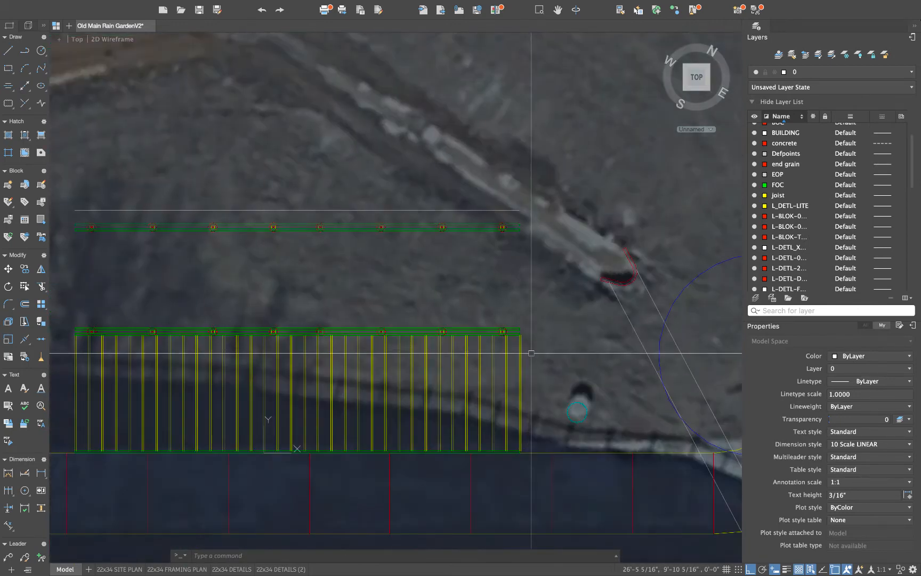
left_click(531, 353)
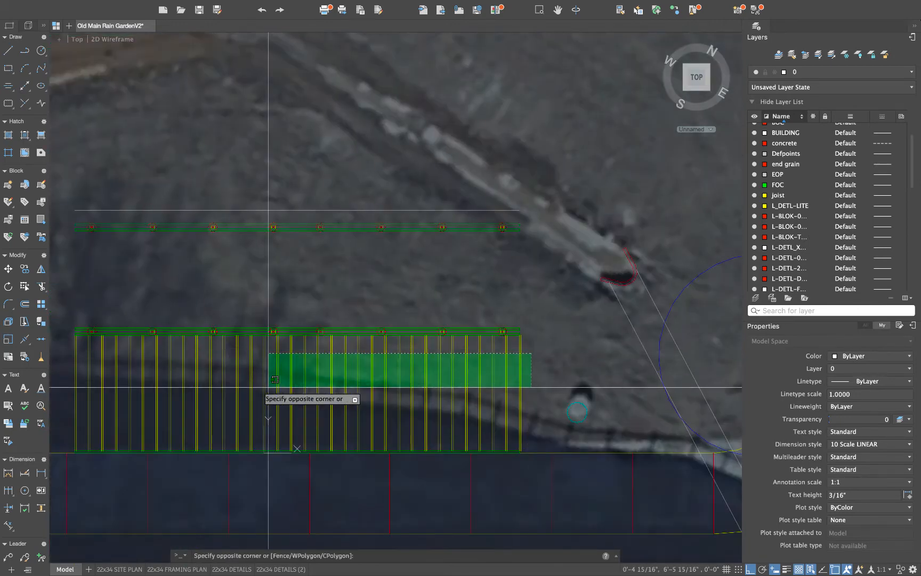
left_click(64, 394)
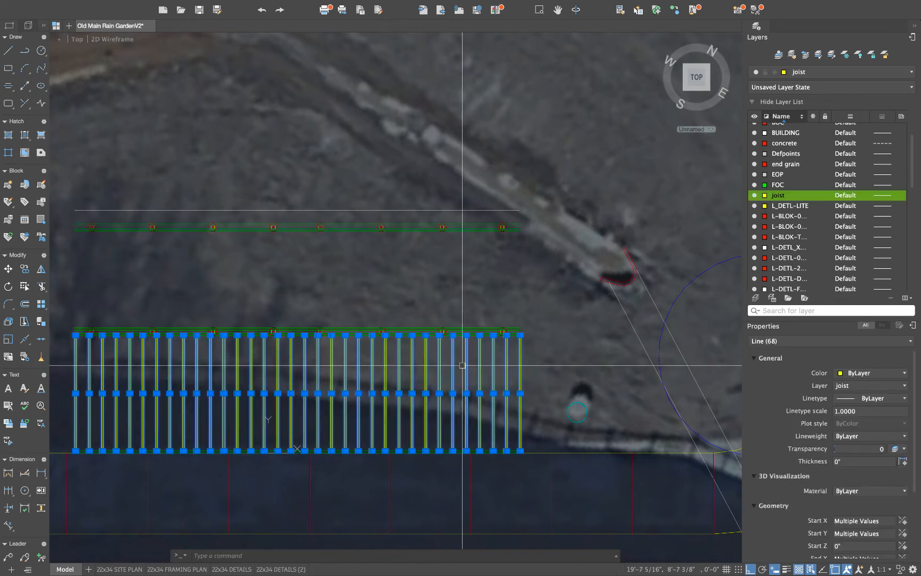
type("m")
key("Return")
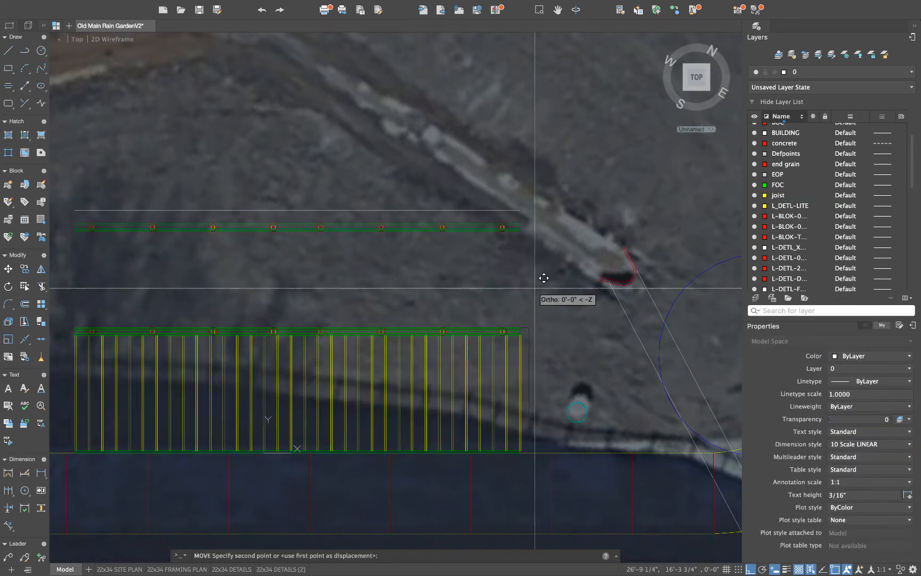
left_click(537, 287)
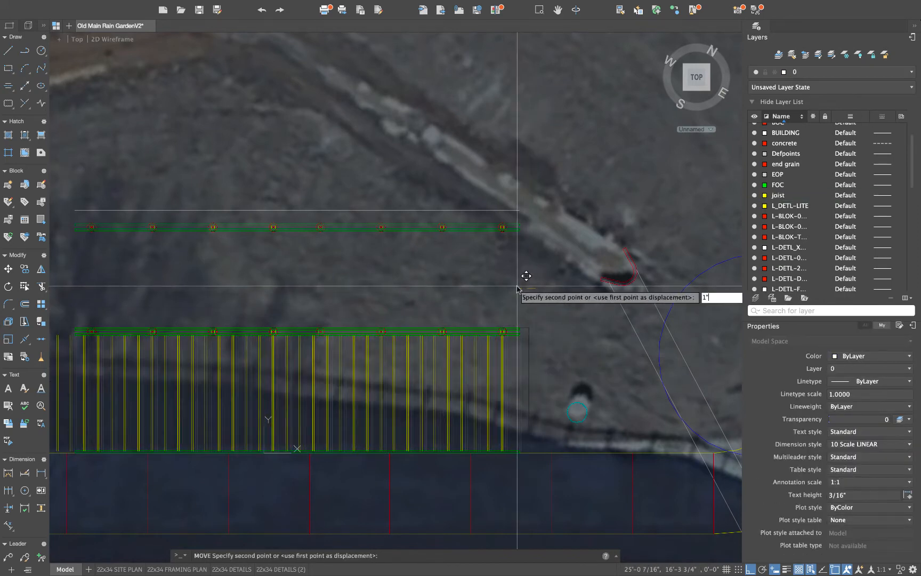
type("1\"")
key("Return")
Move the last joist's two lines left so its outer line meets the corner of the double beam's right end
scroll(520, 319, "up", 5)
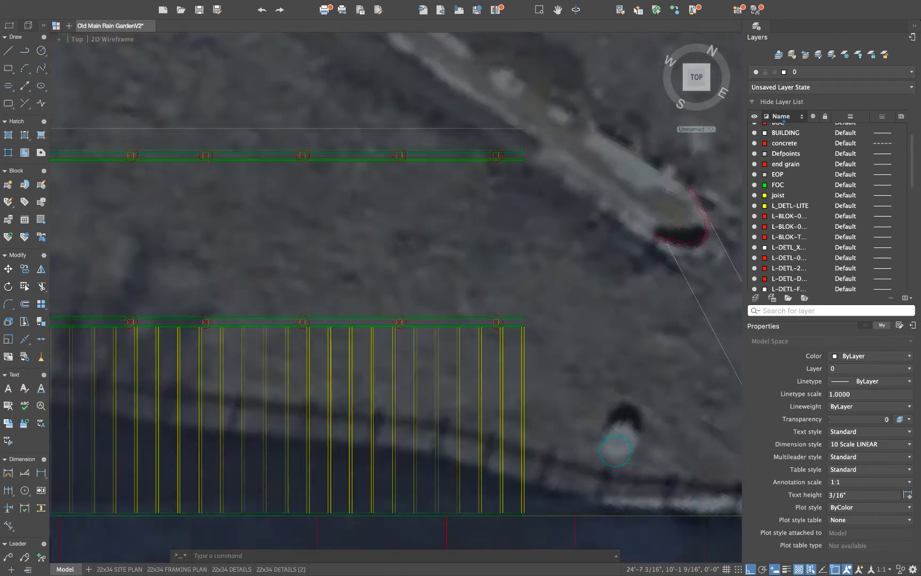
scroll(524, 331, "up", 4)
left_click(600, 288)
left_click(522, 319)
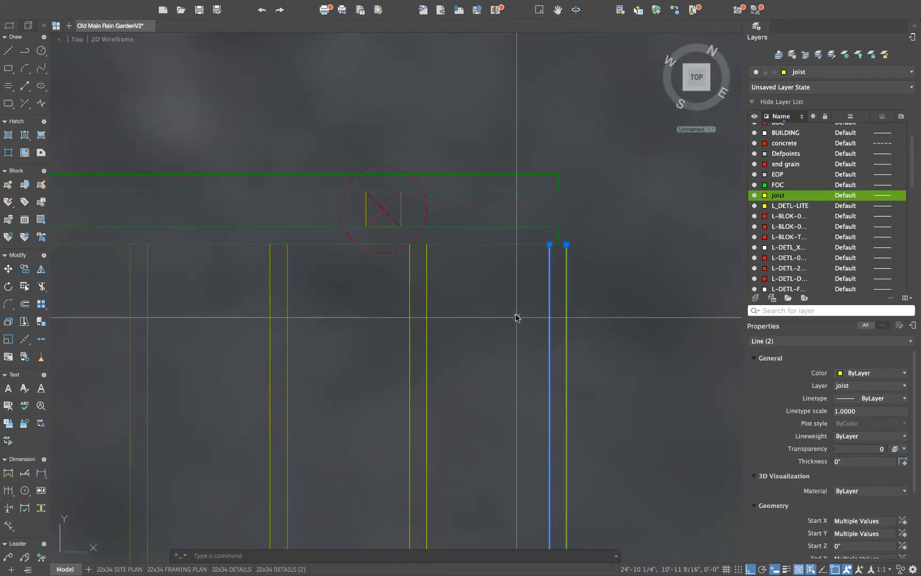
type("m")
key("Return")
left_click(567, 245)
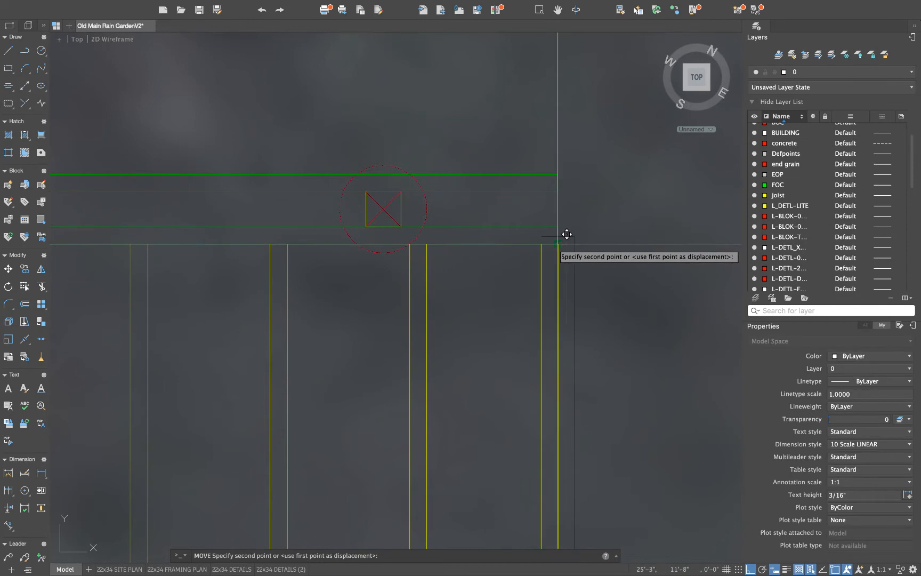
left_click(558, 244)
Move the first joist's two lines right so its outer line meets the corner of the double beam's left end
scroll(384, 284, "down", 6)
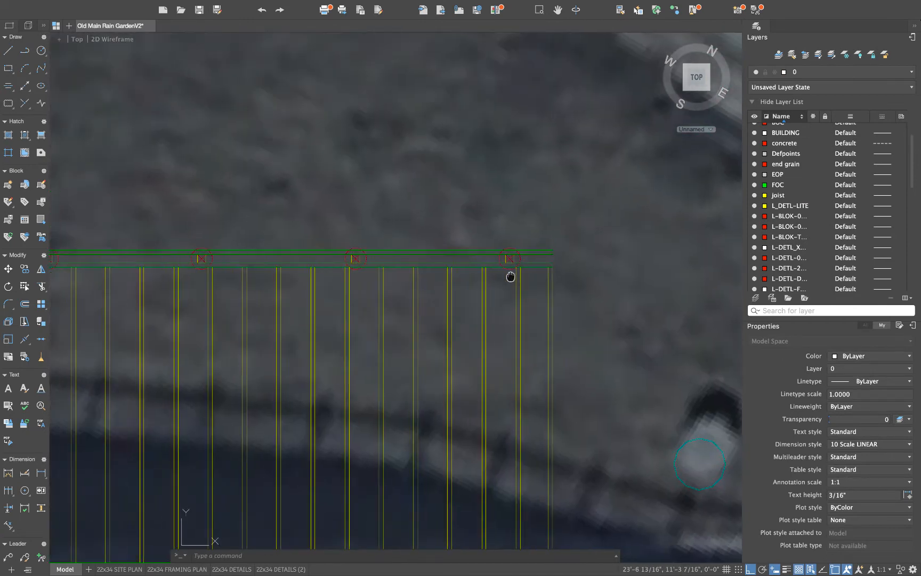
middle_click_drag(291, 302, 467, 286)
scroll(467, 286, "down", 4)
scroll(512, 283, "up", 2)
middle_click_drag(166, 292, 443, 281)
scroll(126, 268, "up", 4)
left_click(150, 259)
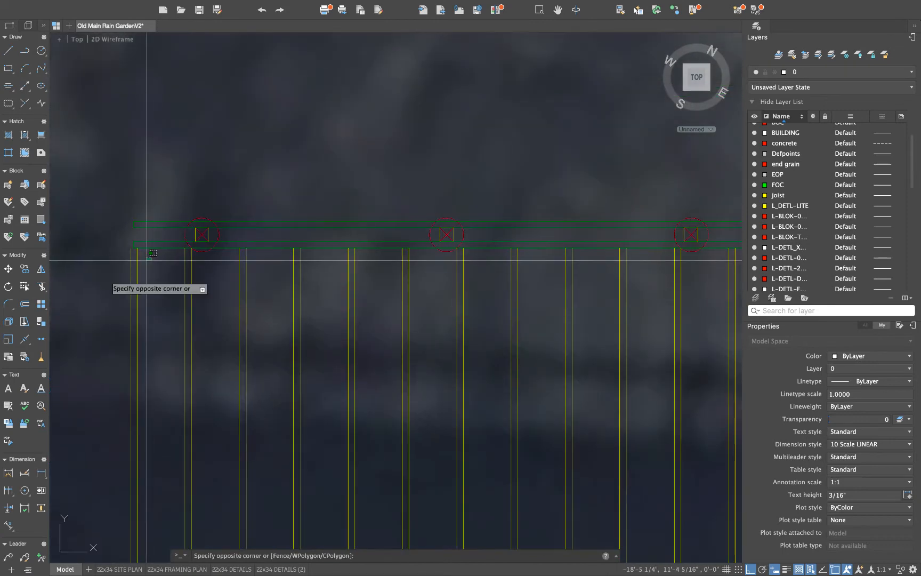
left_click(113, 264)
scroll(112, 264, "up", 2)
scroll(109, 268, "up", 2)
type("m")
key("Return")
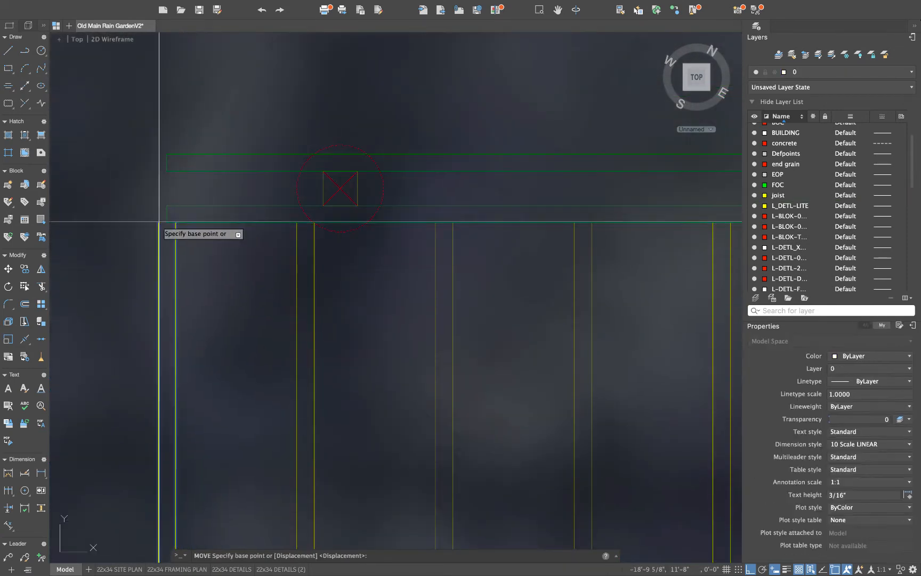
left_click(159, 222)
left_click(166, 221)
Copy all the joists straight up so their lower ends sit on the upper edge of the middle double beam
scroll(188, 253, "down", 4)
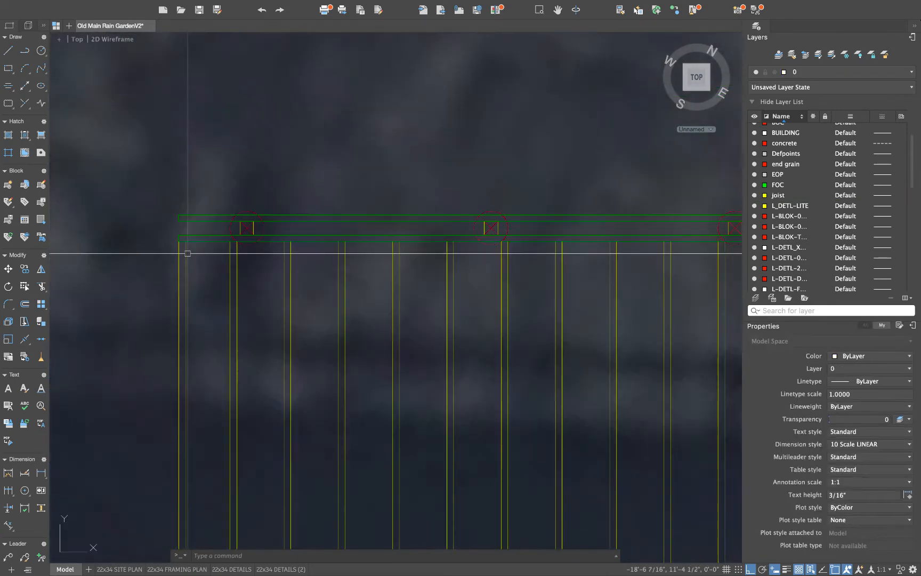
scroll(189, 257, "down", 6)
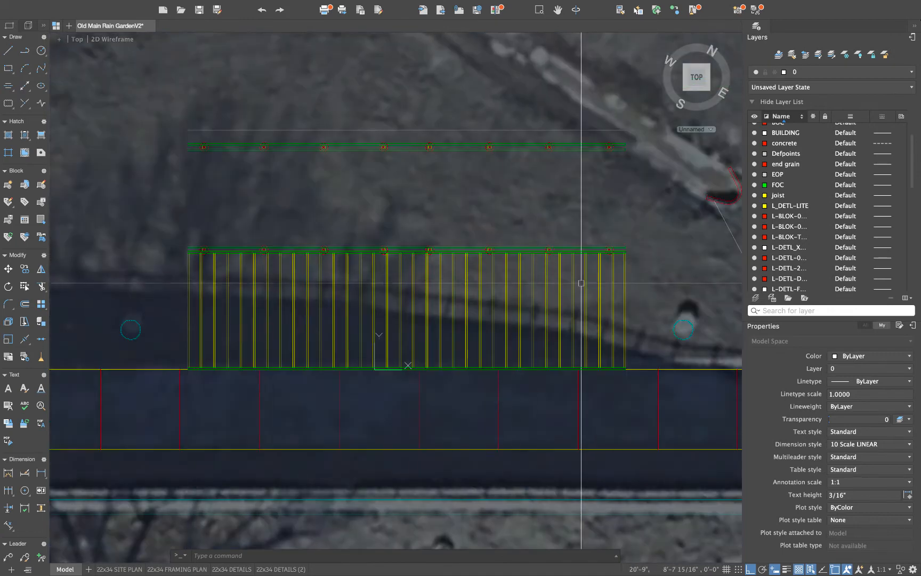
left_click(651, 264)
left_click(172, 306)
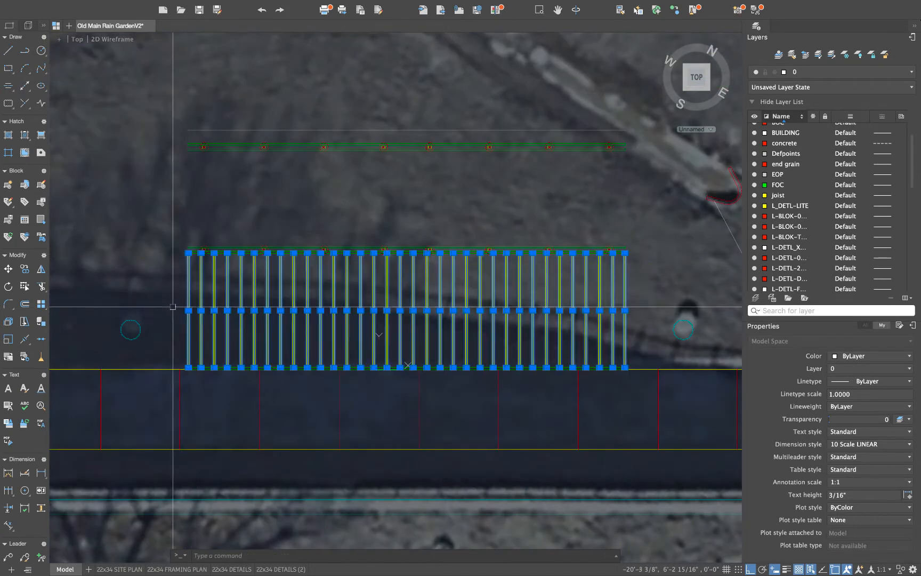
type("co")
key("Return")
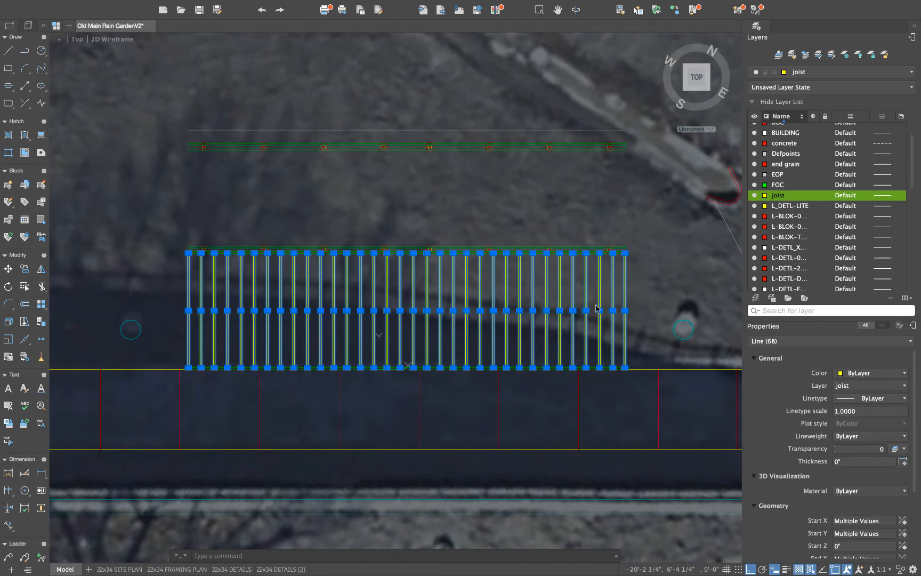
scroll(657, 372, "up", 5)
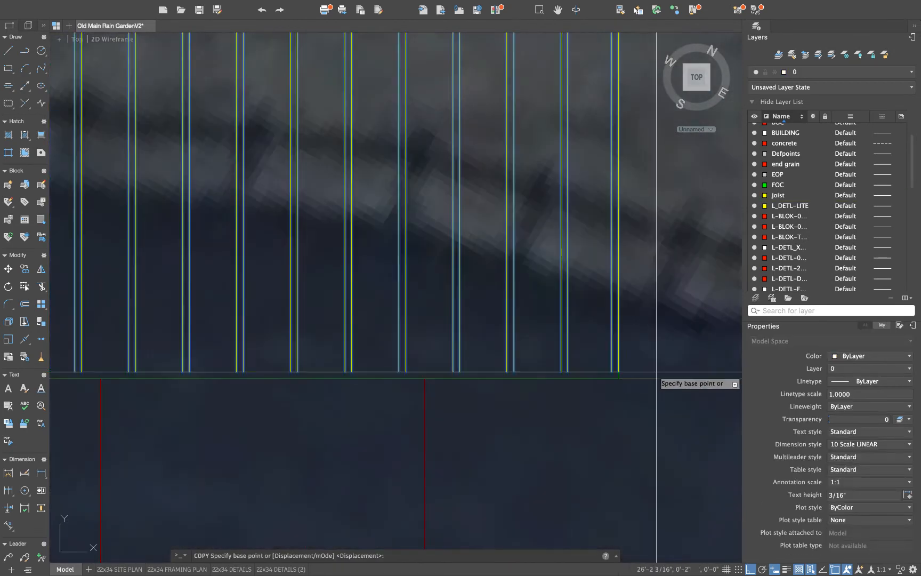
left_click(618, 371)
scroll(623, 203, "down", 5)
middle_click_drag(623, 202, 620, 392)
scroll(620, 392, "down", 3)
scroll(621, 261, "up", 5)
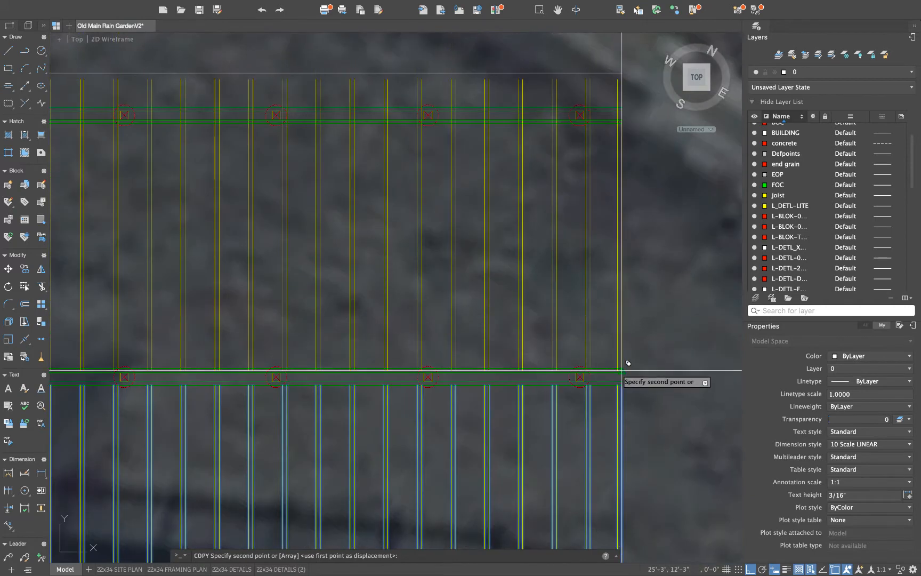
left_click(621, 368)
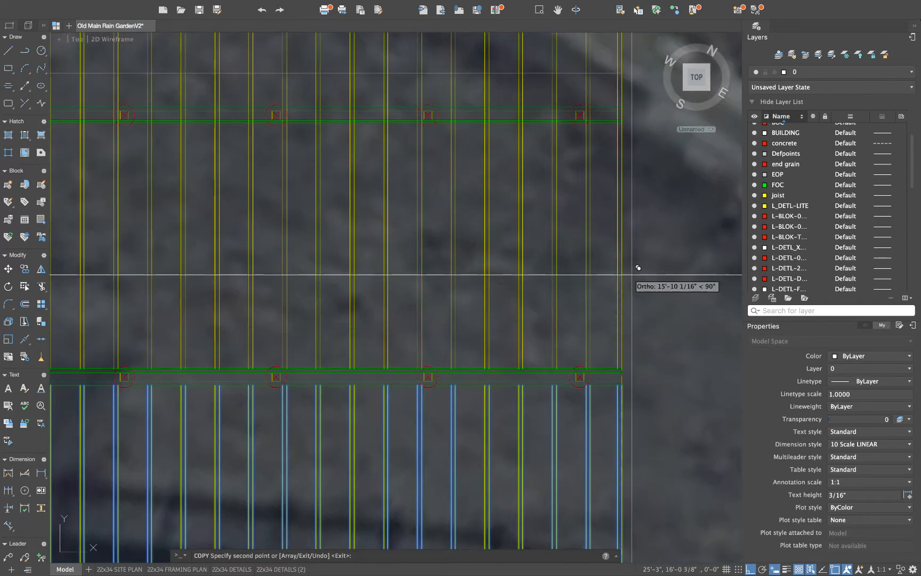
key("Return")
Extend the upper joists to the white boundary line above the upper double beam
scroll(533, 206, "down", 3)
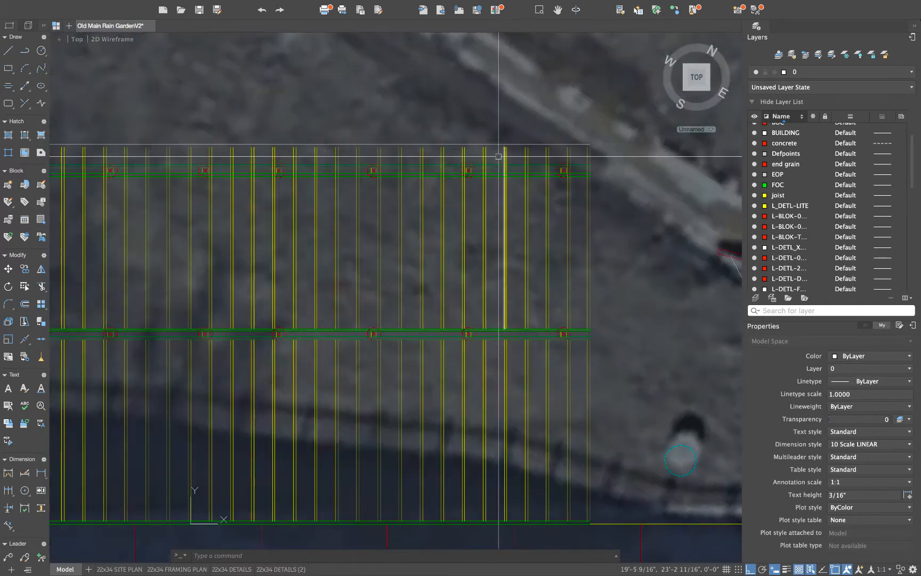
scroll(619, 218, "down", 2)
type("ex")
key("Return")
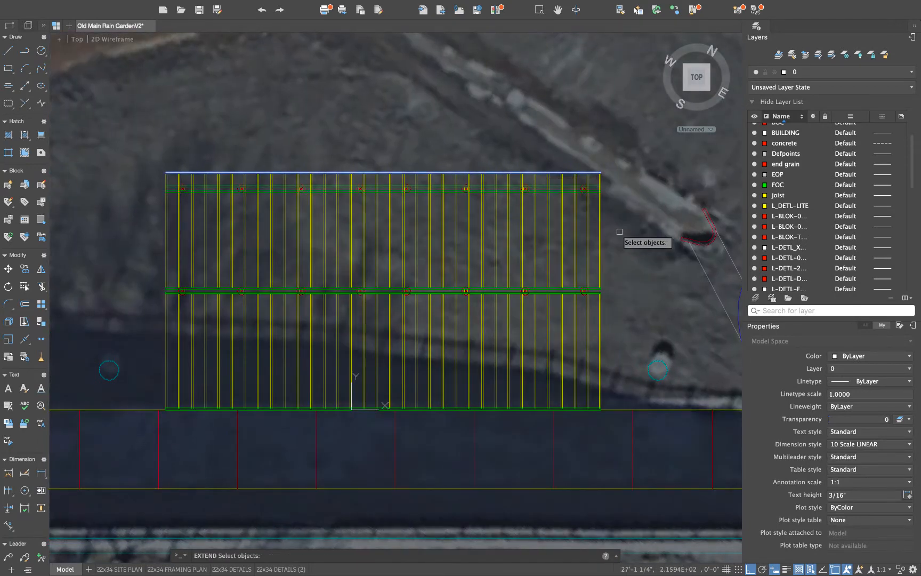
left_click_drag(619, 231, 151, 239)
key("Return")
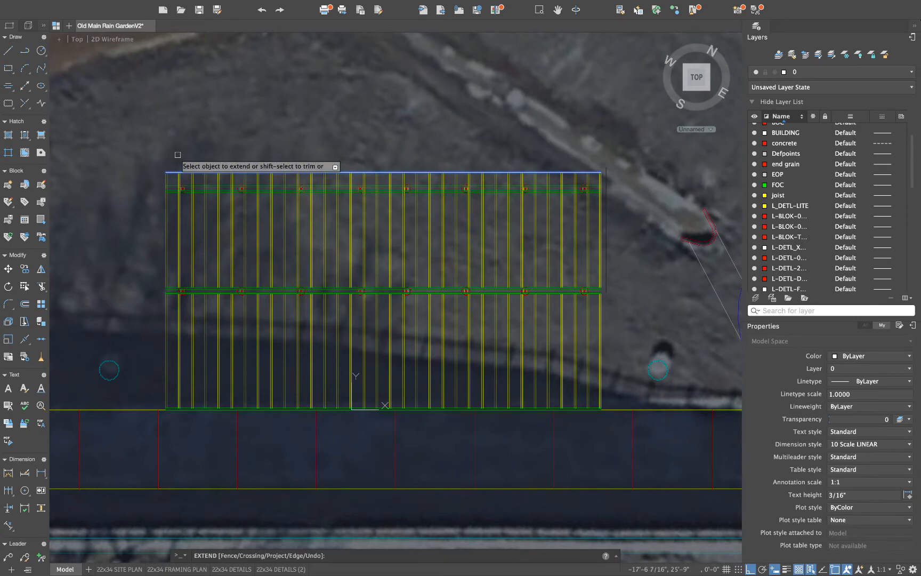
key("Return")
Match the white boundary line across the upper joist ends to the properties of a joist line
scroll(180, 212, "up", 6)
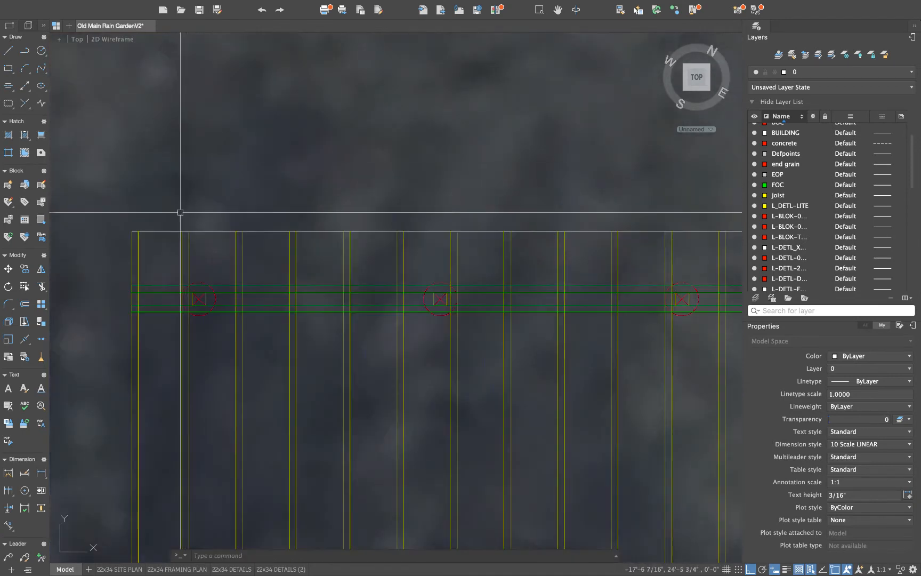
scroll(169, 232, "down", 2)
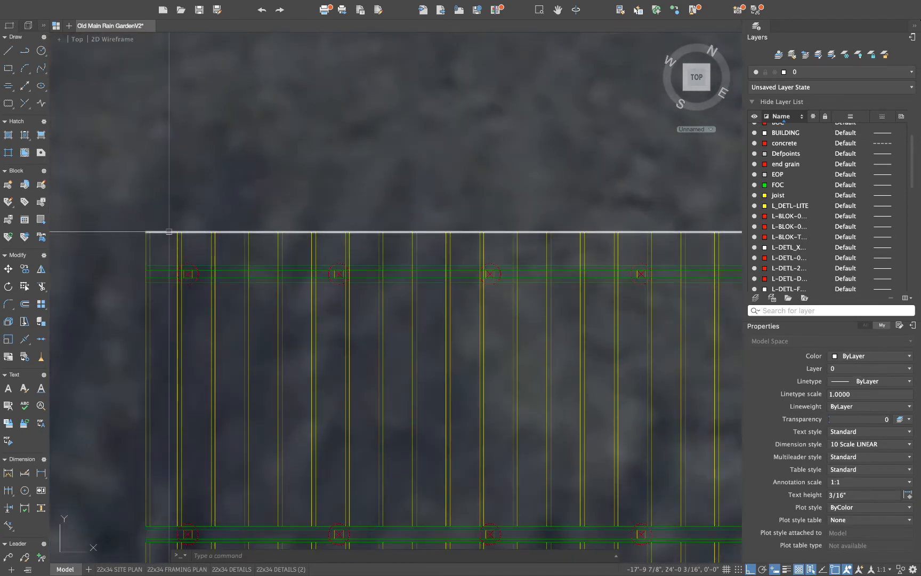
type("ma")
key("Return")
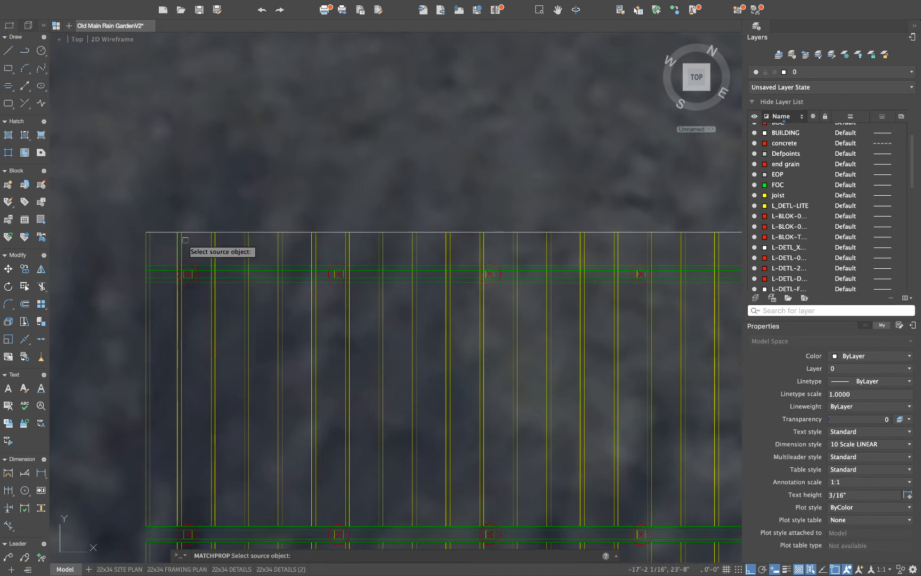
key("Return")
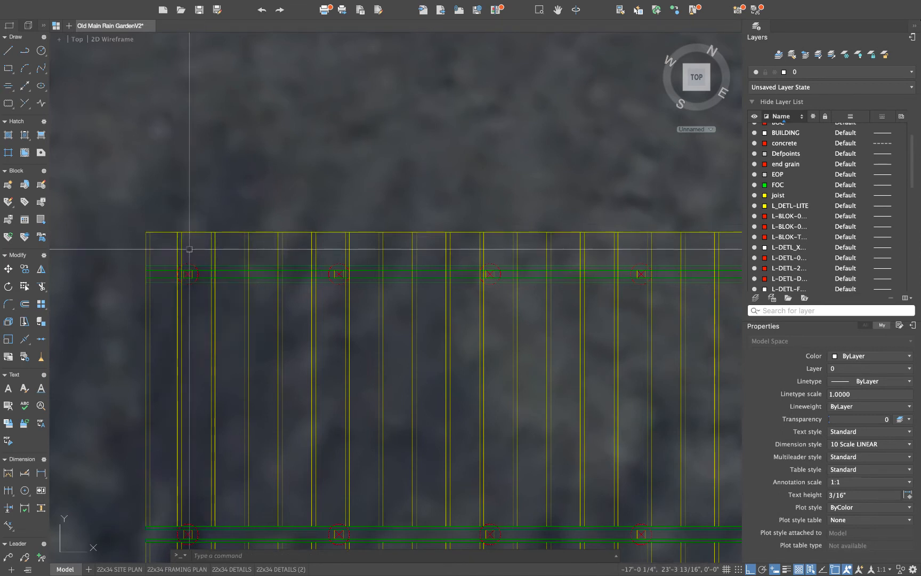
Trim the end line out of the gaps between the upper joists along the left half of the row, keeping each joist end closed
type("tr")
key("Return")
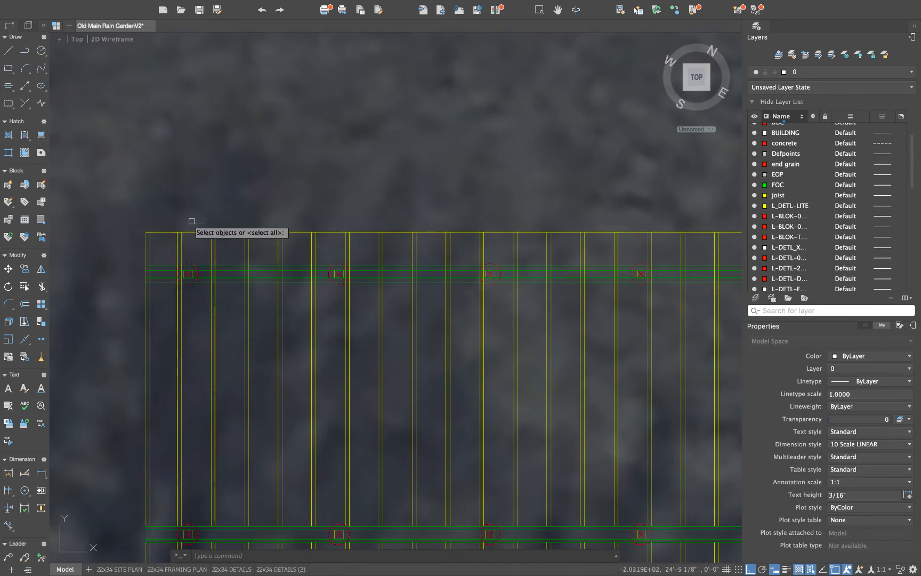
left_click(203, 231)
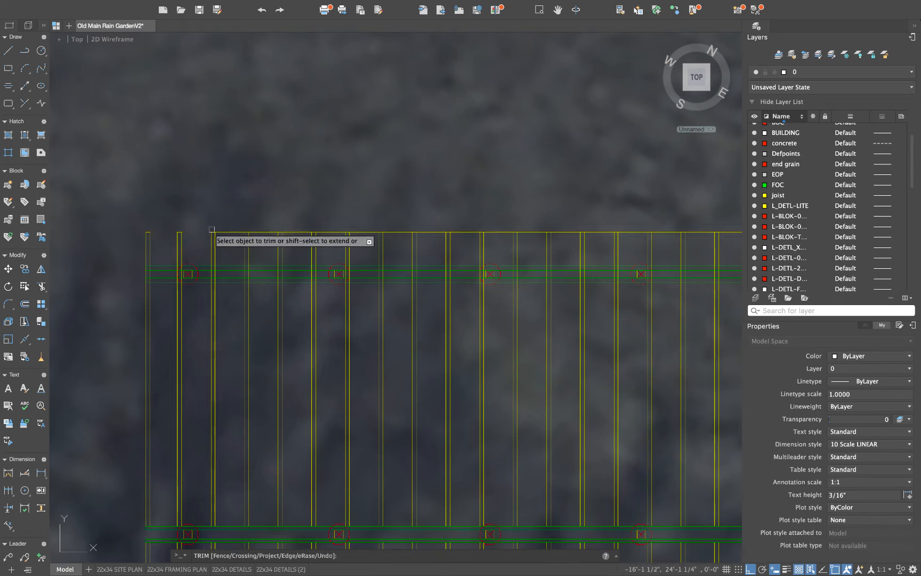
left_click(231, 225)
left_click(235, 239)
left_click(266, 223)
left_click(270, 239)
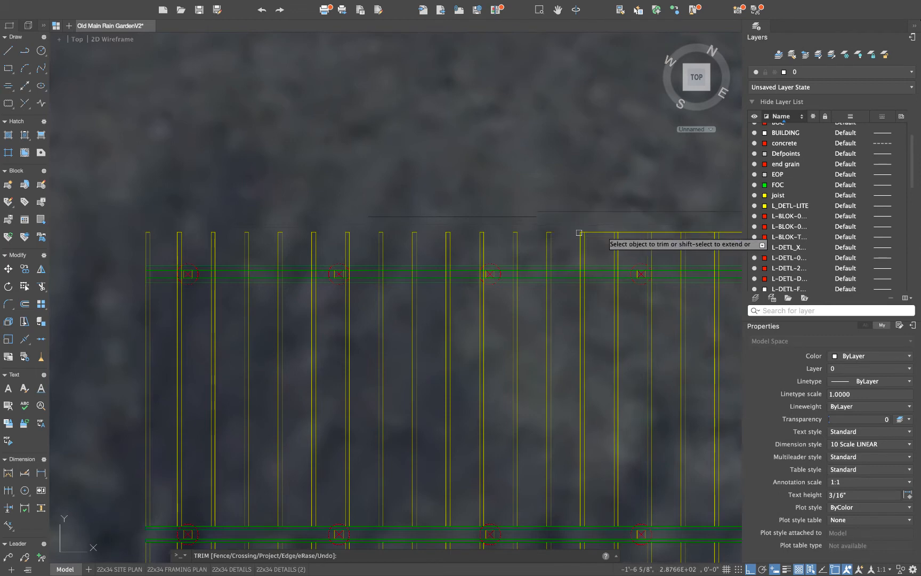
mouse_move(635, 233)
middle_mouse_down()
mouse_move(356, 267)
mouse_move(459, 222)
middle_mouse_up()
key("Escape")
Examine the two joist rows across the upper and middle double beams, including the closed and untrimmed joist ends
scroll(358, 265, "down", 6)
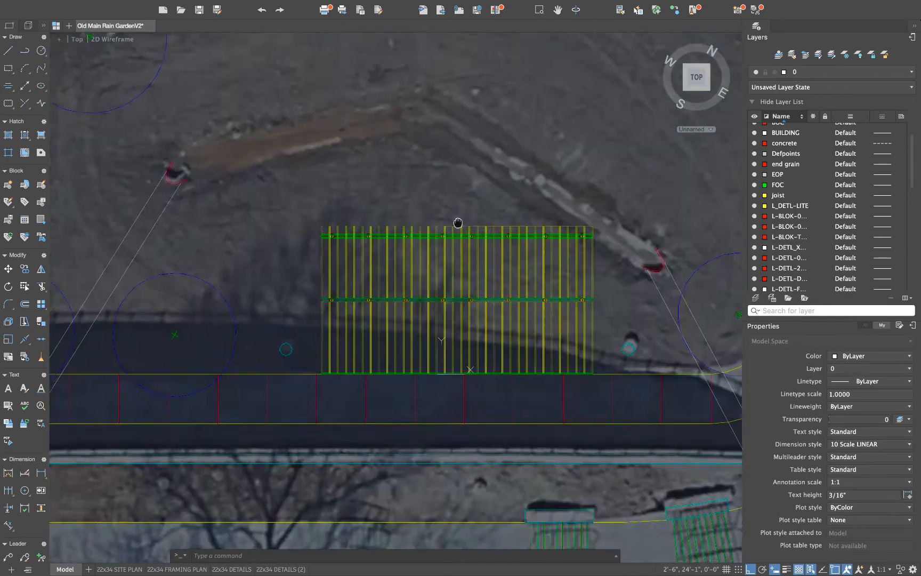
scroll(461, 222, "up", 4)
scroll(375, 217, "down", 4)
middle_click_drag(393, 210, 469, 165)
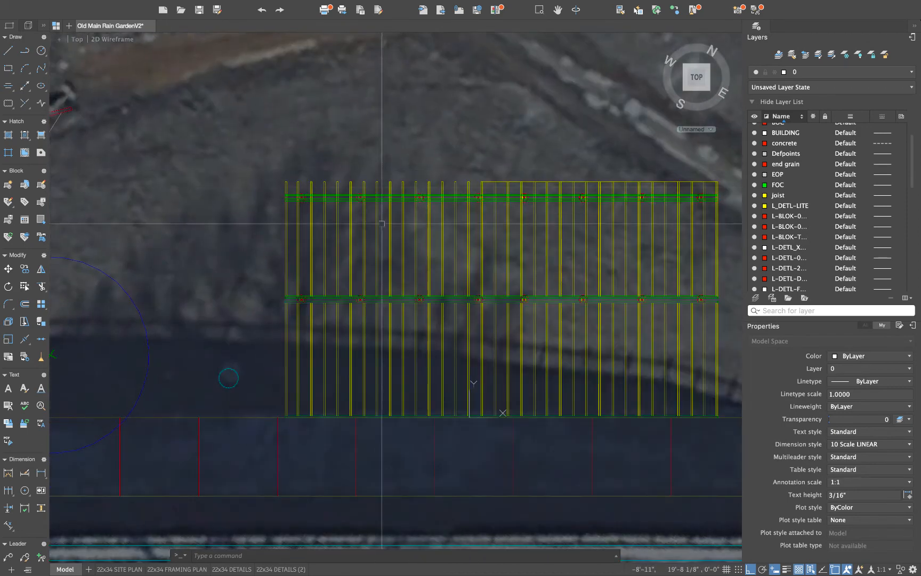
scroll(314, 192, "up", 3)
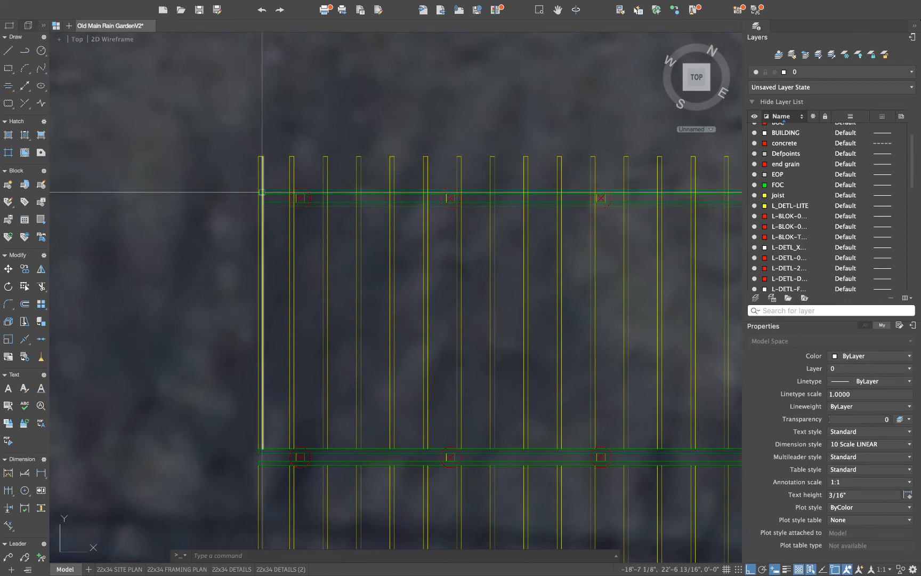
scroll(303, 191, "down", 2)
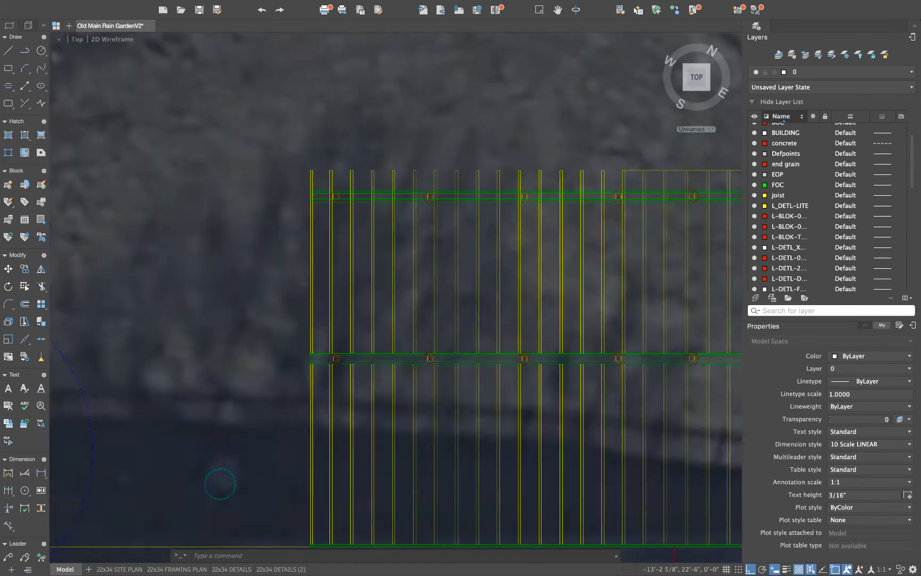
middle_click_drag(385, 195, 156, 210)
middle_click_drag(240, 290, 373, 255)
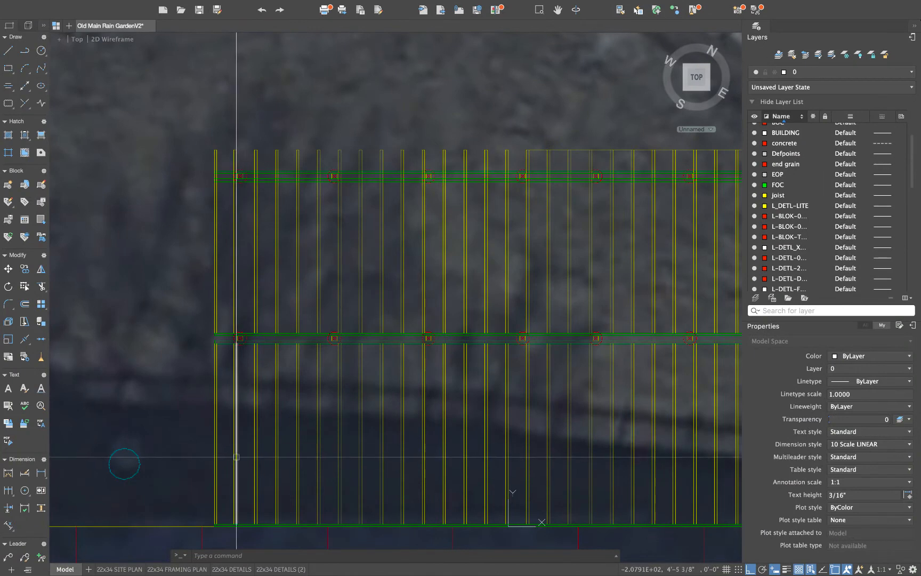
Start a horizontal line at the midpoint of the inner edge of the leftmost joist in the lower row
middle_click_drag(235, 457, 235, 413)
scroll(235, 413, "down", 4)
scroll(234, 413, "up", 8)
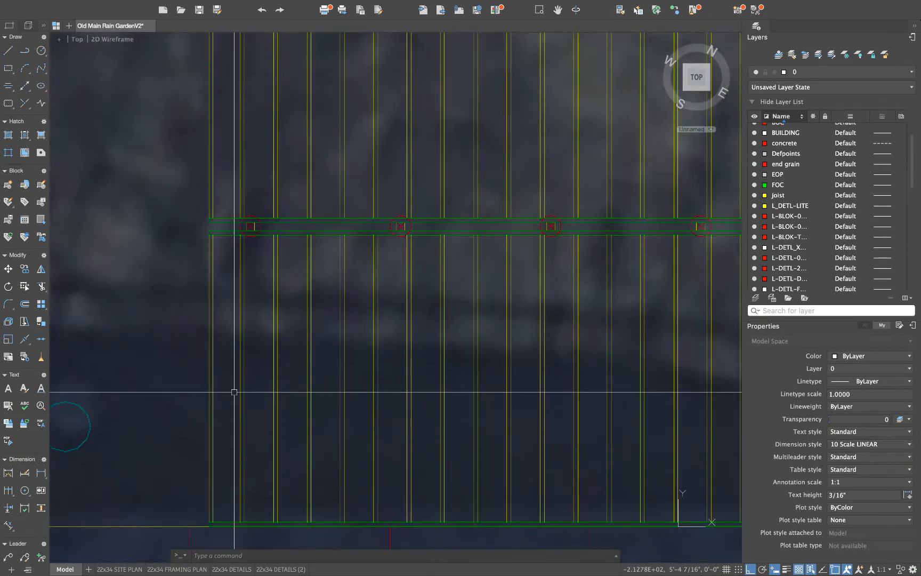
type("l")
key("Return")
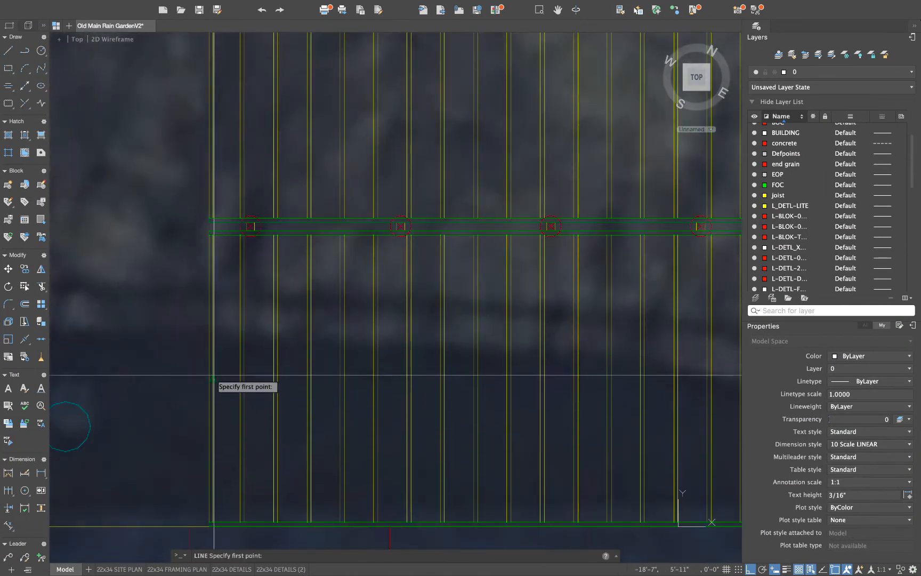
left_click(212, 378)
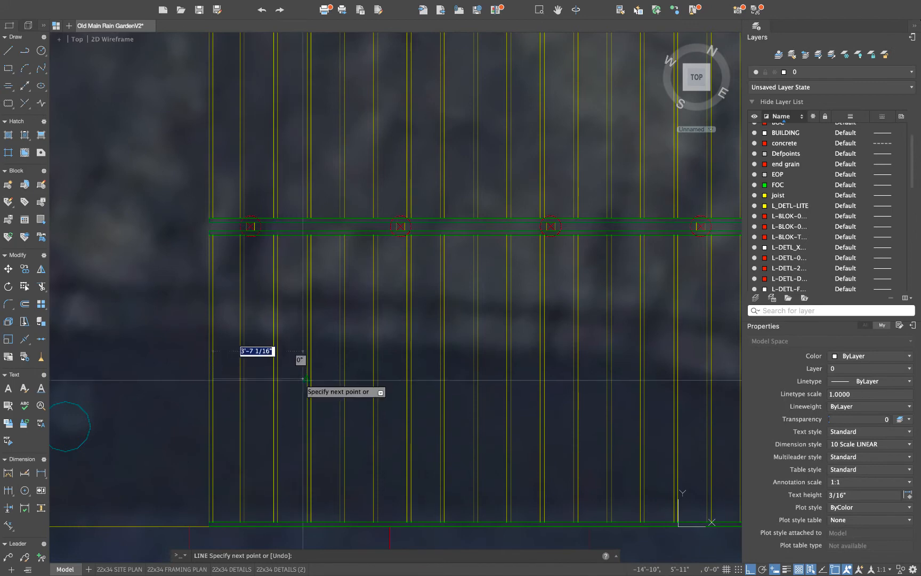
Finish a horizontal line about 3'-7" long across the first three joist bays, midway between the beams
left_click(306, 379)
key("Return")
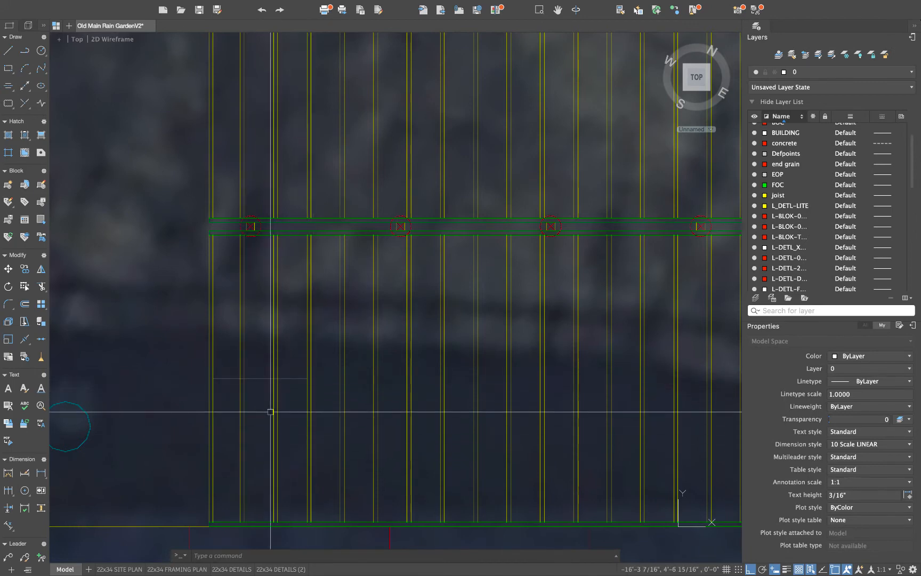
Measure the vertical distance between the lower edge beam and the middle beam along the first joist
middle_click_drag(272, 405, 274, 350)
scroll(273, 350, "down", 2)
scroll(255, 418, "up", 2)
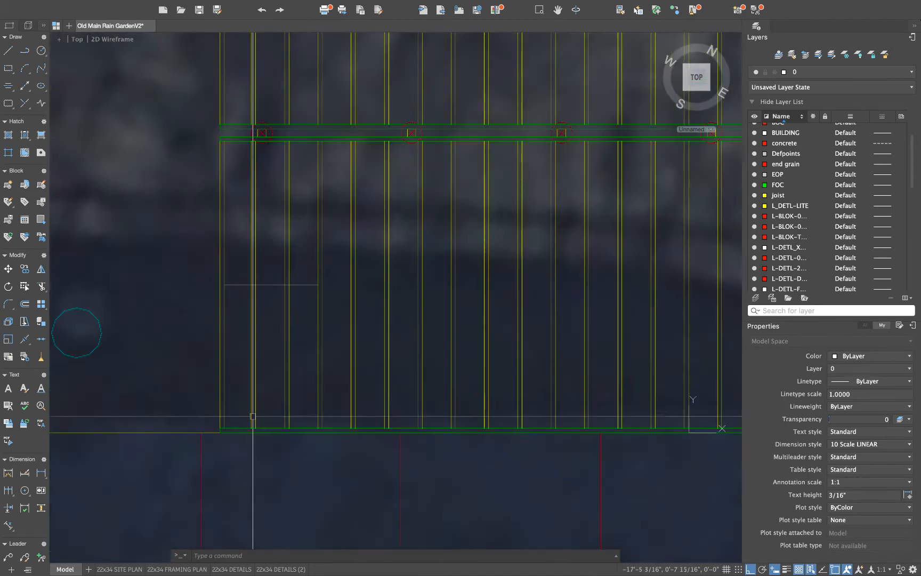
type("dist")
key("Return")
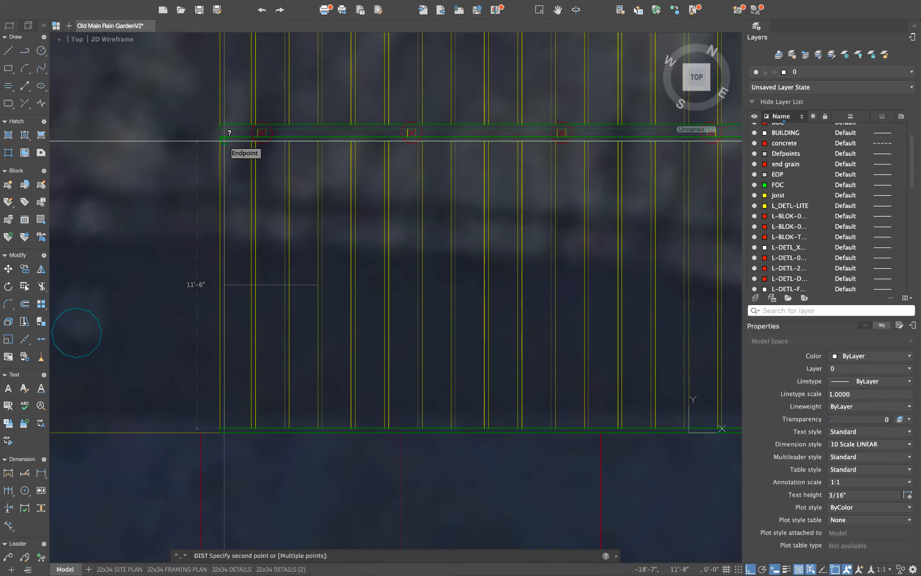
left_click(250, 165)
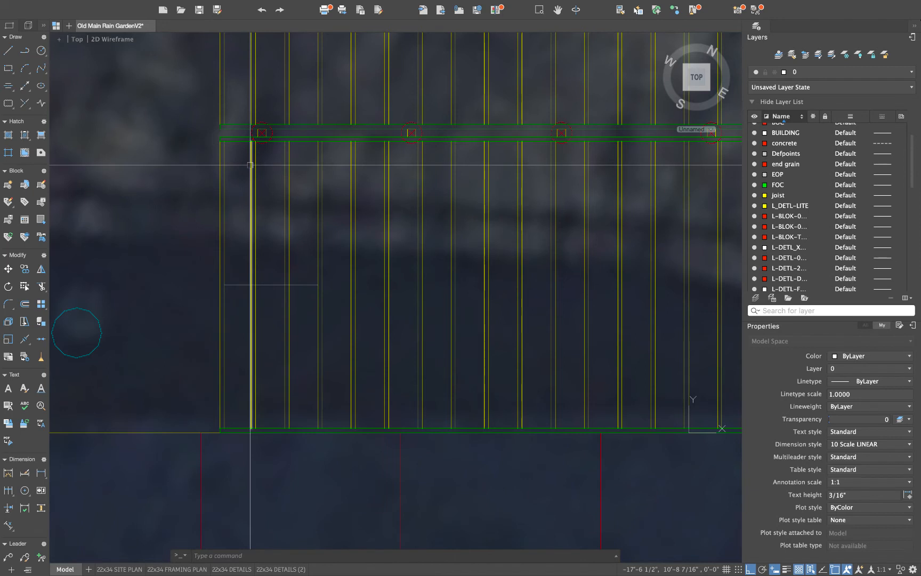
Offset the middle beam line downward and the lower edge beam line upward, each by 46"
type("o")
key("Return")
type("46")
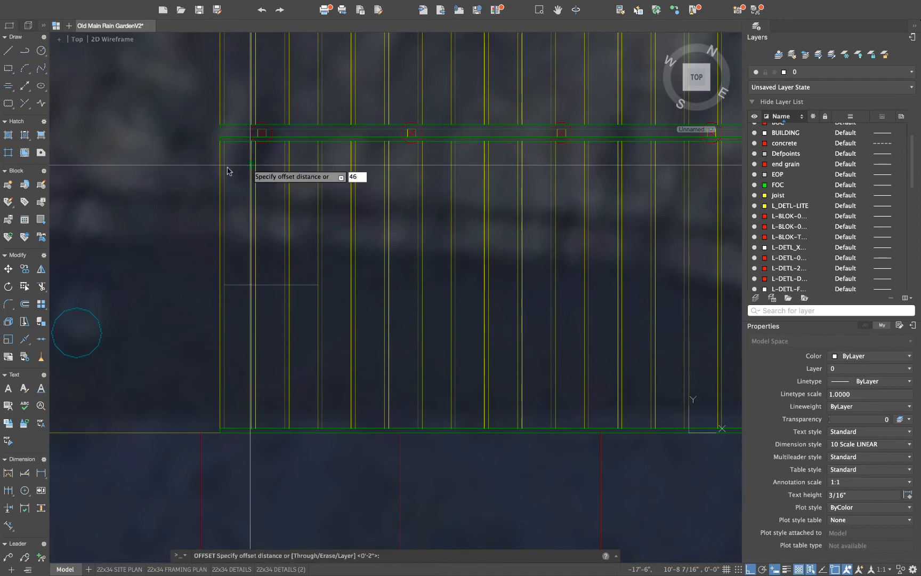
key("Return")
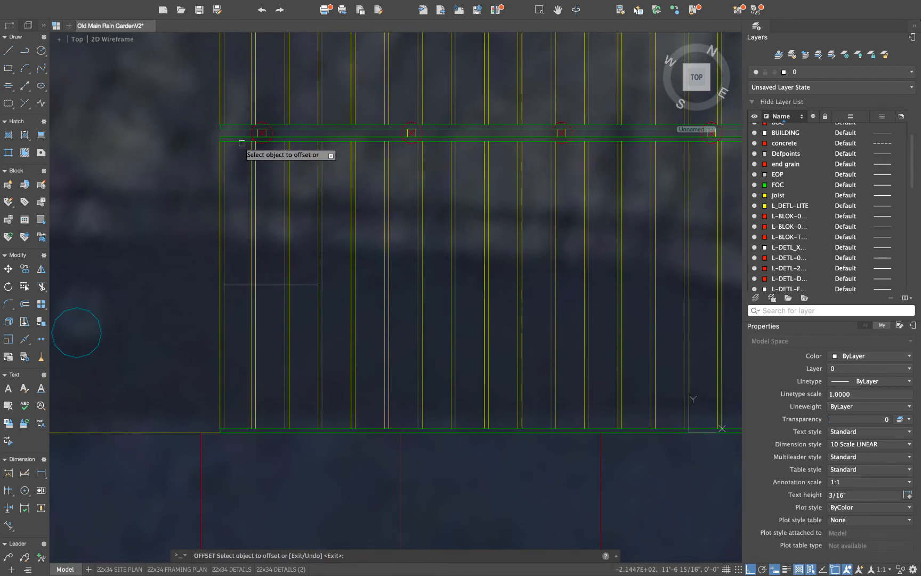
left_click(241, 142)
left_click(246, 241)
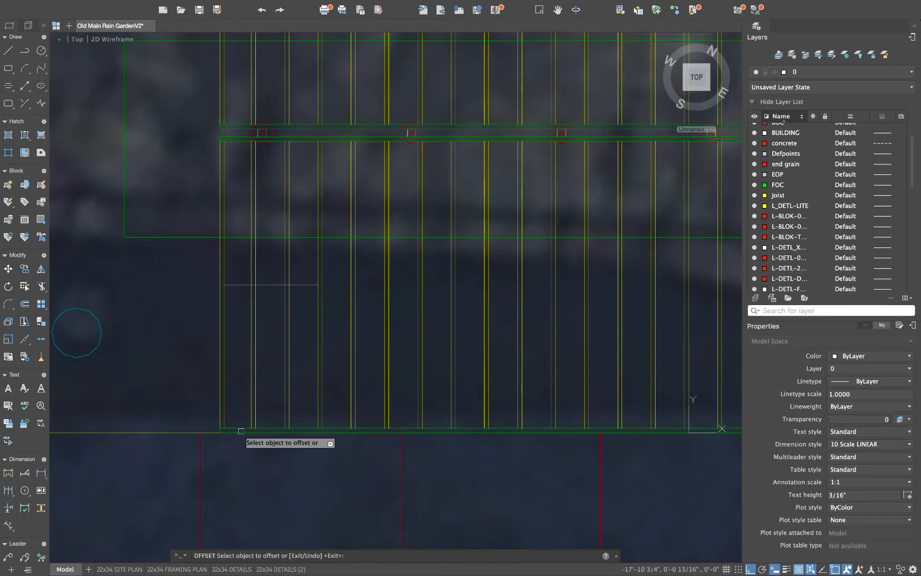
left_click(237, 430)
left_click(236, 351)
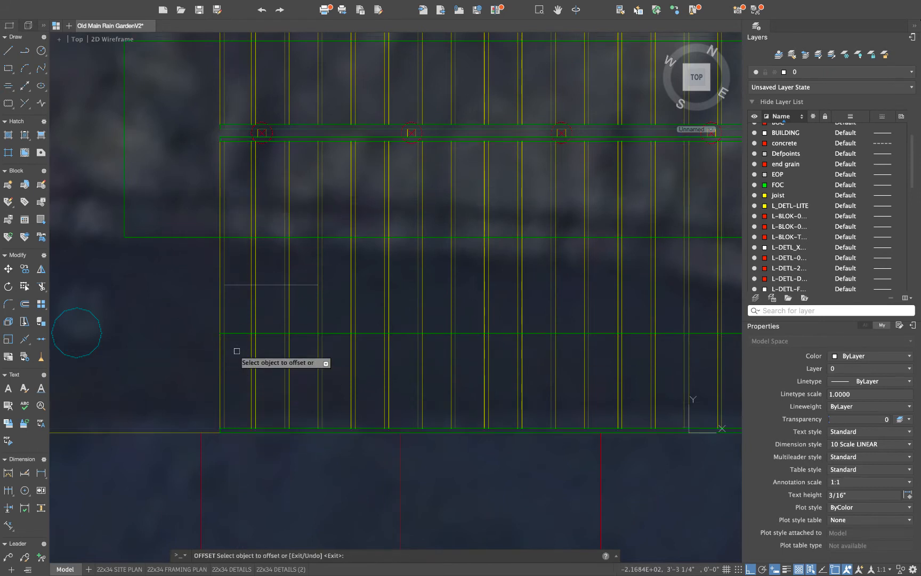
key("Escape")
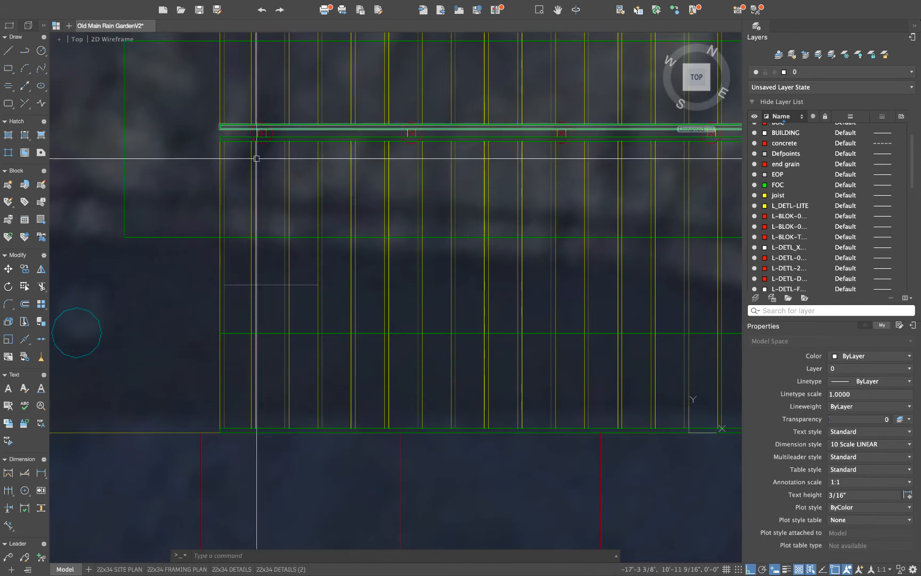
Draw horizontal lines across the first joist bay along both beam offset lines
type("l")
key("Return")
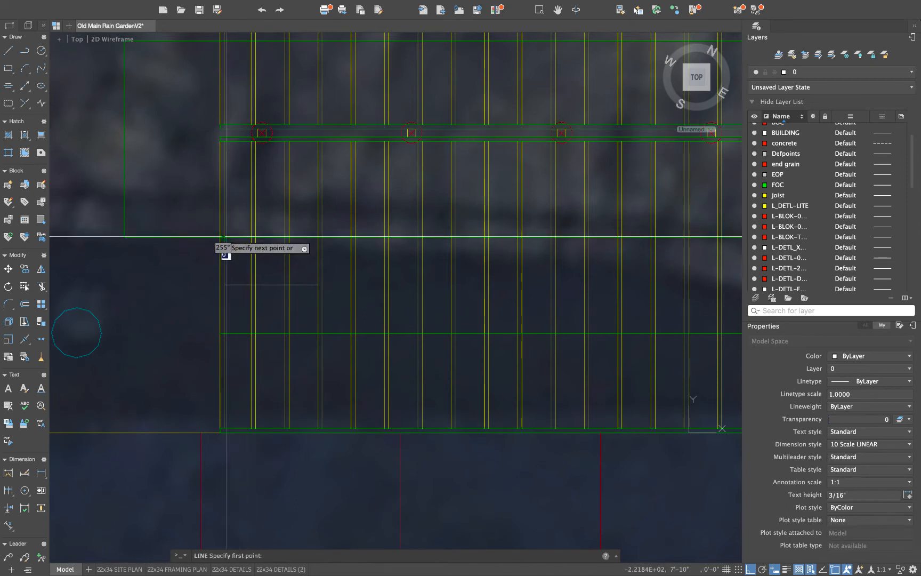
left_click(225, 236)
left_click(251, 236)
key("Return")
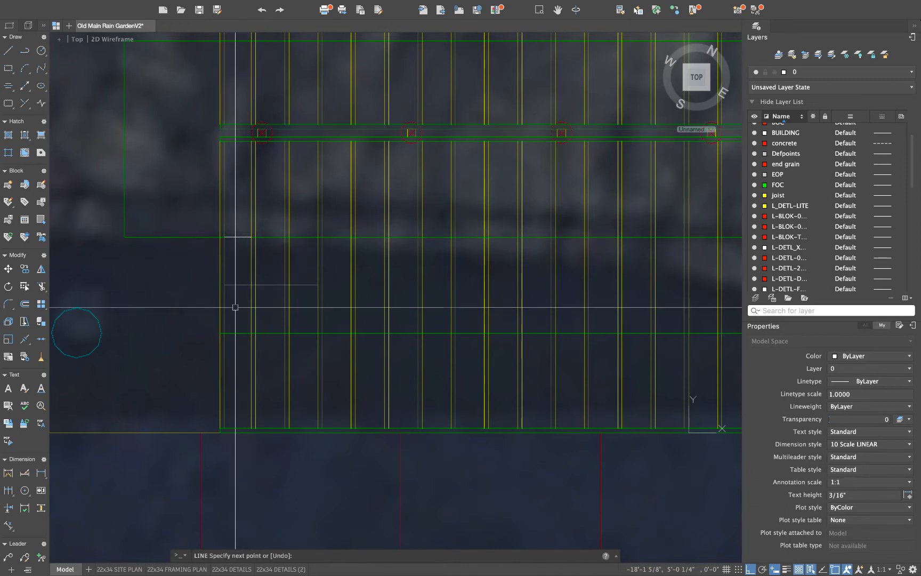
key("Return")
left_click(224, 332)
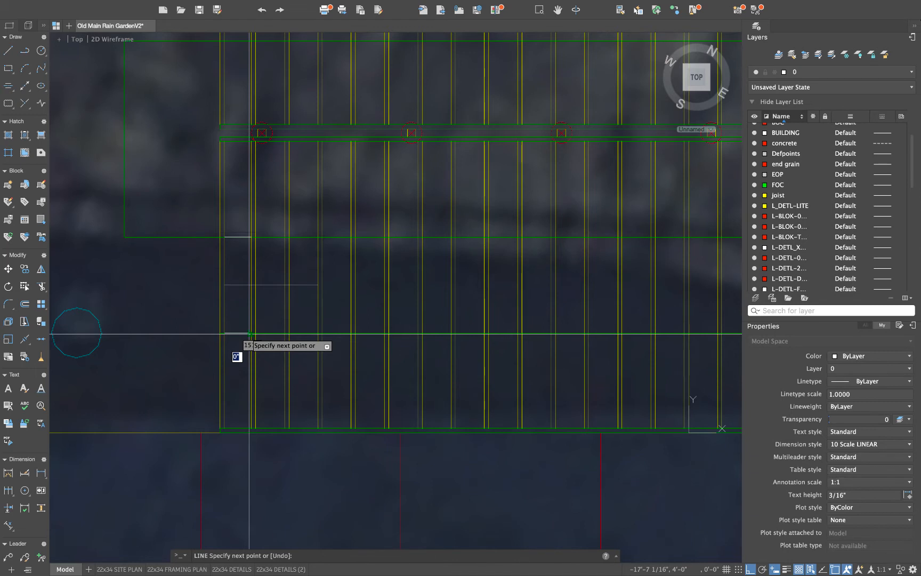
key("Escape")
Delete the two offset beam lines used as guides
left_click(273, 333)
key("Delete")
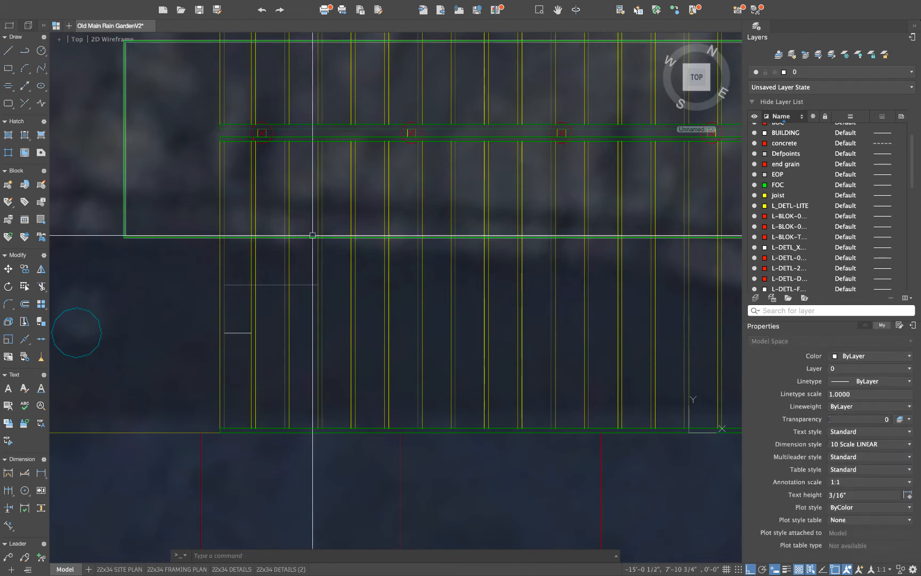
left_click(308, 237)
key("Delete")
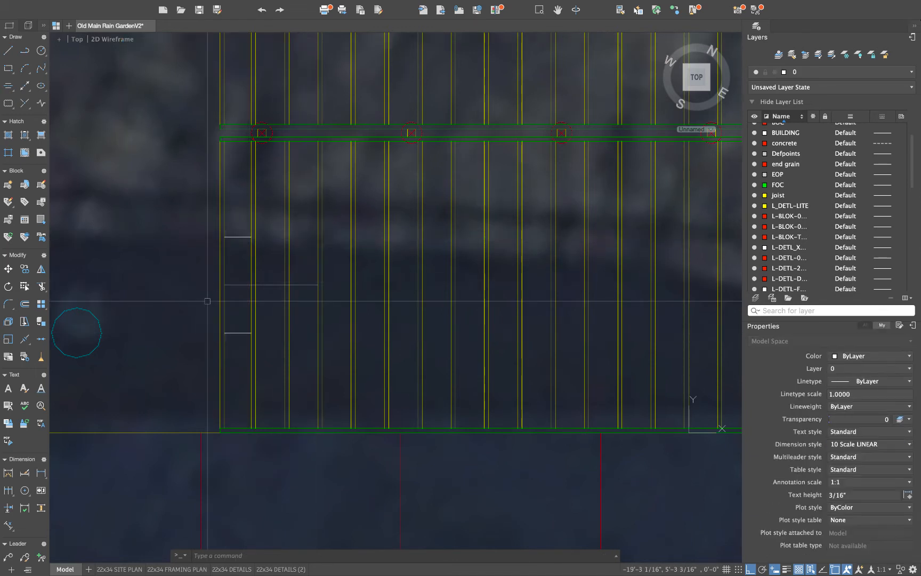
Trim the mid-height line at the joists and remove its excess pieces, keeping only the segment across the second bay
scroll(222, 277, "up", 2)
type("tr")
key("Return")
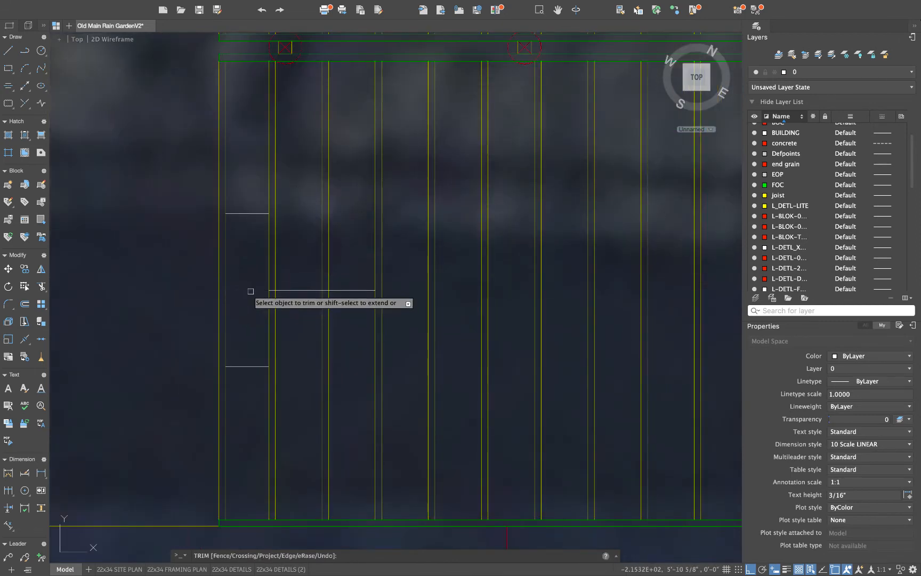
scroll(273, 290, "up", 4)
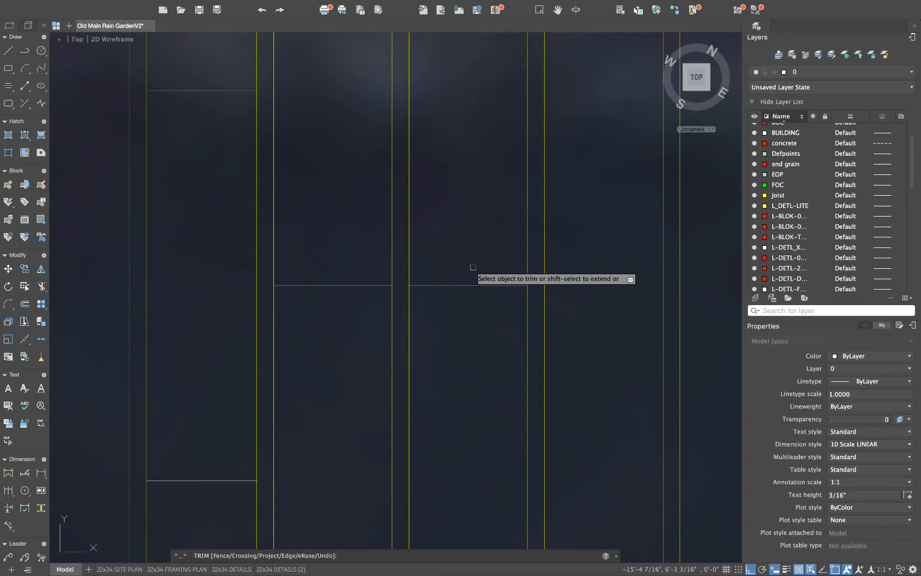
key("Escape")
left_click(467, 285)
key("Escape")
scroll(461, 309, "down", 4)
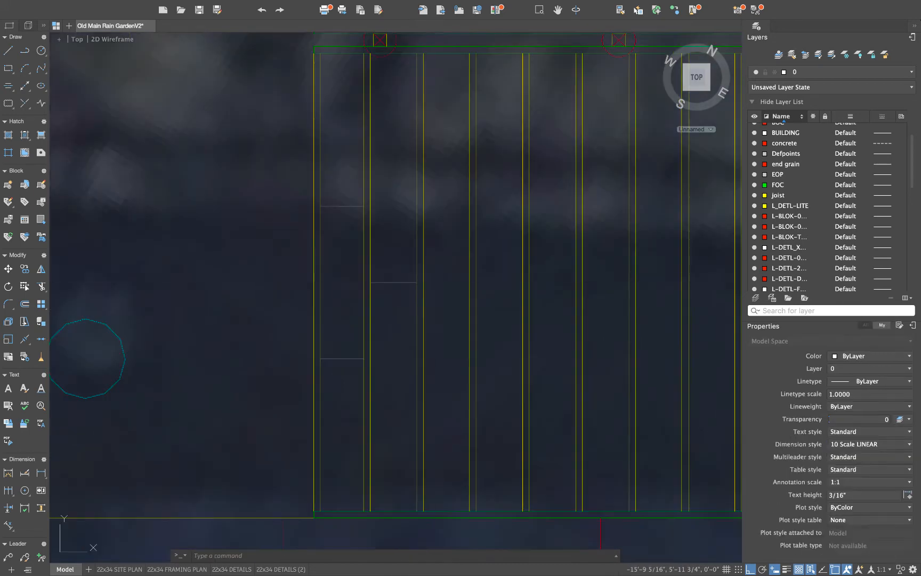
scroll(370, 309, "up", 2)
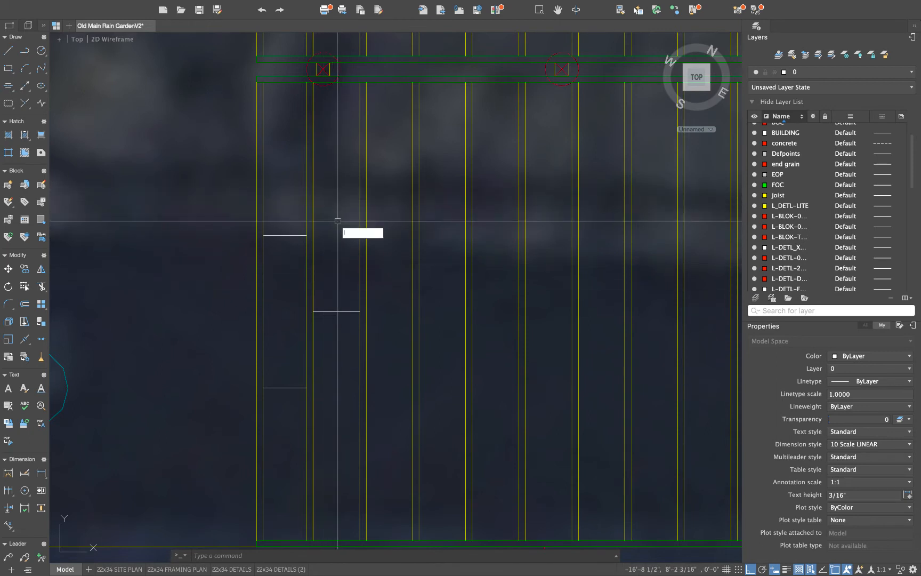
type("l")
key("Return")
left_click(336, 311)
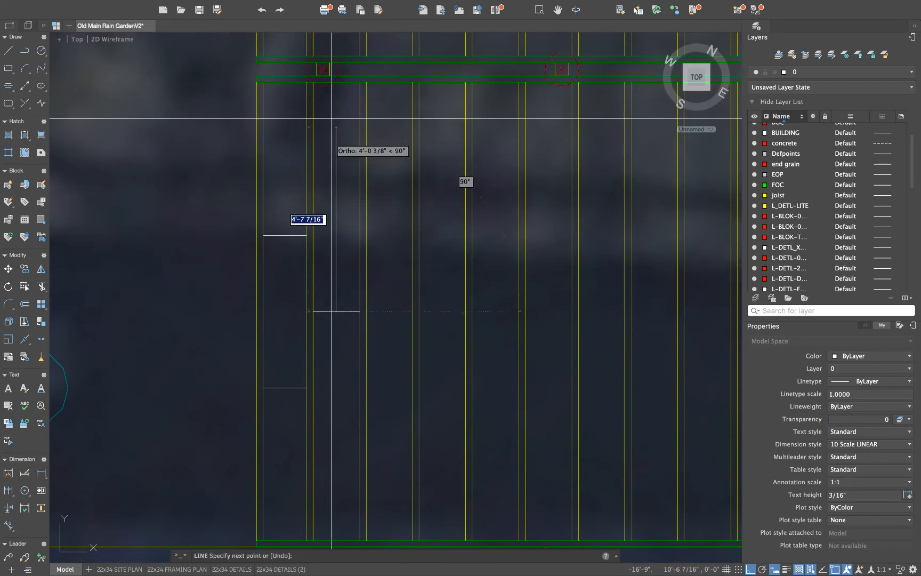
left_click(336, 83)
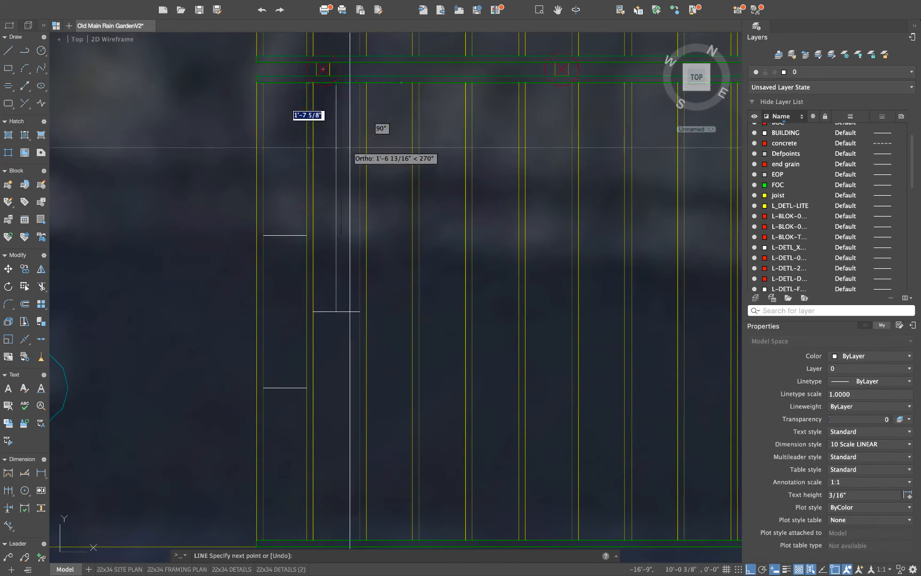
key("Escape")
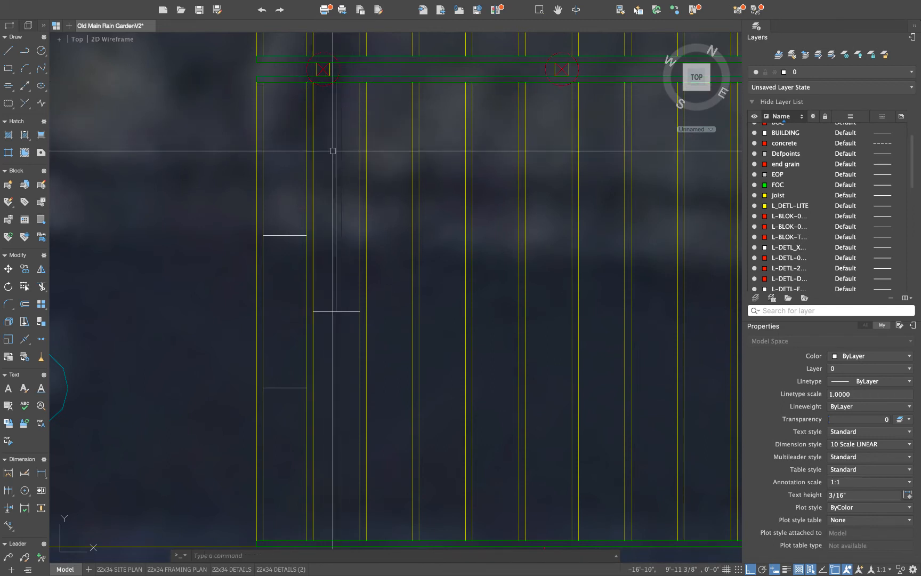
left_click(335, 146)
left_click(329, 155)
left_click(326, 158)
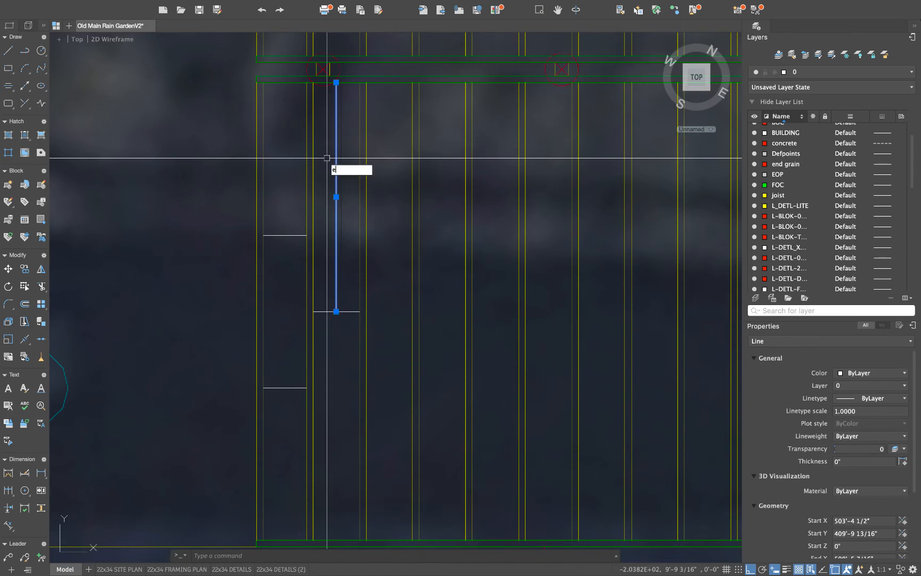
type("e")
key("Return")
Draw a vertical guide line from the midpoint of the first bay's upper cross line up to the middle beam
scroll(327, 159, "down", 5)
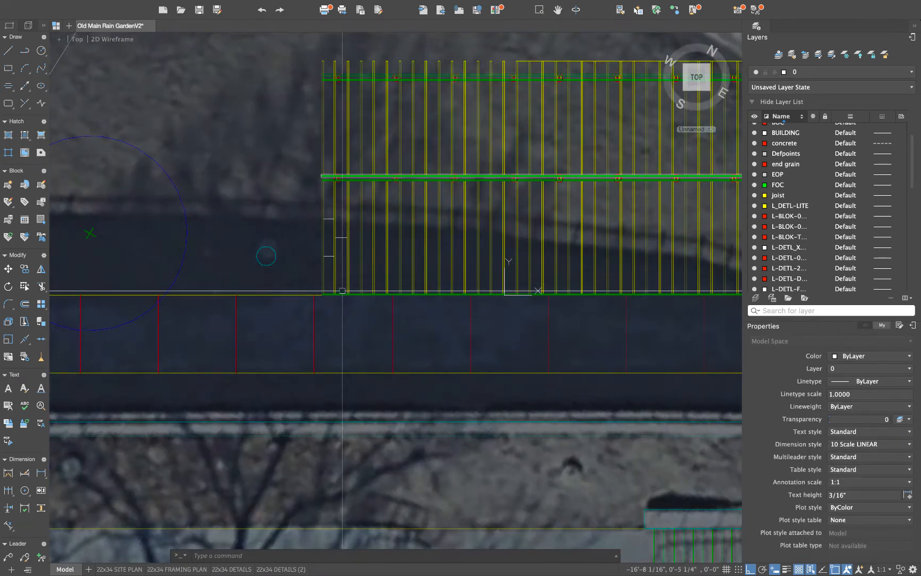
scroll(344, 238, "up", 4)
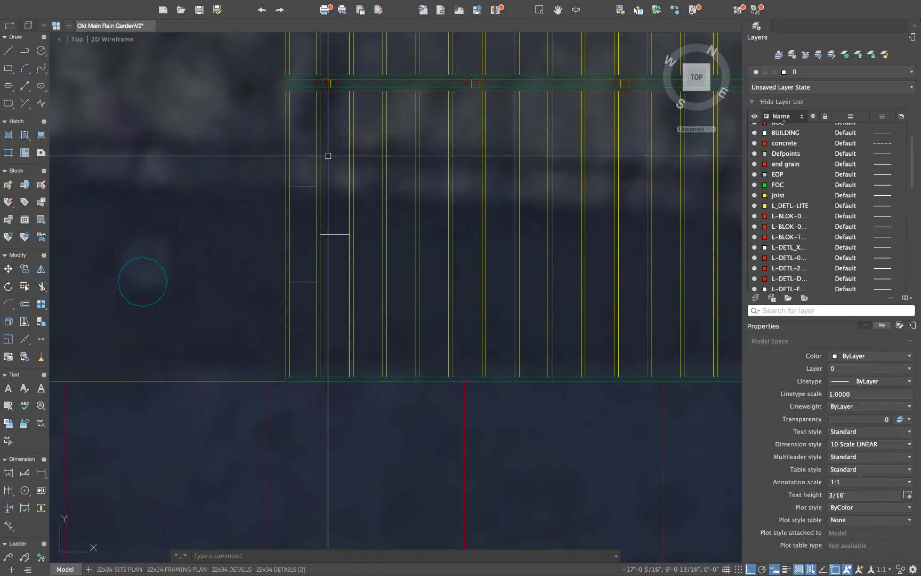
scroll(328, 155, "up", 2)
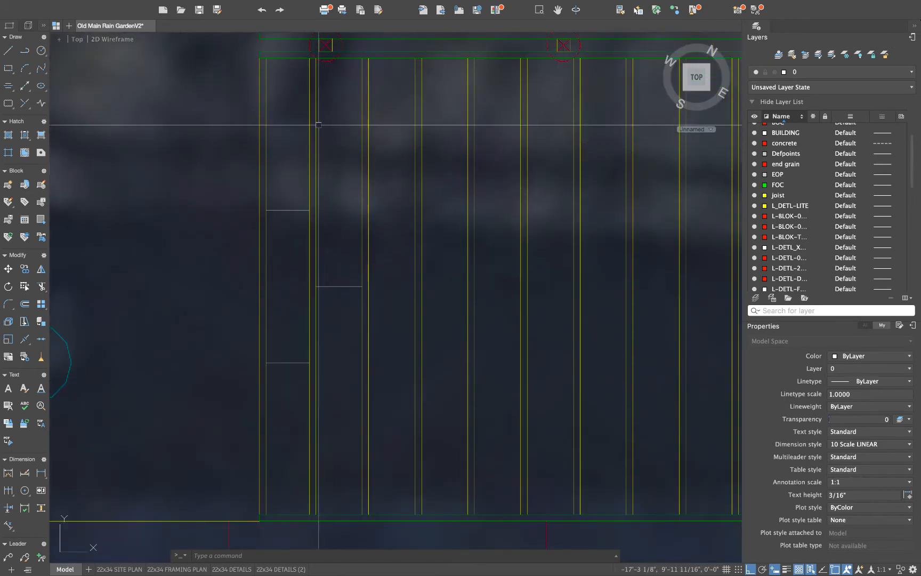
type("l")
key("Return")
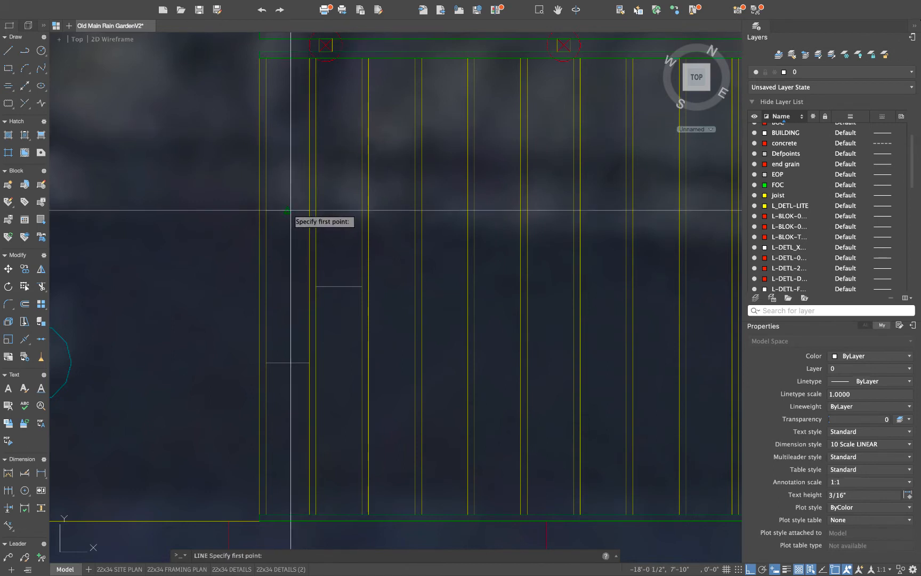
left_click(288, 210)
left_click(288, 59)
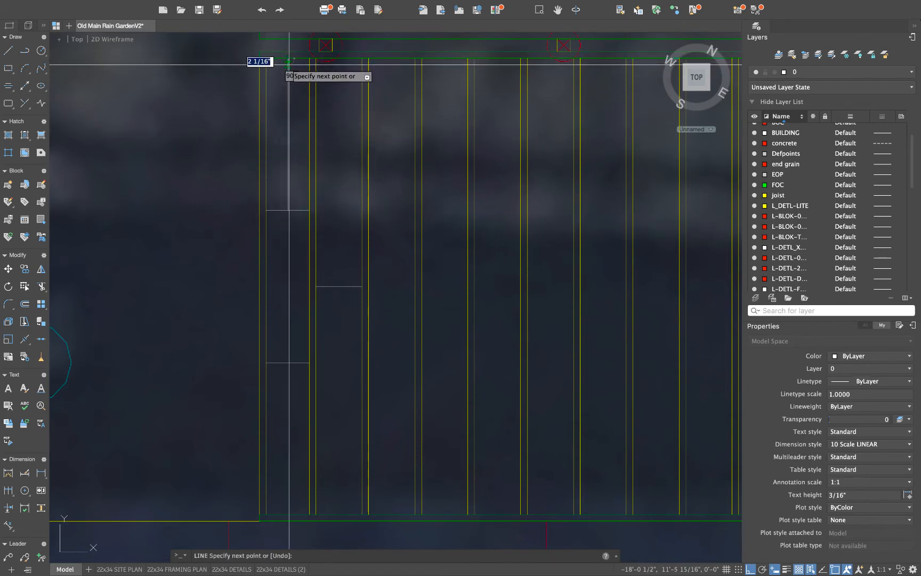
key("Return")
Draw a horizontal line from the guide's midpoint to the far joist of the second bay and erase the guide
key("Return")
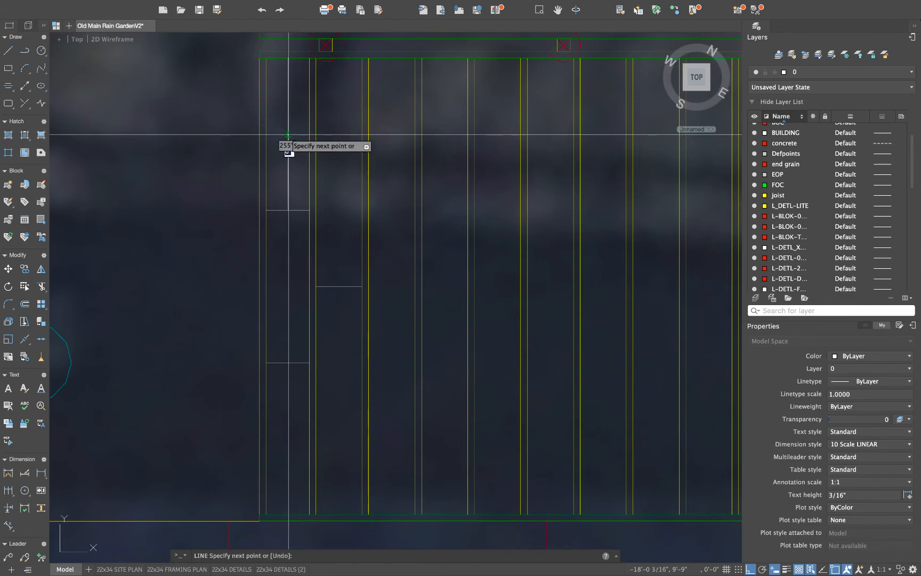
left_click(362, 135)
key("Return")
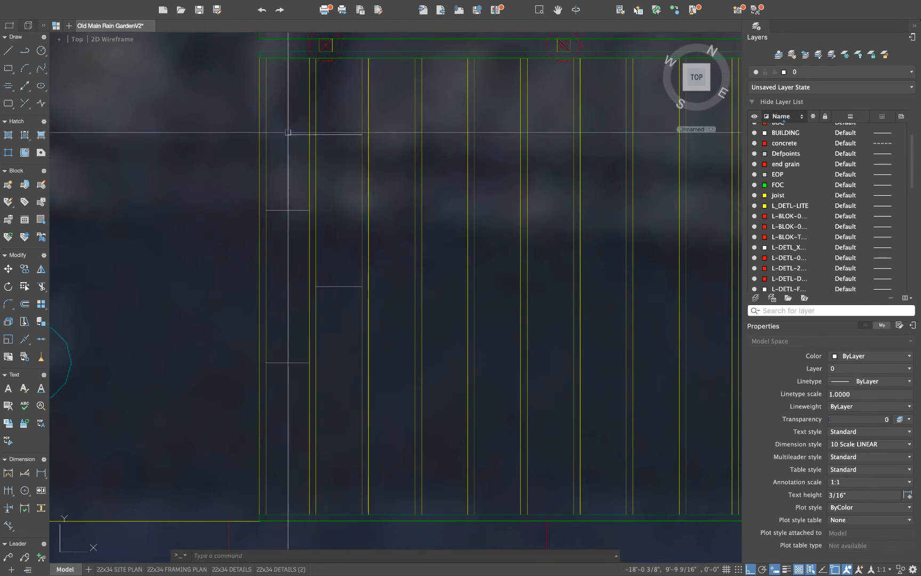
left_click(288, 149)
type("e")
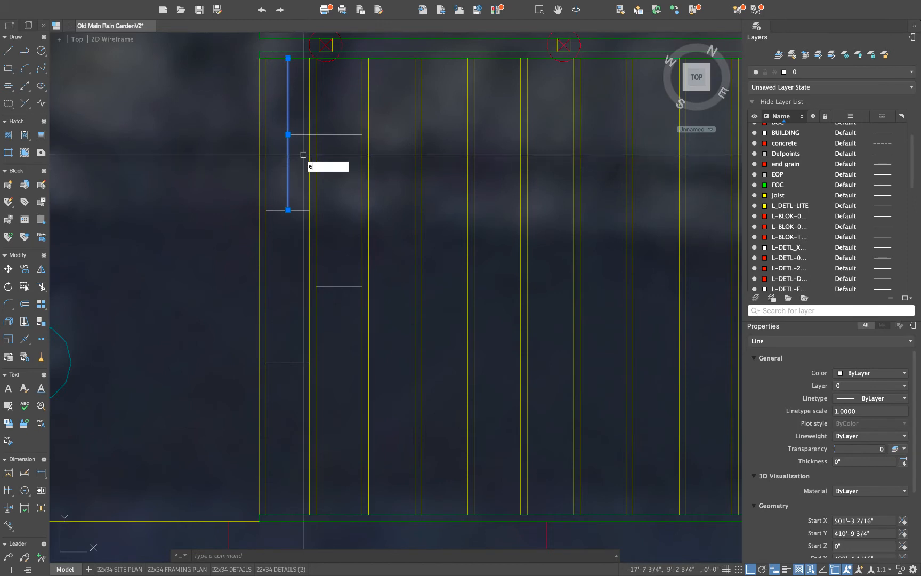
key("Return")
Trim the new horizontal line where it crosses the joist and erase the leftover piece in the first bay
type("tr")
key("Return")
key("Return")
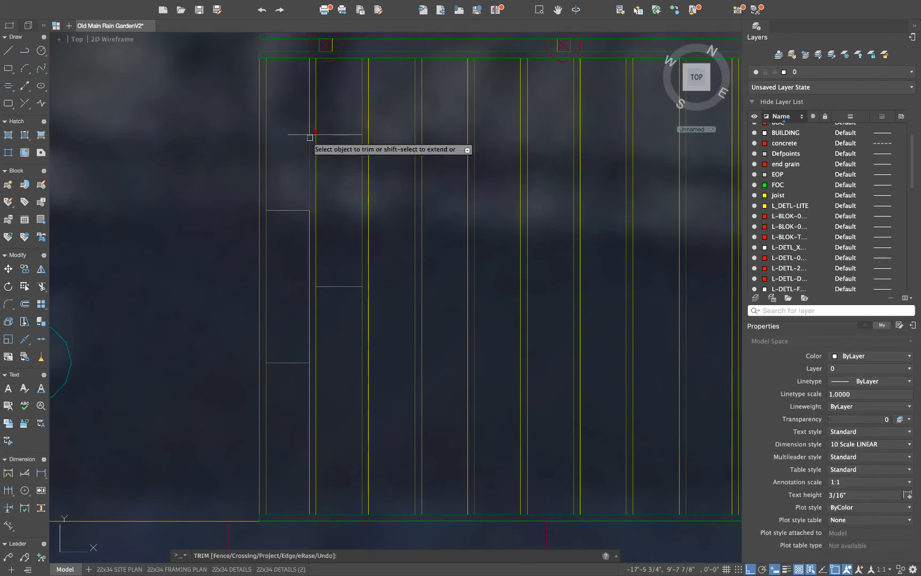
scroll(310, 137, "up", 4)
left_click(303, 133)
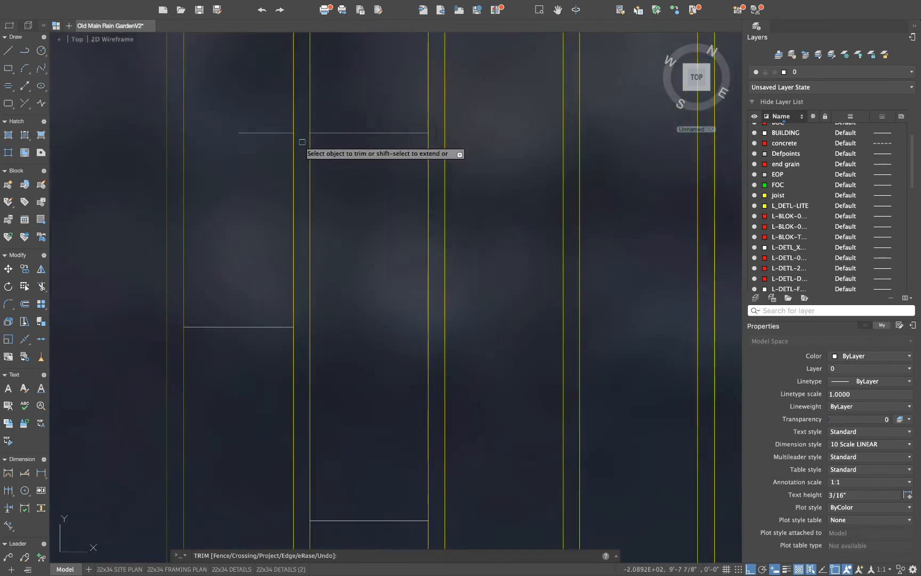
key("Escape")
type("e")
key("Return")
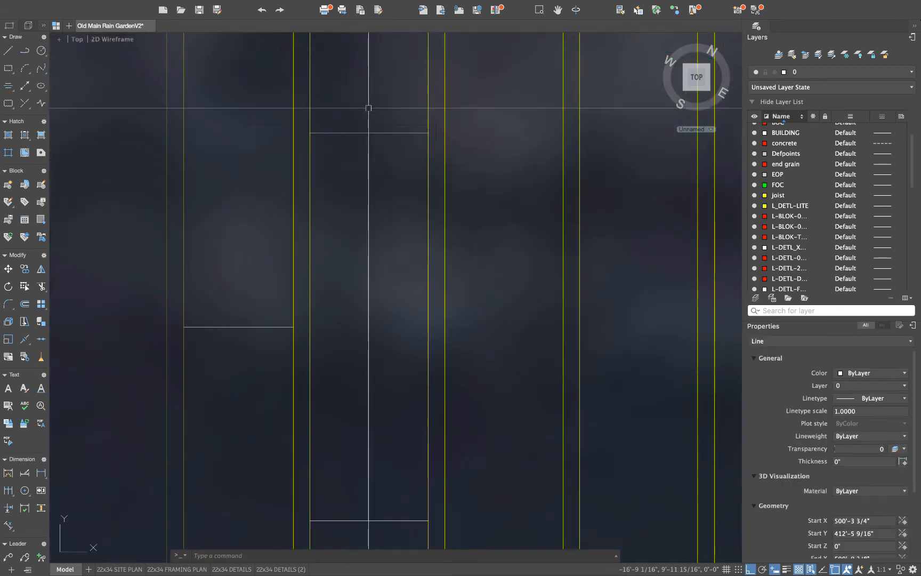
Mirror the second bay's upper cross line about its mid-height line, keeping the original
left_click(370, 107)
left_click(367, 155)
scroll(366, 156, "down", 6)
middle_click_drag(365, 155, 364, 158)
scroll(364, 157, "up", 2)
type("mi")
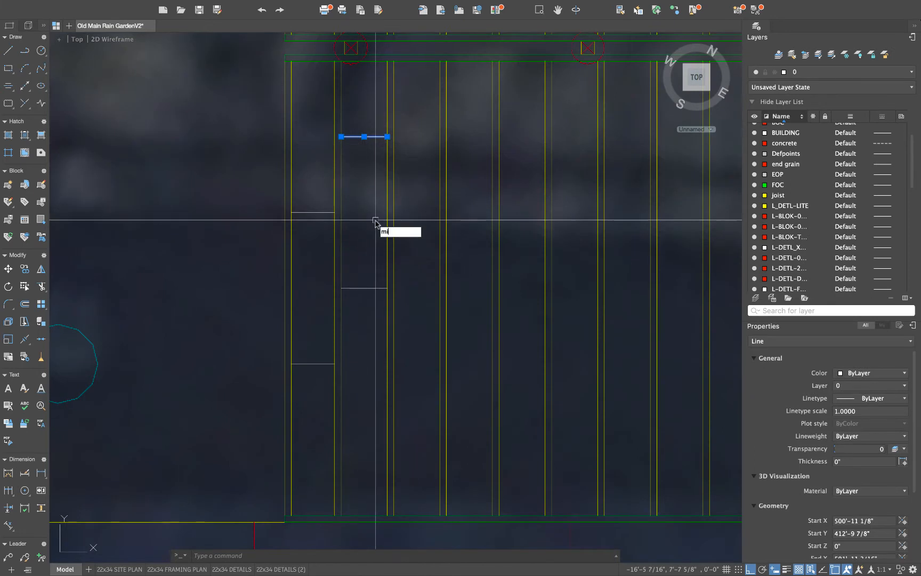
key("Return")
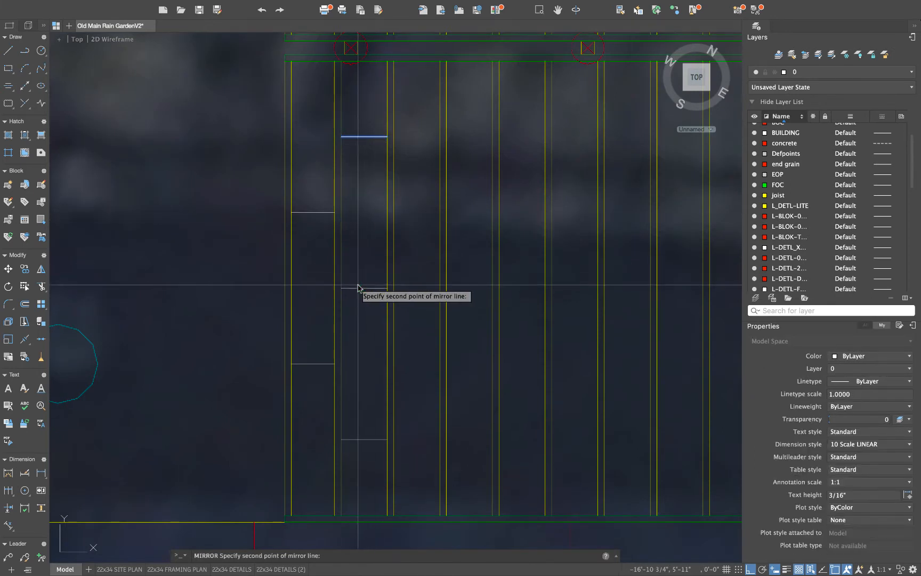
key("Return")
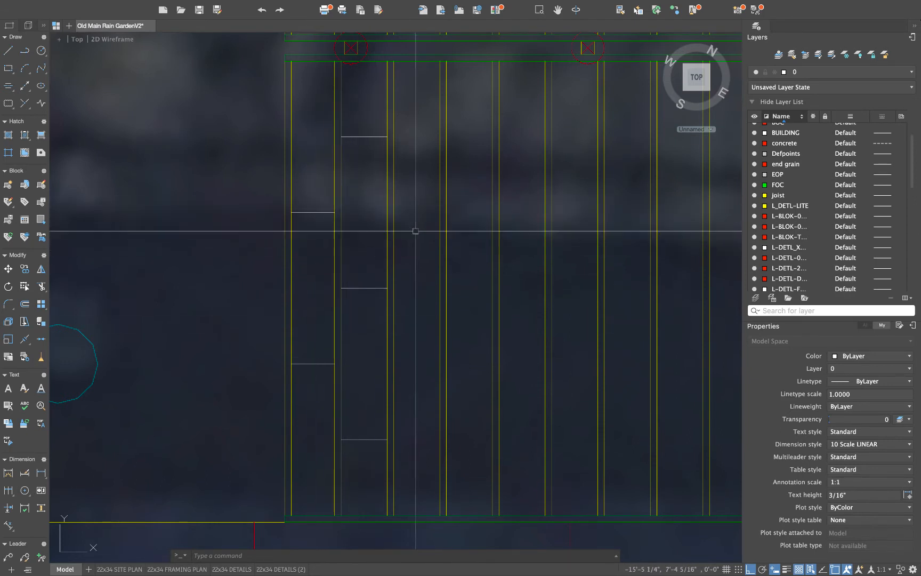
Offset each blocking centre line in the first two bays to both sides by the same distance
type("o")
key("Return")
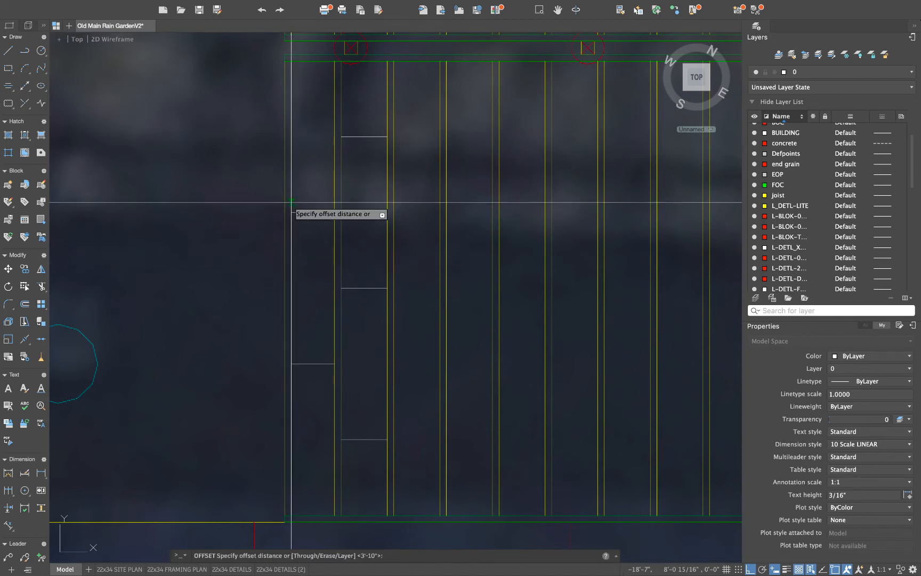
key("Return")
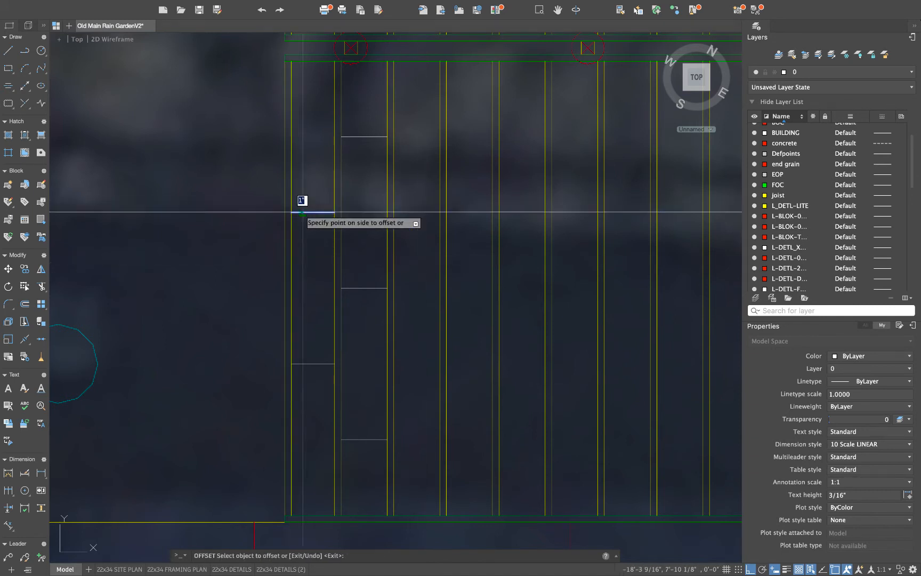
scroll(305, 214, "up", 4)
left_click(305, 209)
left_click(306, 251)
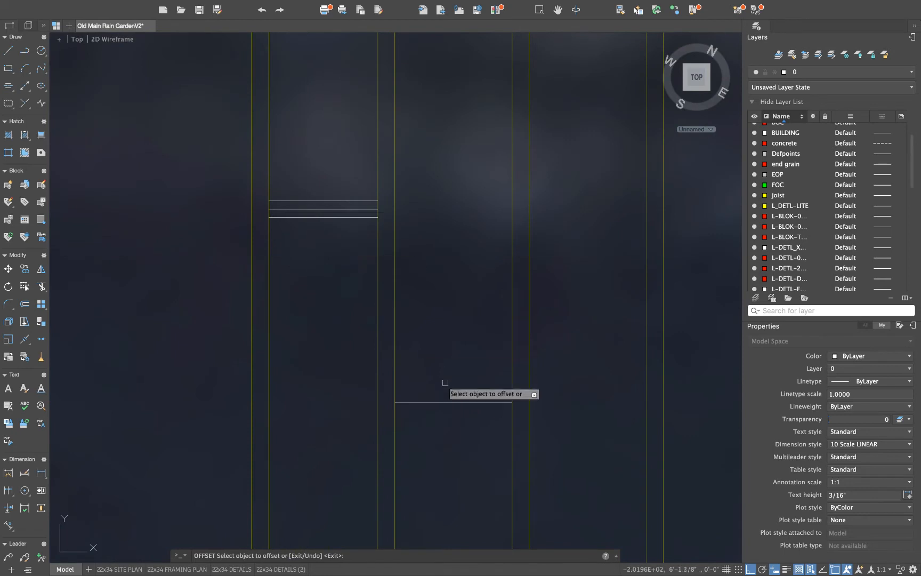
left_click(447, 402)
left_click(442, 386)
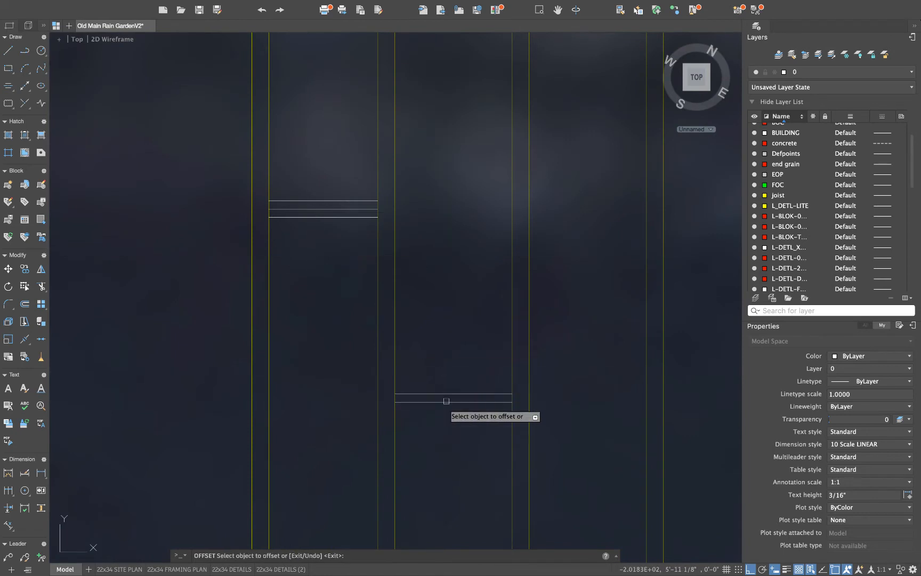
scroll(446, 401, "down", 3)
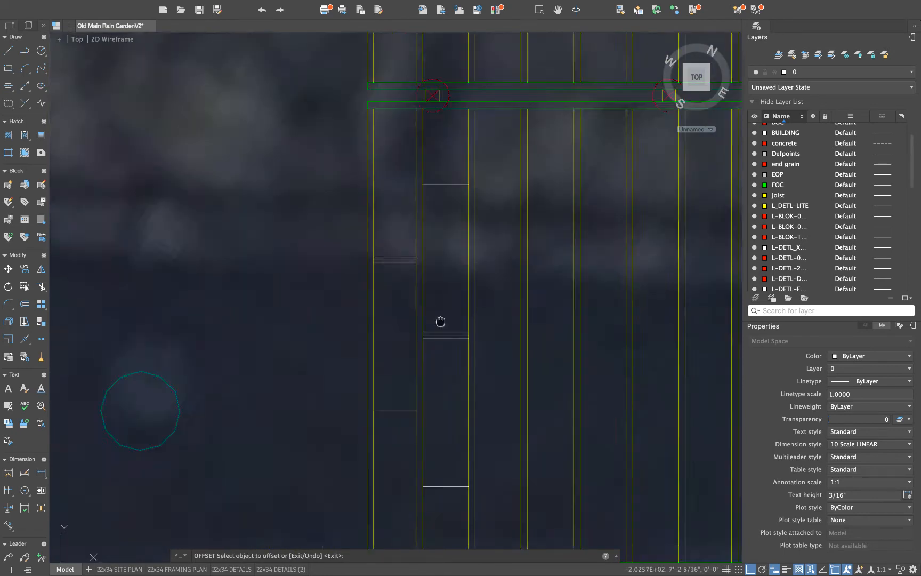
scroll(433, 257, "up", 3)
scroll(424, 300, "down", 2)
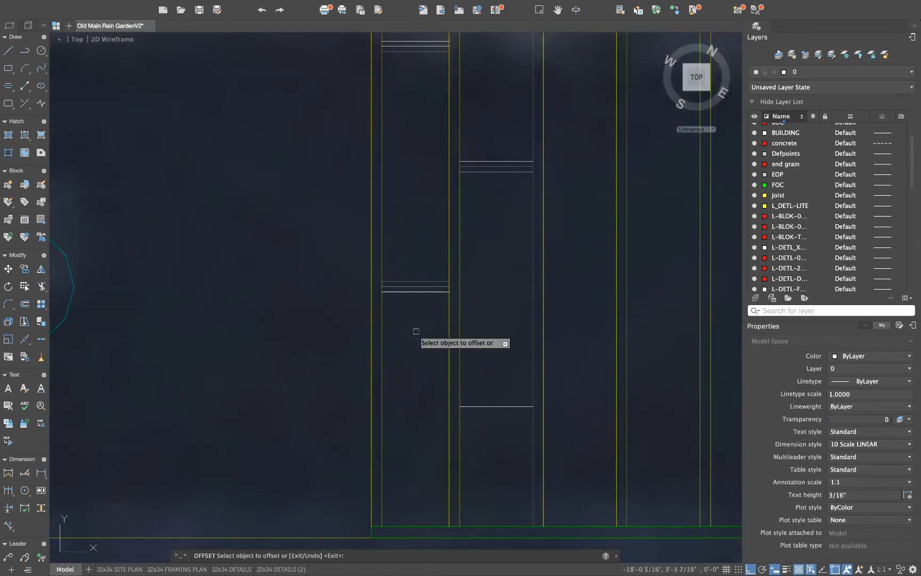
key("Escape")
Erase the centre line of every blocking piece in the first two bays, leaving only the paired edge lines
scroll(487, 407, "up", 2)
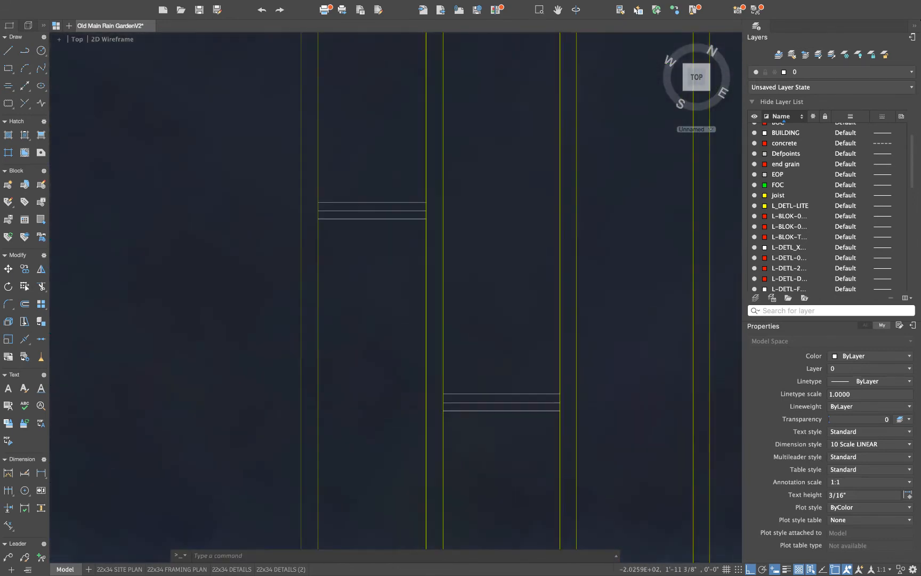
left_click(487, 406)
key("Delete")
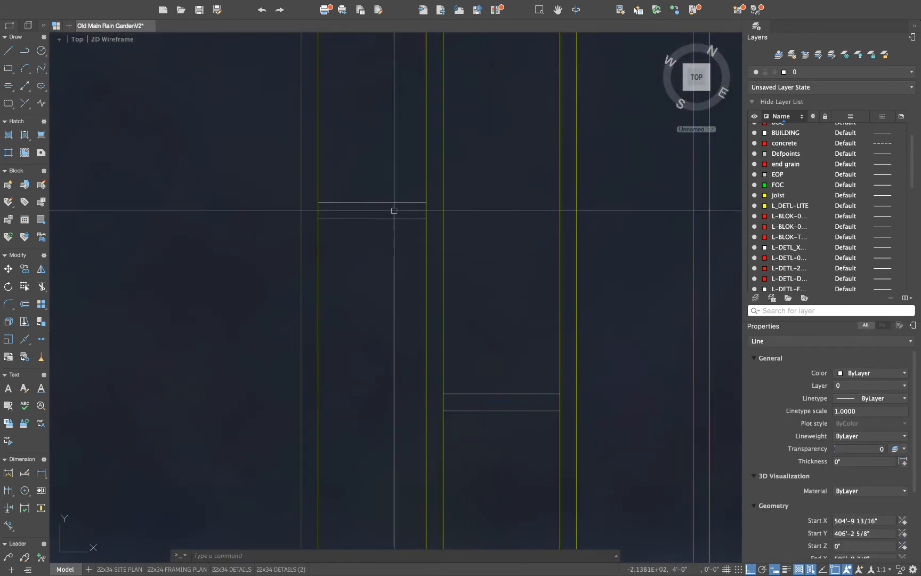
key("Delete")
scroll(444, 151, "down", 2)
middle_click_drag(454, 170, 473, 373)
left_click(472, 267)
key("Delete")
middle_click_drag(499, 120, 491, 325)
scroll(490, 320, "up", 2)
left_click(487, 192)
key("Delete")
scroll(482, 245, "down", 4)
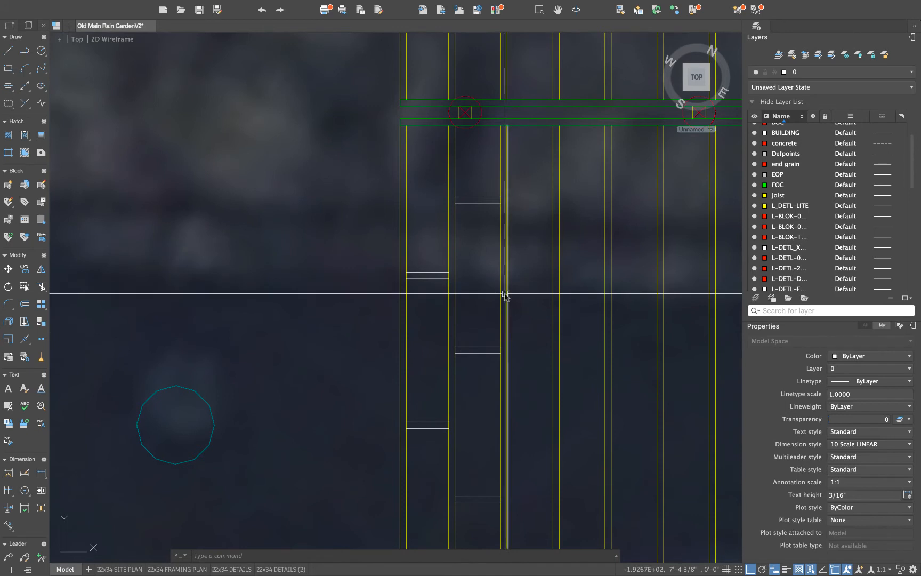
type("m")
key("Escape")
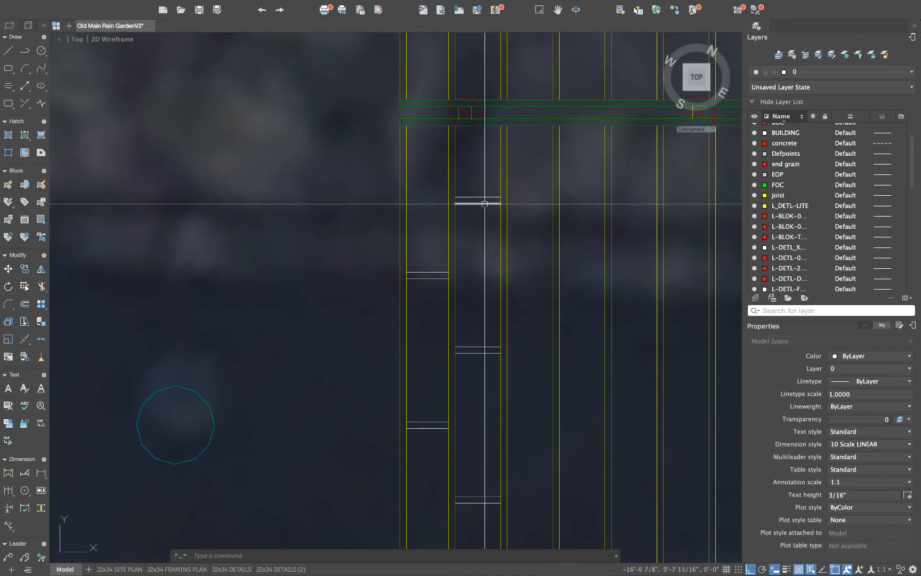
Create a layer named blocking and set its color to red
left_click(755, 299)
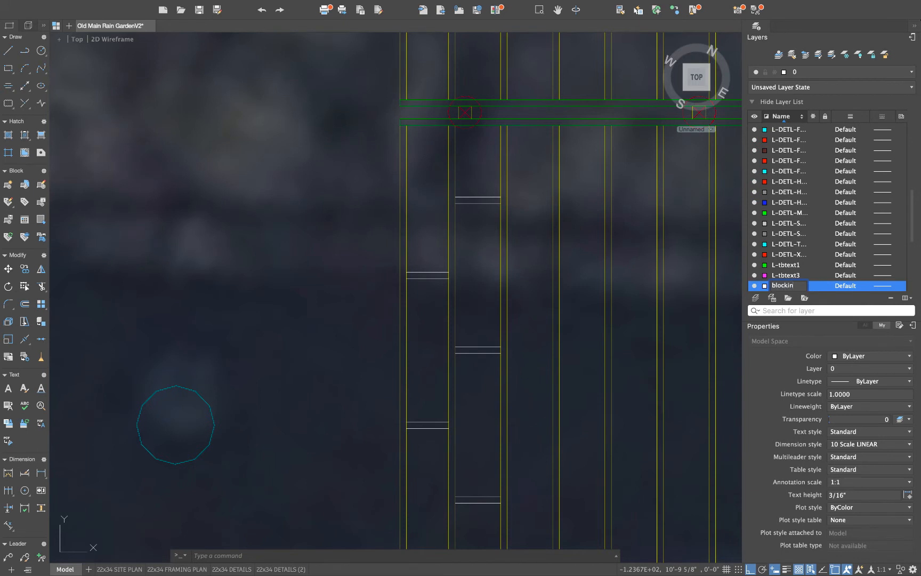
left_click(782, 276)
scroll(795, 224, "up", 10)
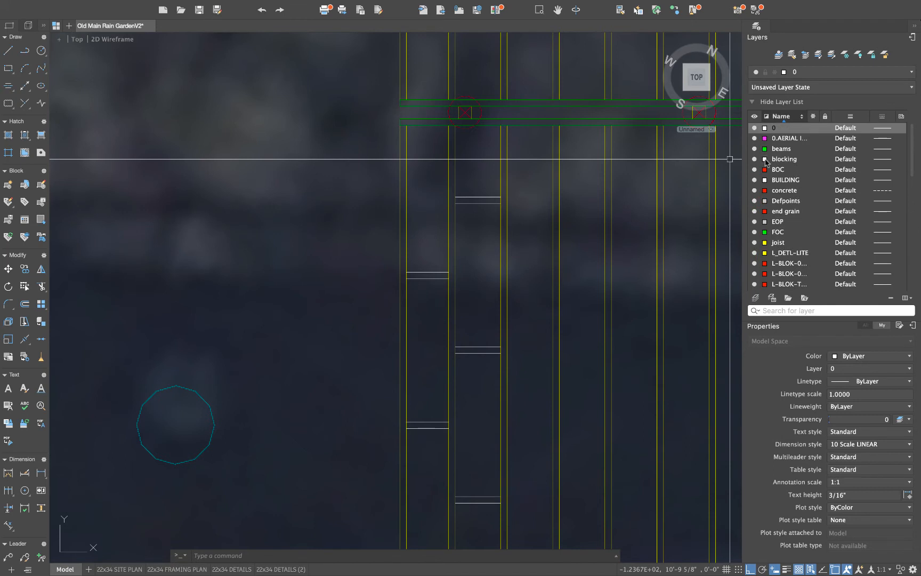
left_click(764, 160)
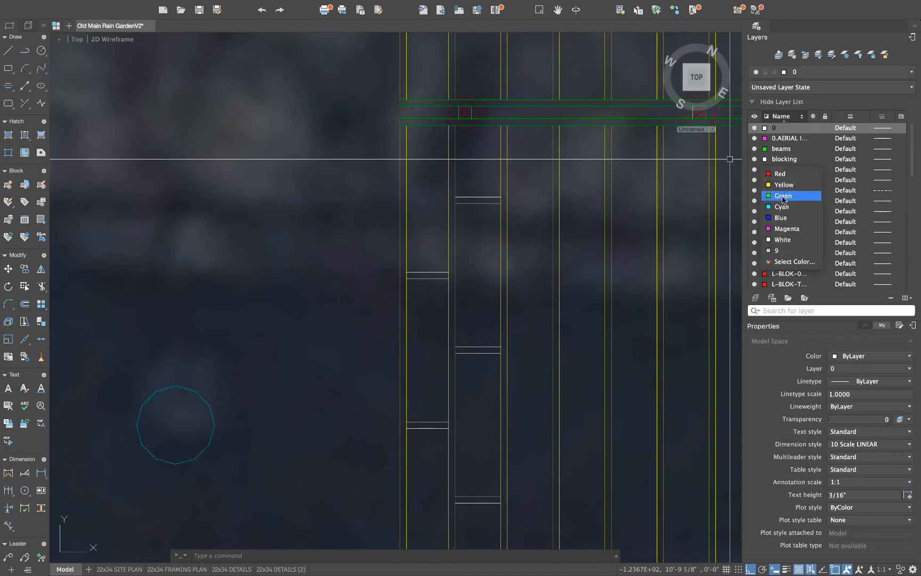
left_click(779, 175)
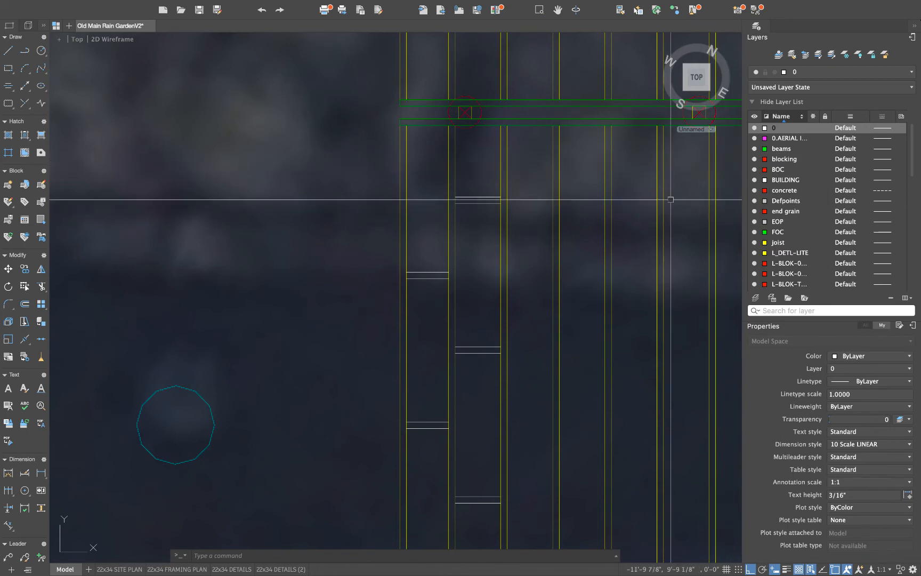
Assign all ten blocking lines in the first two bays to the blocking layer
left_click(329, 166)
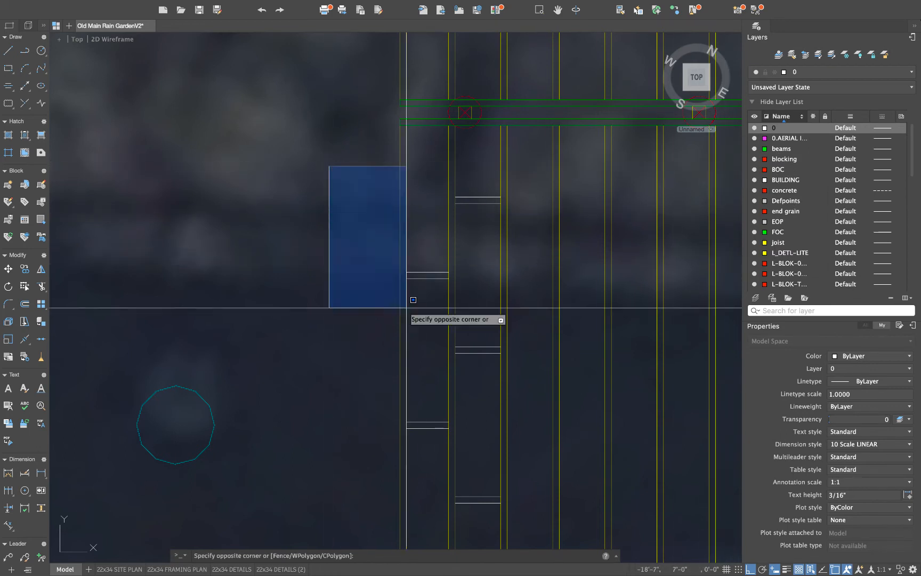
left_click(538, 505)
left_click(837, 387)
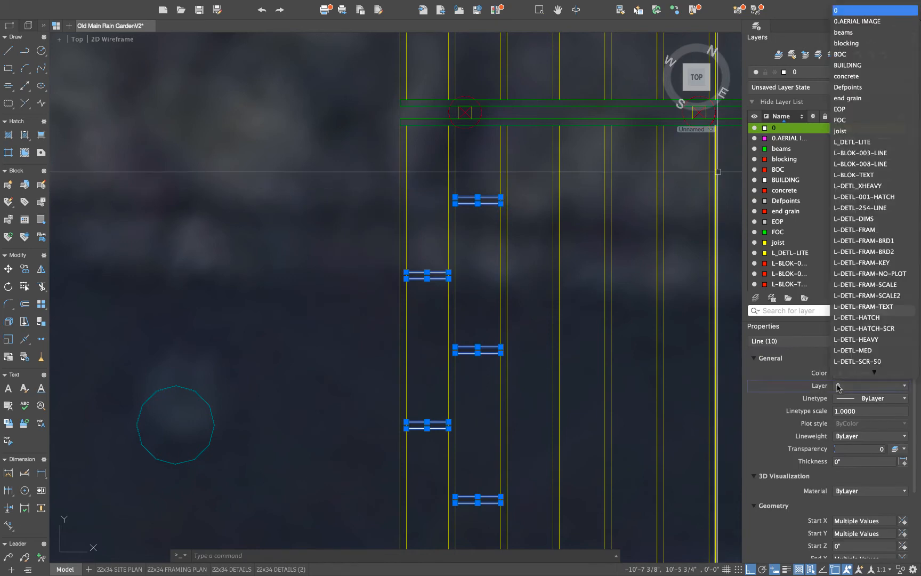
left_click(862, 54)
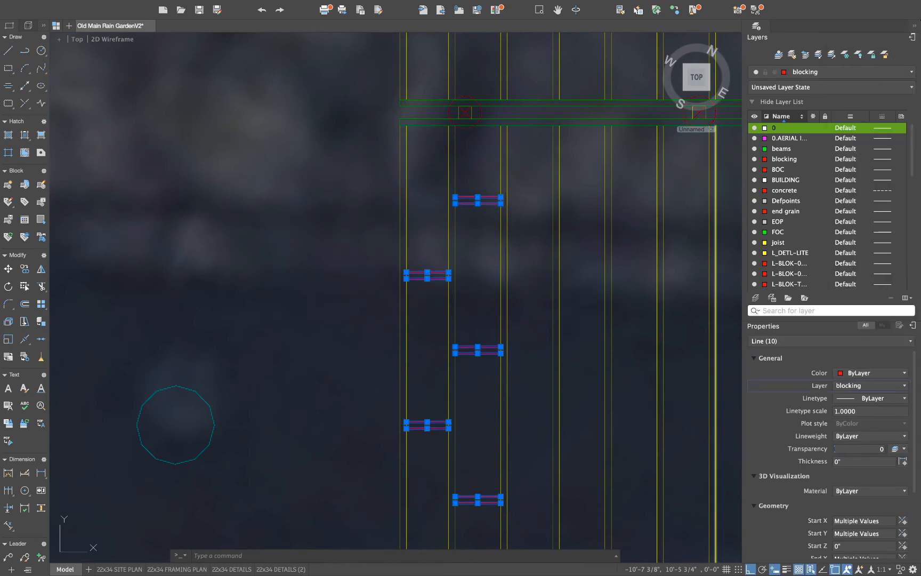
key("Escape")
Copy the first two bays' staggered blocking across to the third and fourth bays and again to the fifth and sixth
scroll(504, 312, "down", 2)
middle_click_drag(504, 312, 460, 247)
scroll(460, 247, "up", 2)
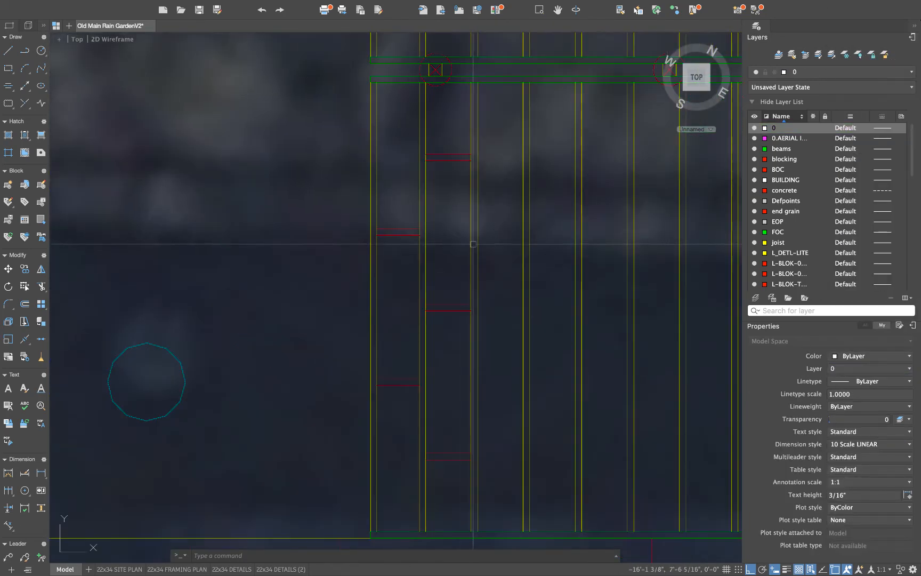
left_click(324, 135)
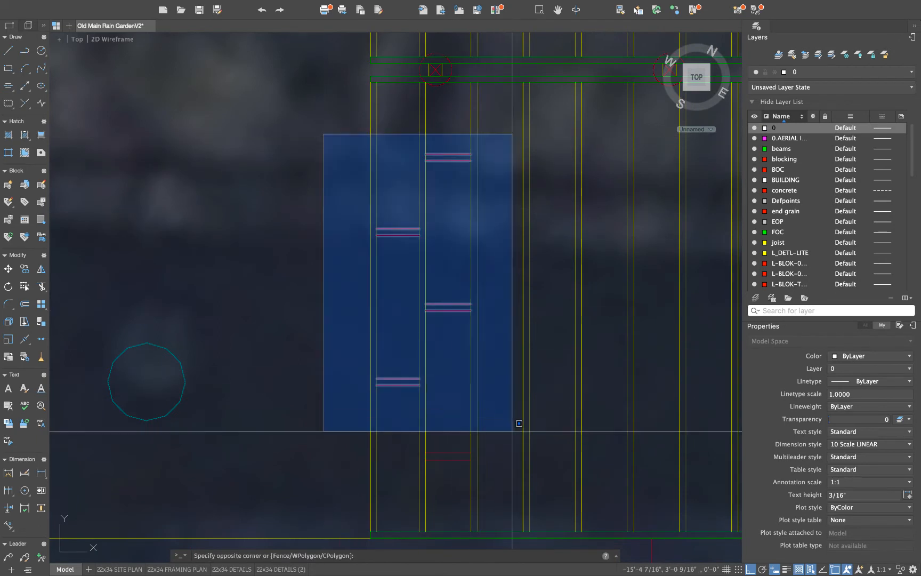
left_click(531, 475)
type("co")
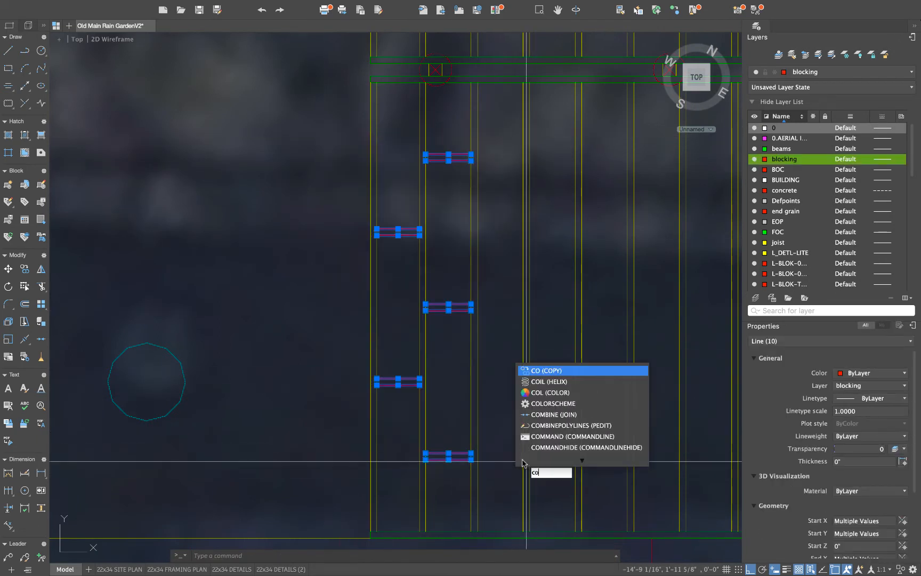
key("Return")
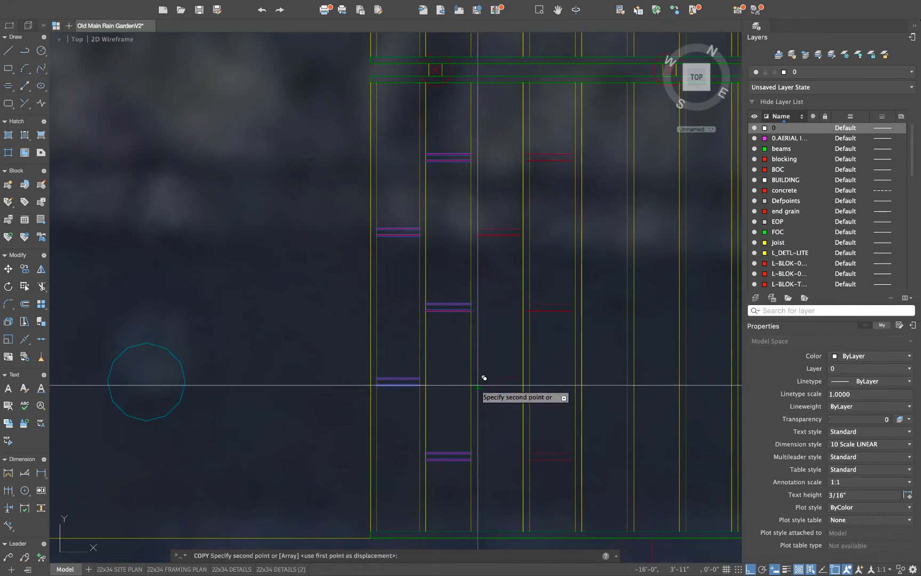
left_click(585, 384)
key("Escape")
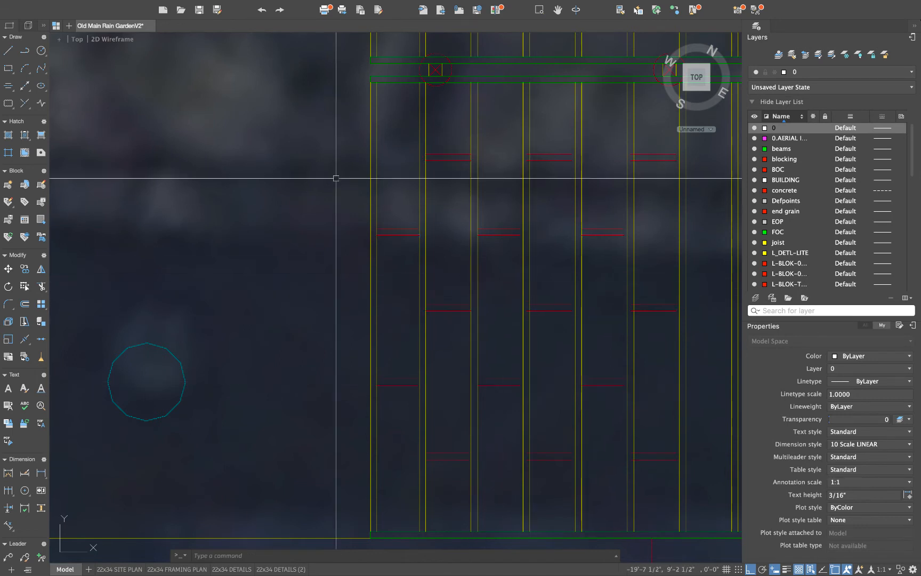
Move the fourth bay's three blocking pairs sideways so their far ends meet the joist face
left_click(312, 128)
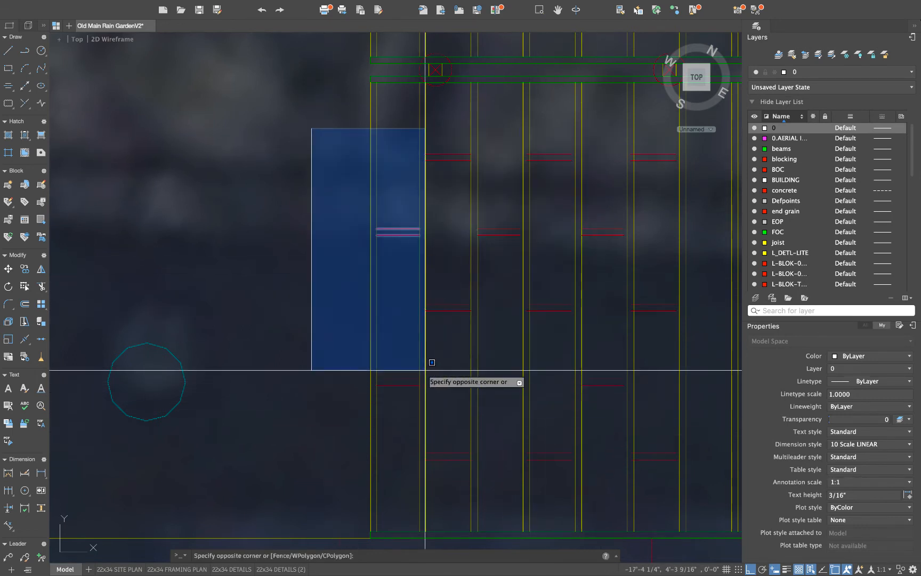
left_click(319, 290)
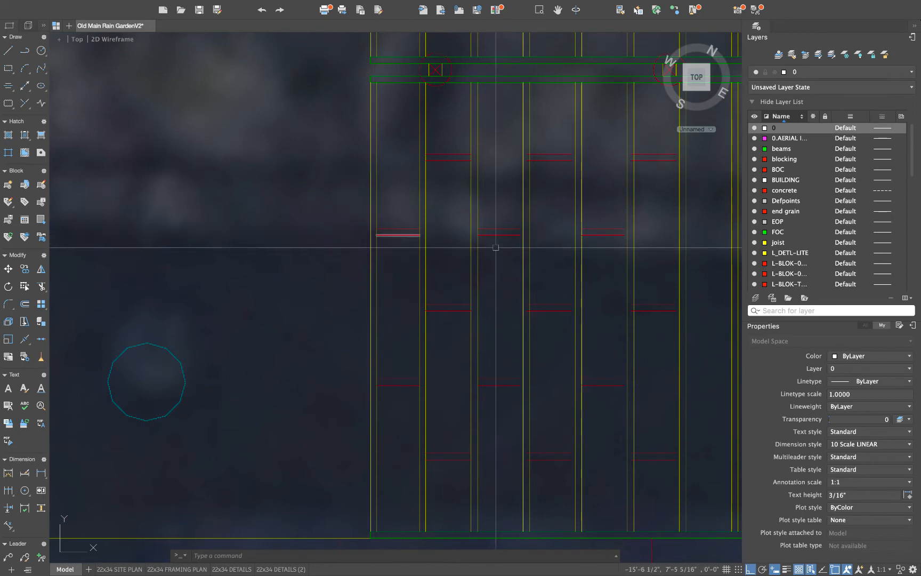
middle_click_drag(532, 240, 457, 232)
scroll(456, 232, "down", 2)
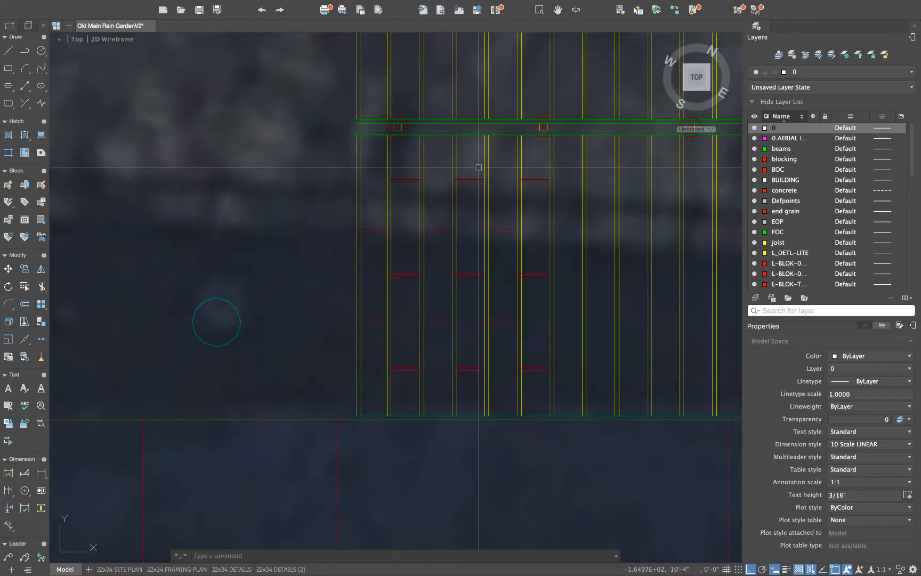
left_click(477, 168)
left_click(465, 380)
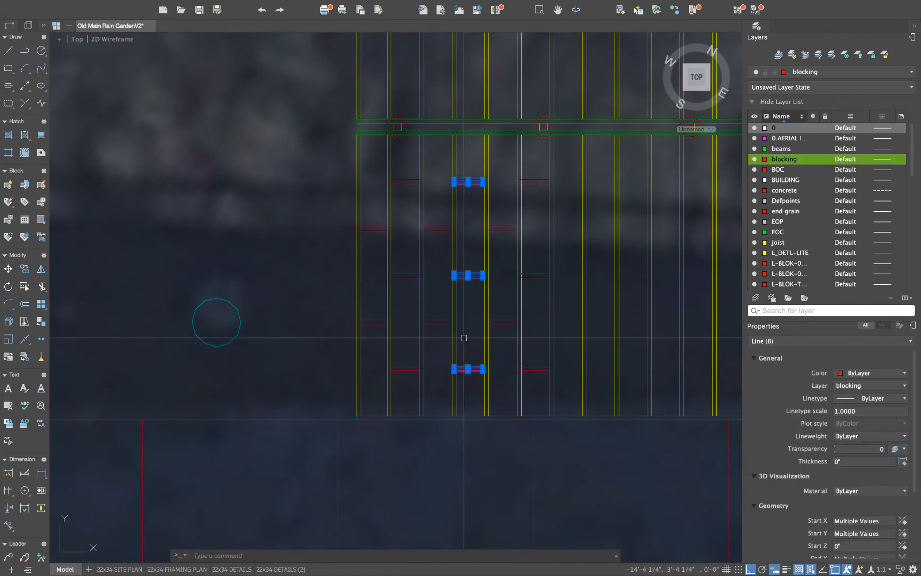
scroll(465, 339, "up", 3)
type("m")
key("Return")
scroll(505, 430, "up", 3)
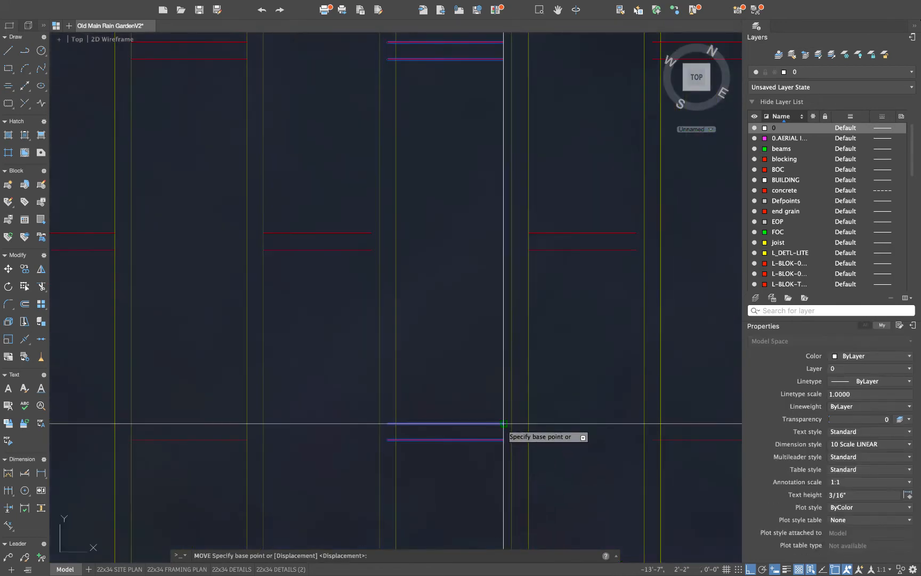
left_click(504, 424)
left_click(511, 424)
scroll(511, 424, "down", 3)
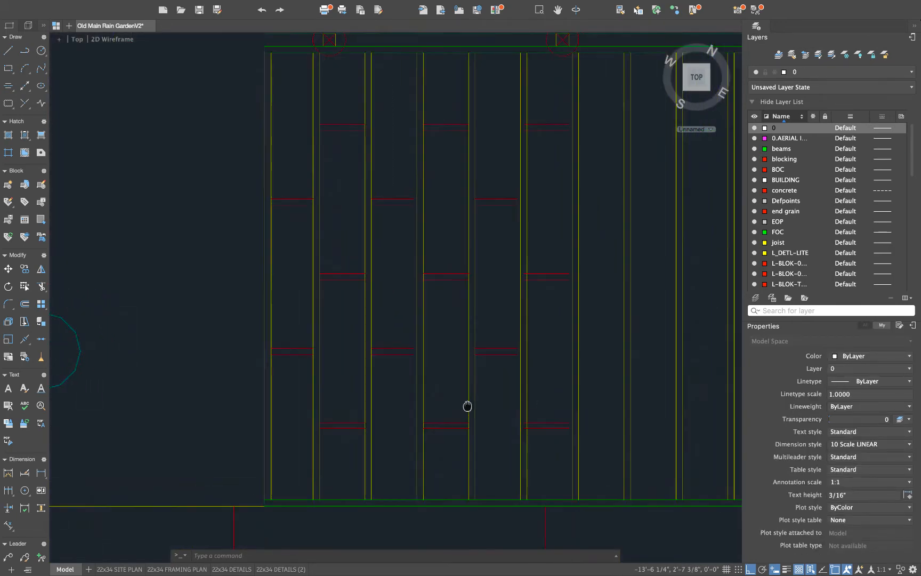
Delete the copied blocking lines in the fifth and sixth bays
left_click(509, 180)
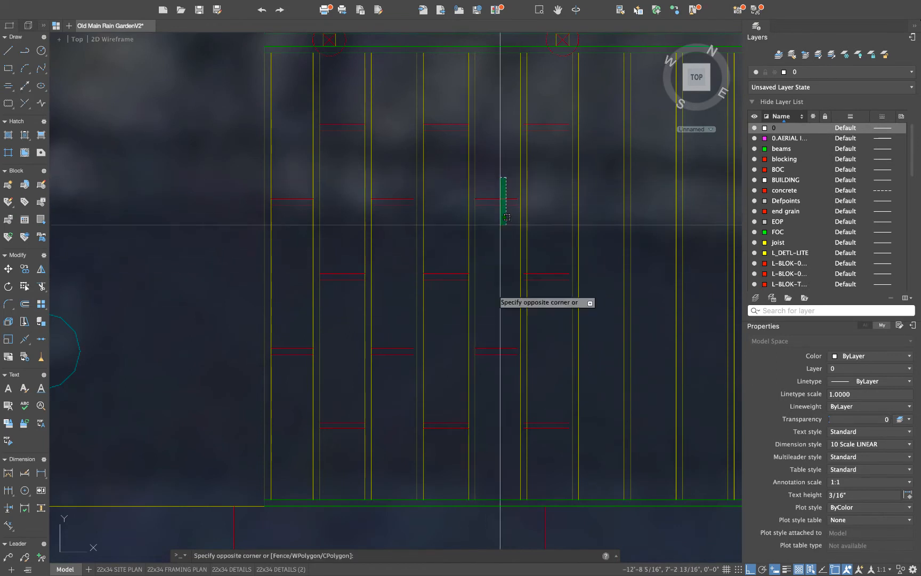
left_click(486, 380)
key("Delete")
left_click(561, 91)
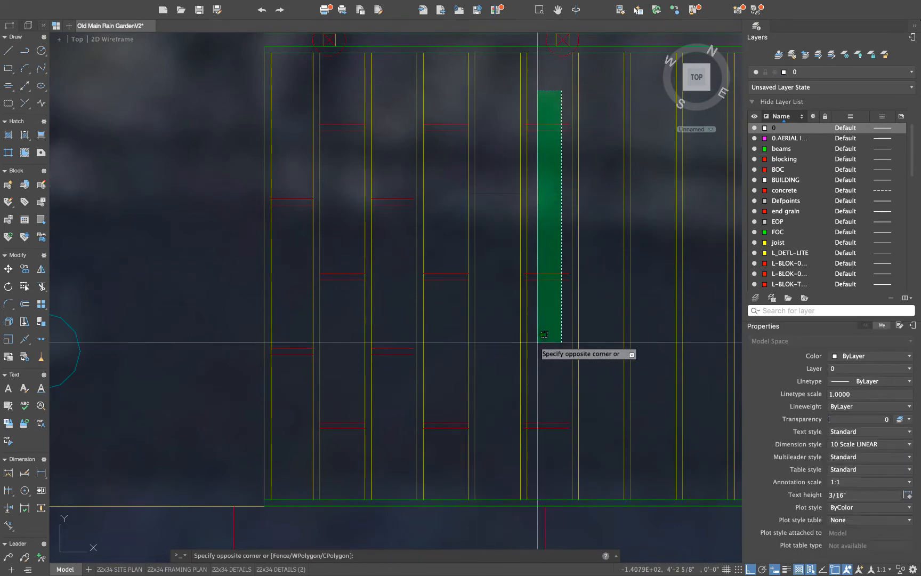
left_click(549, 448)
key("Delete")
Extend the third bay's two blocking pairs to the face of the adjacent joist
scroll(366, 181, "up", 2)
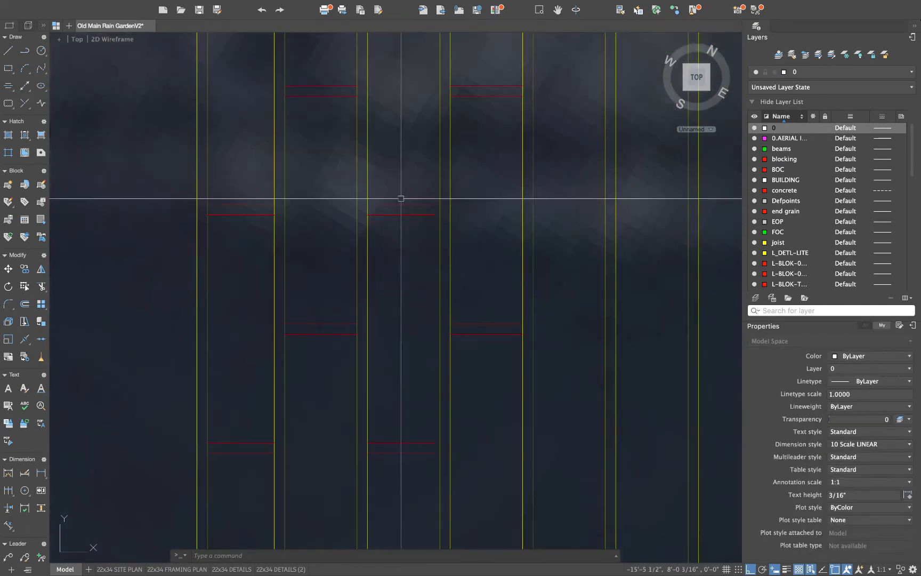
type("ex")
key("Return")
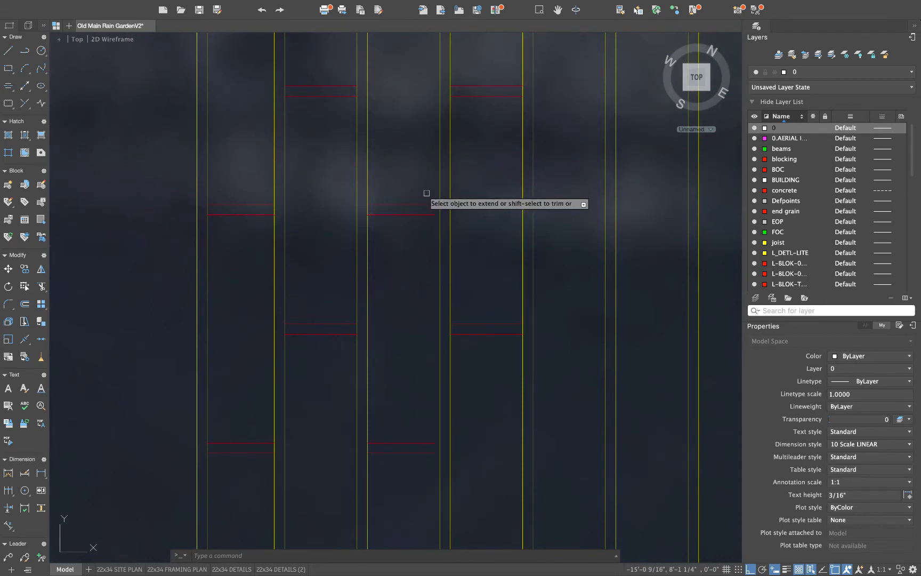
left_click(424, 186)
left_click(412, 275)
left_click(415, 403)
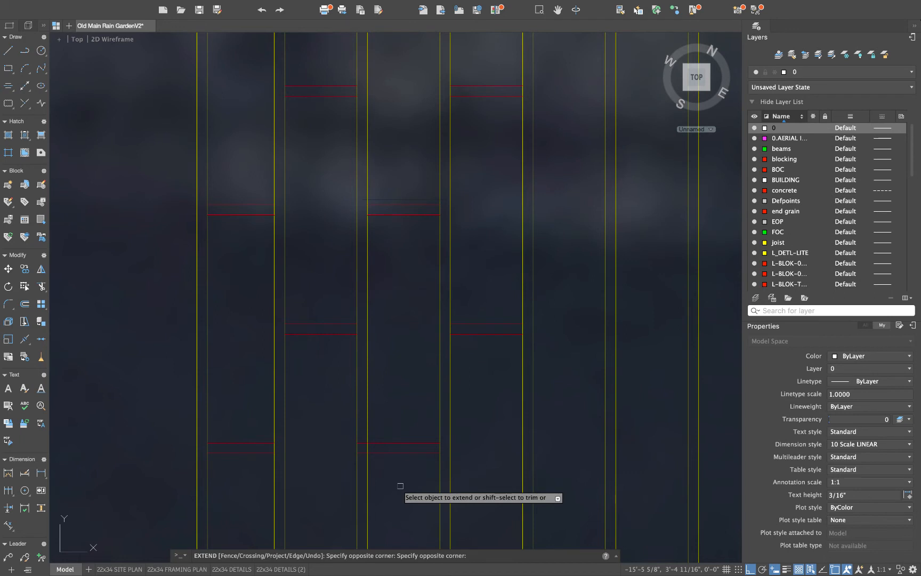
key("Escape")
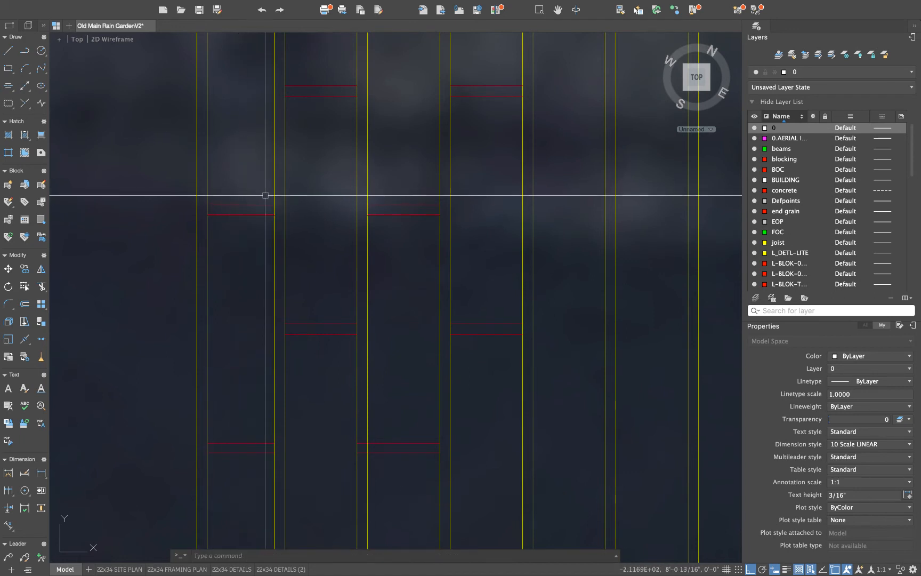
Trim the ends of the third bay's lower blocking pair that run across the joist back to its face
scroll(428, 181, "down", 2)
mouse_move(428, 181)
middle_mouse_down()
mouse_move(430, 198)
mouse_move(373, 165)
middle_mouse_up()
scroll(372, 165, "down", 2)
left_click(368, 155)
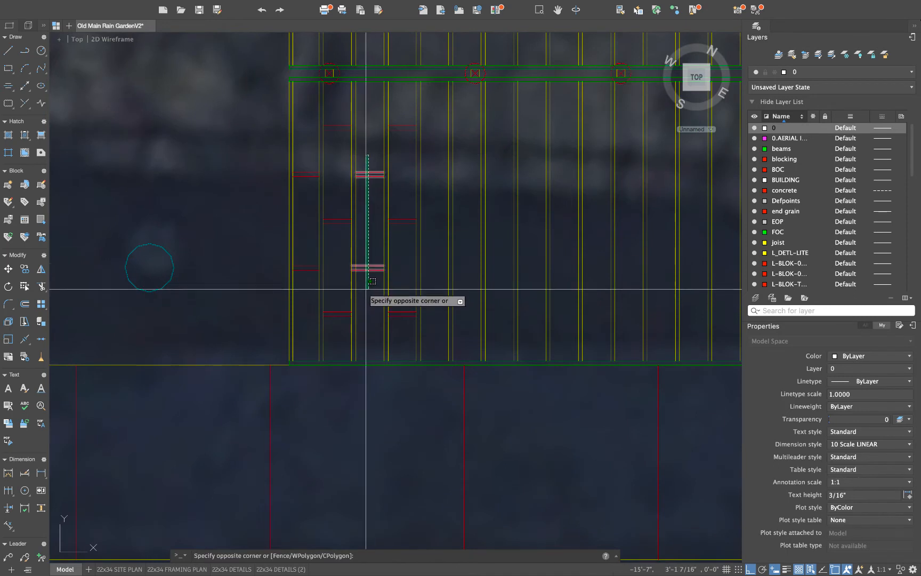
key("Escape")
scroll(360, 268, "up", 5)
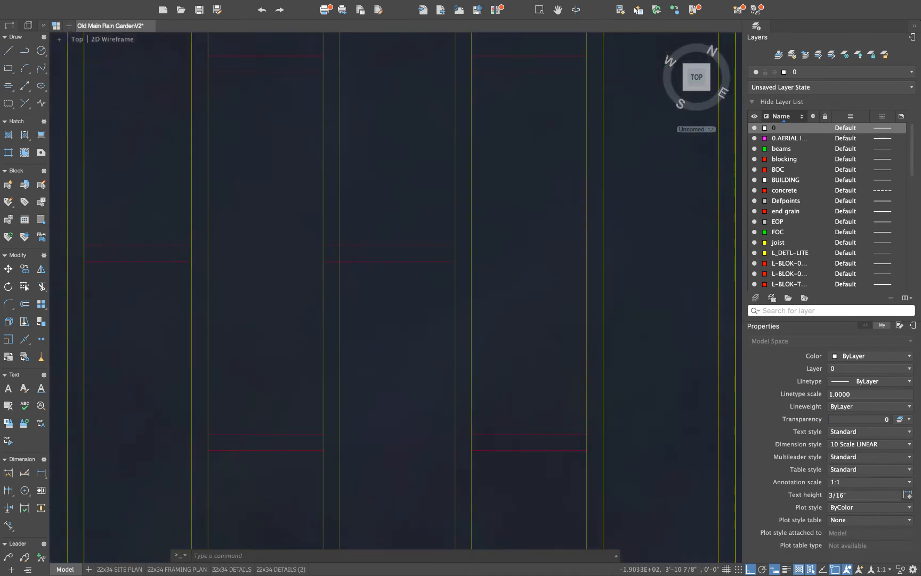
type("tr")
key("Return")
left_click_drag(294, 199, 295, 281)
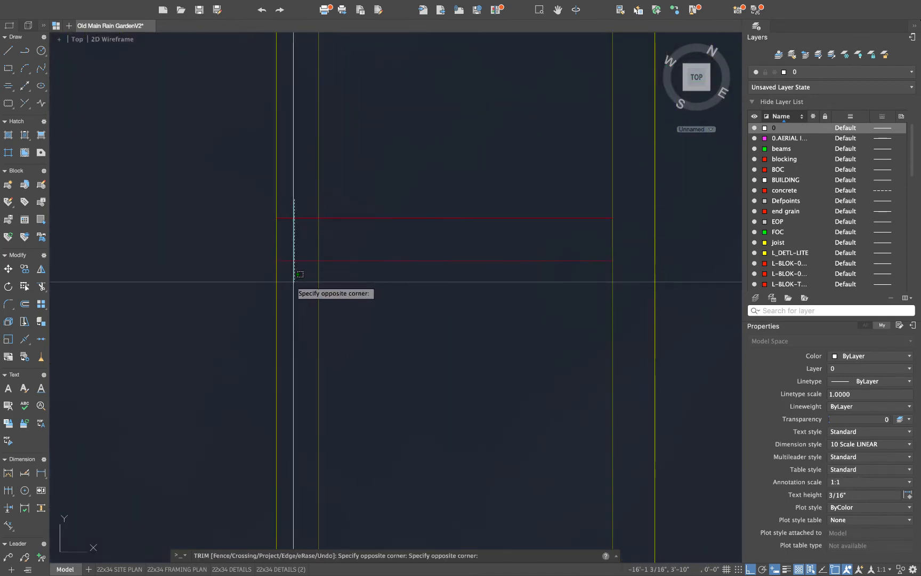
key("Return")
Copy the third and fourth bays' blocking across to the fifth and sixth bays and again to the seventh and eighth
left_click_drag(433, 191, 410, 266)
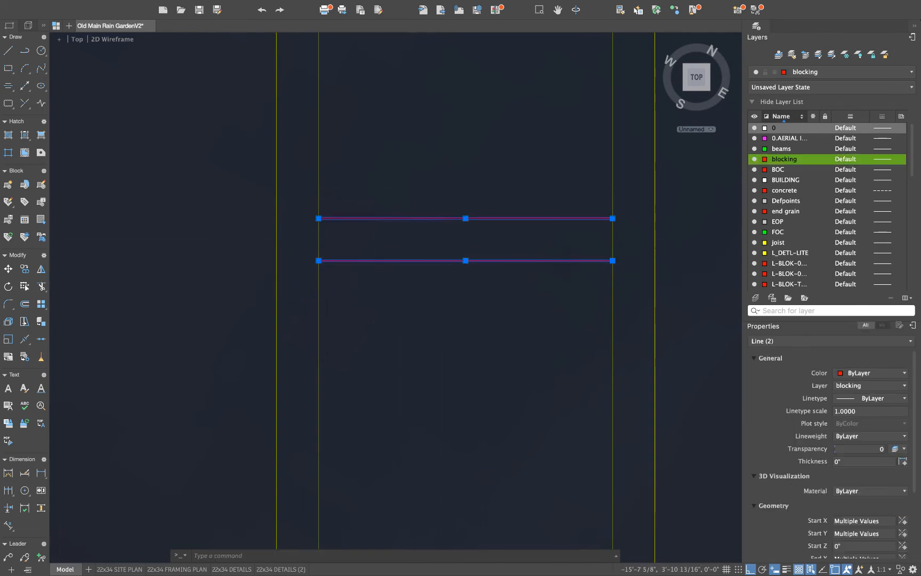
scroll(410, 266, "down", 8)
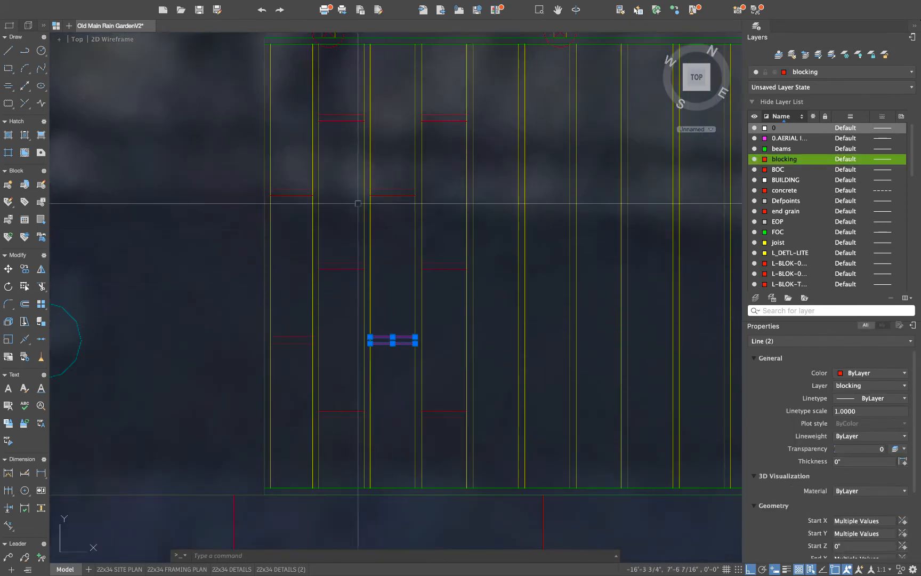
left_click(352, 88)
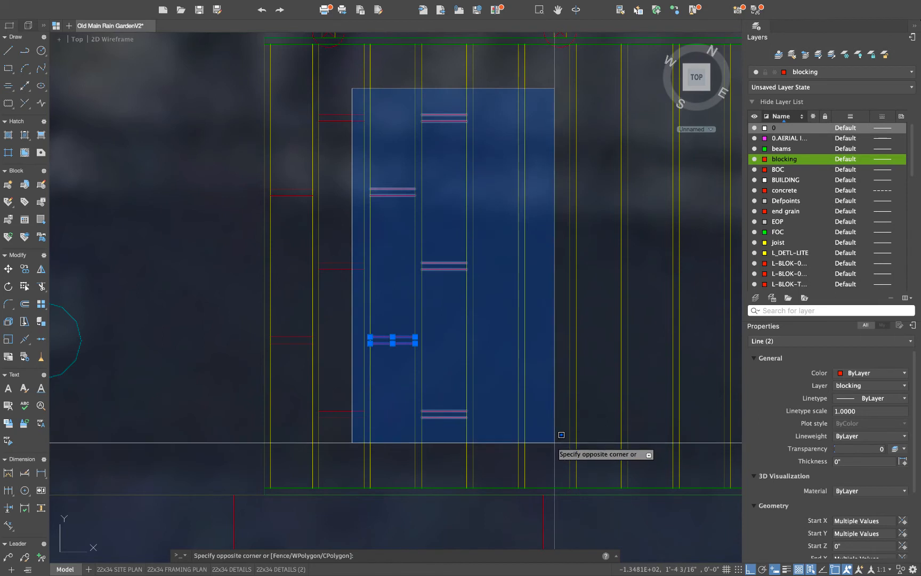
left_click(555, 440)
type("co")
key("Return")
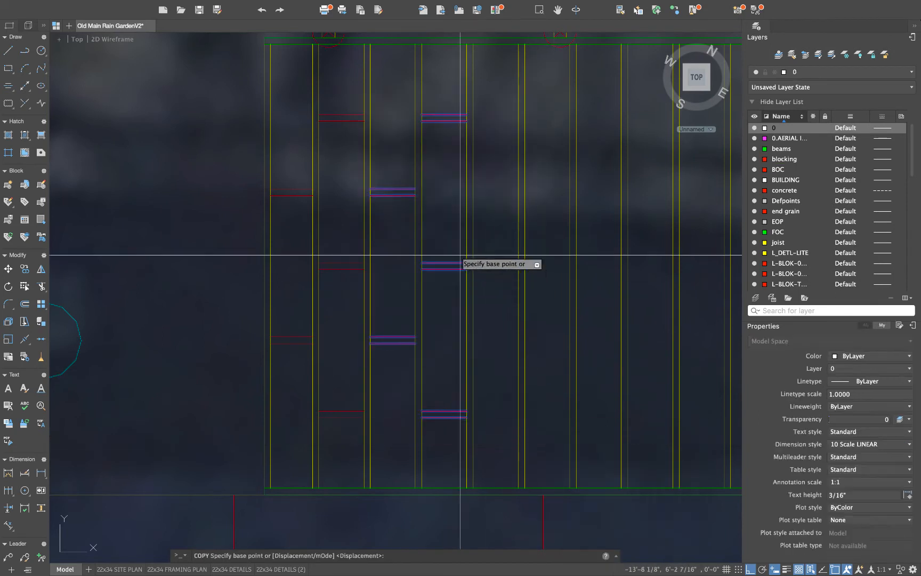
left_click(370, 188)
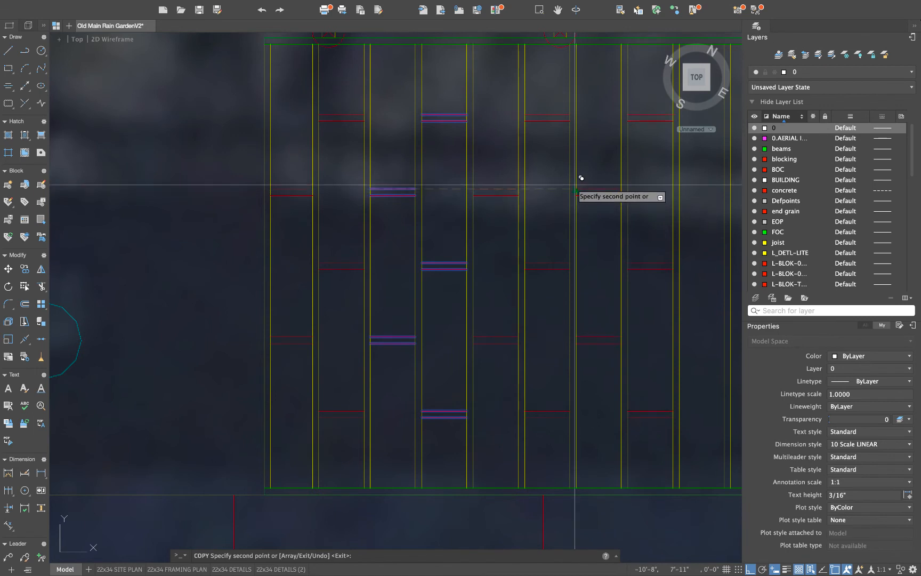
key("Escape")
Copy the third through eighth bays' blocking across to the next six bays and again to the six bays after those
left_click(350, 91)
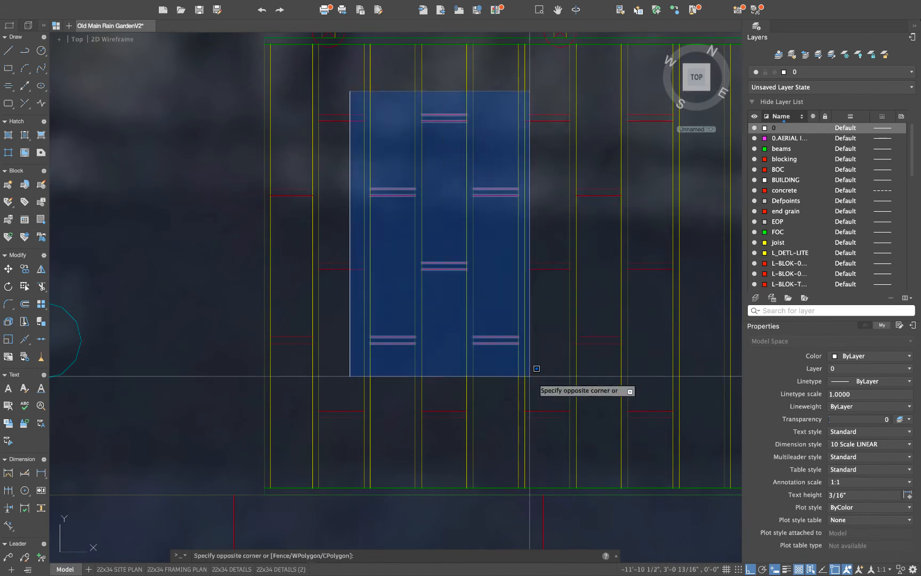
left_click(692, 449)
type("c")
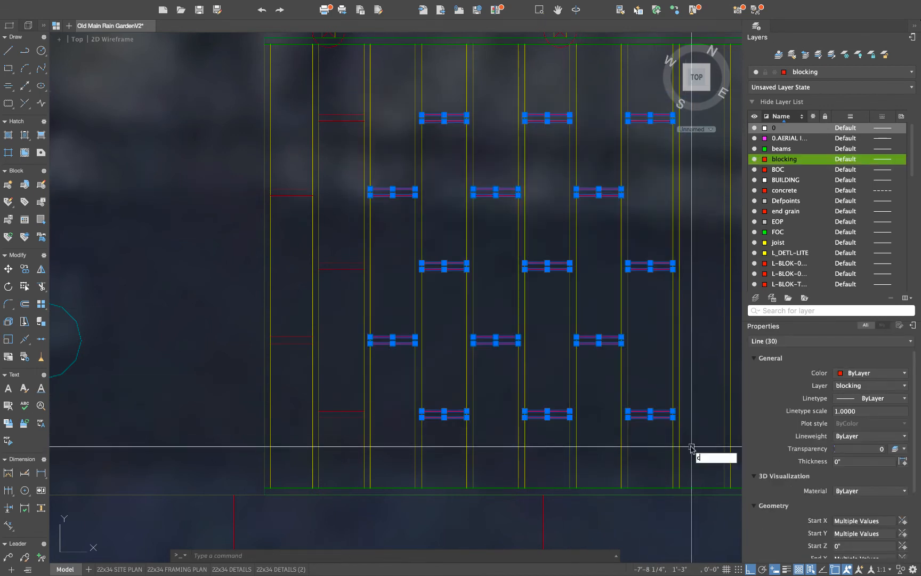
type("o")
key("Return")
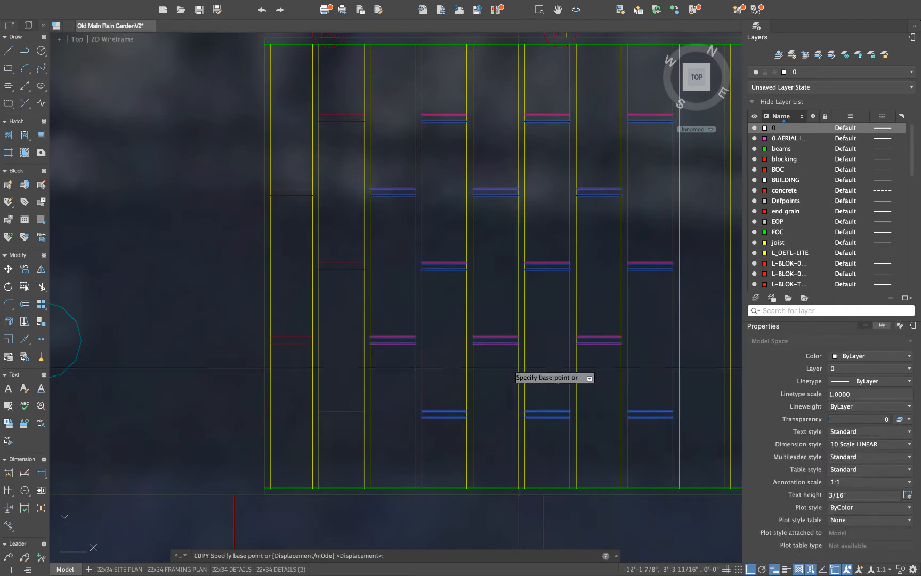
left_click(370, 336)
scroll(370, 337, "down", 5)
scroll(288, 331, "up", 5)
left_click(336, 332)
scroll(342, 331, "down", 5)
scroll(521, 339, "up", 5)
left_click(552, 325)
scroll(549, 327, "down", 5)
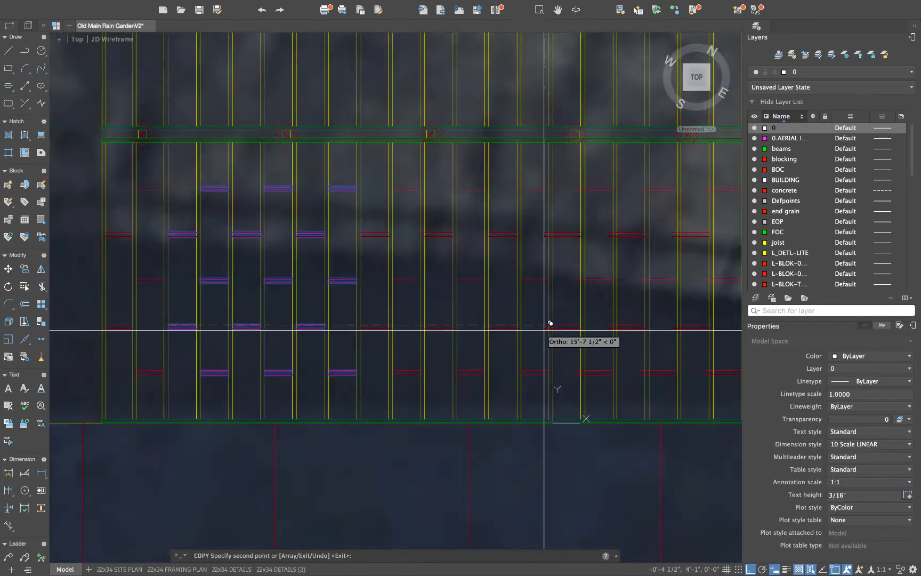
scroll(544, 330, "down", 5)
key("Escape")
left_click(259, 269)
left_click(455, 362)
type("c")
key("Escape")
key("Escape")
Copy a large run of the staggered blocking across the remaining bays to the far end of the deck
left_click(245, 269)
left_click(456, 363)
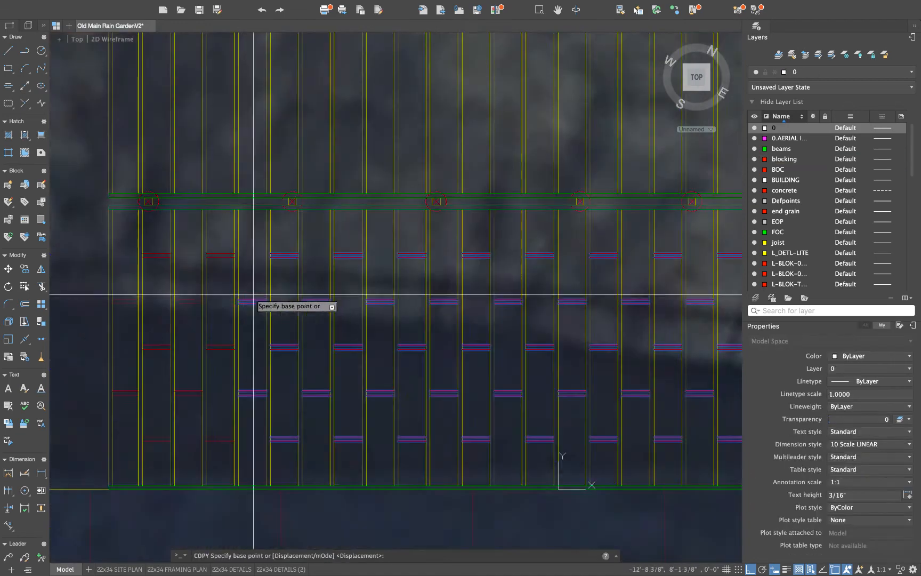
left_click(239, 299)
scroll(240, 299, "down", 5)
scroll(433, 295, "up", 5)
left_click(430, 300)
key("Escape")
Delete the surplus blocking lines that lie beyond the deck's last joist
scroll(429, 299, "down", 6)
middle_click_drag(424, 300, 288, 303)
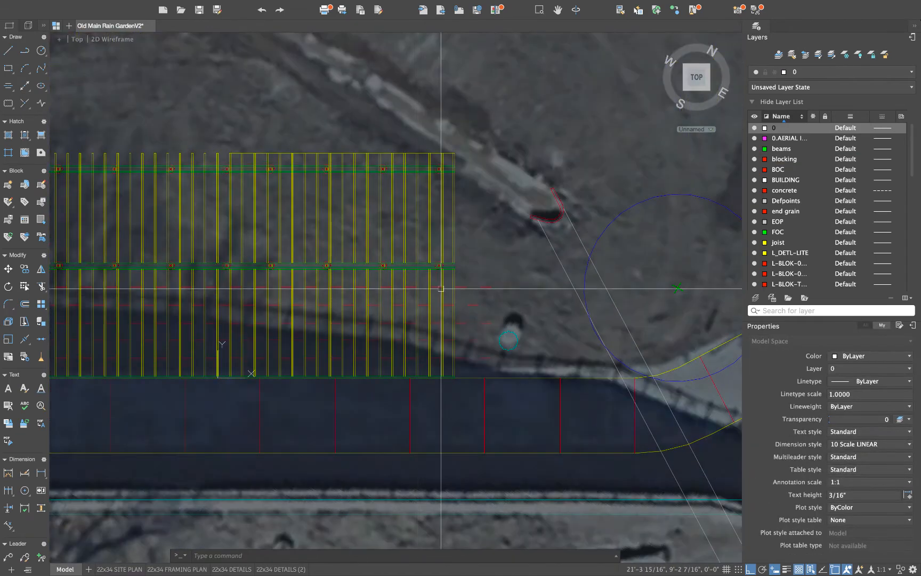
scroll(441, 289, "up", 5)
left_click(555, 264)
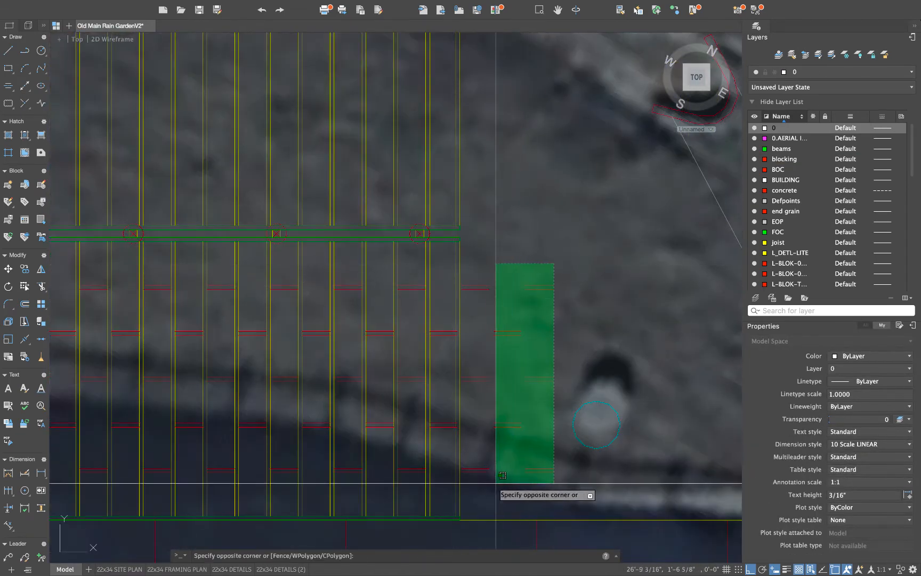
left_click(473, 478)
key("Delete")
Trim the last bay's blocking pairs to the inner face of the end joist
scroll(455, 339, "up", 5)
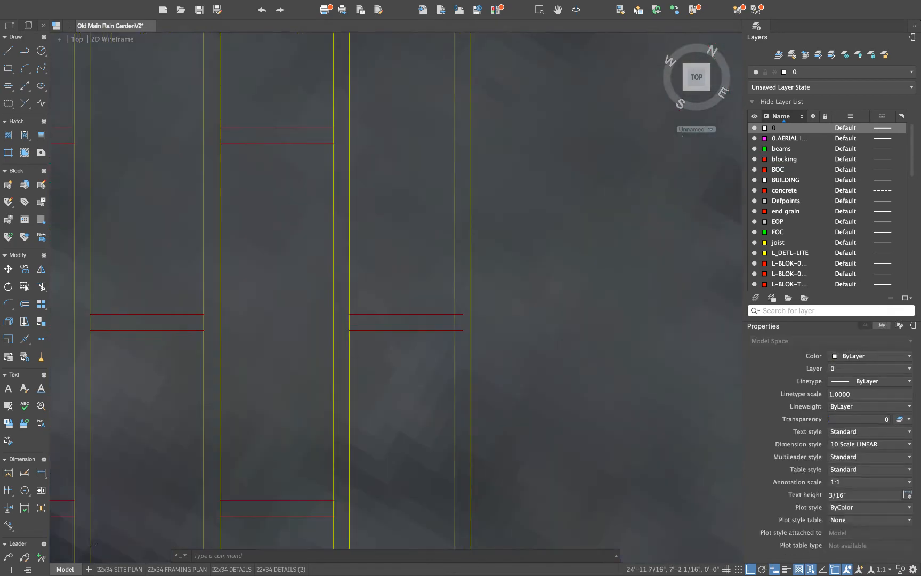
type("tr")
key("Return")
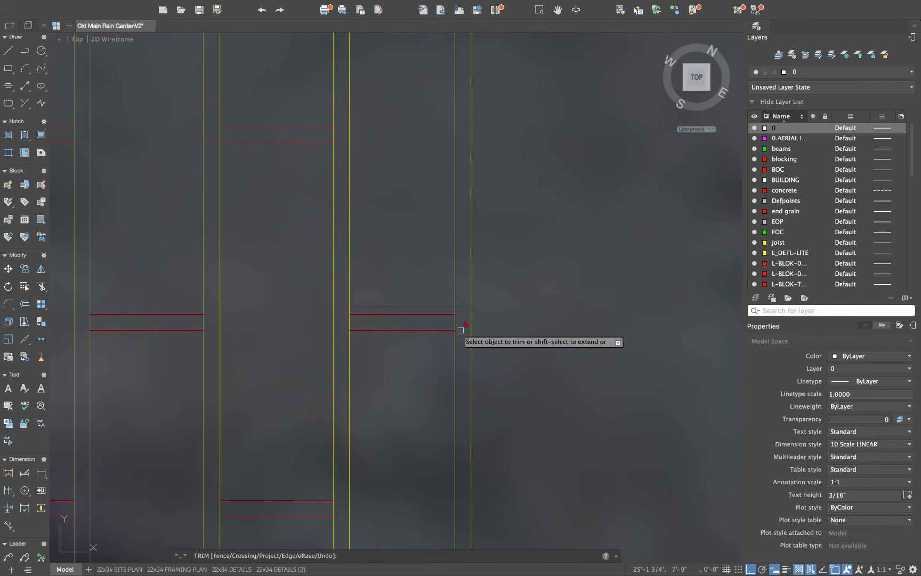
scroll(460, 333, "down", 2)
scroll(459, 405, "up", 2)
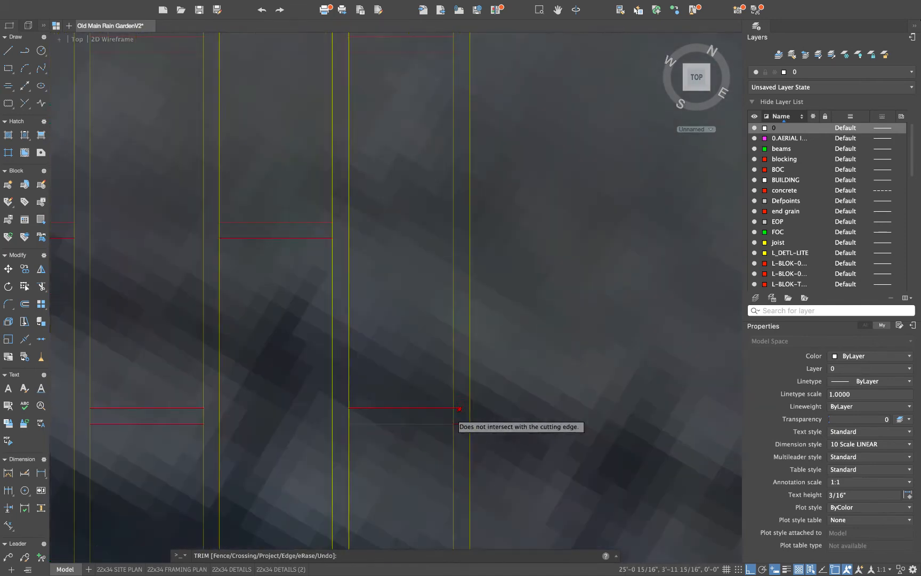
left_click(463, 397)
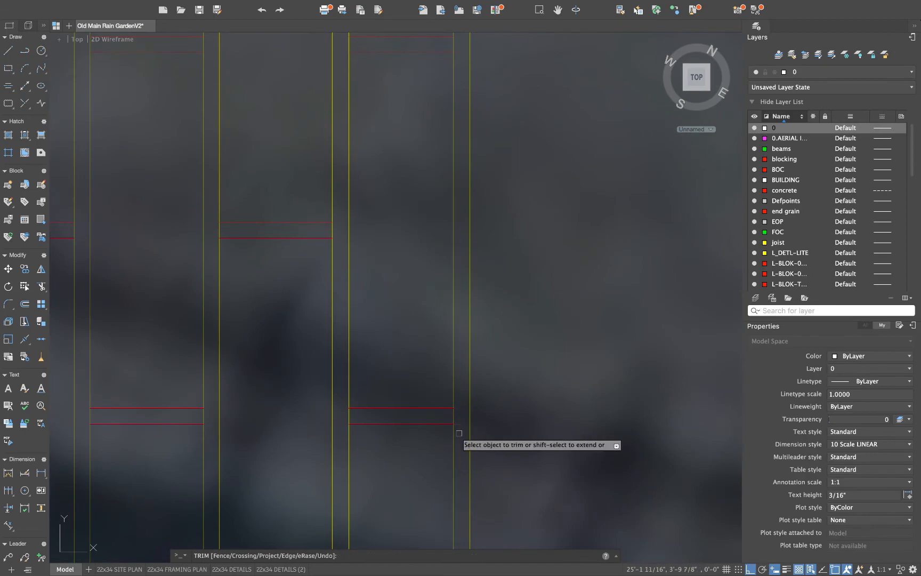
key("Escape")
Draw a 2-inch line along the joist face, starting at its corner with the middle beam near the first post
scroll(463, 324, "down", 10)
middle_click_drag(479, 327, 623, 359)
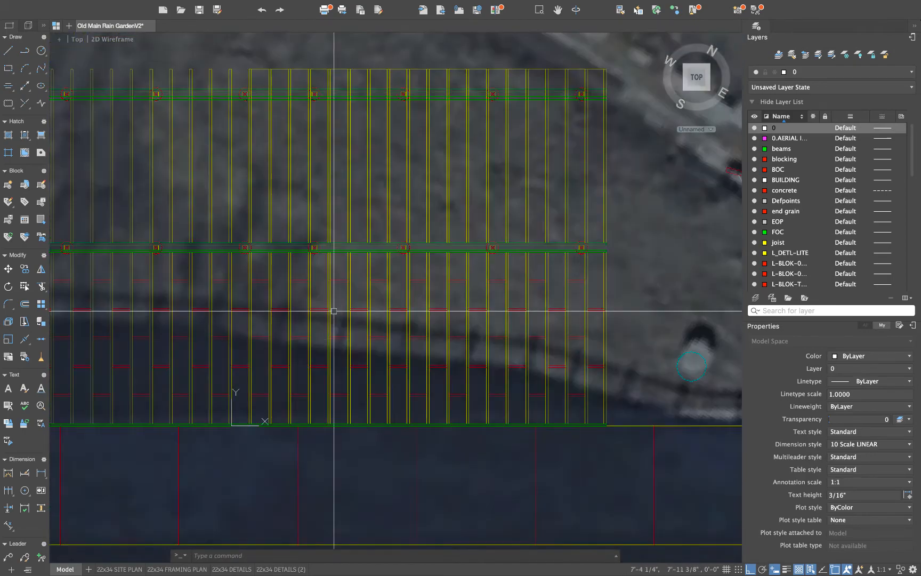
middle_click_drag(327, 361, 445, 406)
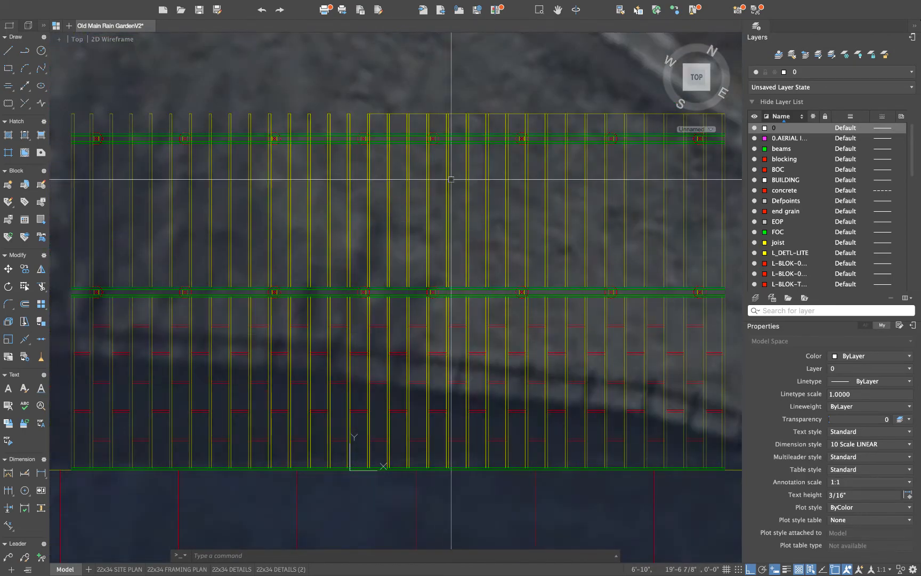
scroll(451, 177, "down", 5)
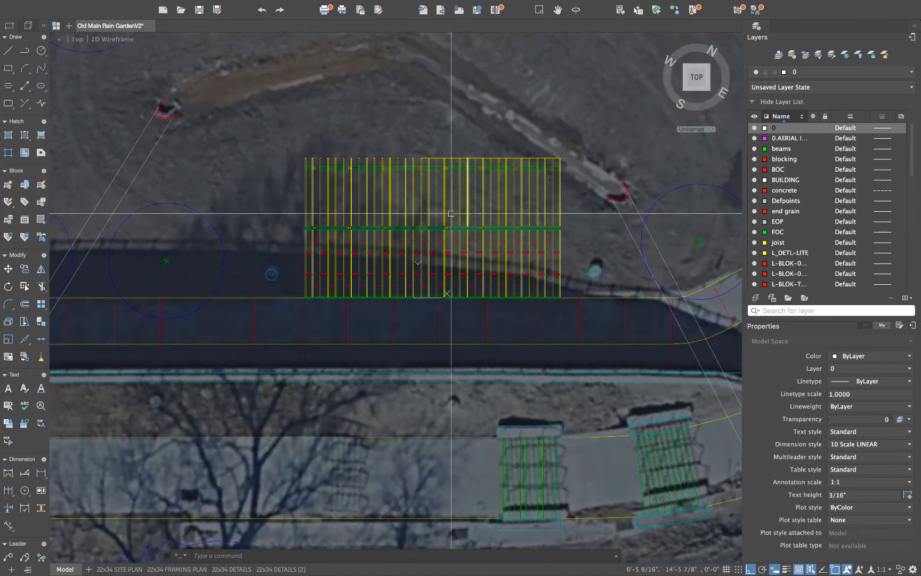
scroll(333, 211, "up", 8)
middle_click_drag(363, 186, 327, 283)
scroll(343, 212, "up", 3)
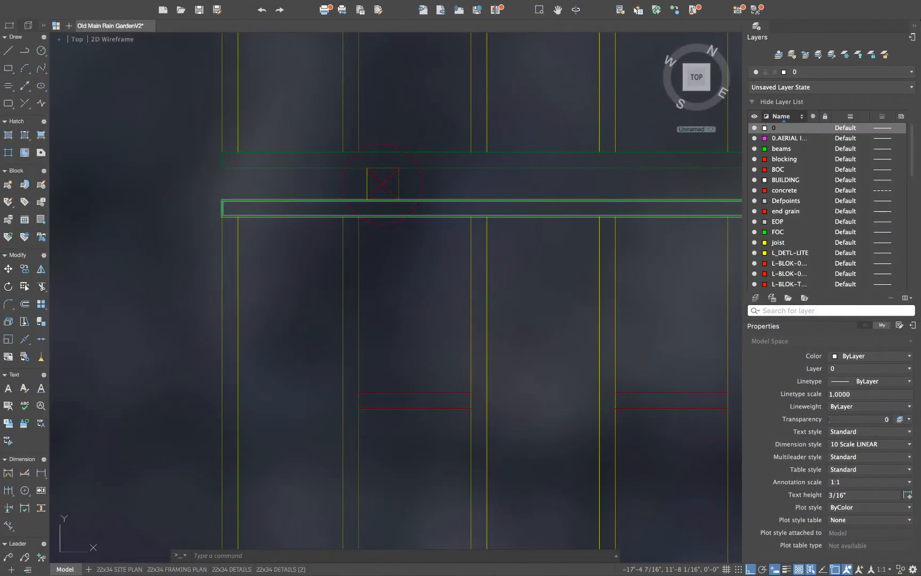
type("l")
key("Return")
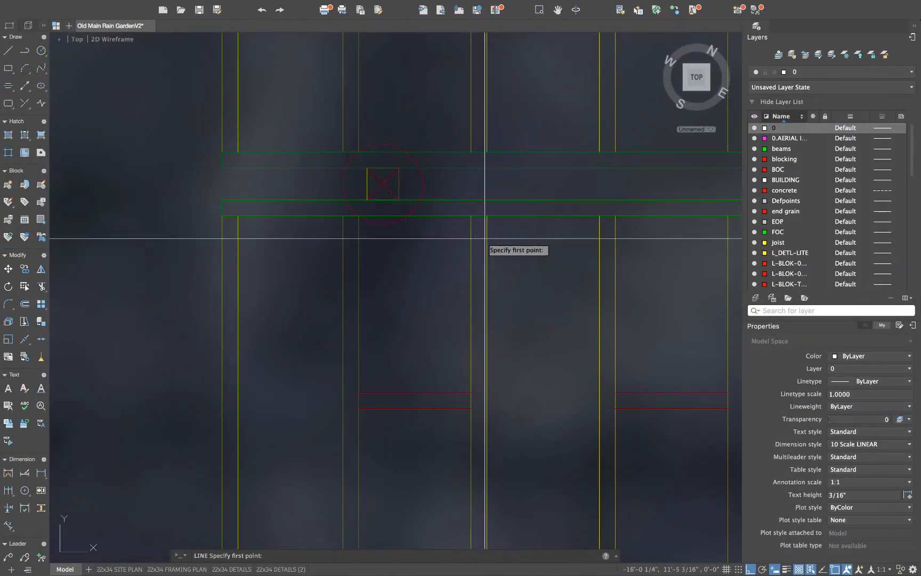
scroll(469, 219, "up", 4)
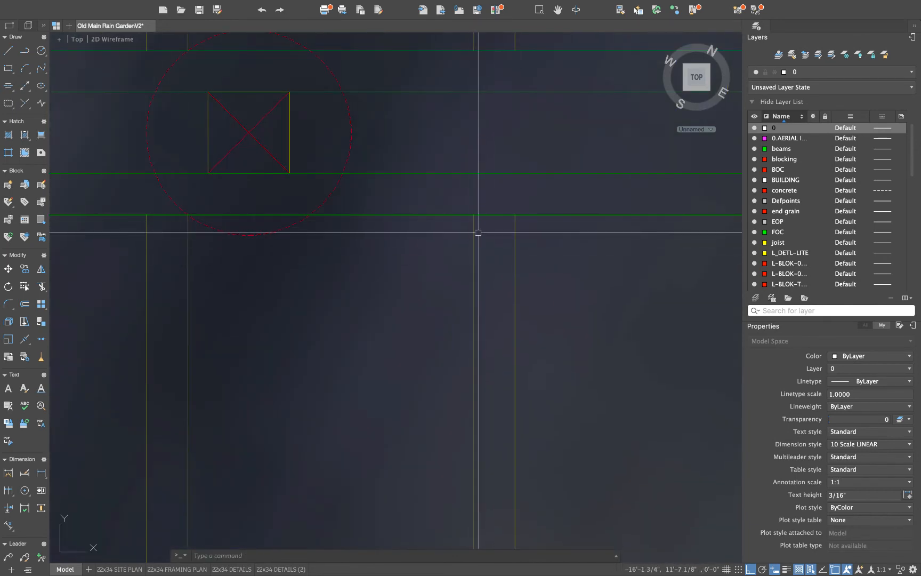
type("l")
key("Return")
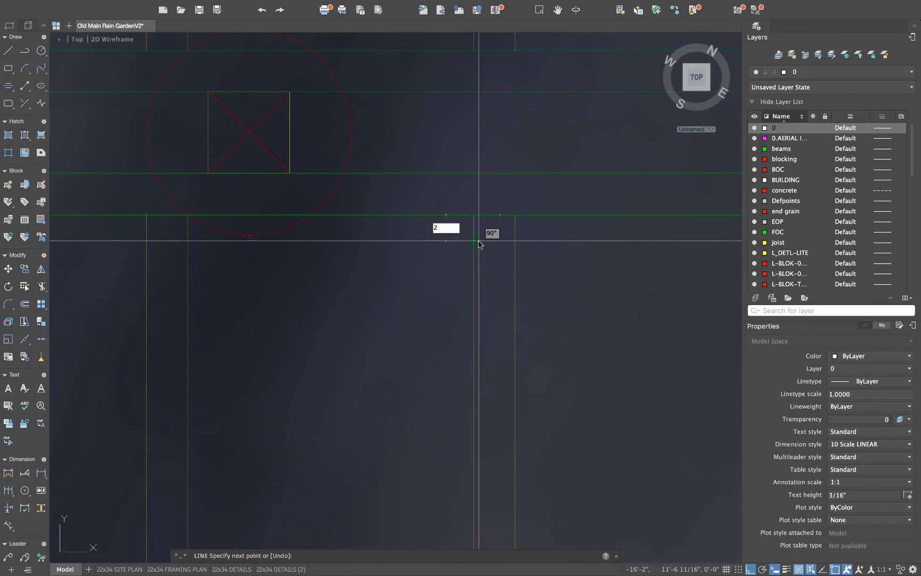
key("Return")
key("Return")
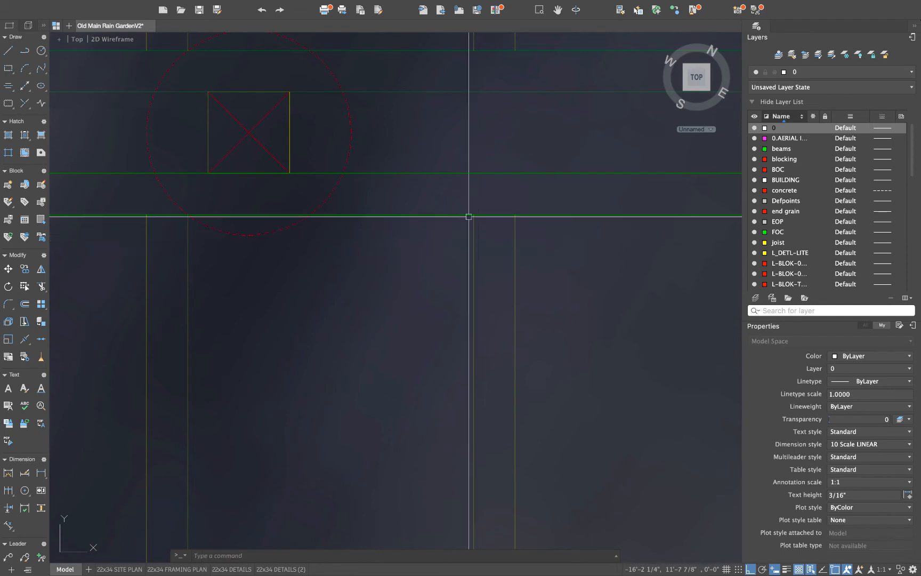
Draw a line about 2 inches long from the same joist corner along the beam's edge, away from the joist
key("Return")
left_click(473, 215)
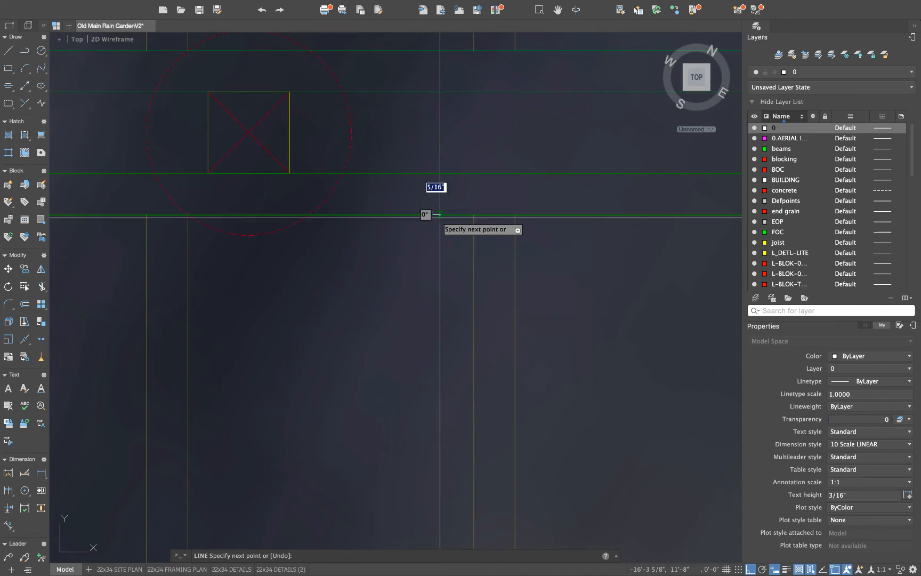
left_click(433, 214)
key("Return")
left_click(427, 201)
left_click(481, 261)
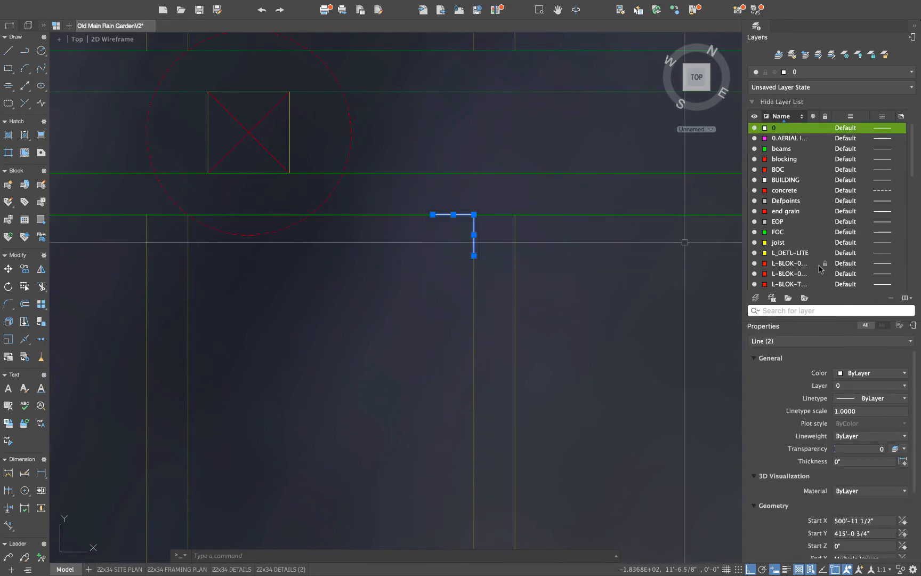
key("Escape")
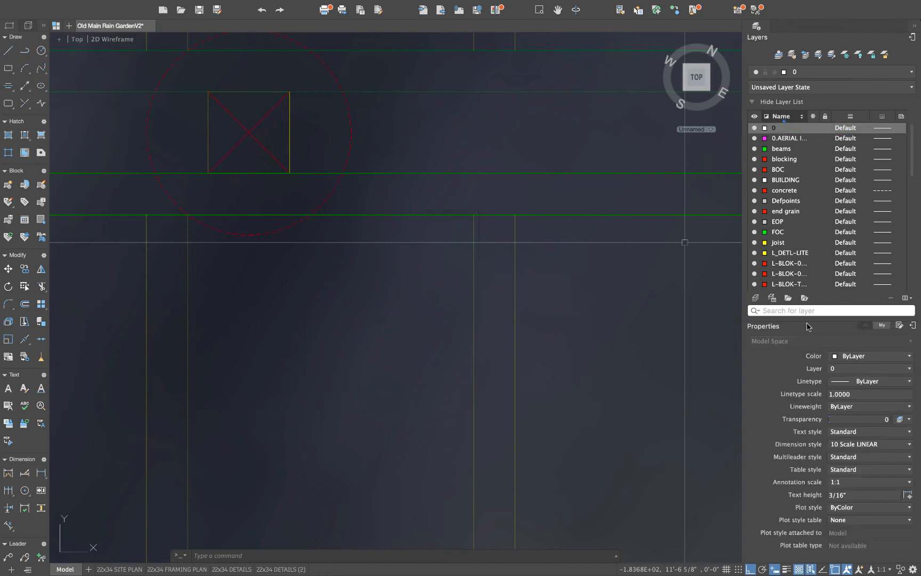
Draw two 2-inch lines from the joist's other corner, one along the beam edge and one along the joist face
type("l")
key("Return")
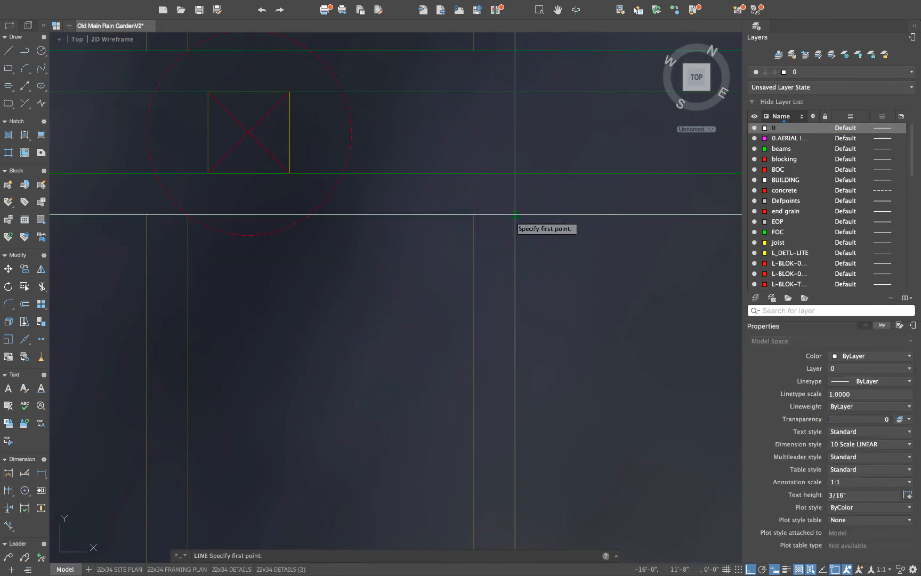
left_click(515, 215)
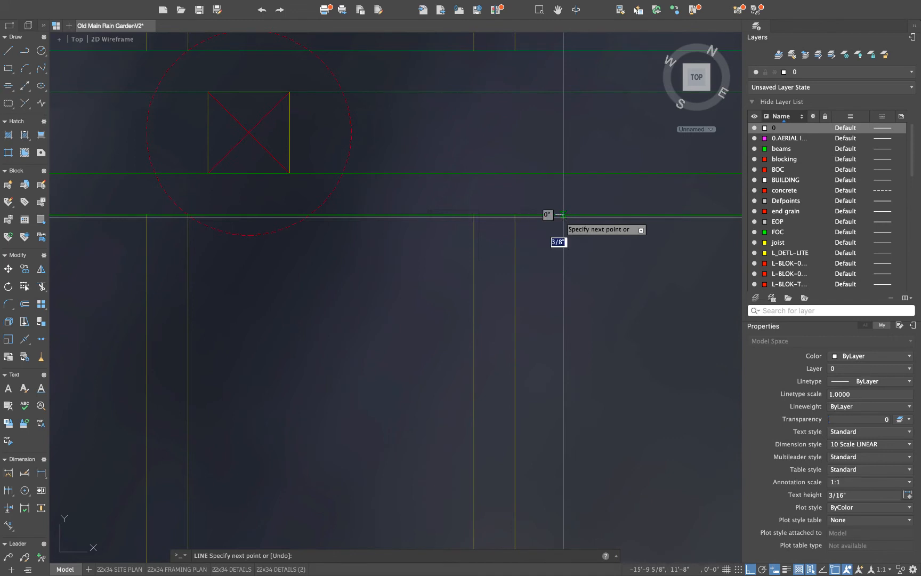
key("Return")
key("Return")
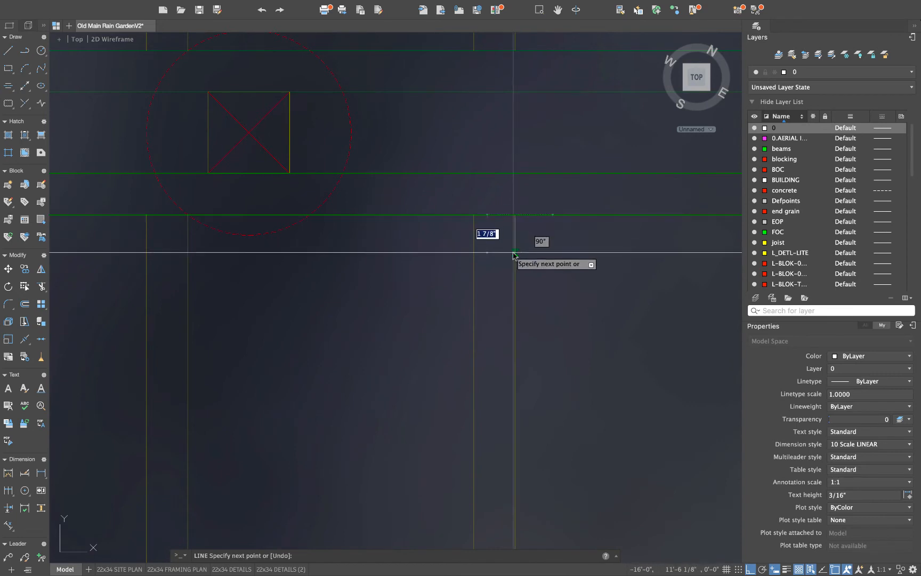
key("Return")
key("Escape")
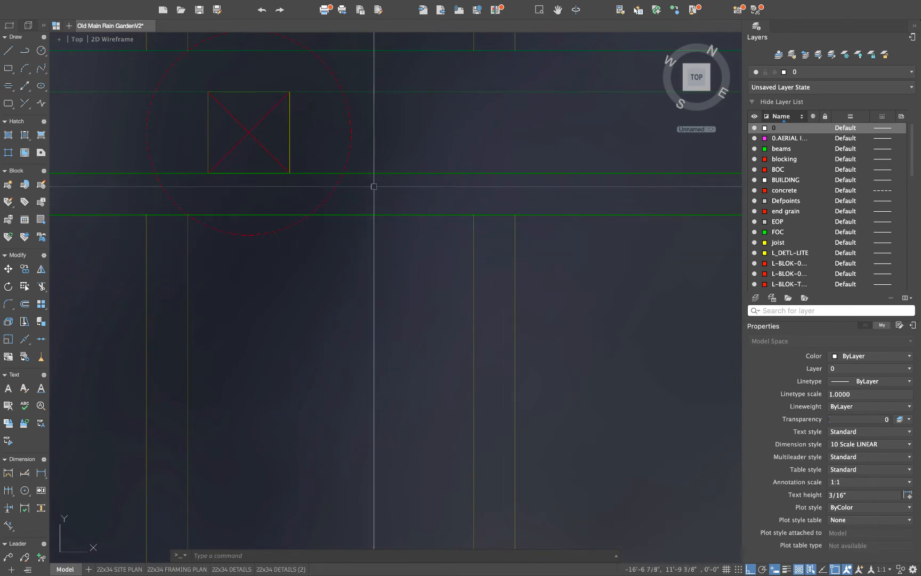
Create a new layer named joist hanger
left_click(409, 207)
left_click(623, 292)
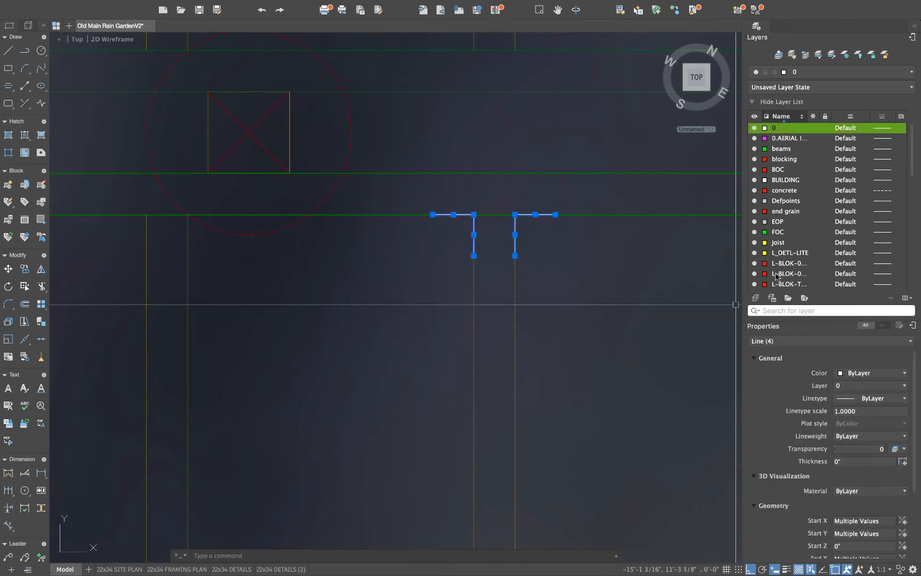
key("Delete")
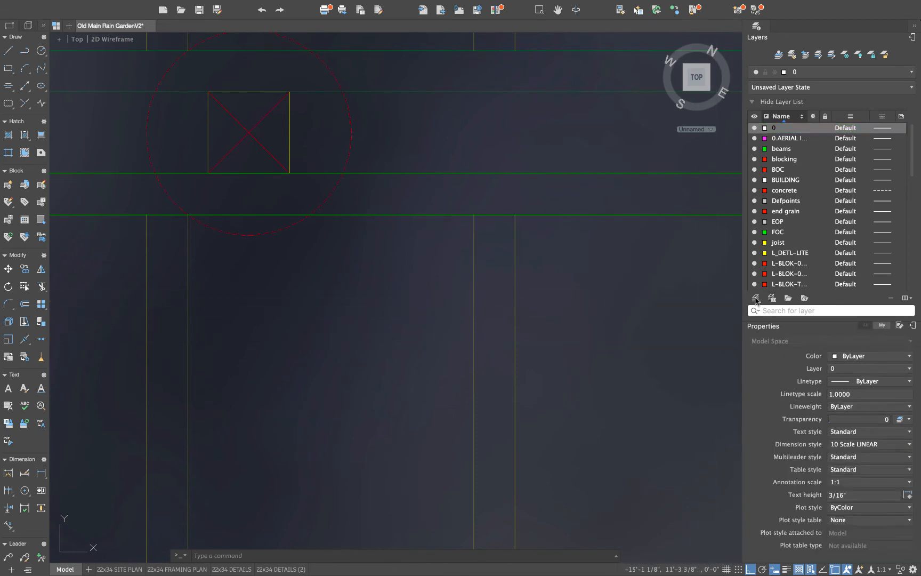
left_click(755, 298)
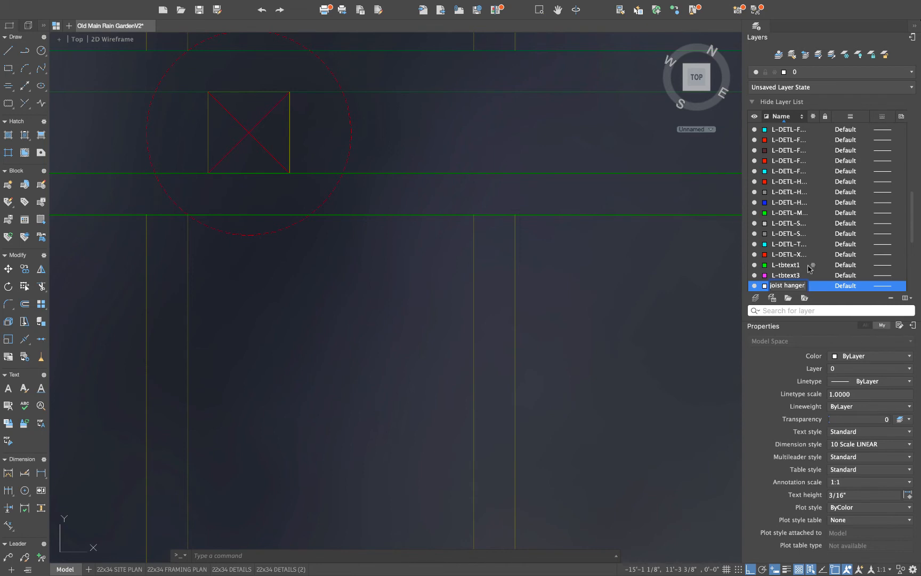
key("Return")
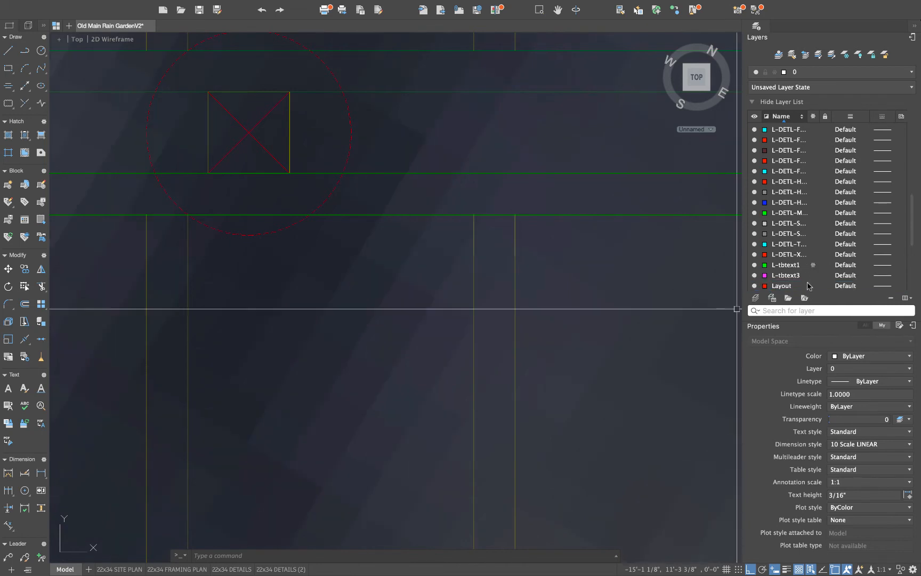
scroll(794, 235, "up", 10)
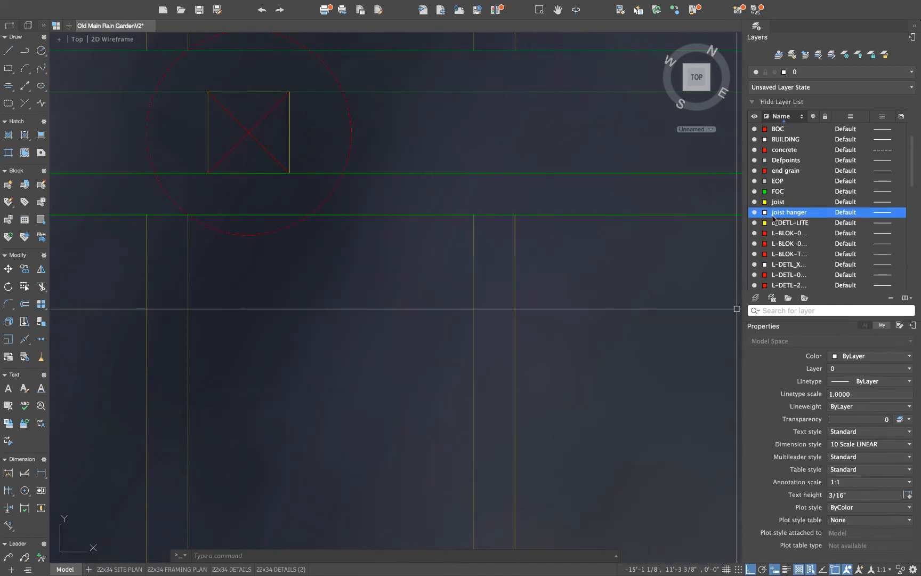
Set the joist hanger layer's color to Blue and its lineweight to 0.30 mm
left_click(765, 213)
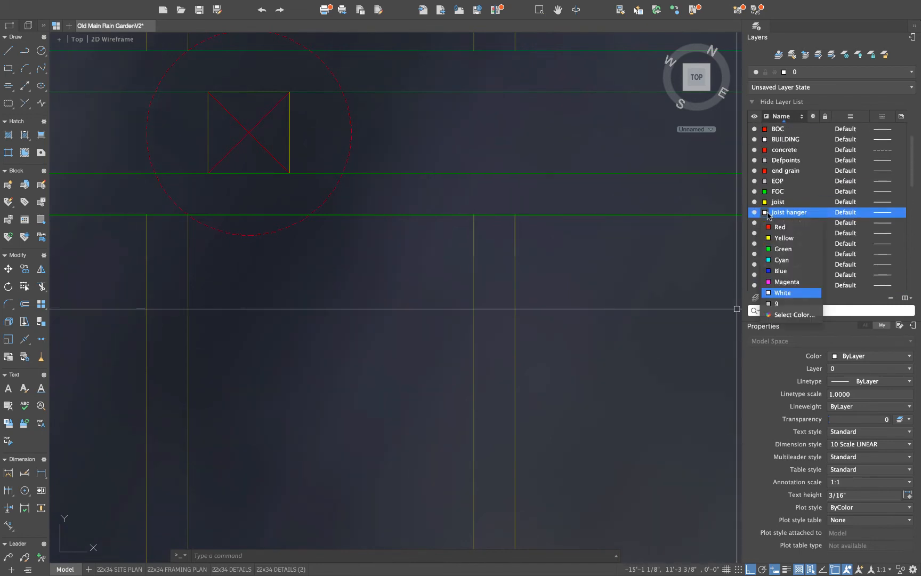
left_click(790, 271)
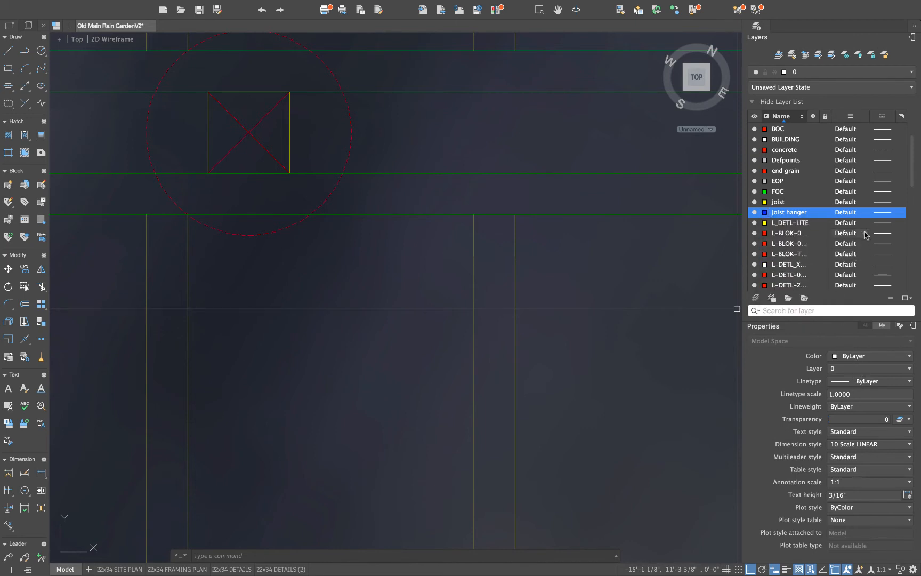
left_click(845, 213)
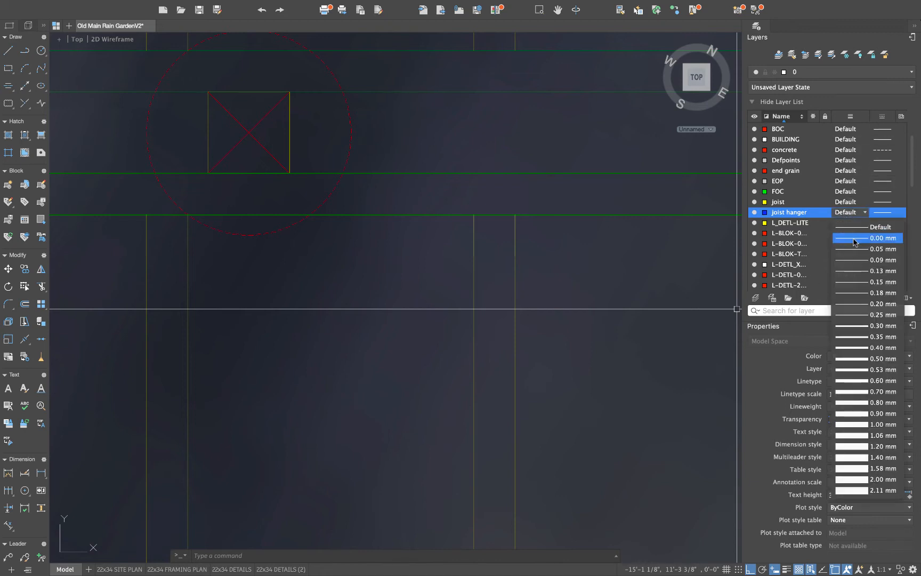
left_click(865, 325)
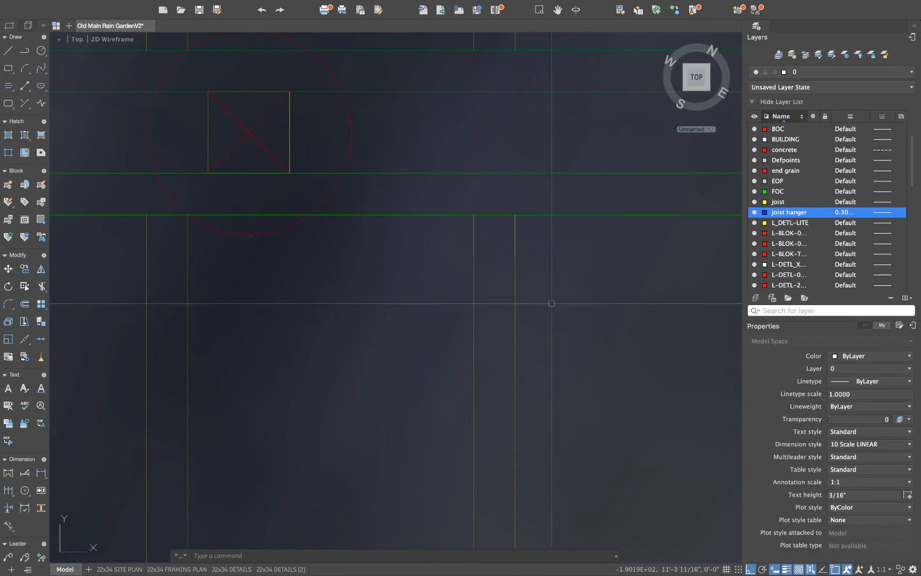
Move the four connector lines at the joist's beam corners onto the joist hanger layer
left_click(414, 193)
left_click(619, 319)
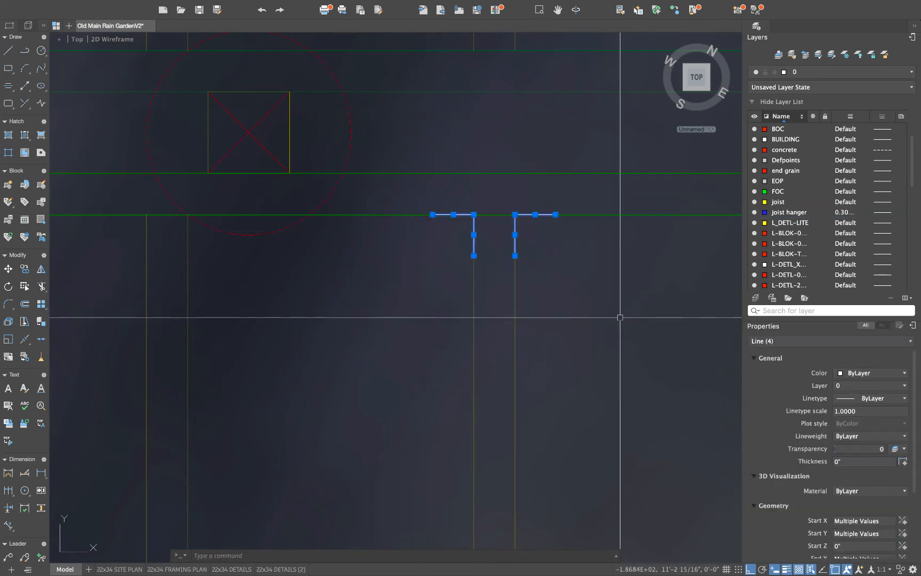
left_click(859, 388)
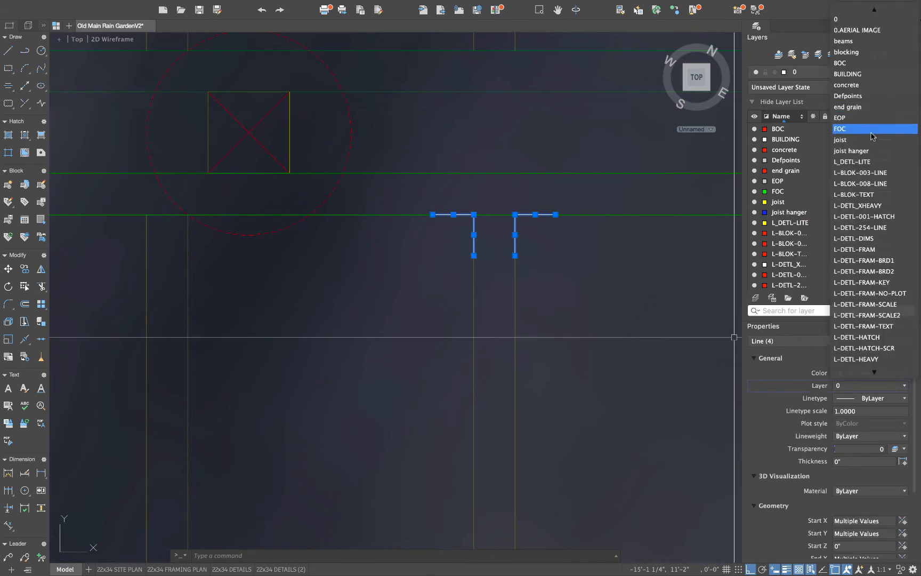
left_click(853, 151)
key("Escape")
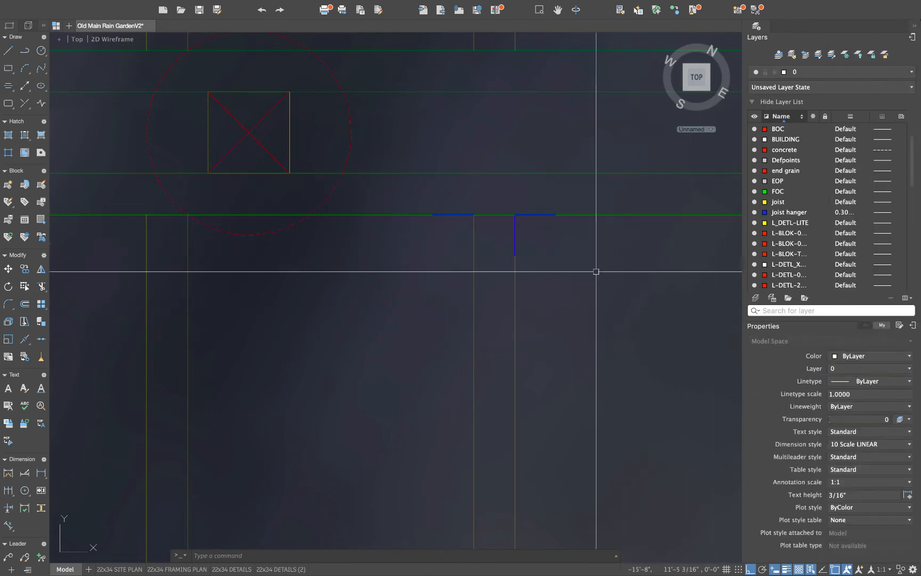
Copy the four hanger lines from the joist's beam corner to the matching corners of the adjacent joist and the end joist
middle_click_drag(506, 219, 494, 235)
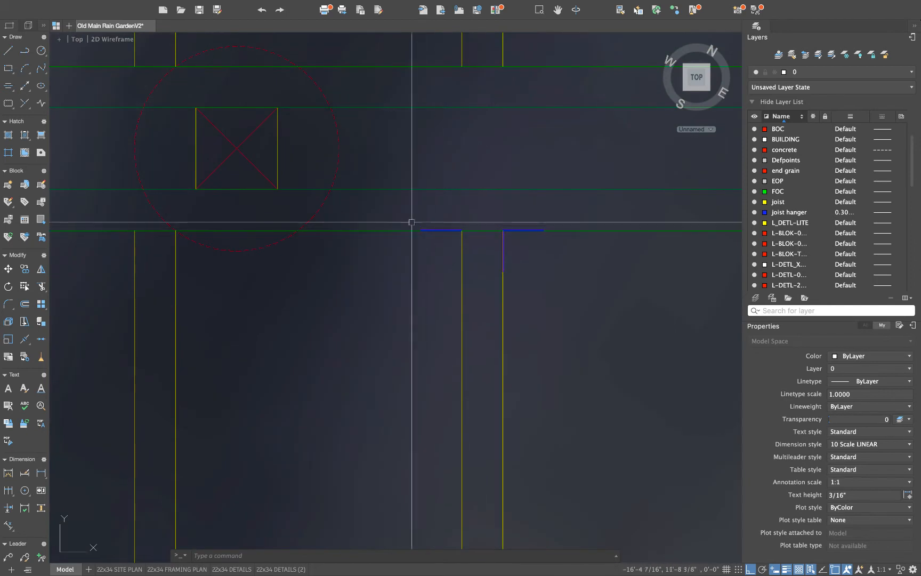
left_click(400, 214)
left_click(595, 324)
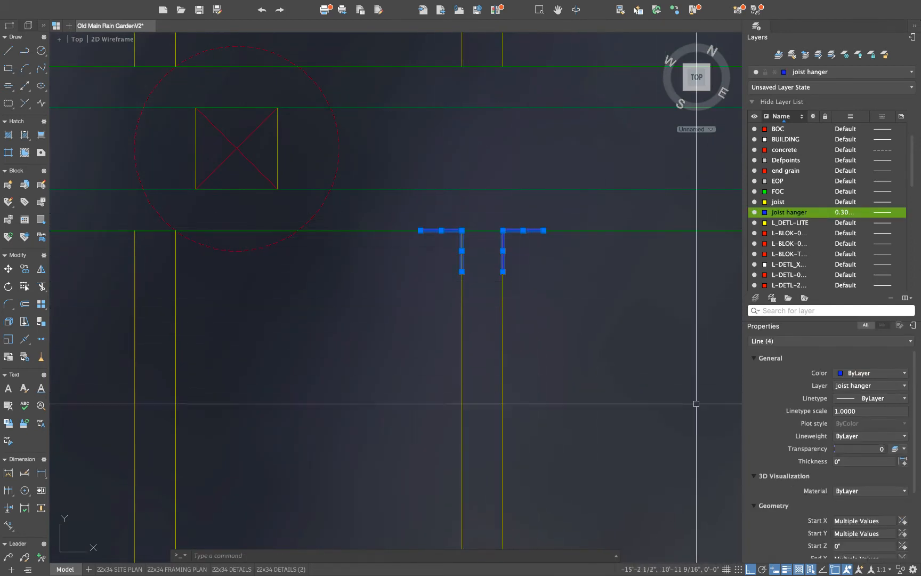
scroll(479, 314, "down", 5)
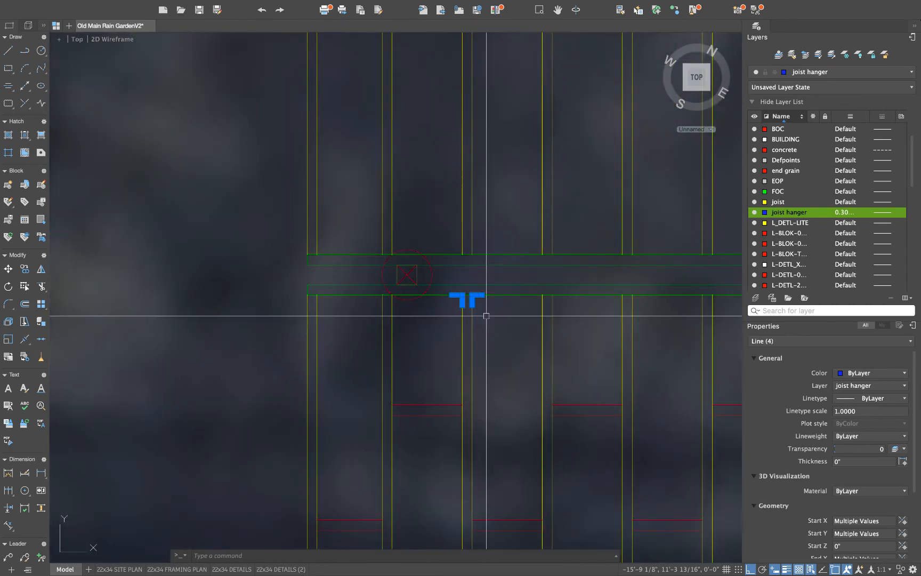
type("c")
key("Return")
scroll(472, 304, "up", 5)
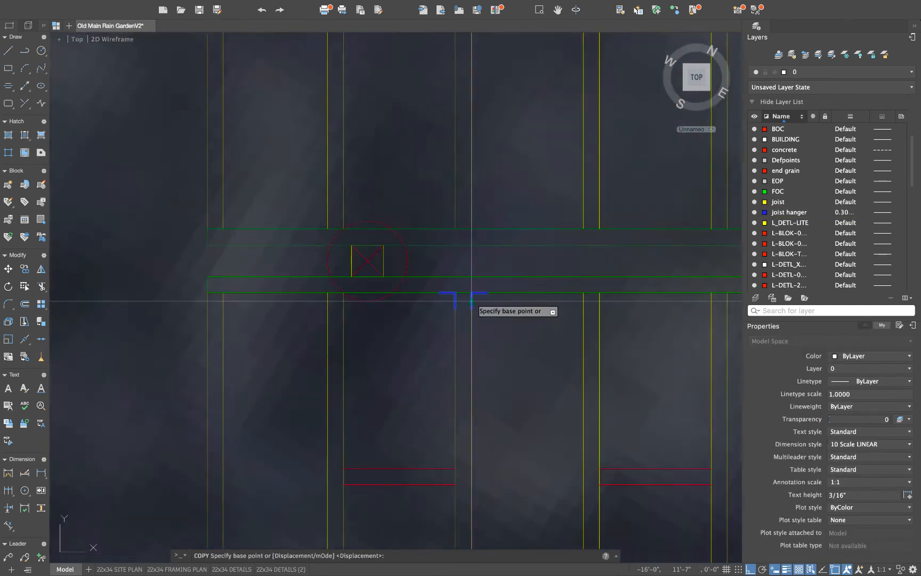
left_click(471, 290)
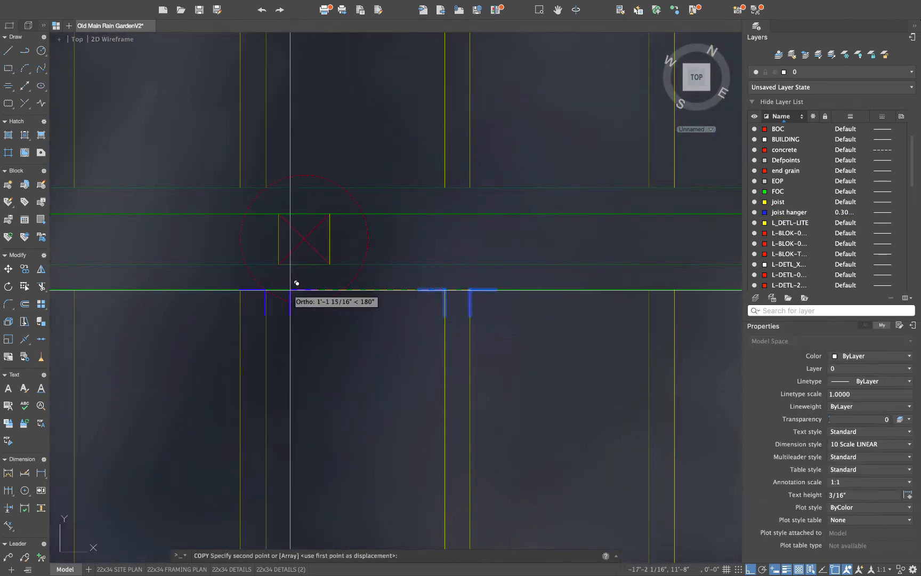
left_click(266, 290)
scroll(457, 308, "down", 2)
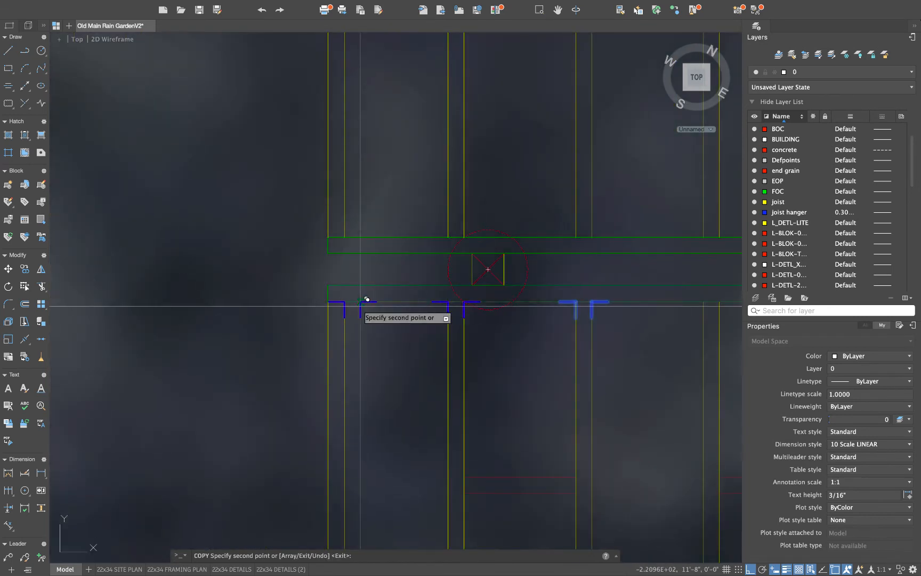
key("Escape")
Delete the end joist's hanger line that extends past the end of the beam
scroll(335, 309, "up", 3)
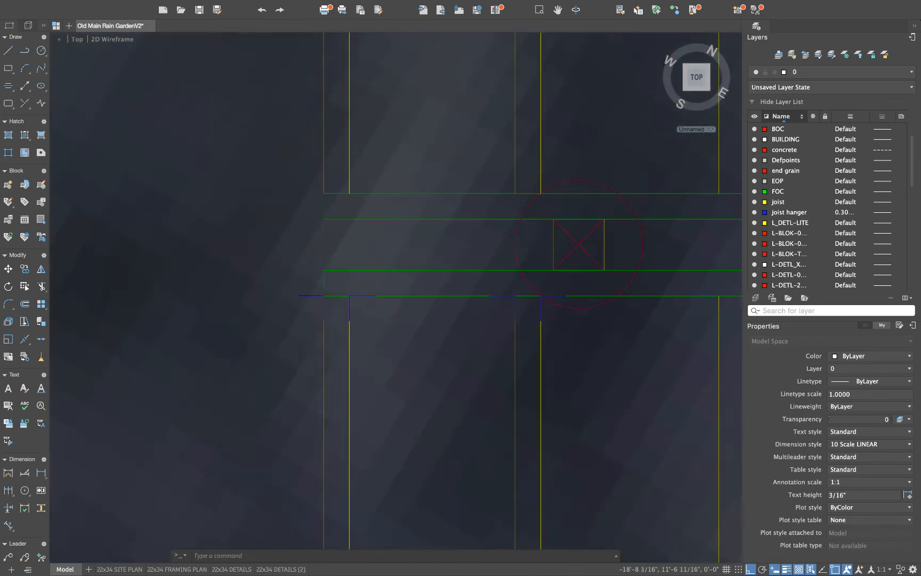
left_click(304, 291)
left_click(290, 312)
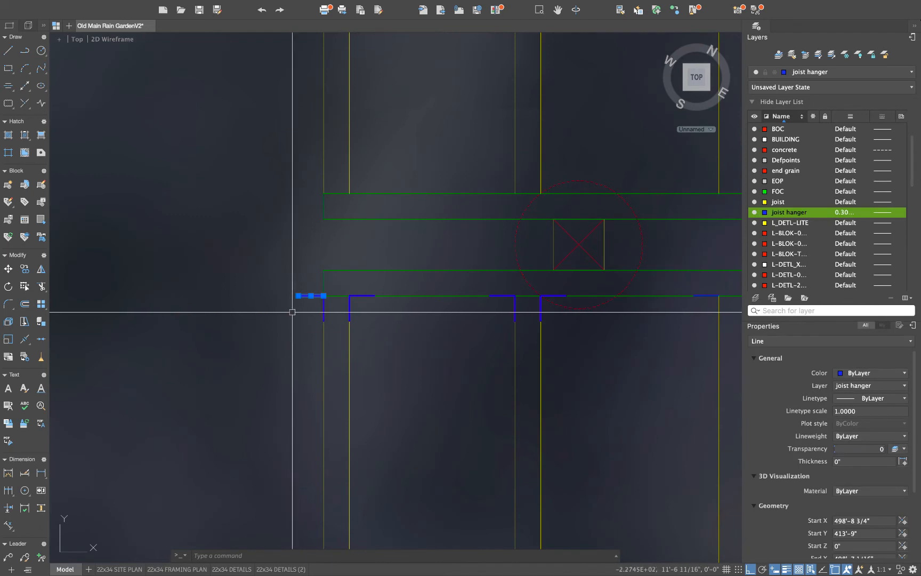
key("Escape")
scroll(368, 304, "down", 2)
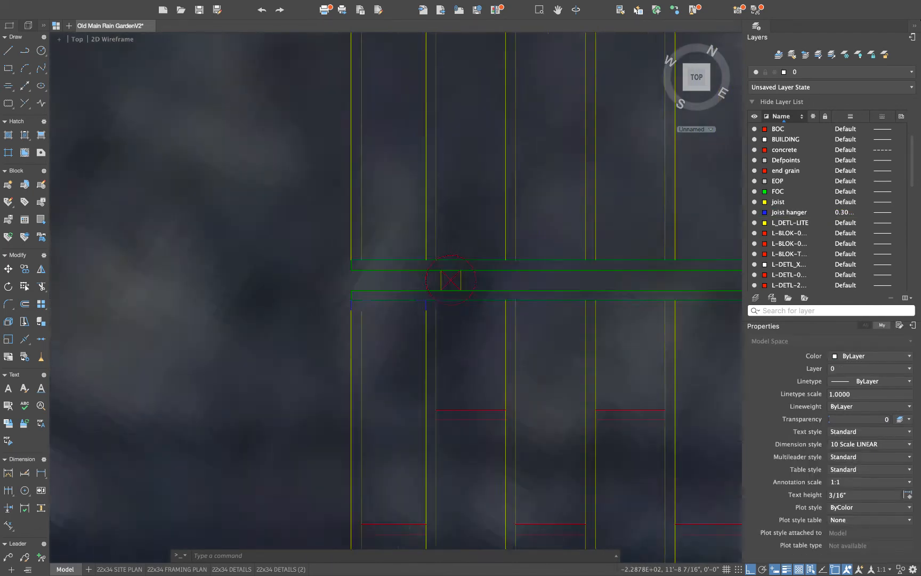
scroll(360, 298, "up", 4)
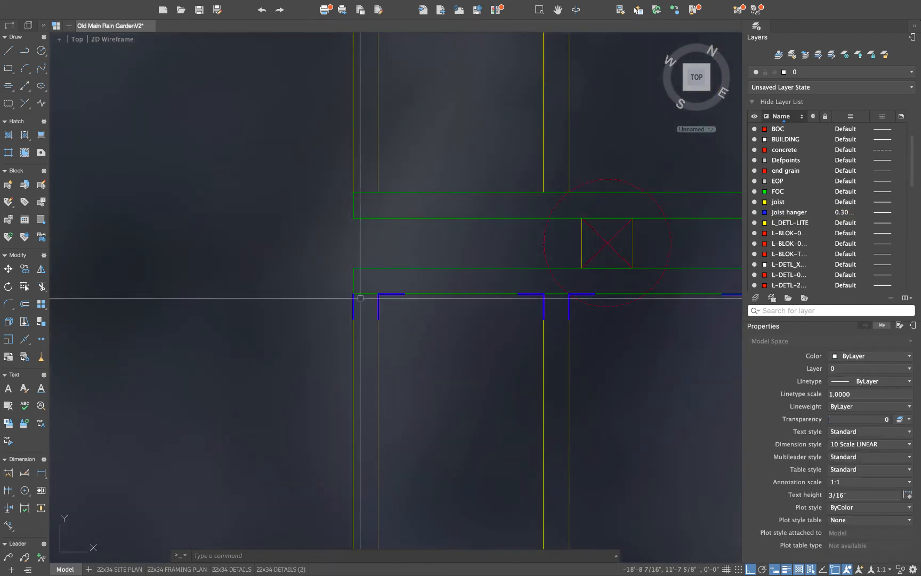
scroll(350, 298, "down", 2)
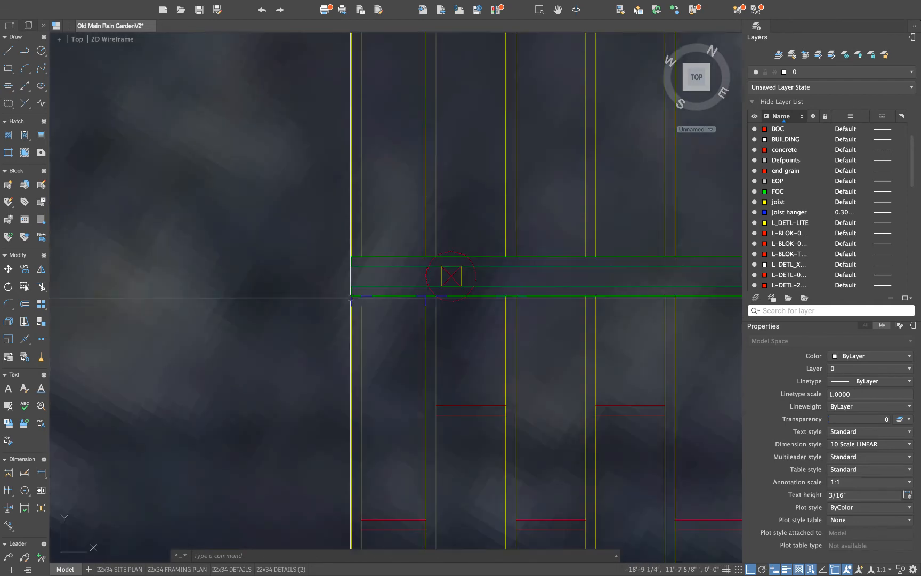
Mirror the three joists' hanger lines across a horizontal line through the middle blocking row to the joists' opposite ends, keeping the originals
scroll(350, 297, "down", 2)
scroll(299, 288, "up", 3)
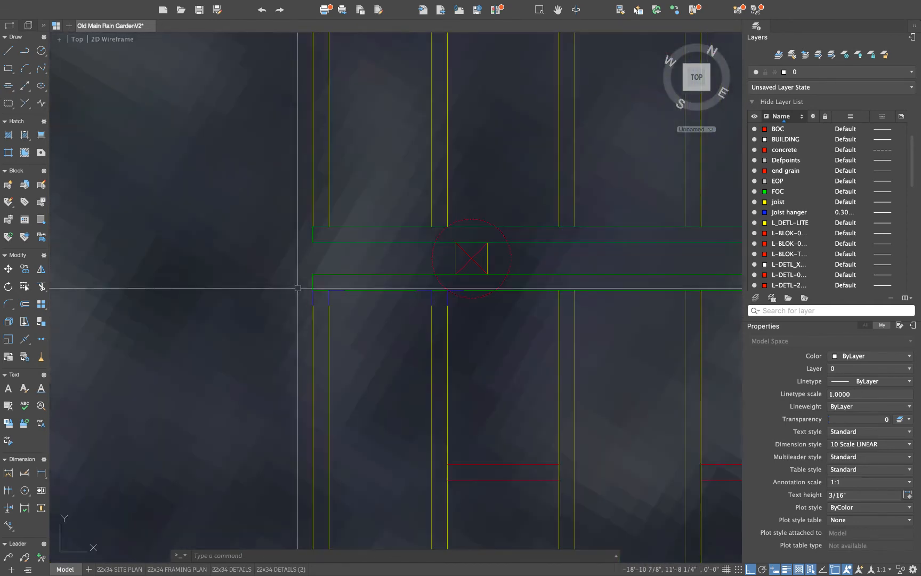
left_click(296, 286)
left_click(627, 350)
scroll(627, 350, "down", 2)
mouse_move(627, 350)
middle_mouse_down()
mouse_move(594, 323)
mouse_move(572, 261)
middle_mouse_up()
scroll(572, 262, "down", 2)
type("mi")
key("Return")
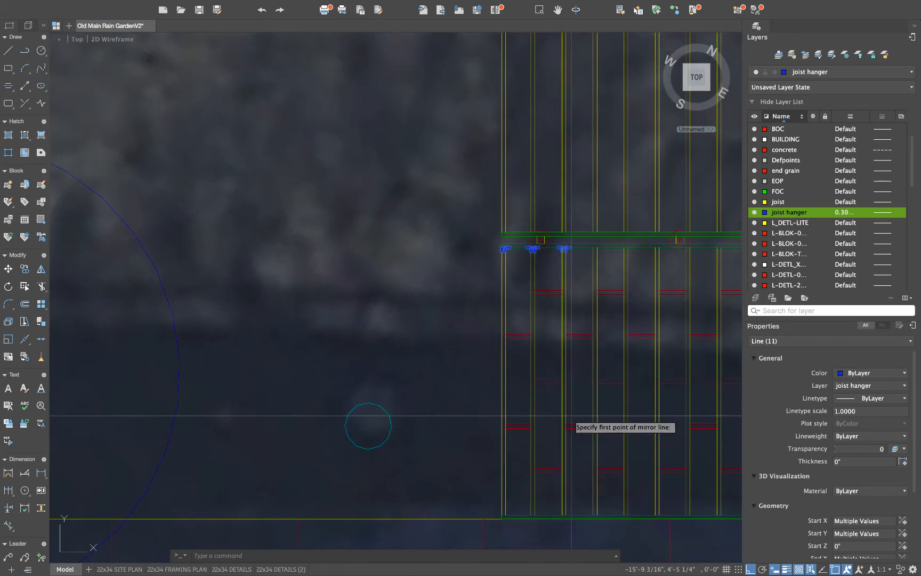
left_click(565, 382)
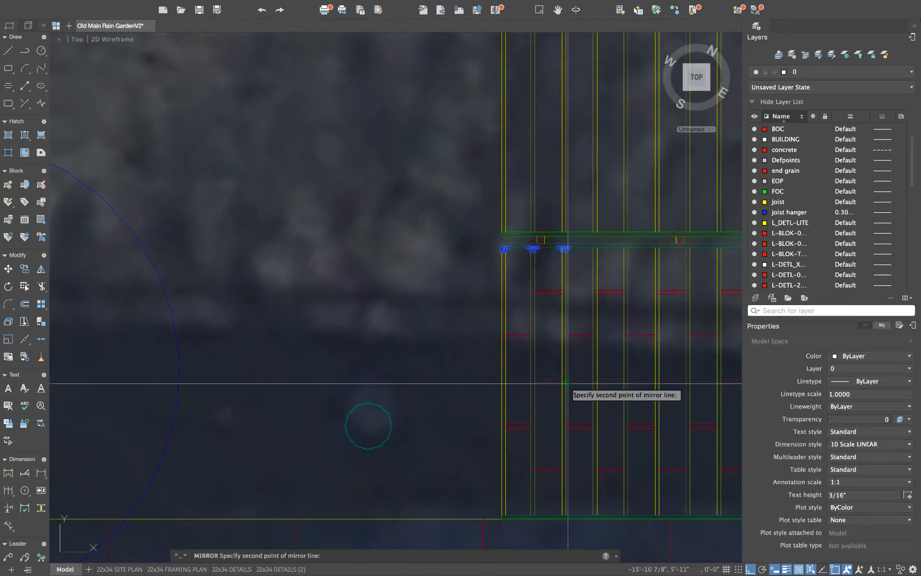
left_click(473, 382)
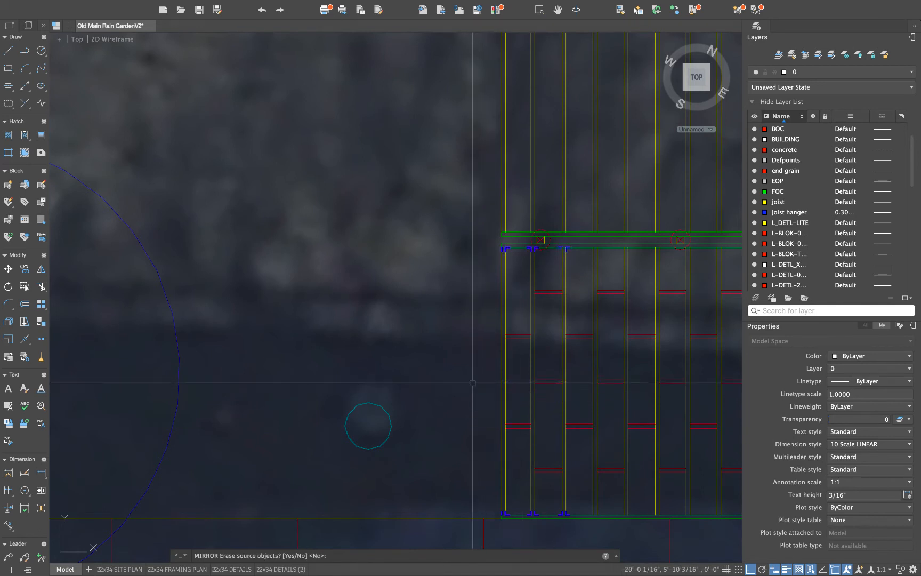
key("Return")
Examine the mirrored joist hangers and the remaining joist ends along the middle and lower beams
scroll(455, 432, "up", 2)
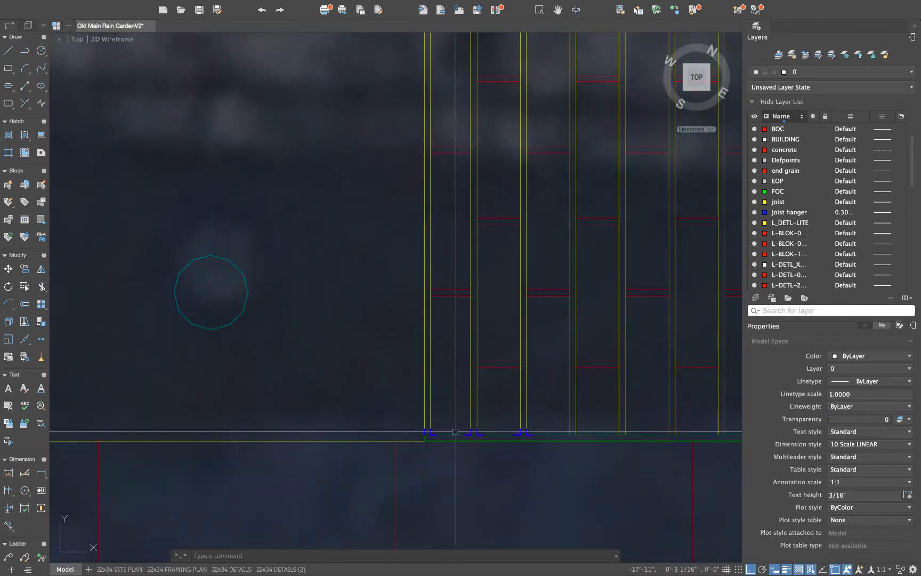
scroll(497, 411, "down", 3)
scroll(422, 329, "up", 4)
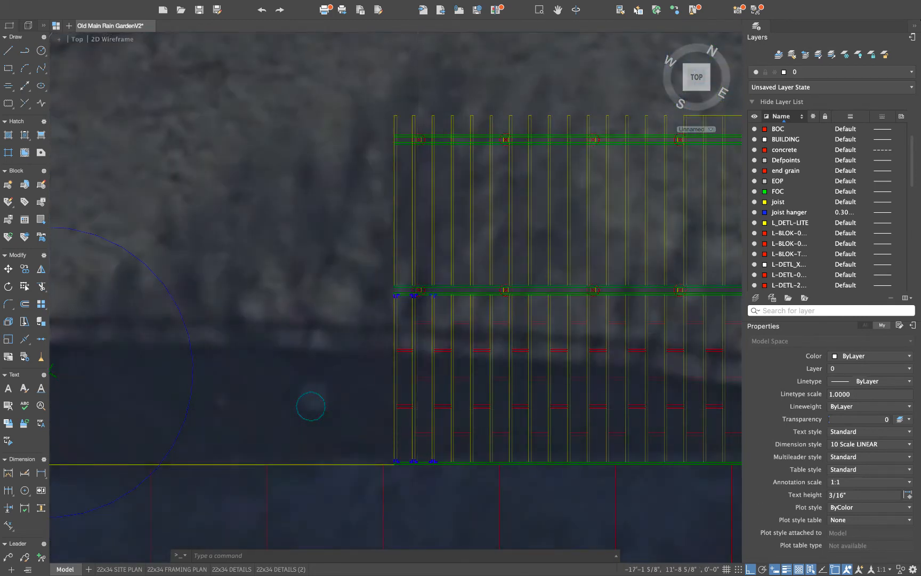
scroll(415, 295, "up", 4)
middle_click_drag(631, 317, 482, 315)
scroll(482, 315, "down", 2)
scroll(374, 312, "down", 2)
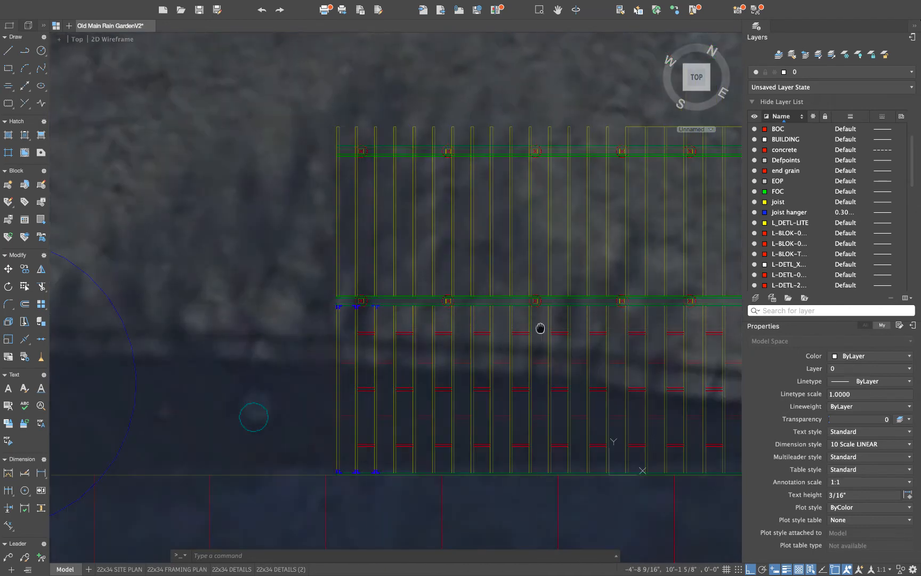
middle_click_drag(539, 327, 499, 321)
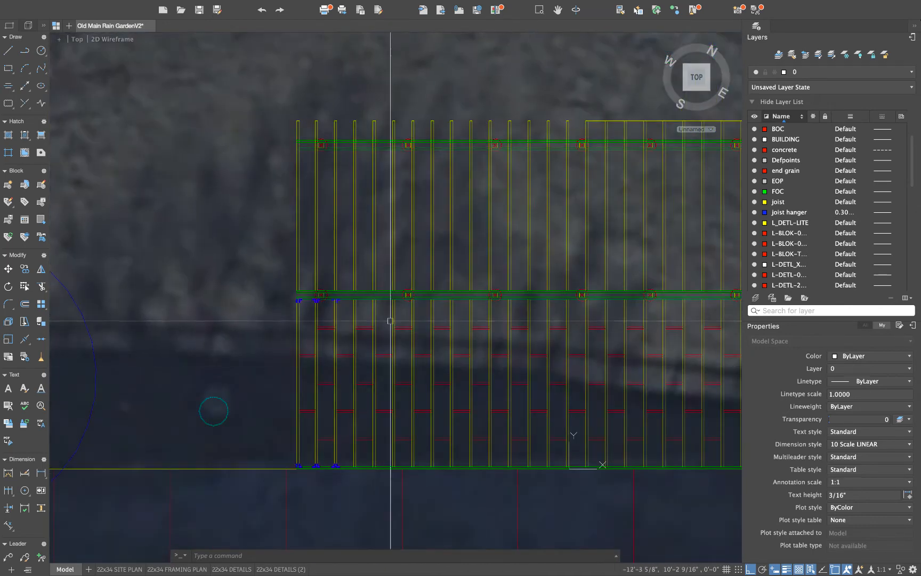
Mirror the three joists' hanger lines across the middle beam to the joists on its upper side, keeping the originals
scroll(335, 294, "up", 6)
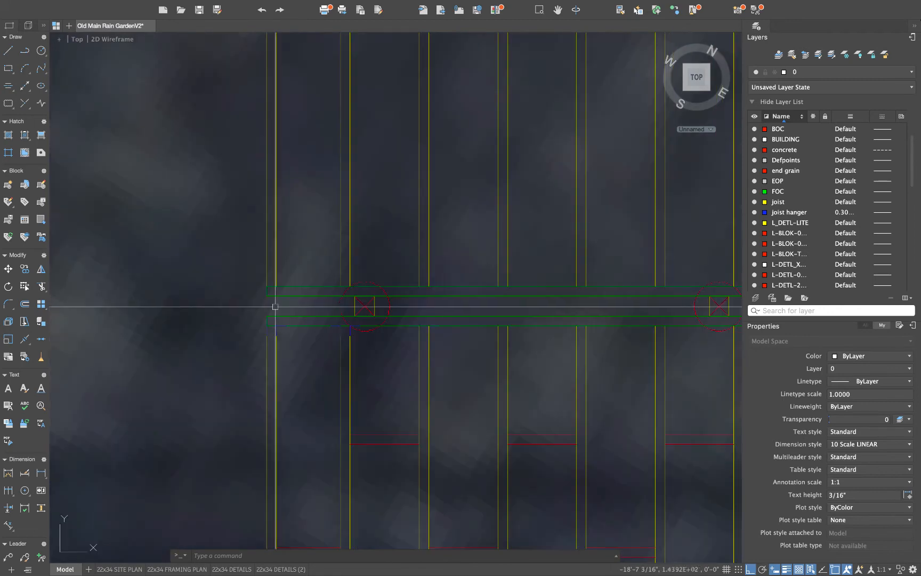
left_click(236, 318)
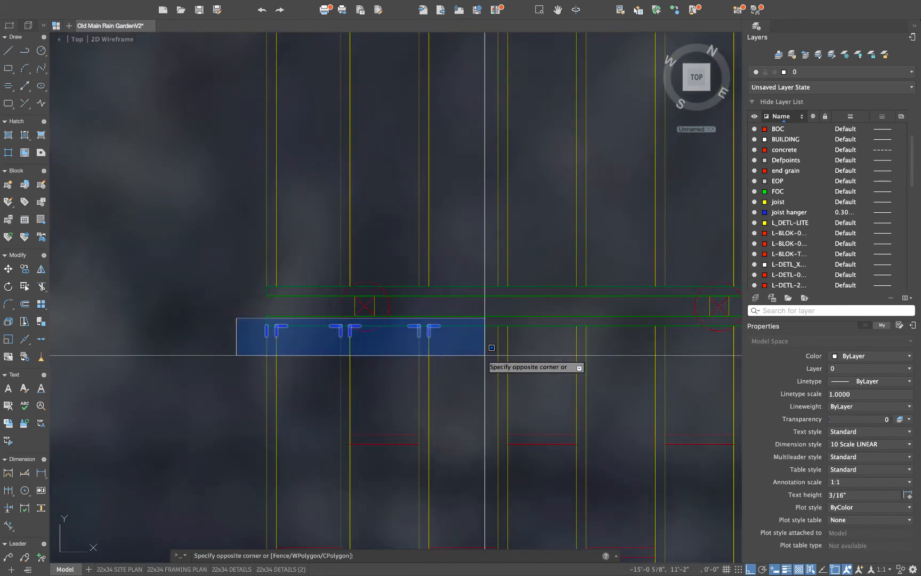
left_click(492, 348)
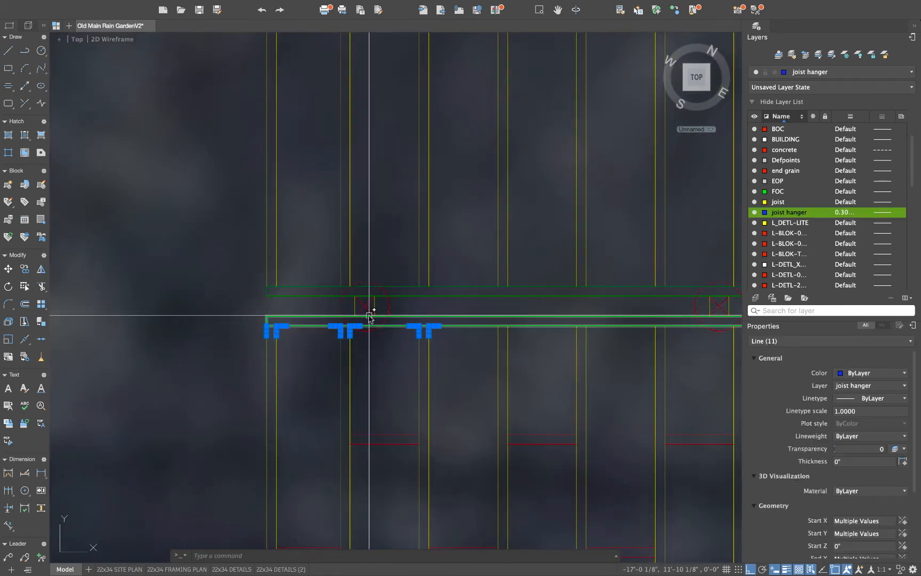
key("Return")
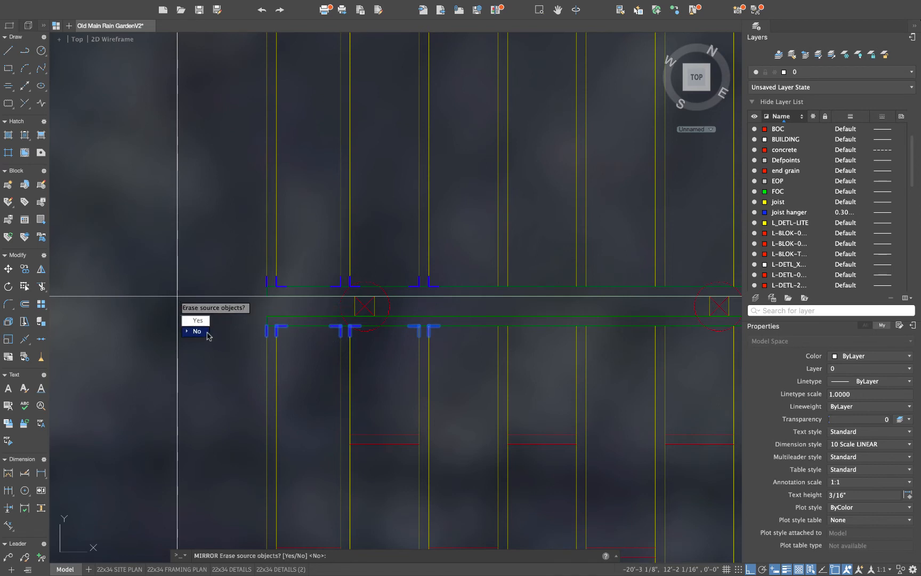
key("Return")
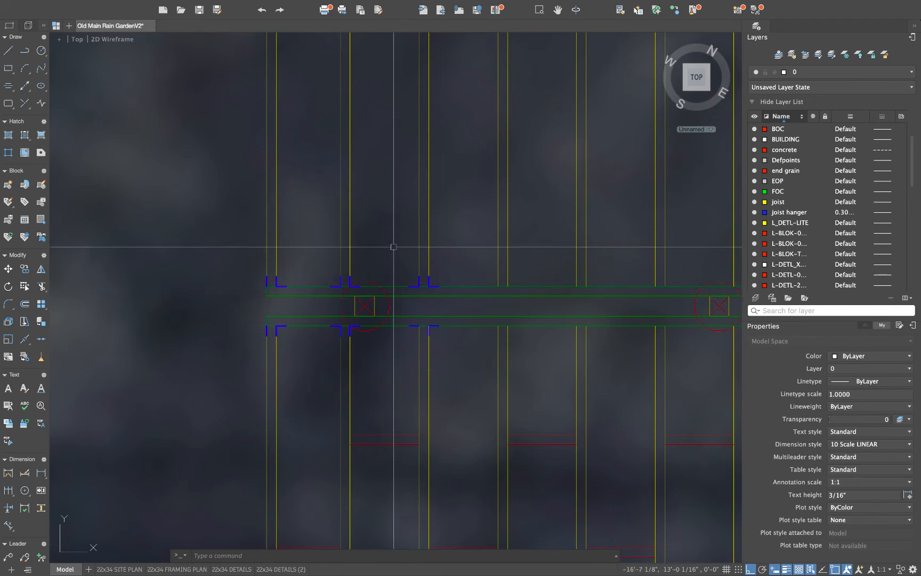
Examine the joist ends and posts along the upper beam and the hangers placed at the middle beam
scroll(426, 247, "down", 2)
middle_click_drag(400, 258, 388, 320)
scroll(397, 373, "down", 2)
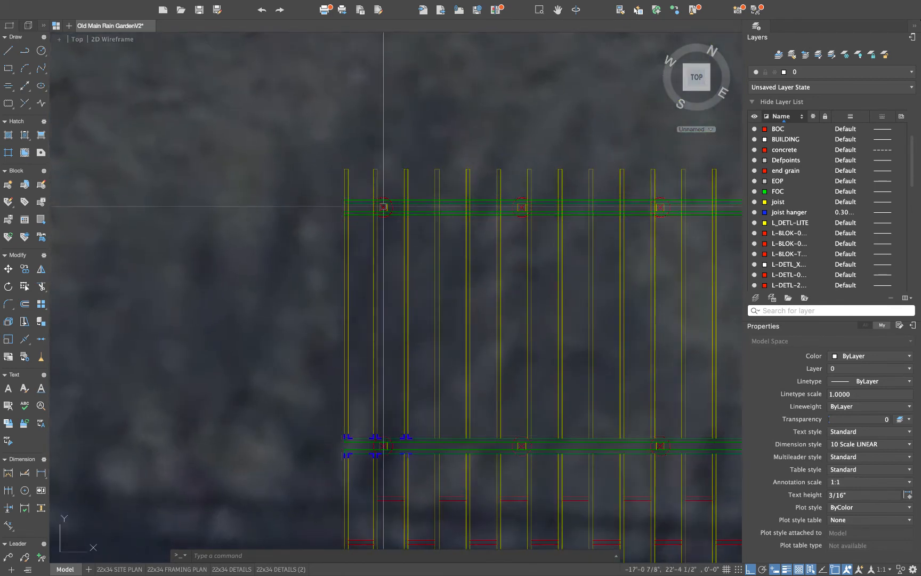
scroll(382, 208, "up", 2)
scroll(381, 245, "up", 4)
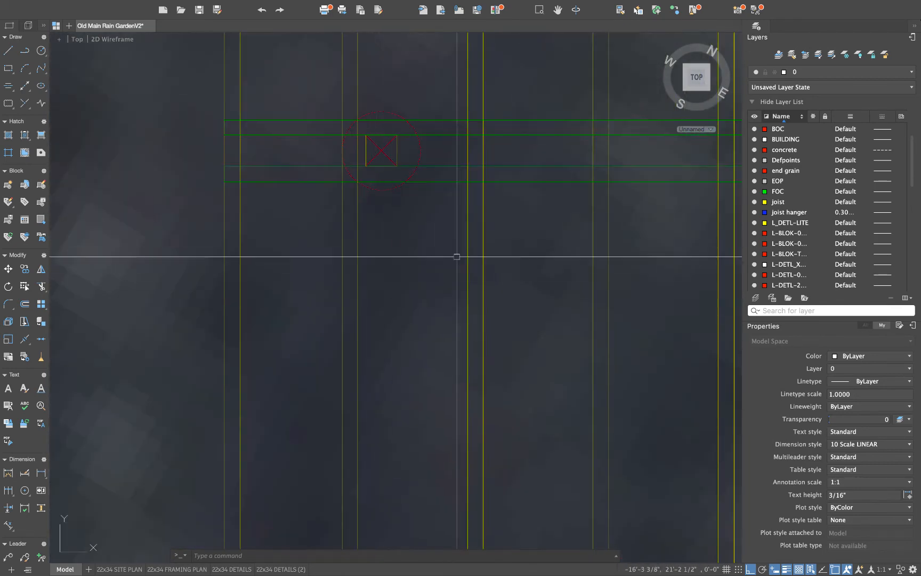
middle_click_drag(480, 36, 459, 156)
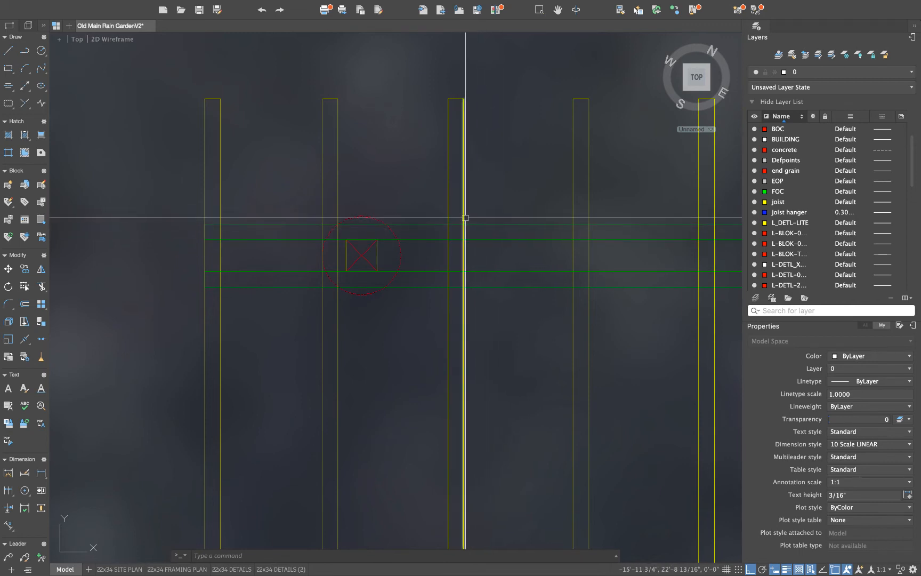
scroll(472, 227, "down", 8)
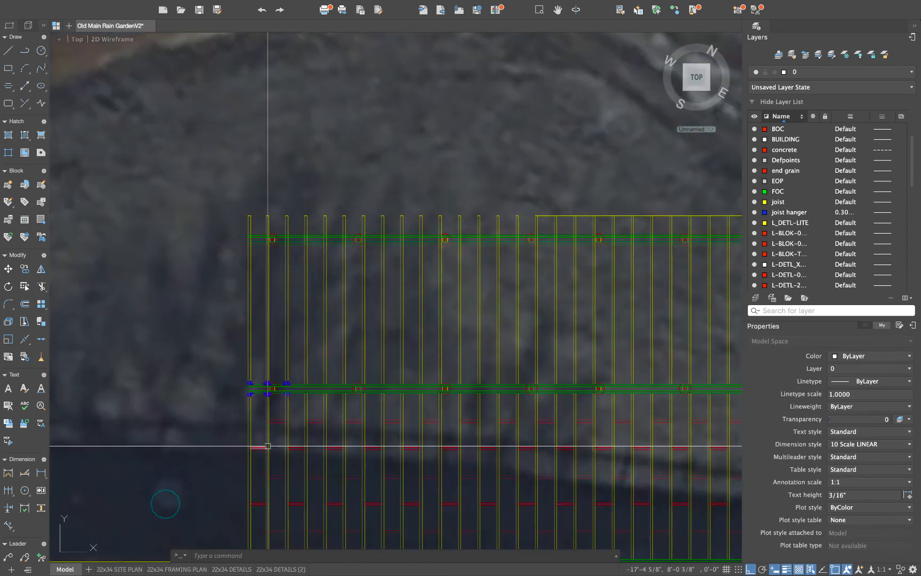
middle_click_drag(267, 426, 257, 319)
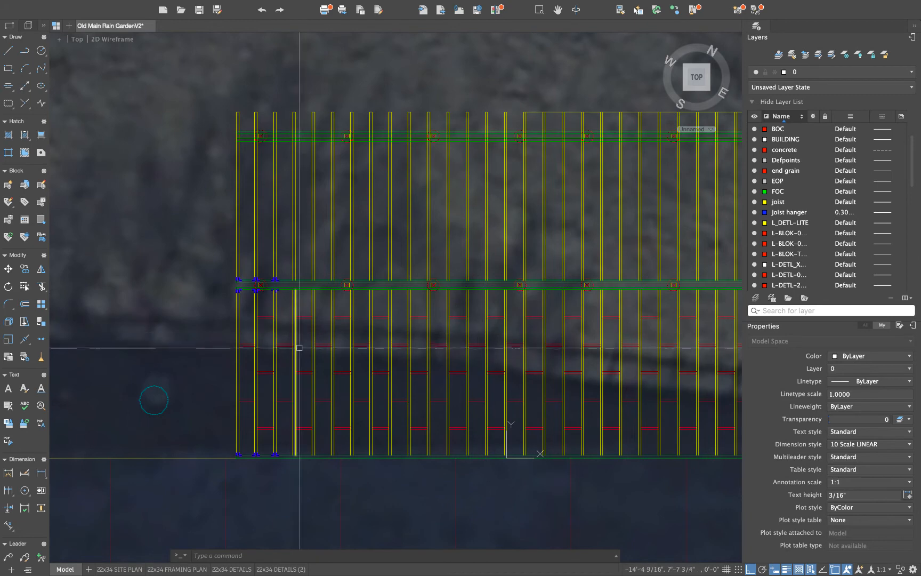
Select all the blocking lines between the joists from the middle beam to the lower beam
scroll(276, 323, "down", 3)
scroll(234, 307, "up", 4)
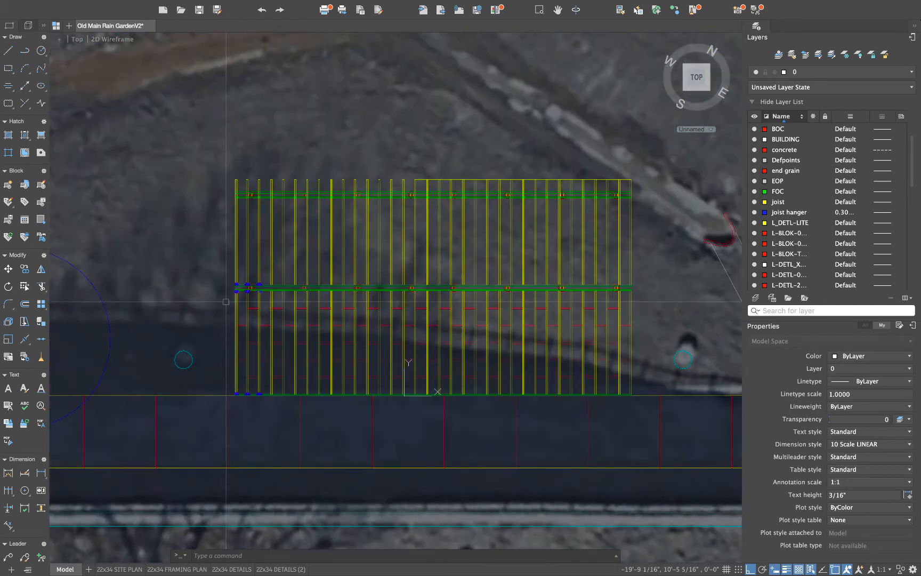
left_click(226, 302)
left_click(657, 384)
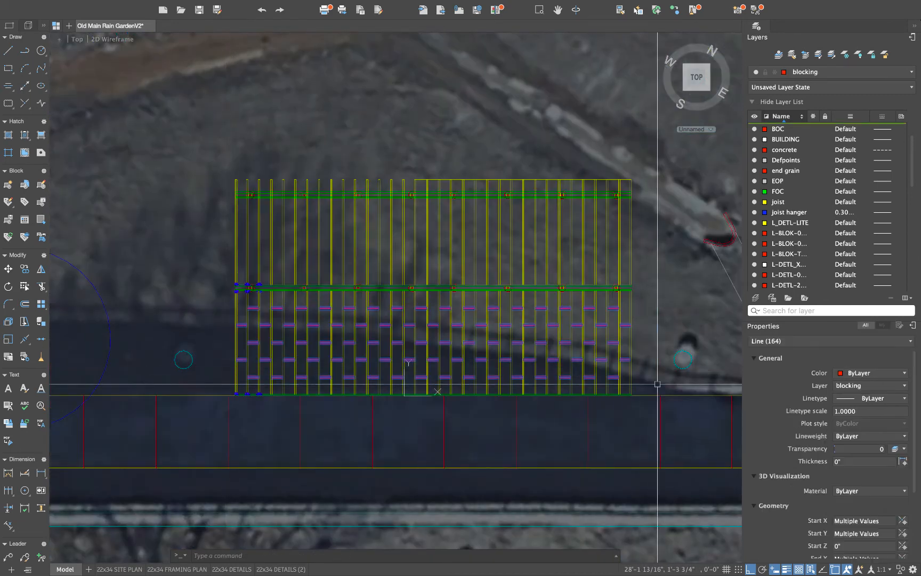
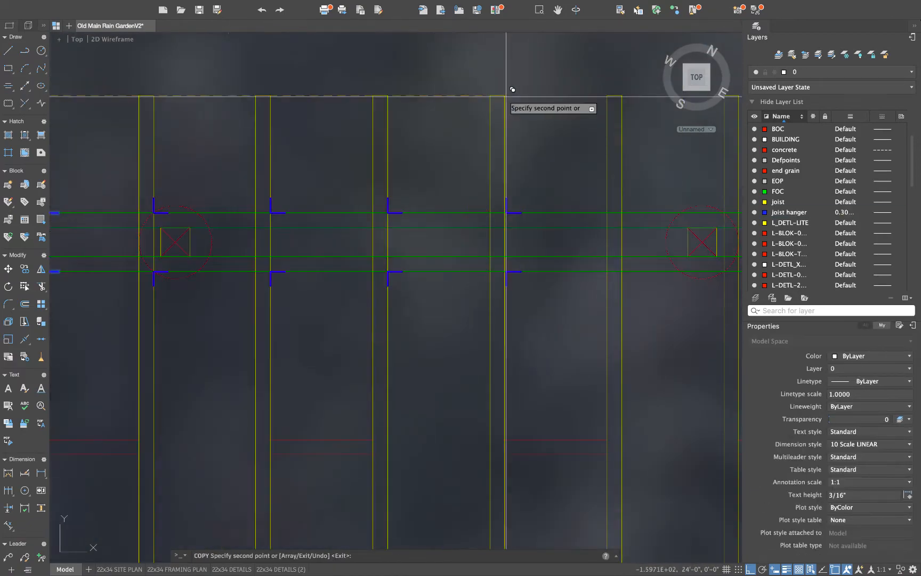
End the hanger copying and delete the eight hanger lines beyond the end of the upper beam
scroll(512, 90, "down", 10)
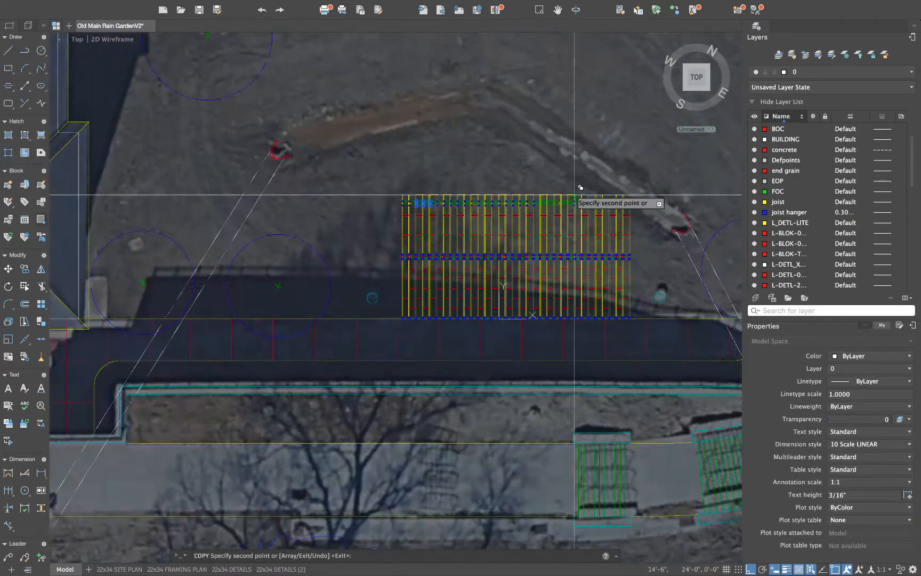
scroll(574, 194, "up", 10)
left_click(633, 218)
key("Escape")
left_click(540, 341)
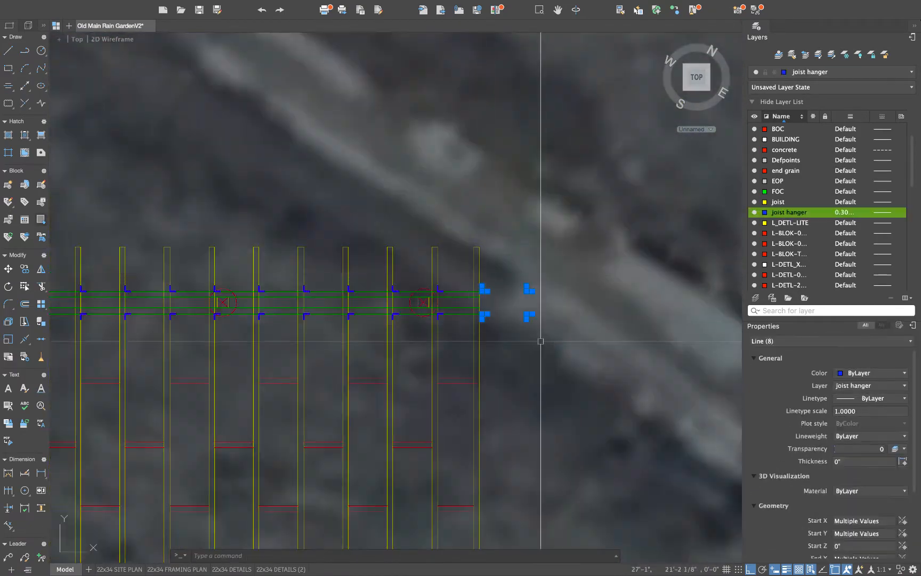
key("Delete")
scroll(479, 320, "up", 5)
left_click(461, 393)
scroll(651, 204, "down", 10)
middle_click_drag(416, 327, 462, 281)
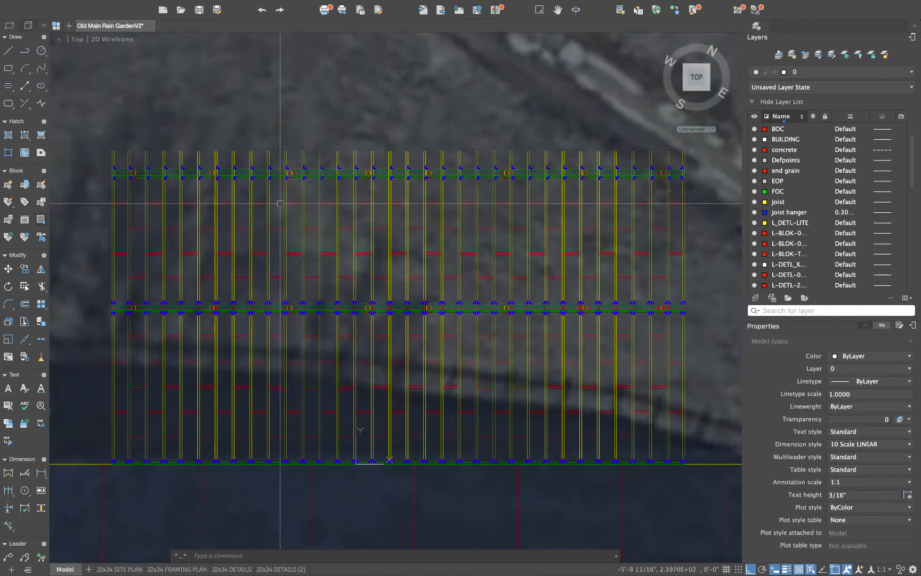
Examine the joist hangers and blocking along the upper and middle beams, including both end joists
scroll(280, 203, "up", 8)
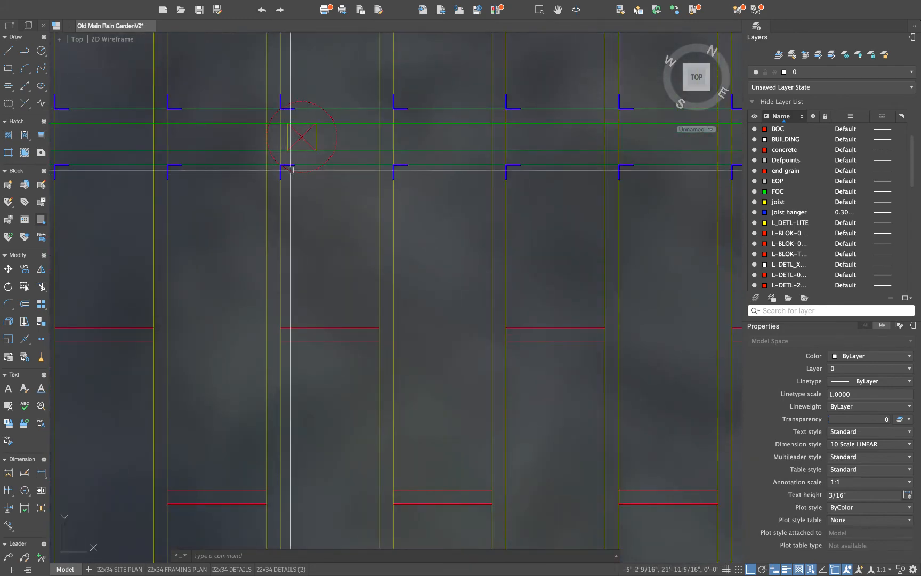
scroll(286, 168, "down", 6)
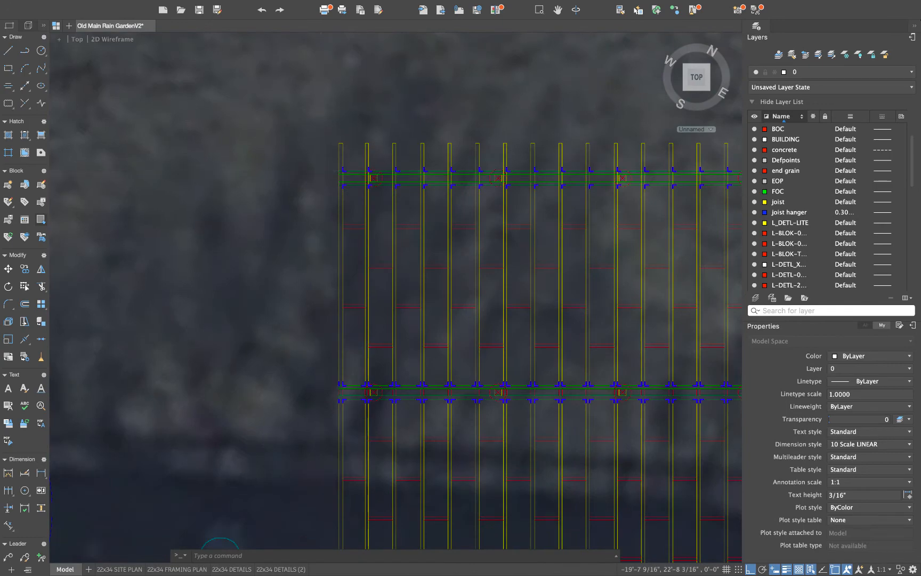
scroll(380, 170, "up", 4)
scroll(392, 183, "down", 6)
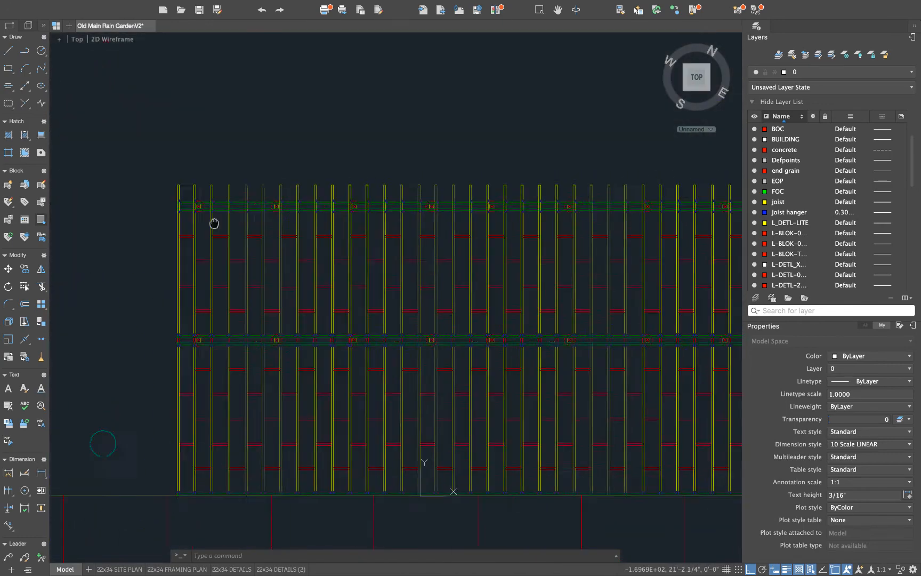
scroll(478, 220, "up", 7)
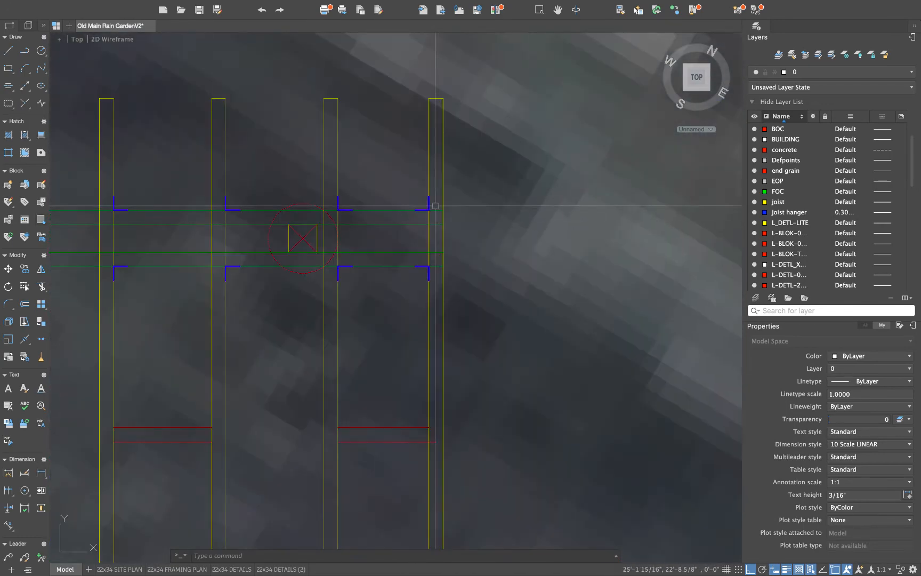
scroll(442, 273, "down", 7)
scroll(442, 273, "down", 2)
middle_click_drag(438, 285, 551, 253)
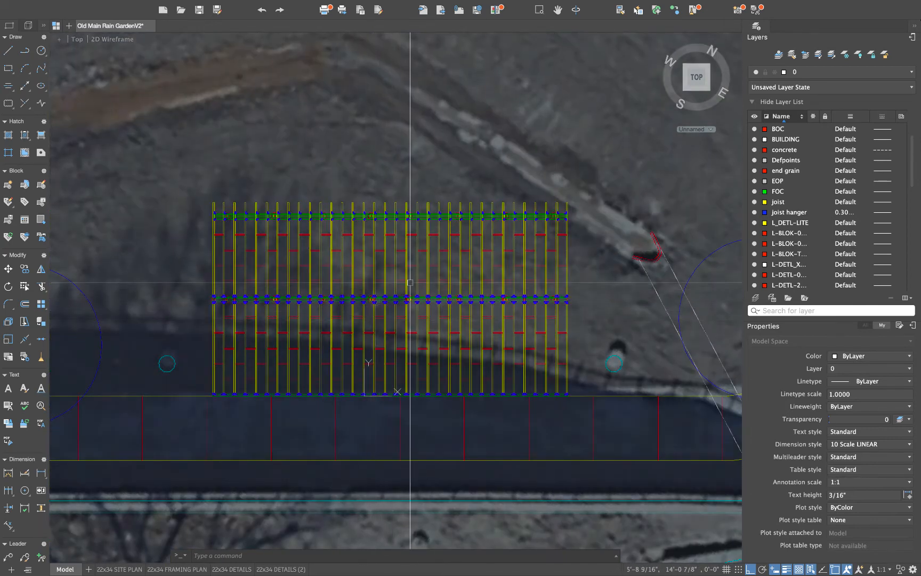
scroll(378, 246, "up", 2)
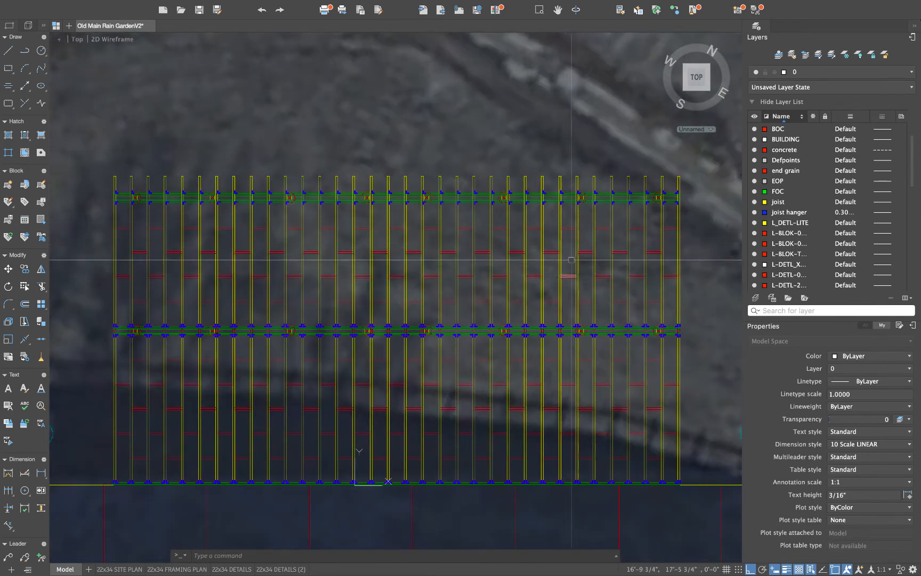
scroll(627, 243, "down", 3)
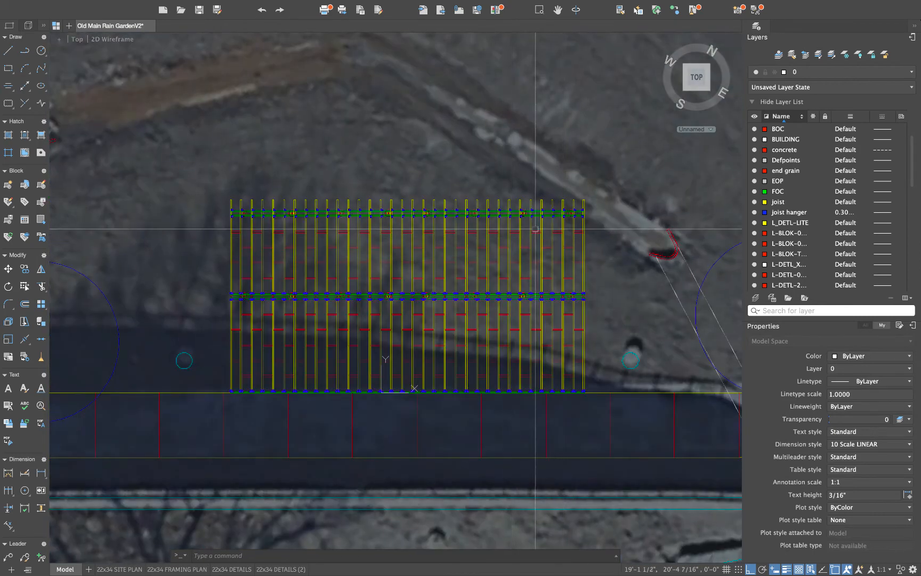
scroll(556, 212, "up", 3)
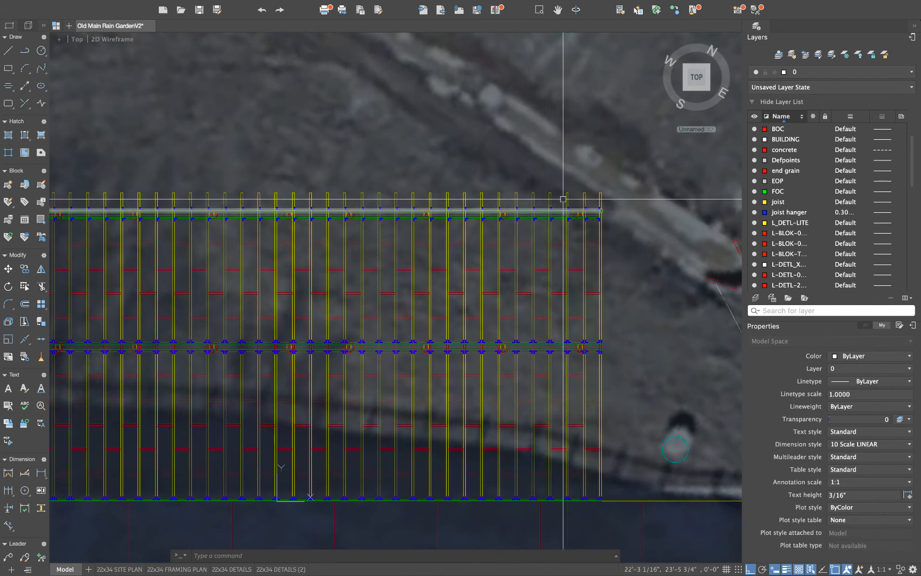
scroll(554, 208, "up", 4)
scroll(522, 222, "down", 2)
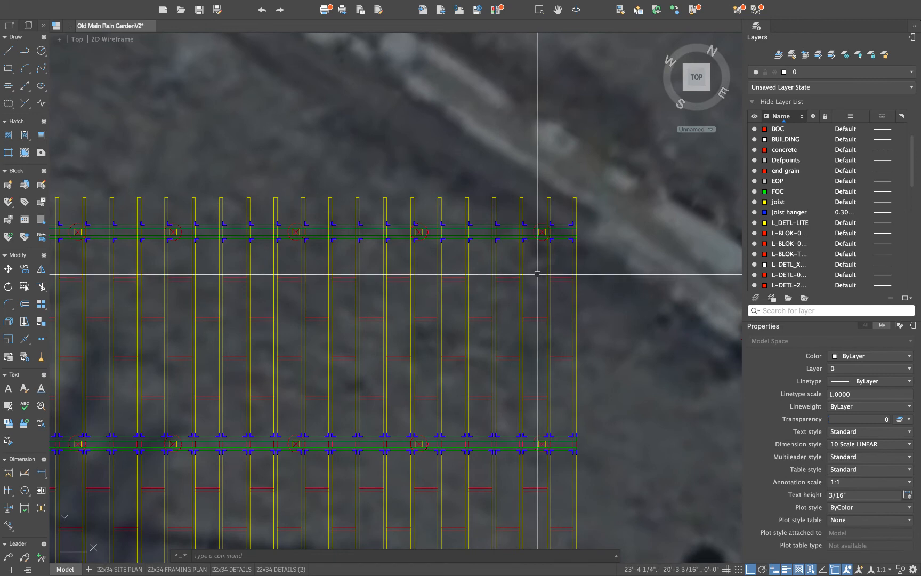
scroll(536, 273, "down", 2)
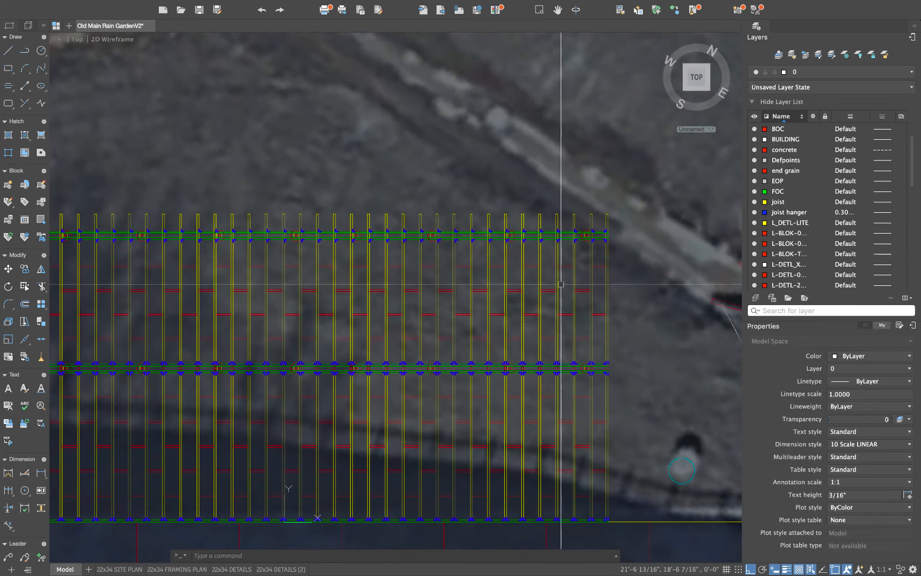
scroll(558, 244, "up", 2)
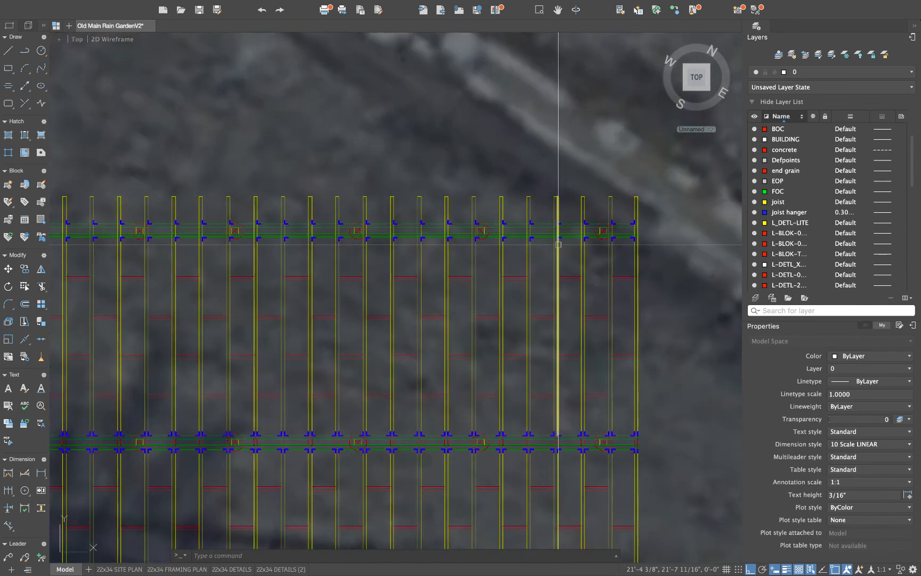
Create a new layer named decking board, set its color to magenta, and select it in the layer list
type("l")
key("Return")
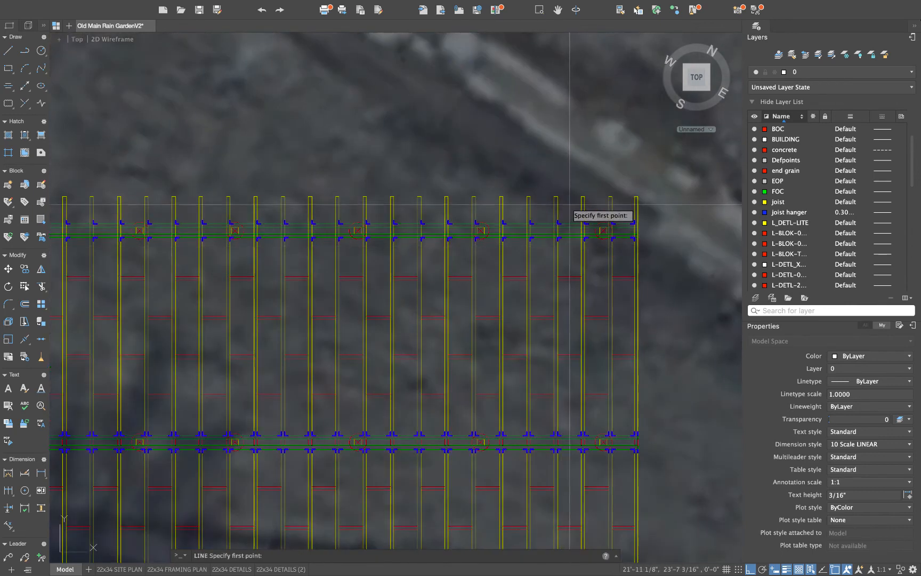
left_click(756, 298)
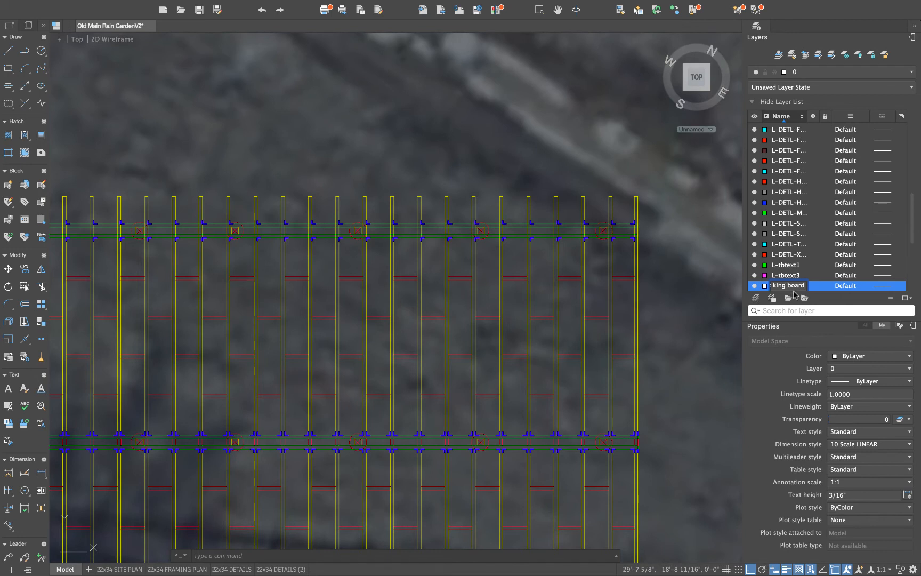
left_click(765, 285)
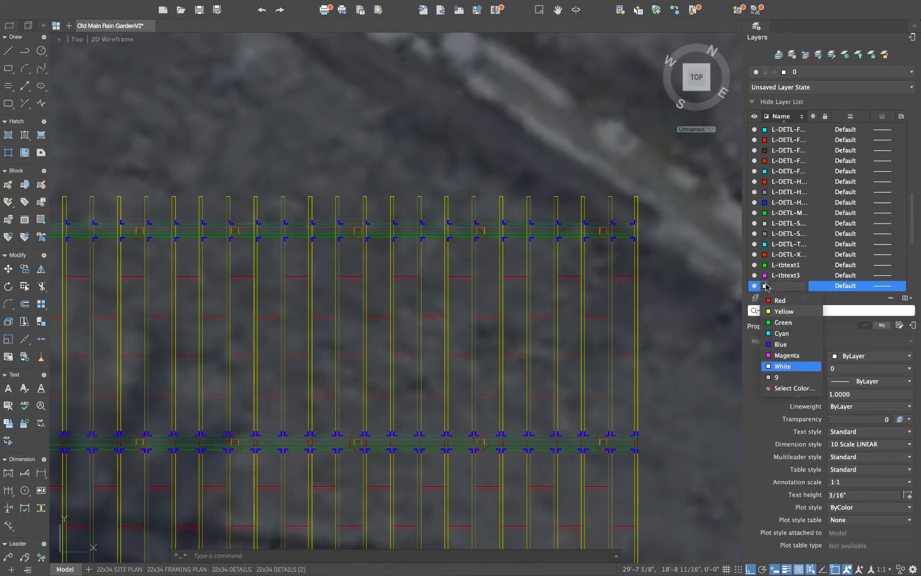
left_click(789, 322)
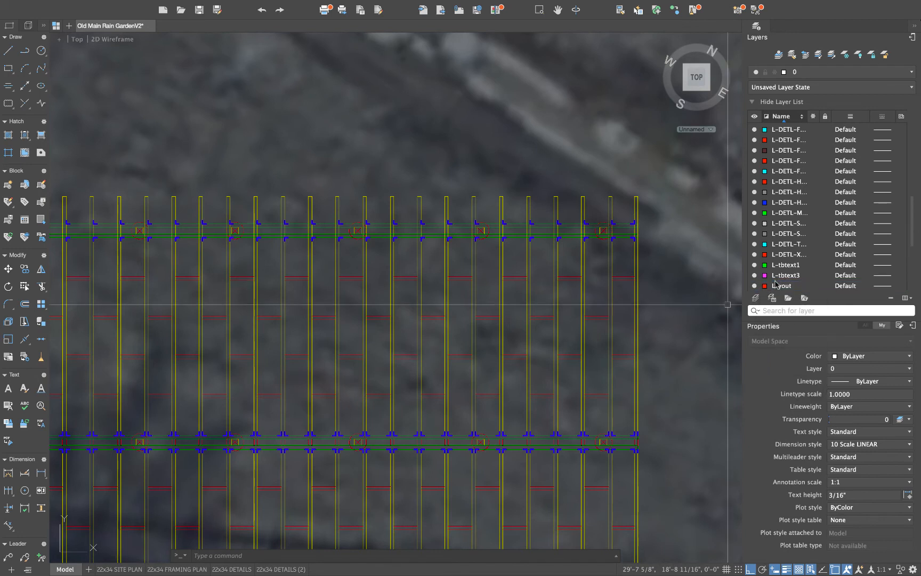
scroll(787, 207, "up", 10)
left_click(764, 201)
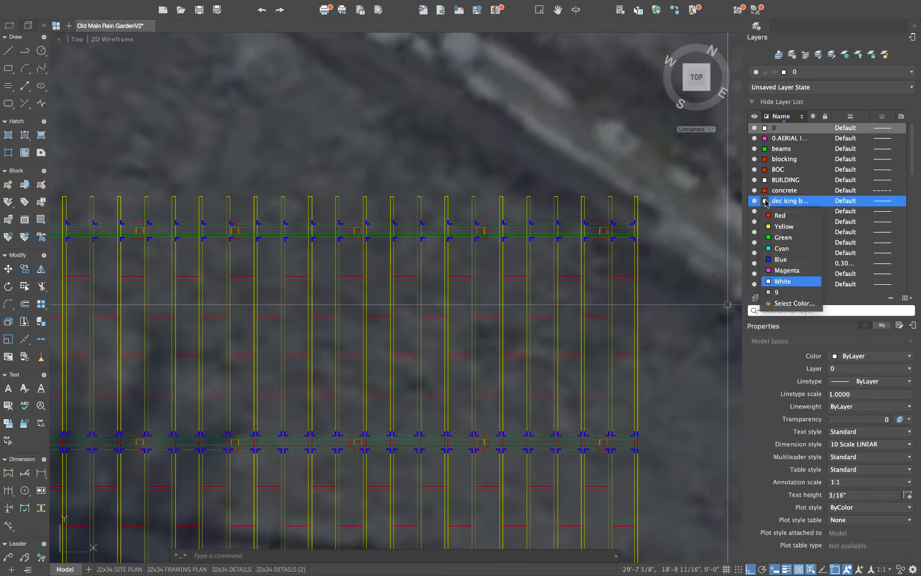
left_click(783, 270)
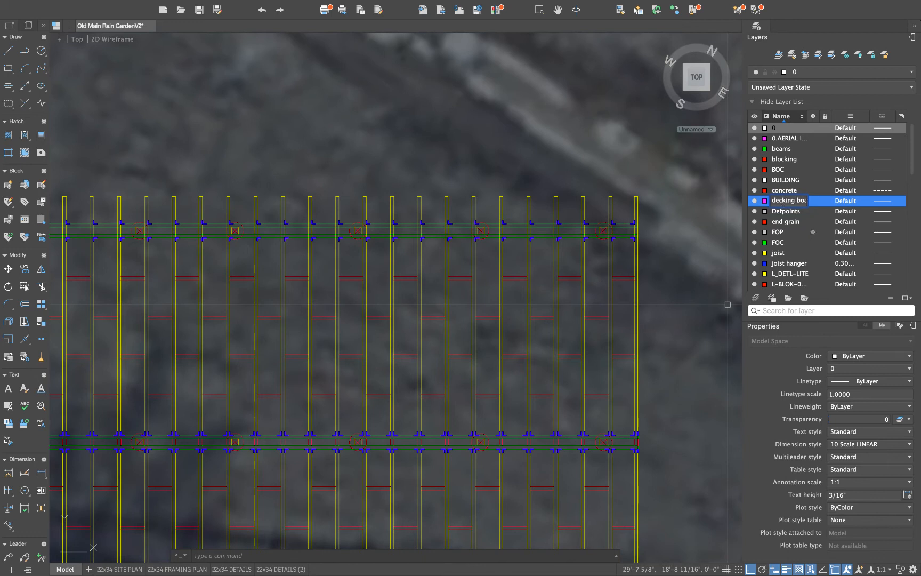
left_click(797, 192)
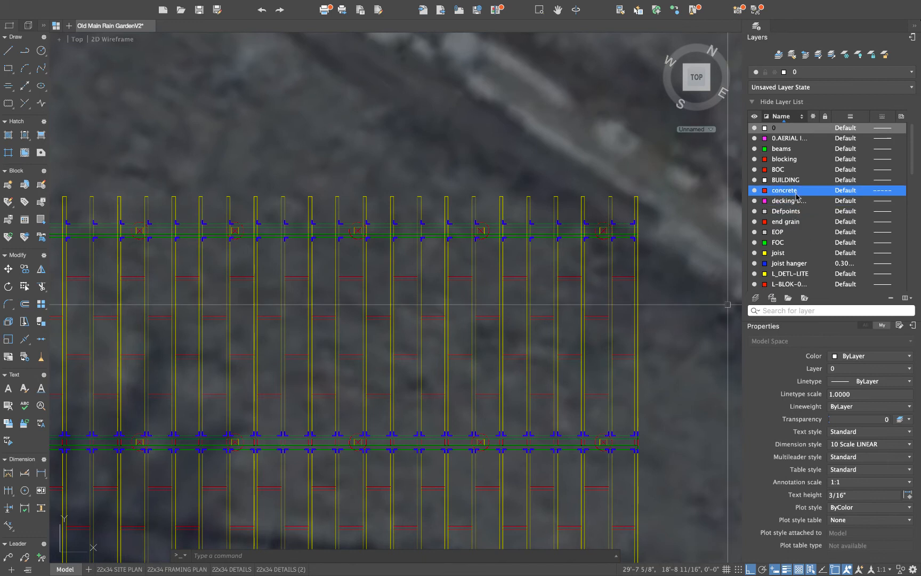
left_click(793, 202)
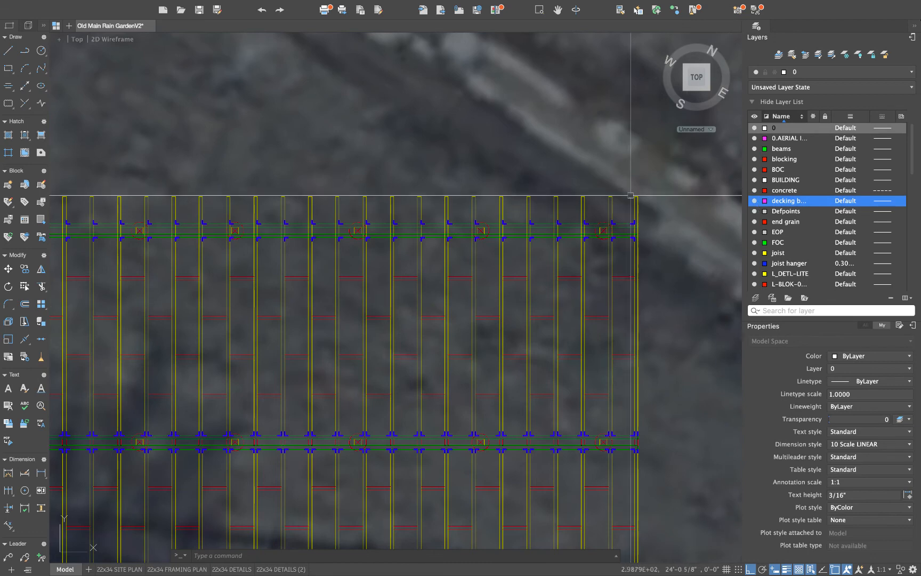
Draw the first decking board's outer edge along the upper joist ends, from the ninth joist to the outer corner of the end joist
scroll(624, 196, "up", 2)
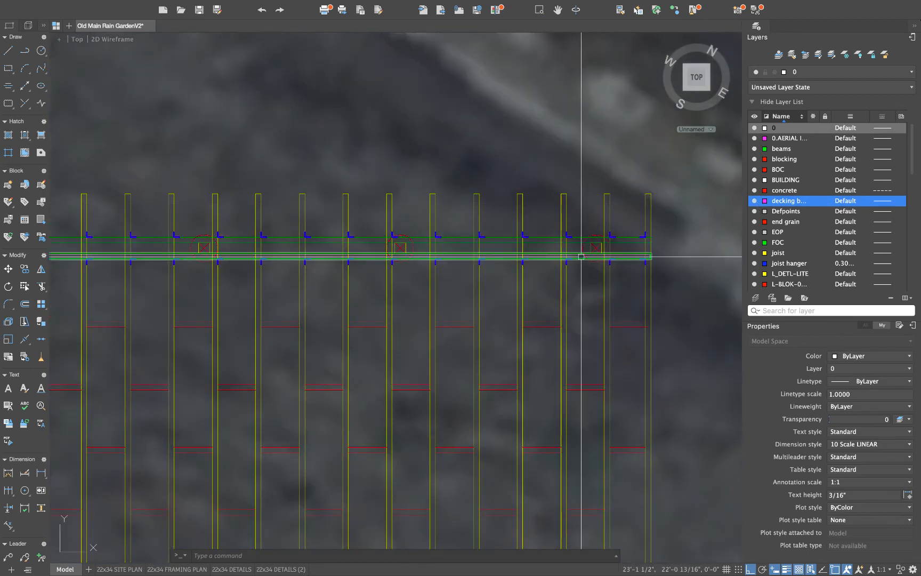
scroll(631, 205, "up", 2)
type("l")
key("Return")
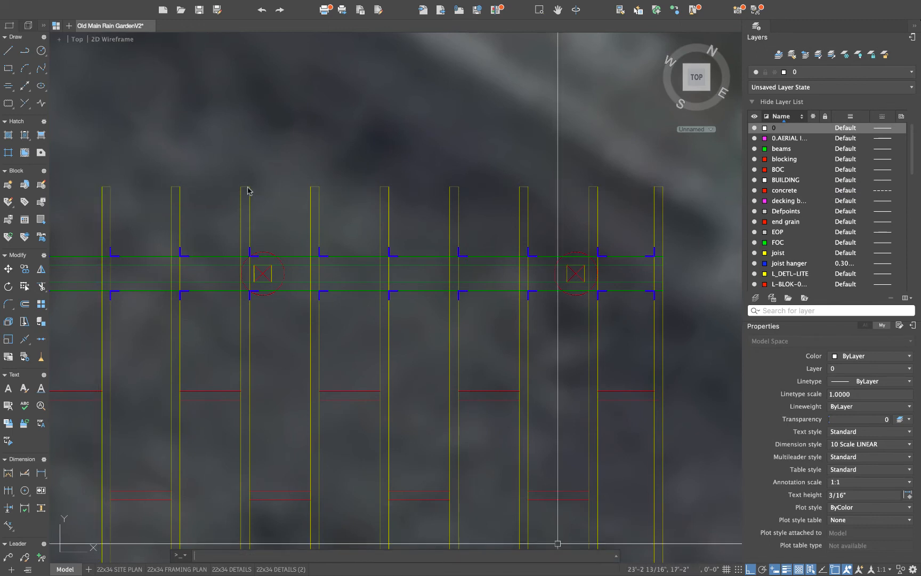
middle_click_drag(247, 186, 322, 195)
type("l")
key("Return")
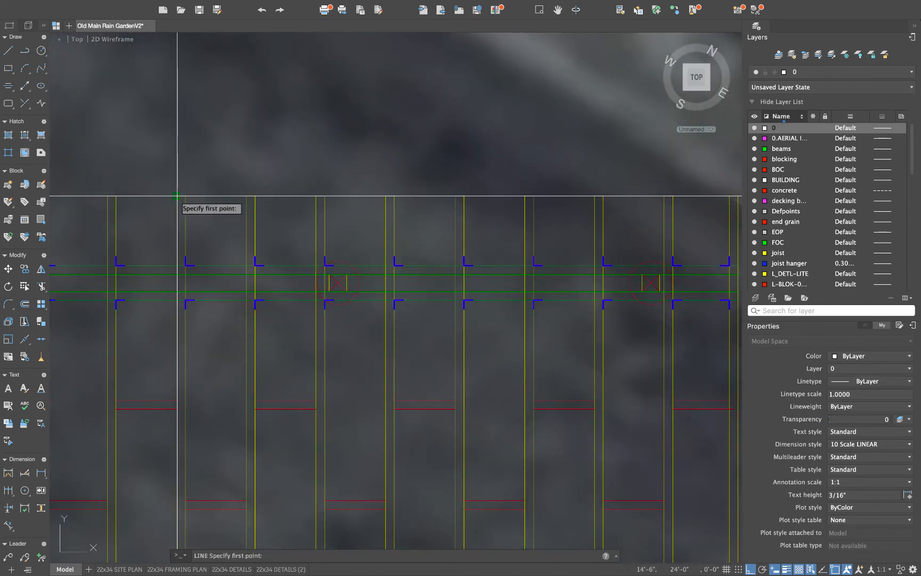
left_click(177, 195)
scroll(356, 204, "down", 2)
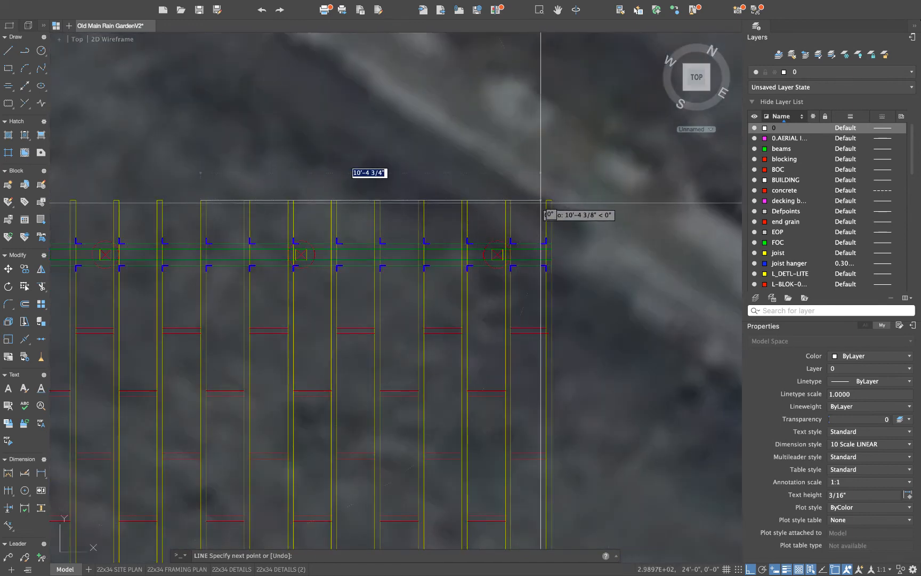
left_click(549, 200)
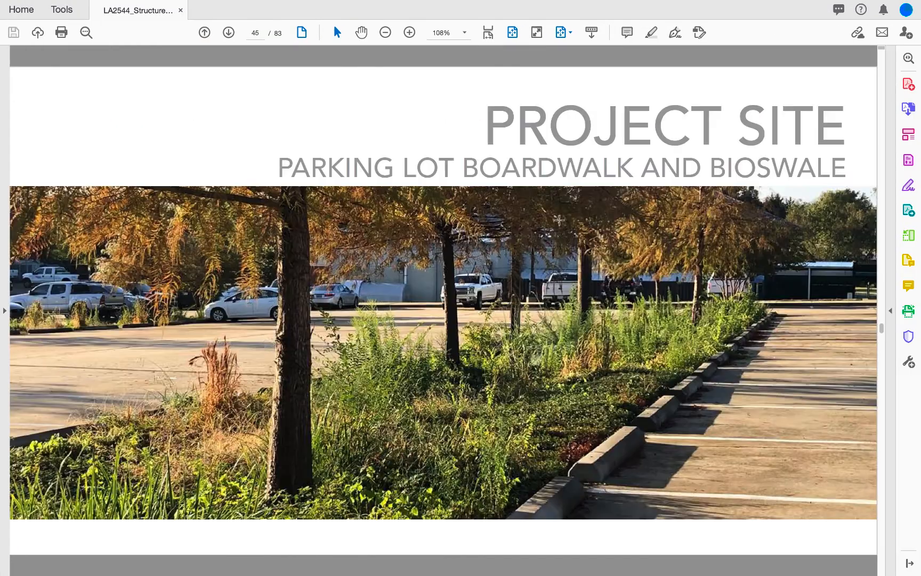
Switch to the lecture PDF and look up the common decking board size on the Types of Decking slide
scroll(558, 220, "up", 5)
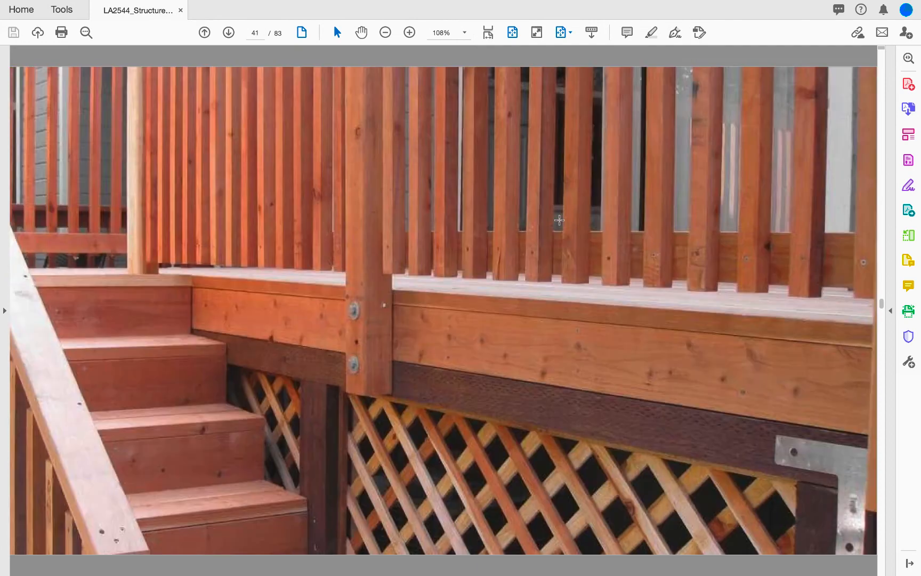
scroll(559, 219, "up", 4)
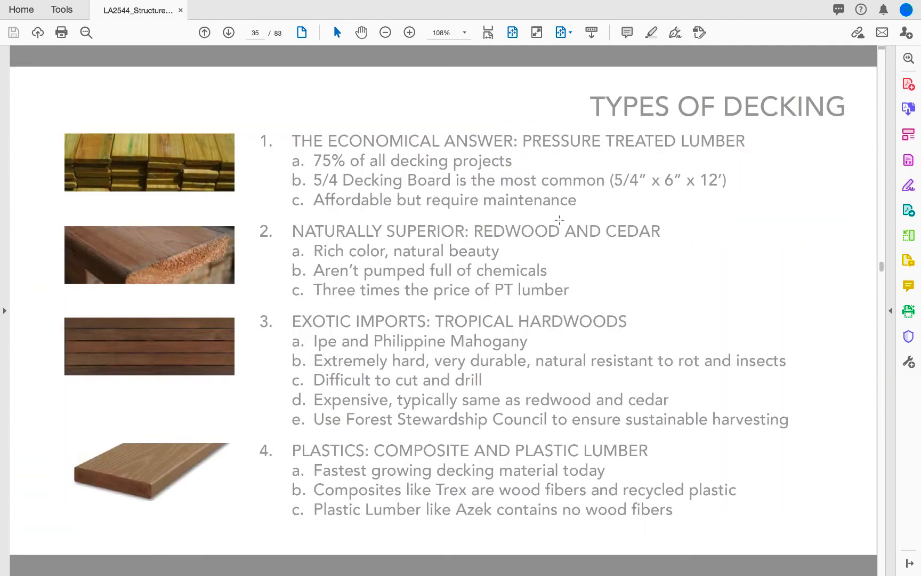
scroll(559, 219, "up", 1)
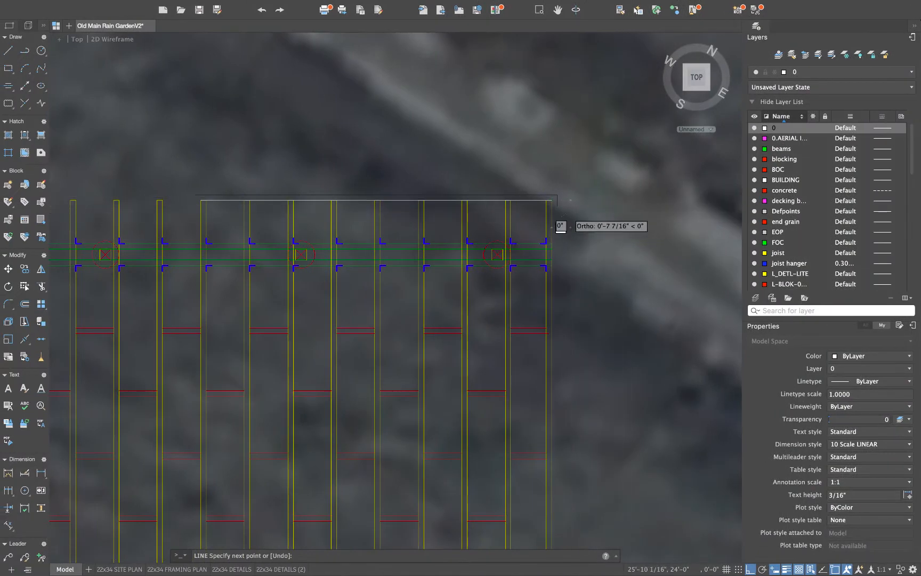
Draw the first board's 6" end and its lower edge, and stretch its upper edge past the starting joist
scroll(552, 218, "up", 4)
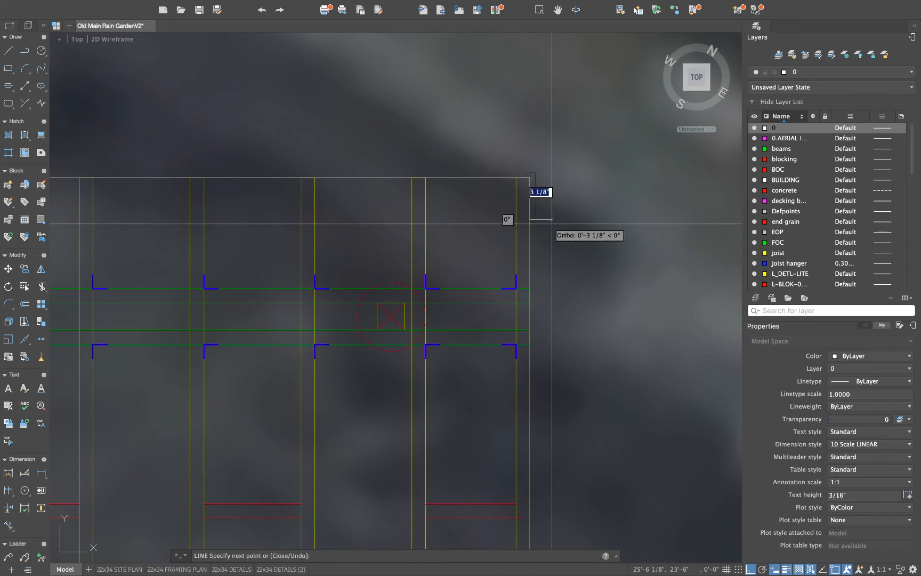
scroll(343, 213, "down", 2)
middle_click_drag(344, 214, 465, 219)
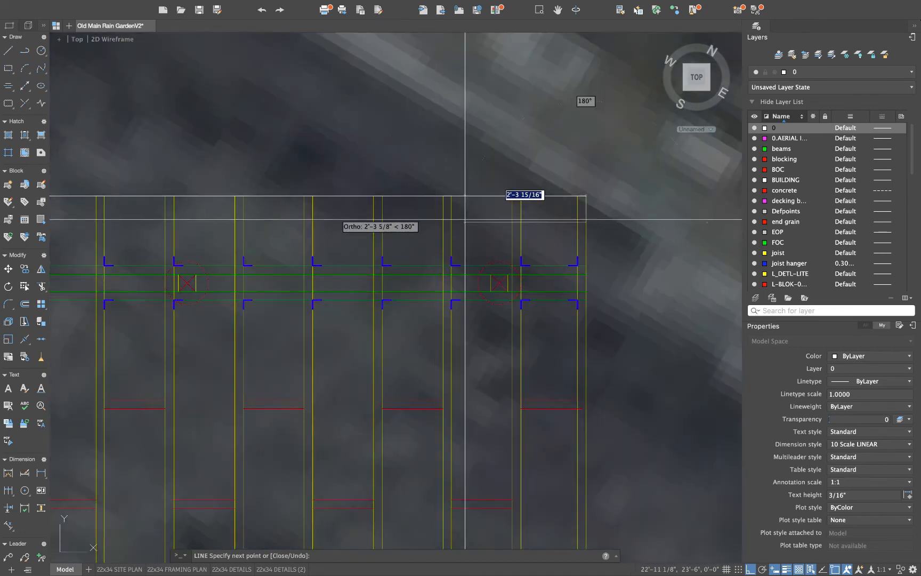
middle_click_drag(195, 223, 397, 226)
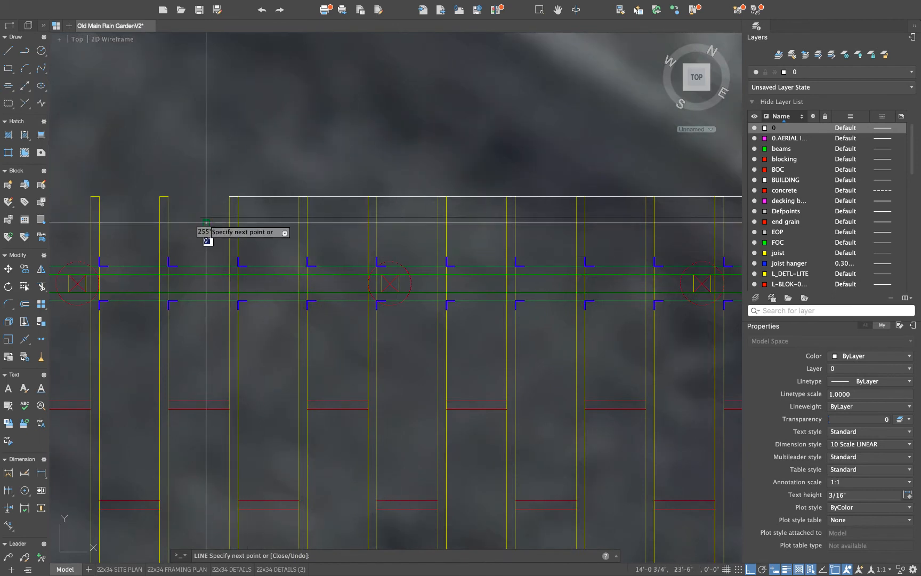
key("Escape")
left_click(229, 196)
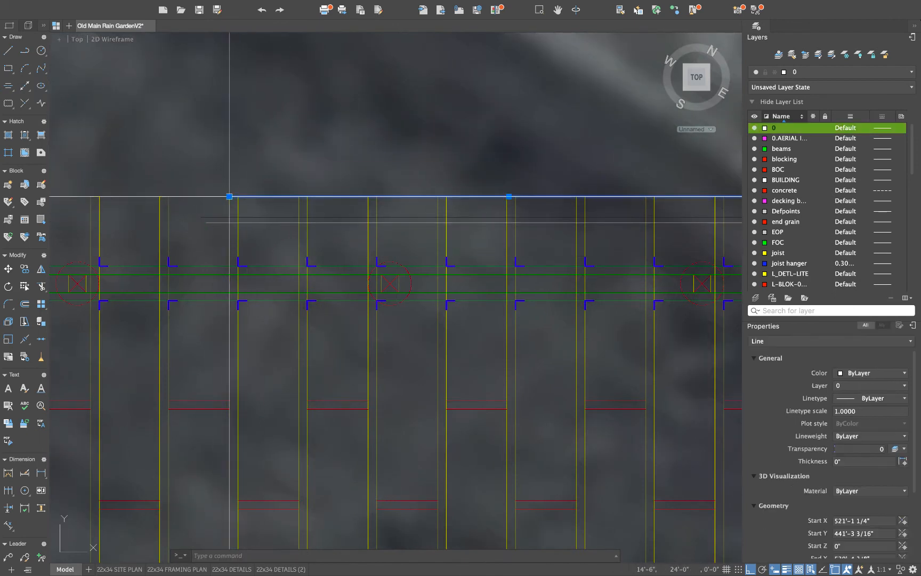
left_click(229, 197)
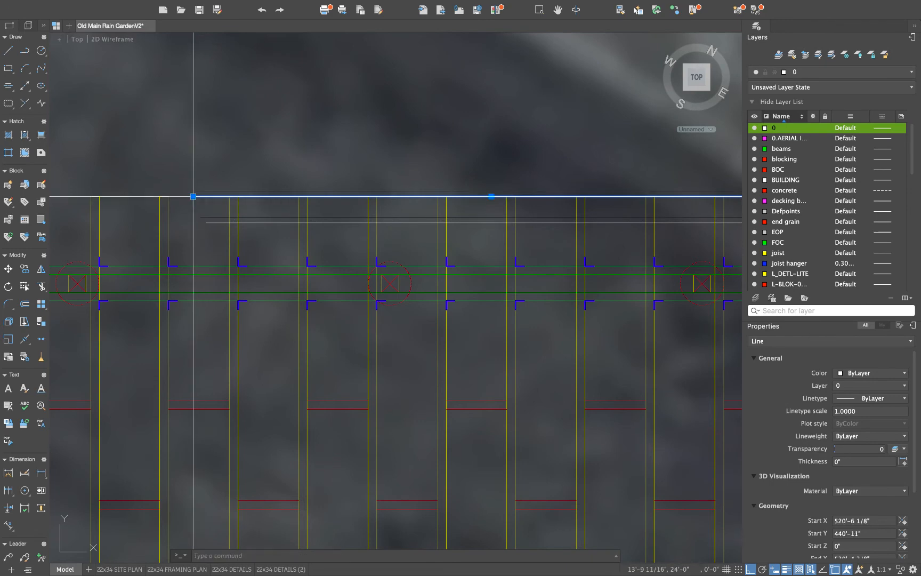
key("Escape")
Copy the first decking board's three lines, without the joist line, from its upper end corner to its lower end corner
scroll(453, 203, "down", 3)
scroll(453, 202, "up", 6)
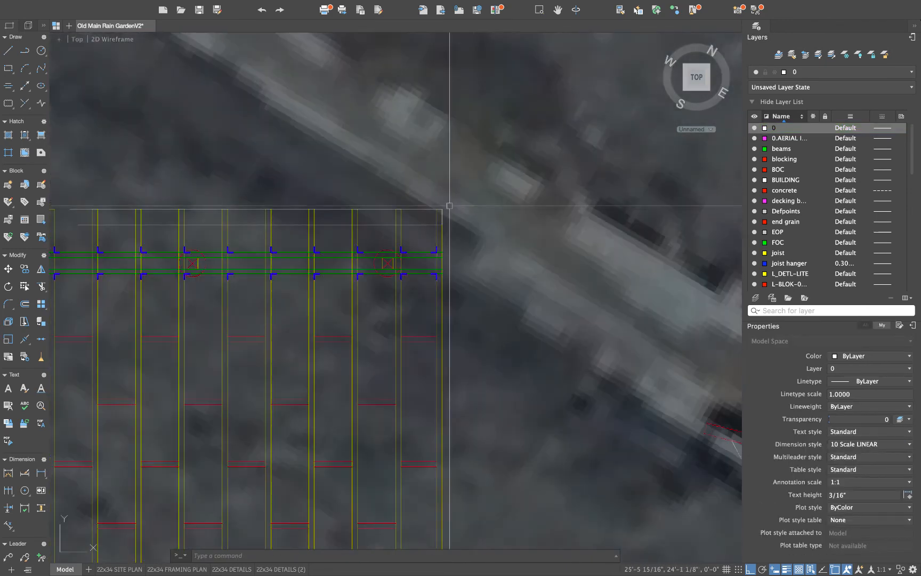
left_click_drag(428, 92, 408, 236)
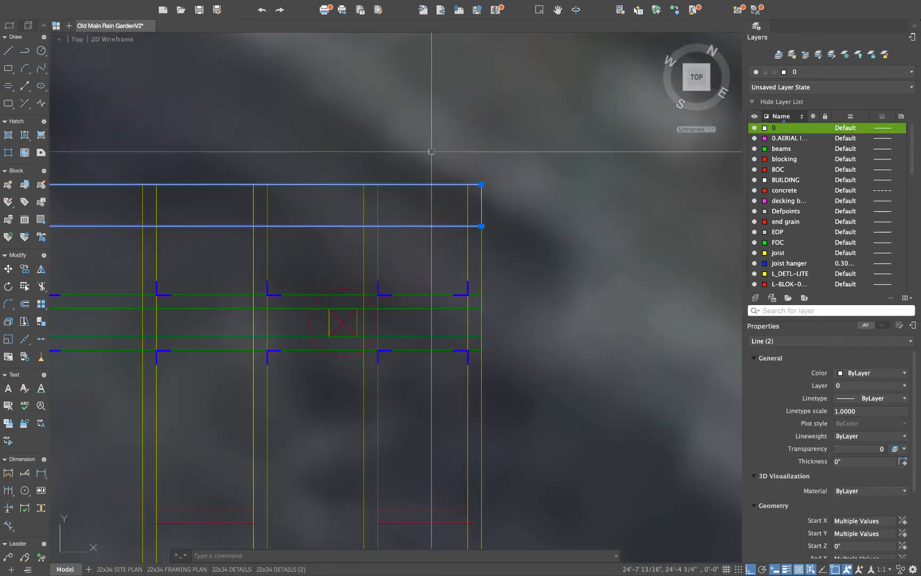
left_click_drag(431, 148, 508, 240)
left_click(508, 240)
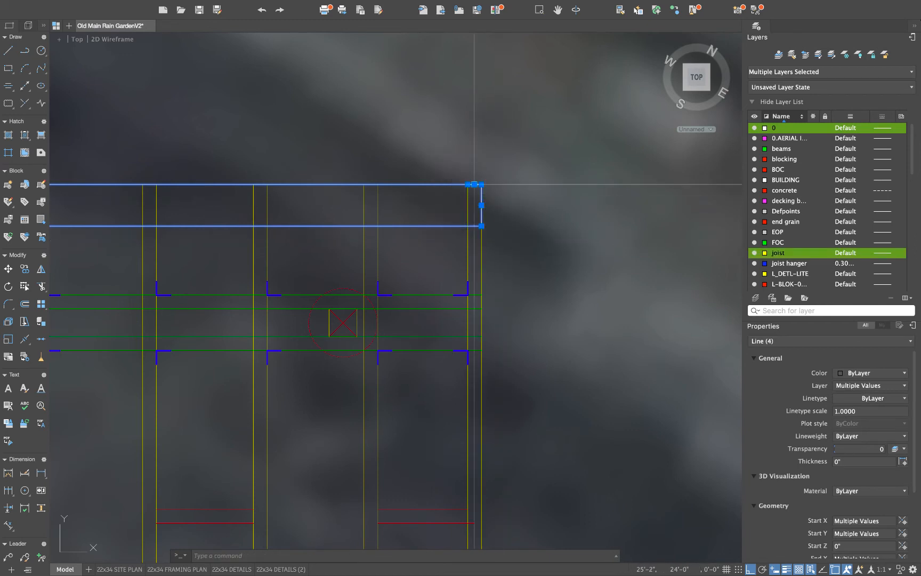
scroll(473, 185, "up", 2)
left_click(454, 170, "shift")
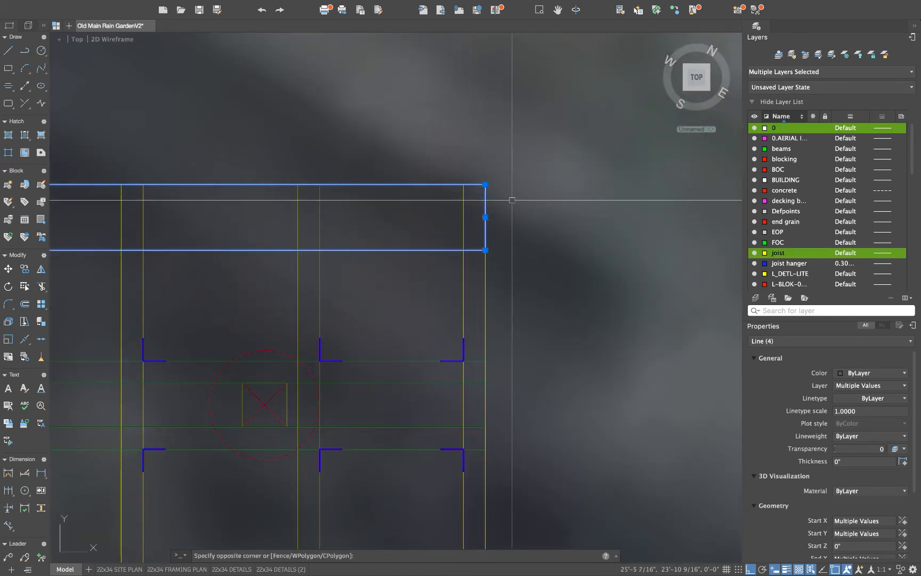
left_click(510, 200, "shift")
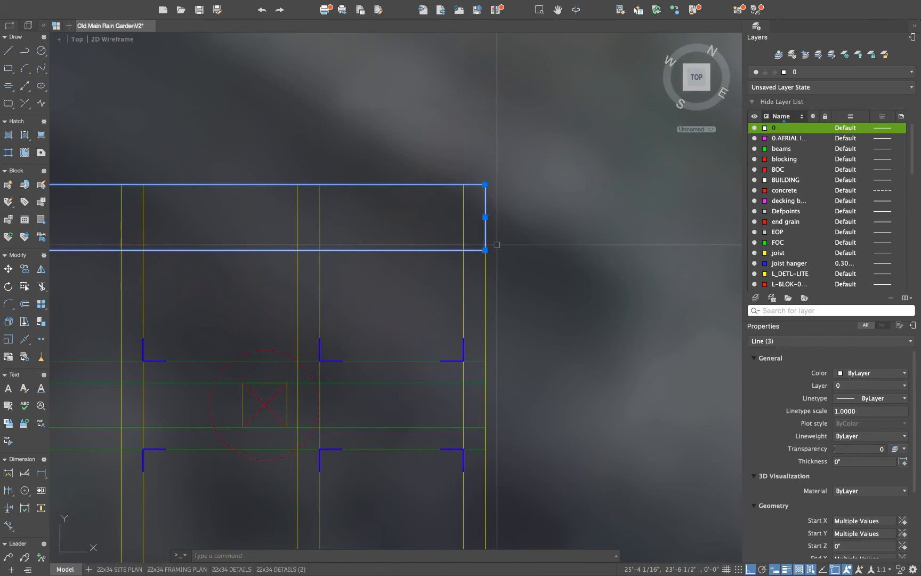
type("co")
key("Return")
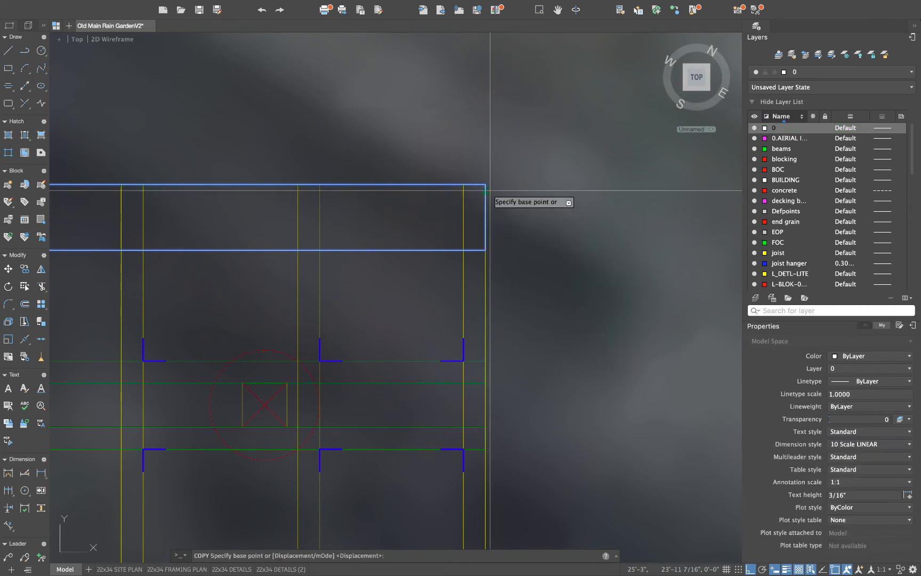
left_click(485, 185)
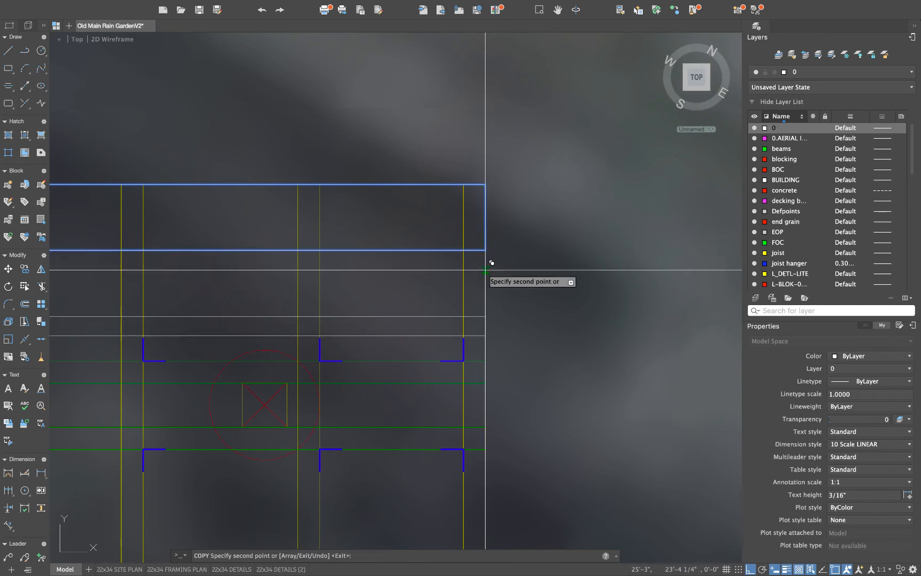
left_click(485, 250)
Move the three lines of the second decking board slightly down to leave a narrow gap between the boards
left_click(484, 262)
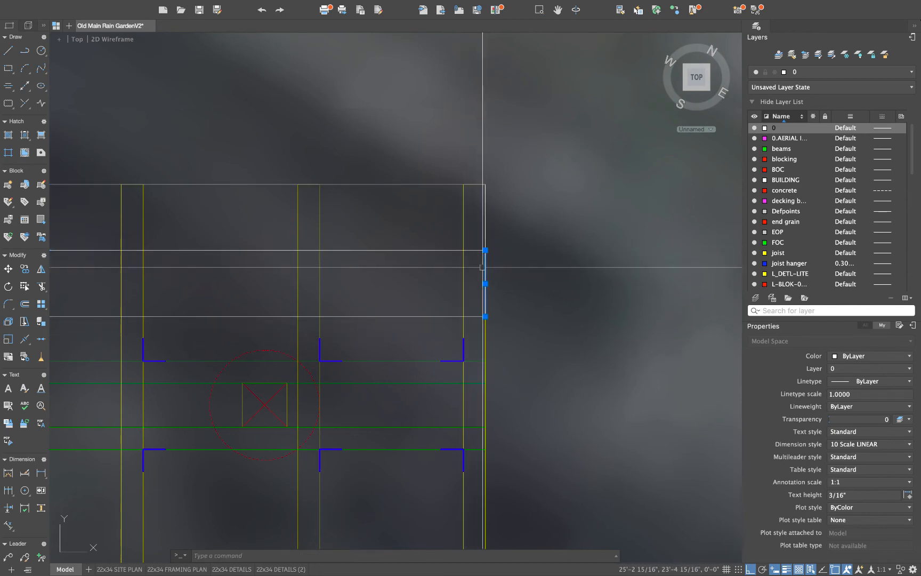
left_click(446, 316)
left_click(442, 250)
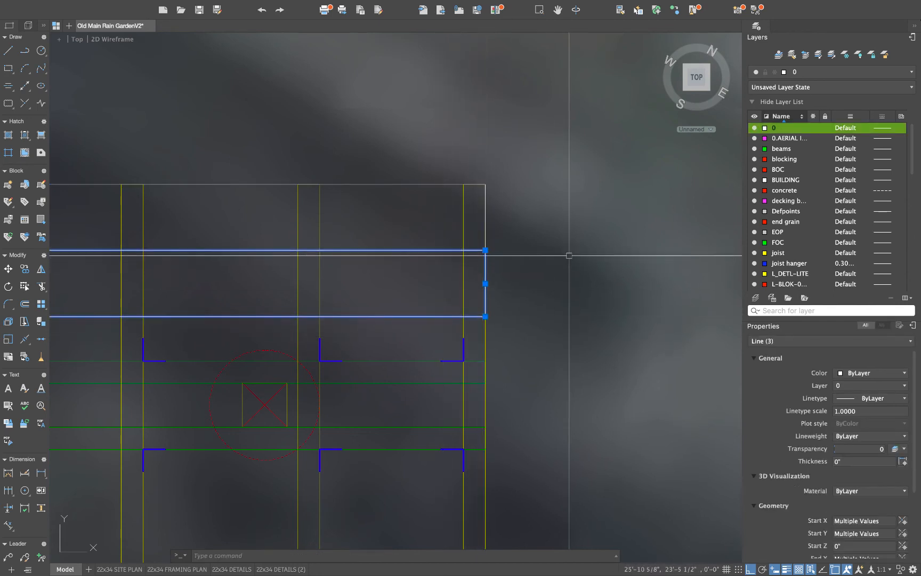
type("m")
key("Return")
left_click(552, 244)
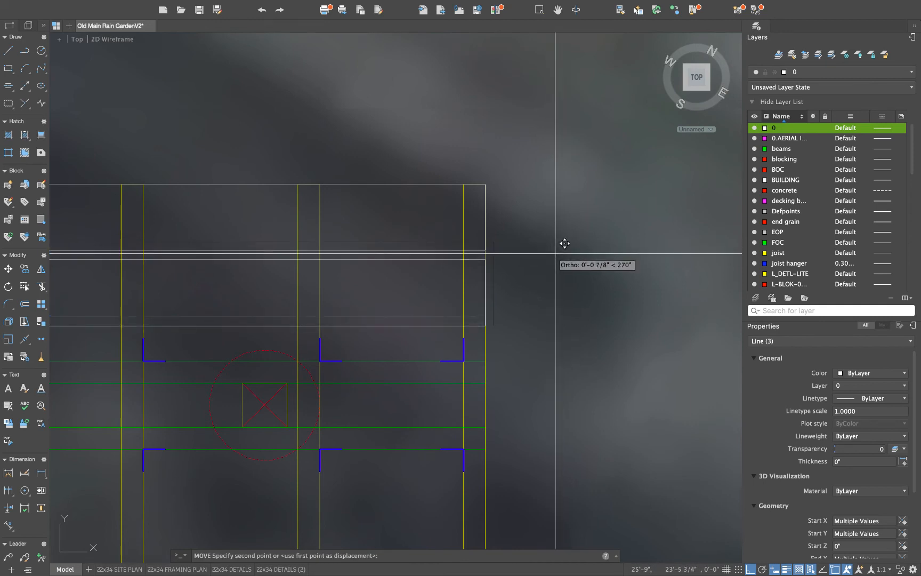
key("Return")
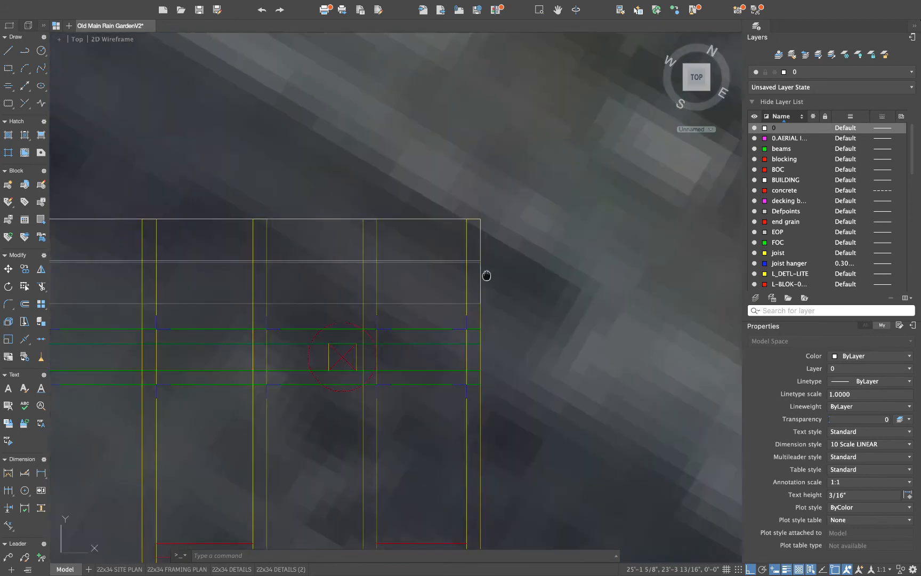
mouse_move(485, 273)
middle_mouse_down()
mouse_move(553, 269)
mouse_move(551, 252)
middle_mouse_up()
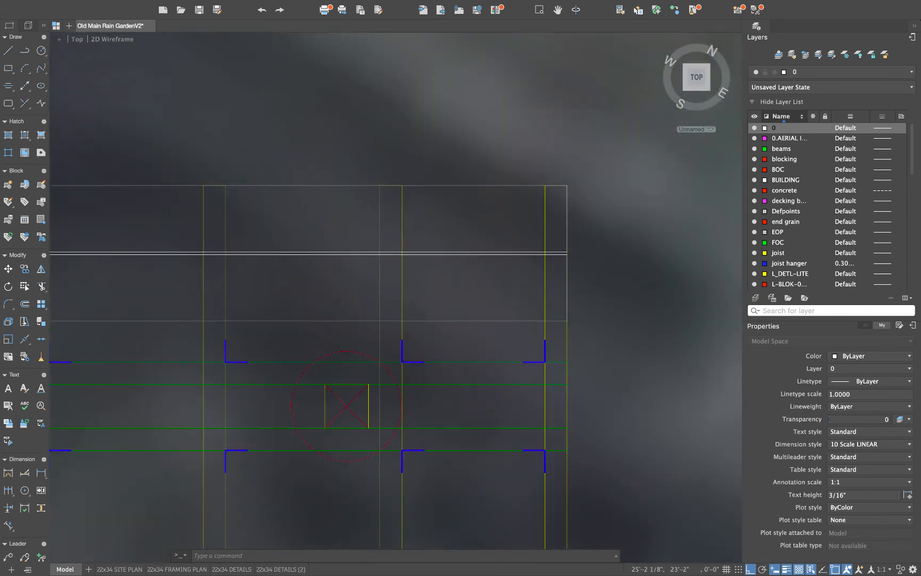
scroll(556, 297, "up", 2)
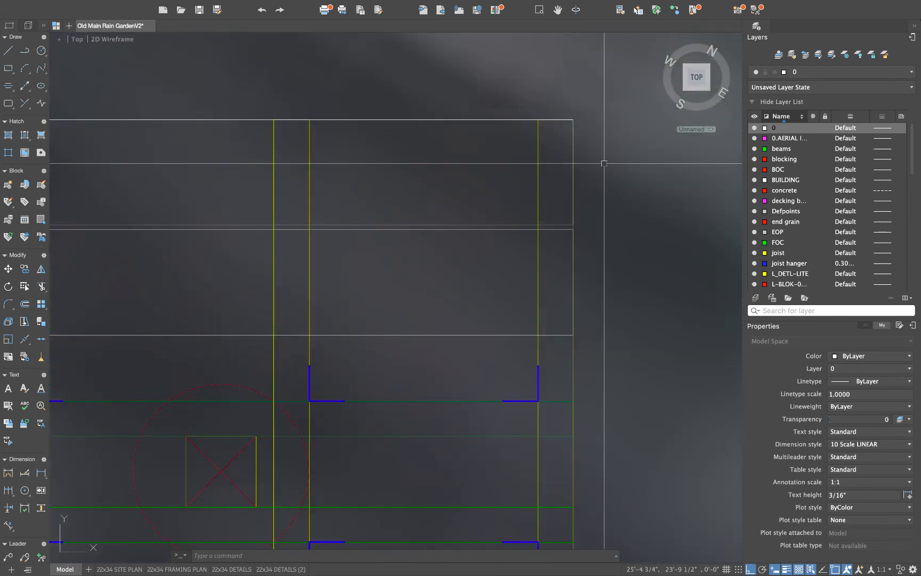
scroll(300, 258, "down", 2)
scroll(567, 251, "down", 4)
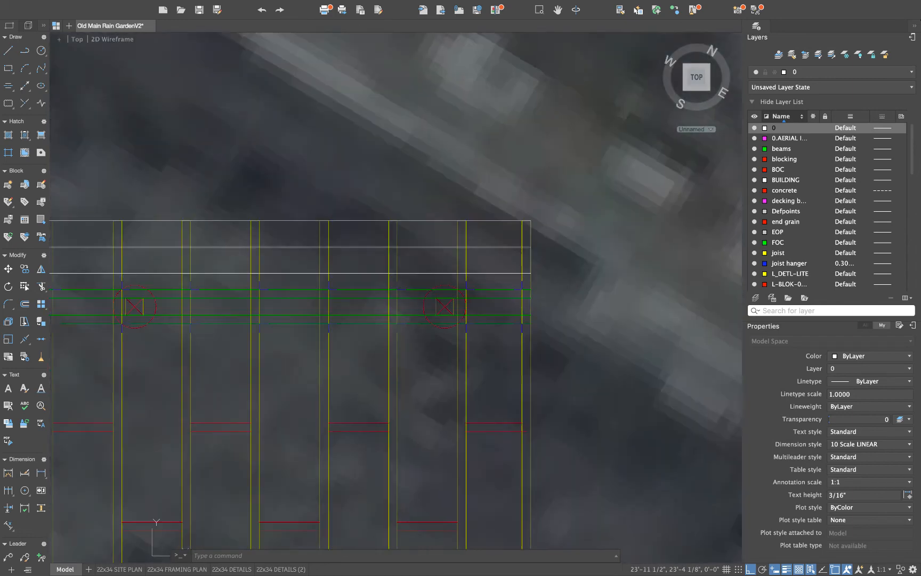
scroll(482, 253, "up", 2)
scroll(568, 229, "up", 2)
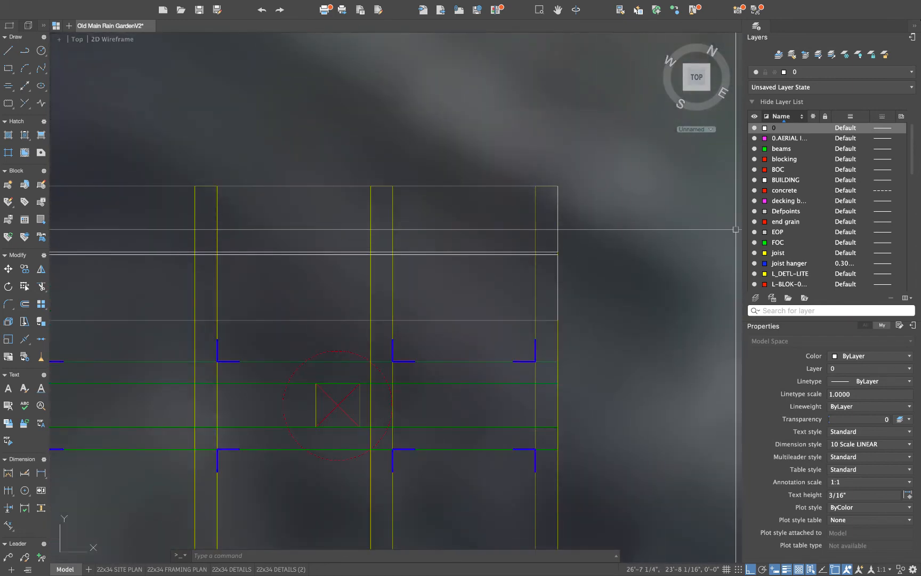
Create a new layer named screws and set its color to red
left_click(755, 298)
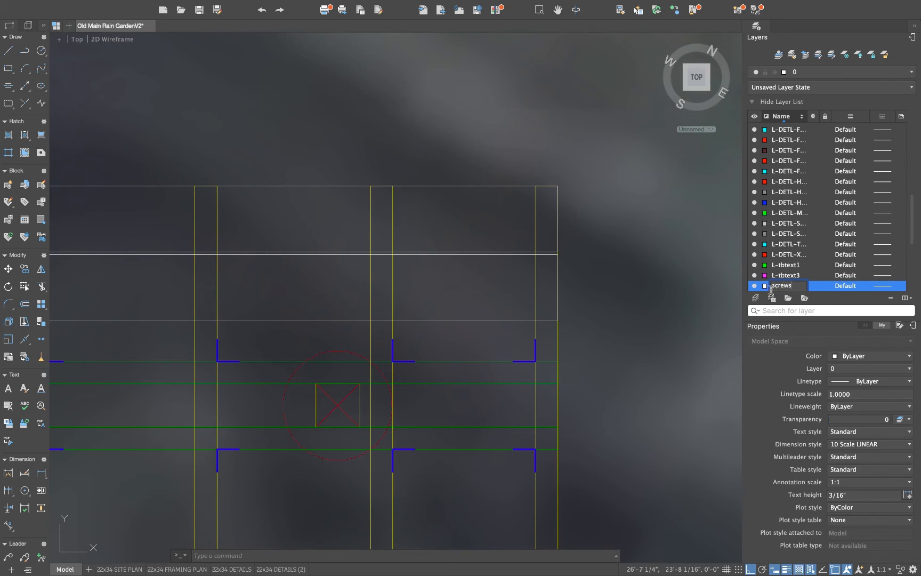
scroll(779, 253, "down", 5)
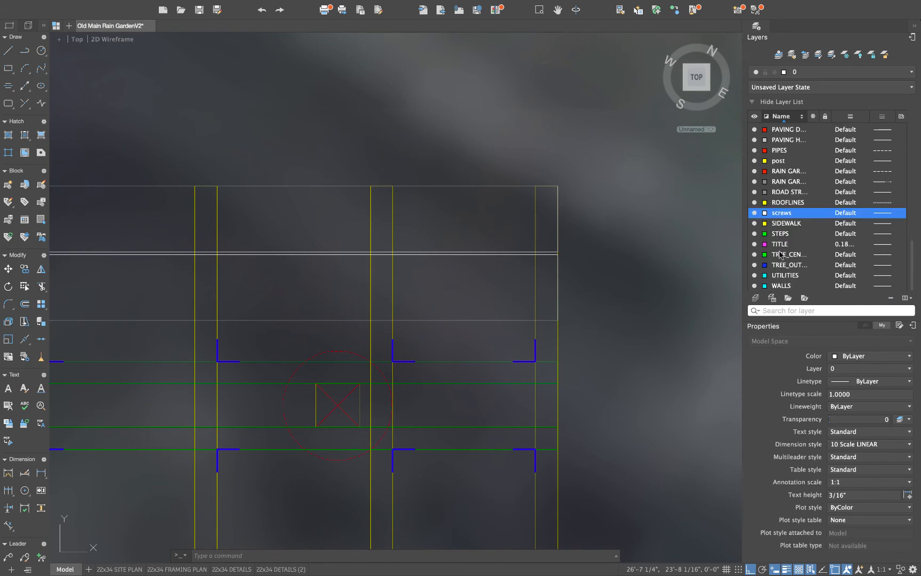
left_click(765, 213)
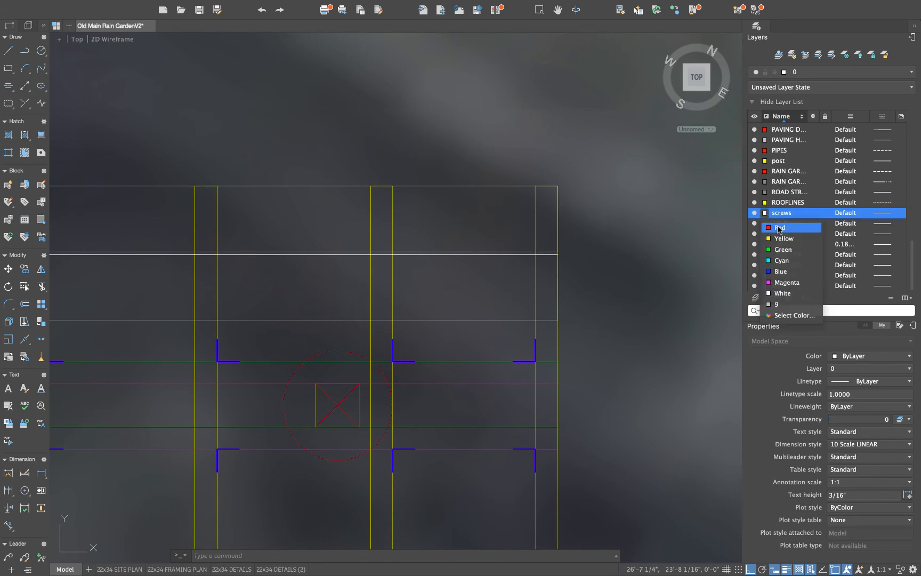
left_click(778, 229)
Draw a vertical guide line from the midpoint of the end joist's upper edge down across both decking boards
scroll(543, 209, "up", 2)
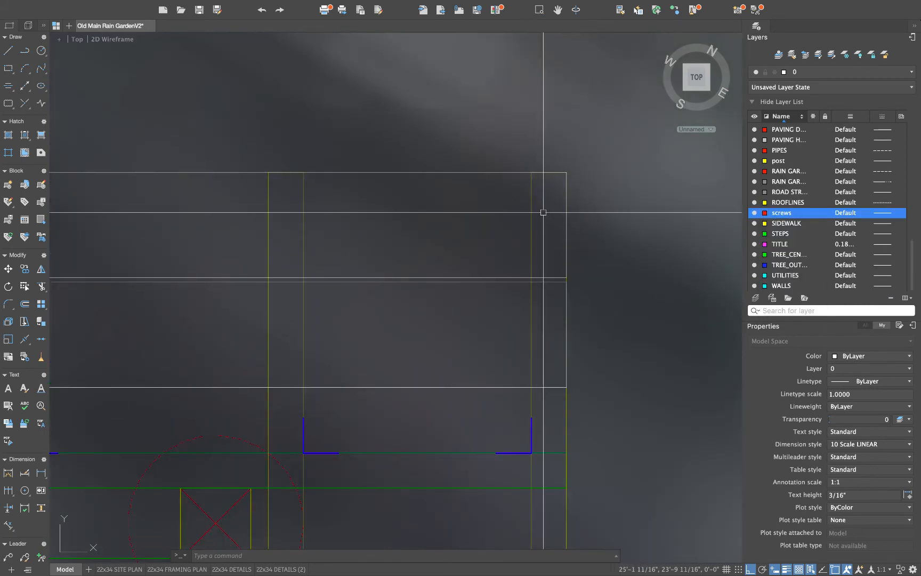
type("l")
key("Return")
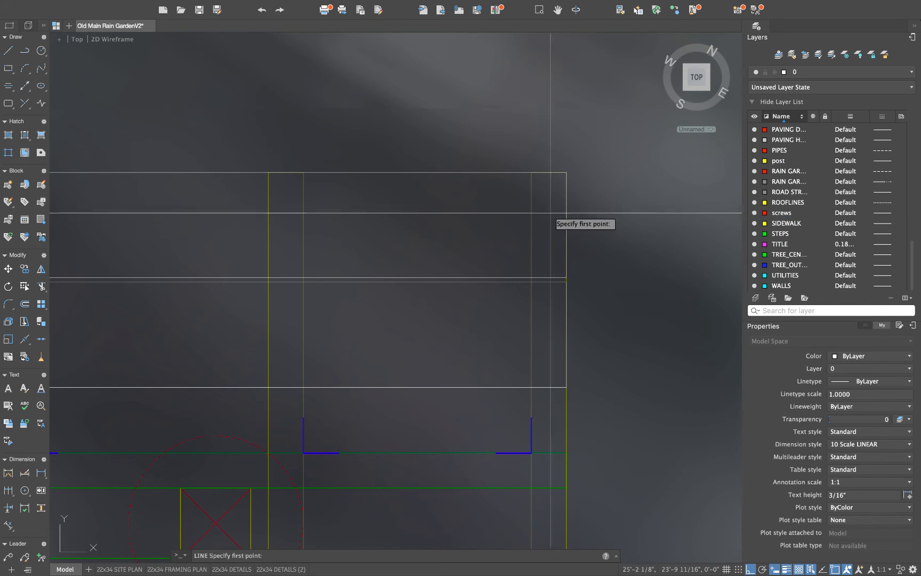
left_click(549, 173)
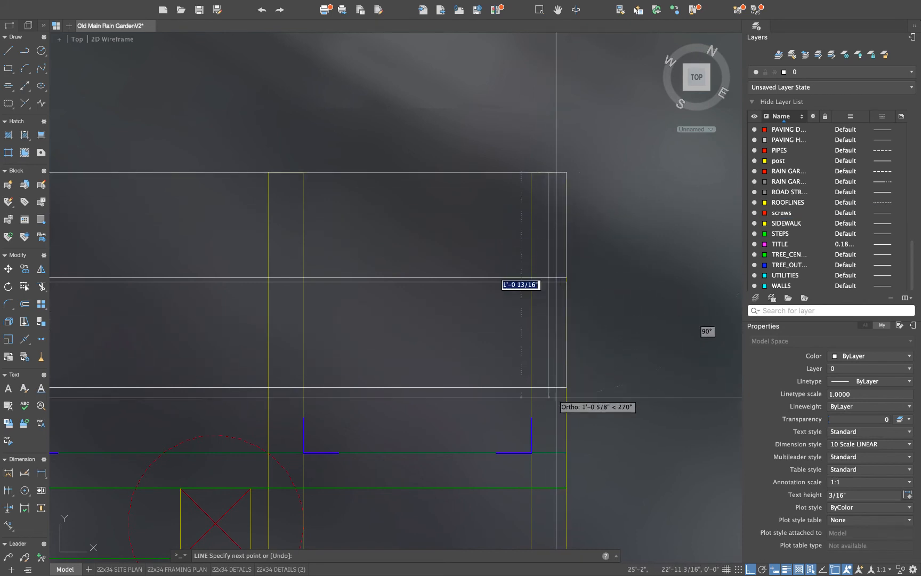
left_click(553, 409)
key("Escape")
scroll(551, 241, "up", 2)
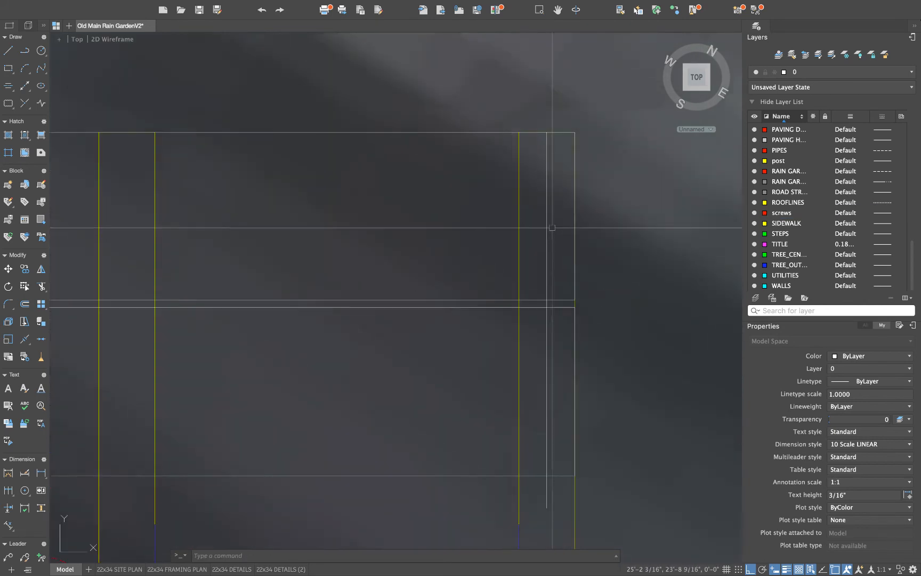
type("c")
key("Return")
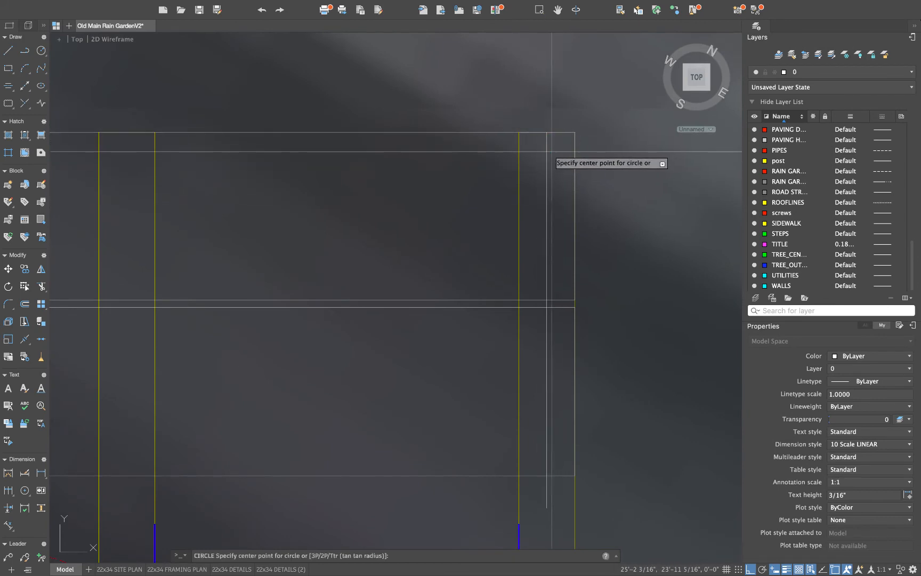
key("Escape")
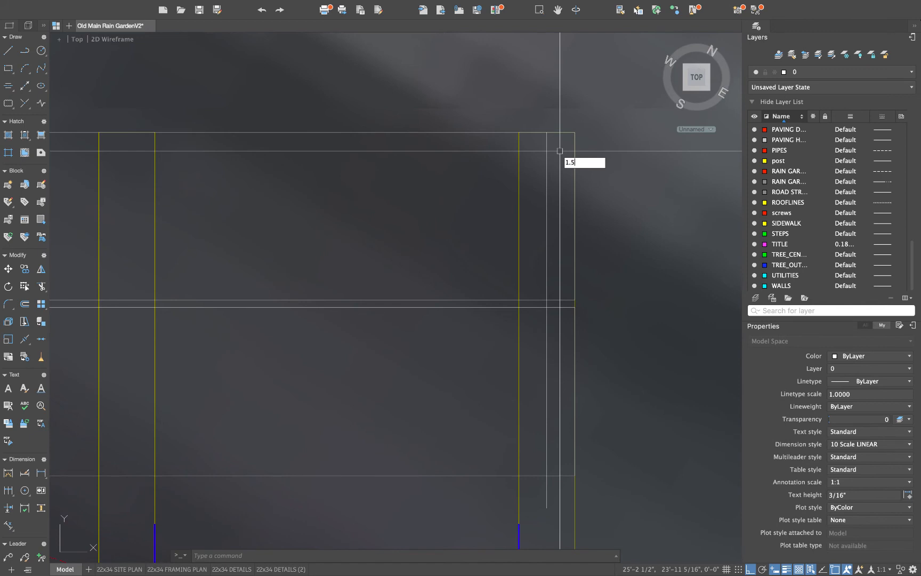
Offset the upper and lower edge lines of the first decking board 1.5" inward as screw guides
type("1.5")
key("Return")
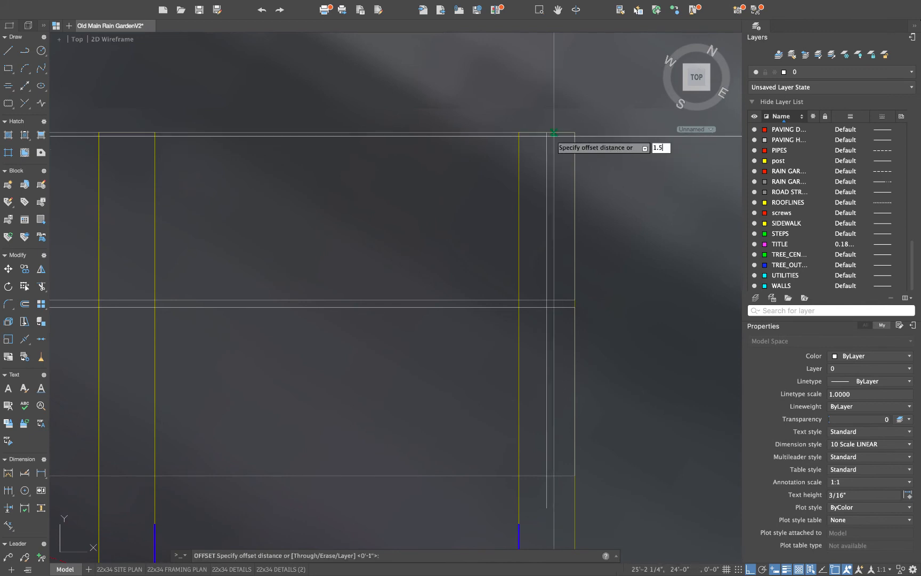
key("Return")
left_click(554, 133)
left_click(559, 140)
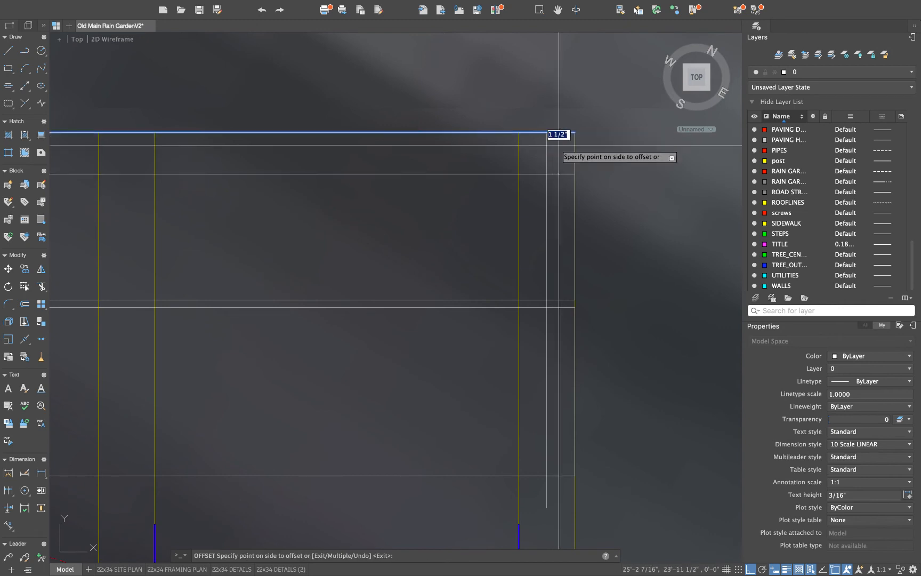
left_click(560, 298)
left_click(550, 254)
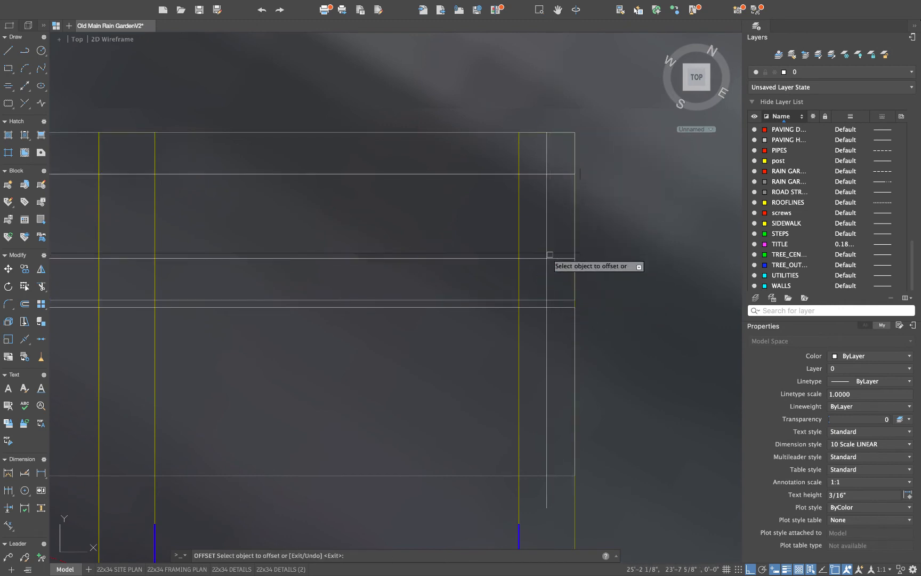
key("Escape")
Draw a small screw circle centred where the vertical guide crosses the upper offset line on the end joist
type("c")
key("Return")
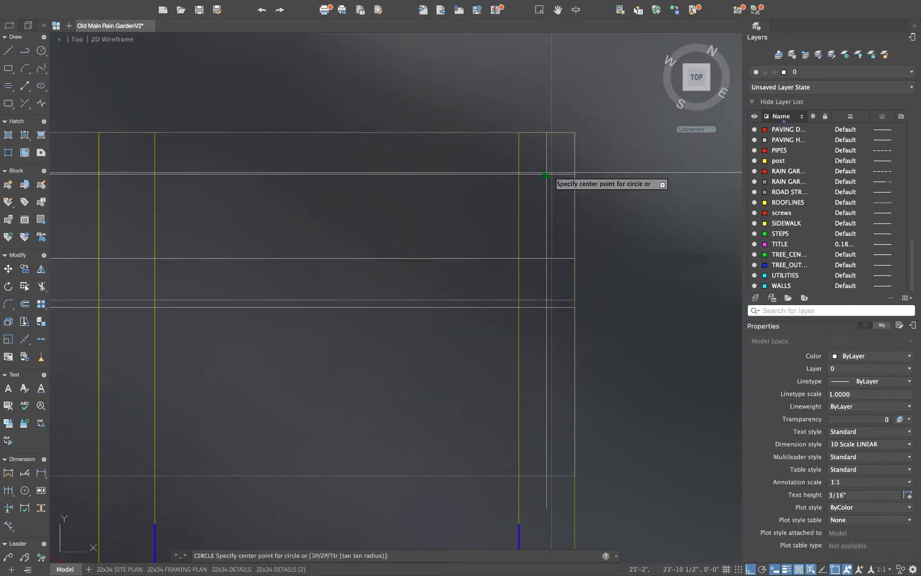
left_click(549, 172)
scroll(550, 169, "up", 3)
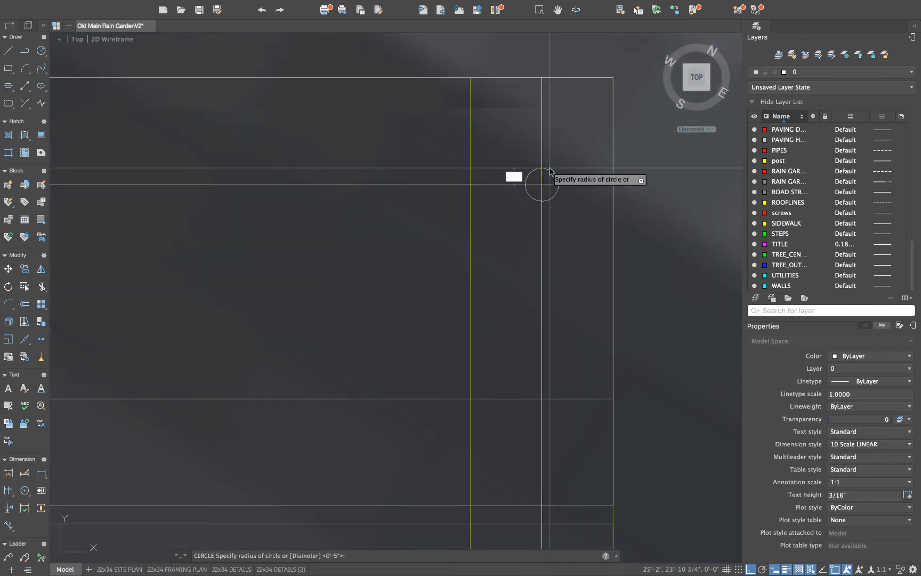
key("Return")
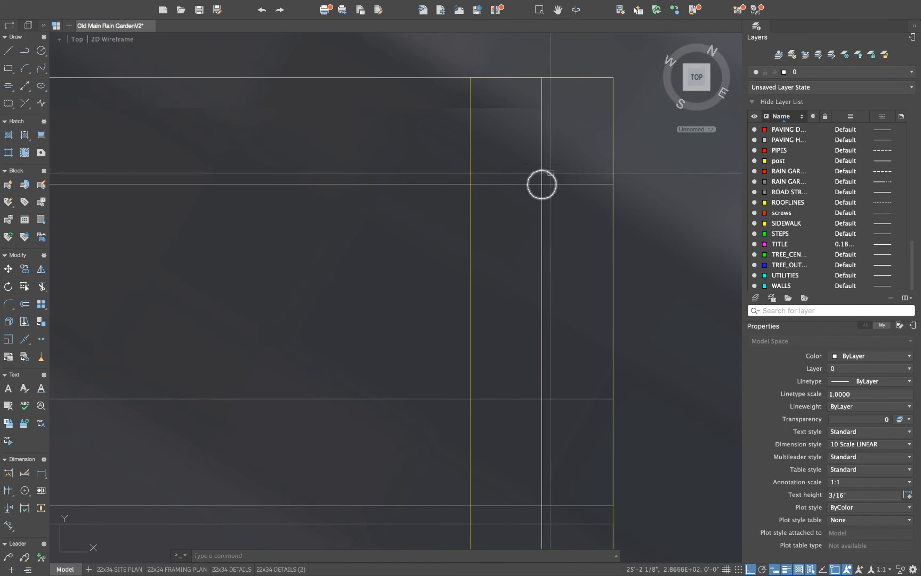
Copy the screw circle down to the intersection of the vertical guide and the lower offset line
left_click(550, 173)
type("co")
key("Return")
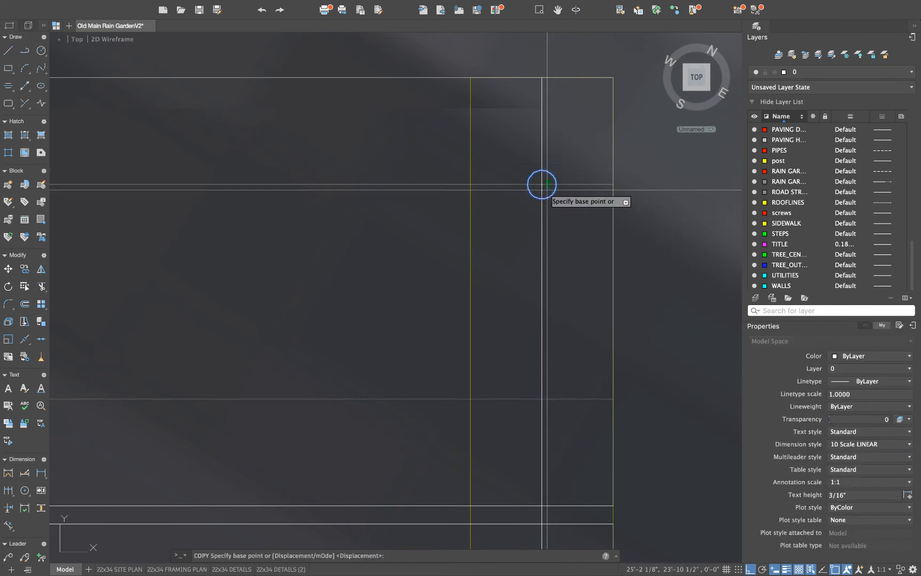
left_click(548, 184)
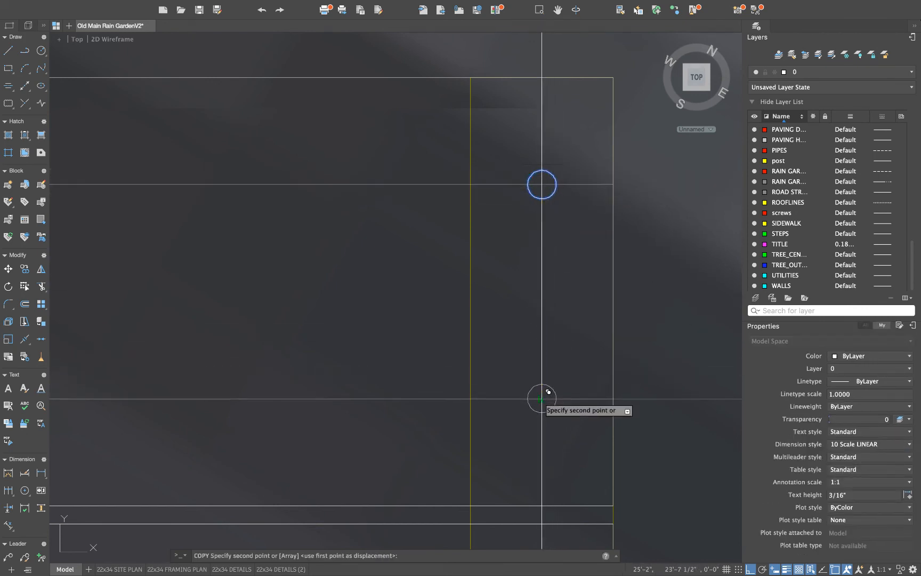
key("Escape")
Delete the two horizontal offset guide lines and the vertical guide line around the screw circles
left_click(445, 399)
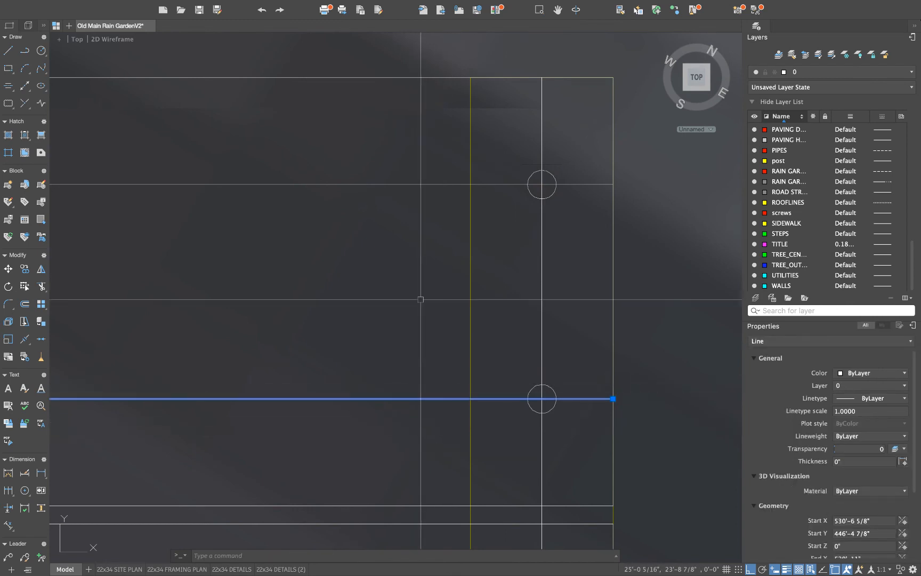
key("Delete")
key("Delete")
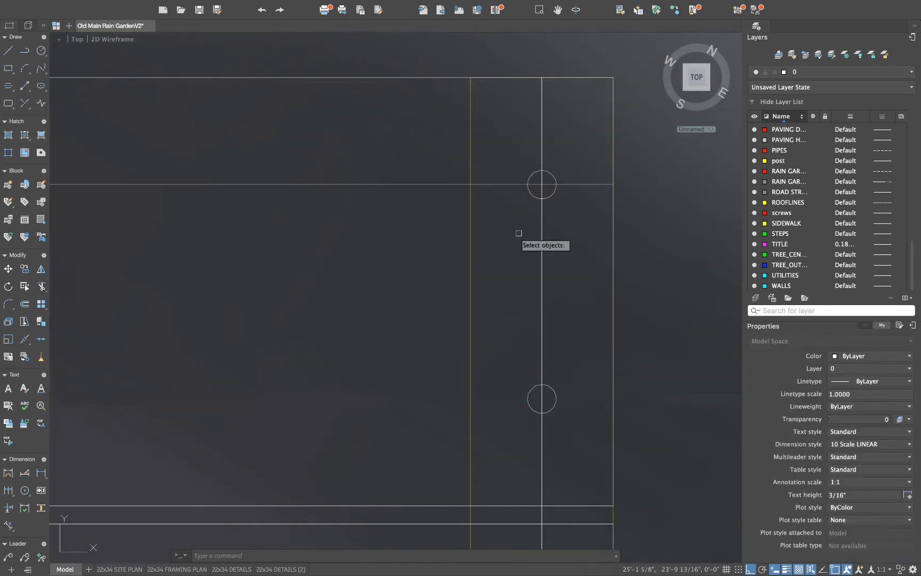
scroll(528, 251, "down", 3)
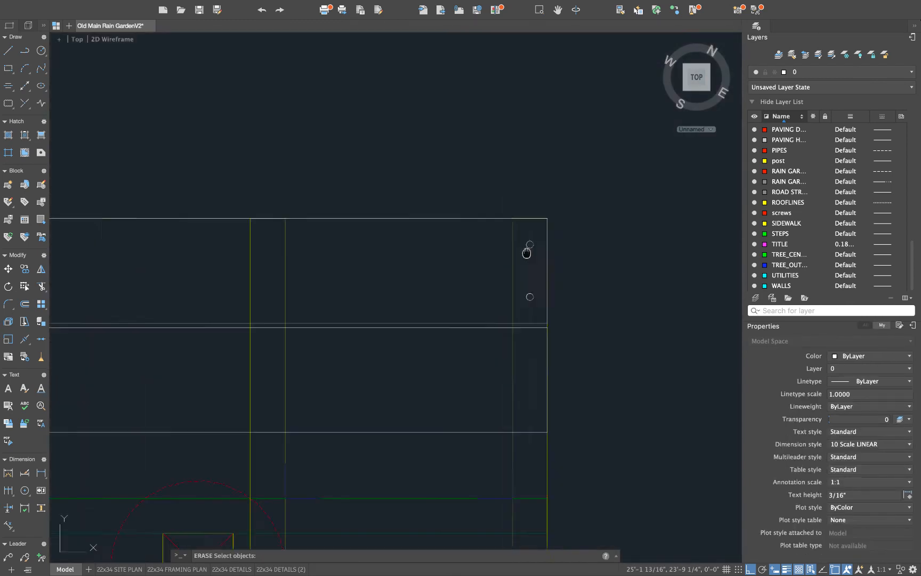
scroll(533, 251, "up", 1)
key("Escape")
left_click(527, 204)
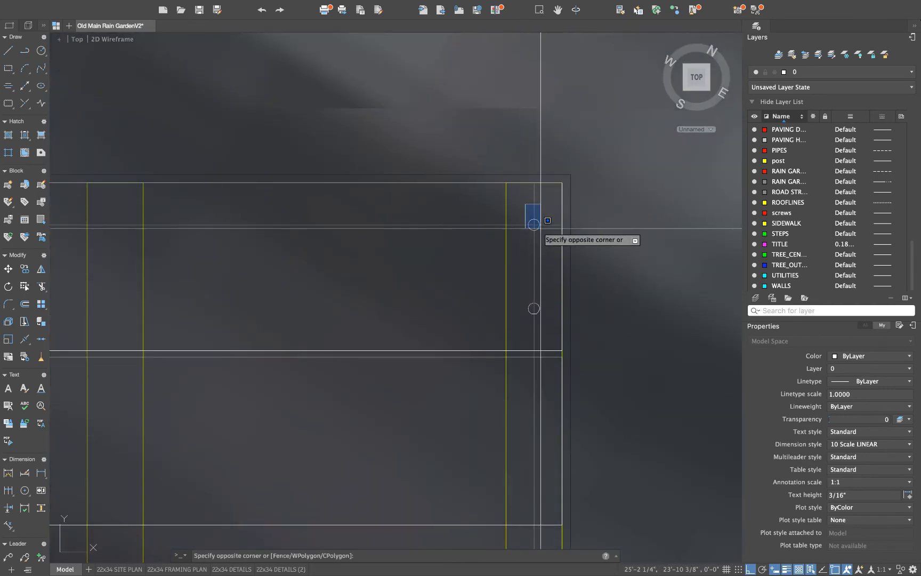
left_click(534, 201)
key("Escape")
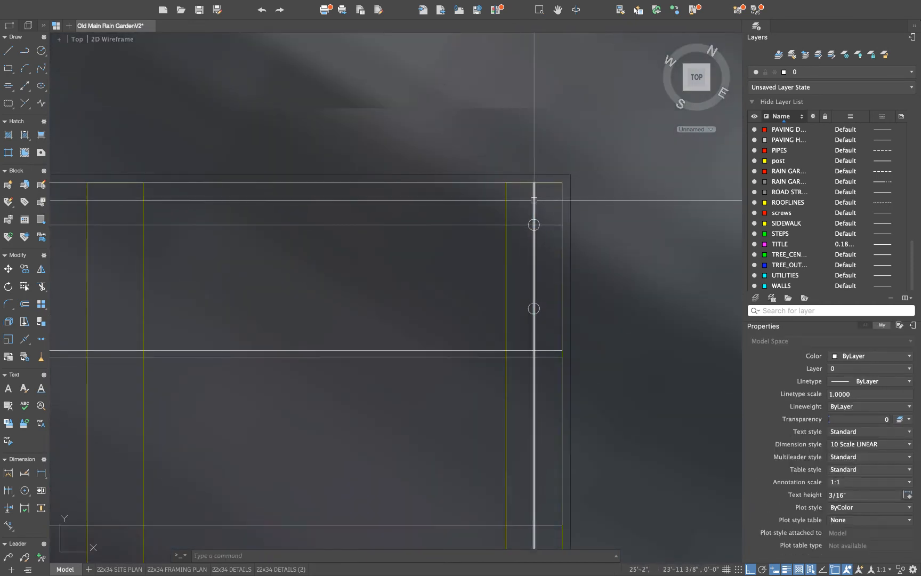
left_click(534, 201)
key("Delete")
left_click(419, 225)
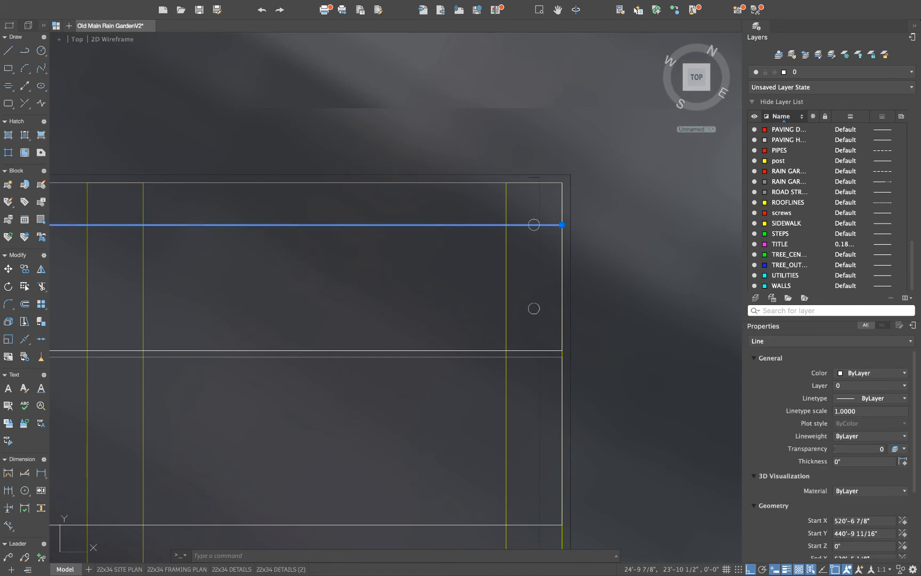
key("Delete")
Assign the two screw circles to the screws layer
left_click(544, 212)
left_click(522, 324)
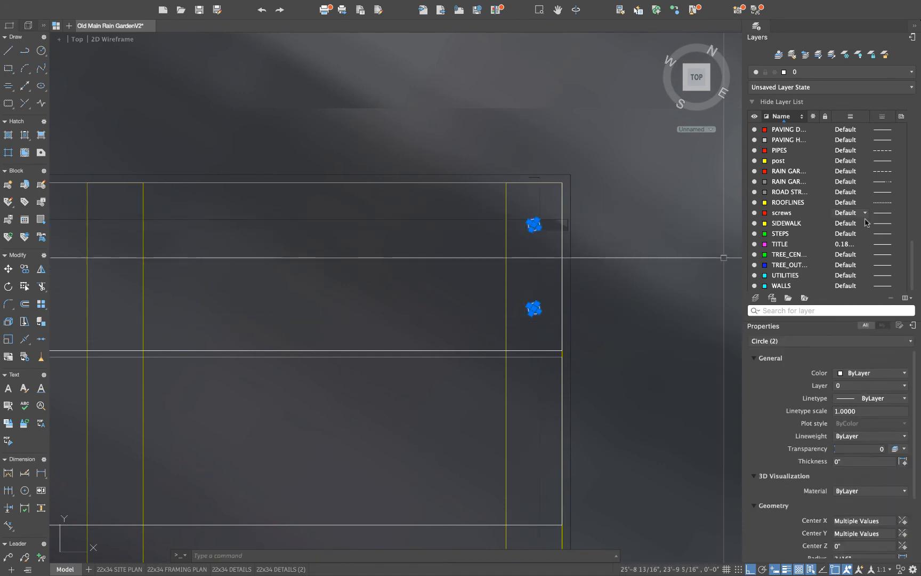
left_click(850, 386)
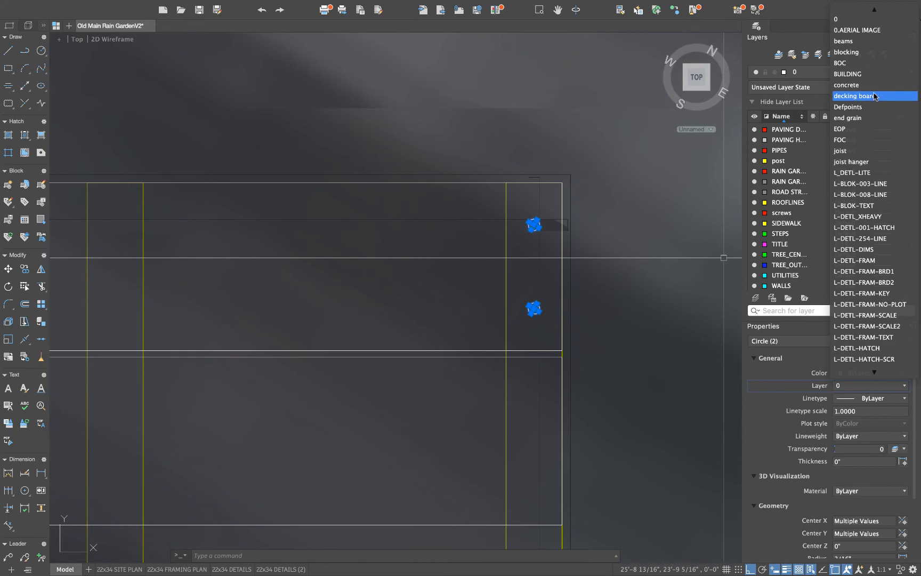
scroll(867, 231, "down", 8)
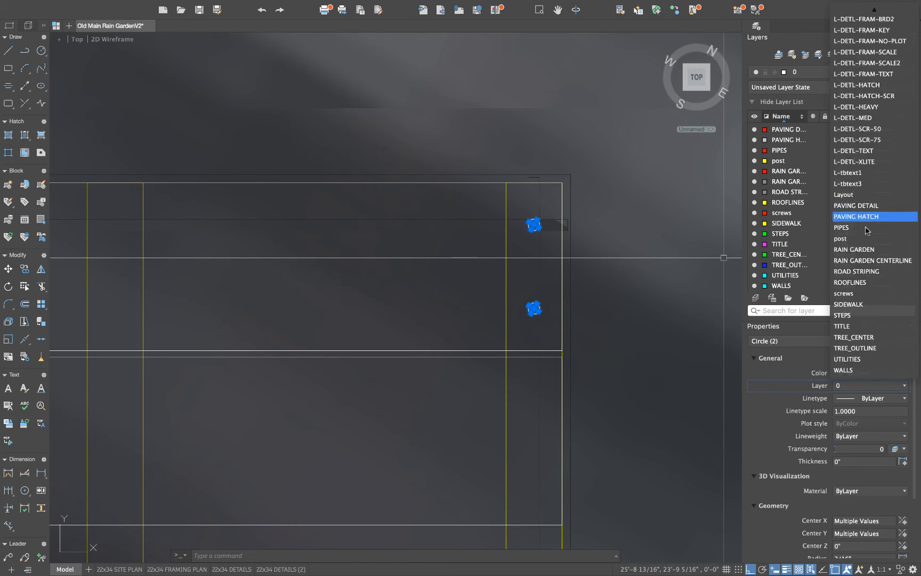
left_click(869, 293)
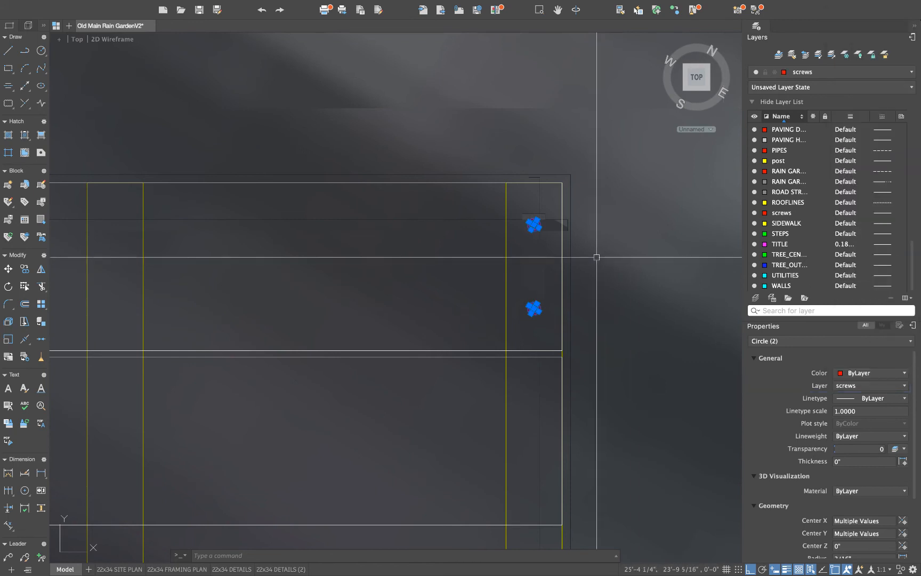
key("Escape")
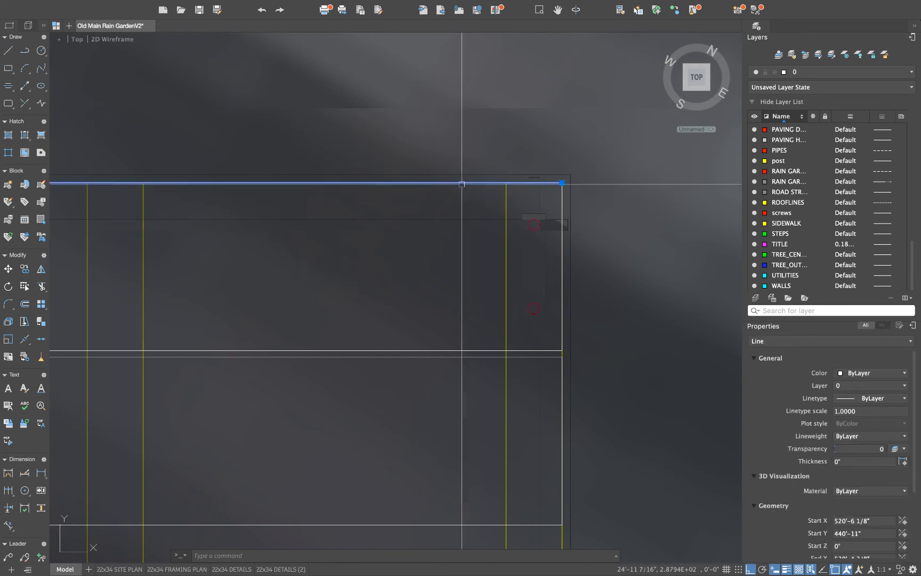
Assign the six lines outlining the first and second decking boards to the decking board layer
left_click(561, 194)
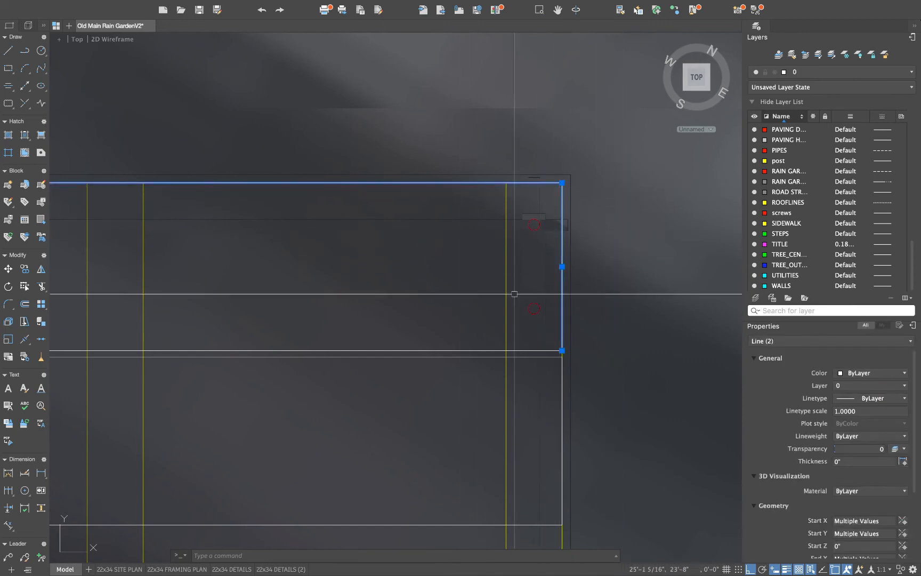
left_click(486, 350)
left_click(509, 357)
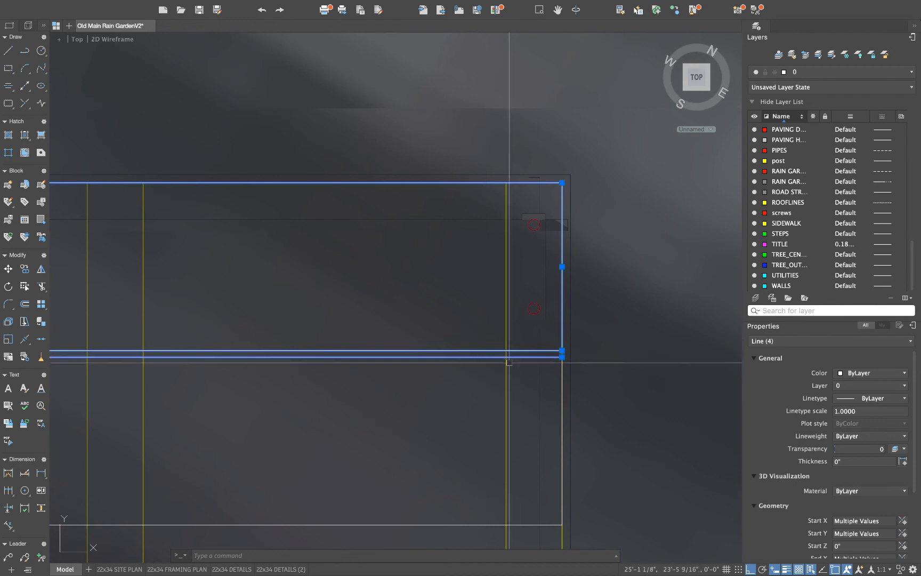
left_click(562, 381)
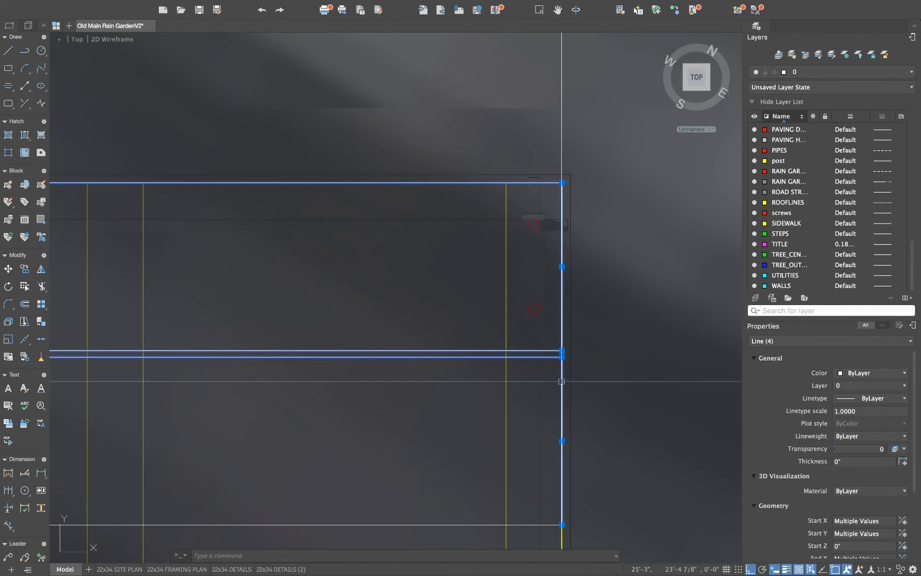
left_click(484, 524)
left_click(847, 386)
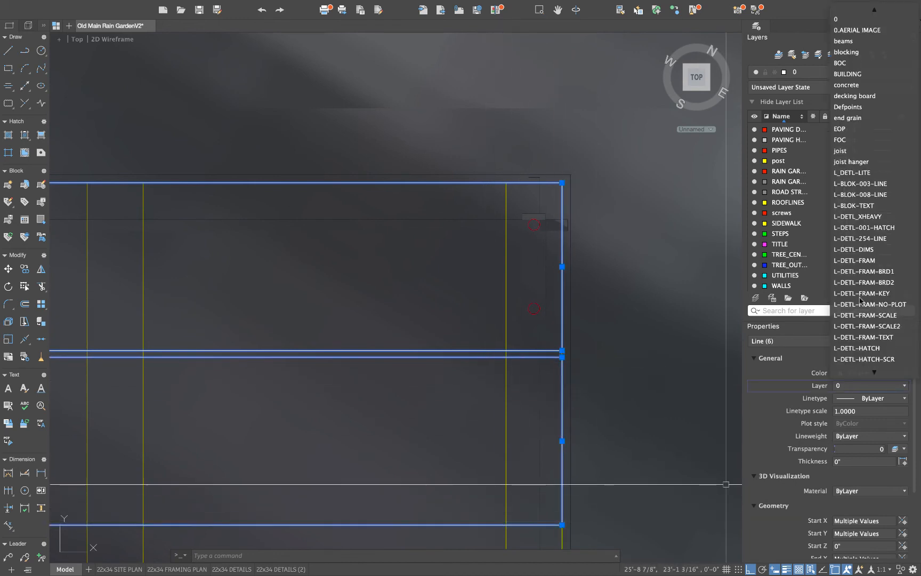
left_click(859, 96)
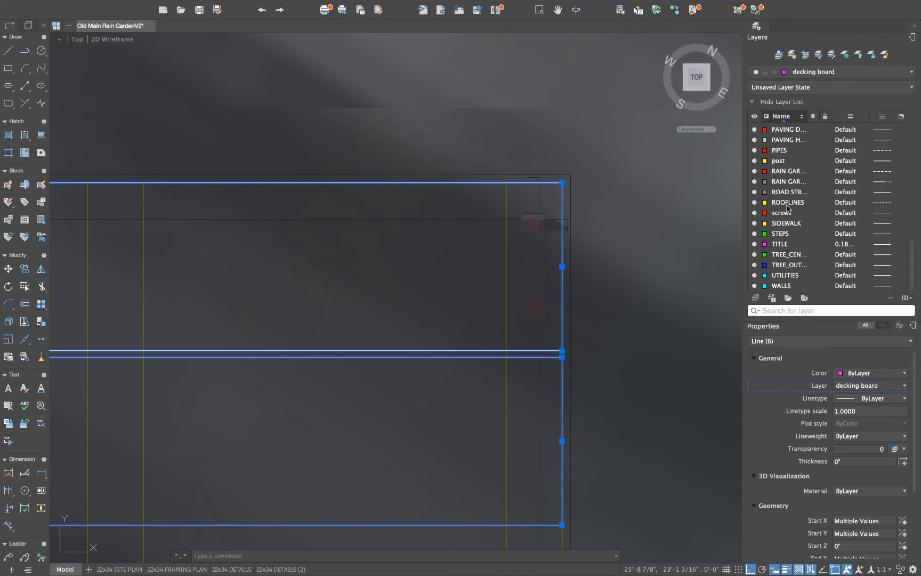
key("Escape")
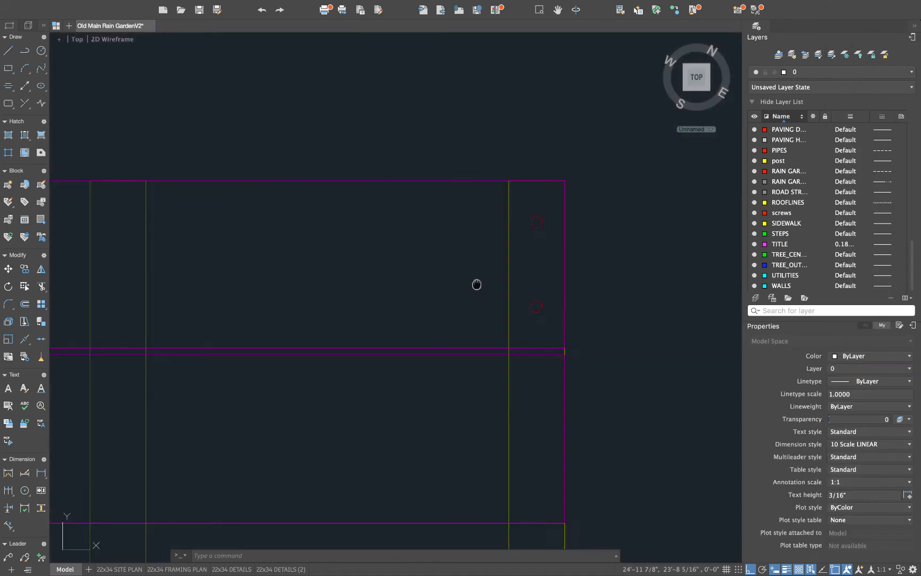
Copy the pair of screws from the end joist to the centre of every other joist crossed by the first decking board
scroll(525, 220, "down", 3)
scroll(526, 220, "up", 2)
left_click(531, 216)
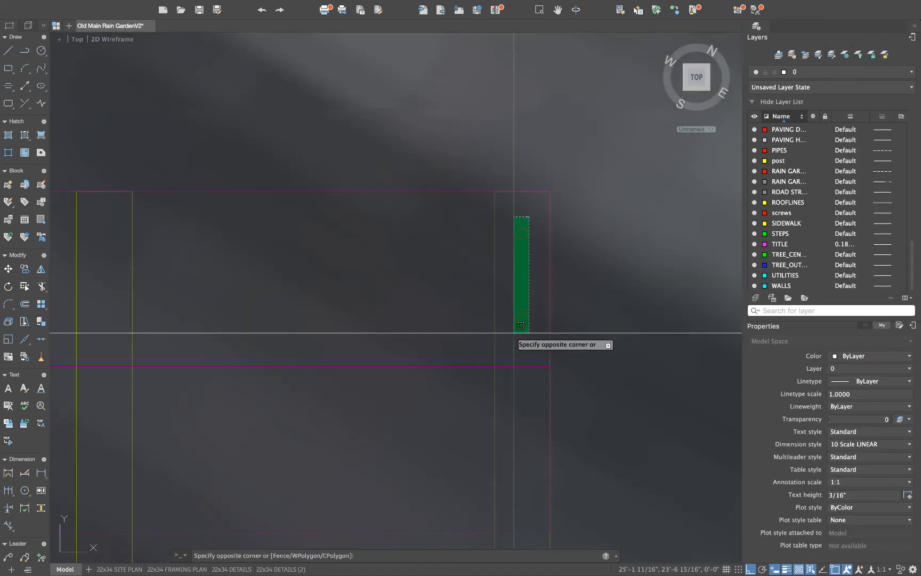
left_click(511, 330)
type("co")
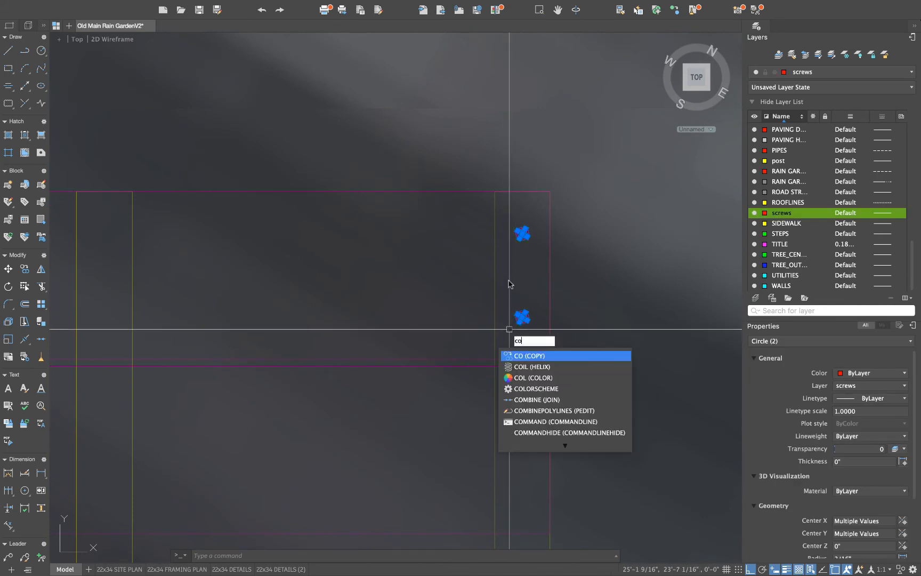
key("Return")
left_click(526, 200)
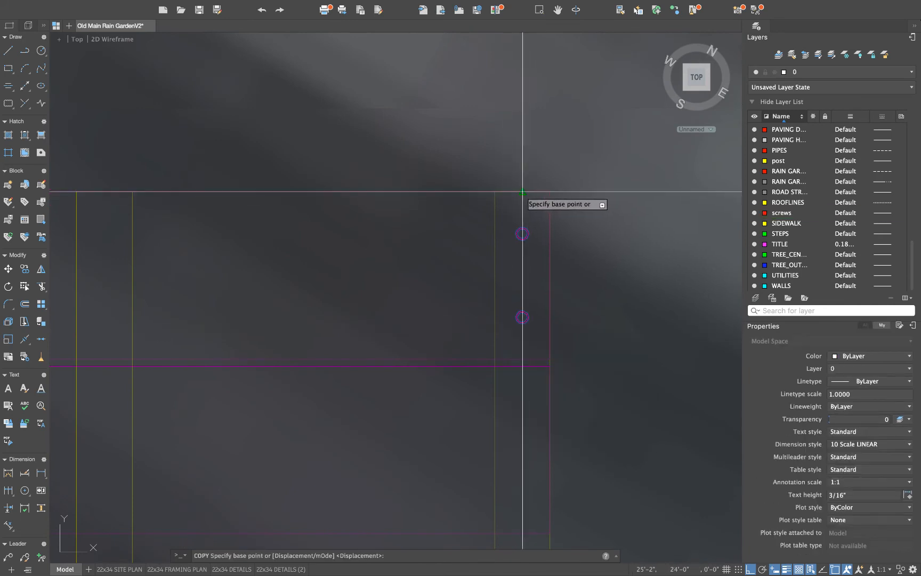
scroll(512, 203, "up", 2)
middle_click_drag(474, 216, 641, 213)
left_click(410, 198)
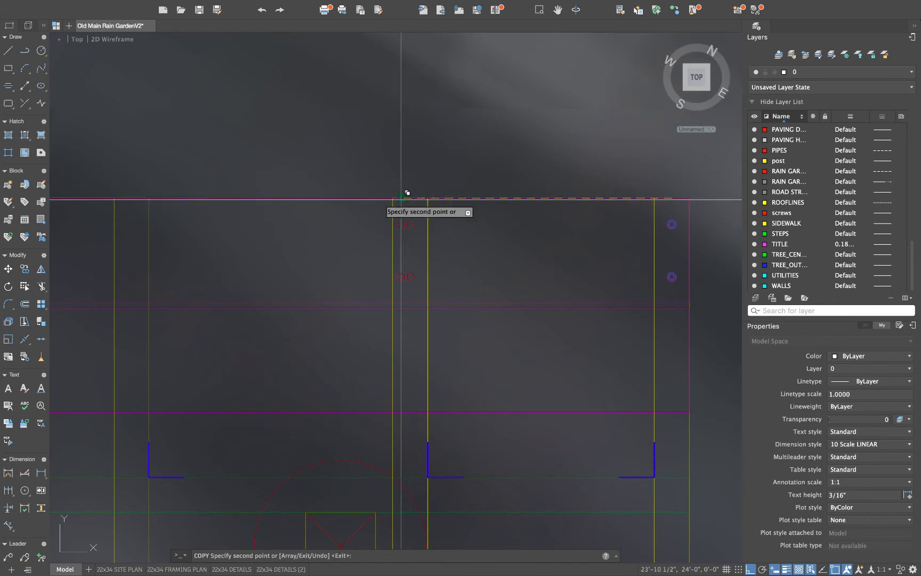
left_click(131, 197)
middle_click_drag(159, 198, 467, 186)
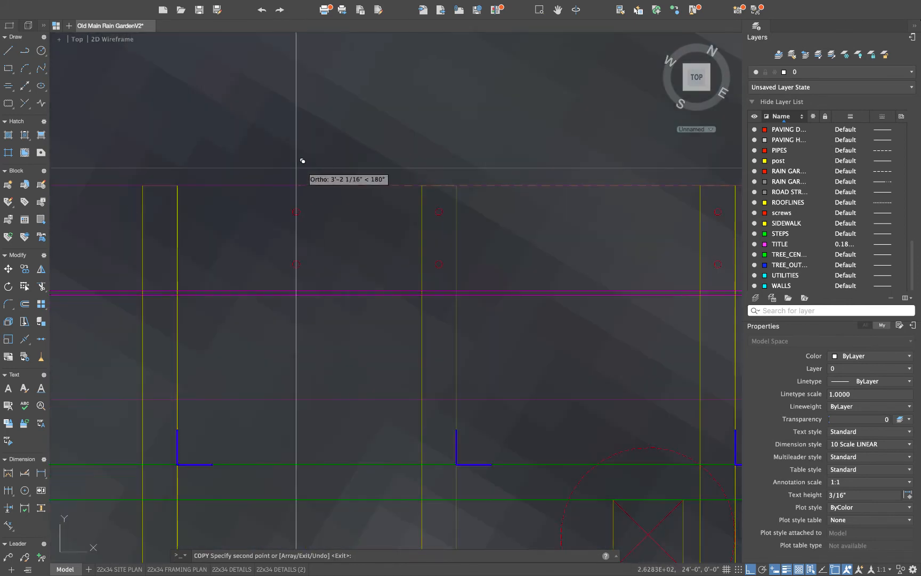
left_click(159, 186)
scroll(213, 186, "down", 2)
middle_click_drag(302, 183, 602, 177)
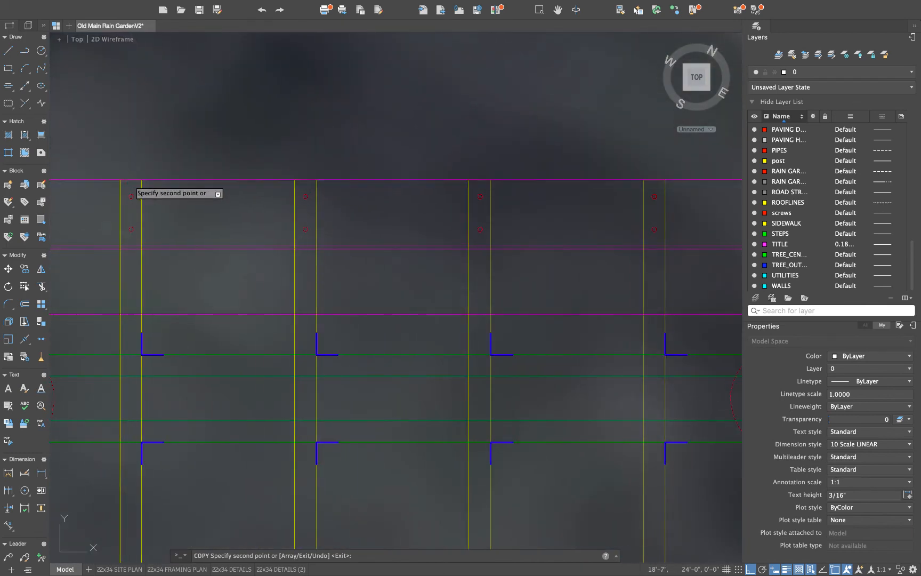
left_click(132, 181)
middle_click_drag(190, 184, 518, 182)
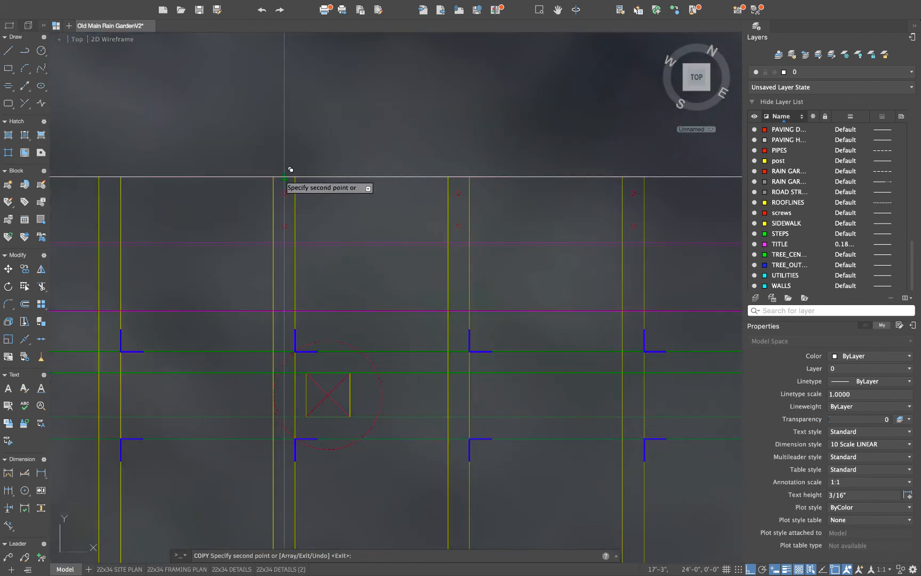
left_click(109, 177)
middle_click_drag(150, 180, 471, 183)
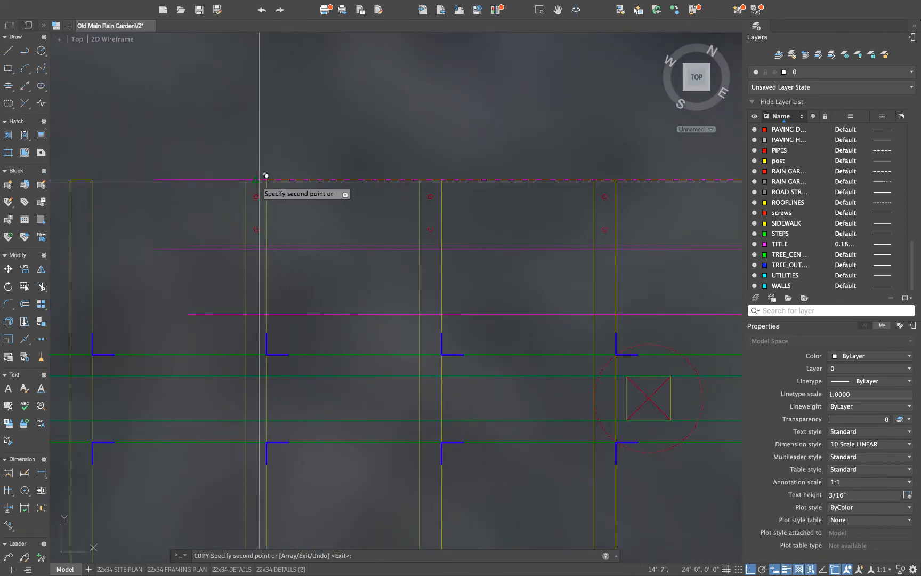
key("Escape")
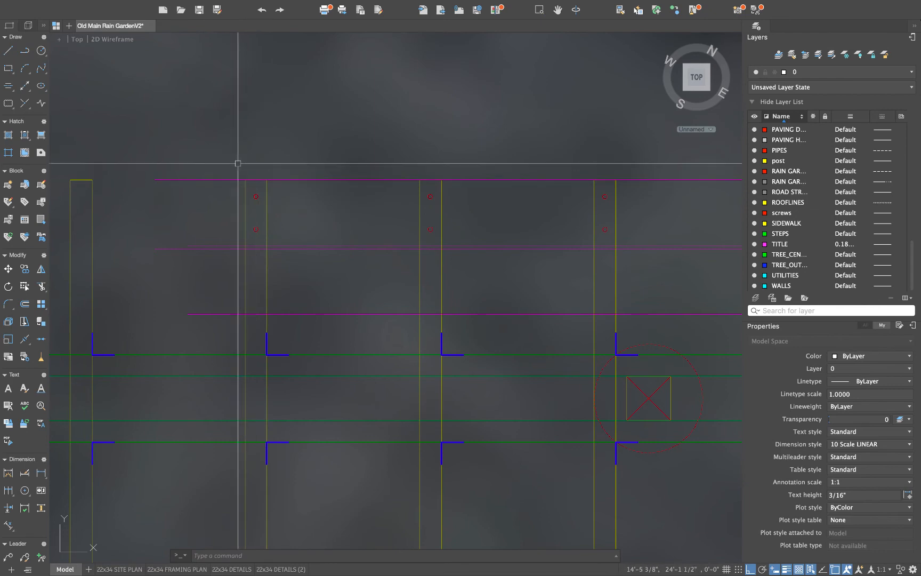
Copy all screws of the first decking board onto the second board, using the boards' upper outer corners as reference points
left_click(230, 191)
scroll(232, 193, "down", 2)
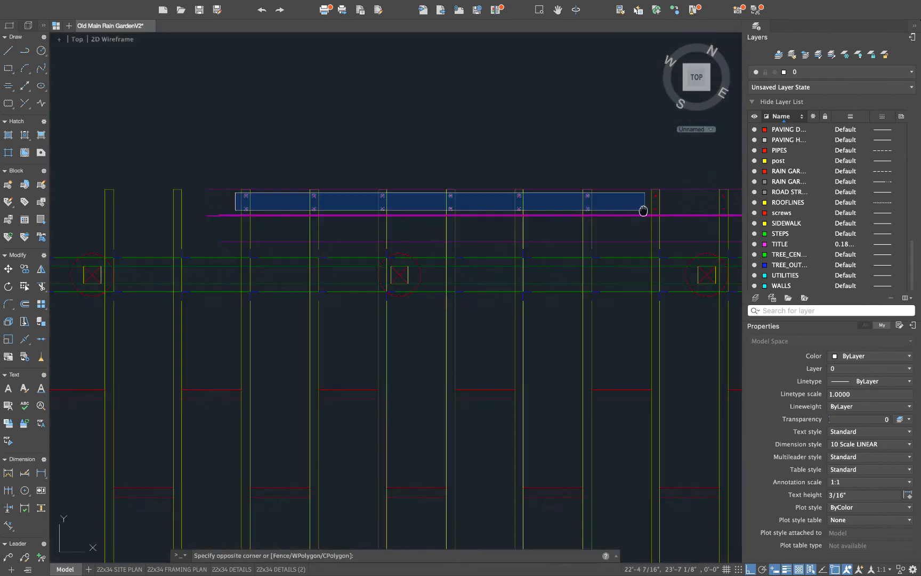
middle_click_drag(644, 211, 442, 233)
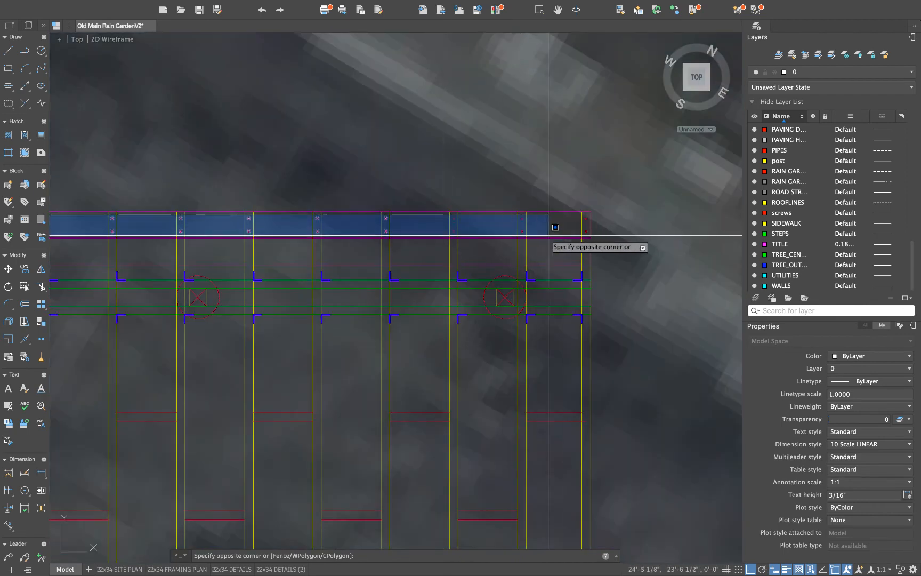
left_click(596, 233)
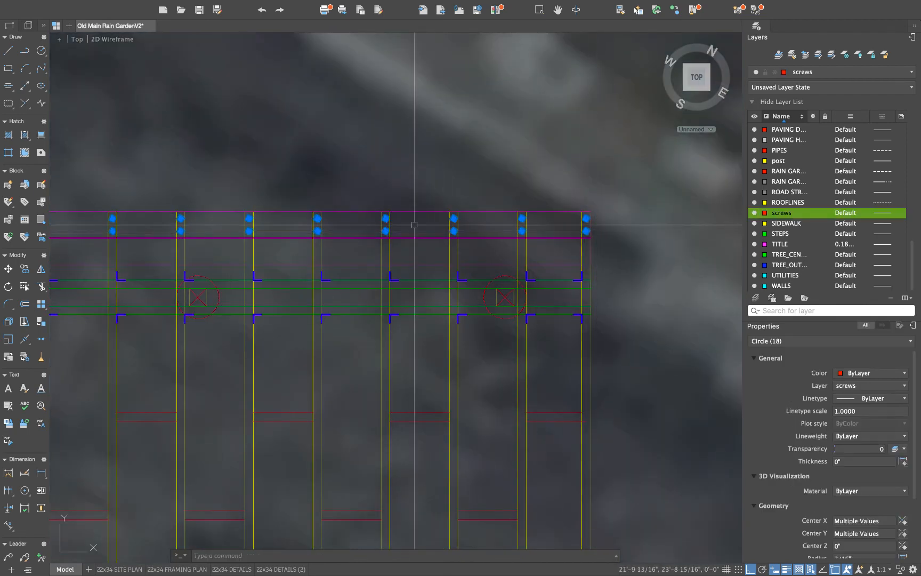
middle_click_drag(364, 228, 319, 228)
scroll(510, 222, "up", 5)
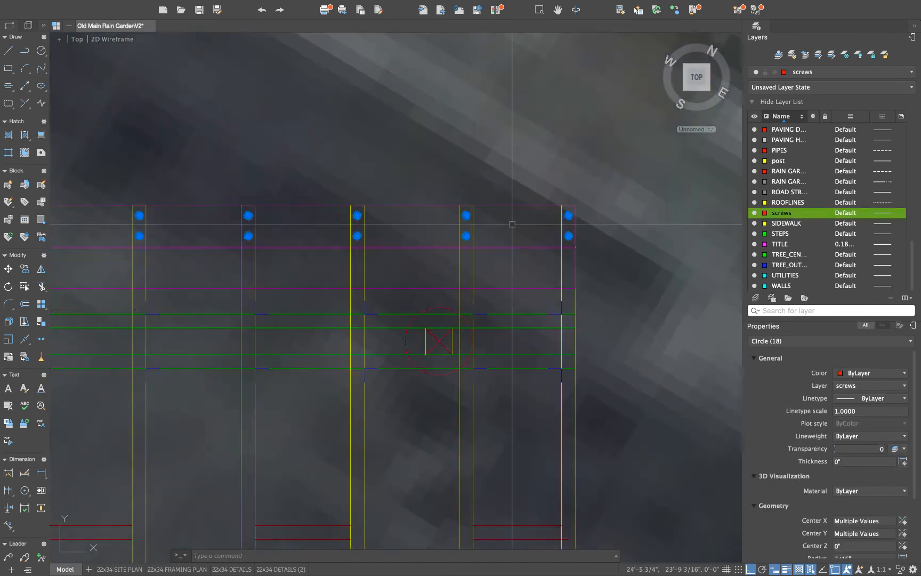
type("co")
key("Return")
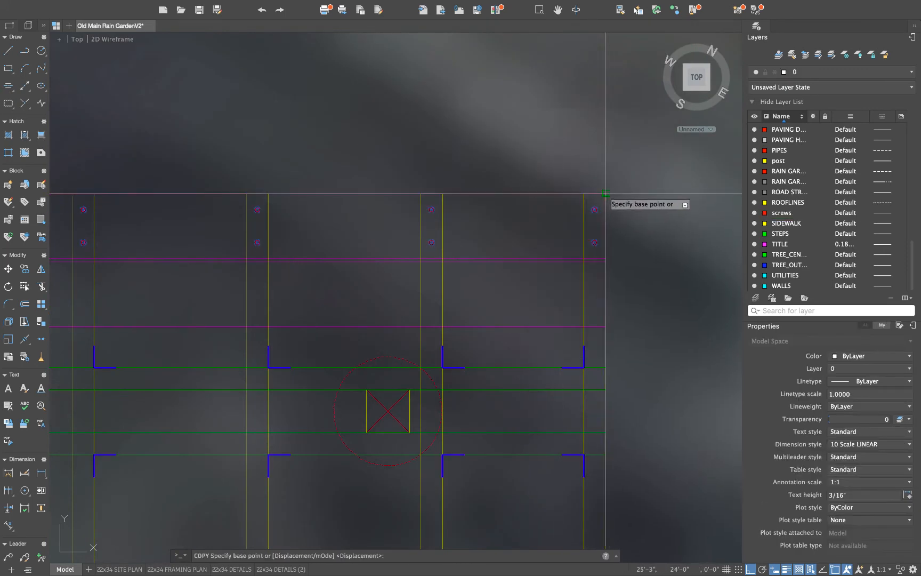
scroll(610, 244, "up", 5)
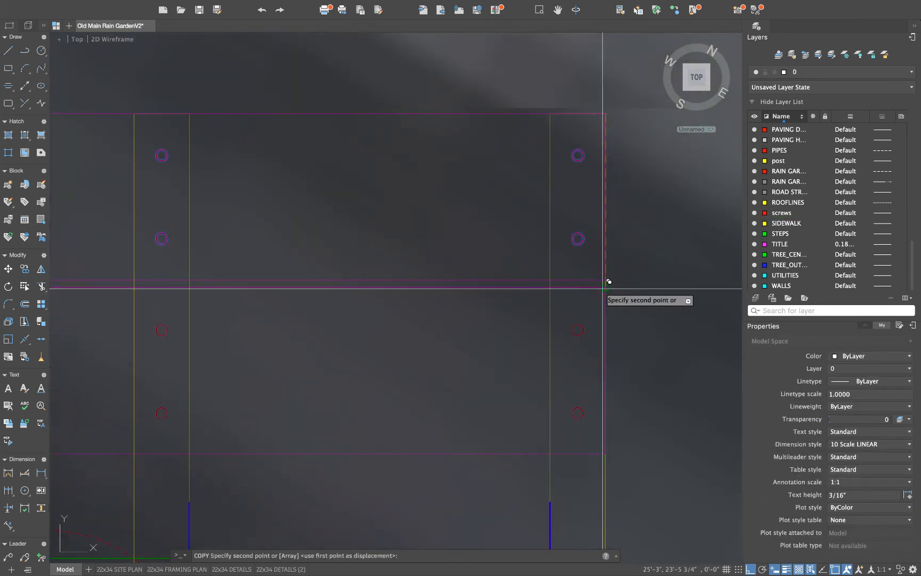
left_click(612, 280)
key("Escape")
scroll(594, 239, "down", 5)
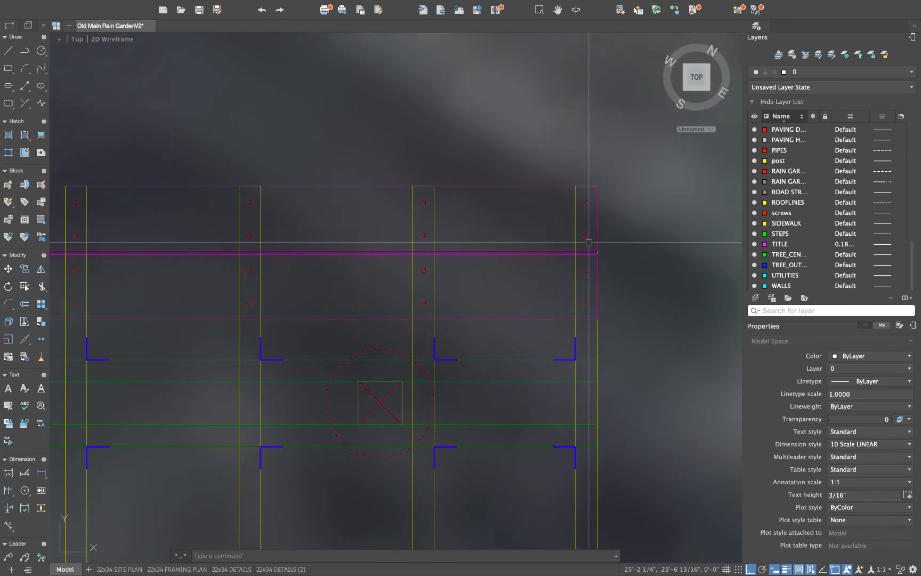
Check the screw rows along the first and second decking boards at each joist
scroll(615, 239, "down", 4)
middle_click_drag(623, 235, 672, 220)
scroll(673, 218, "up", 2)
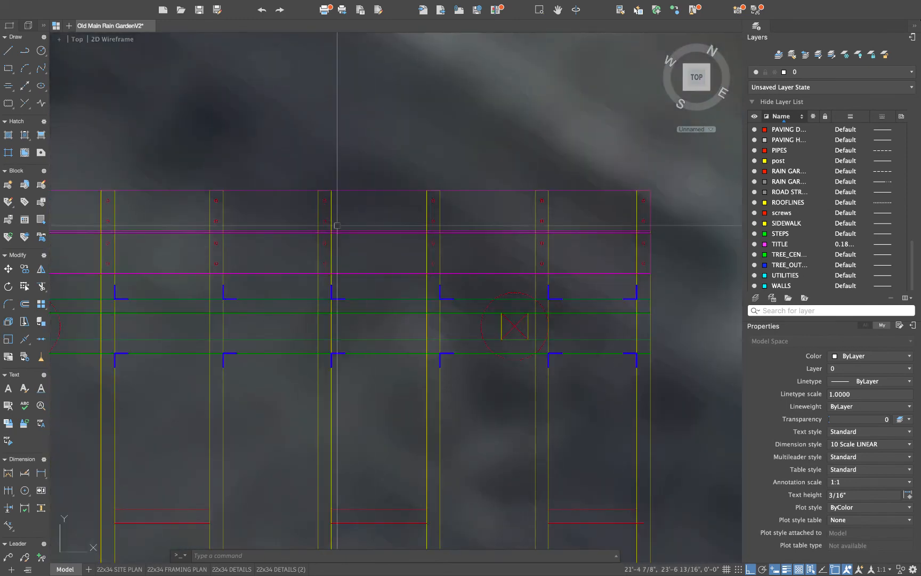
middle_click_drag(310, 225, 447, 223)
scroll(447, 222, "down", 2)
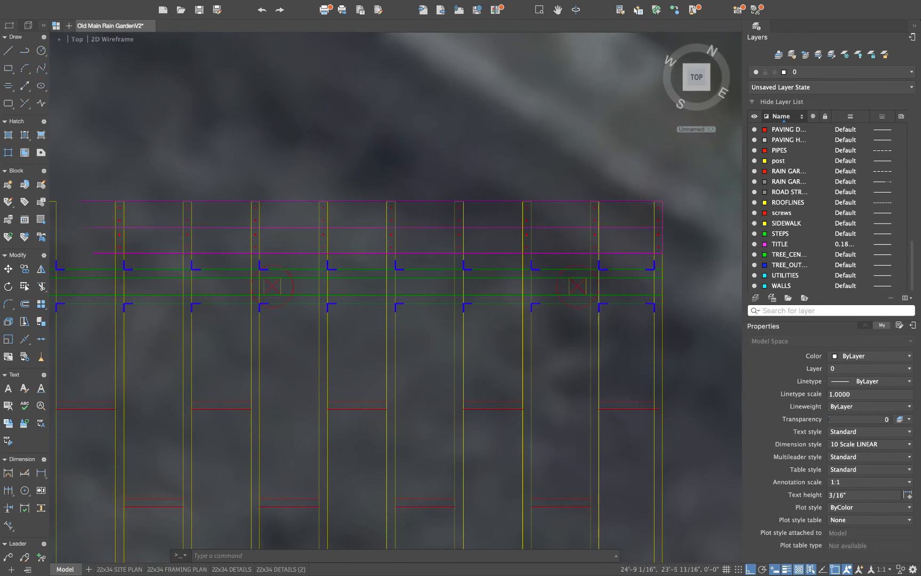
scroll(640, 228, "up", 2)
mouse_move(684, 226)
middle_mouse_down()
mouse_move(674, 210)
mouse_move(658, 214)
middle_mouse_up()
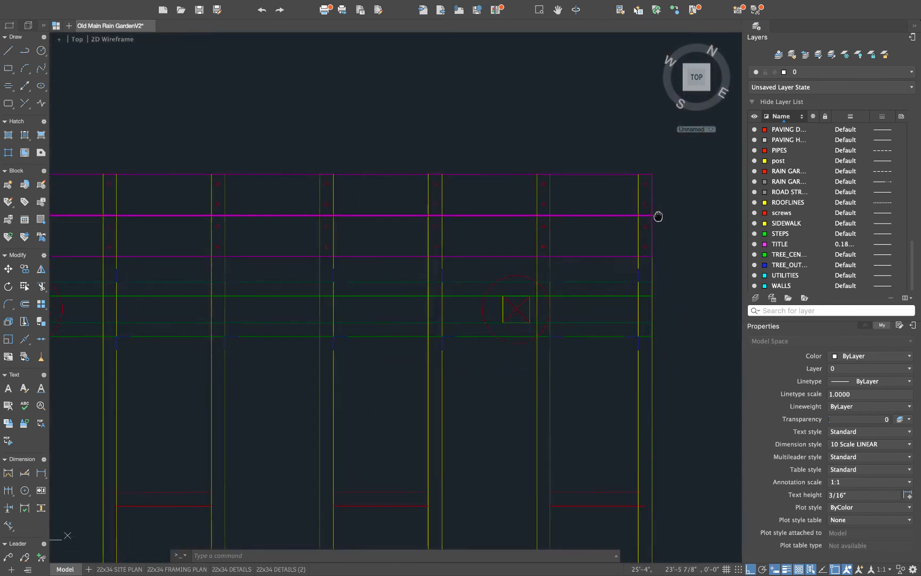
scroll(653, 219, "down", 2)
scroll(649, 221, "up", 4)
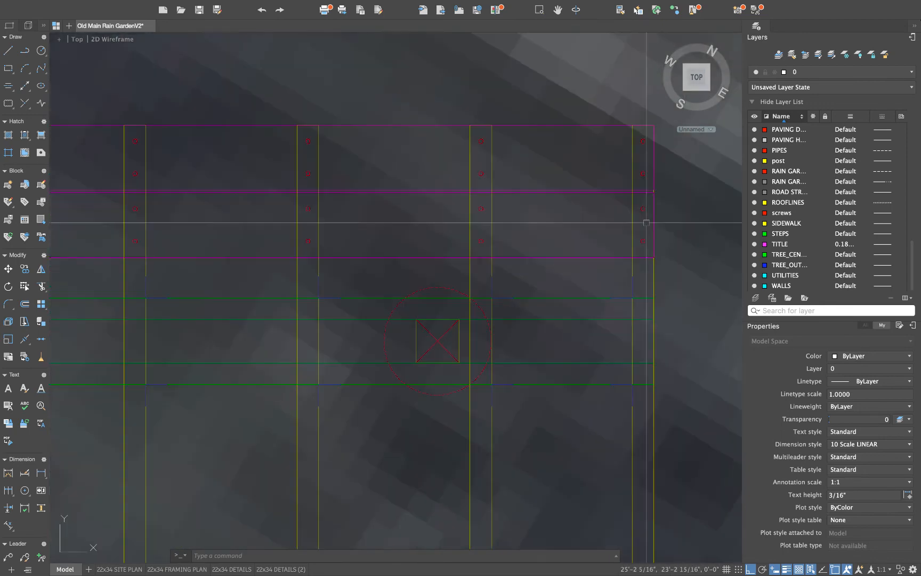
Try isolating the decking board and screws layers from a board line and a screw, and restore all layers with LAYUNISO
left_click(612, 194)
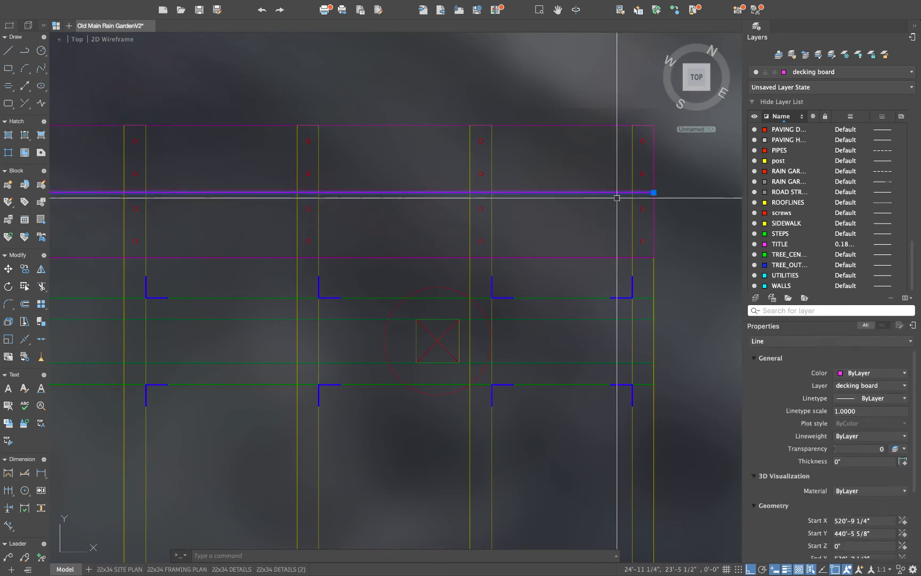
left_click(643, 208)
scroll(608, 203, "up", 2)
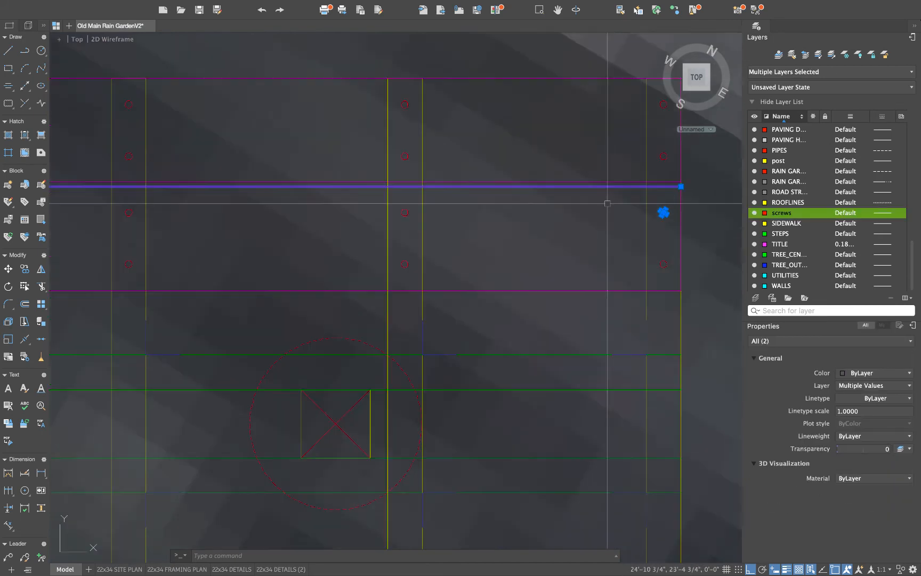
type("layis")
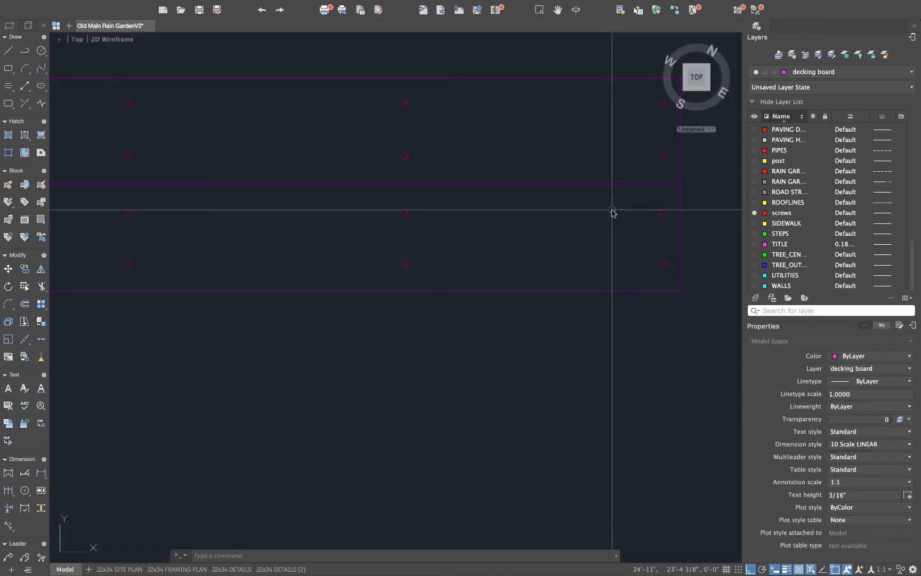
type("layuniso")
key("Return")
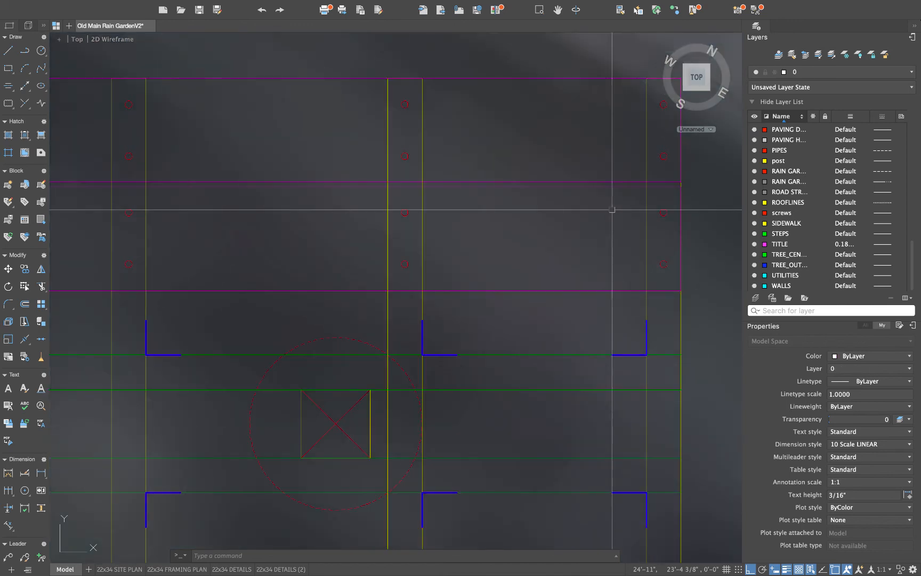
Configure LAYISO to turn off non-isolated layers and to use Off in paper space viewports
type("layis")
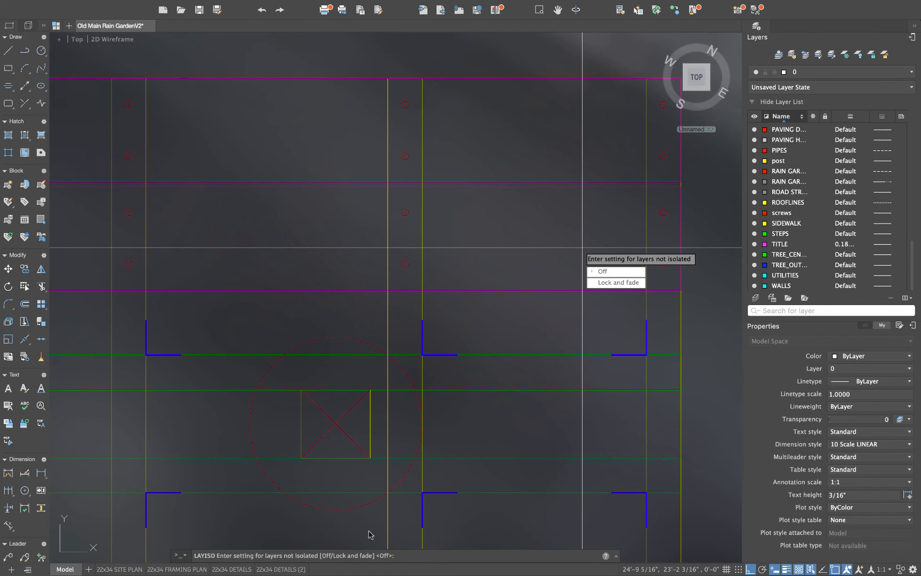
key("Return")
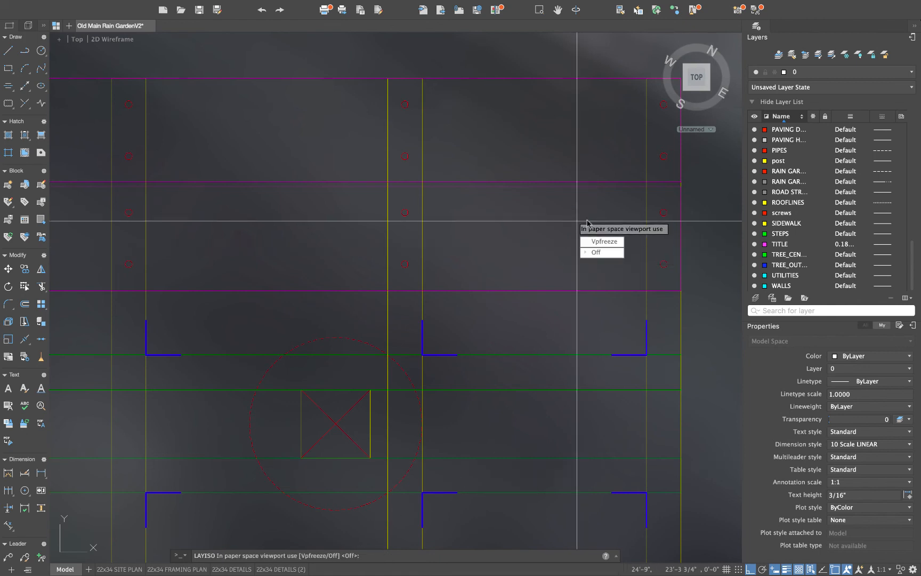
key("Return")
Isolate the screws and decking board layers with LAYISO
type("layu")
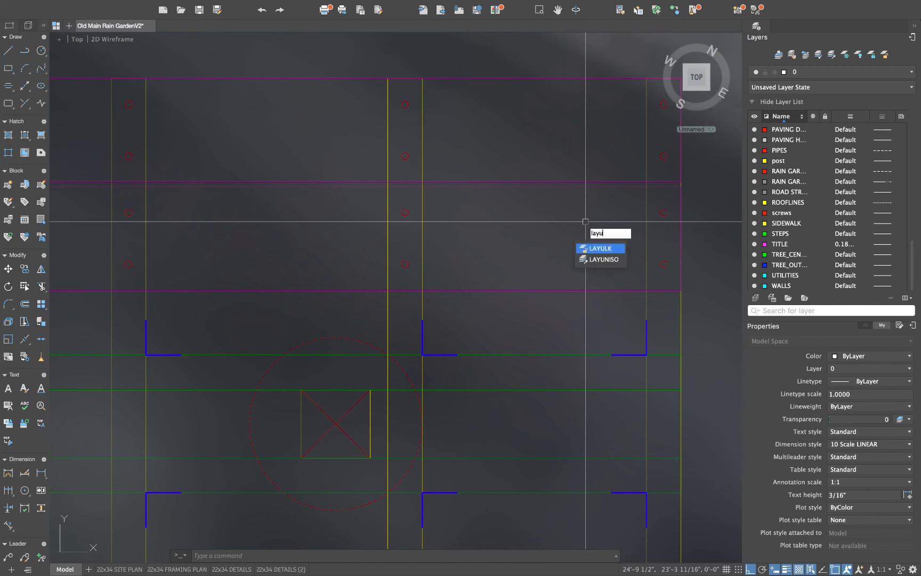
key("BackSpace")
type("iso")
key("Return")
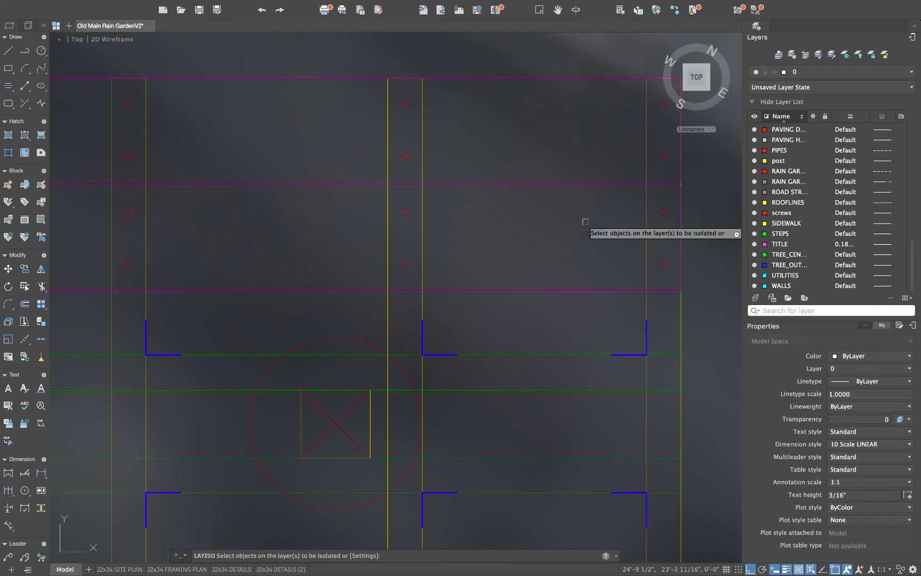
left_click(663, 213)
key("Return")
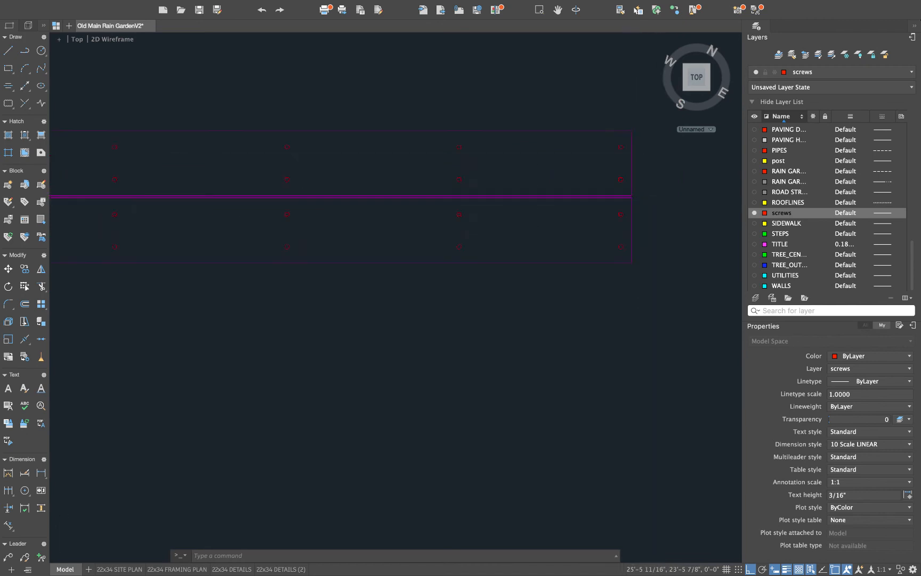
Copy the second decking board and its screws downward three times, keeping the same gap between boards
scroll(605, 255, "down", 6)
left_click(601, 253)
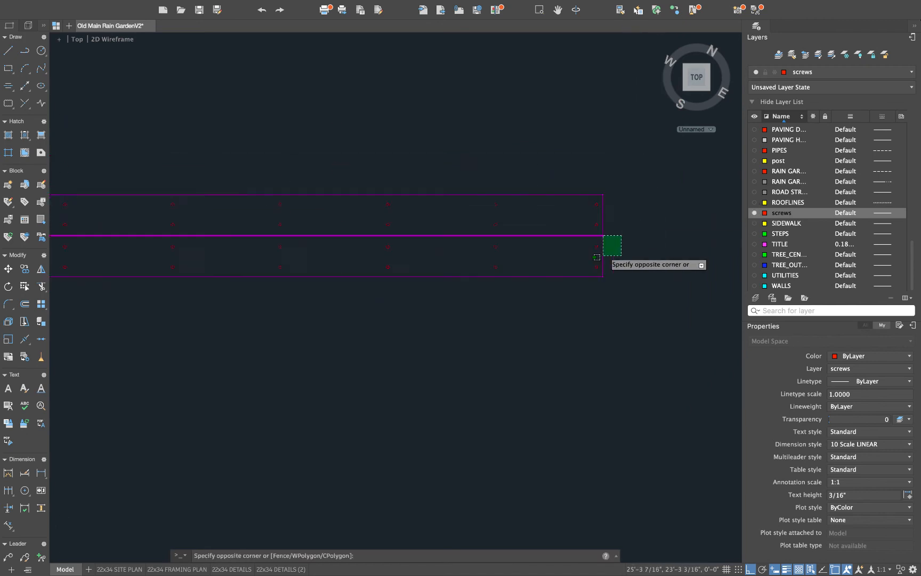
left_click(209, 328)
scroll(596, 245, "up", 10)
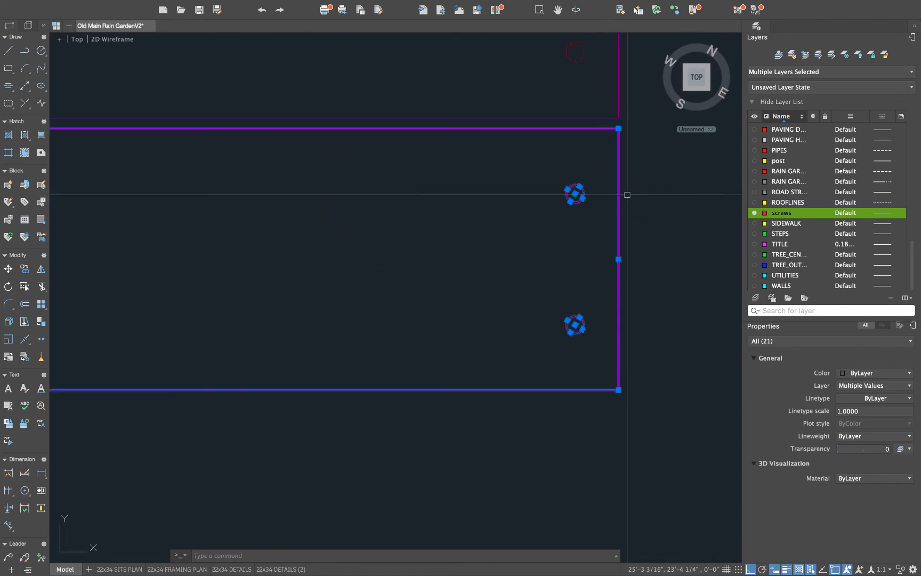
scroll(624, 200, "down", 6)
middle_click_drag(541, 308, 514, 333)
type("co")
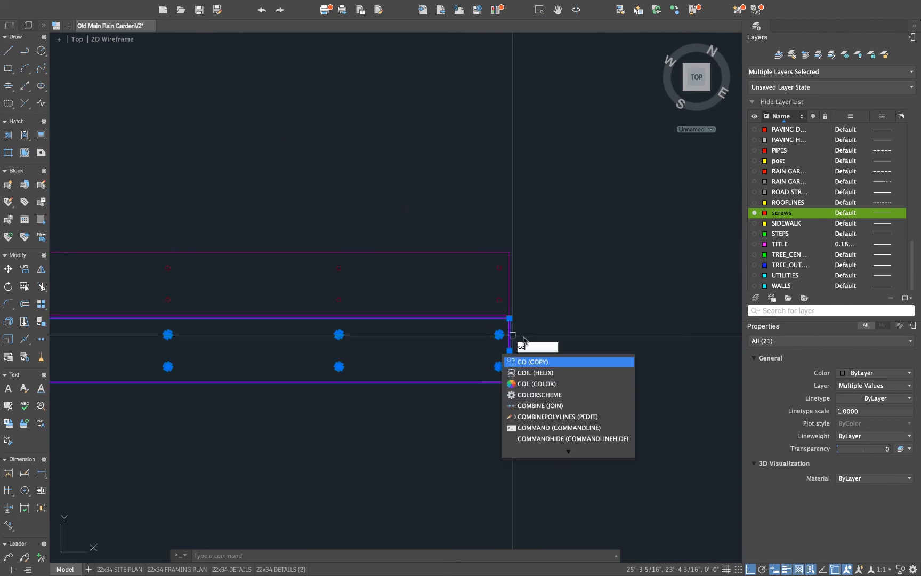
key("Return")
left_click(509, 251)
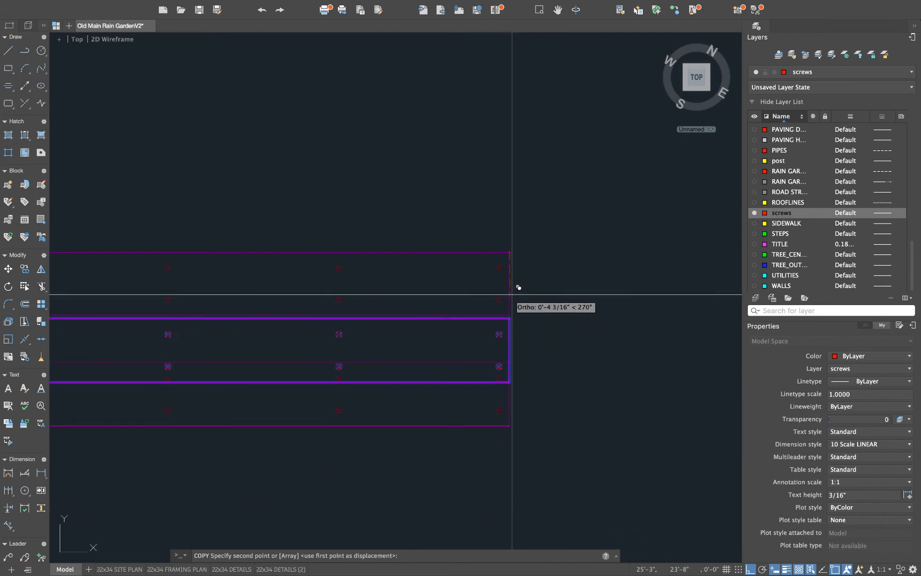
scroll(514, 309, "up", 6)
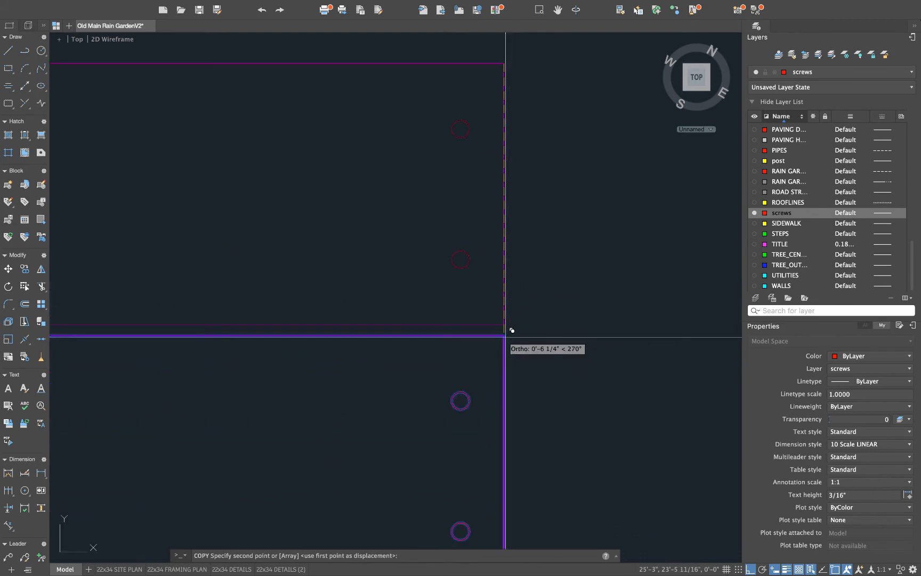
scroll(511, 328, "down", 8)
scroll(507, 288, "up", 4)
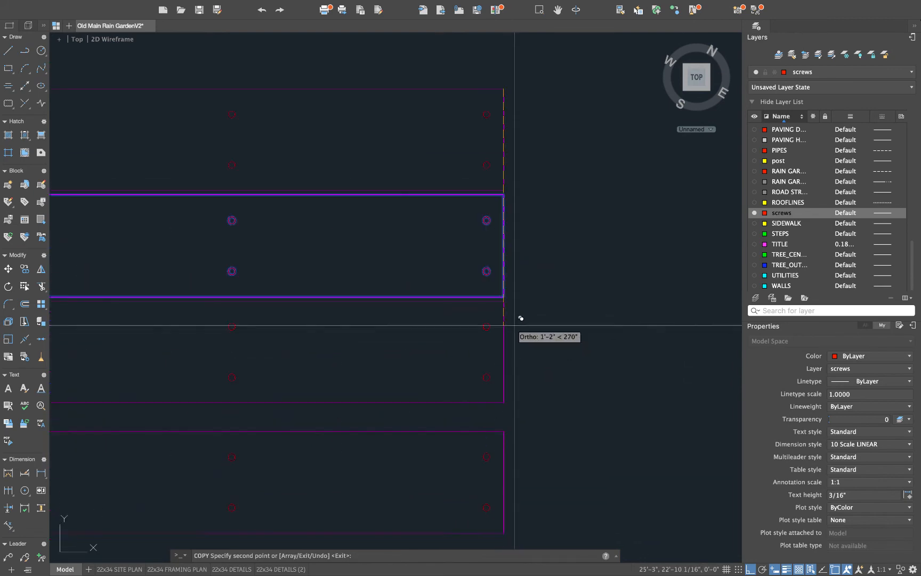
scroll(509, 294, "down", 2)
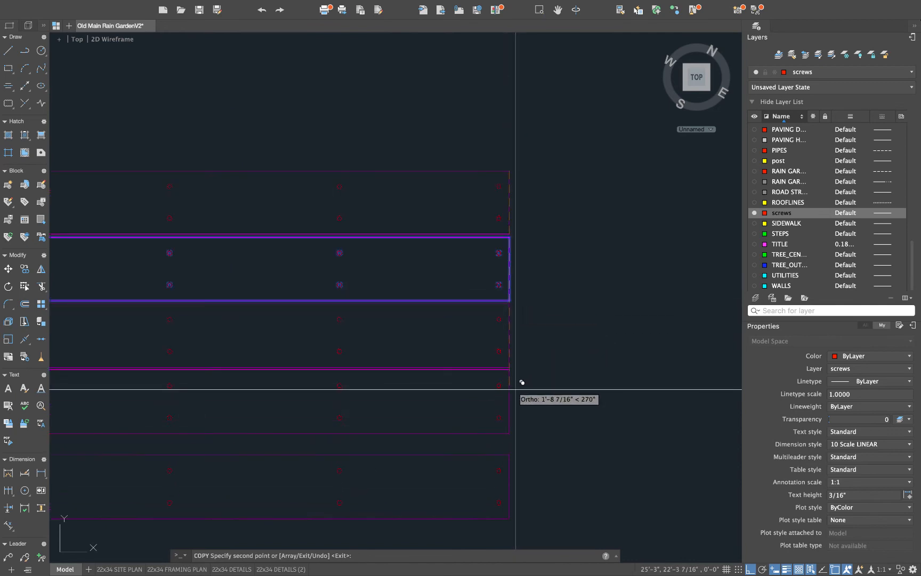
scroll(522, 319, "down", 2)
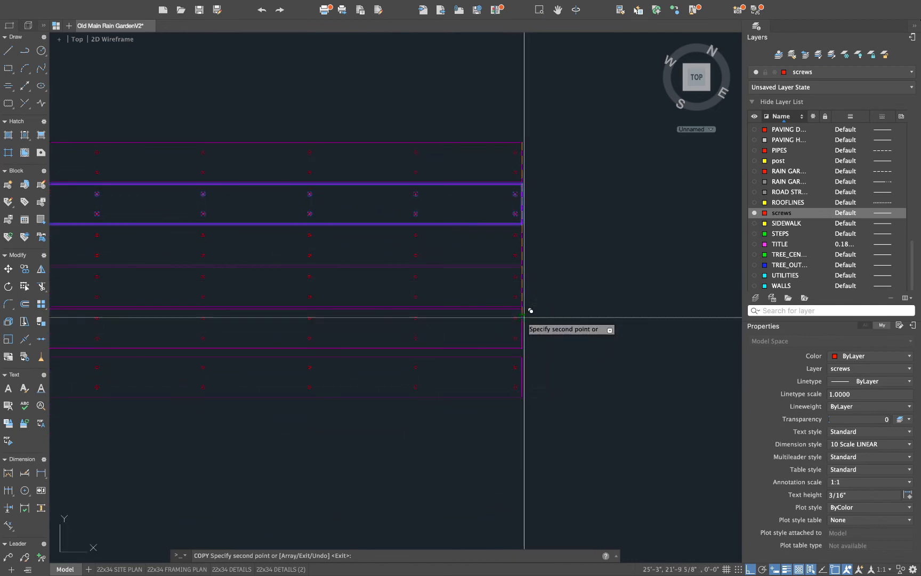
scroll(528, 299, "up", 4)
scroll(522, 295, "down", 3)
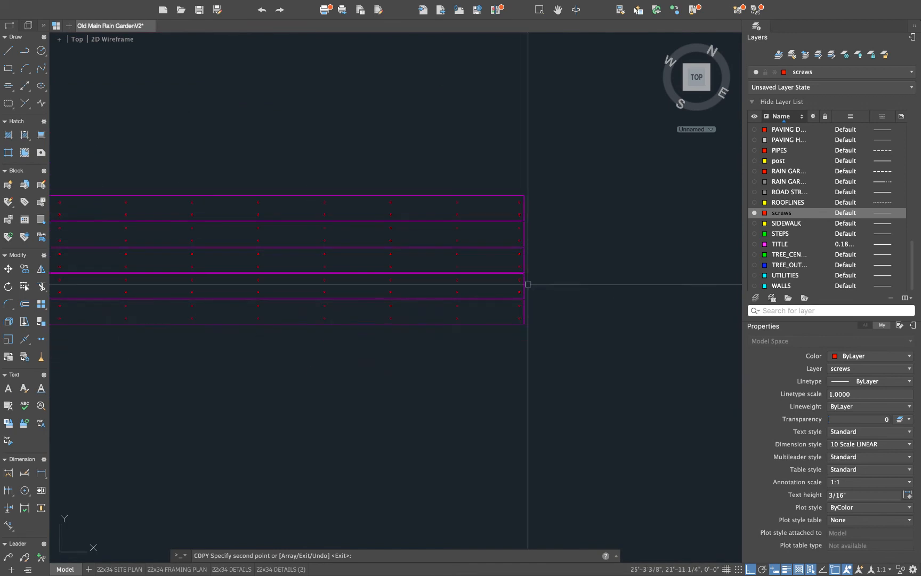
Copy the fifth decking board and its screws downward four times, snapping each copy at the same gapped board spacing
scroll(535, 314, "up", 3)
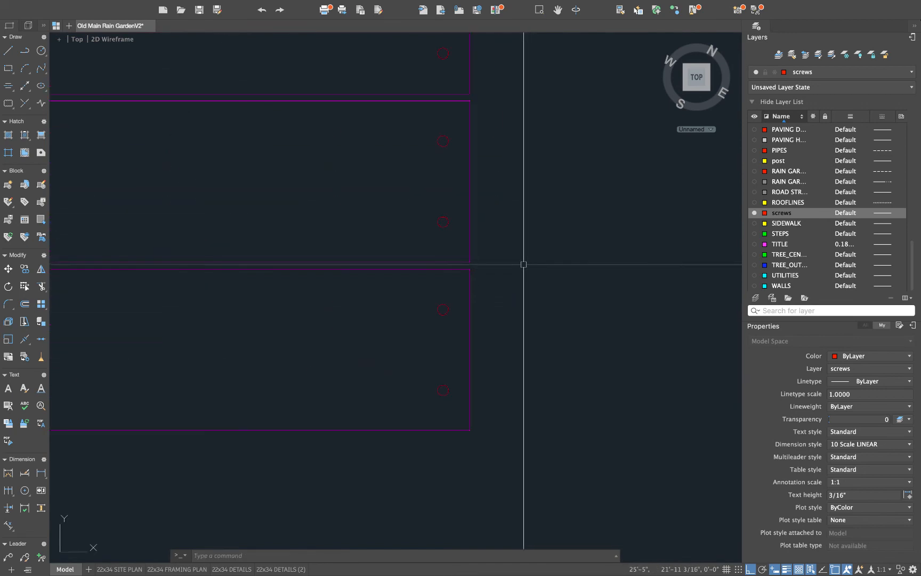
scroll(523, 265, "down", 3)
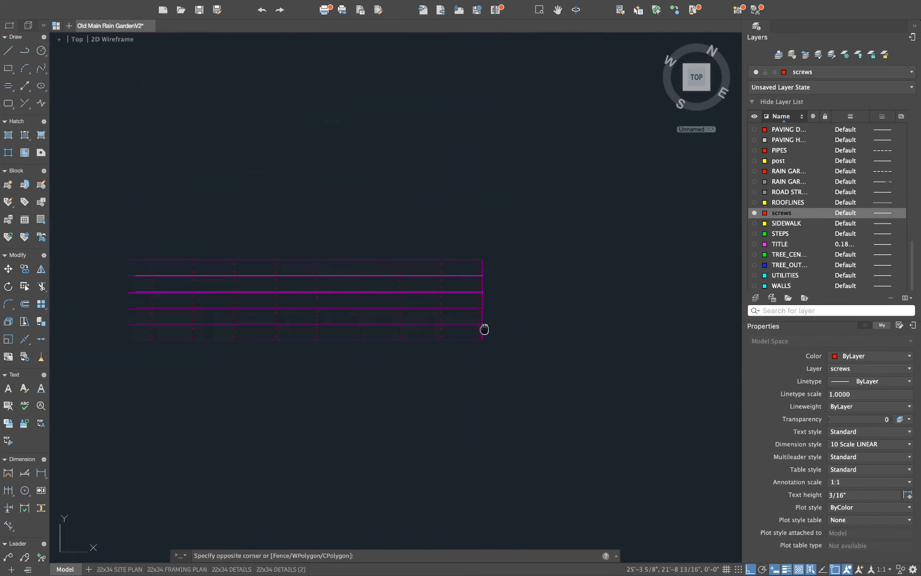
left_click(350, 341)
scroll(493, 326, "up", 5)
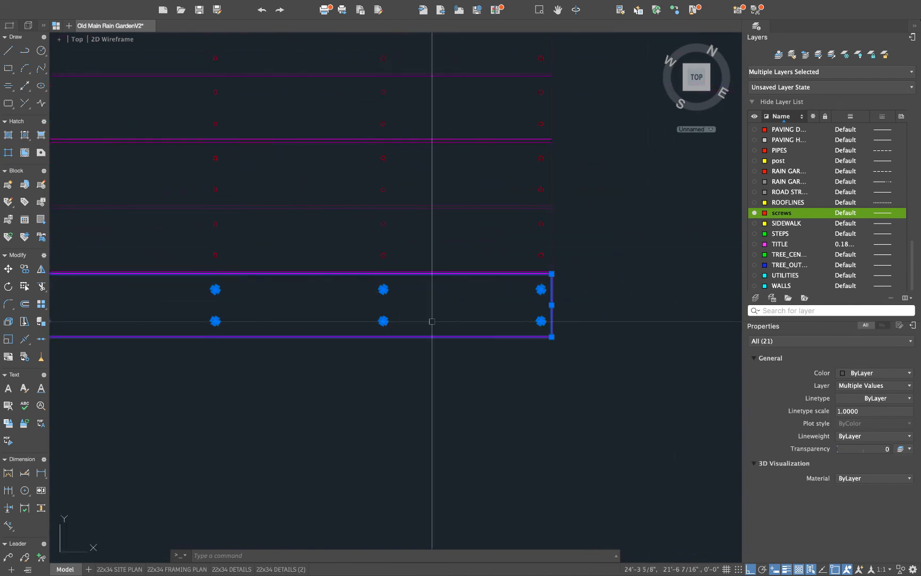
scroll(552, 270, "up", 5)
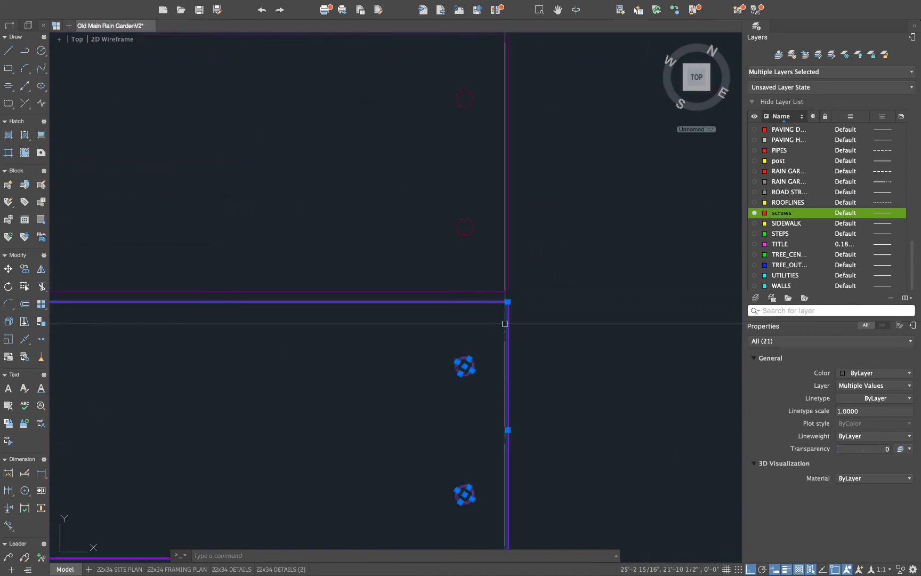
type("o")
key("Return")
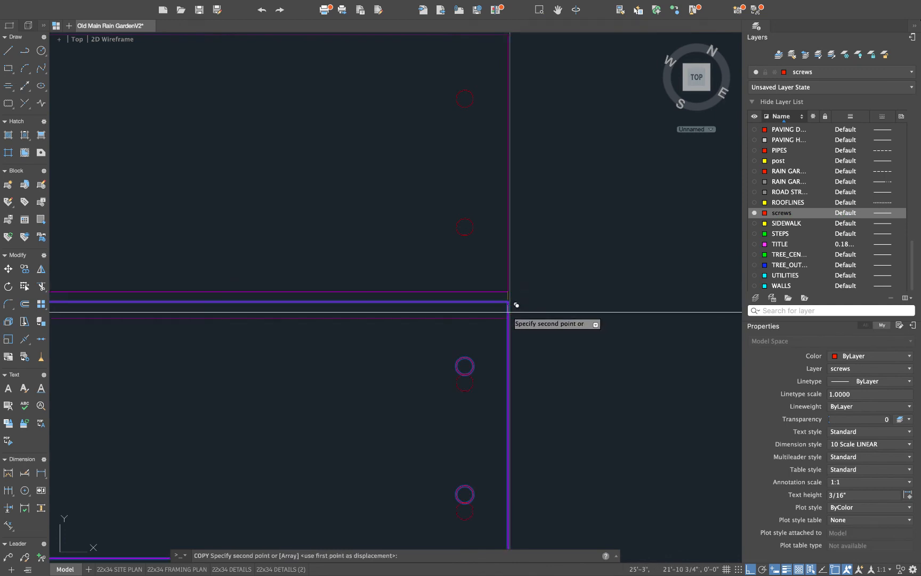
scroll(516, 305, "down", 2)
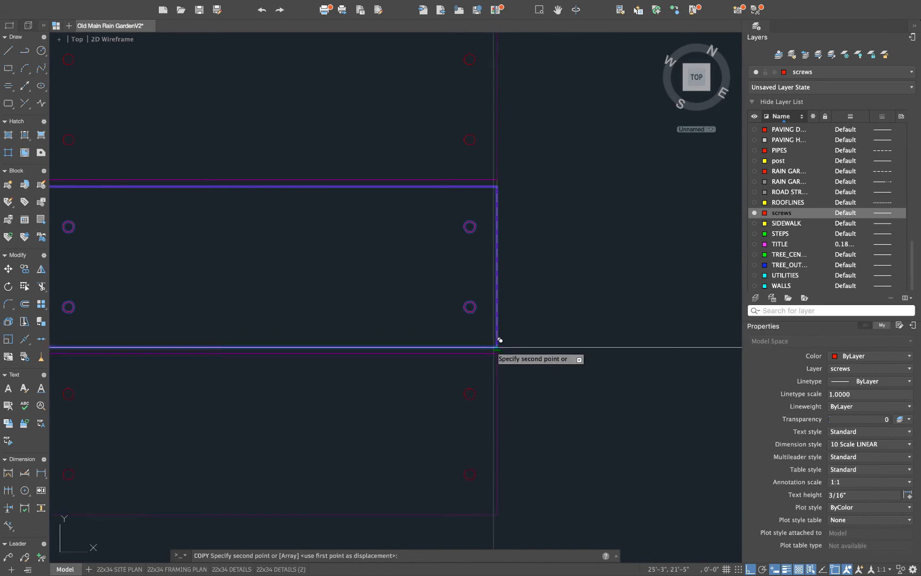
scroll(500, 339, "up", 4)
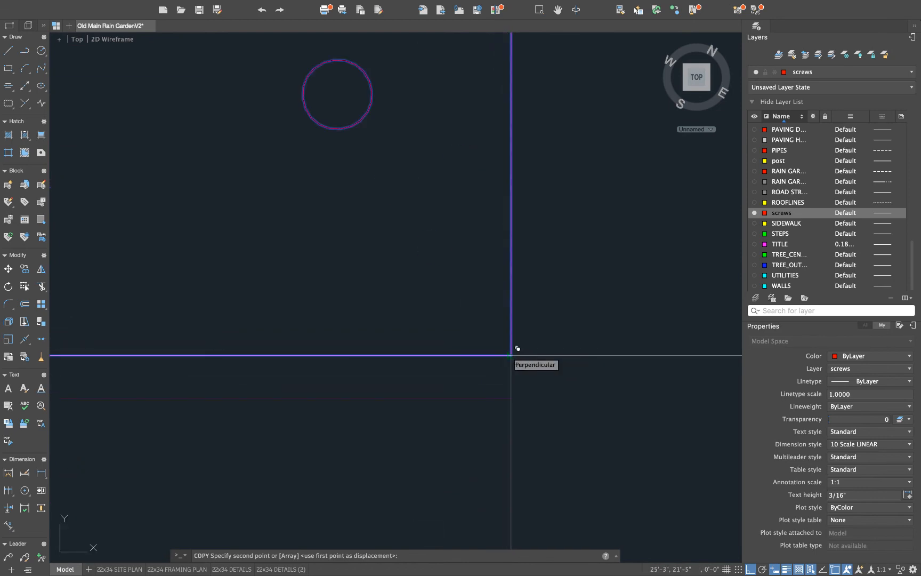
left_click(511, 355)
scroll(509, 386, "down", 3)
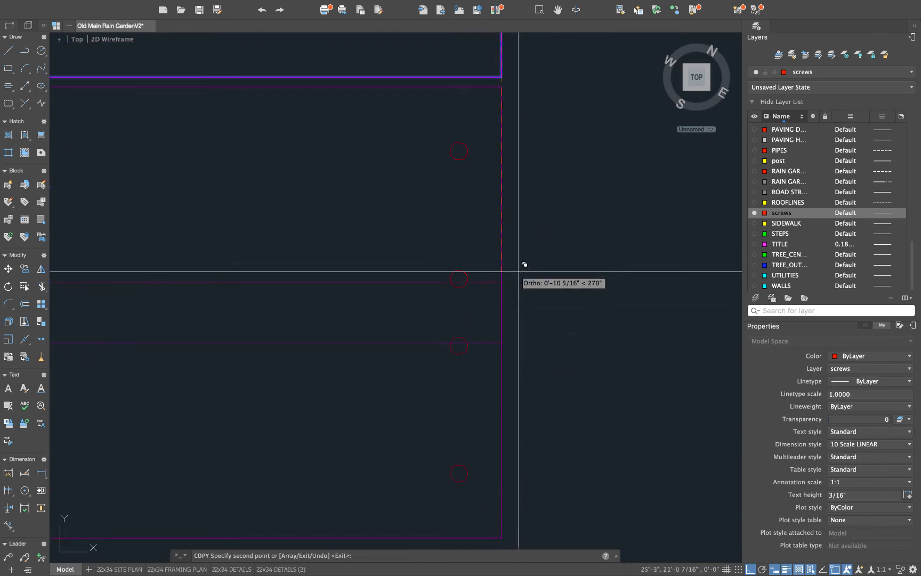
scroll(505, 335, "down", 3)
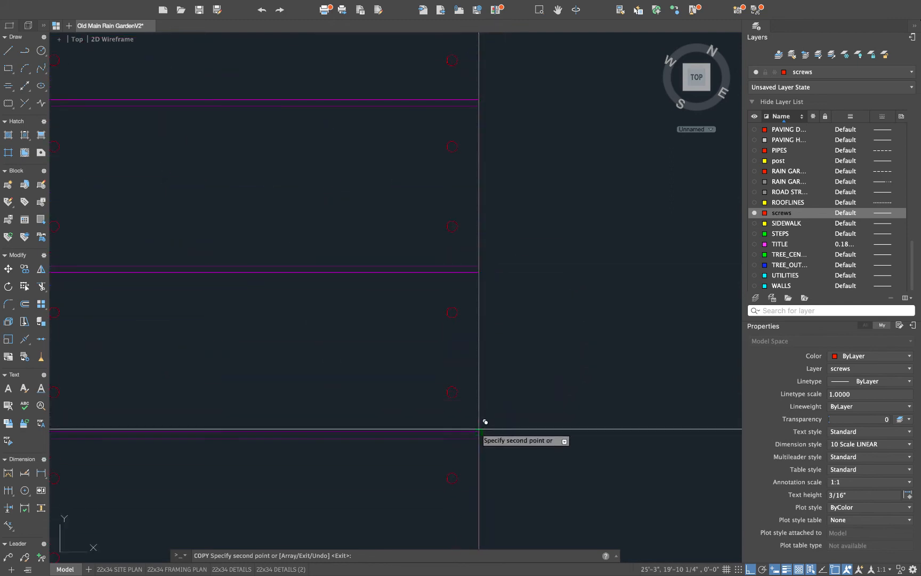
scroll(512, 353, "down", 5)
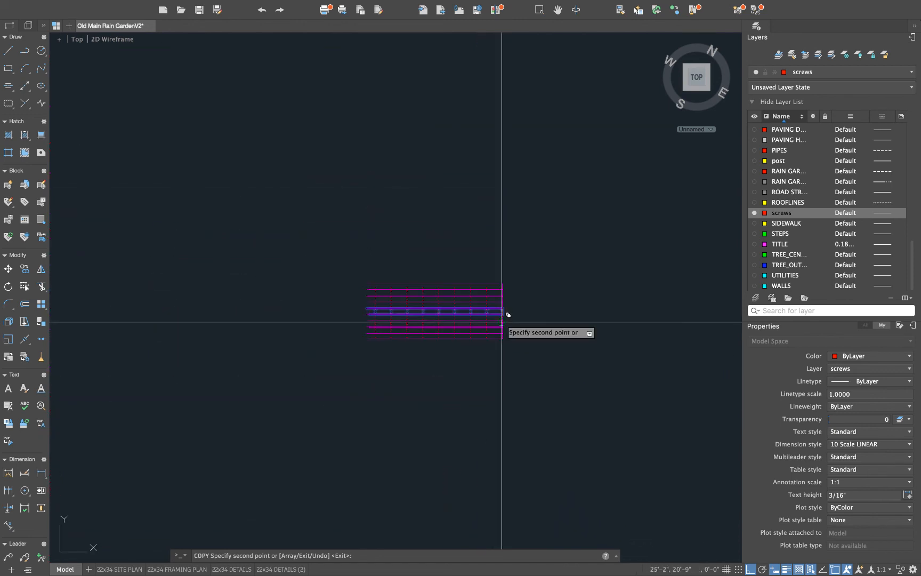
scroll(509, 313, "up", 8)
key("Escape")
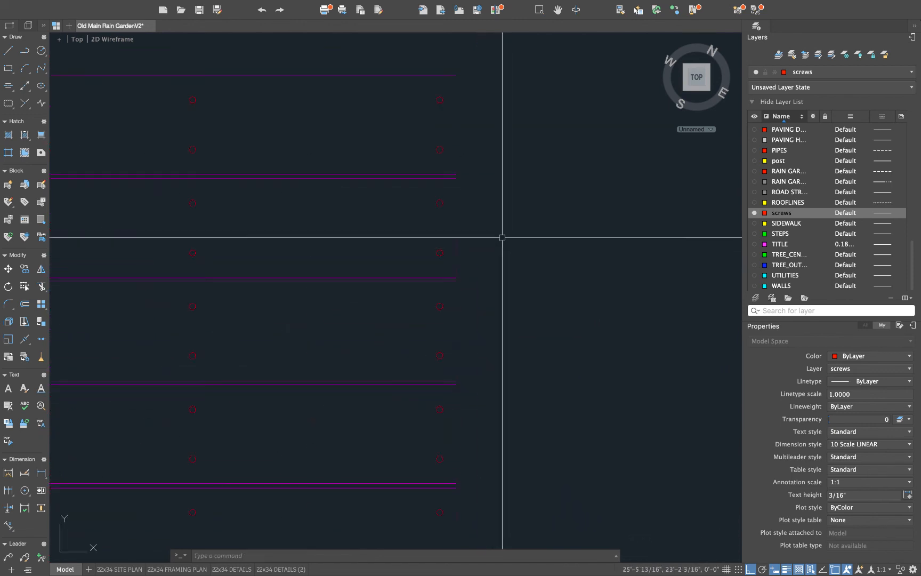
left_click(491, 176)
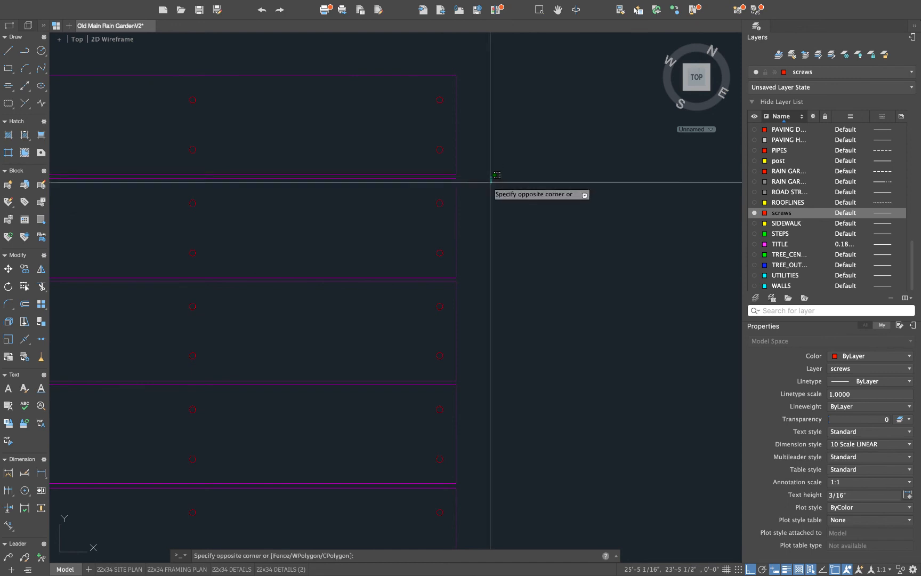
scroll(449, 288, "down", 8)
middle_click_drag(452, 289, 693, 190)
left_click(431, 327)
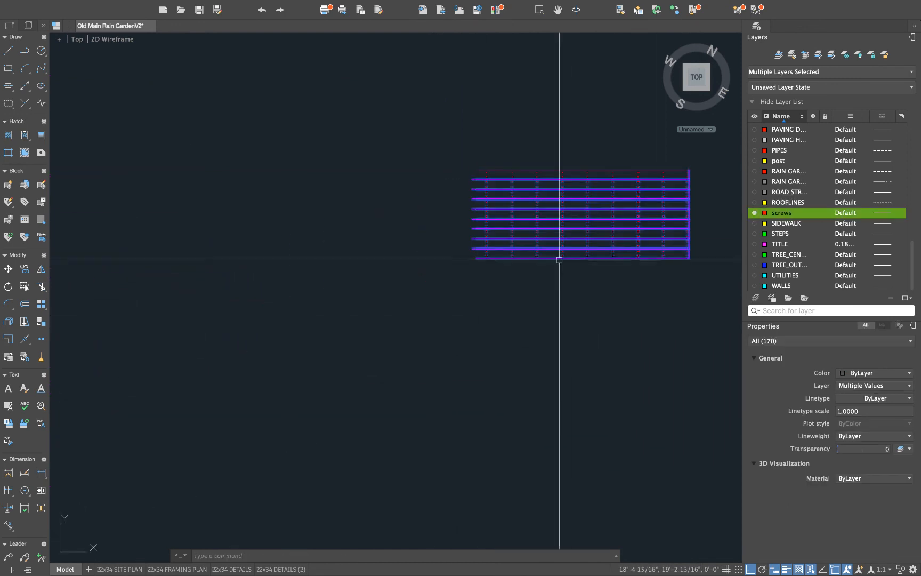
type("co")
key("Return")
scroll(684, 192, "up", 8)
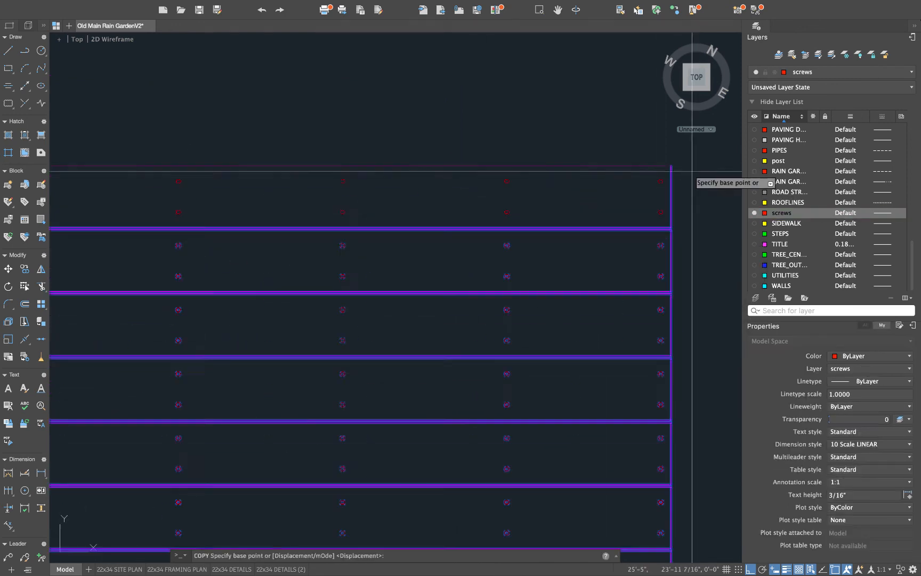
scroll(603, 283, "down", 6)
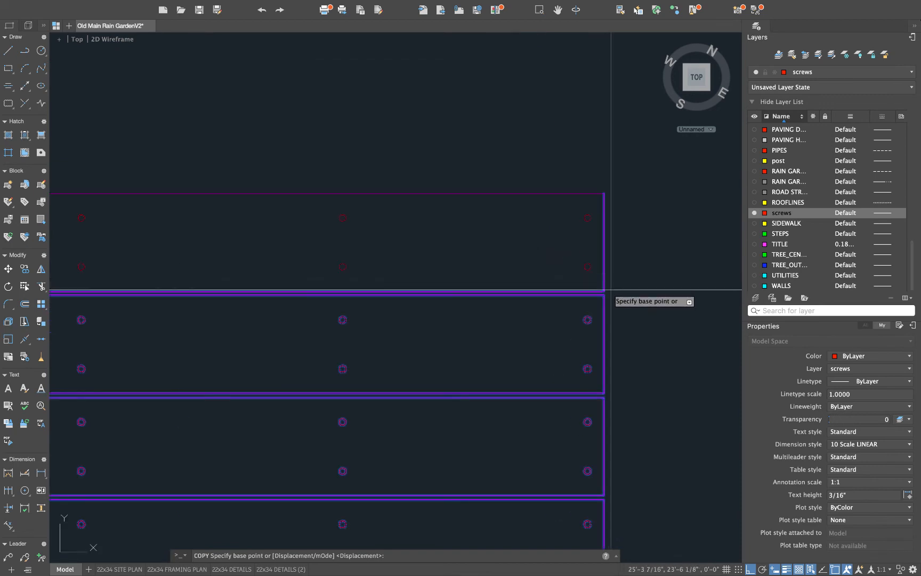
key("Escape")
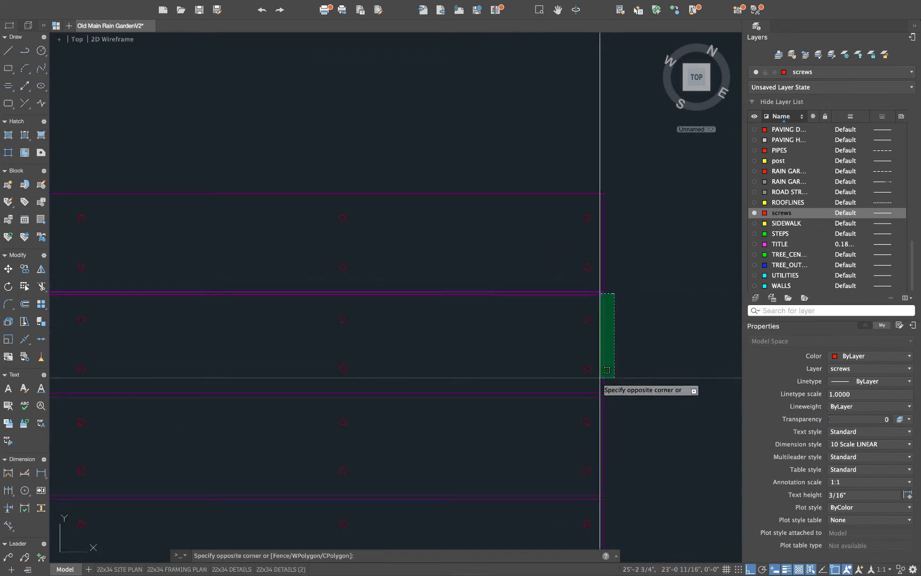
Copy the eight decking boards below the first one, with their screws, as a block directly beneath the last board, leaving the first board's lines out
scroll(597, 381, "down", 10)
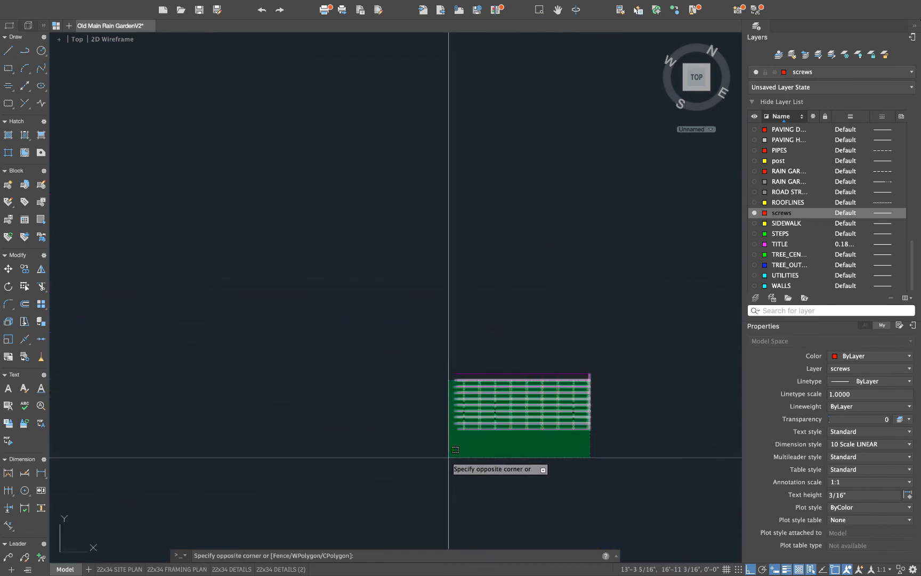
left_click(451, 458)
scroll(488, 405, "up", 8)
scroll(480, 400, "up", 5)
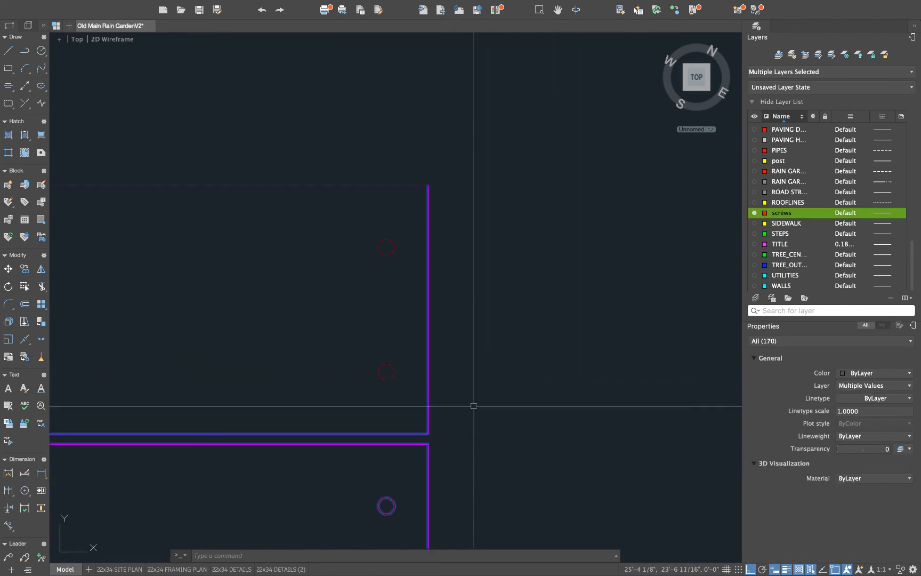
left_click(401, 433, "shift")
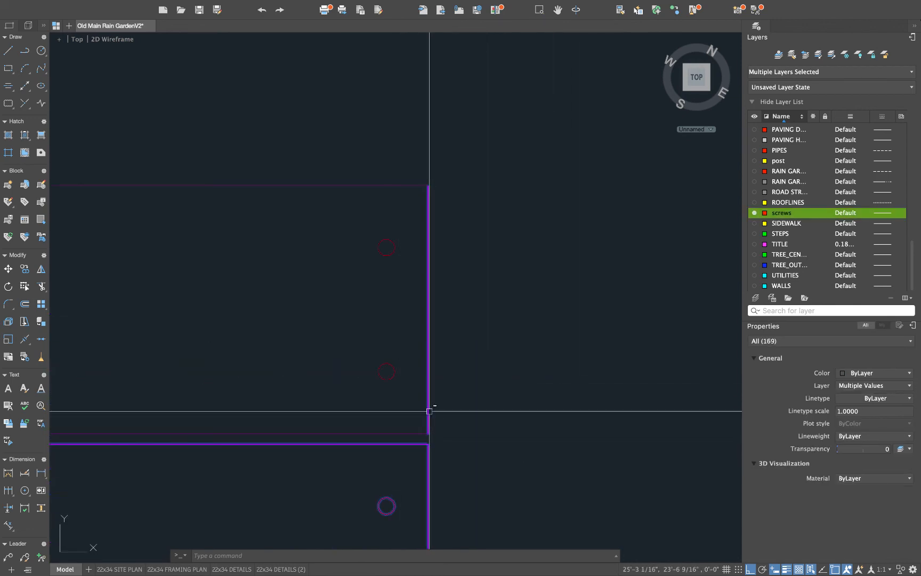
left_click(427, 407, "shift")
type("co")
key("Return")
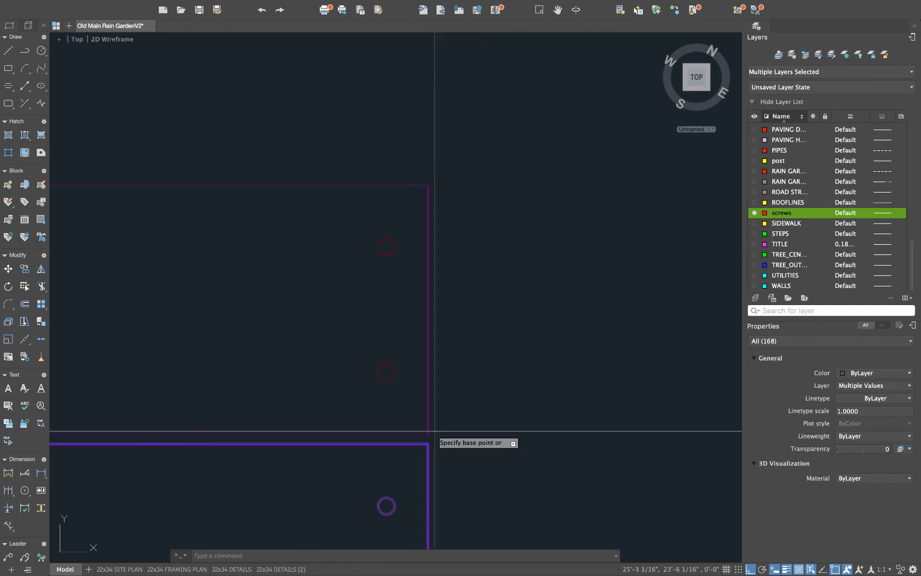
left_click(428, 436)
scroll(442, 414, "down", 10)
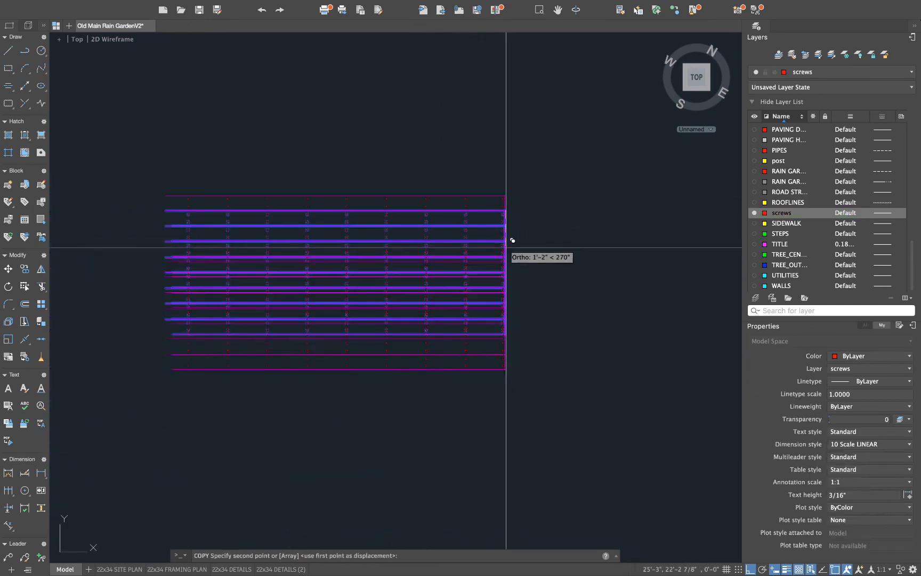
scroll(508, 250, "up", 5)
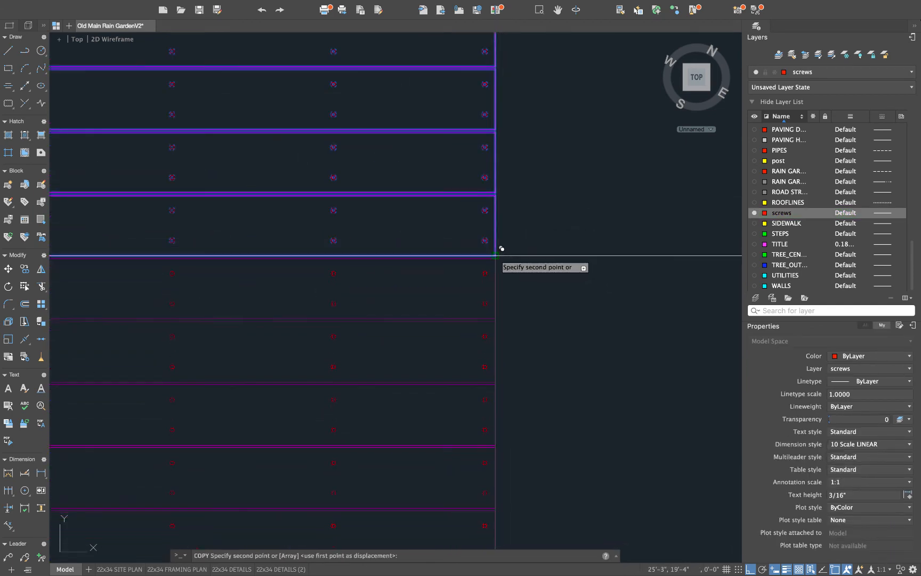
left_click(515, 247)
scroll(513, 248, "down", 5)
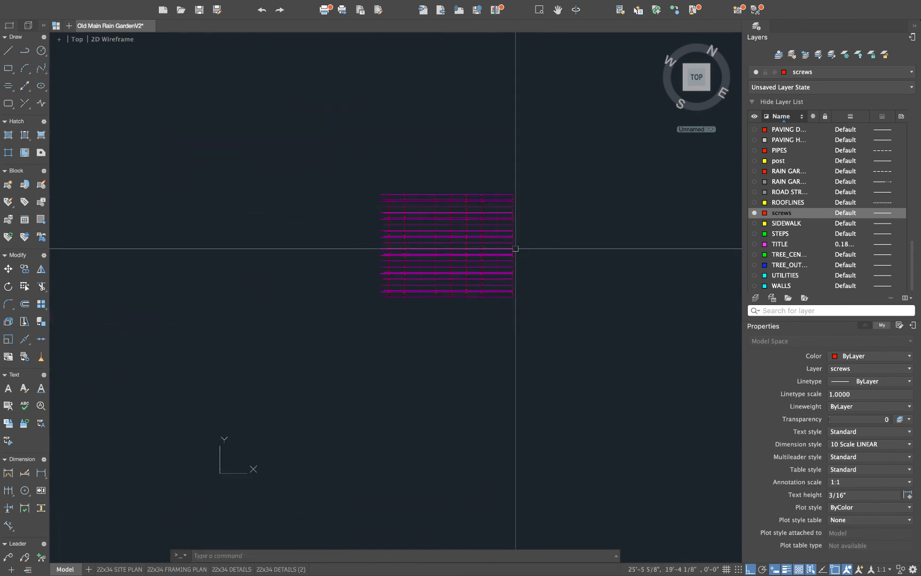
Restore all isolated layers with LAYUNISO so the boards show over the deck framing
type("layuni")
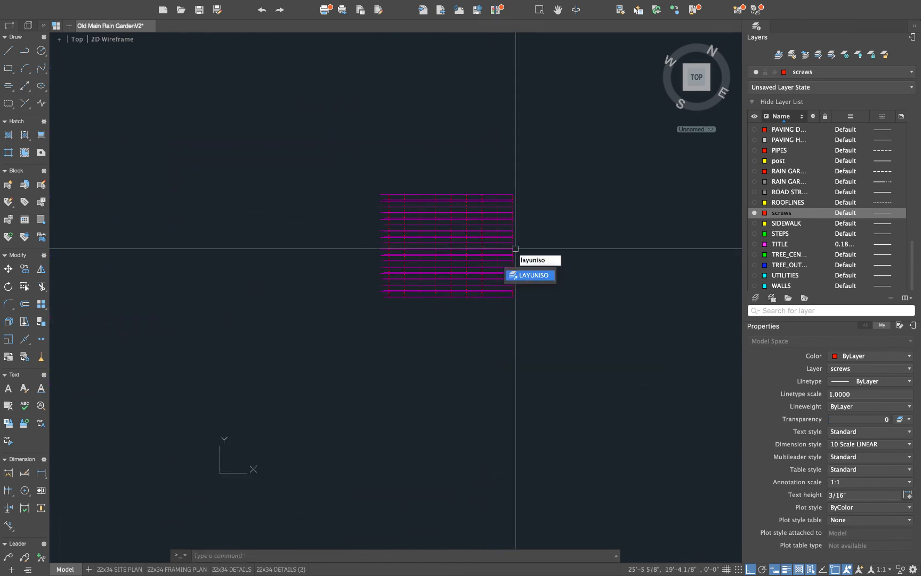
type("so")
key("Return")
scroll(410, 231, "up", 2)
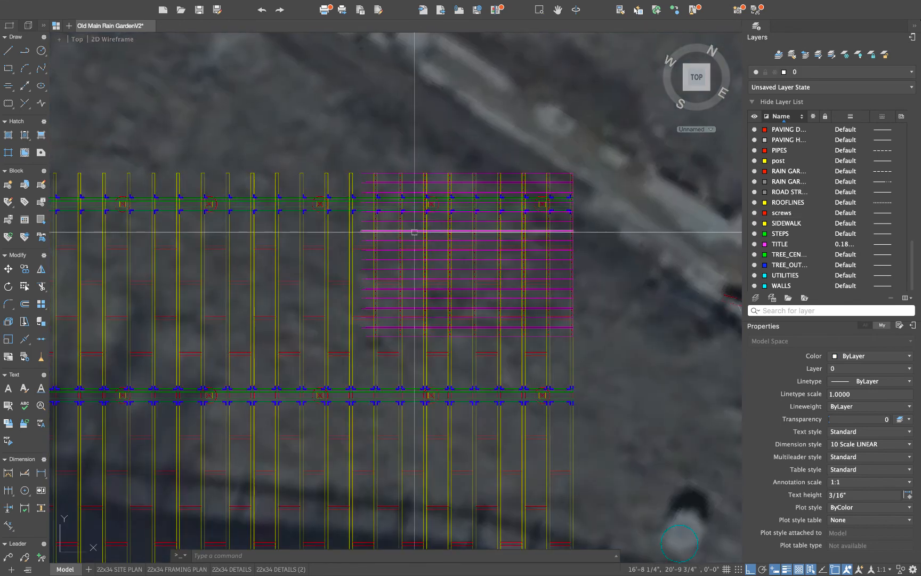
type("a")
key("Escape")
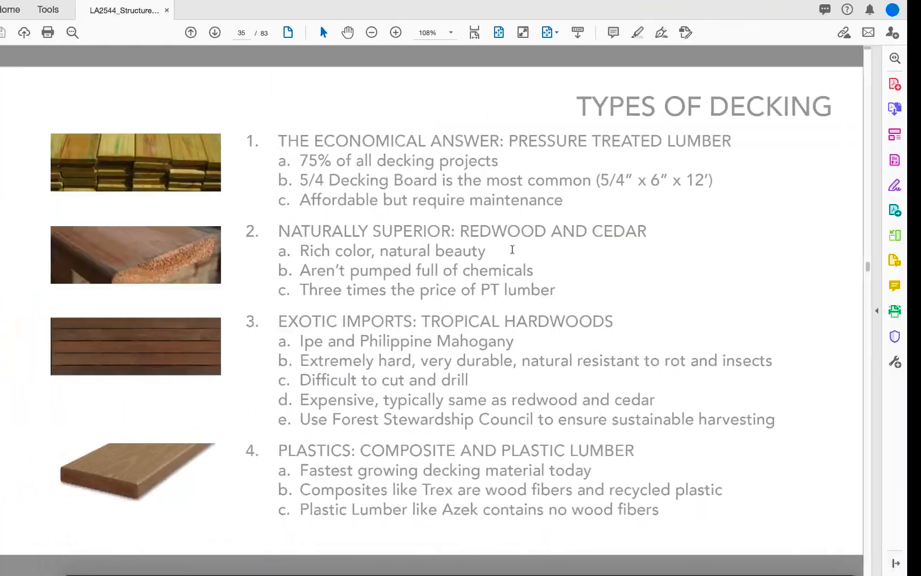
Page forward through the lecture PDF from the types of decking past the Project02 boardwalk and bioswale title slide
key("Right")
key("Right")
key("Right")
key("Right")
key("Right")
key("Right")
key("Right")
key("Right")
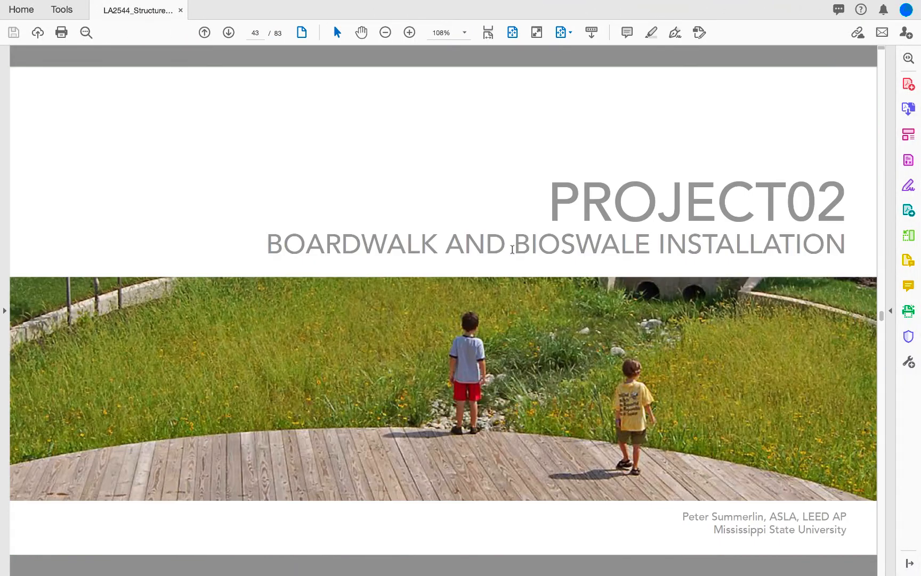
key("Right")
key("Right")
key("Right")
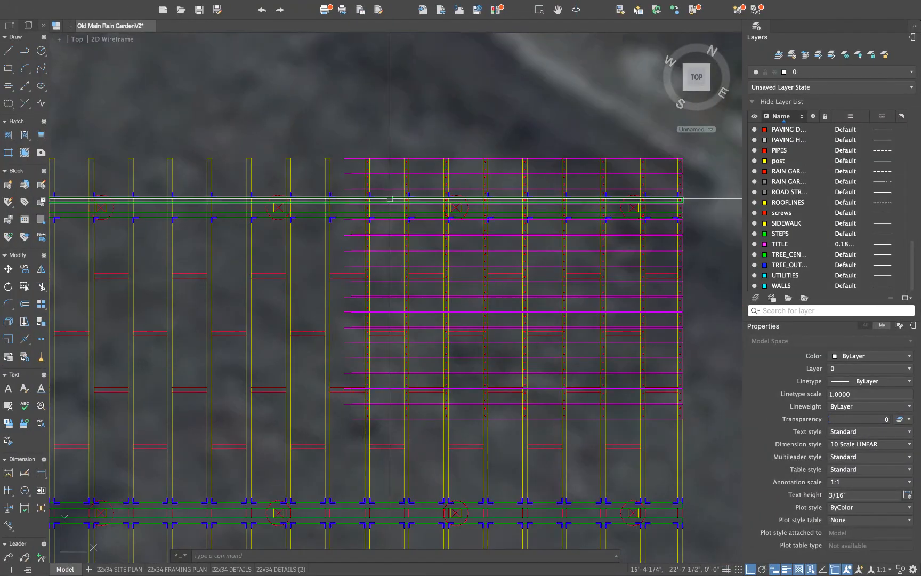
In AutoCAD, draw an S-shaped break line of two connected tangent arcs, running from above the first decking board diagonally down past the last board
type("arc")
key("Return")
scroll(388, 199, "up", 1)
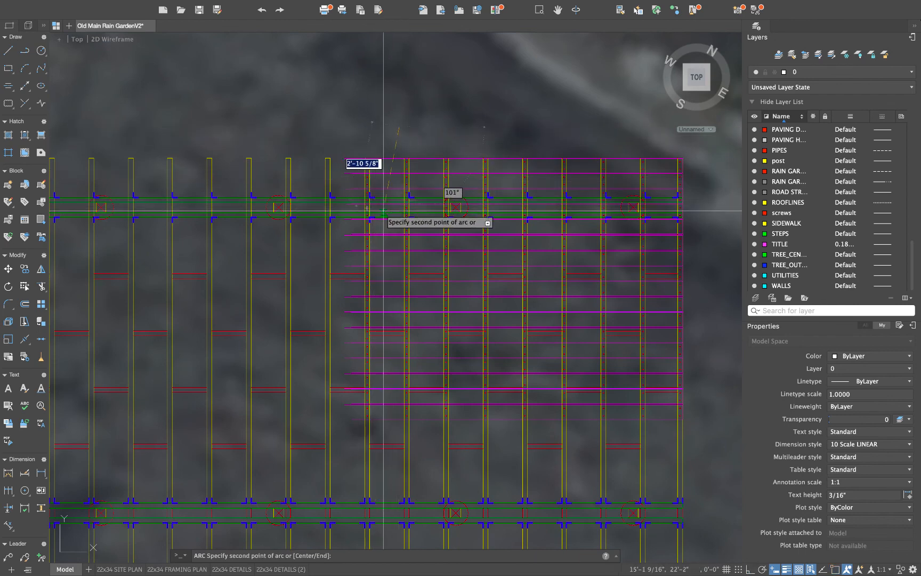
left_click(385, 266)
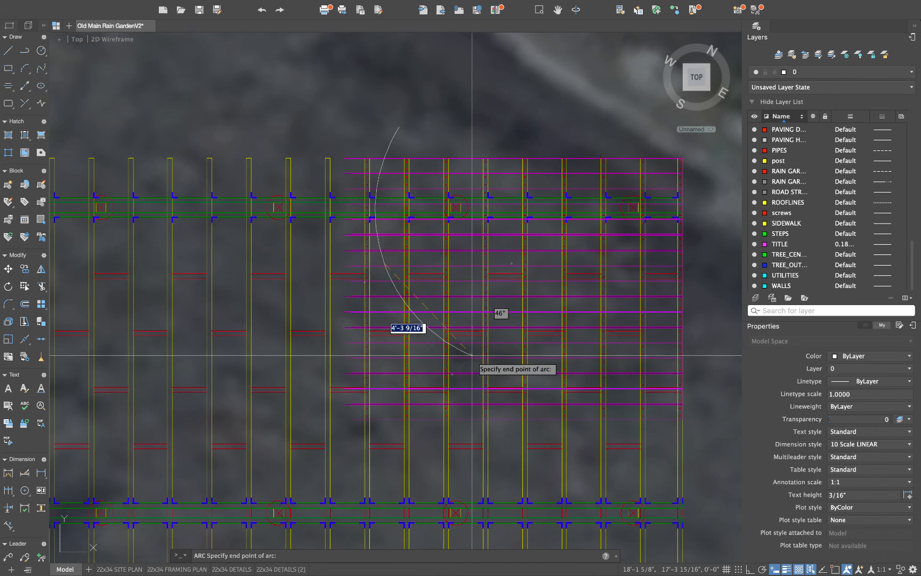
left_click(482, 323)
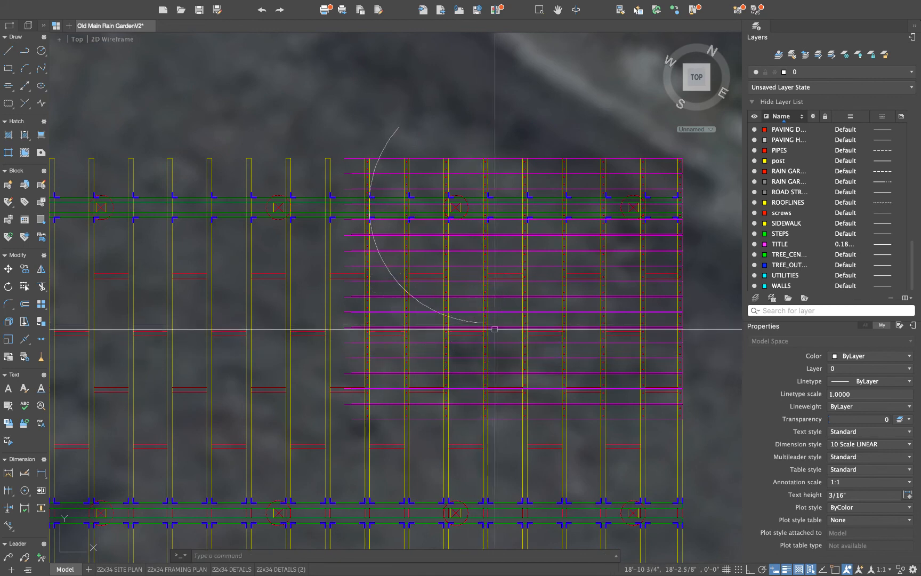
key("Return")
key("Return")
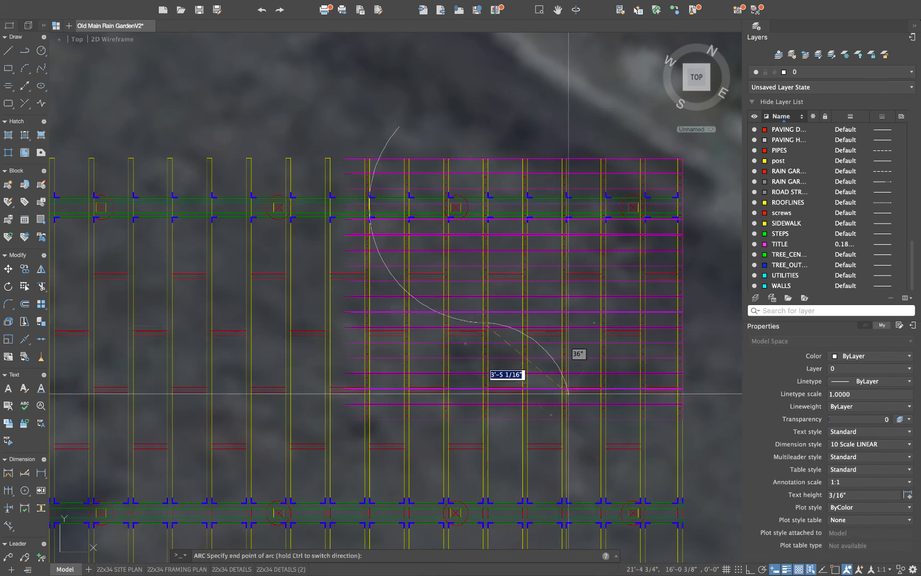
left_click(583, 467)
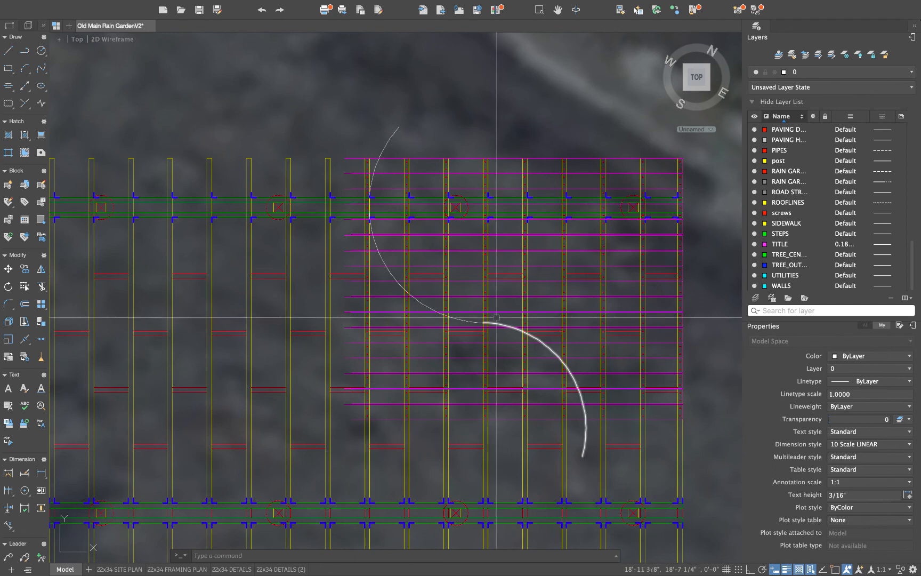
Try to isolate only the layers of the arc and the screws with LAYISO, and undo the isolation
left_click(384, 151)
scroll(370, 159, "up", 10)
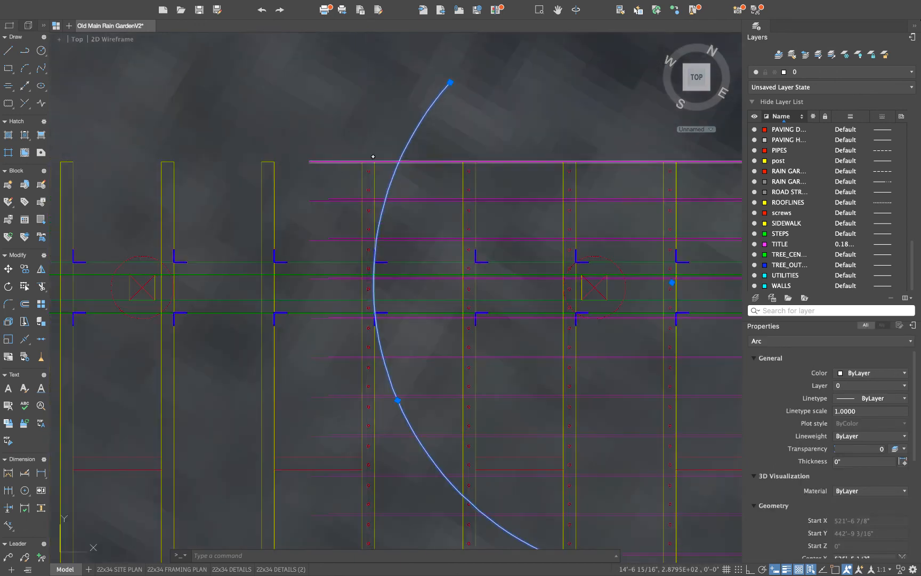
left_click(368, 185)
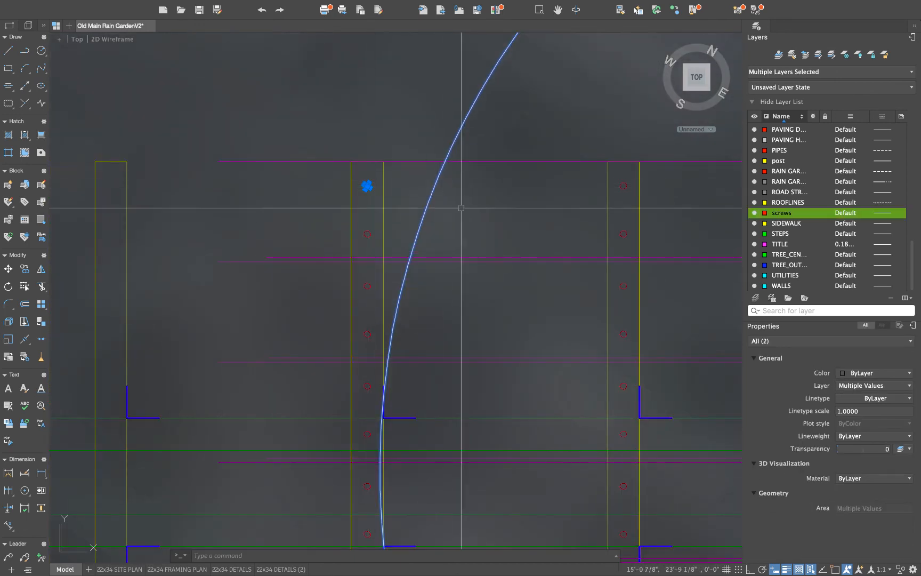
scroll(477, 210, "down", 5)
type("layiso")
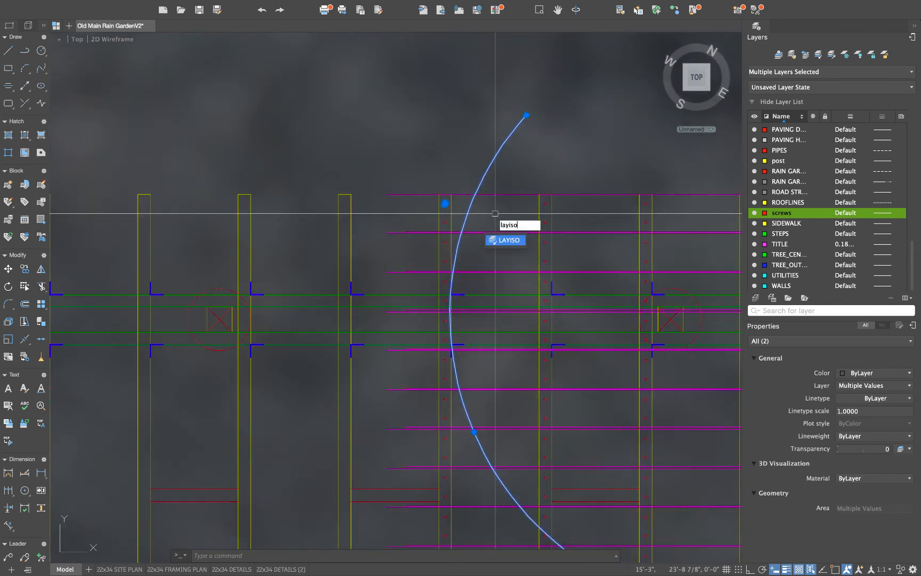
key("Return")
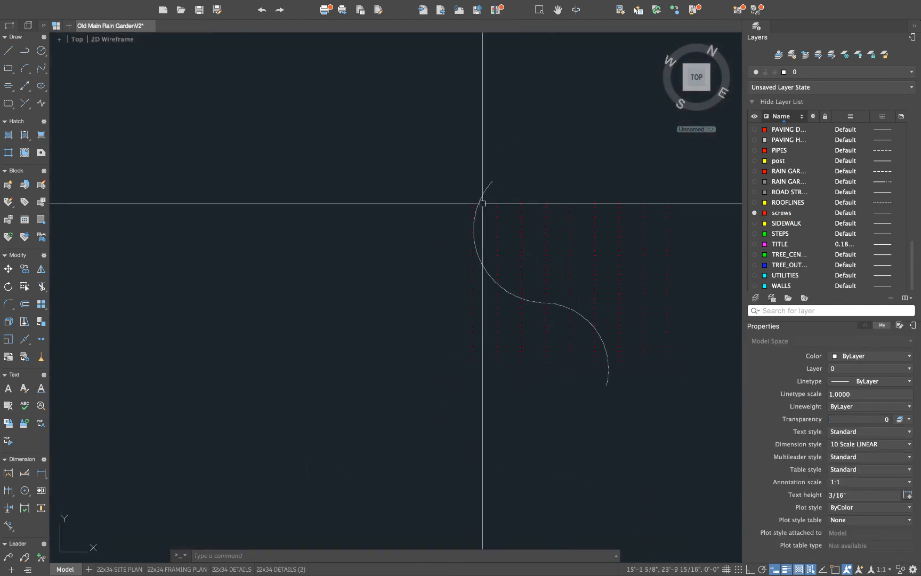
key("super+z")
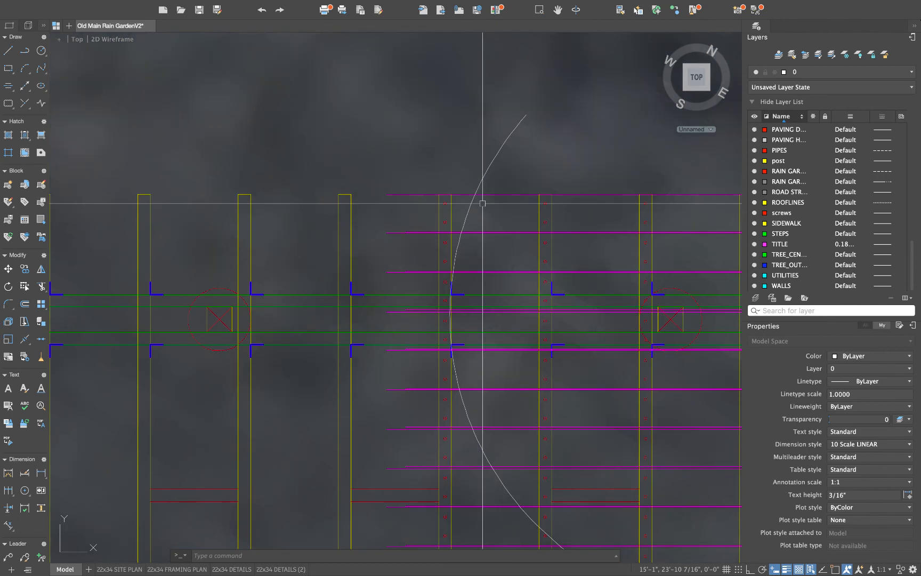
Isolate the layers of the arc, a decking board line and a screw with LAYISO
left_click(487, 194)
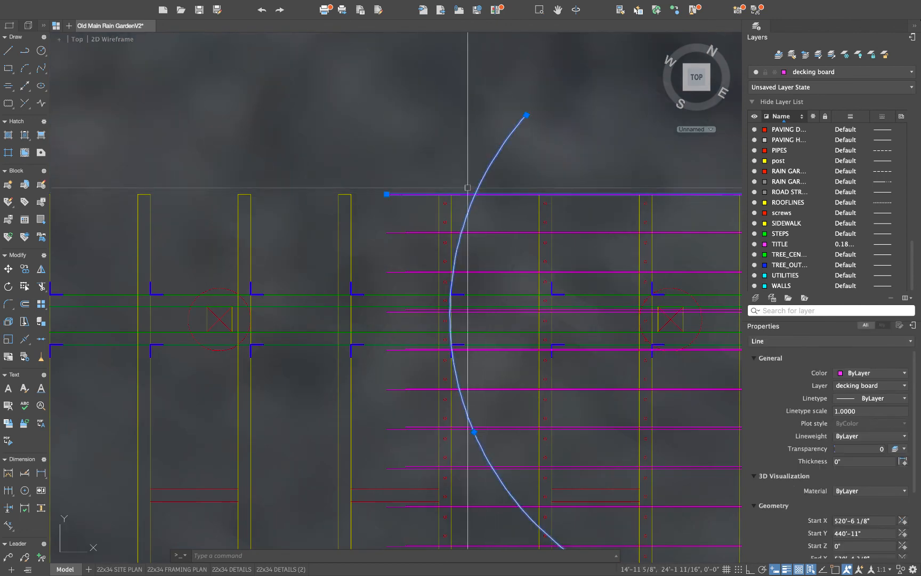
scroll(449, 202, "up", 2)
left_click(440, 203)
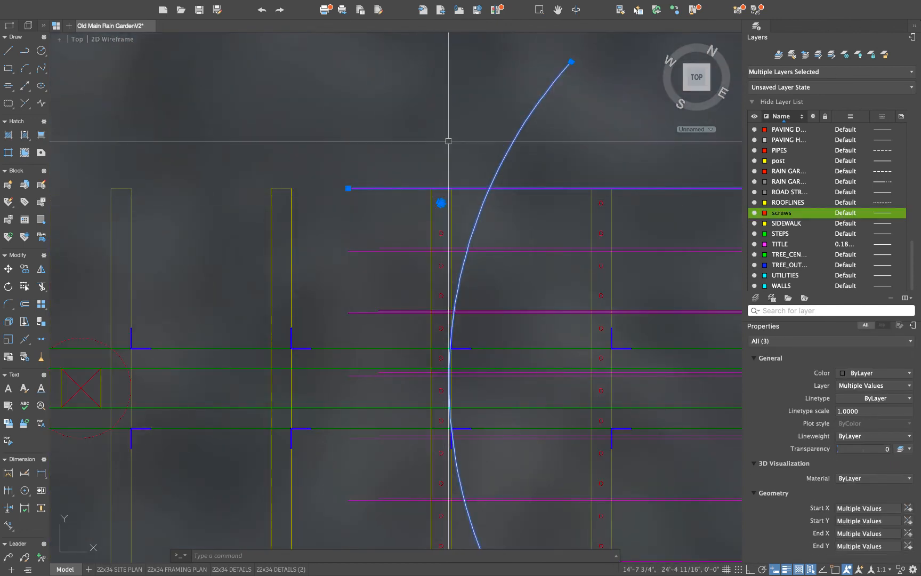
type("layiso")
key("Return")
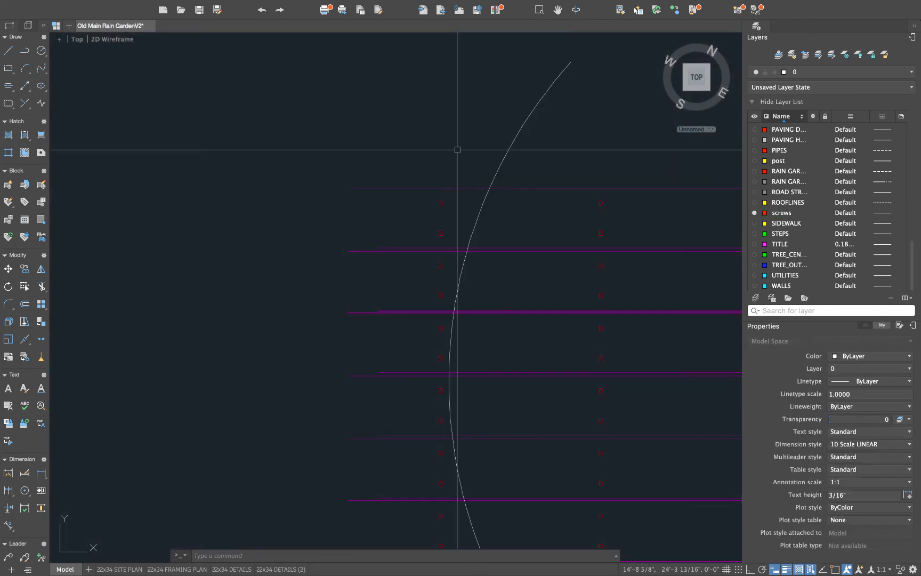
Trim all decking board lines back to the two arcs, removing the parts outside the S-curve
scroll(456, 148, "down", 2)
type("tr")
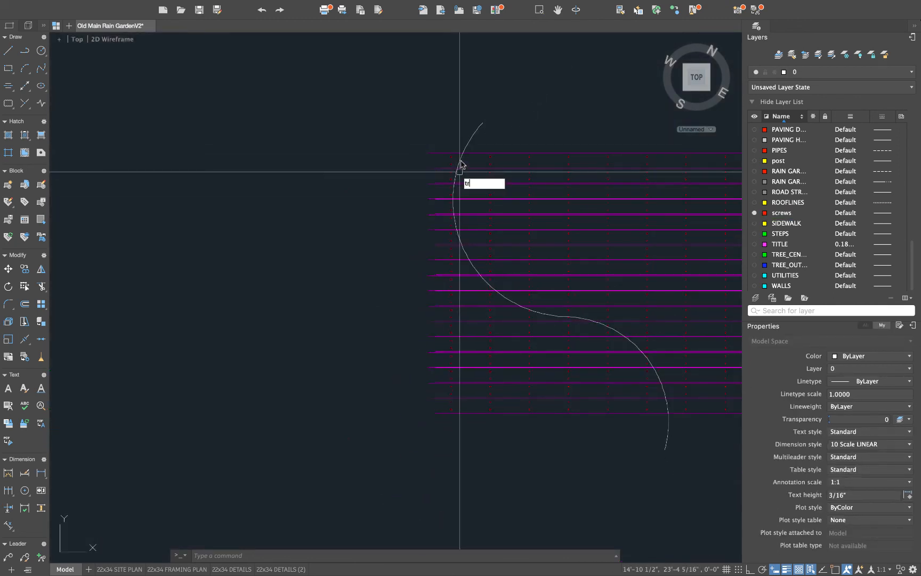
key("Return")
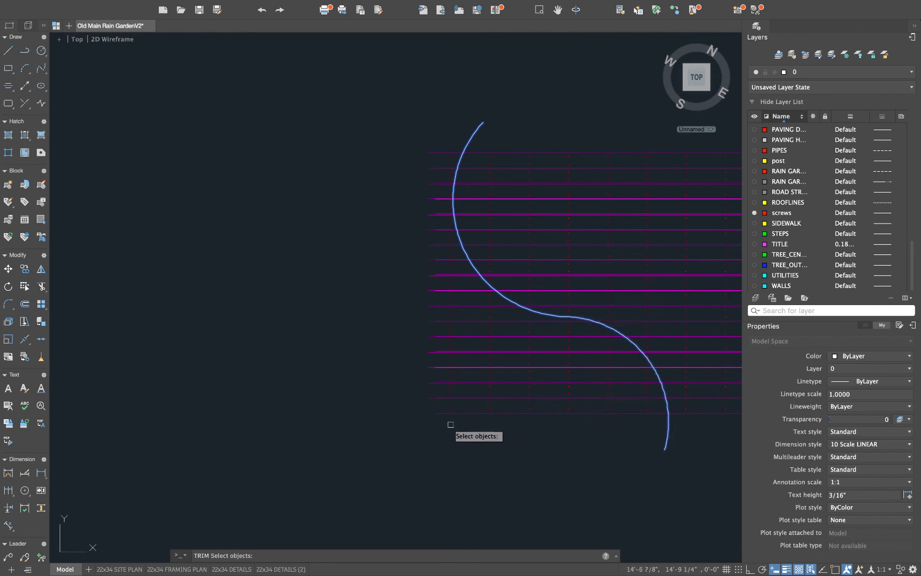
left_click(467, 440)
left_click(406, 306)
left_click(443, 315)
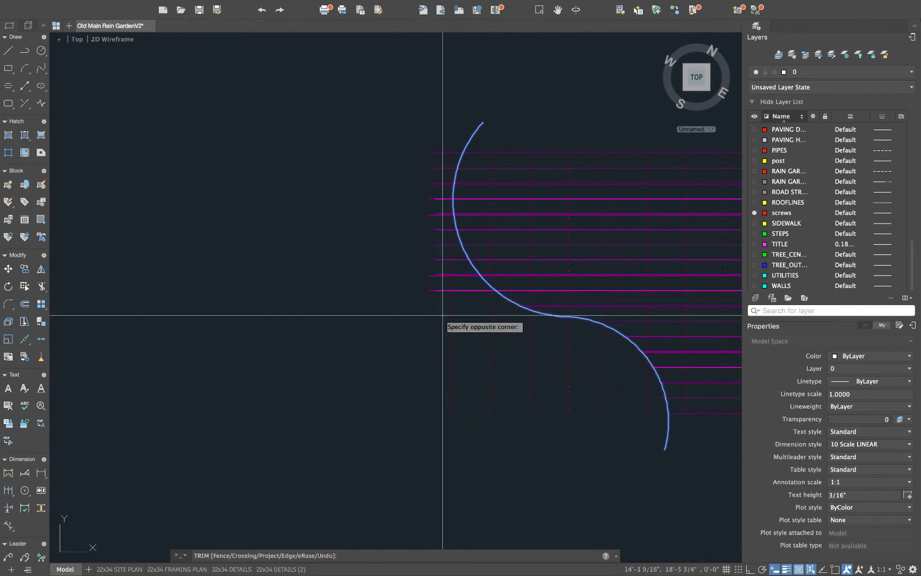
left_click(423, 121)
key("Escape")
Delete the first column's screws outside the S-curve, from the first board down to just below the upper arc's end
scroll(452, 144, "up", 3)
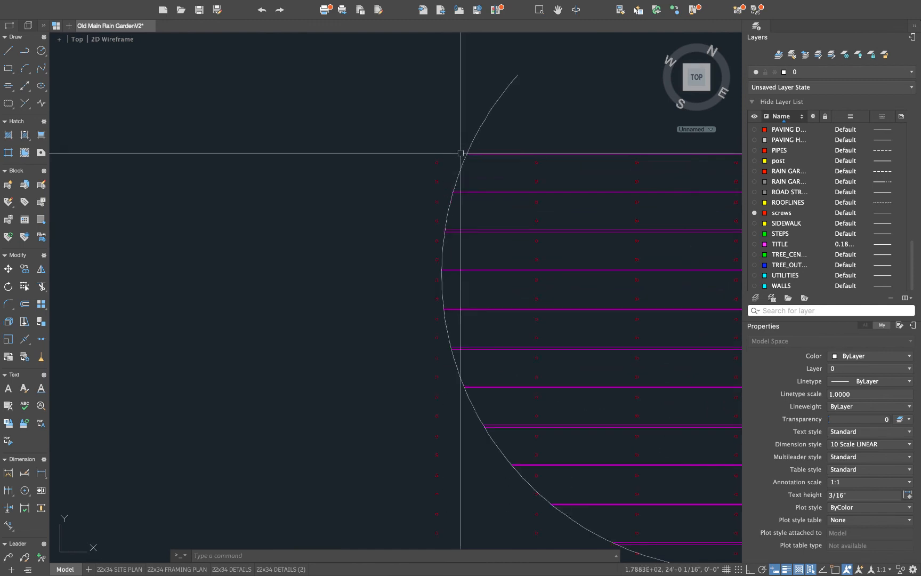
scroll(425, 144, "up", 2)
scroll(425, 144, "down", 5)
left_click(411, 131)
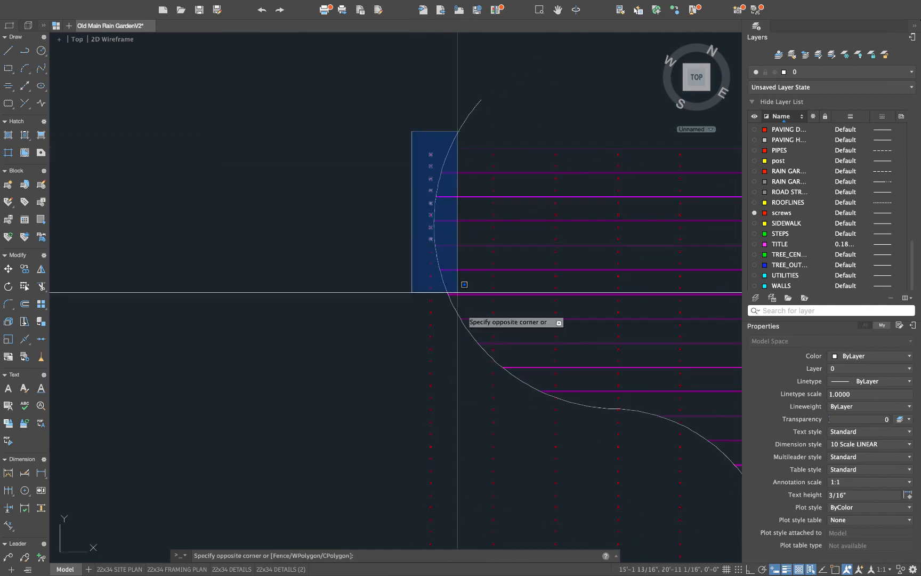
left_click(439, 450)
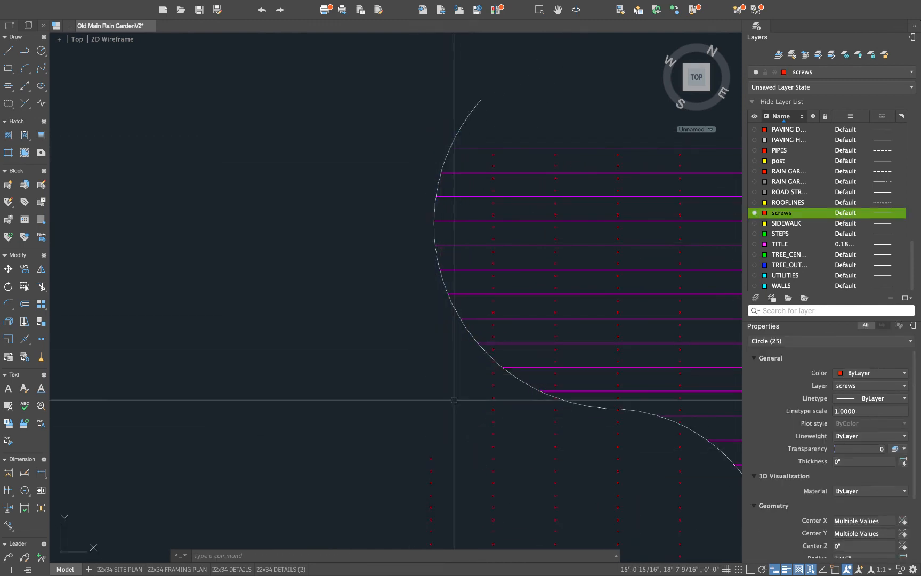
middle_click_drag(453, 396, 416, 246)
key("Escape")
Delete the screws lying directly below the curve in the second, third and fourth screw columns
scroll(425, 233, "down", 1)
scroll(468, 200, "up", 3)
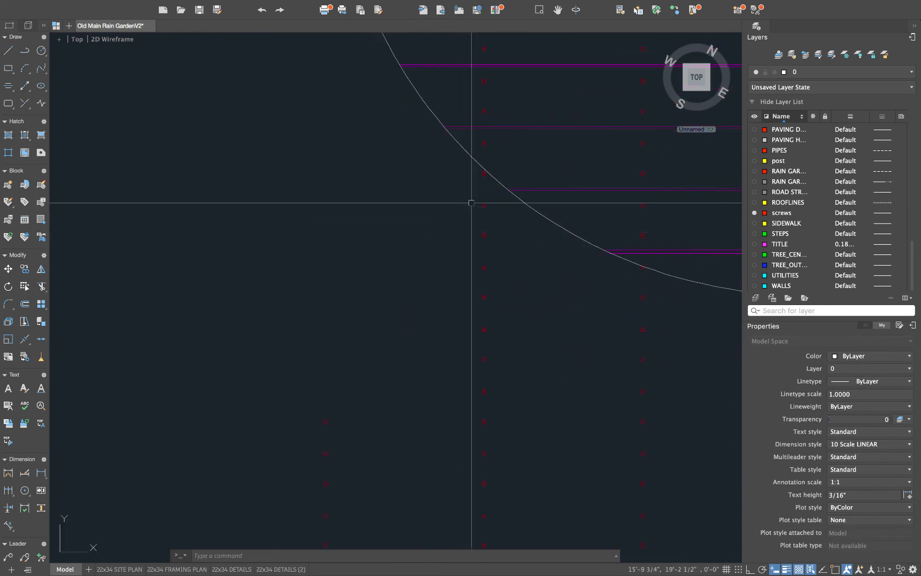
scroll(460, 160, "up", 2)
left_click(453, 162)
left_click(545, 382)
key("Delete")
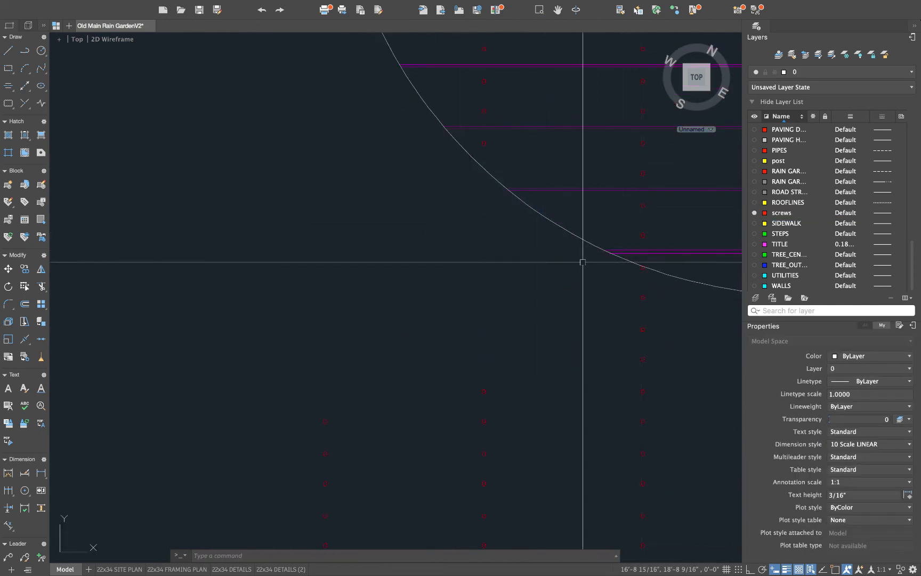
left_click(582, 261)
left_click(692, 415)
key("Delete")
scroll(243, 274, "down", 1)
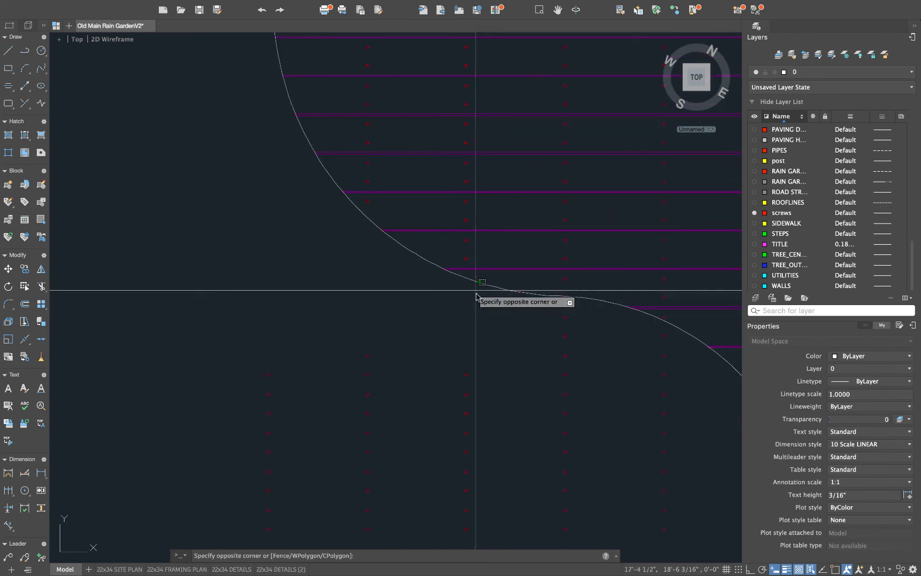
left_click(623, 411)
key("Delete")
Erase the screws outside the lower arc in the fifth and sixth screw columns
middle_click_drag(603, 394, 501, 310)
left_click(483, 244)
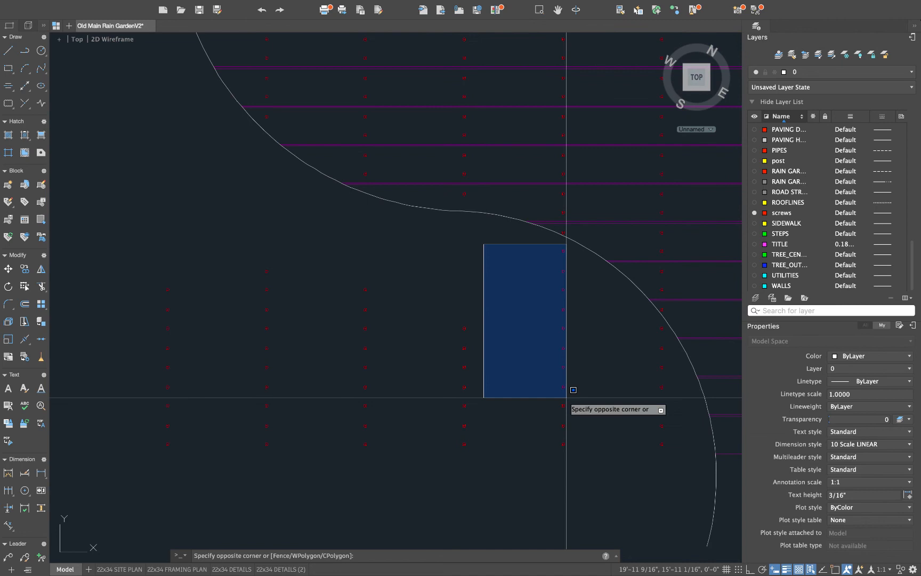
left_click(610, 485)
key("Escape")
left_click(559, 316)
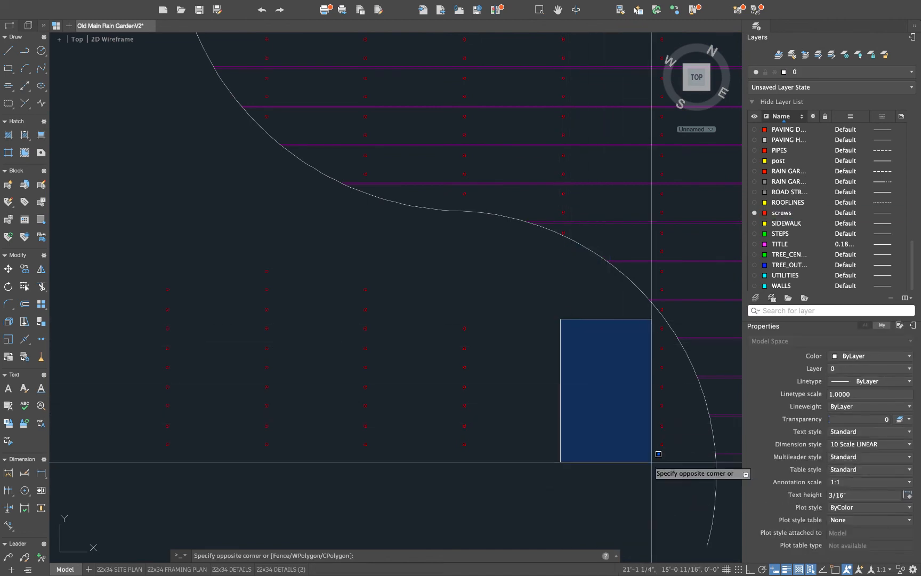
left_click(686, 459)
type("e")
key("Return")
Delete the remaining group of stray screws below the upper arc in the first four columns
scroll(344, 337, "down", 5)
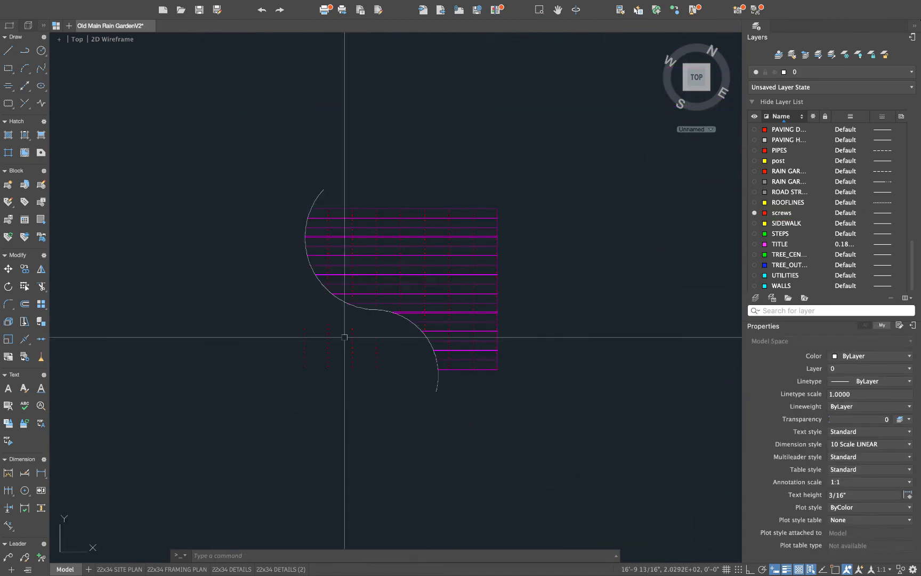
left_click(259, 311)
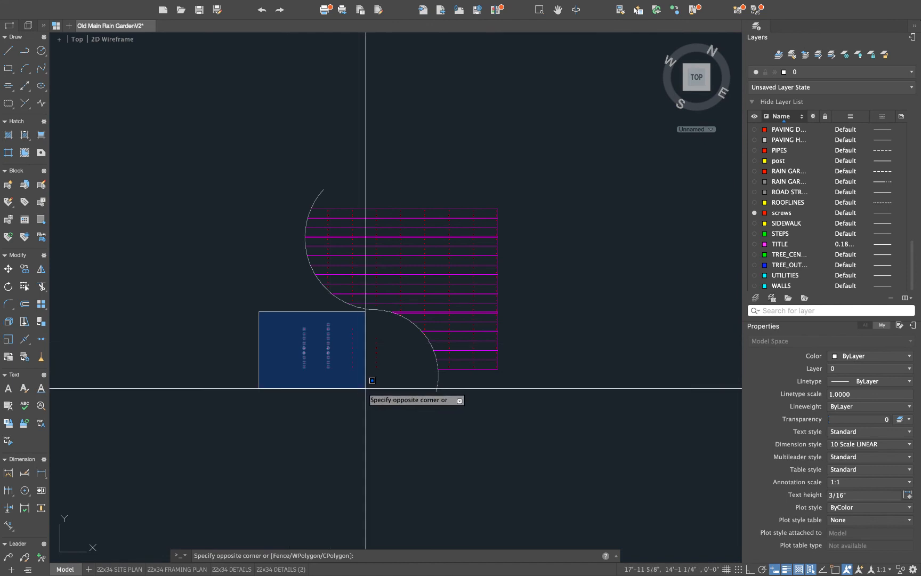
left_click(391, 398)
key("Delete")
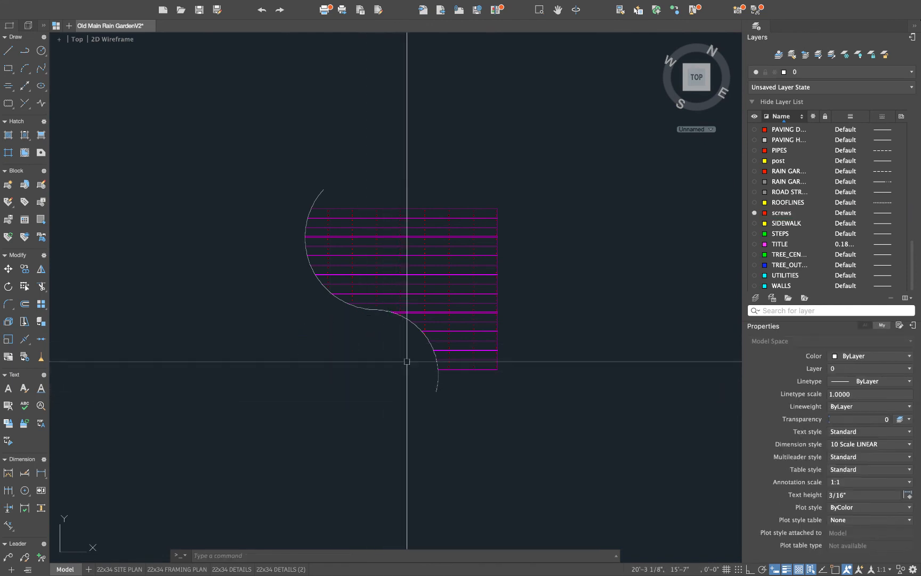
Match the properties of a decking board line onto both arcs of the S-curve with MATCHPROP
scroll(300, 237, "up", 4)
type("ma")
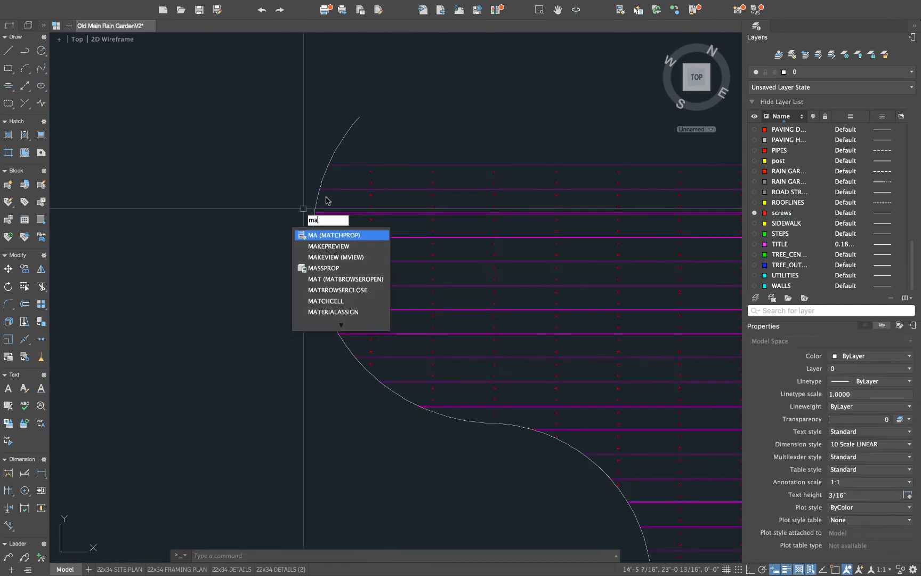
key("Return")
left_click(338, 156)
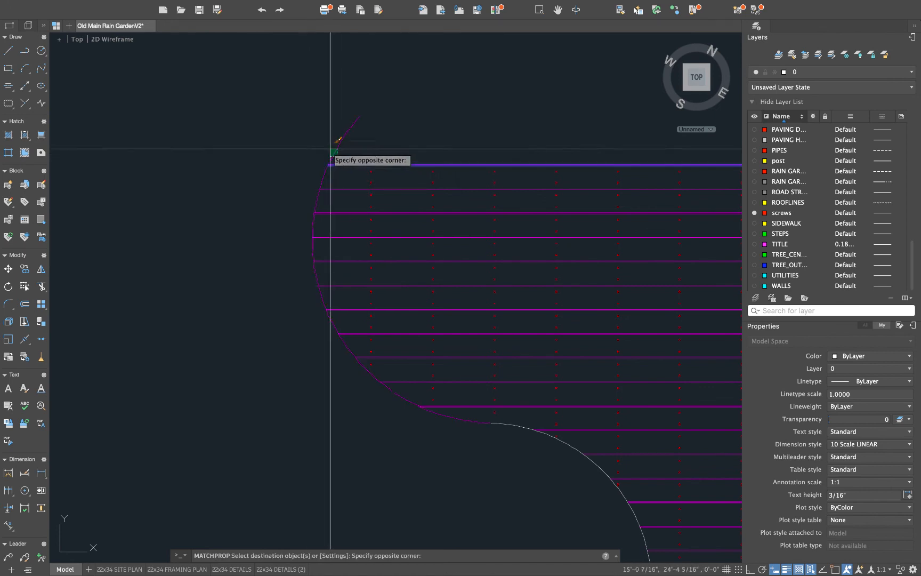
key("Escape")
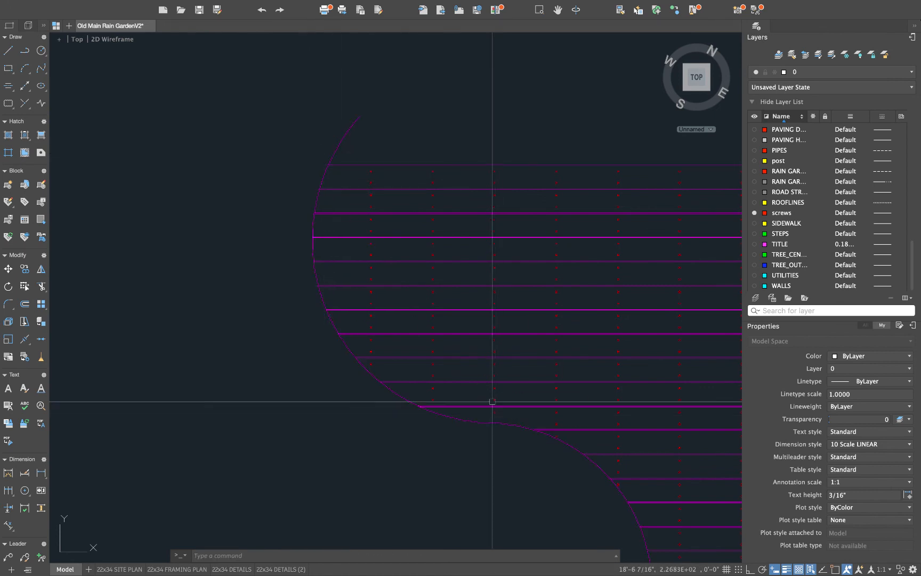
Restore all isolated layers with LAYUNISO so the trimmed decking shows over the deck framing
scroll(382, 325, "down", 8)
type("lay")
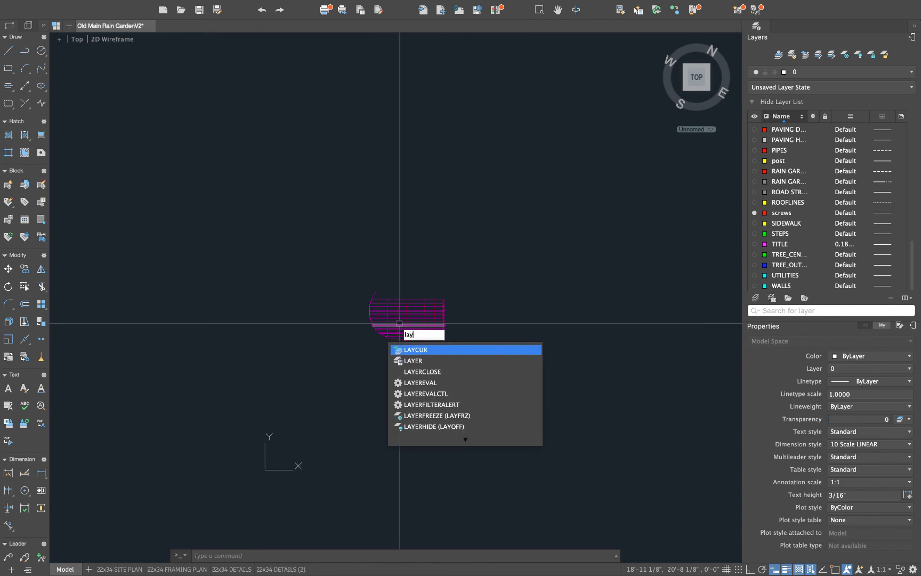
type("uniso")
key("Return")
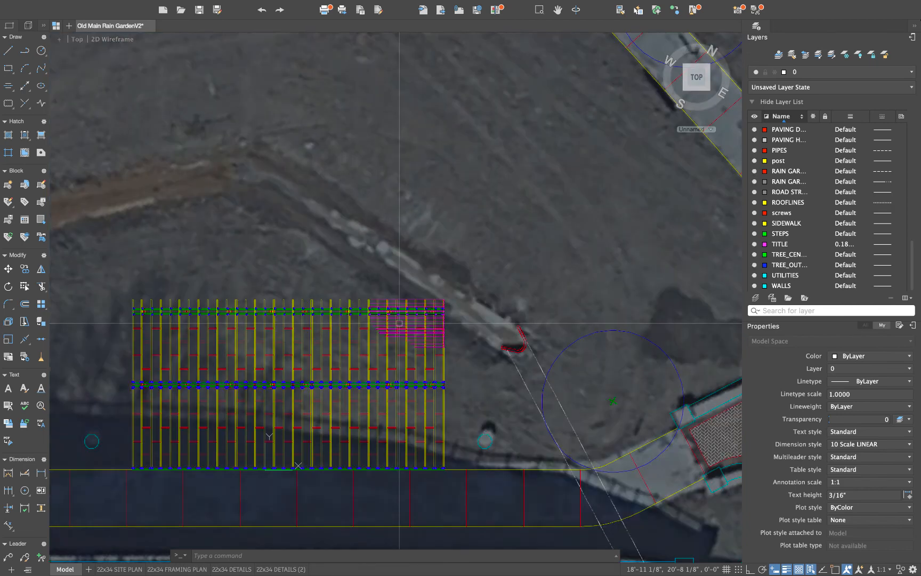
scroll(413, 348, "up", 4)
scroll(421, 350, "up", 2)
scroll(430, 345, "down", 4)
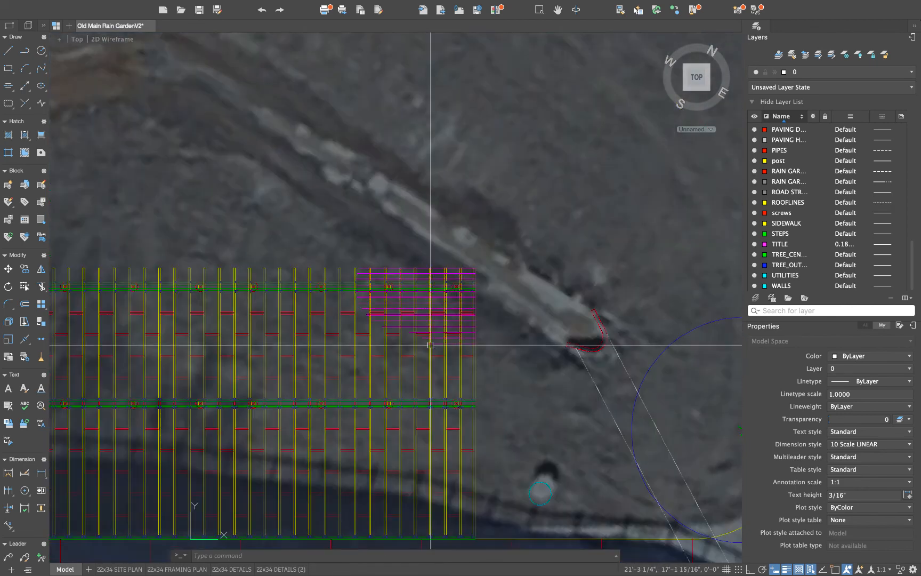
Bring the trimmed decking and the framing around it at the deck's upper right corner to the front of the draw order
scroll(314, 240, "down", 3)
left_click(303, 232)
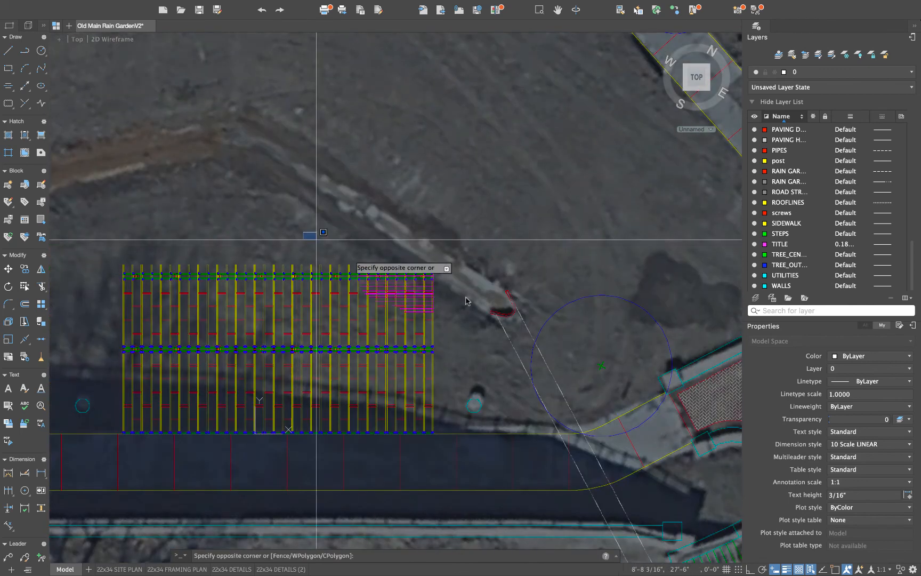
left_click(516, 369)
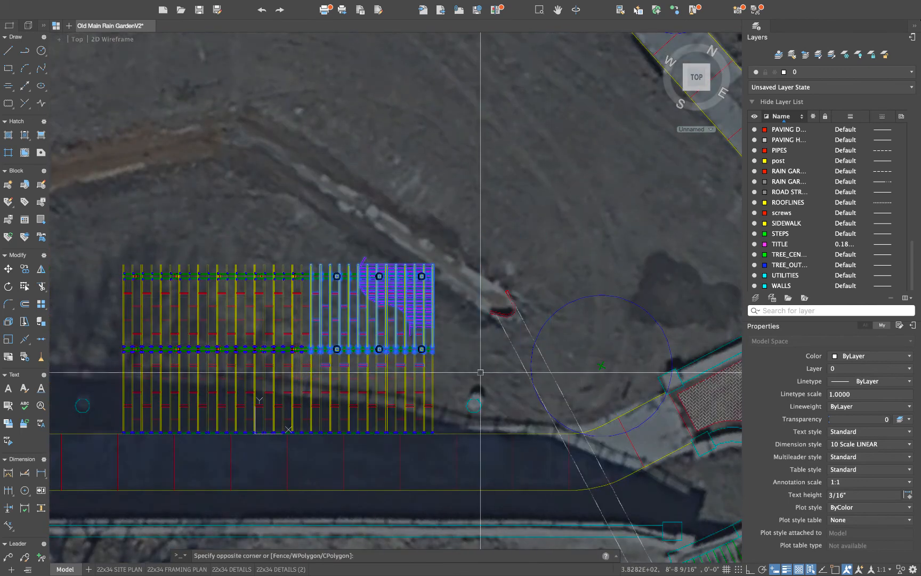
right_click(401, 305)
mouse_move(452, 432)
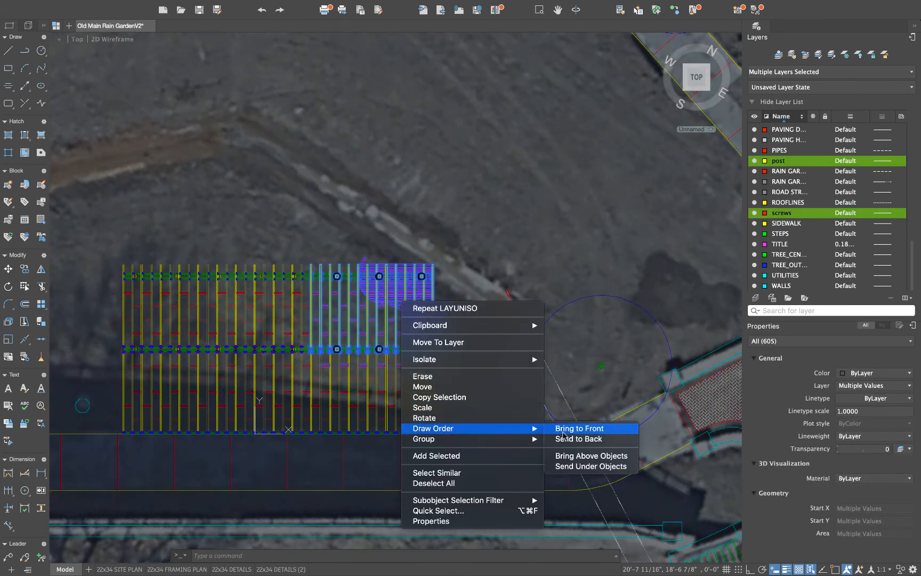
left_click(563, 429)
scroll(391, 335, "up", 5)
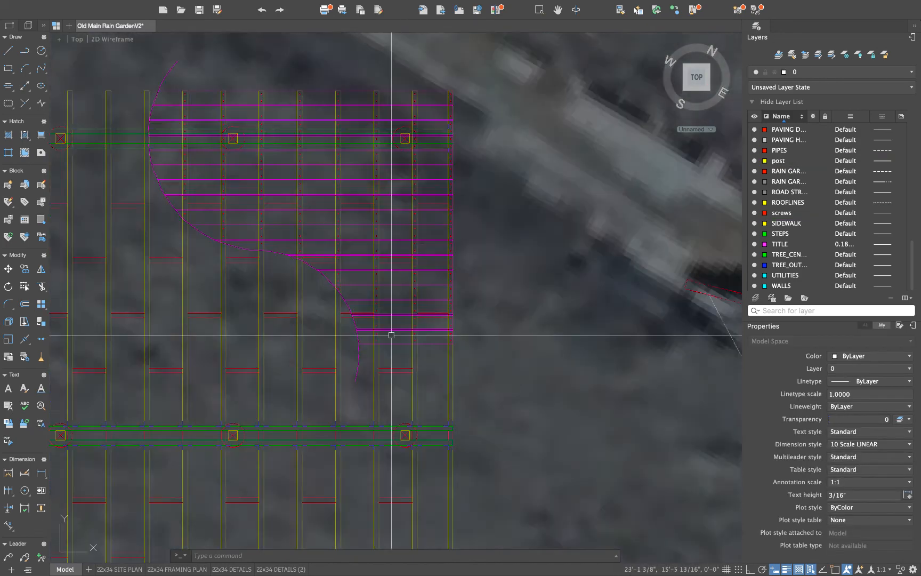
Examine the S-shaped decking edge against the joists, beams and posts beneath it
scroll(391, 335, "up", 2)
scroll(275, 194, "down", 2)
mouse_move(276, 194)
middle_mouse_down()
mouse_move(415, 245)
mouse_move(469, 309)
middle_mouse_up()
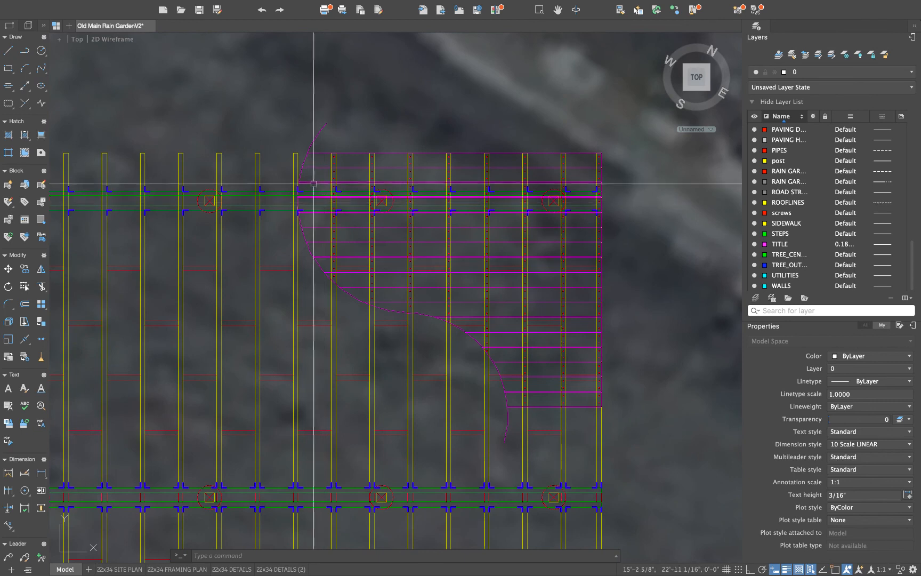
scroll(313, 183, "up", 4)
scroll(314, 188, "up", 2)
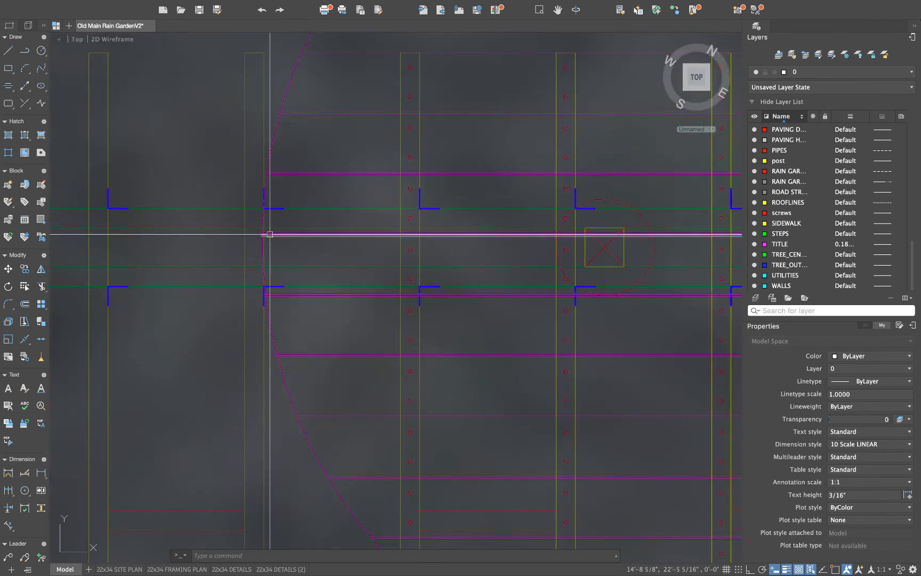
scroll(278, 212, "down", 2)
scroll(373, 224, "down", 4)
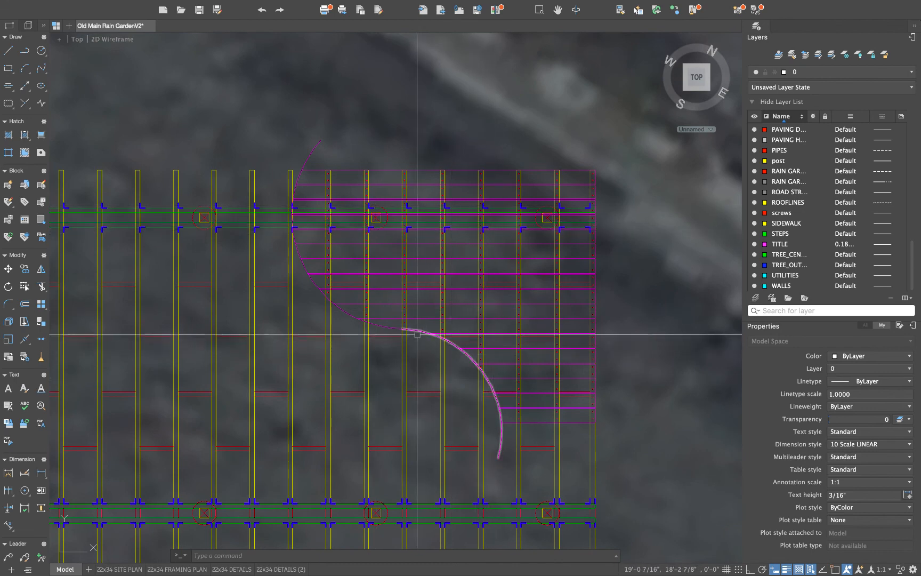
scroll(414, 329, "up", 2)
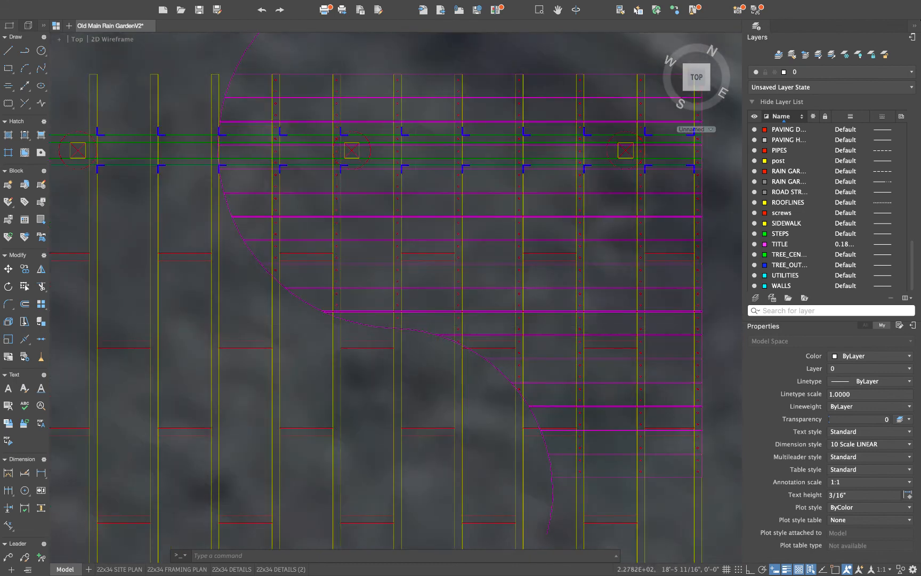
scroll(415, 329, "up", 2)
scroll(388, 225, "down", 4)
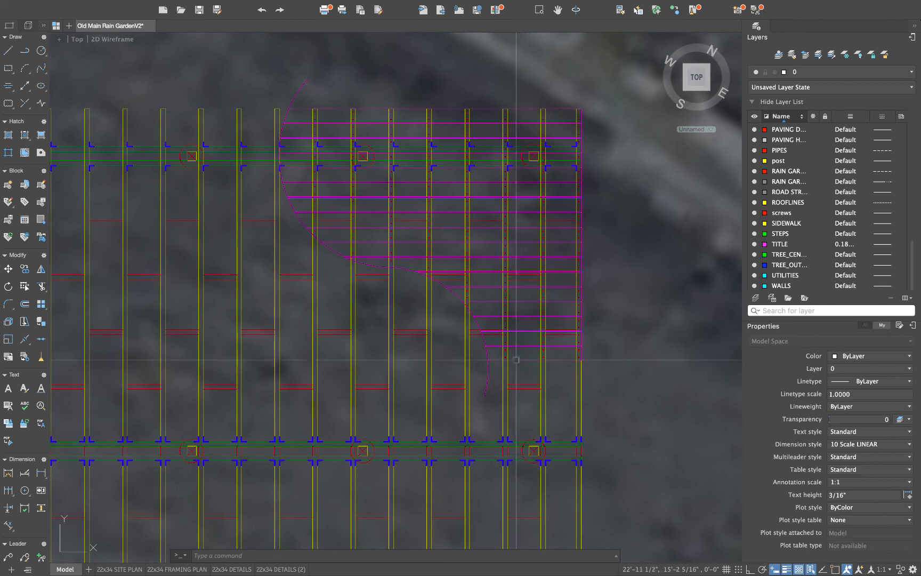
Trim the lines of the two joists crossing the lowest decking board, between that board's upper and lower edges
scroll(500, 315, "up", 6)
type("tr")
key("Return")
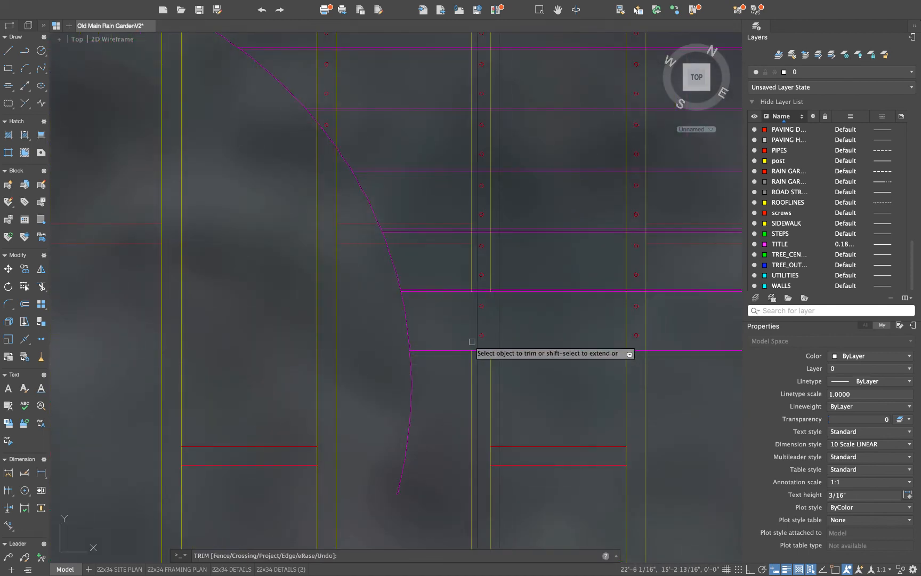
scroll(624, 320, "down", 2)
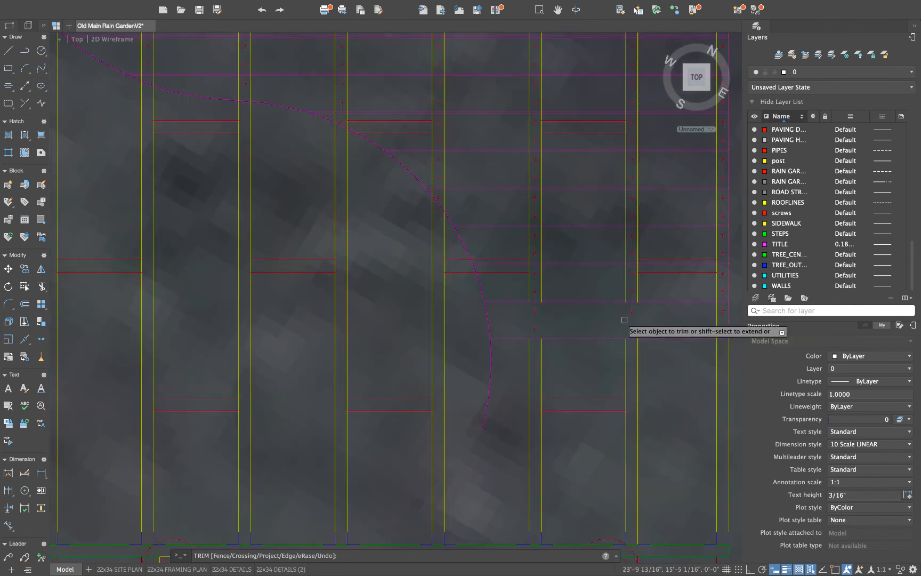
Try erasing the four joist lines above the trimmed gap under the decking, and undo the deletion
scroll(639, 288, "up", 2)
left_click(644, 279)
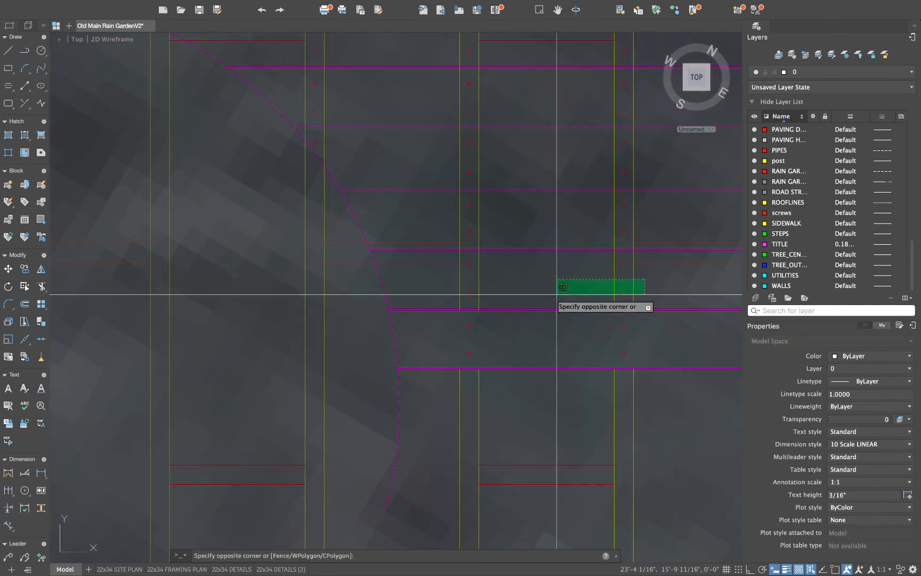
left_click(453, 280)
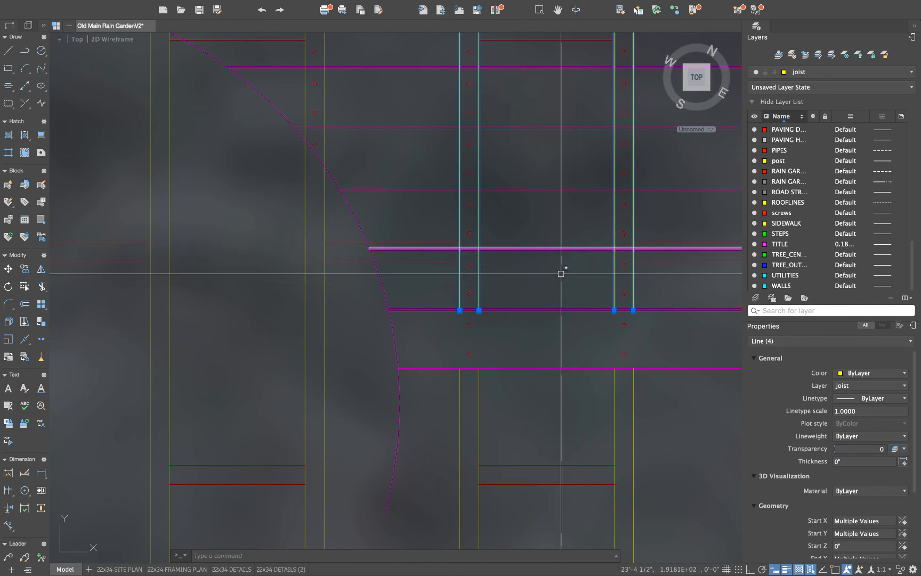
key("Delete")
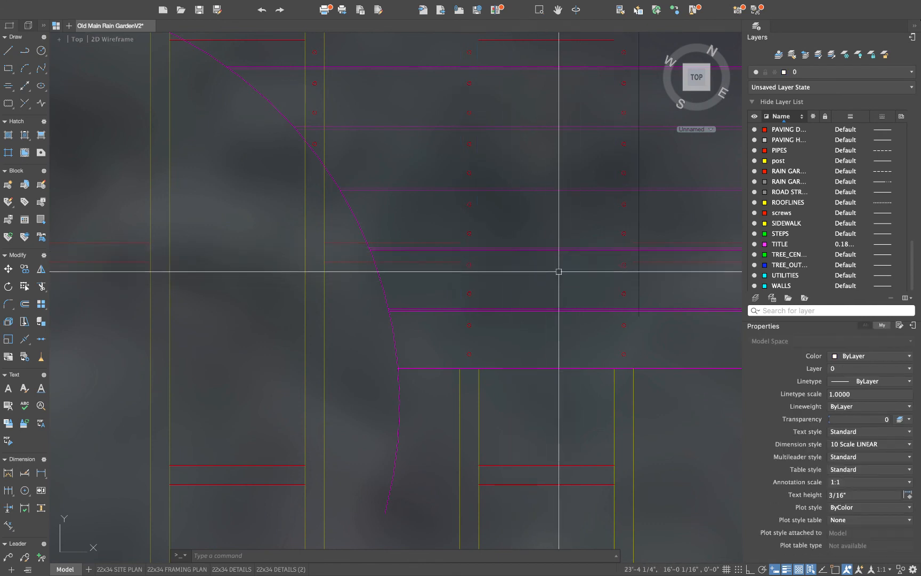
type("u")
key("Return")
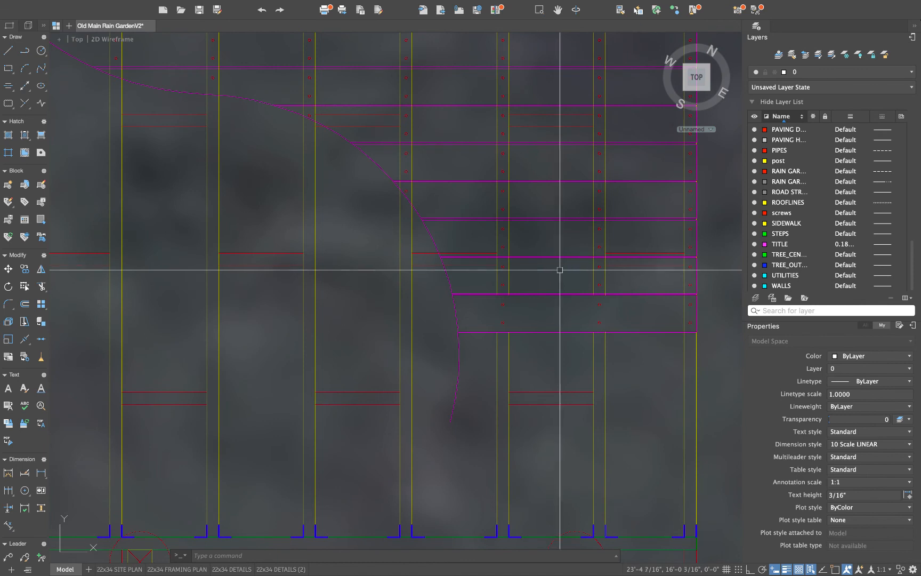
Extend the four upper joist lines down to the lower edge of the lowest decking board and check the separated segments
scroll(523, 294, "up", 3)
type("ex")
key("Return")
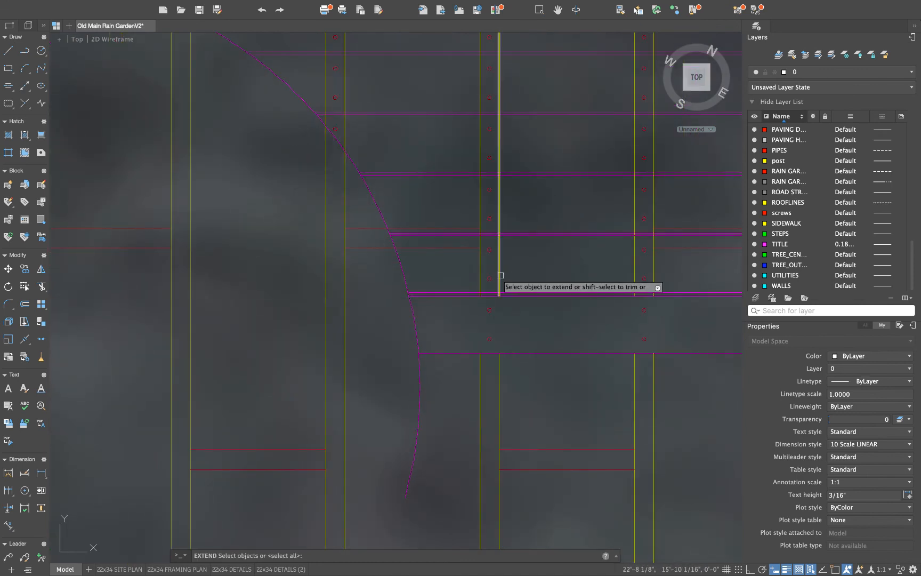
left_click(500, 275)
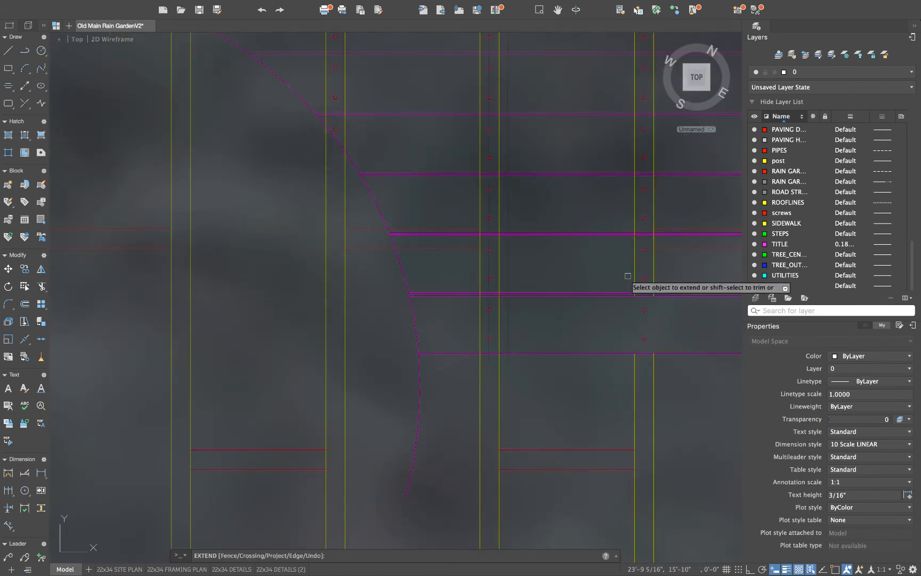
key("Escape")
left_click(658, 263)
left_click(459, 269)
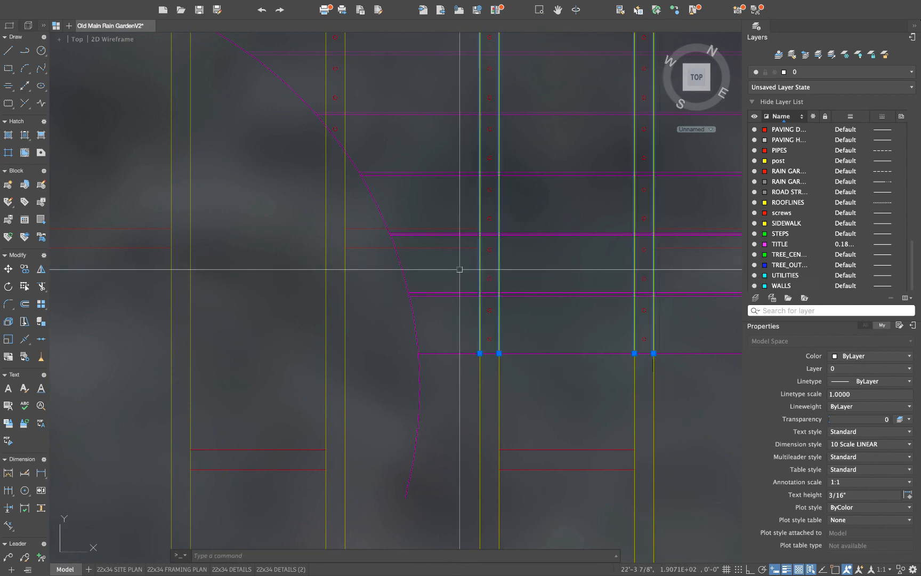
key("Escape")
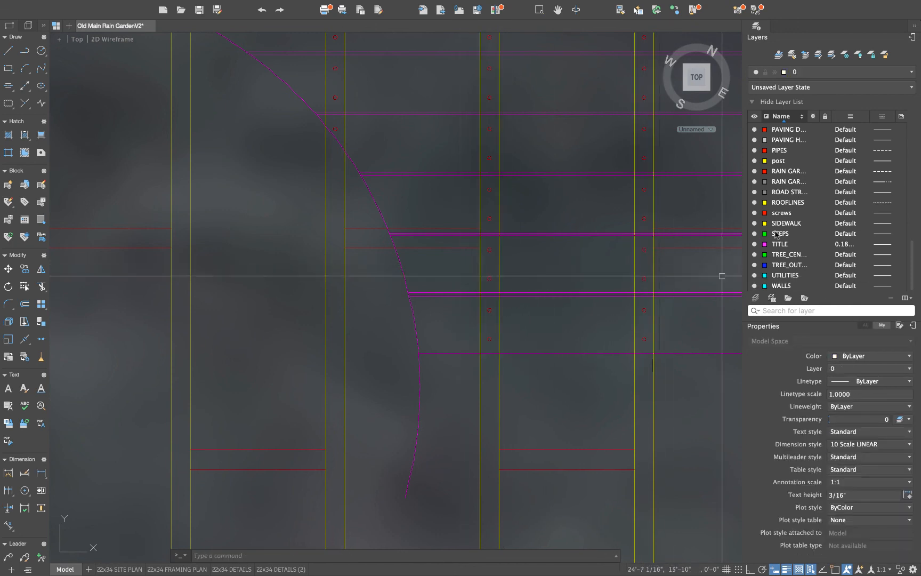
Create a layer named hidden and assign it the HIDDEN2 linetype
left_click(756, 298)
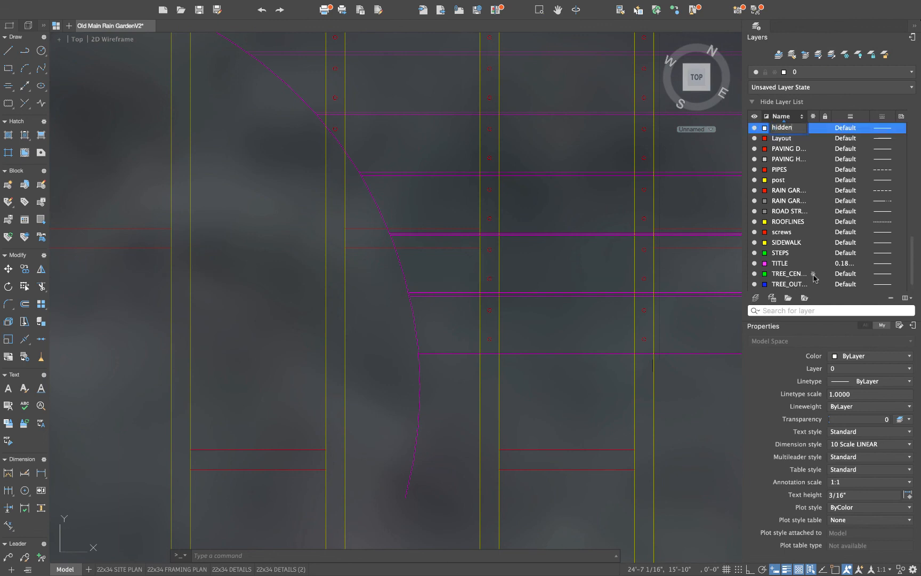
left_click(887, 130)
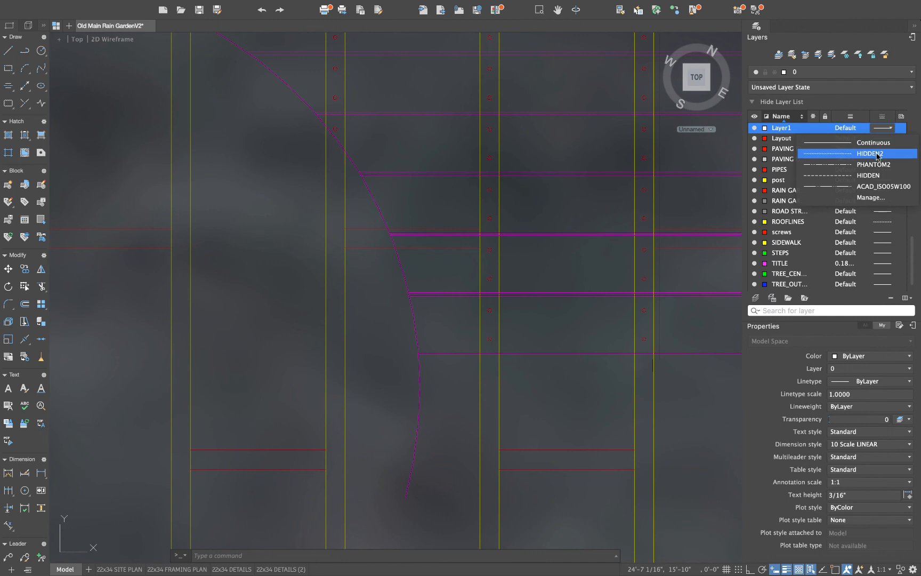
left_click(868, 175)
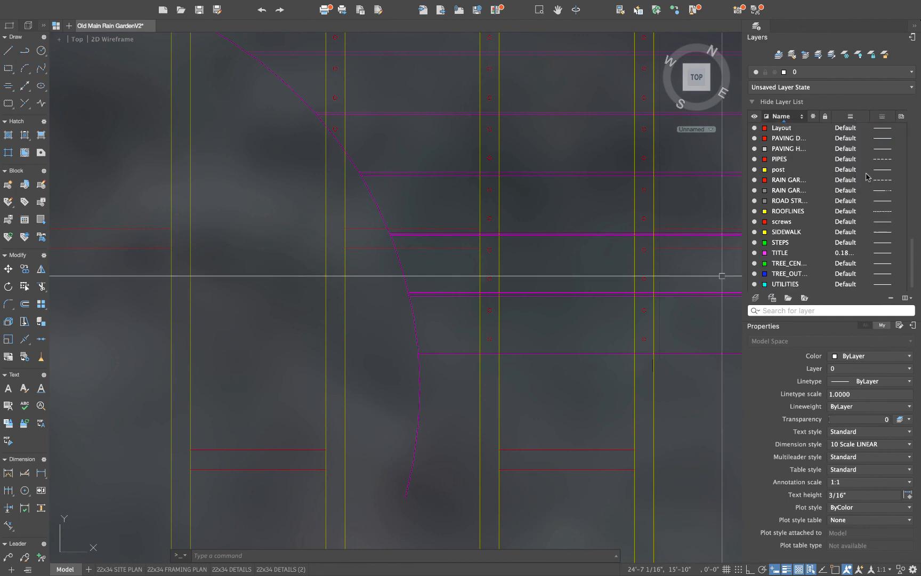
scroll(817, 229, "up", 10)
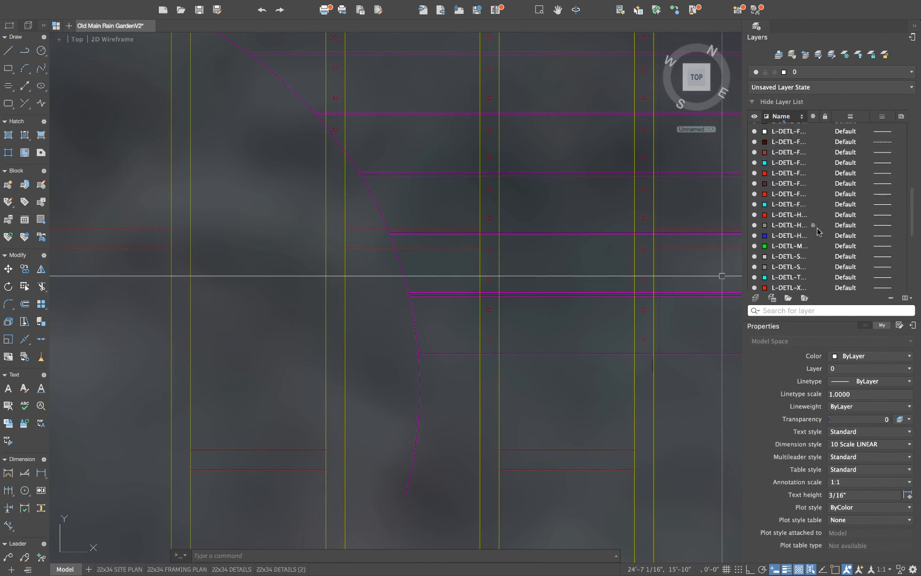
left_click(877, 192)
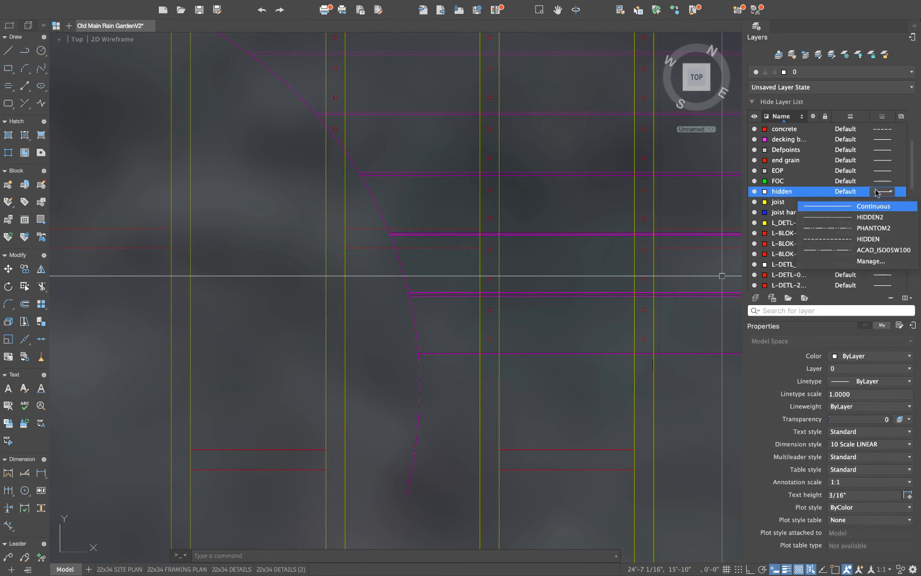
left_click(860, 218)
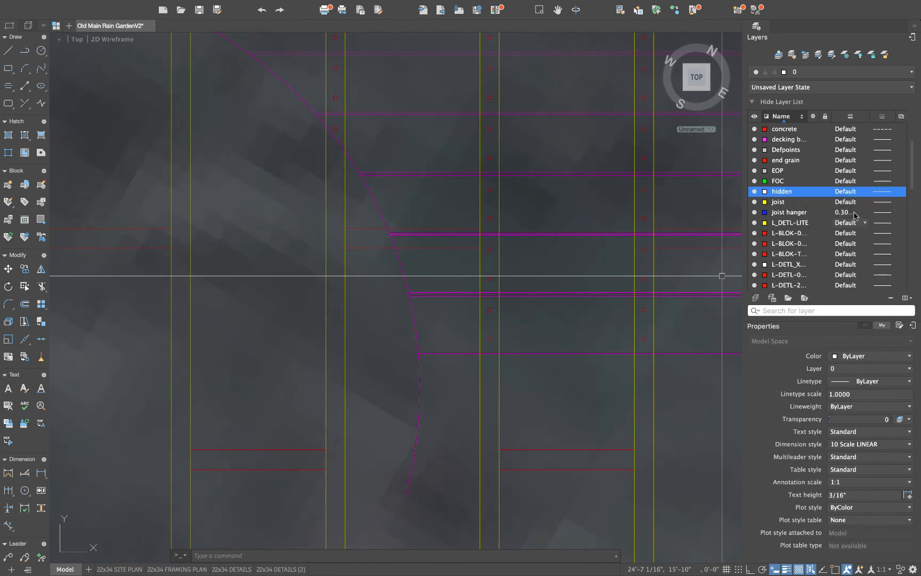
Set the hidden layer's color to index color 9
left_click(765, 191)
left_click(785, 294)
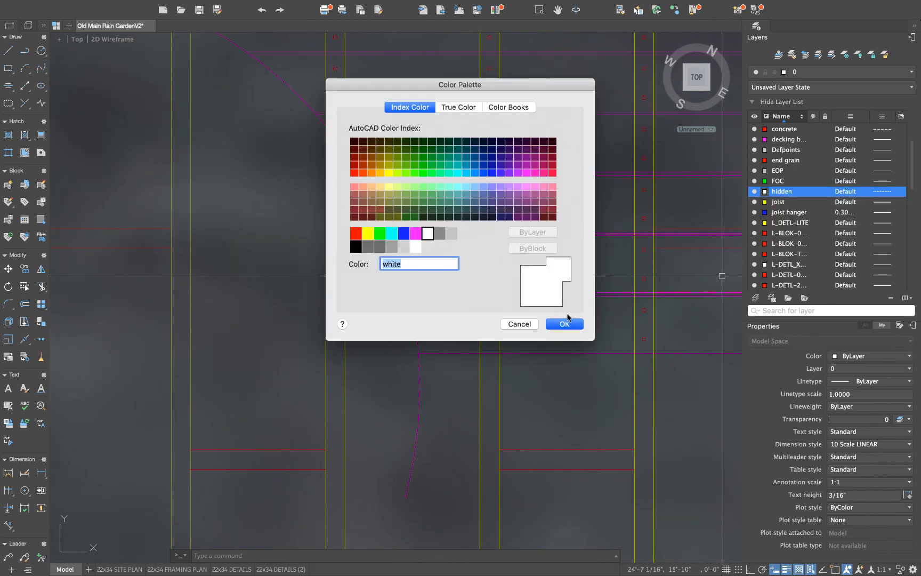
left_click(442, 235)
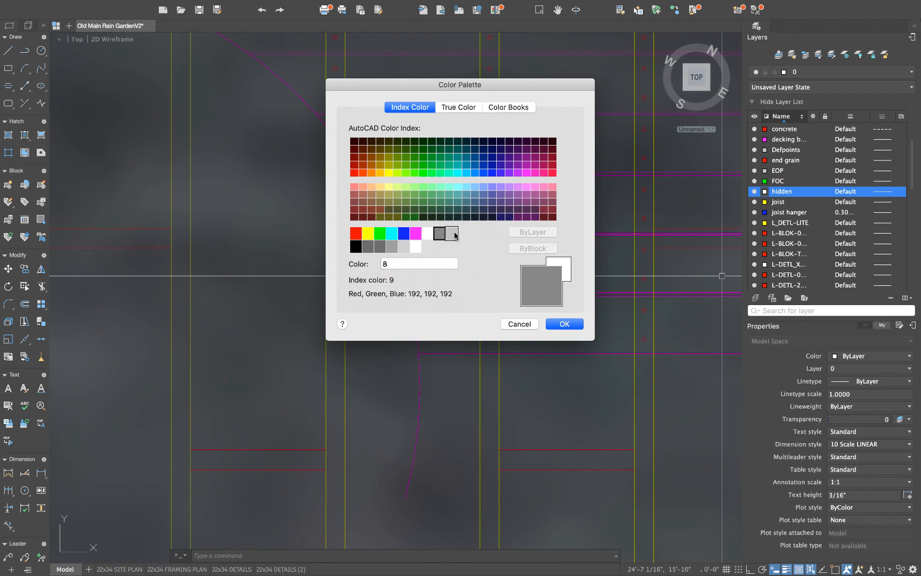
left_click(452, 234)
left_click(565, 323)
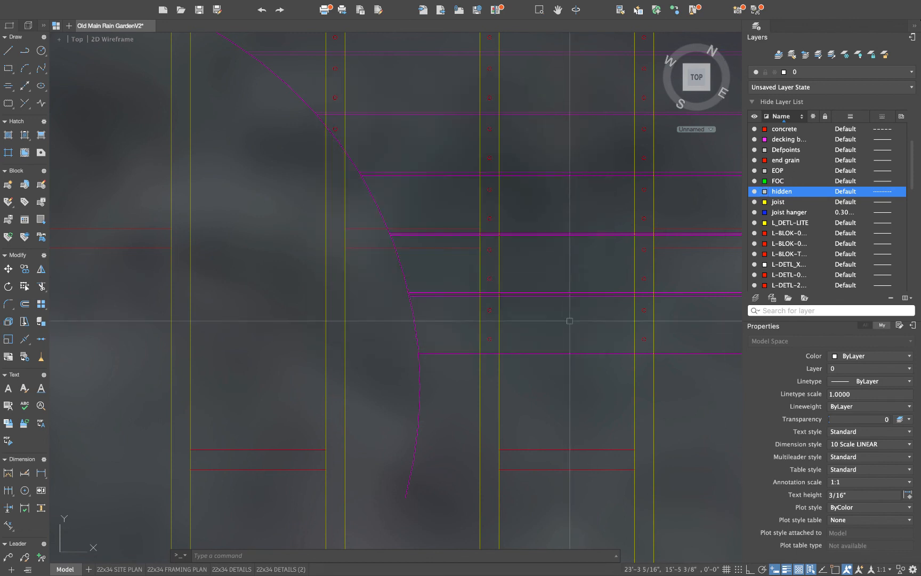
Move the four joist lines beneath the decking boards to the hidden layer
left_click(653, 258)
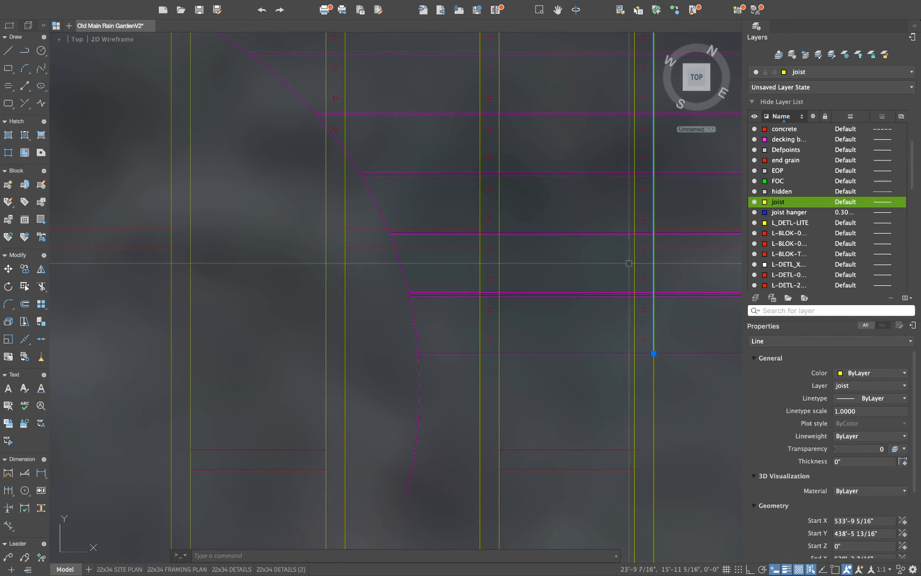
left_click(635, 263)
left_click(509, 260)
left_click(472, 263)
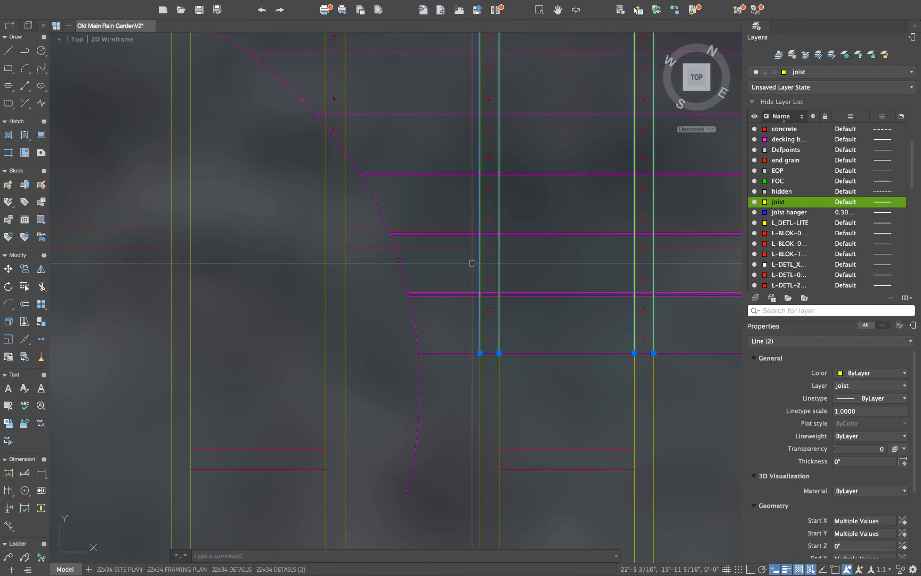
left_click(866, 386)
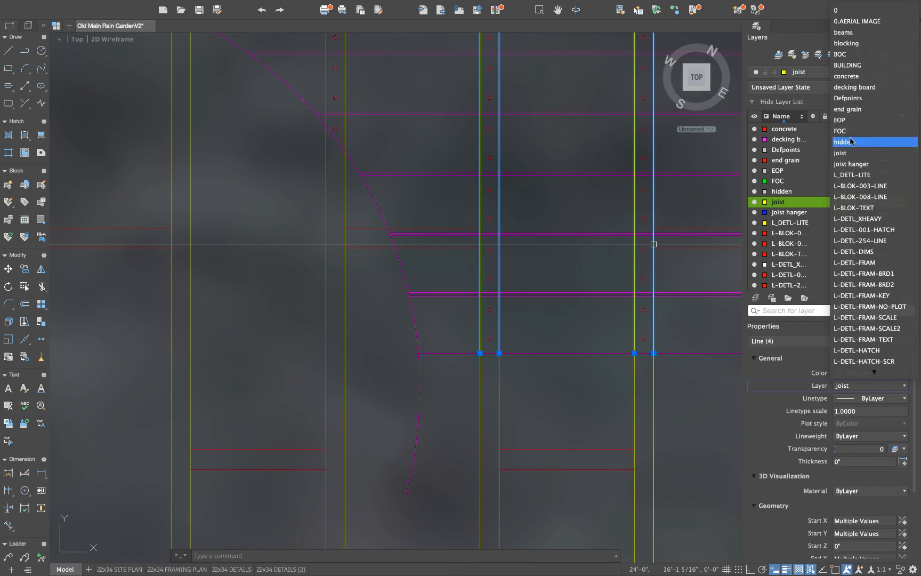
left_click(852, 142)
key("Escape")
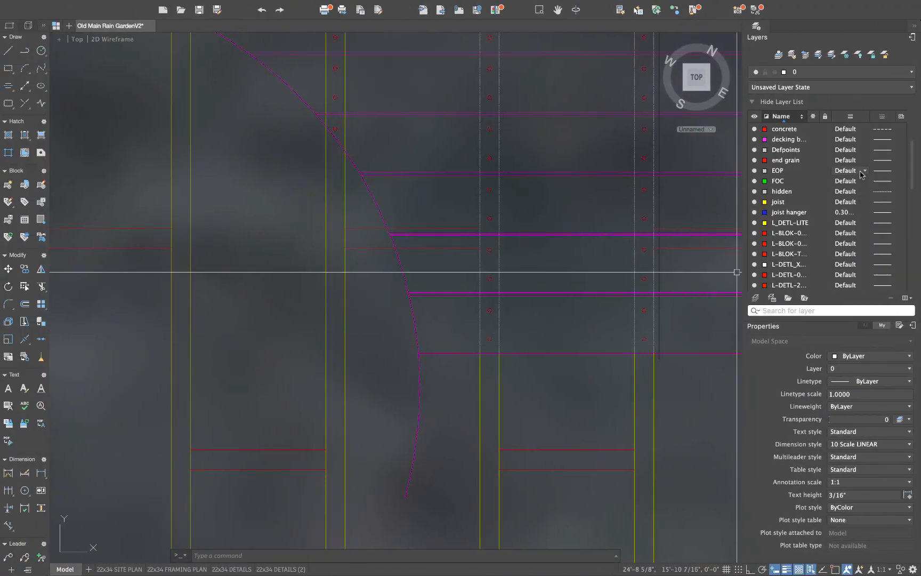
Change the hidden layer's linetype to HIDDEN
left_click(882, 191)
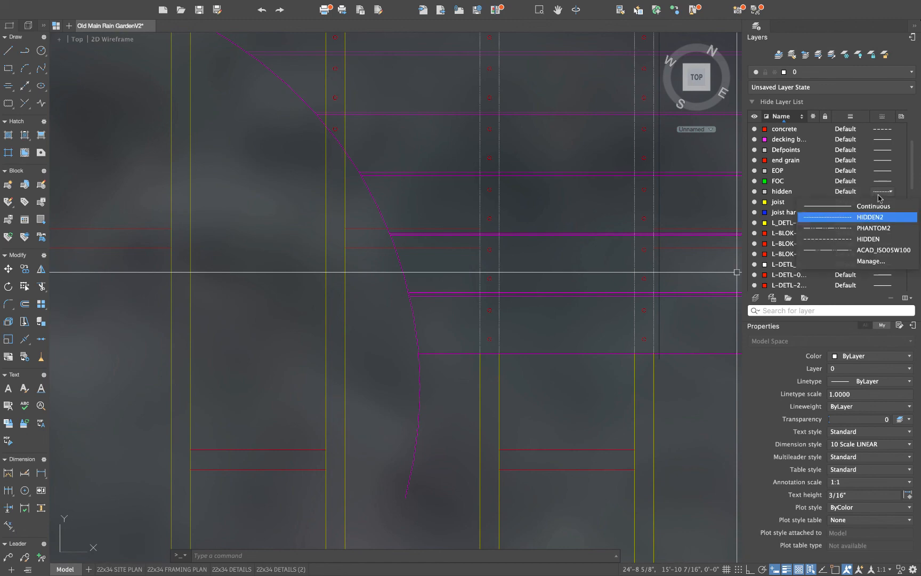
left_click(872, 240)
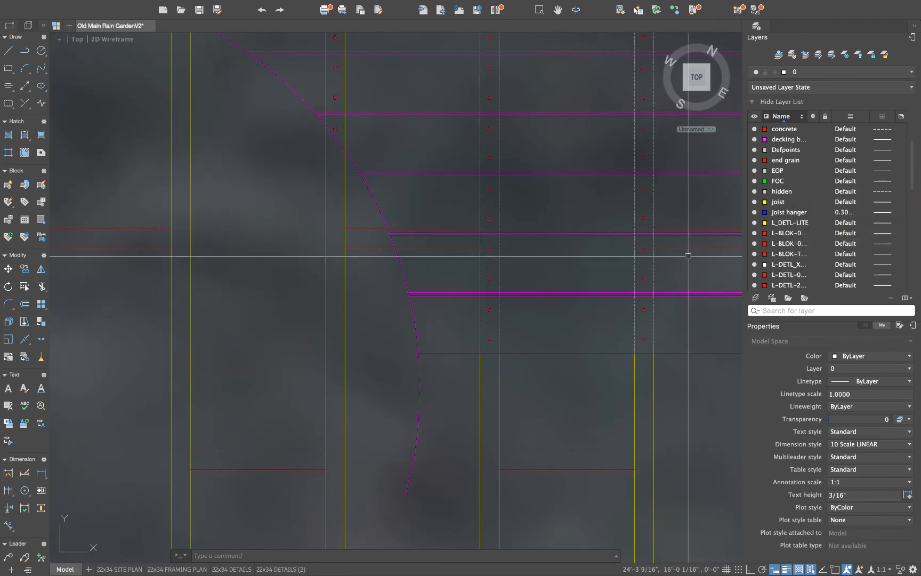
scroll(581, 218, "down", 4)
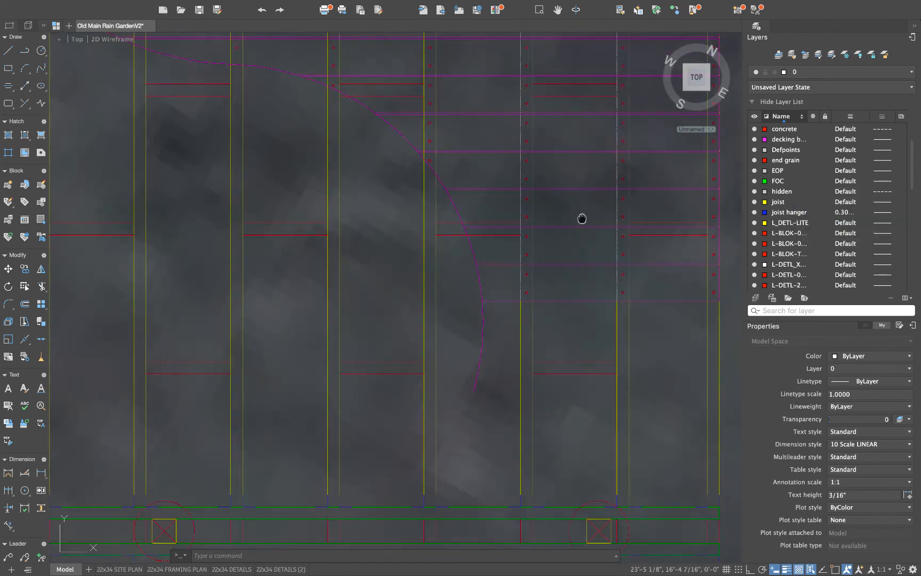
Try to trim the inner line of the outermost joist beneath the last decking boards
scroll(536, 192, "up", 3)
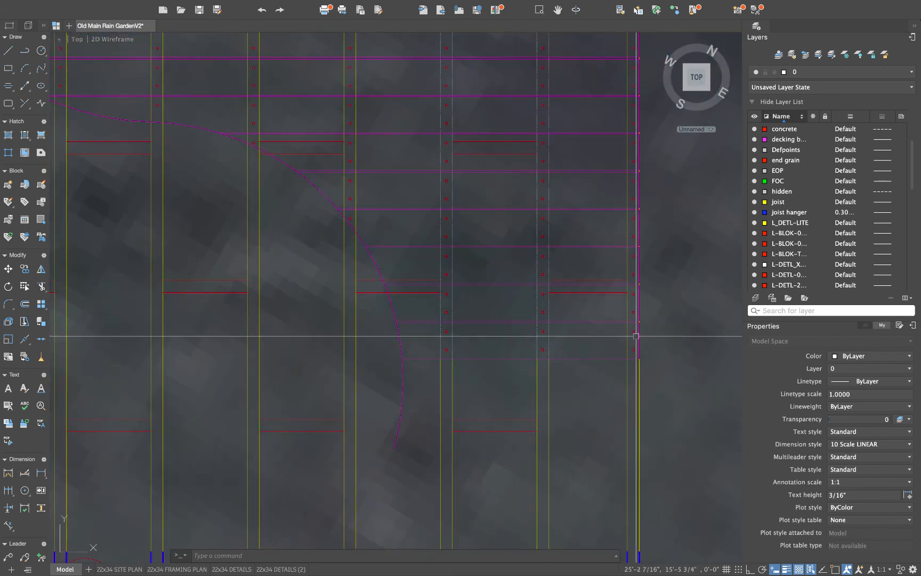
scroll(624, 347, "up", 3)
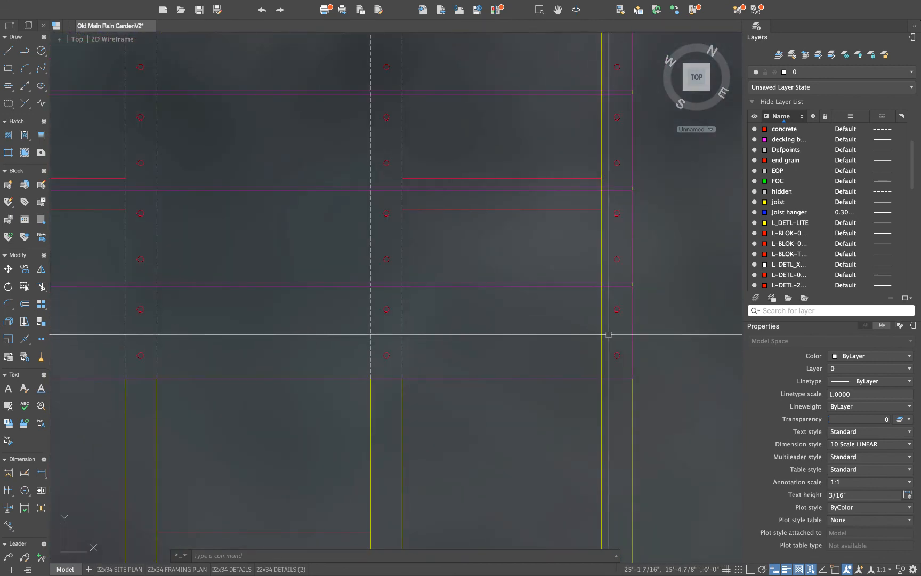
type("tr")
key("Return")
key("Return")
left_click(602, 342)
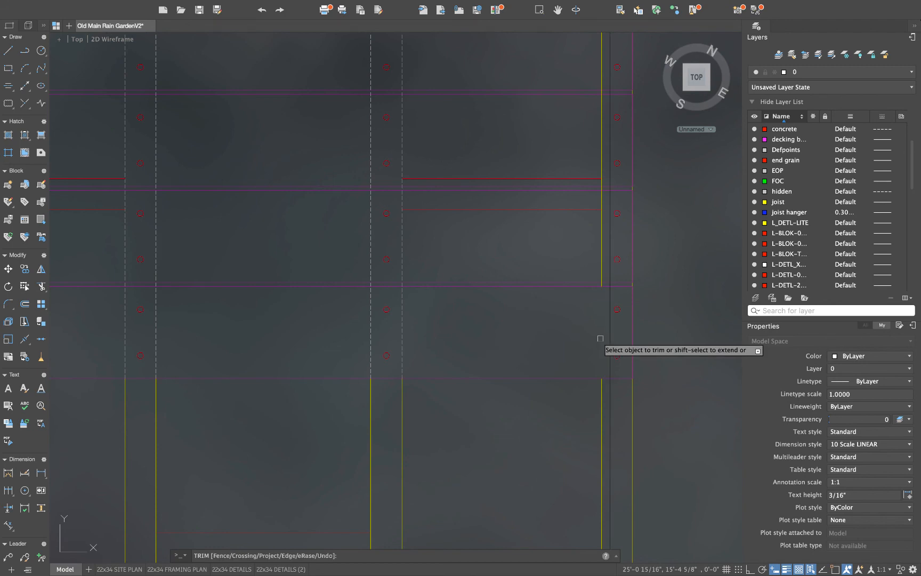
key("Escape")
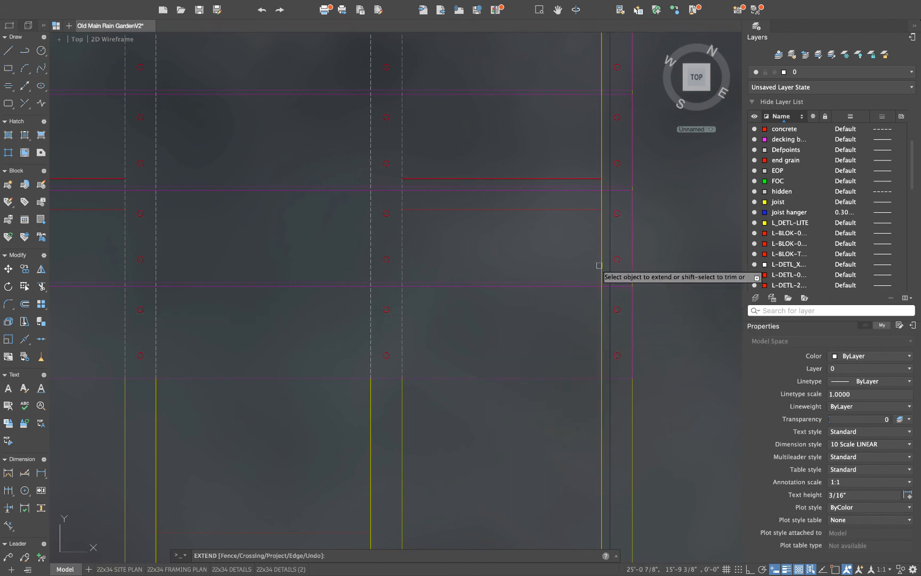
key("Escape")
Match the outermost joist's inner line and the adjacent blocking under the decking to a dashed hidden joist line
type("ma")
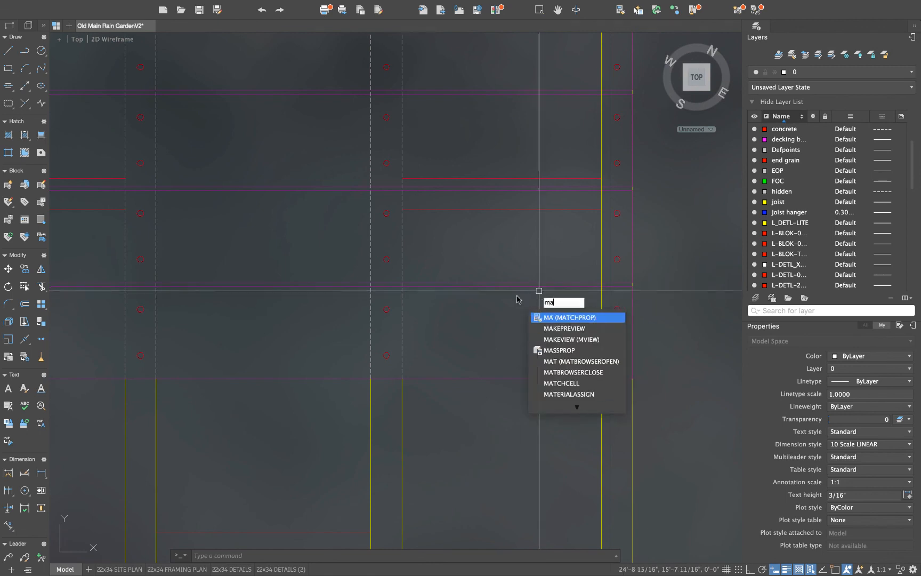
key("Return")
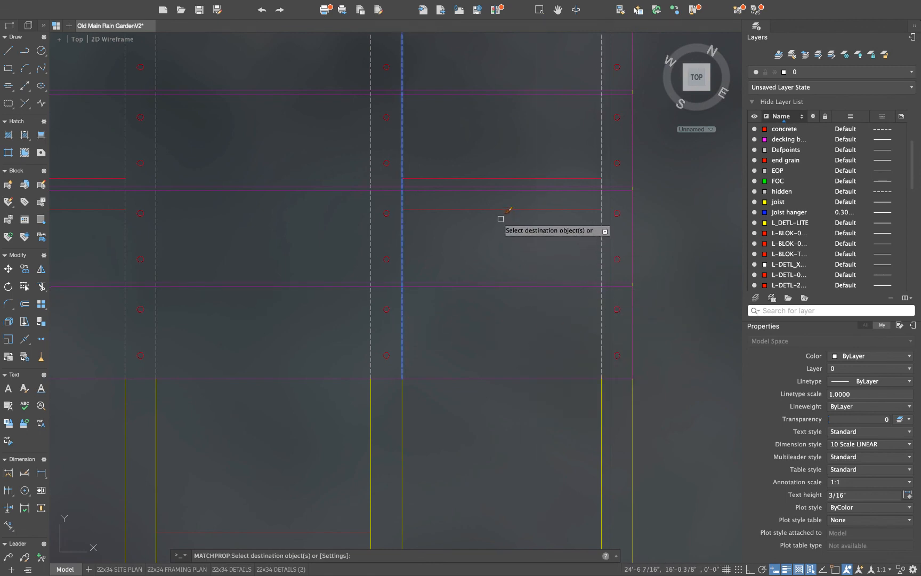
left_click(496, 176)
middle_click_drag(270, 208, 599, 258)
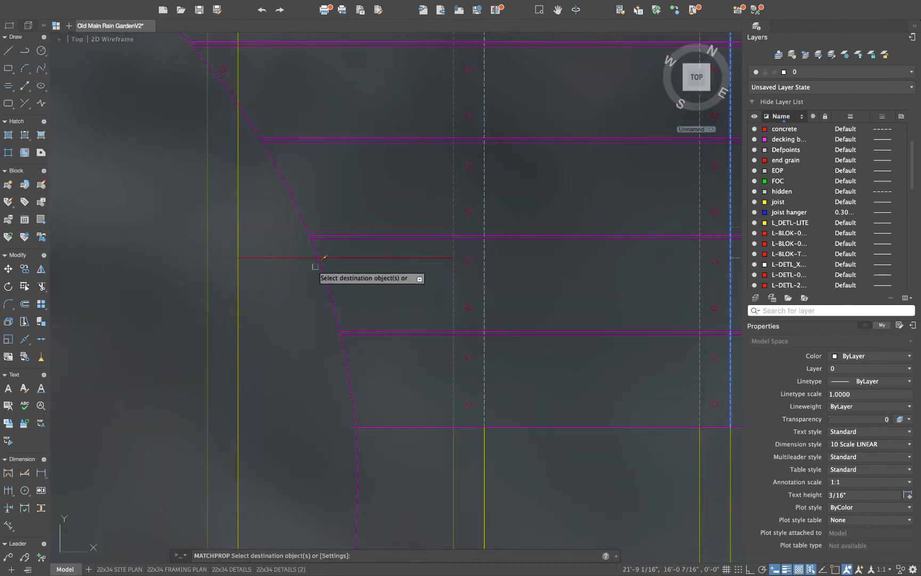
scroll(315, 266, "up", 2)
key("Escape")
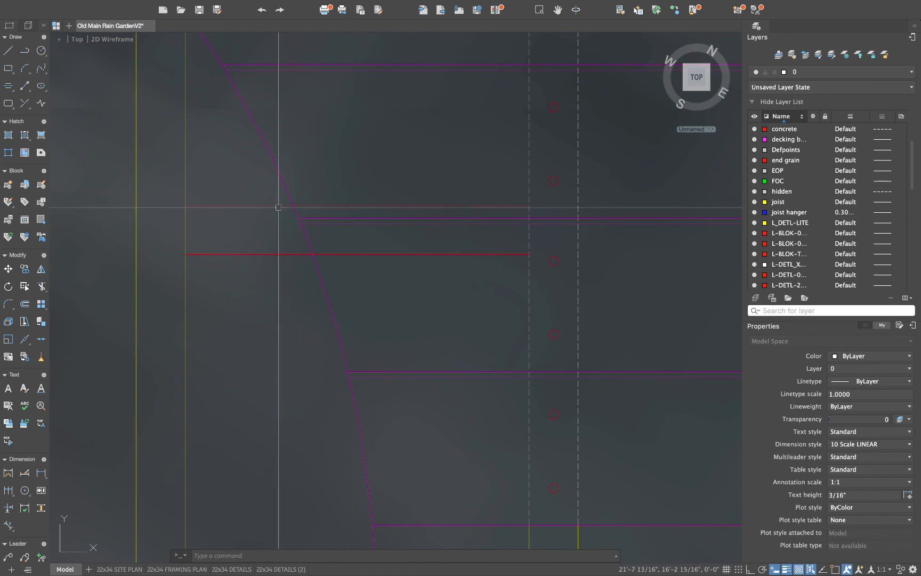
Split the remaining framing at the S-shaped break line and turn the beams, posts and blocking under the decking into hidden lines
type("ex")
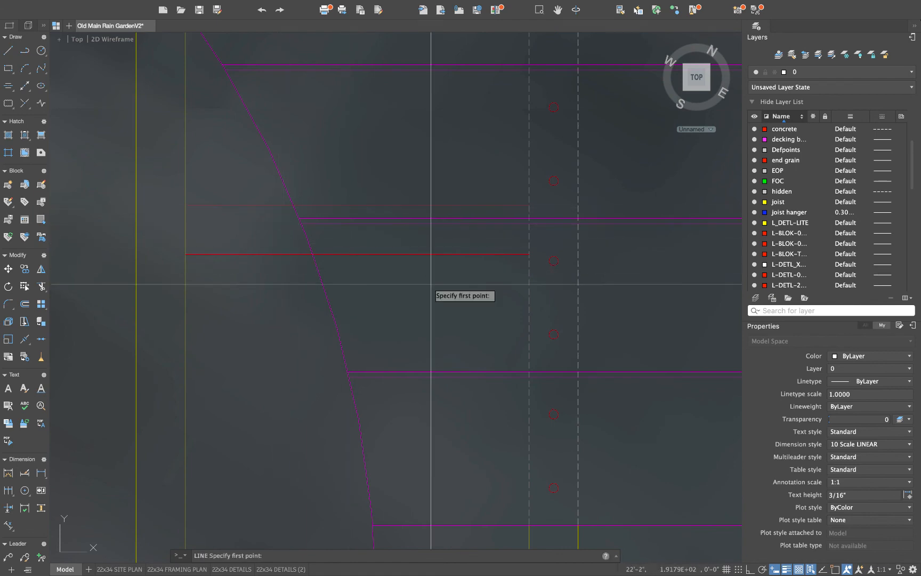
key("Return")
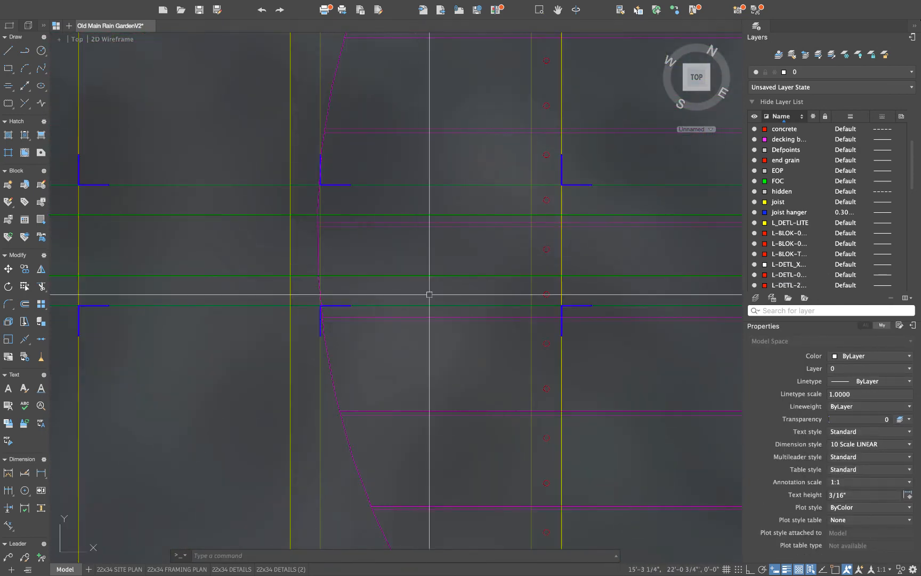
key("Return")
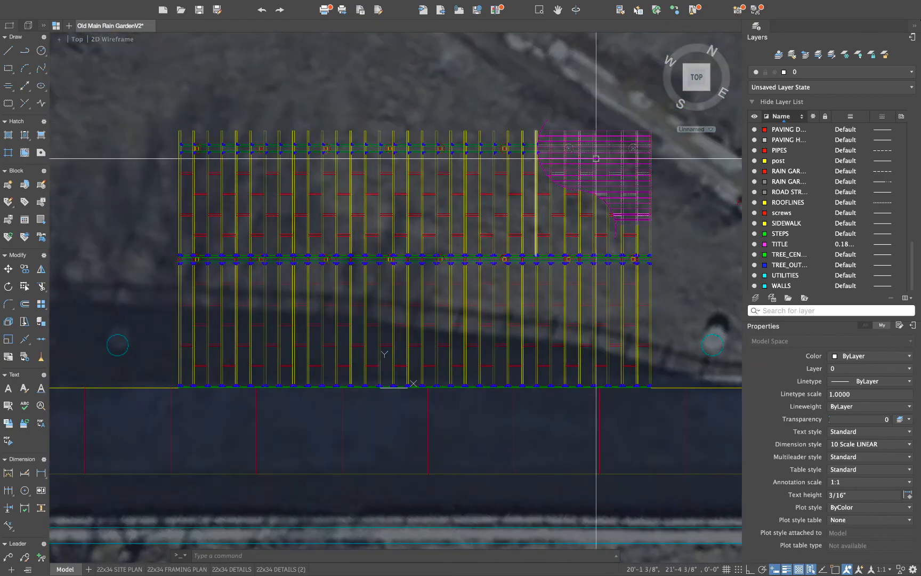
Inspect the cut decking area and the whole deck framing for correct hidden lines
scroll(614, 151, "up", 8)
middle_click_drag(584, 172, 568, 203)
scroll(568, 204, "down", 3)
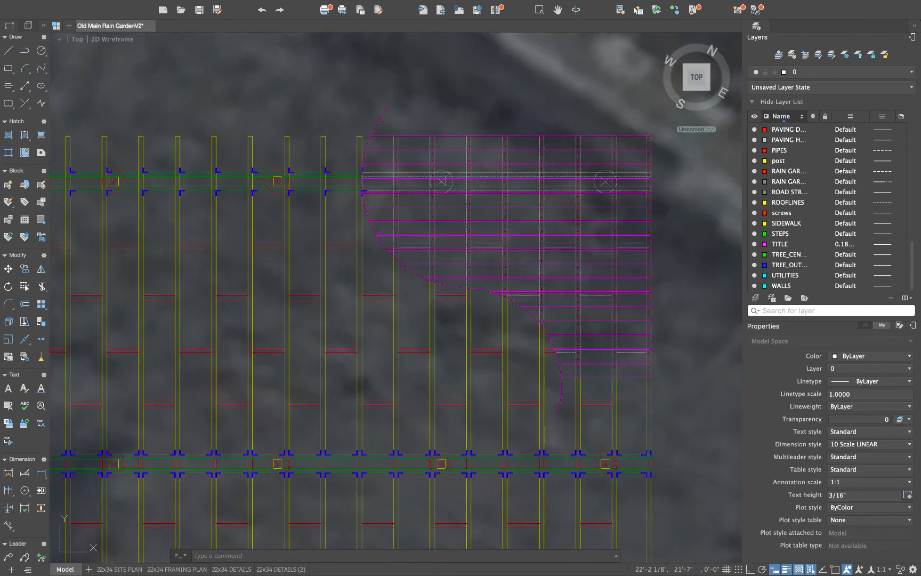
scroll(599, 193, "down", 2)
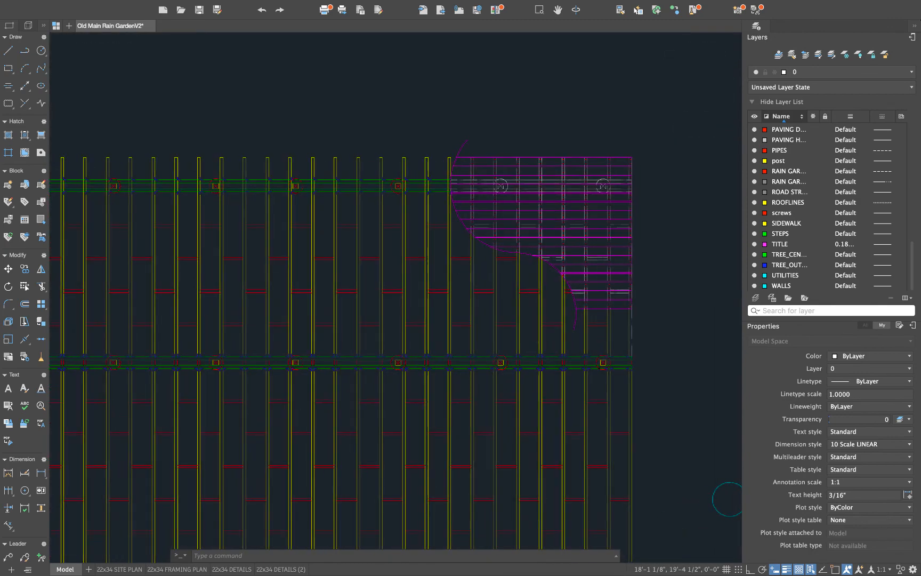
scroll(496, 249, "down", 3)
middle_click_drag(254, 282, 277, 275)
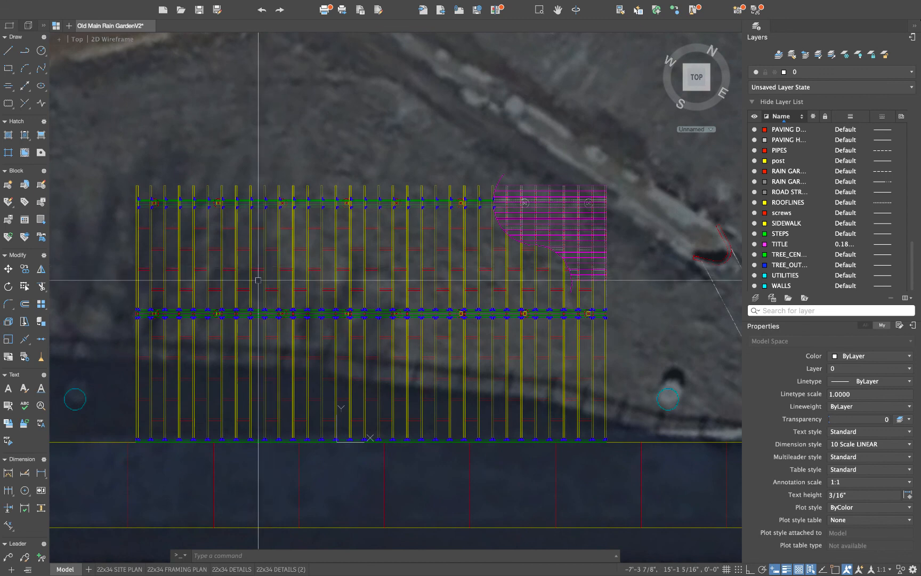
middle_click_drag(259, 276, 263, 267)
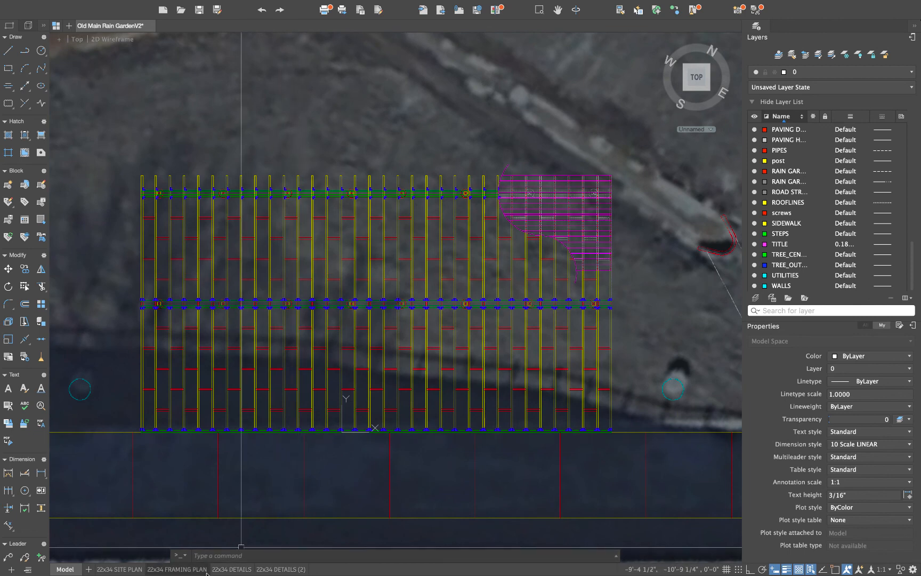
Check the deck on the 22x34 FRAMING PLAN layout and return to model space
left_click(177, 568)
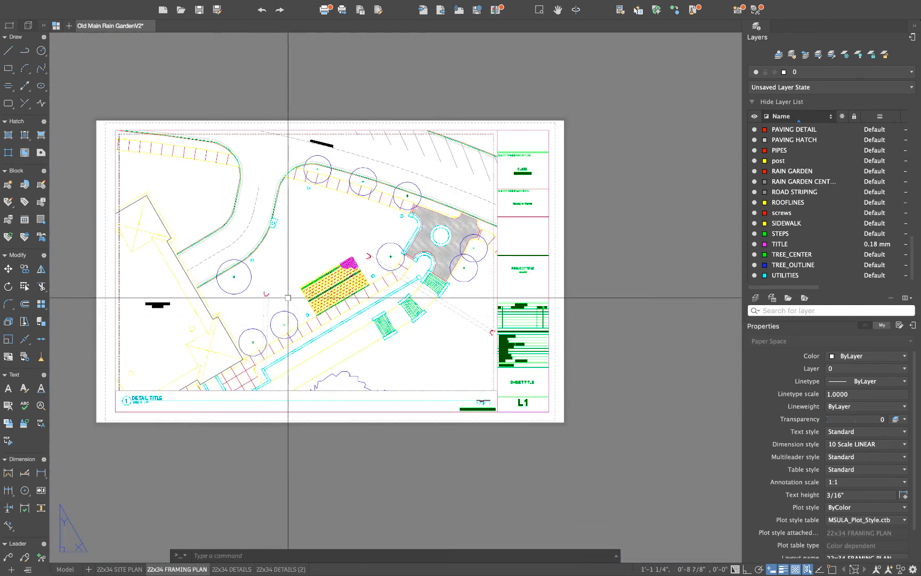
left_click(65, 568)
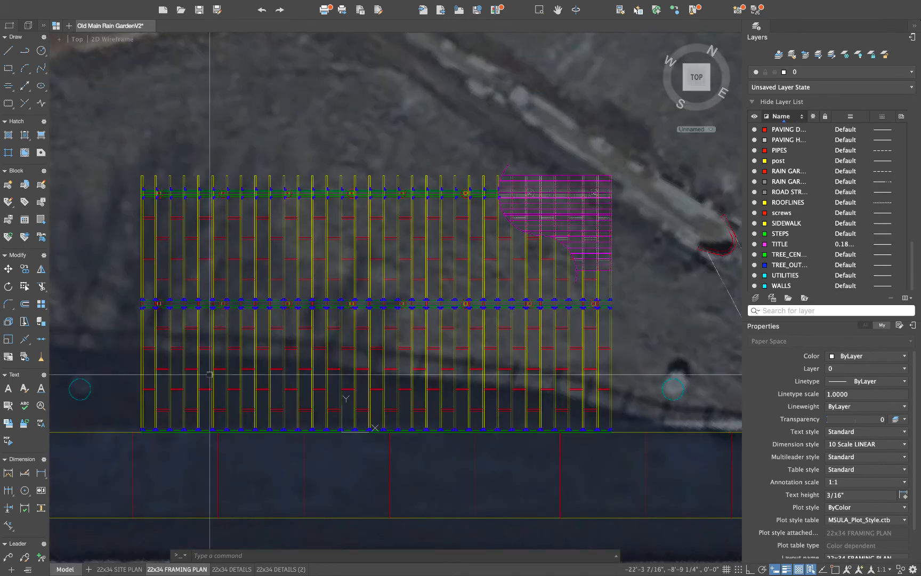
scroll(444, 233, "down", 3)
scroll(443, 233, "up", 2)
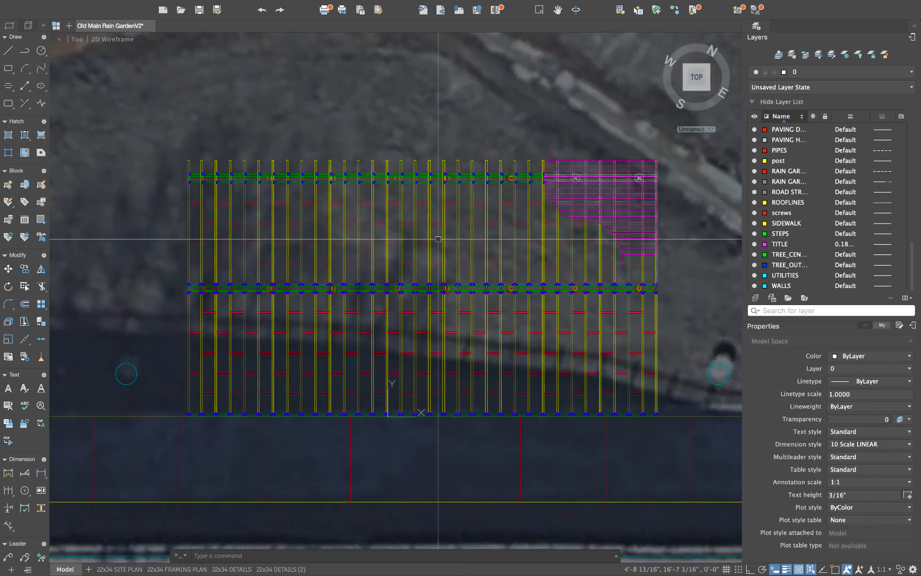